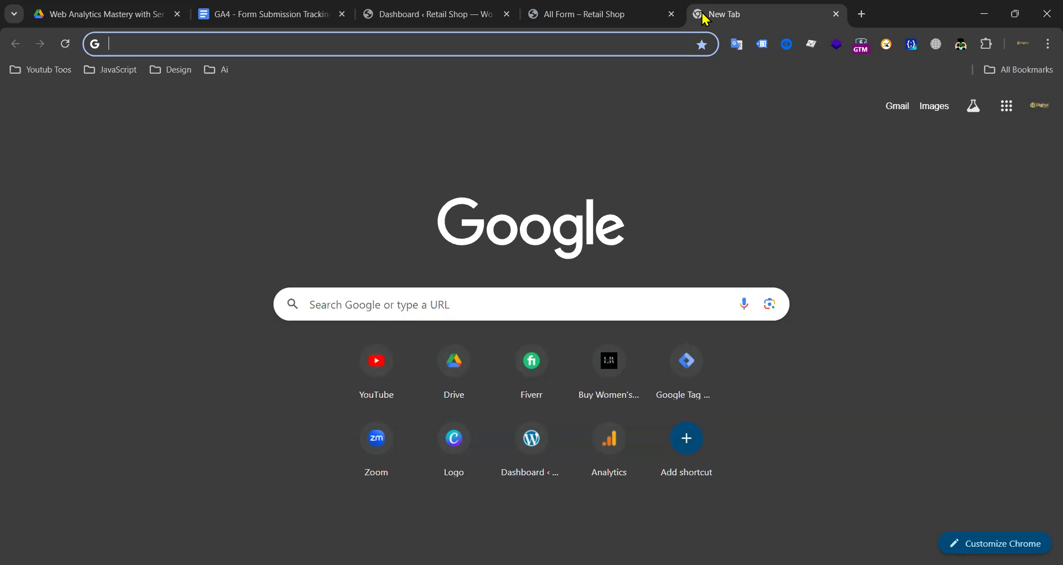
# Step: Open Google Analytics in the current browser tab and Google Tag Manager in a new one
pyautogui.write('al')
pyautogui.press('BackSpace')
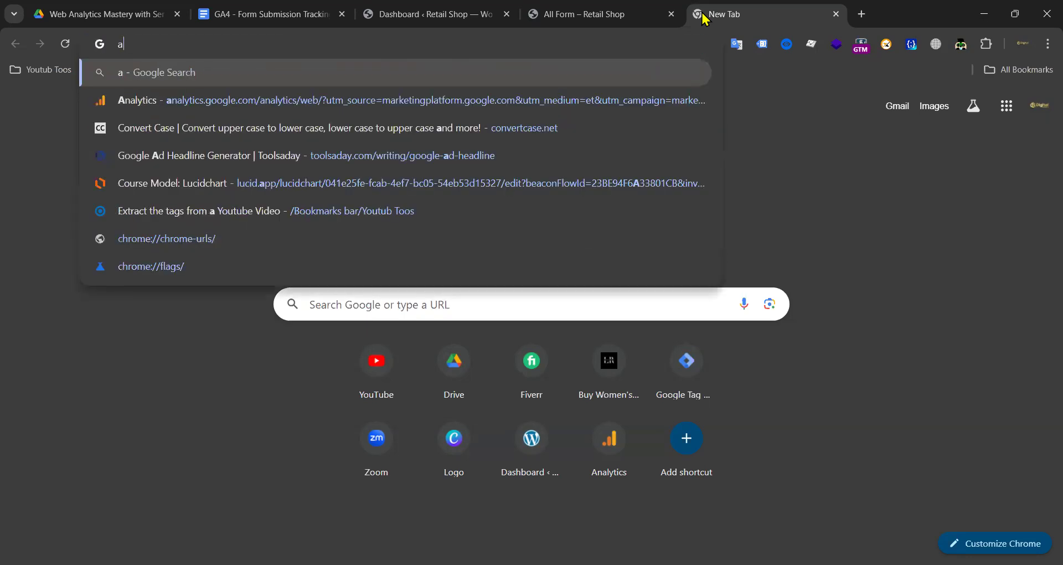
pyautogui.press('Return')
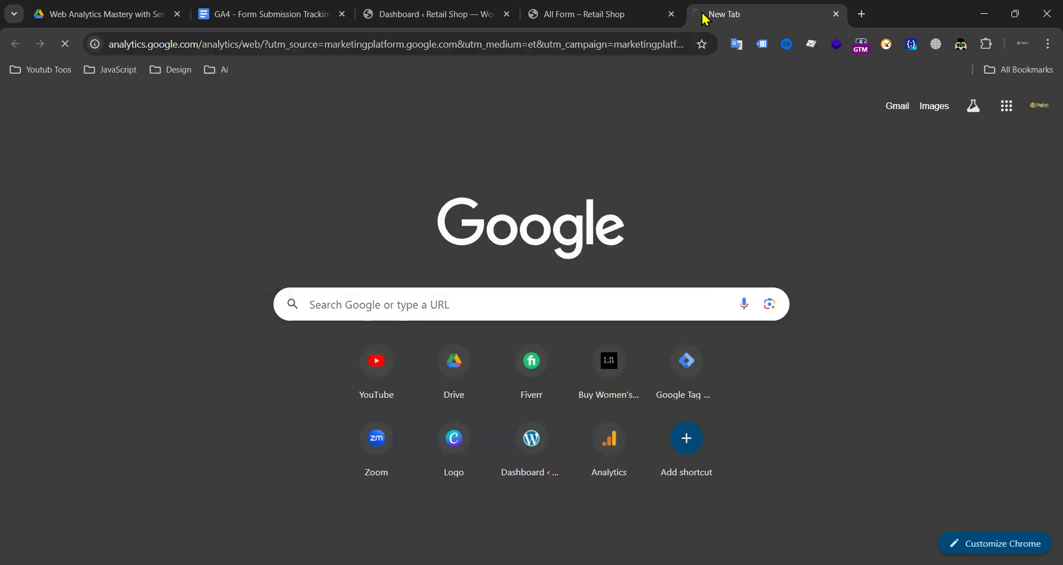
pyautogui.click(859, 17)
pyautogui.write('tag')
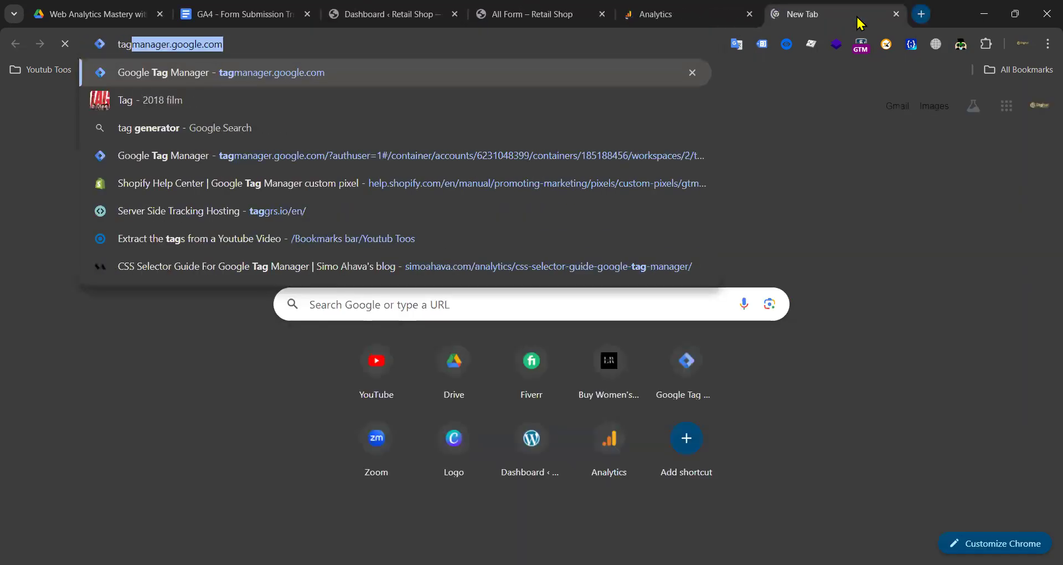
pyautogui.press('Return')
pyautogui.click(663, 15)
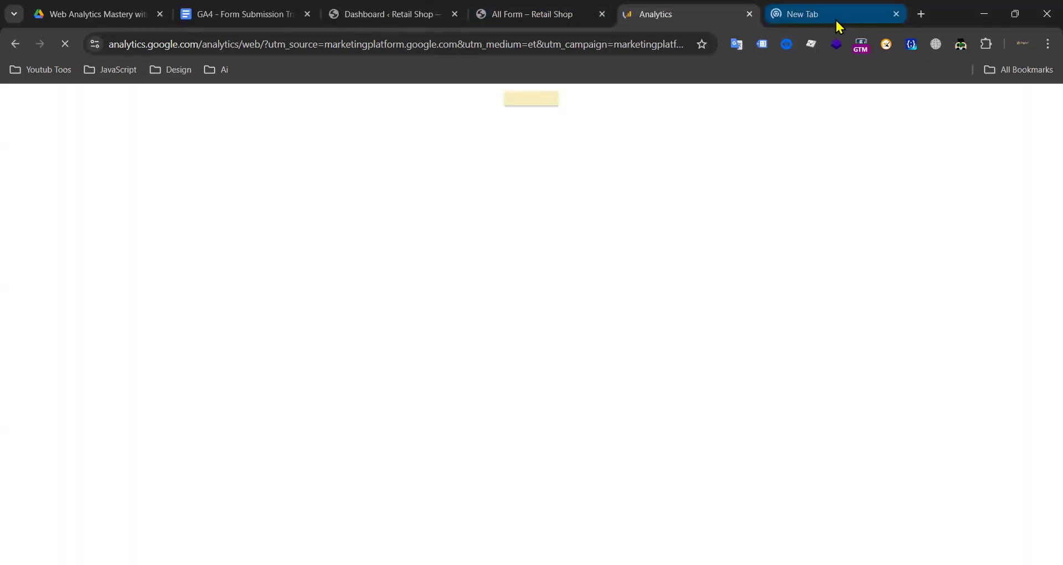
pyautogui.click(835, 18)
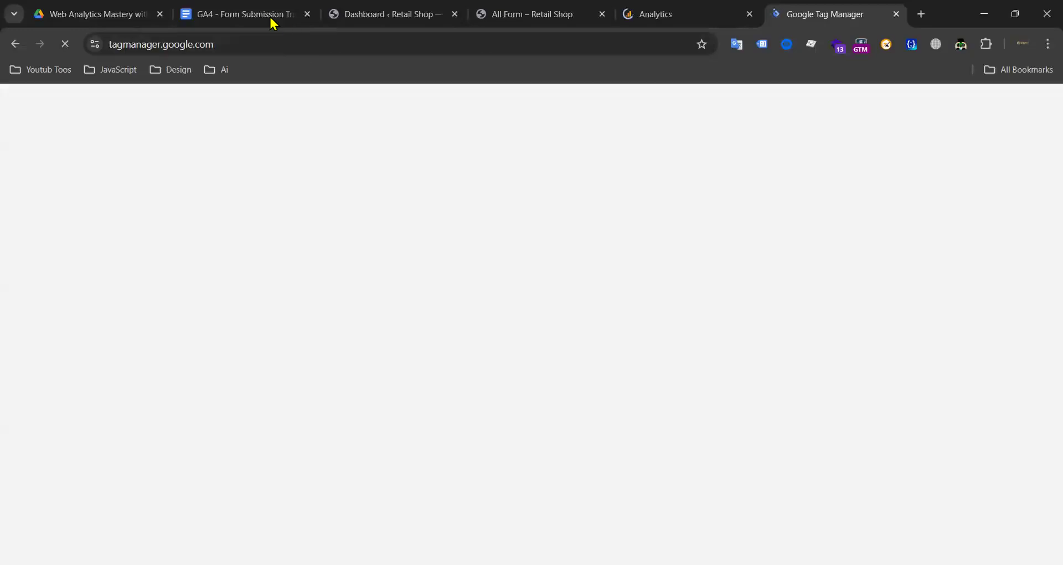
# Step: Review the GA4 - Form Submission Tracking document's prerequisites, tracking methods and list of form setups
pyautogui.click(261, 14)
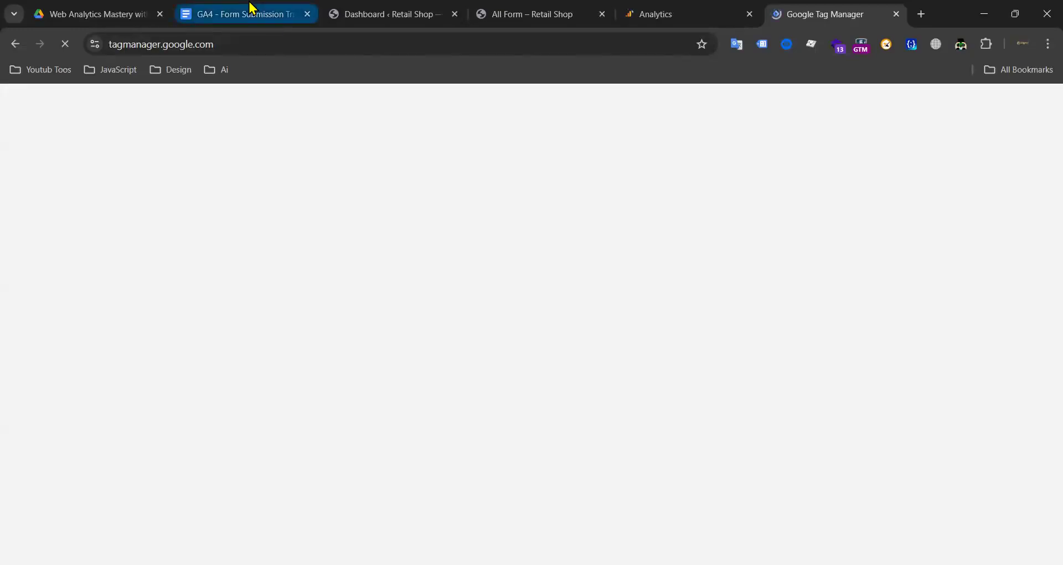
pyautogui.scroll(15, 641, 364)
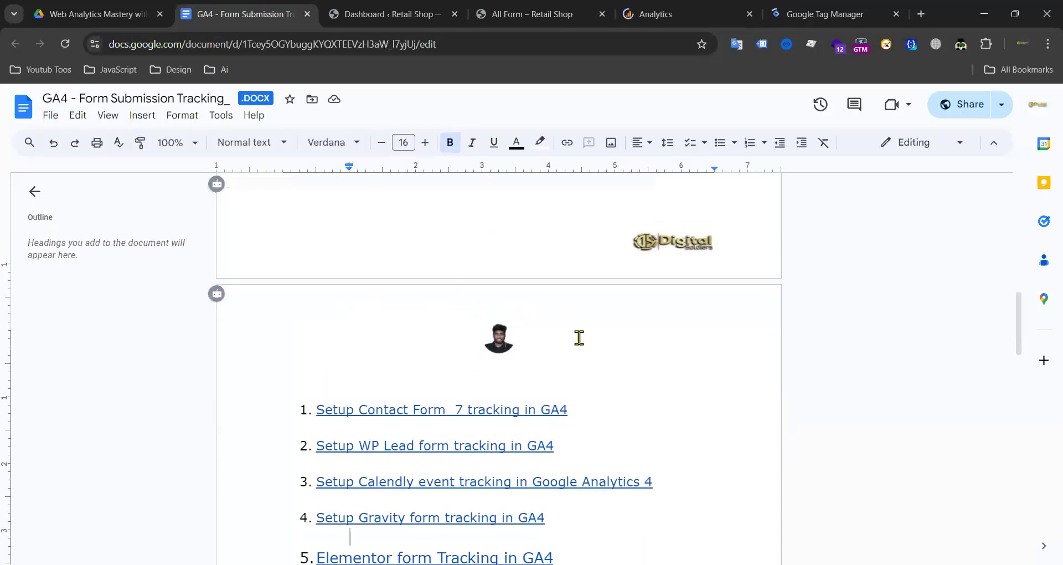
pyautogui.scroll(2, 643, 366)
pyautogui.scroll(-3, 643, 366)
pyautogui.scroll(-1, 643, 365)
pyautogui.scroll(-10, 642, 365)
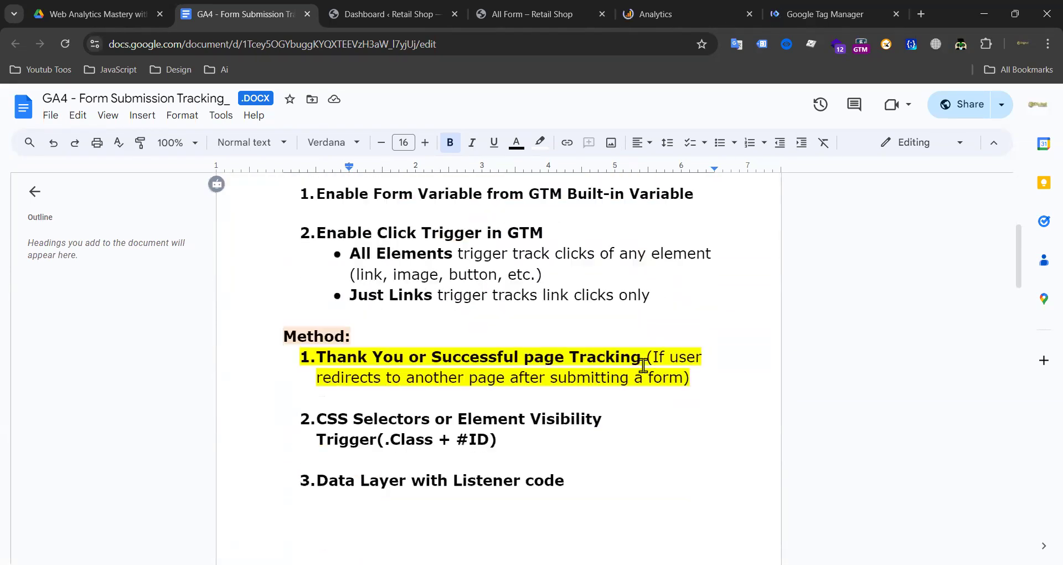
pyautogui.scroll(-2, 643, 366)
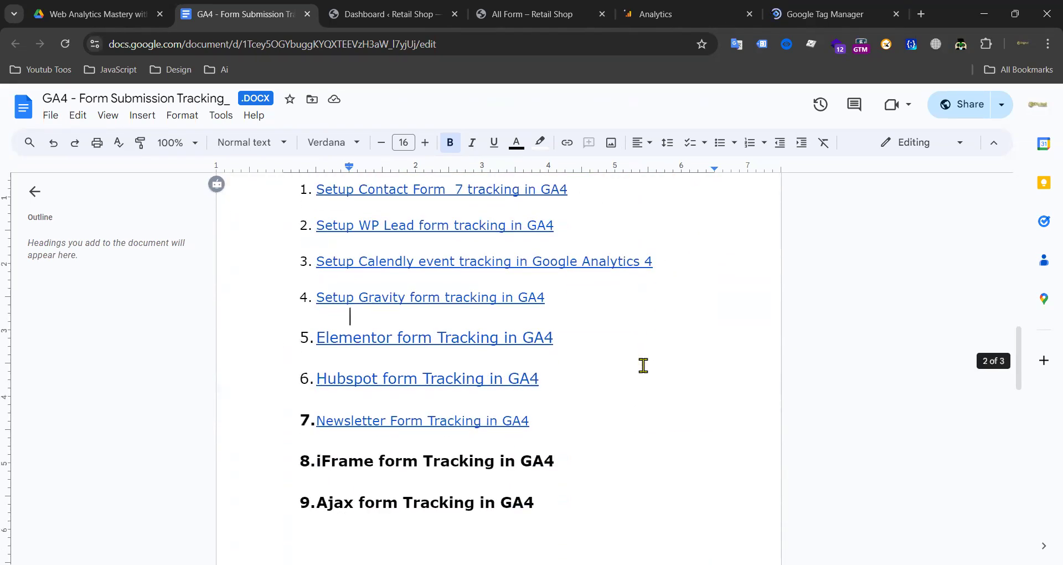
# Step: Check the Analytics and Tag Manager pages, and return to the form setup list in the tracking document
pyautogui.click(670, 9)
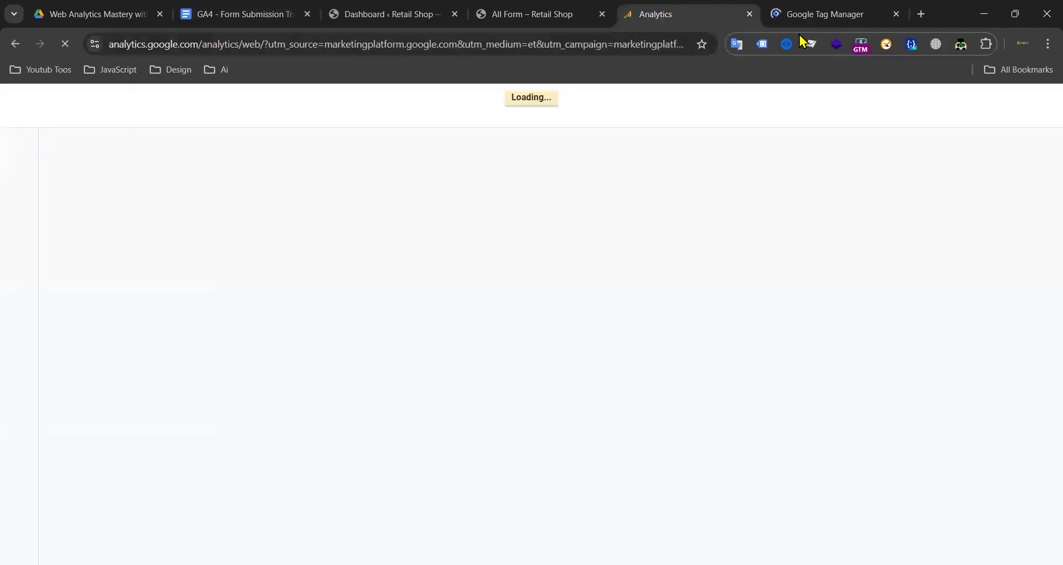
pyautogui.click(816, 22)
pyautogui.click(717, 20)
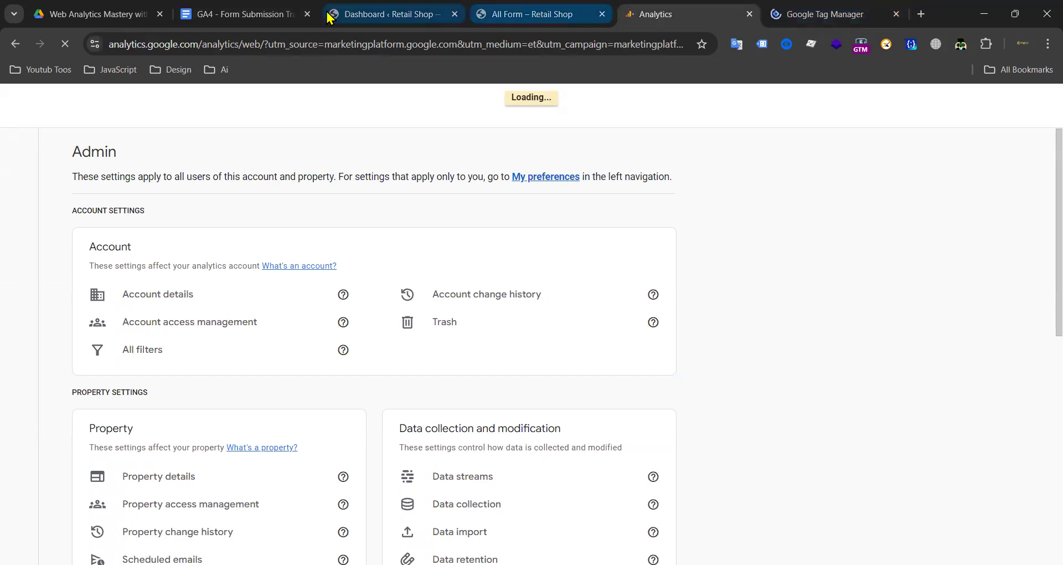
pyautogui.click(245, 8)
pyautogui.scroll(3, 303, 247)
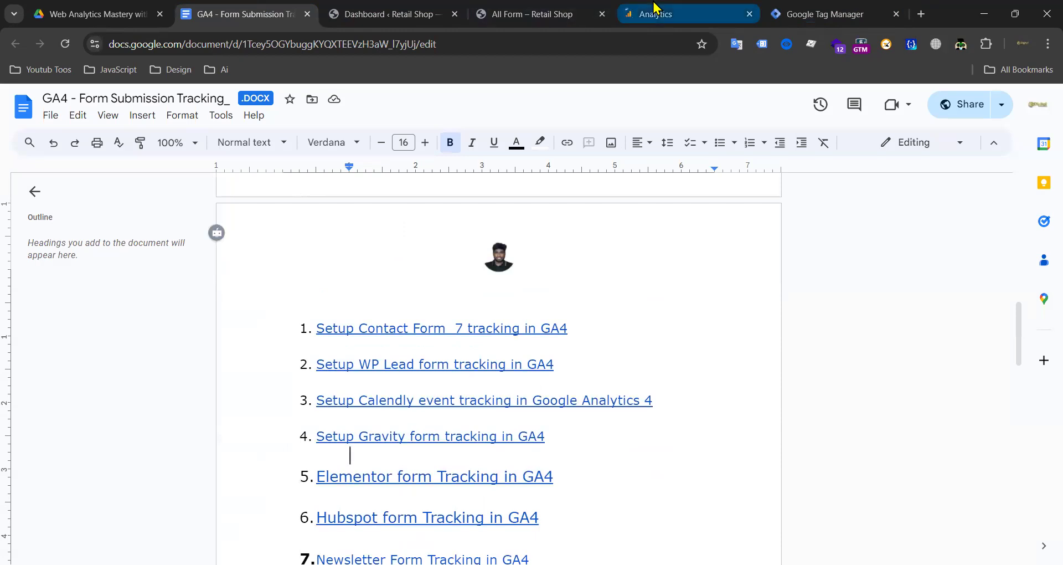
# Step: Open the Reports snapshot in Analytics for shop.mdniamul.com-GA4 and look over its overview cards
pyautogui.click(655, 14)
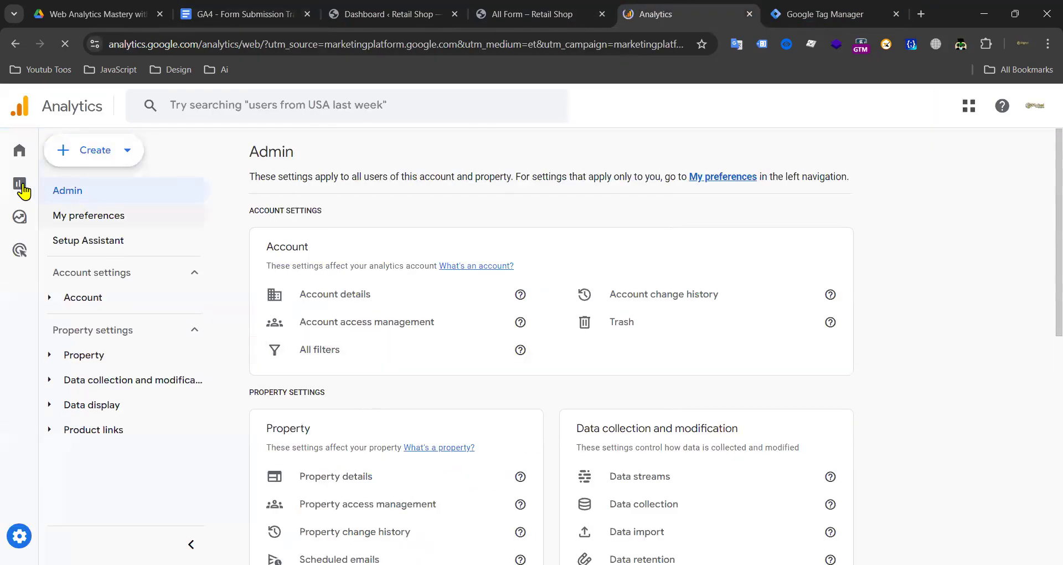
pyautogui.moveTo(20, 188)
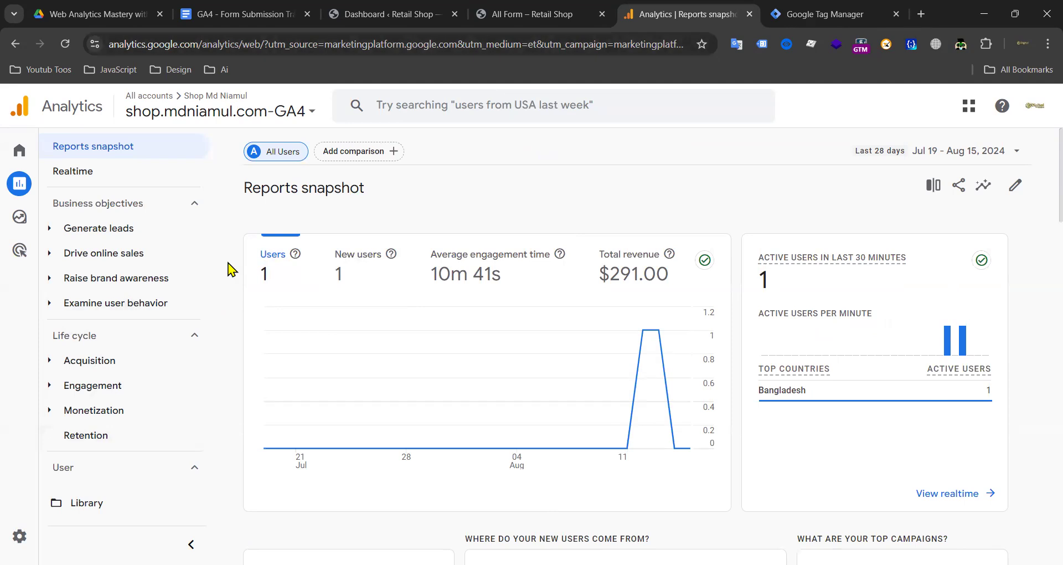
pyautogui.scroll(-5, 227, 270)
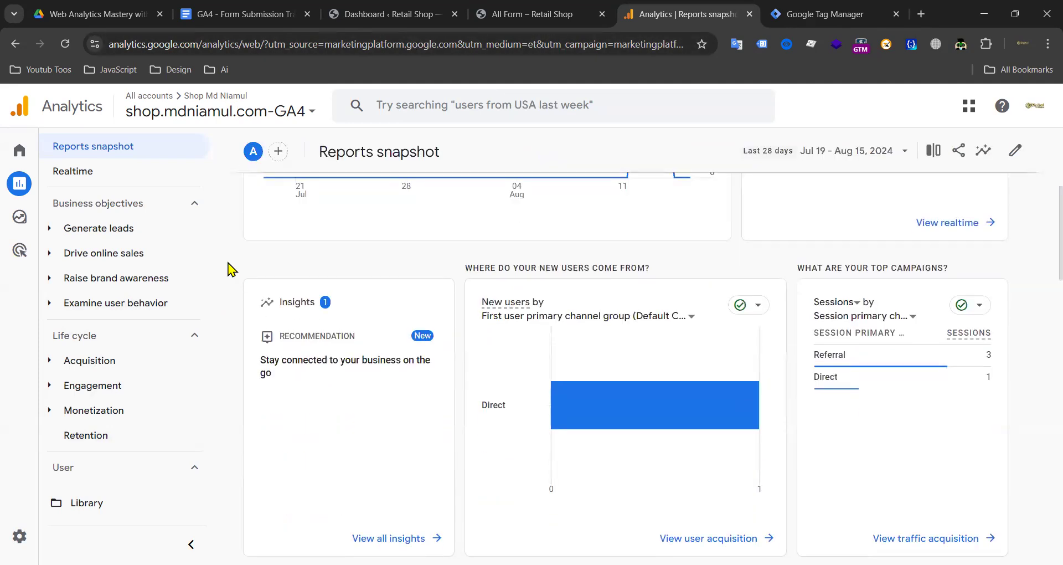
pyautogui.scroll(5, 227, 270)
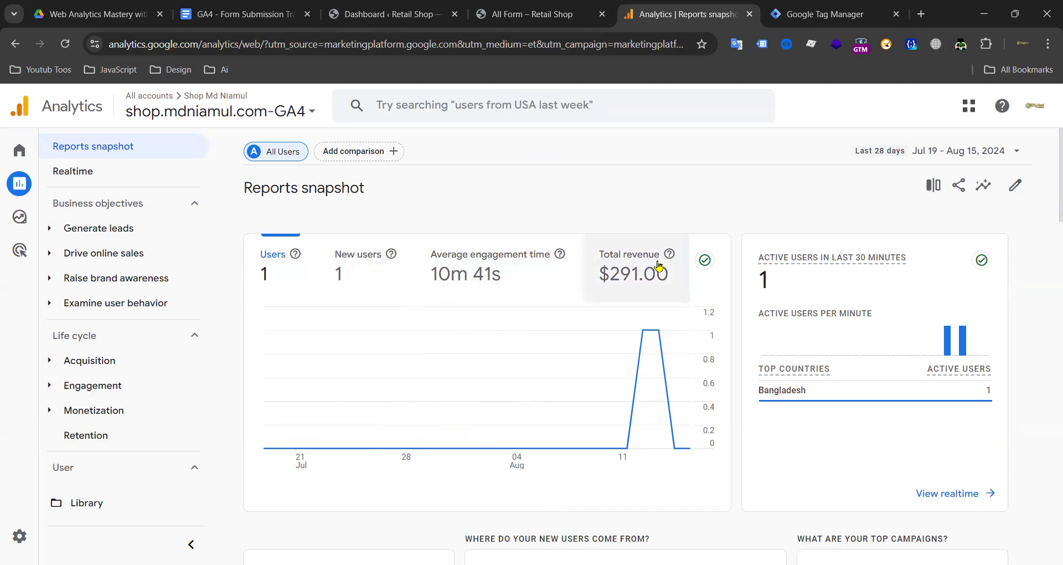
# Step: Open the Engagement Events report and examine its charts and the table of event names
pyautogui.click(99, 387)
pyautogui.scroll(-3, 158, 382)
pyautogui.click(89, 292)
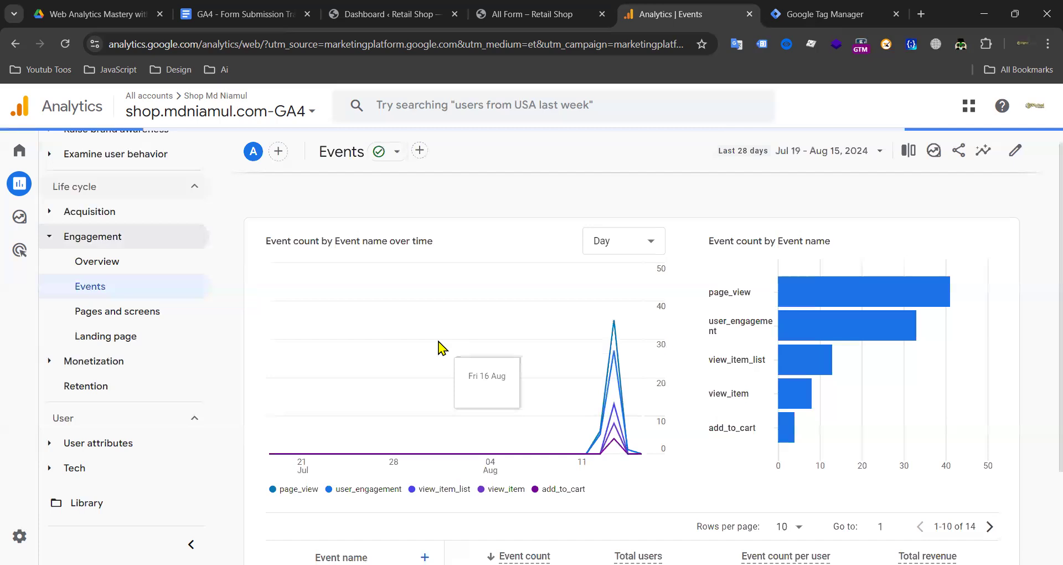
pyautogui.scroll(-4, 440, 347)
pyautogui.scroll(-2, 380, 441)
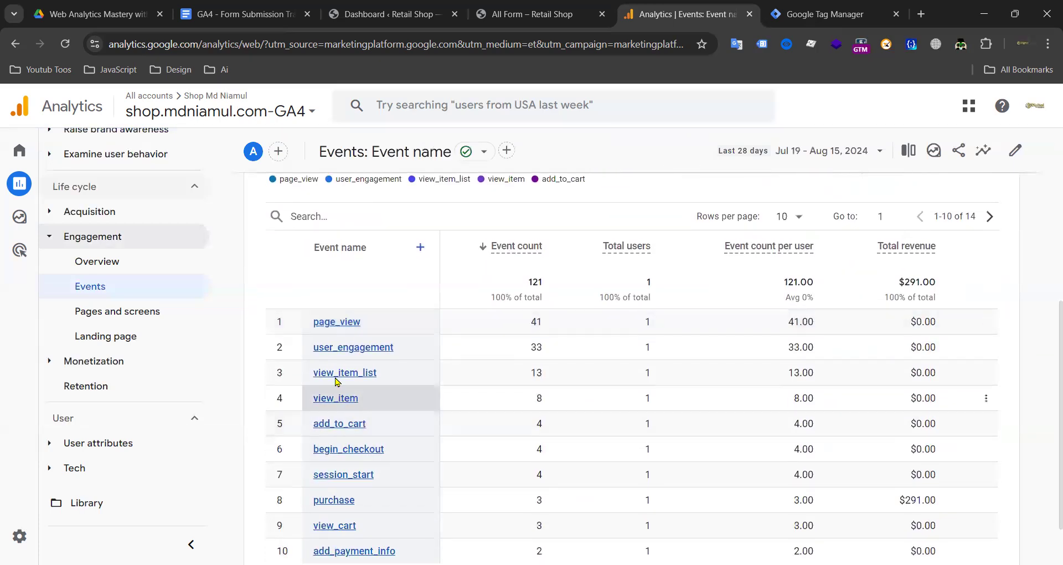
pyautogui.scroll(-1, 368, 376)
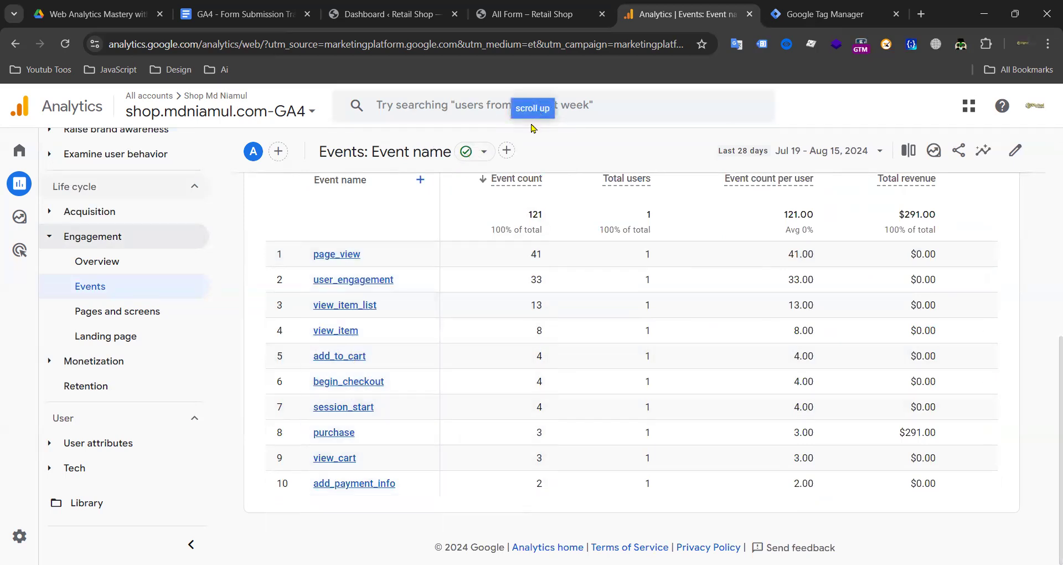
pyautogui.scroll(5, 517, 349)
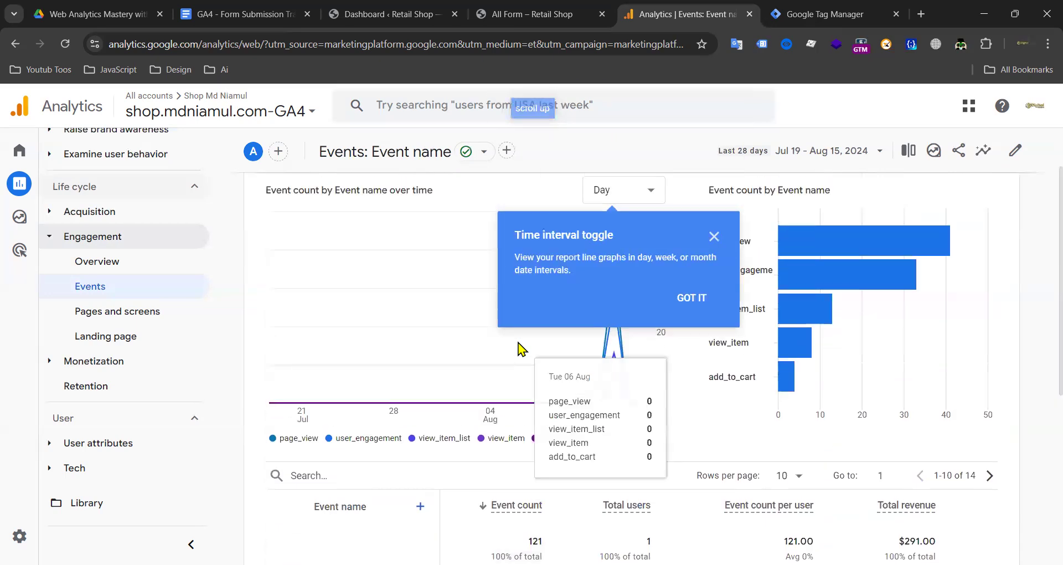
pyautogui.scroll(-5, 434, 436)
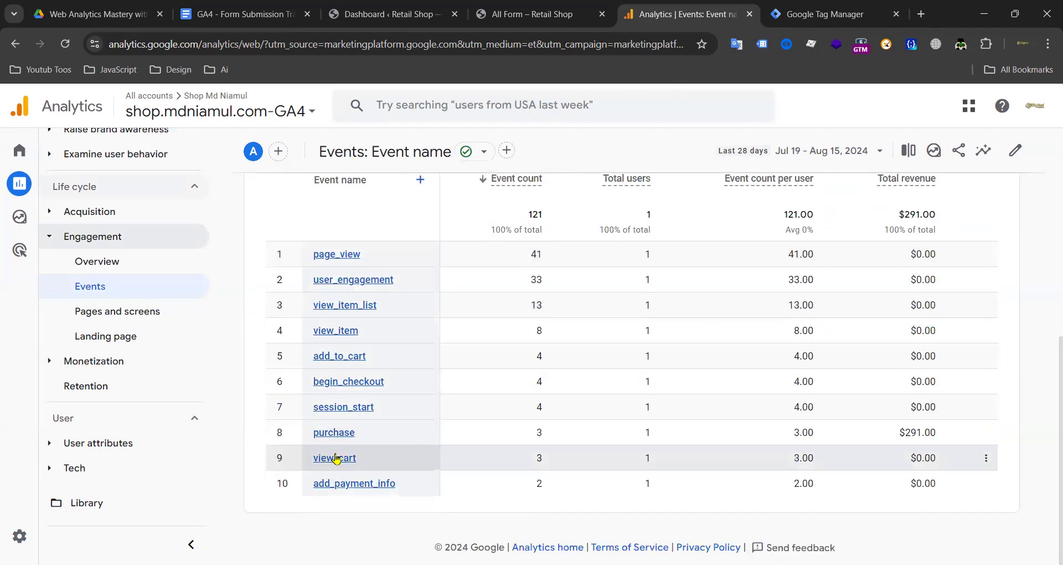
# Step: Set the events table to show 250 rows per page and view the end of the list
pyautogui.scroll(1, 818, 269)
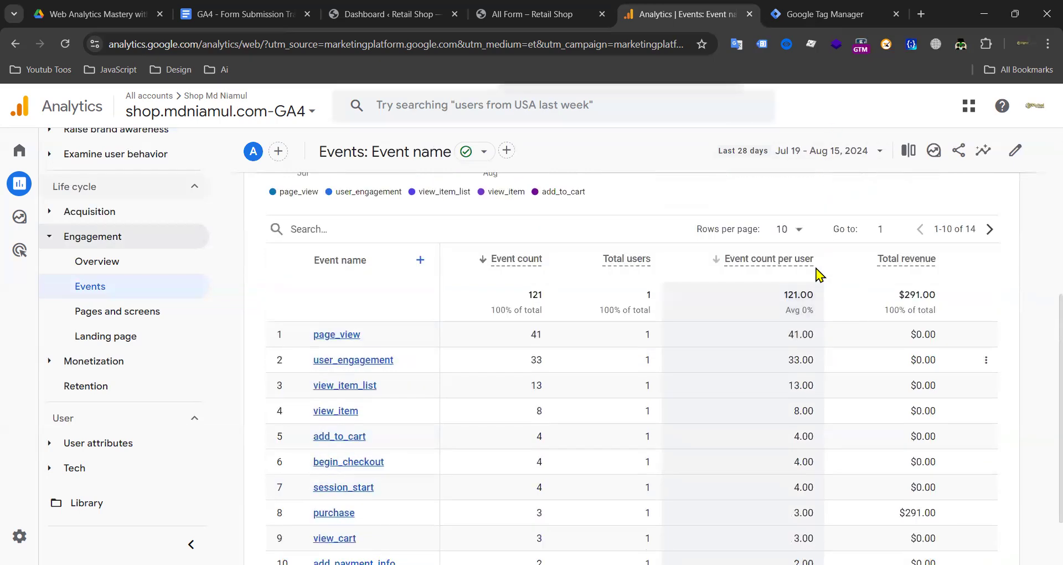
pyautogui.click(802, 229)
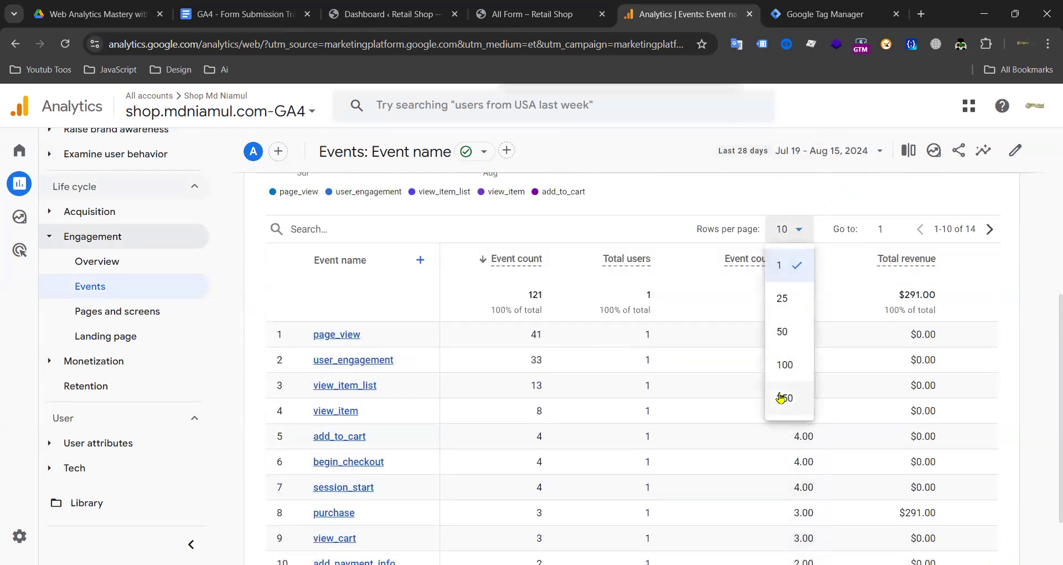
pyautogui.click(781, 397)
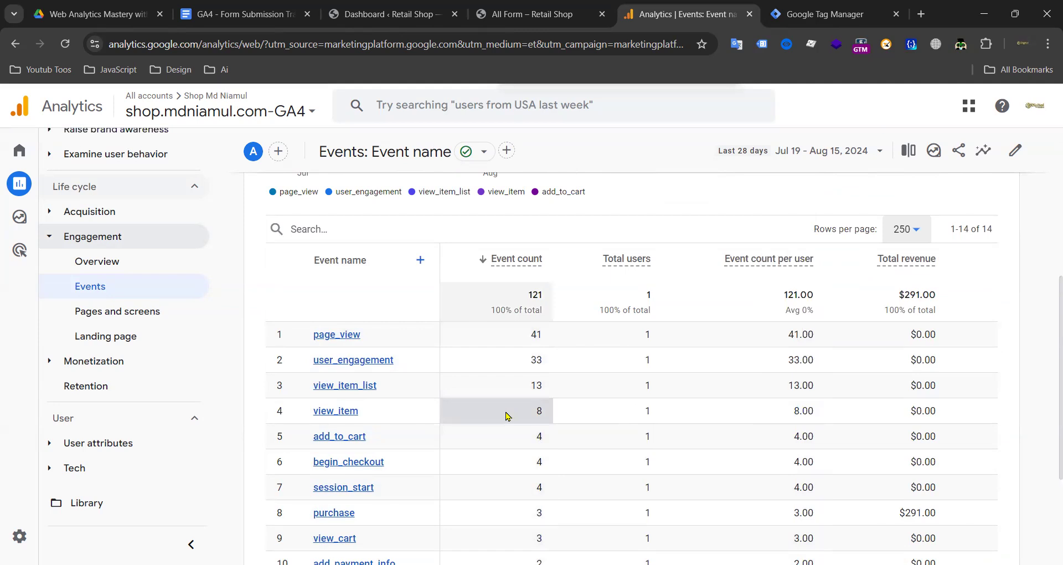
pyautogui.scroll(-3, 506, 416)
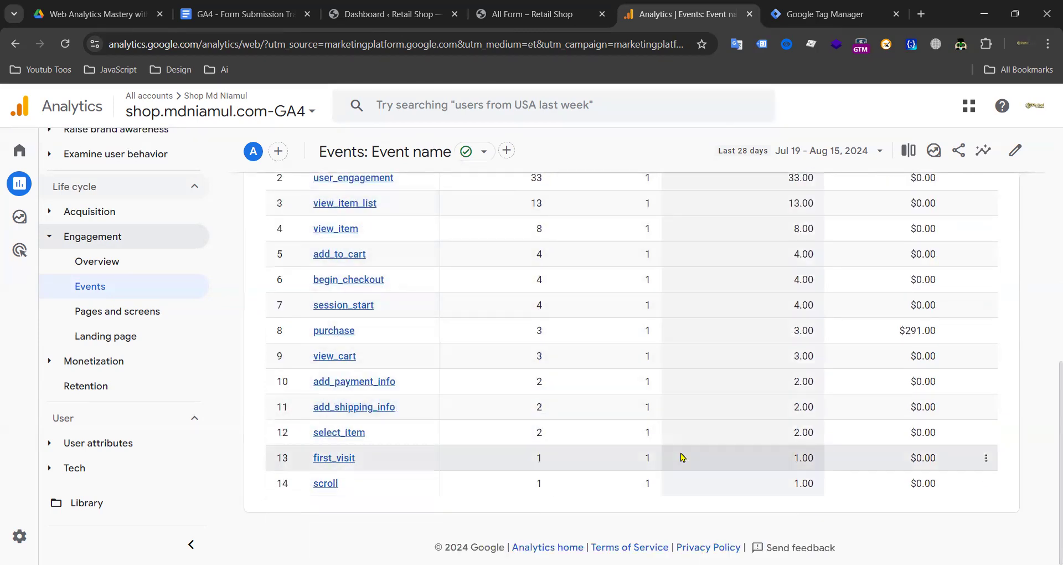
# Step: Examine the full events table, comparing event names, counts, users and revenue
pyautogui.scroll(2, 682, 456)
pyautogui.scroll(1, 682, 457)
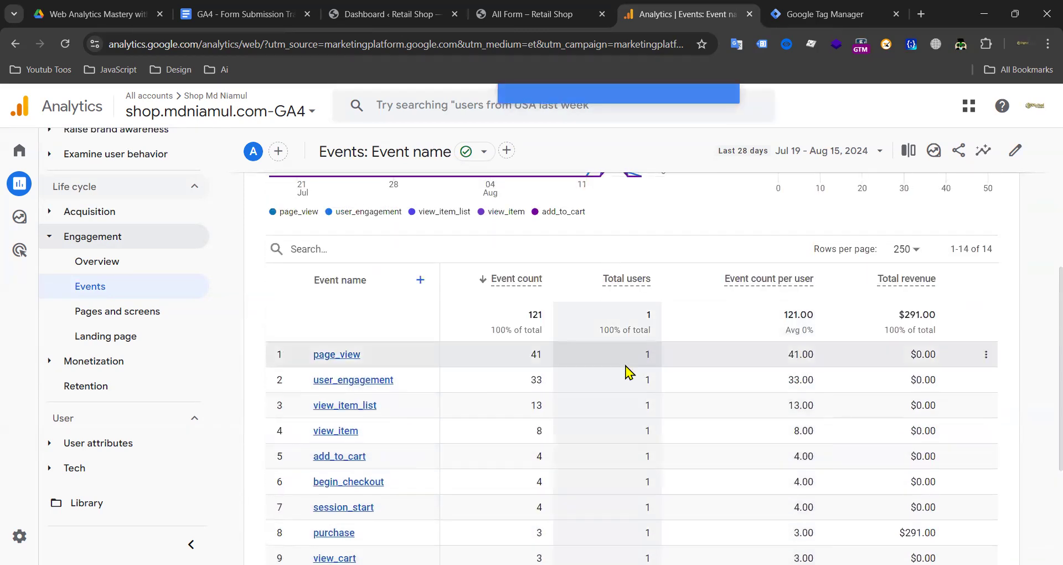
pyautogui.scroll(-3, 629, 367)
pyautogui.scroll(2, 625, 366)
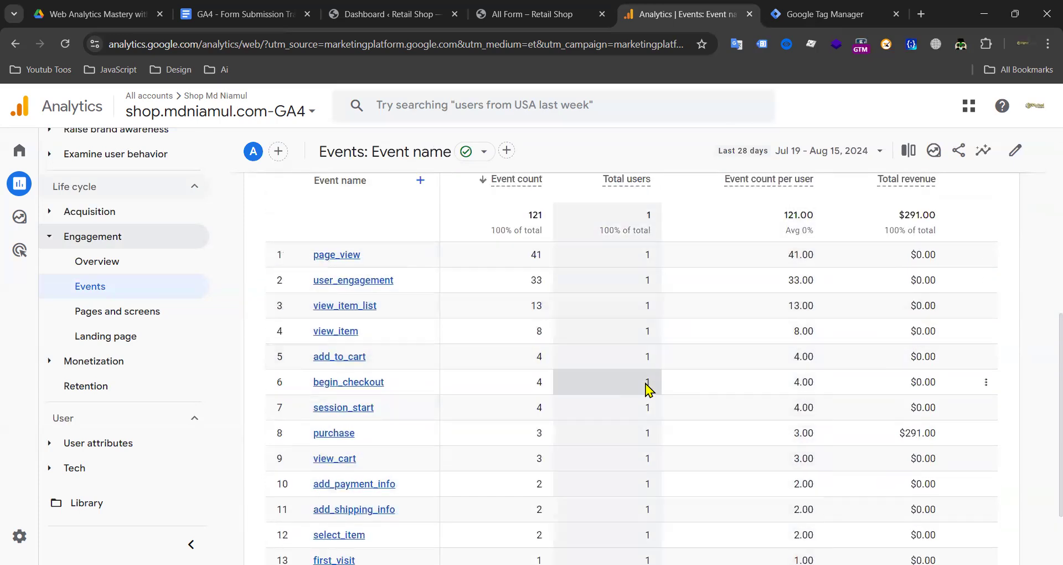
pyautogui.scroll(1, 635, 388)
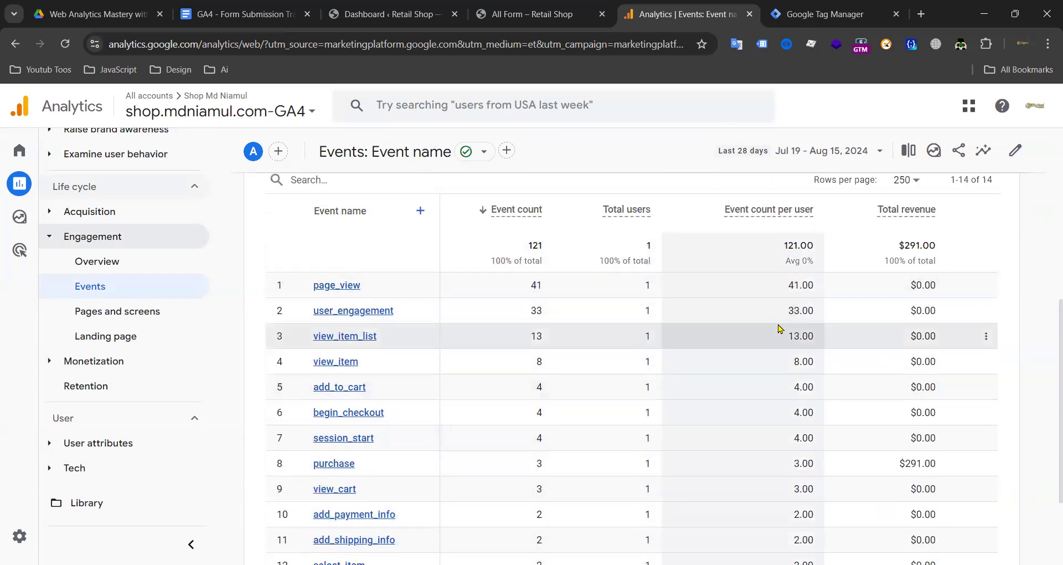
pyautogui.scroll(-2, 779, 328)
pyautogui.scroll(-1, 780, 328)
pyautogui.scroll(2, 778, 329)
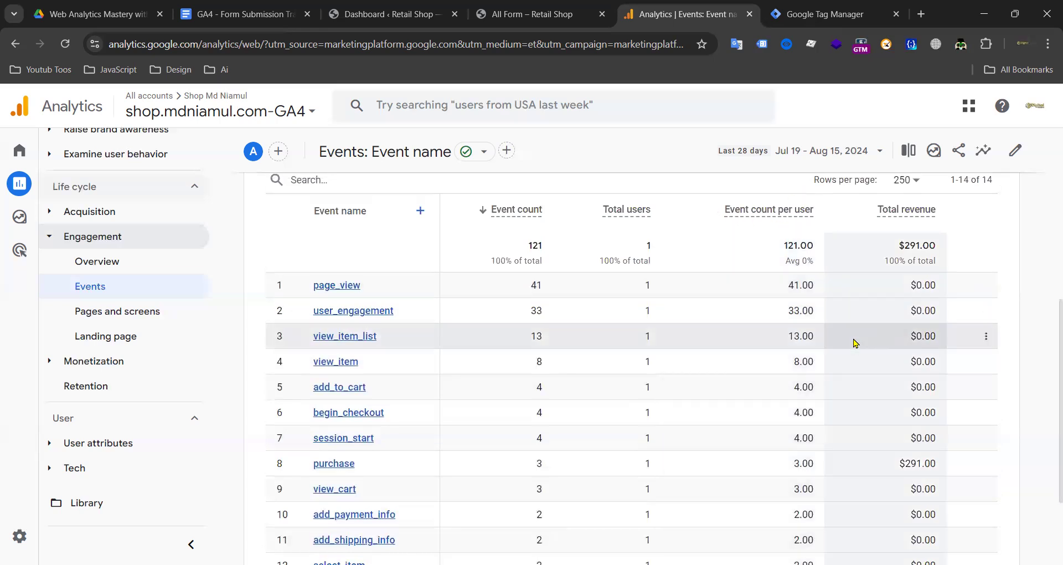
pyautogui.scroll(-1, 734, 343)
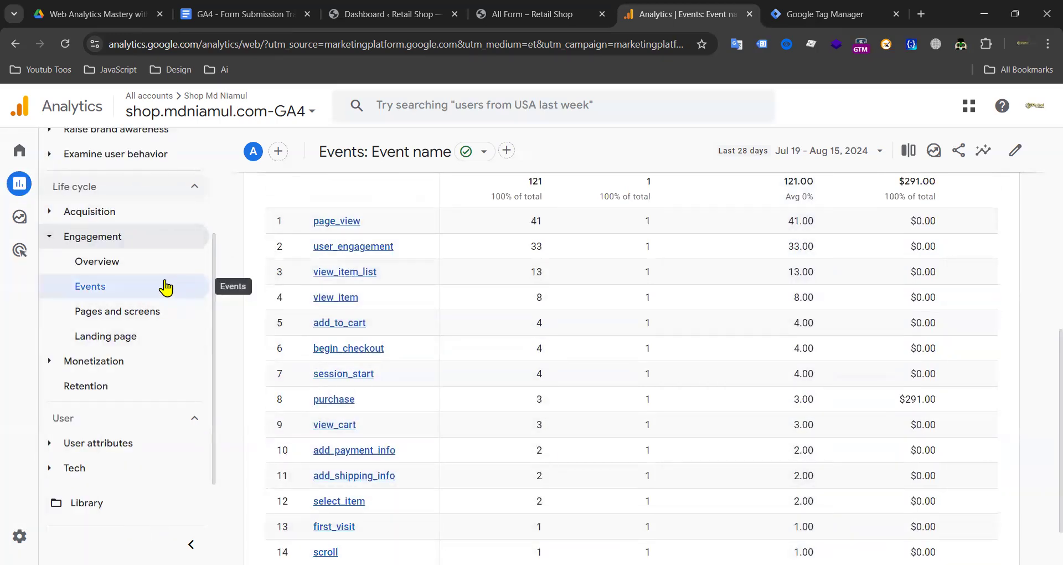
# Step: Look over the WordPress dashboard, the start of the tracking document and the form sections on the All Form page
pyautogui.click(387, 14)
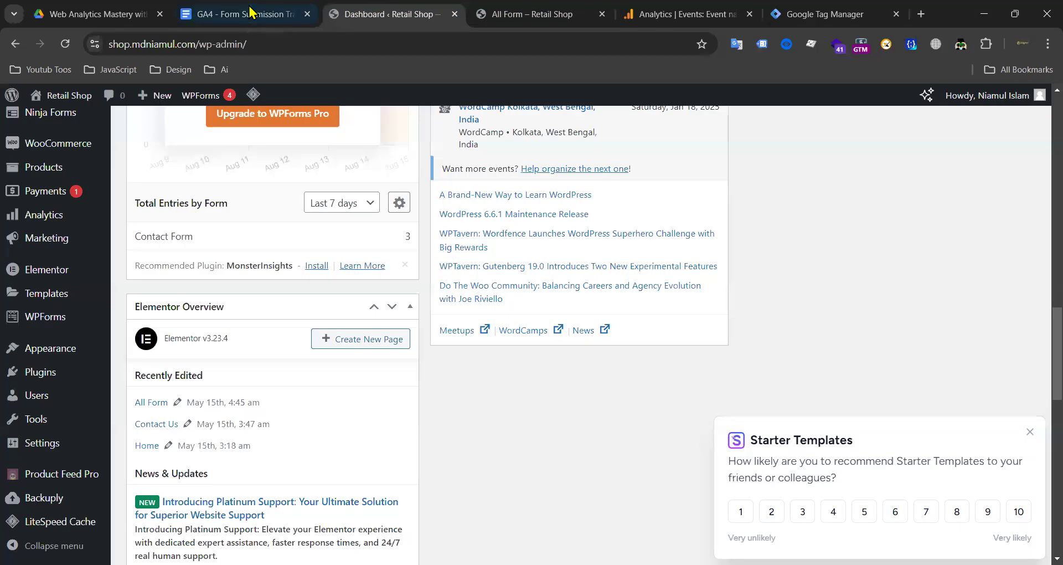
pyautogui.click(239, 14)
pyautogui.scroll(10, 452, 298)
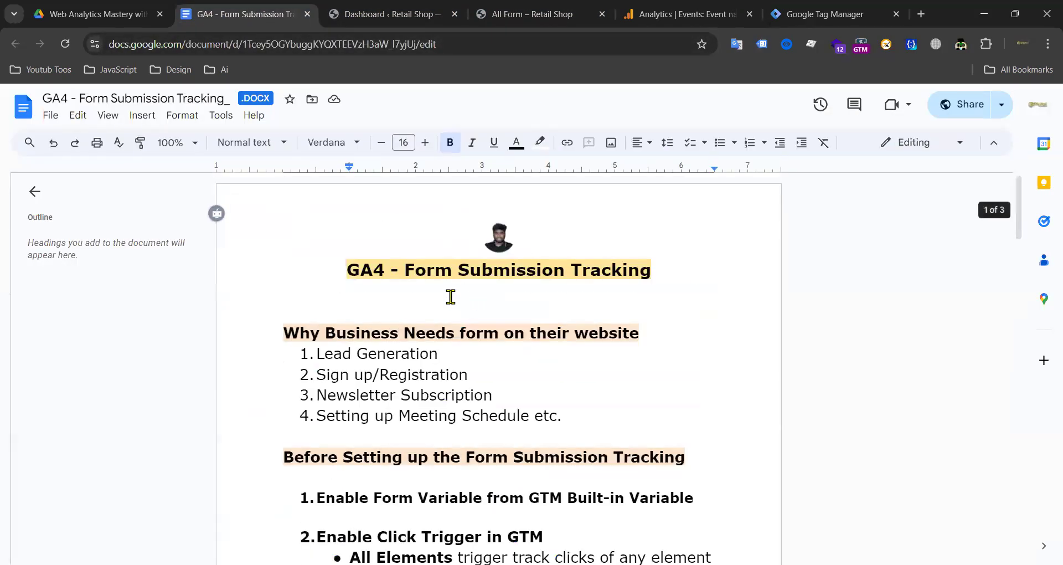
pyautogui.click(834, 17)
pyautogui.click(532, 14)
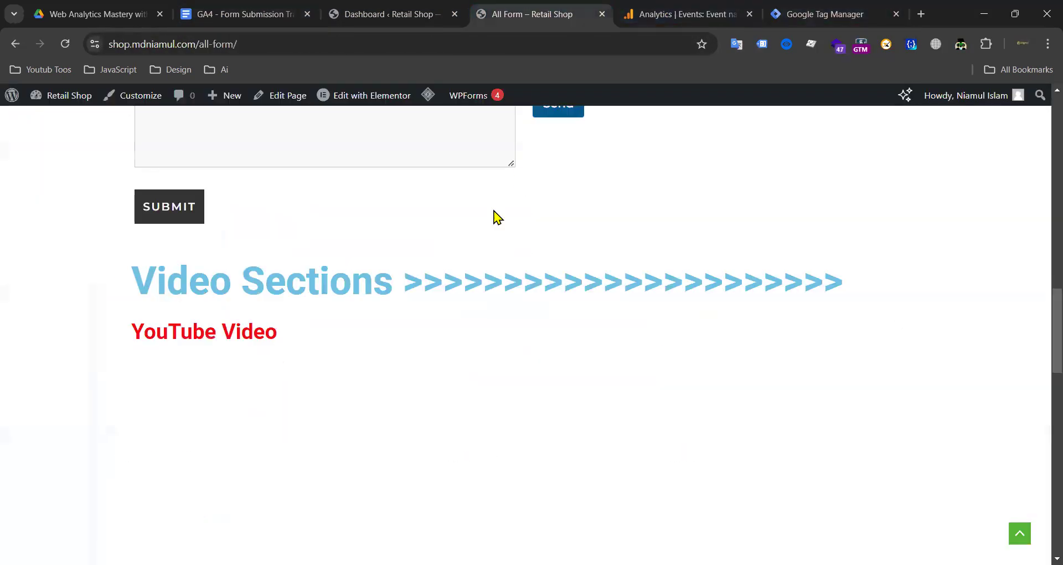
pyautogui.scroll(10, 363, 292)
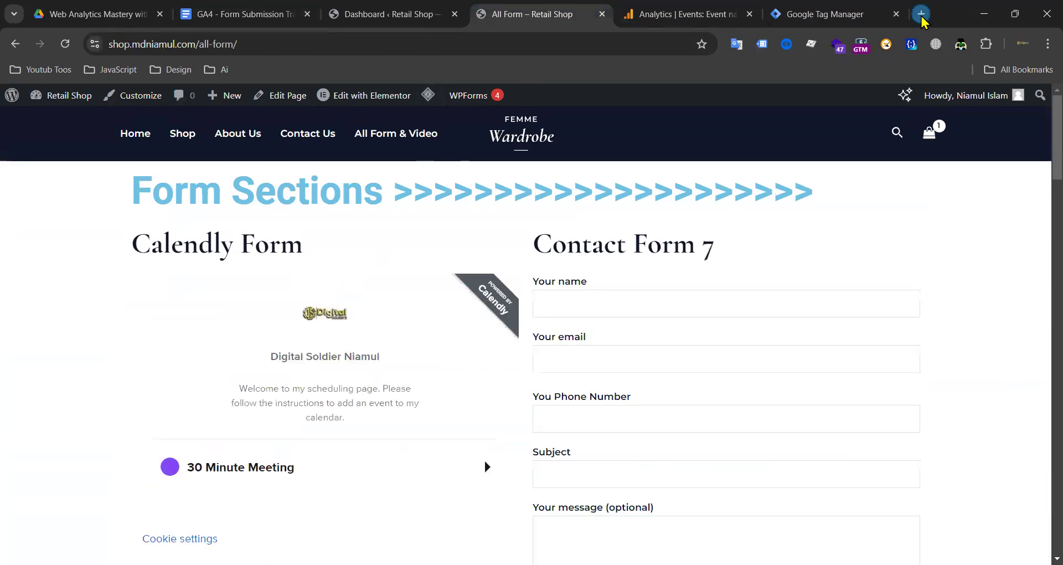
# Step: Search Google for "real estate in usa", open the Hayden Outdoors South Dakota land result separately, and close the search results
pyautogui.click(921, 15)
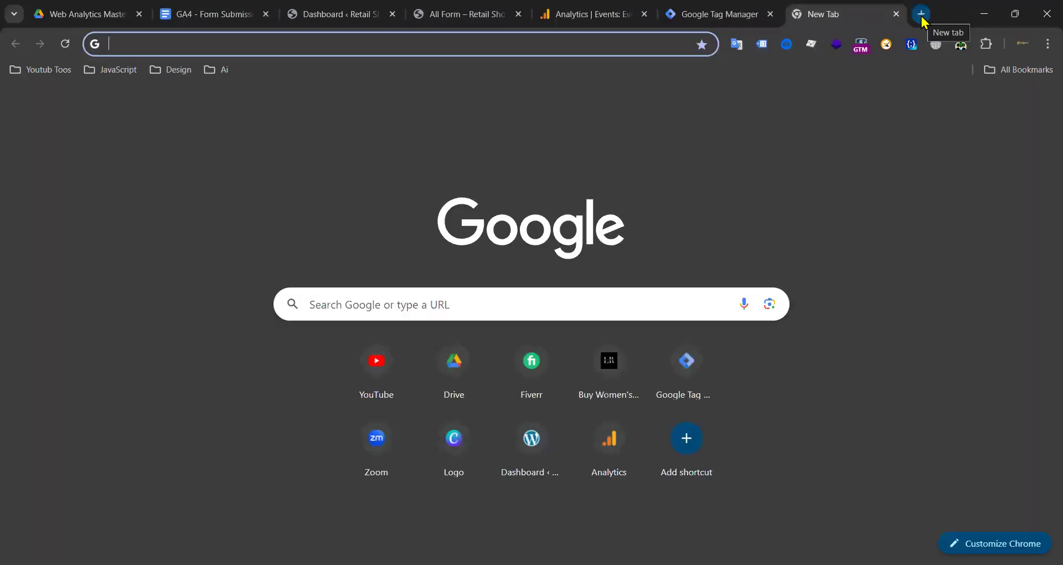
pyautogui.write('re')
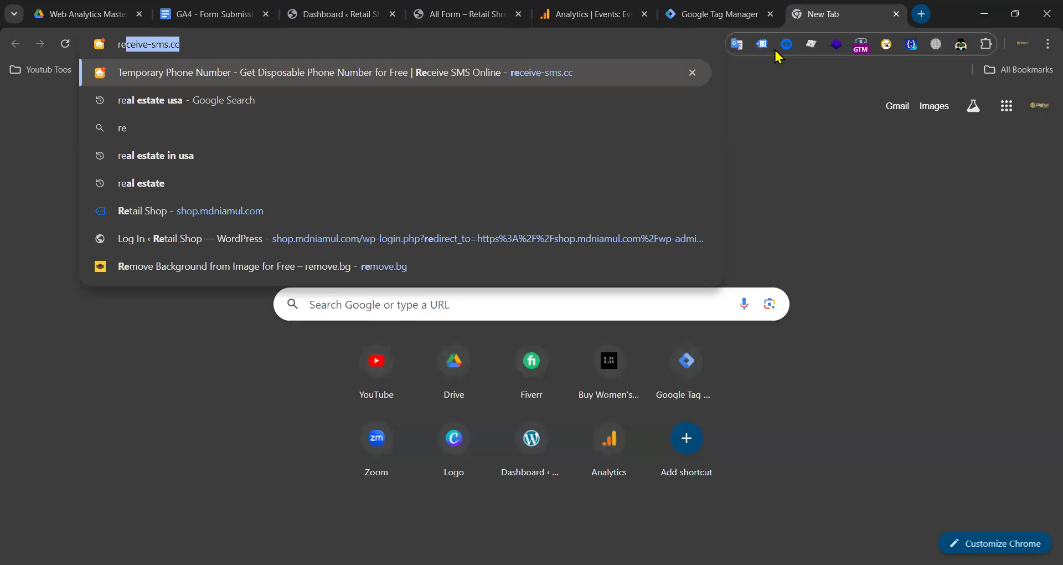
pyautogui.click(421, 158)
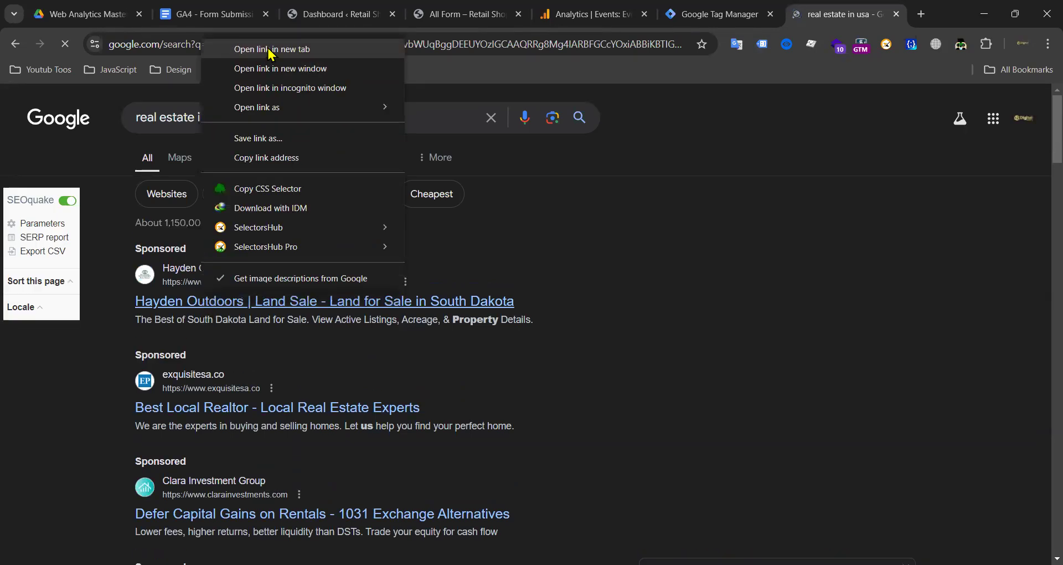
pyautogui.click(267, 47)
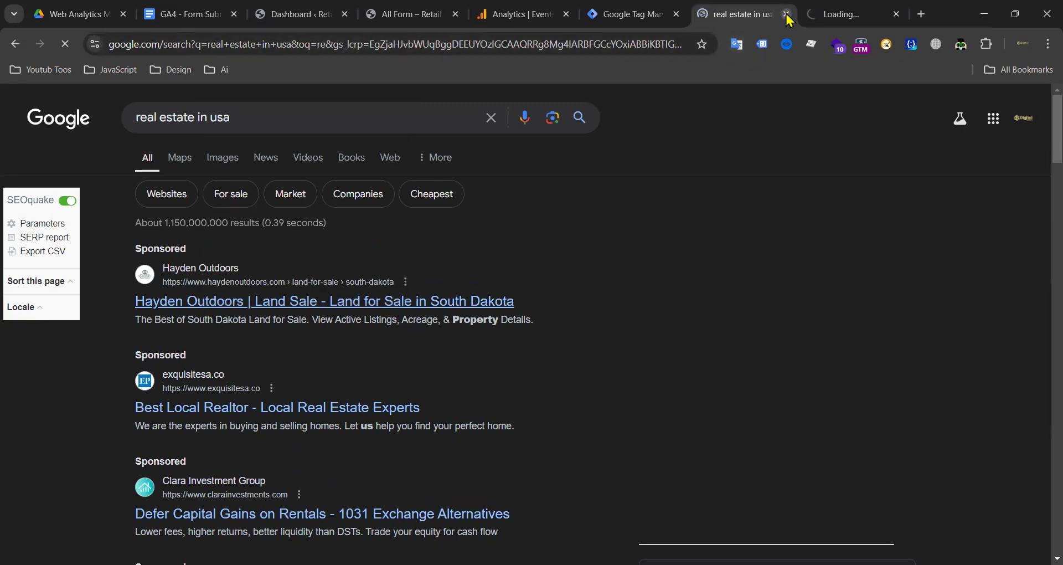
pyautogui.click(786, 14)
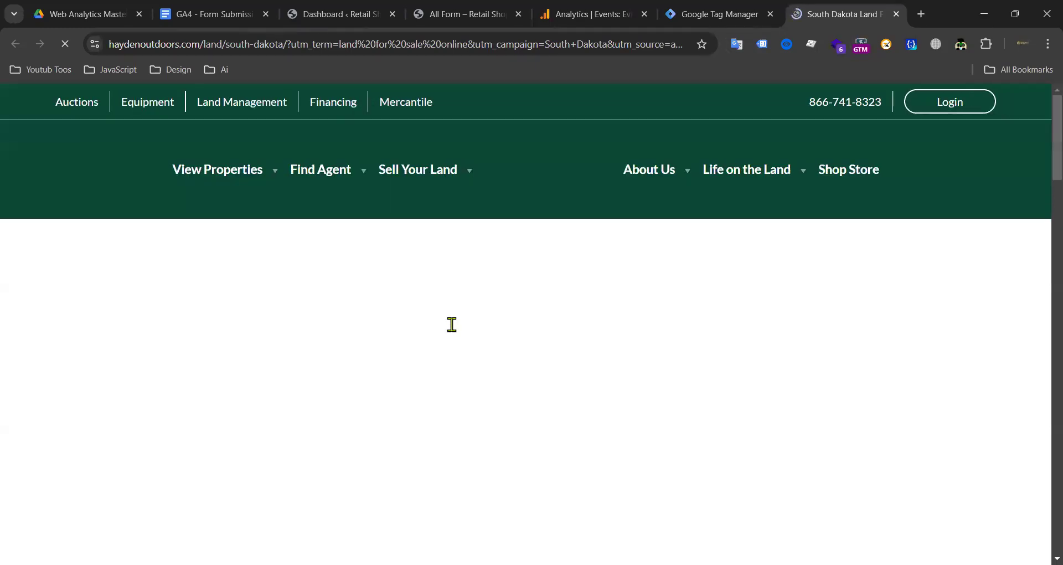
# Step: Look over the Hayden Outdoors South Dakota page and its navigation for a form example
pyautogui.scroll(-14, 554, 234)
pyautogui.scroll(-15, 504, 341)
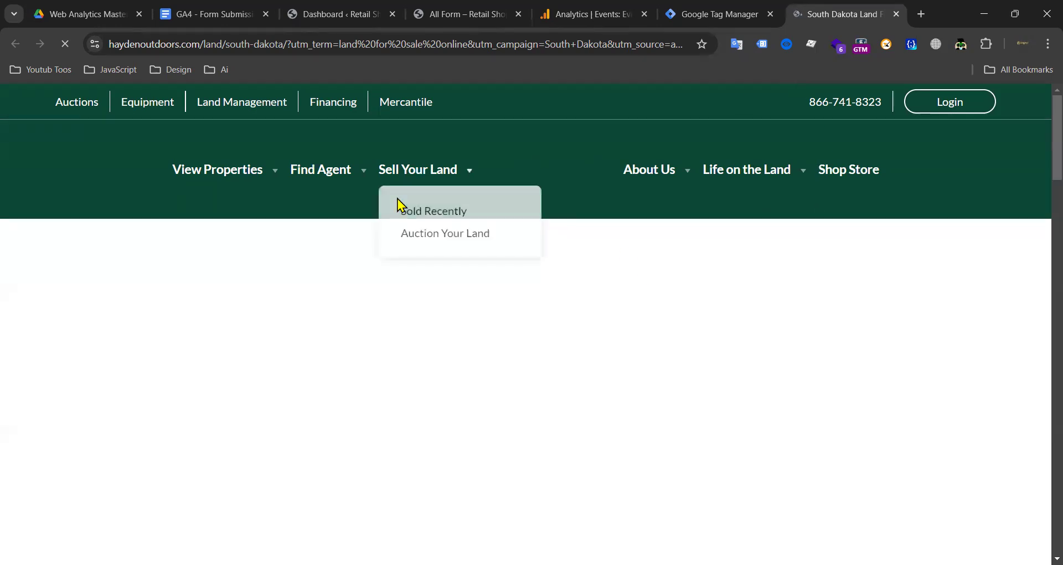
pyautogui.scroll(-8, 381, 386)
pyautogui.scroll(-10, 382, 392)
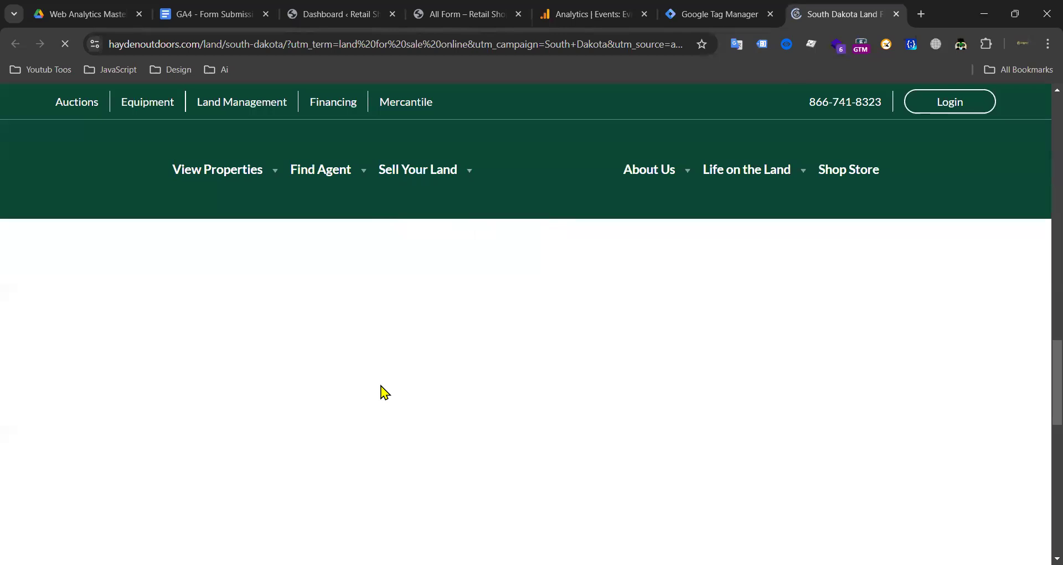
pyautogui.scroll(20, 380, 386)
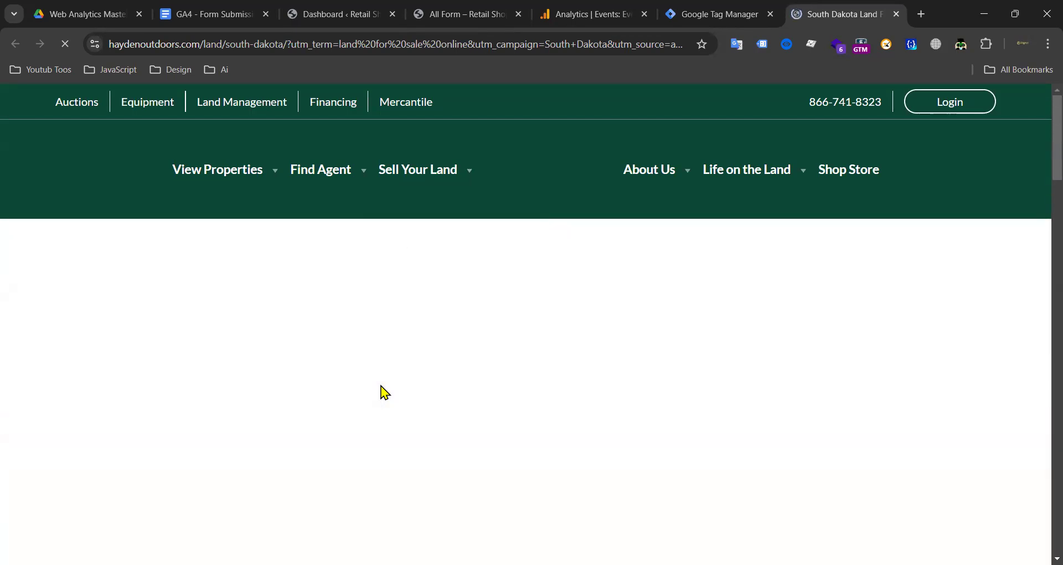
pyautogui.moveTo(343, 157)
pyautogui.moveTo(211, 171)
# Step: Search for "real estate in usa" again, open the austexrealty.com result separately, and close the Hayden Outdoors and search results pages
pyautogui.click(922, 15)
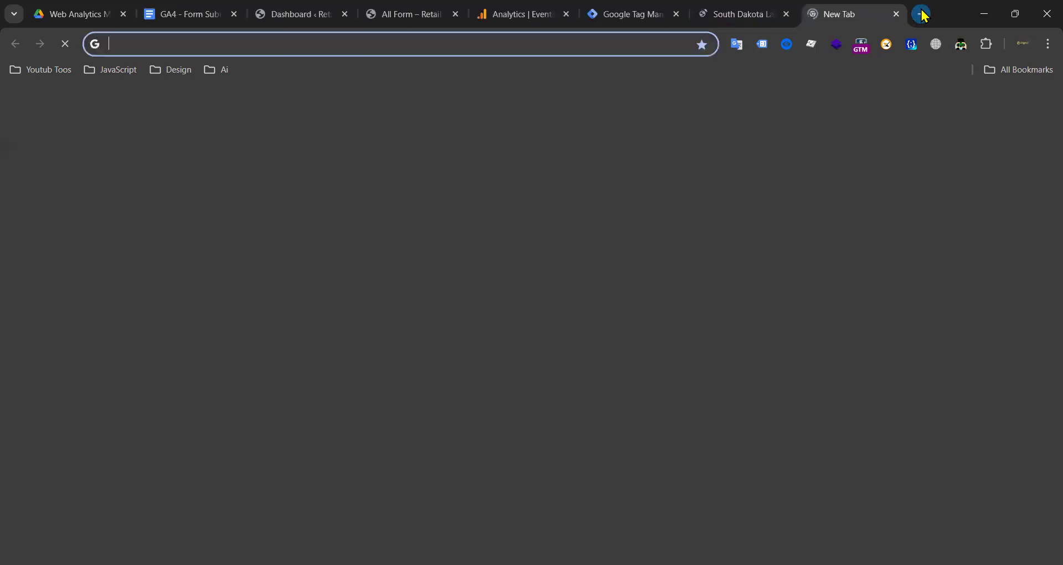
pyautogui.write('w')
pyautogui.press('BackSpace')
pyautogui.press('BackSpace')
pyautogui.write('receive-sms.cc')
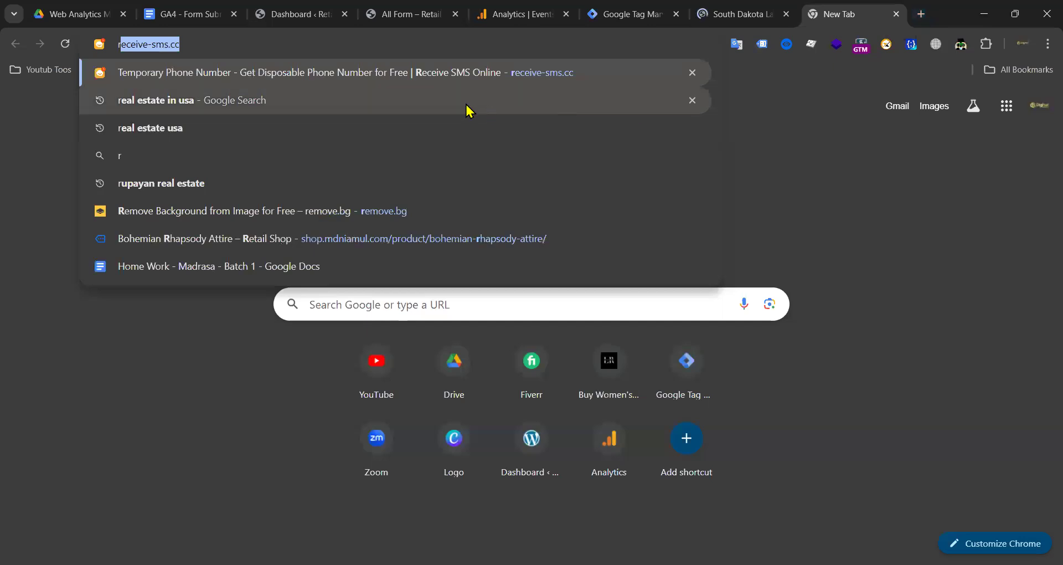
pyautogui.click(466, 104)
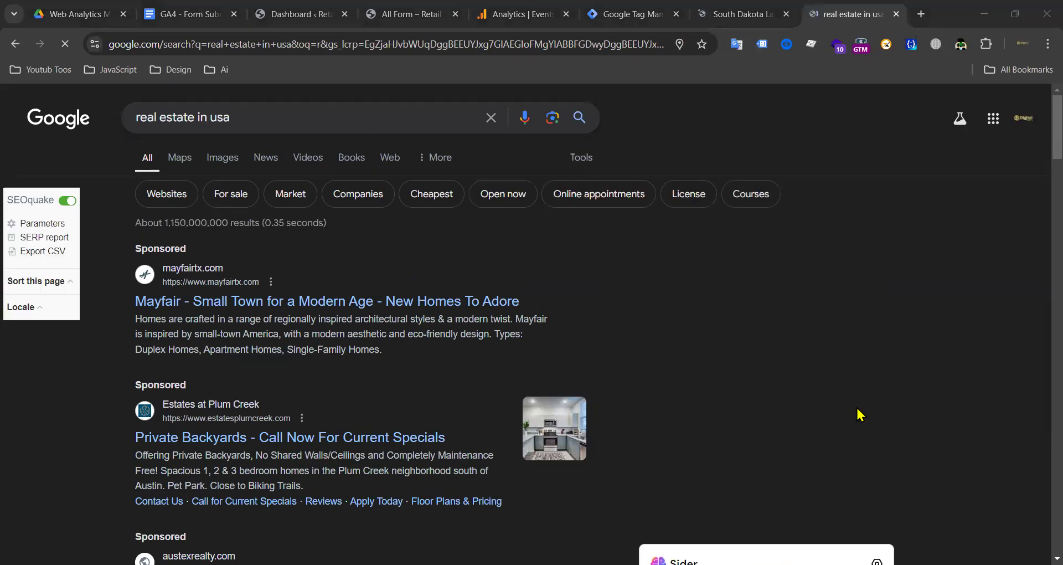
pyautogui.scroll(-3, 240, 353)
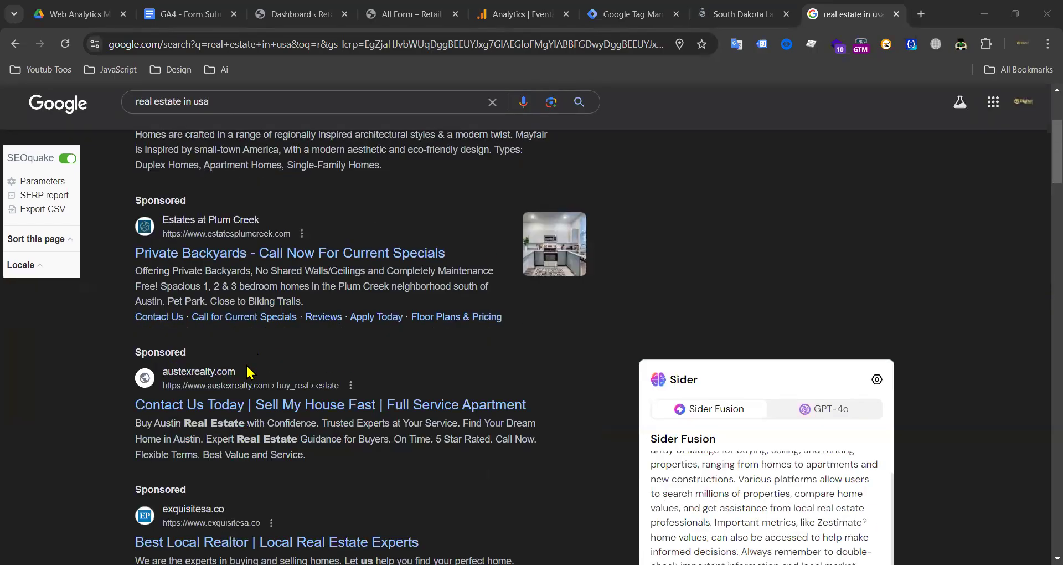
pyautogui.rightClick(194, 403)
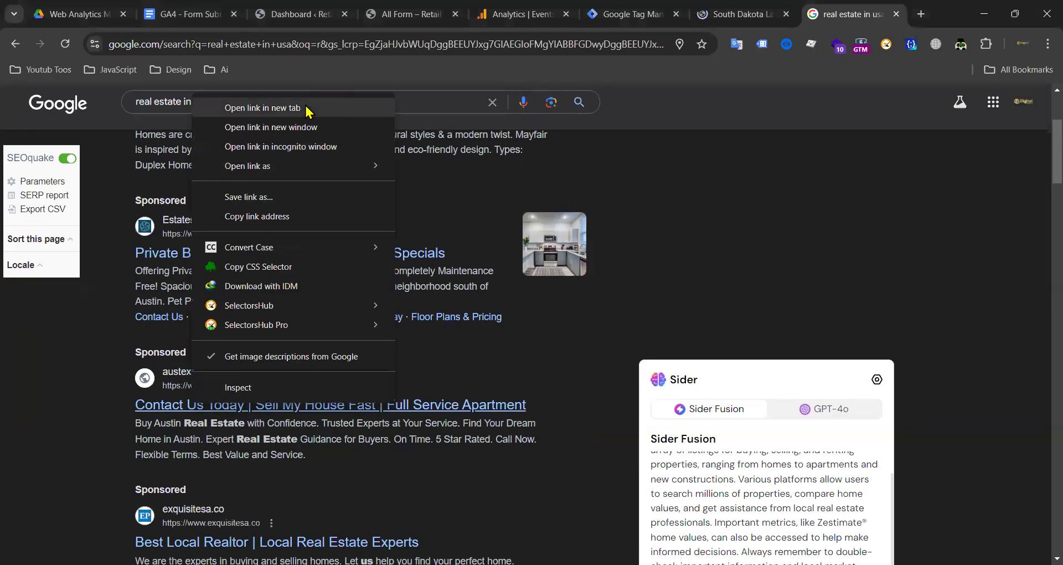
pyautogui.click(304, 110)
pyautogui.click(678, 11)
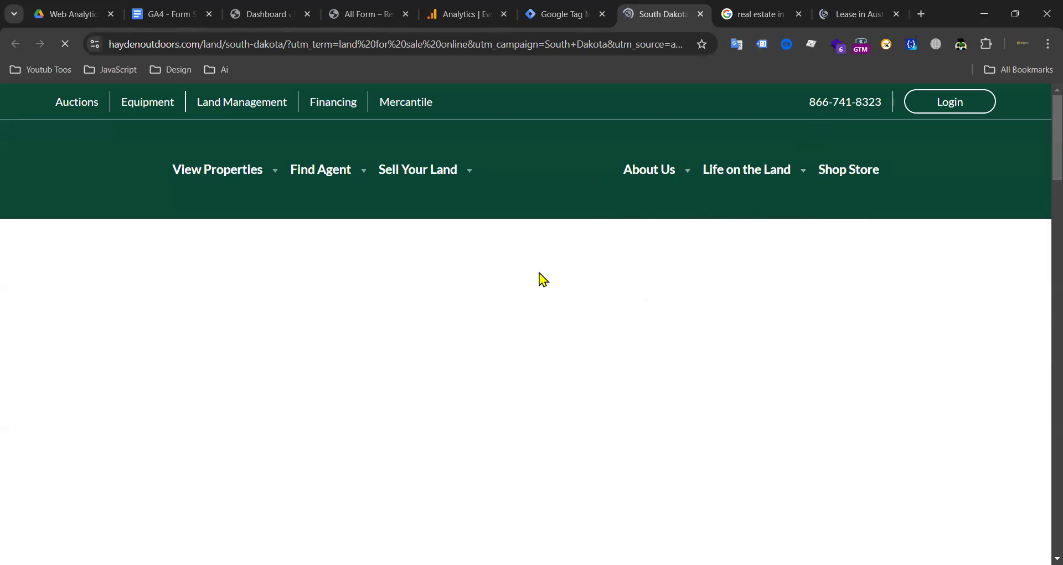
pyautogui.click(701, 15)
pyautogui.click(697, 16)
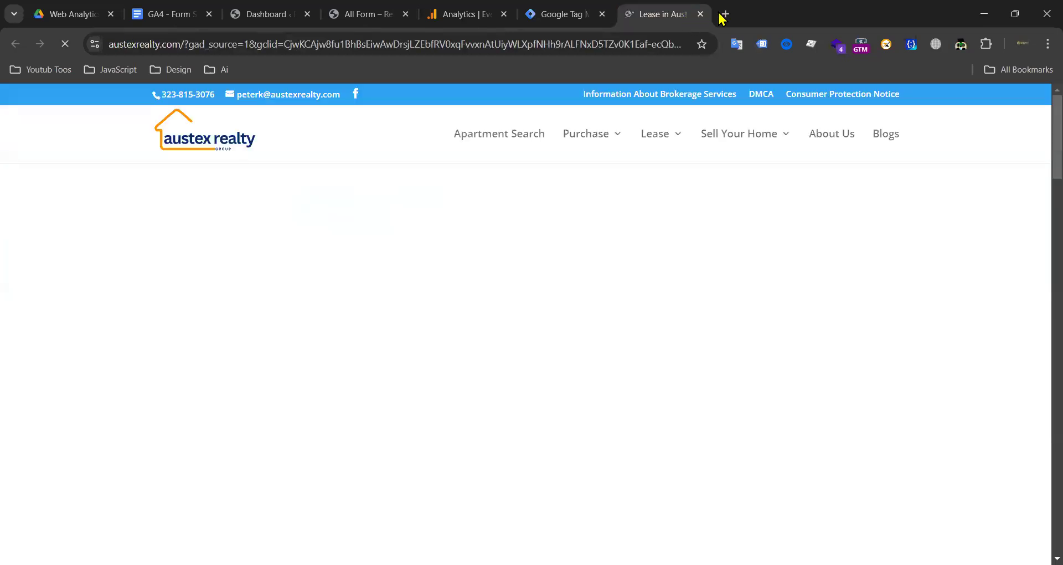
# Step: Find the contact form on the Austex Realty page and examine its name, phone, email and message fields
pyautogui.scroll(-2, 513, 194)
pyautogui.scroll(4, 509, 224)
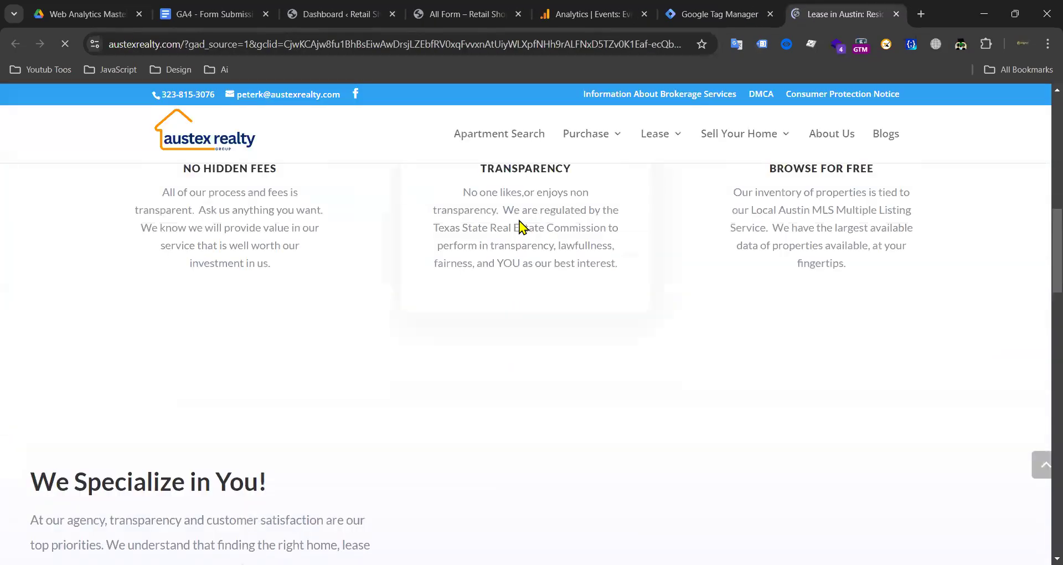
pyautogui.scroll(5, 611, 221)
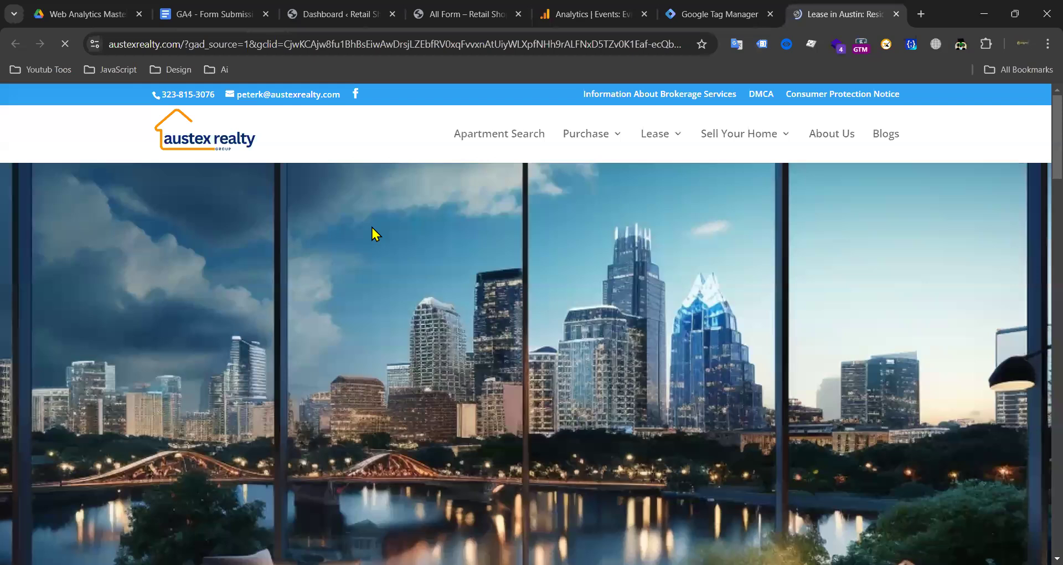
pyautogui.scroll(-6, 380, 294)
pyautogui.scroll(-15, 344, 313)
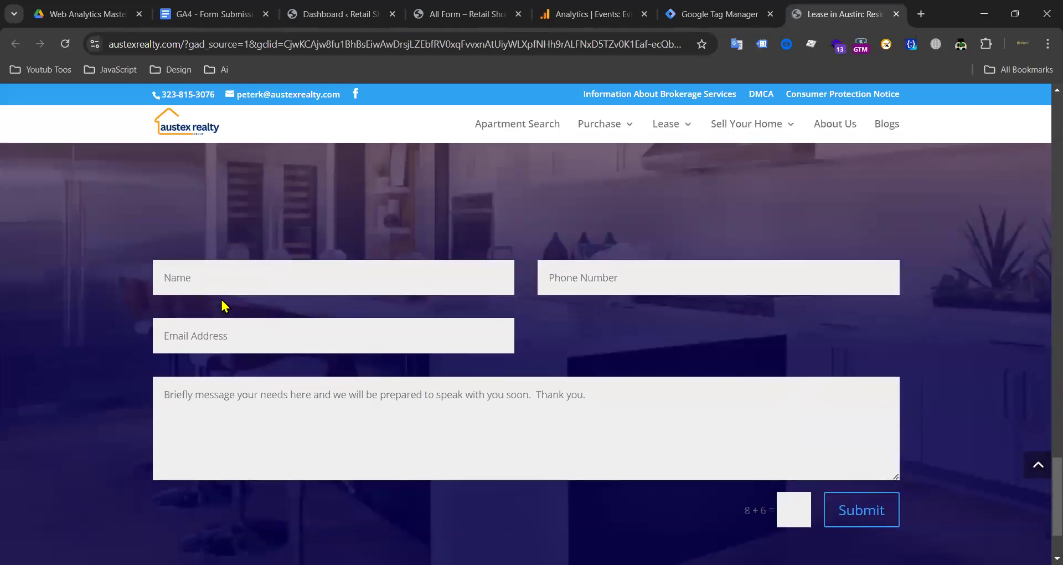
pyautogui.click(207, 278)
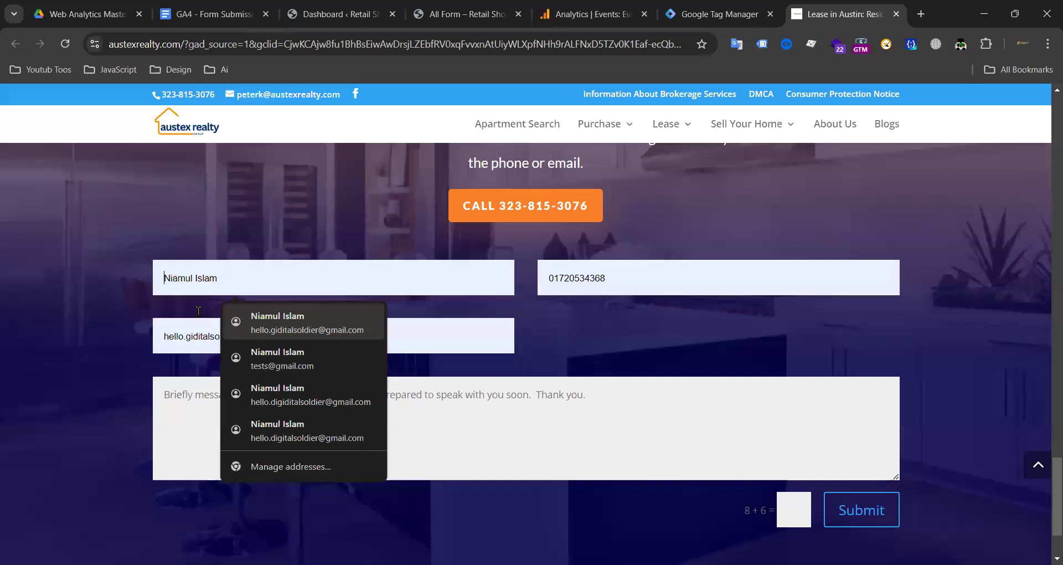
pyautogui.click(29, 289)
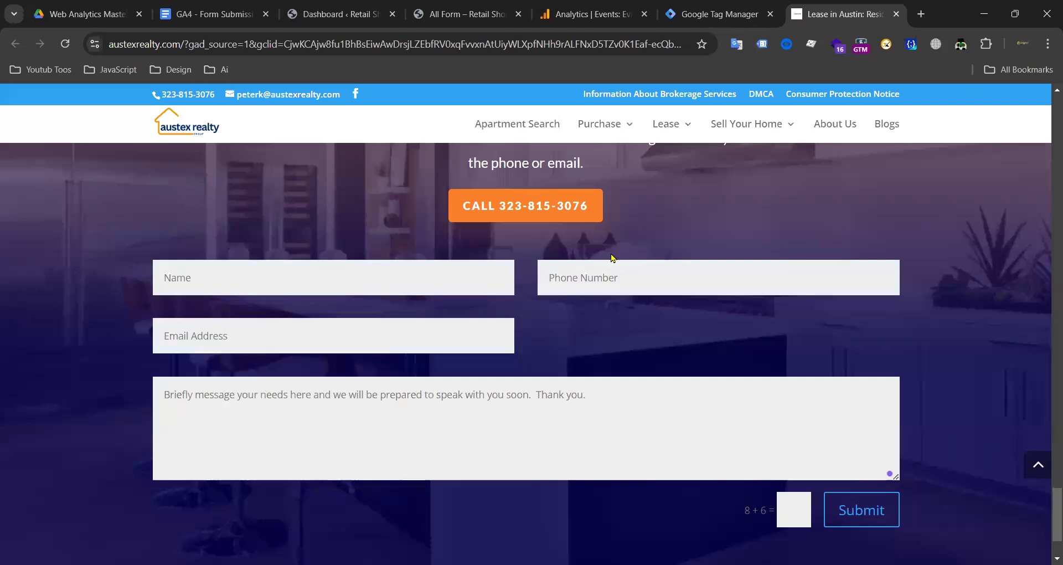
# Step: Look through the property listings on the Austex Realty page, then close the site
pyautogui.scroll(15, 329, 278)
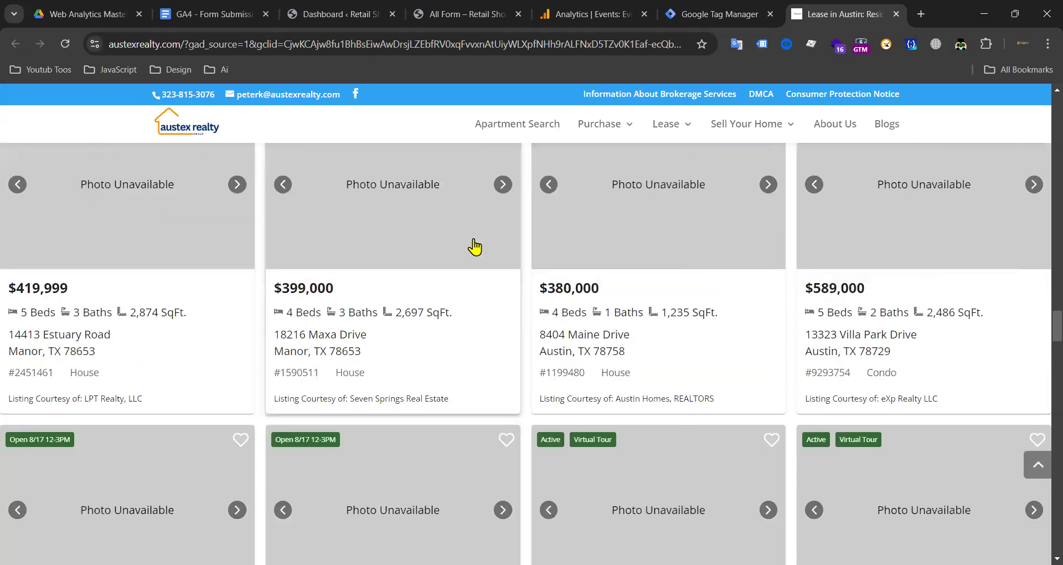
pyautogui.scroll(-10, 368, 240)
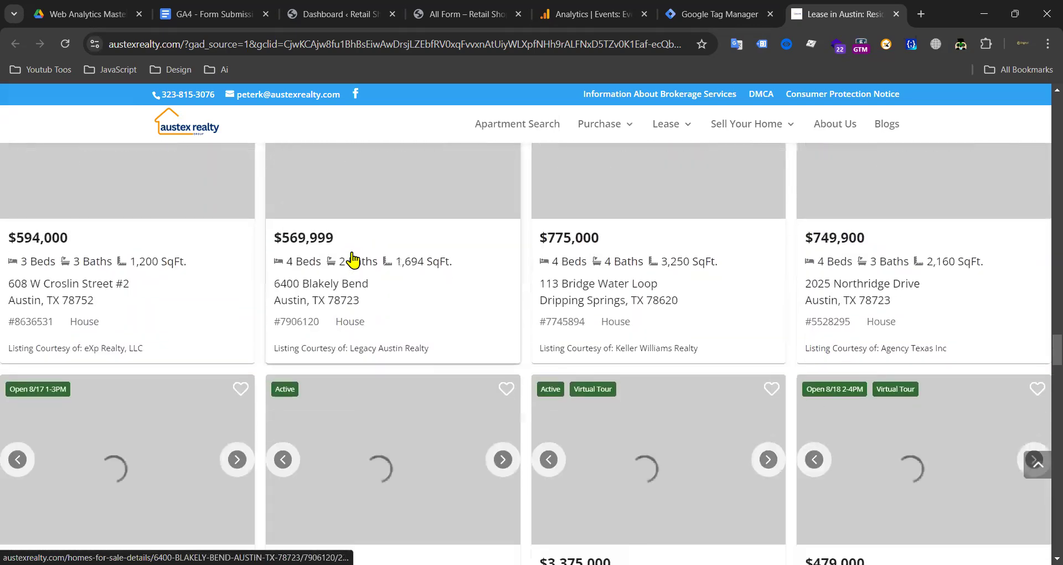
pyautogui.scroll(-12, 365, 286)
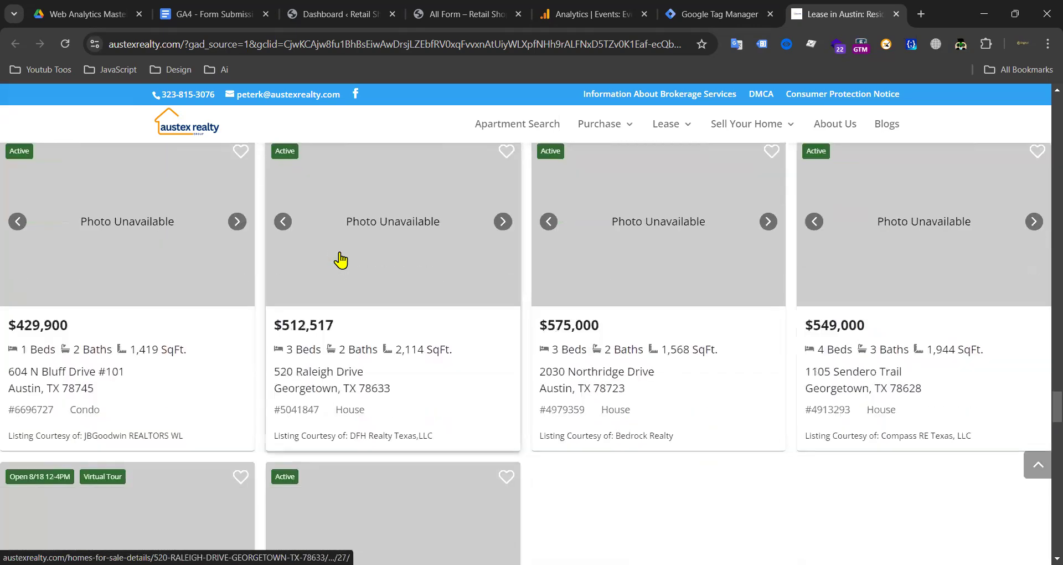
pyautogui.scroll(-10, 434, 257)
pyautogui.scroll(7, 308, 268)
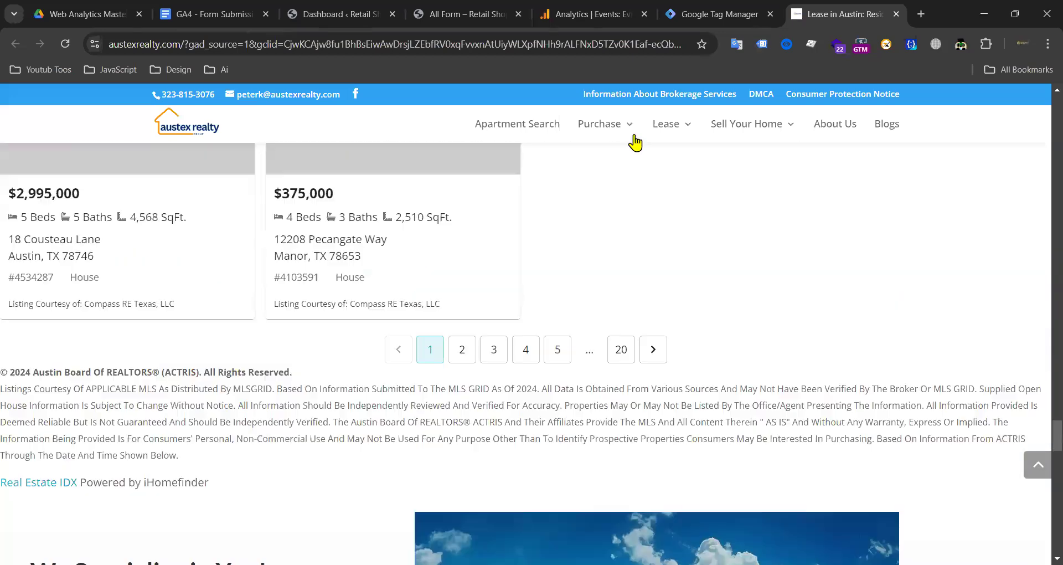
pyautogui.scroll(13, 461, 205)
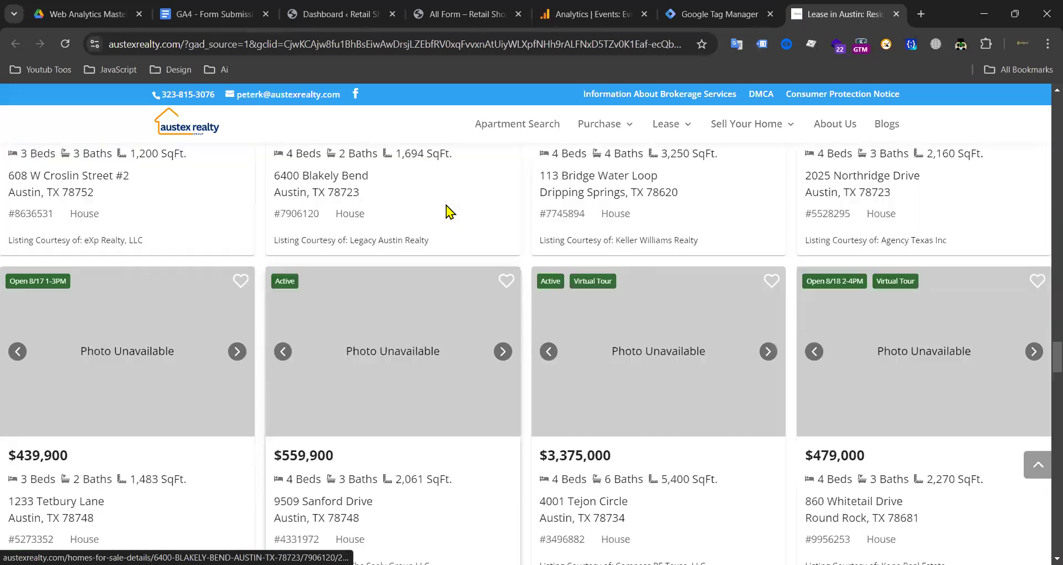
pyautogui.scroll(9, 549, 175)
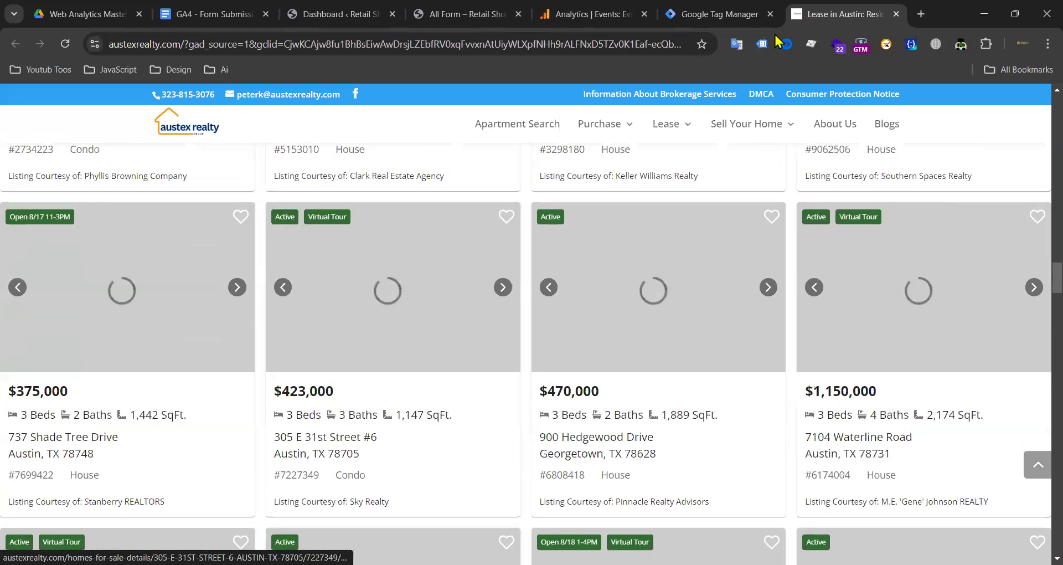
pyautogui.click(895, 14)
# Step: Switch Tag Manager to the other signed-in Google account and open the Shop.MDNiamul.Com-Web container
pyautogui.scroll(-1, 320, 252)
pyautogui.scroll(1, 322, 253)
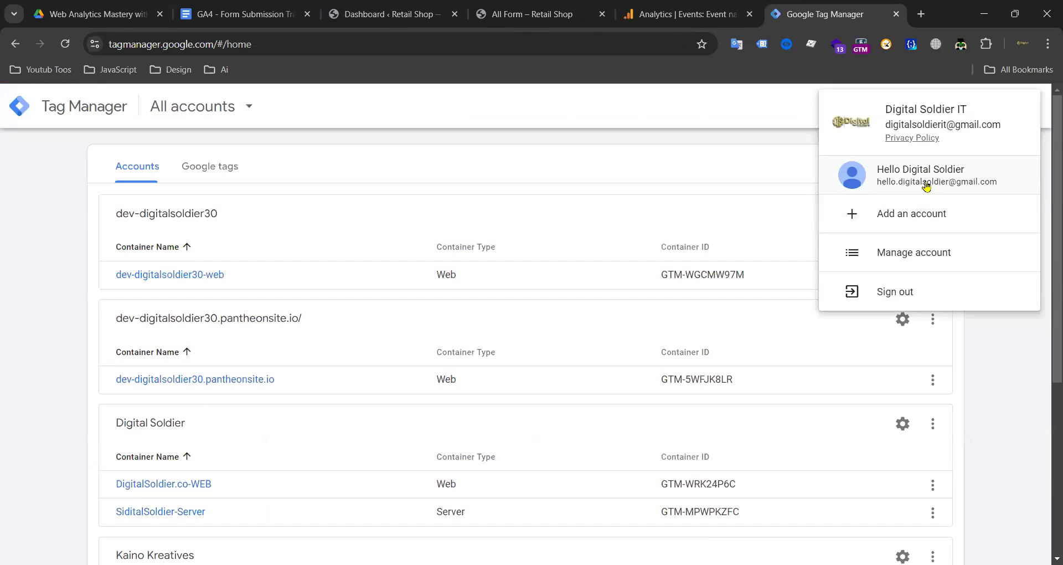
pyautogui.click(861, 176)
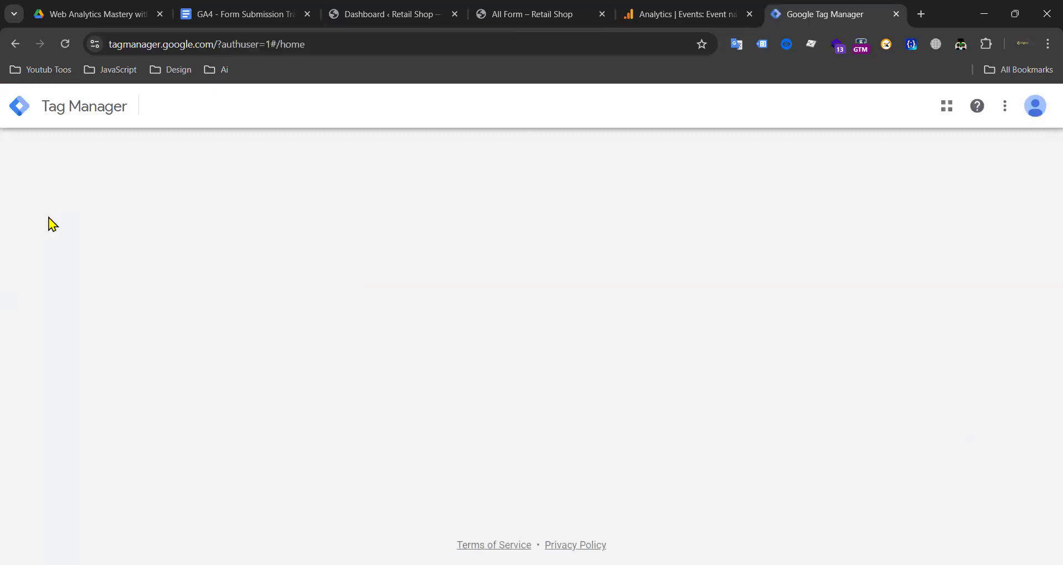
pyautogui.scroll(-4, 249, 290)
pyautogui.scroll(4, 209, 297)
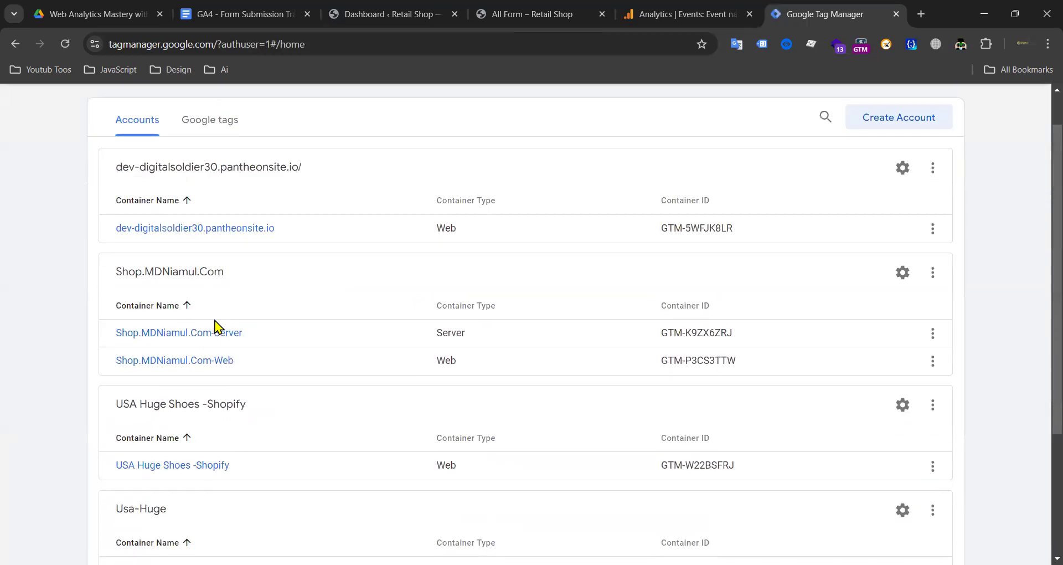
pyautogui.click(136, 361)
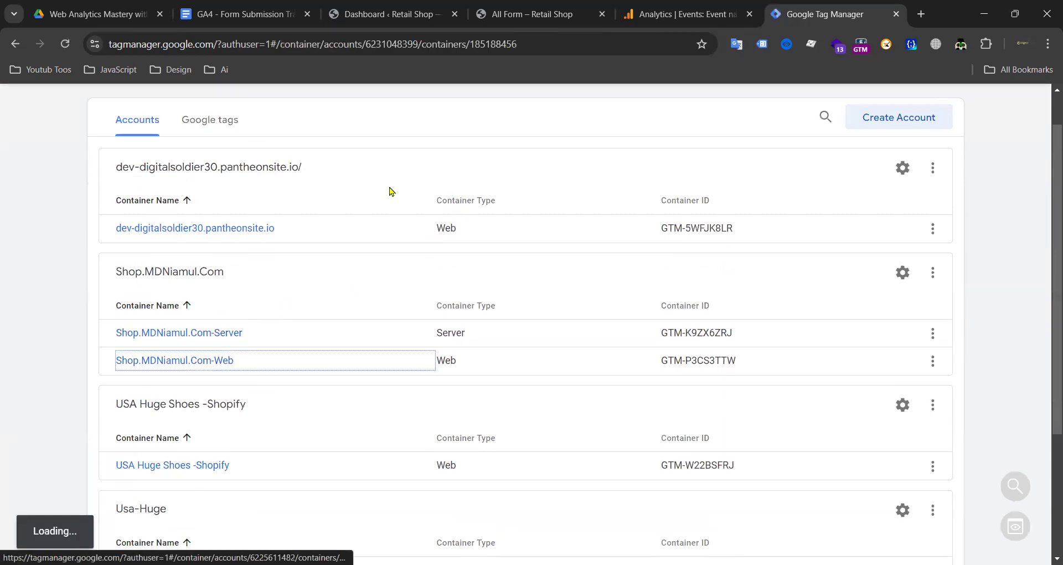
# Step: Review the GA4 - Form Submission Tracking document, covering its prerequisites, tracking methods, form types and booking platforms
pyautogui.click(292, 17)
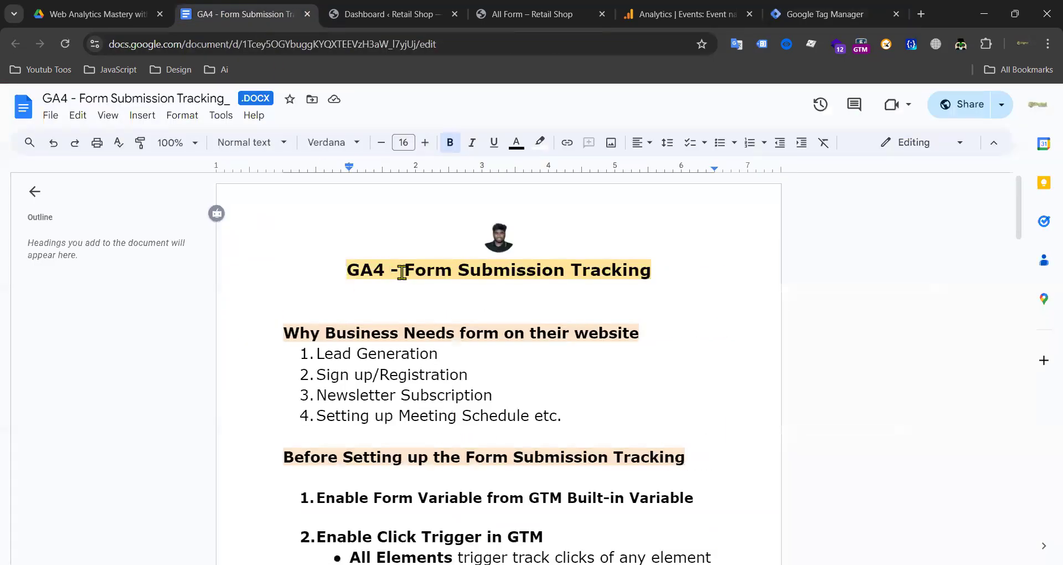
pyautogui.scroll(-7, 670, 258)
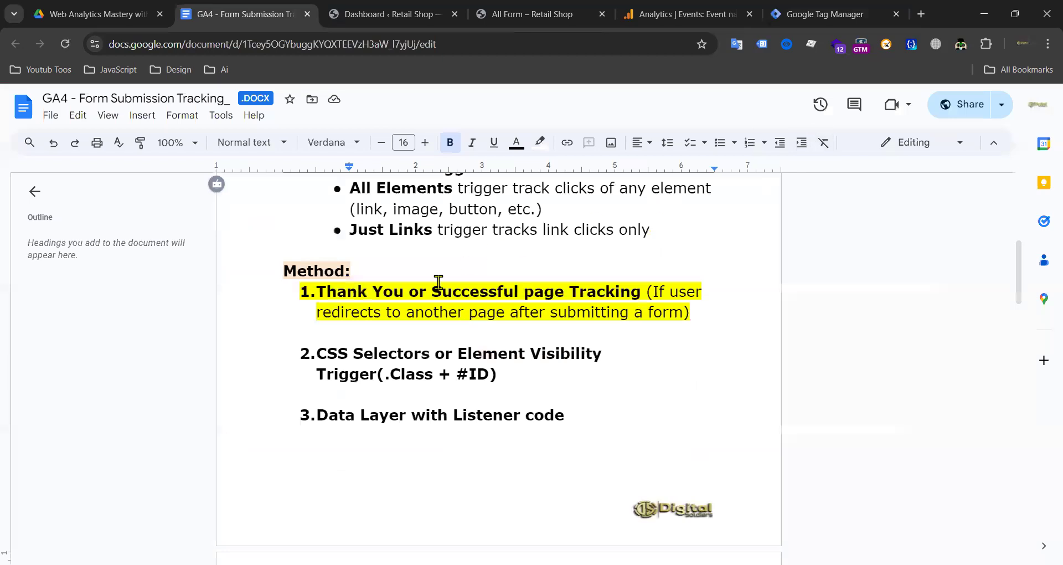
pyautogui.scroll(7, 438, 283)
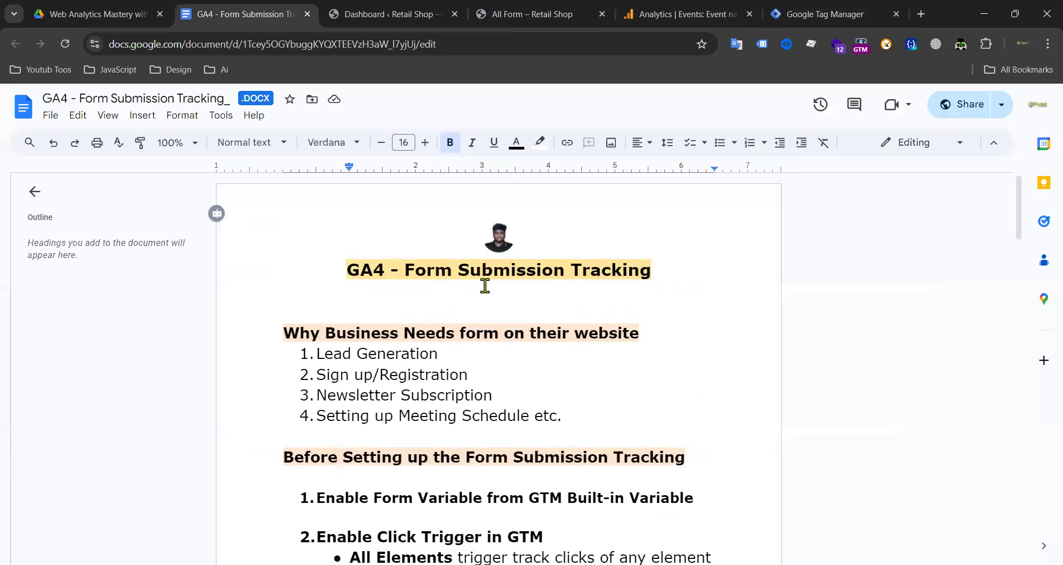
pyautogui.scroll(-15, 485, 285)
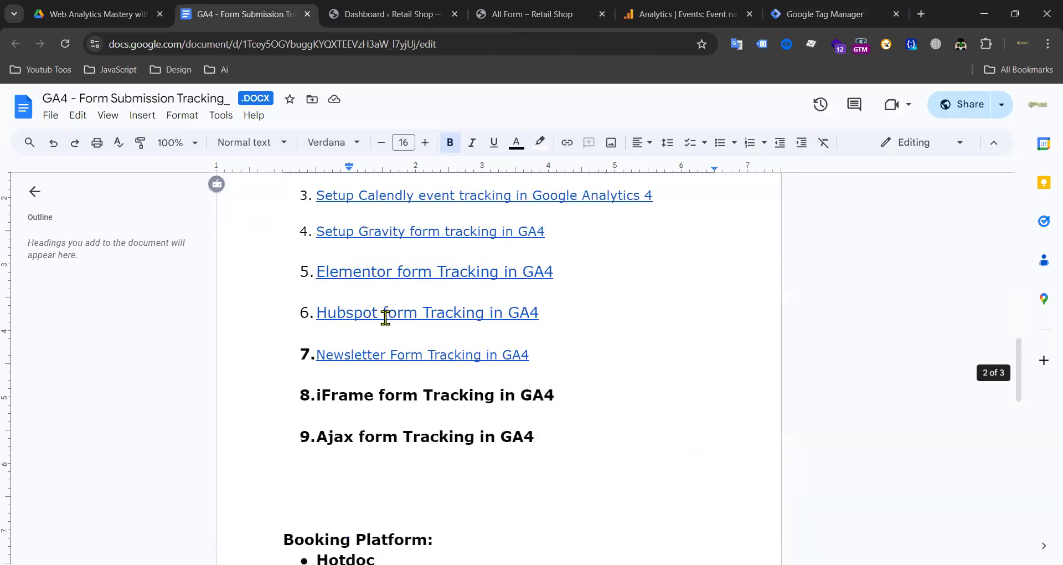
pyautogui.scroll(3, 614, 320)
pyautogui.scroll(-6, 612, 317)
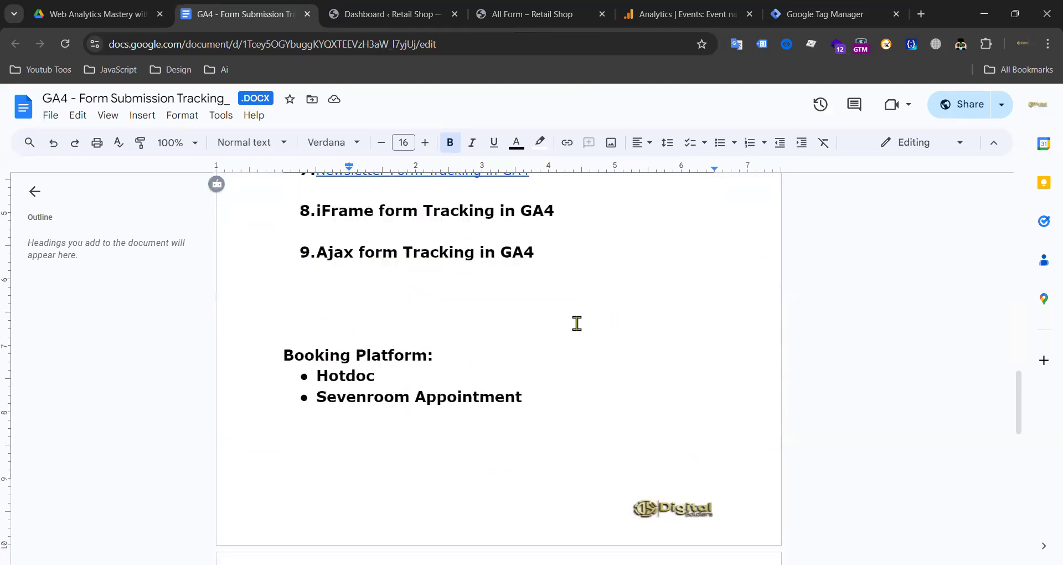
# Step: Switch to the Retail Shop WordPress dashboard and open the page for adding new plugins
pyautogui.scroll(3, 574, 315)
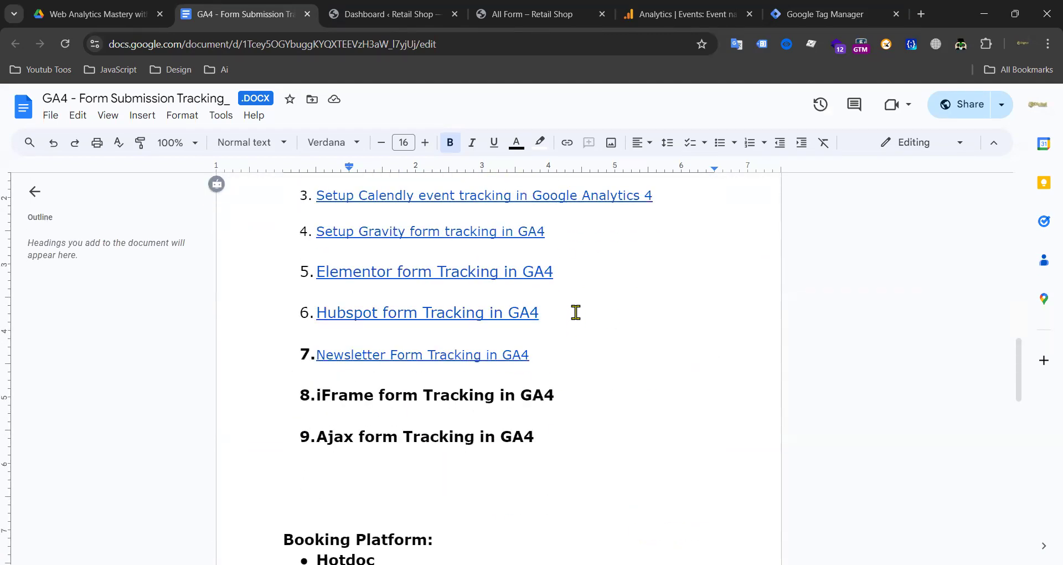
pyautogui.scroll(3, 576, 311)
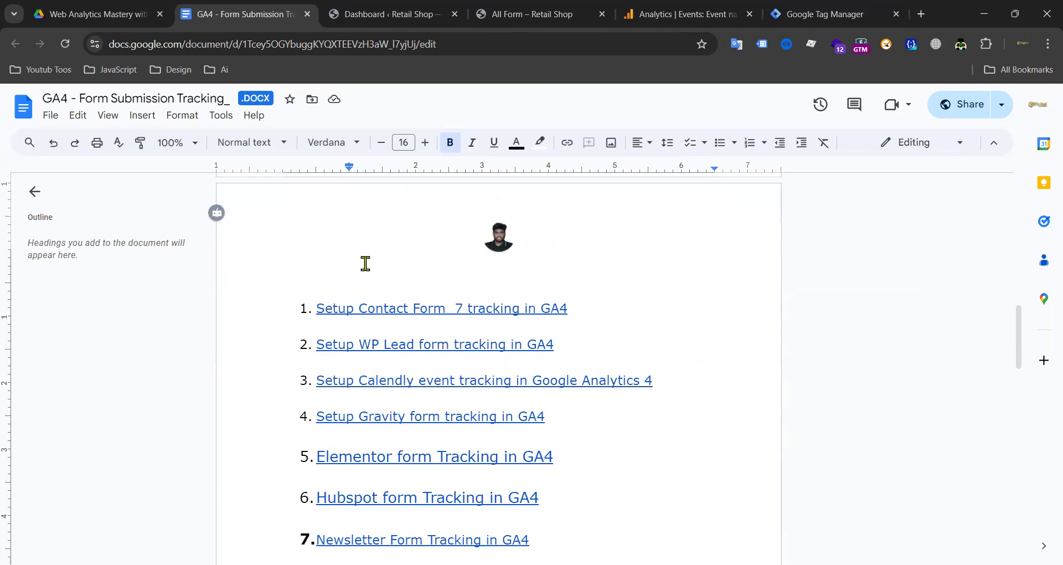
pyautogui.click(376, 16)
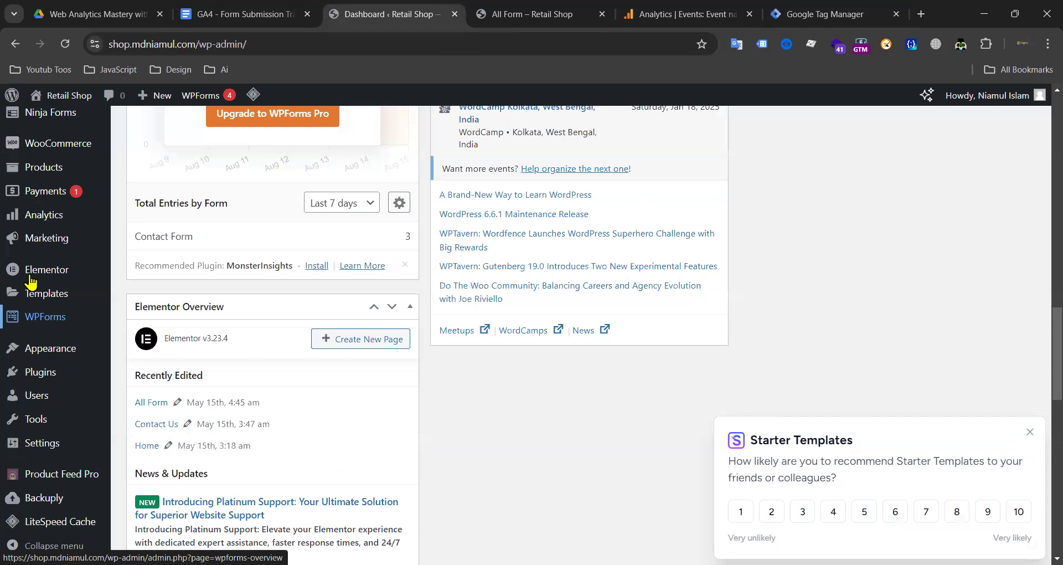
pyautogui.scroll(3, 33, 280)
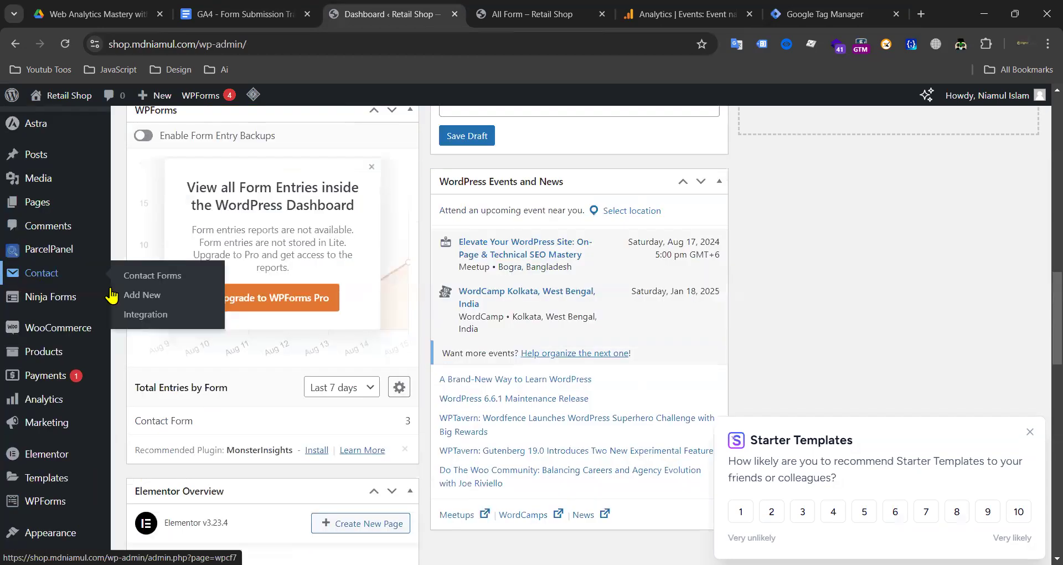
pyautogui.scroll(2, 379, 185)
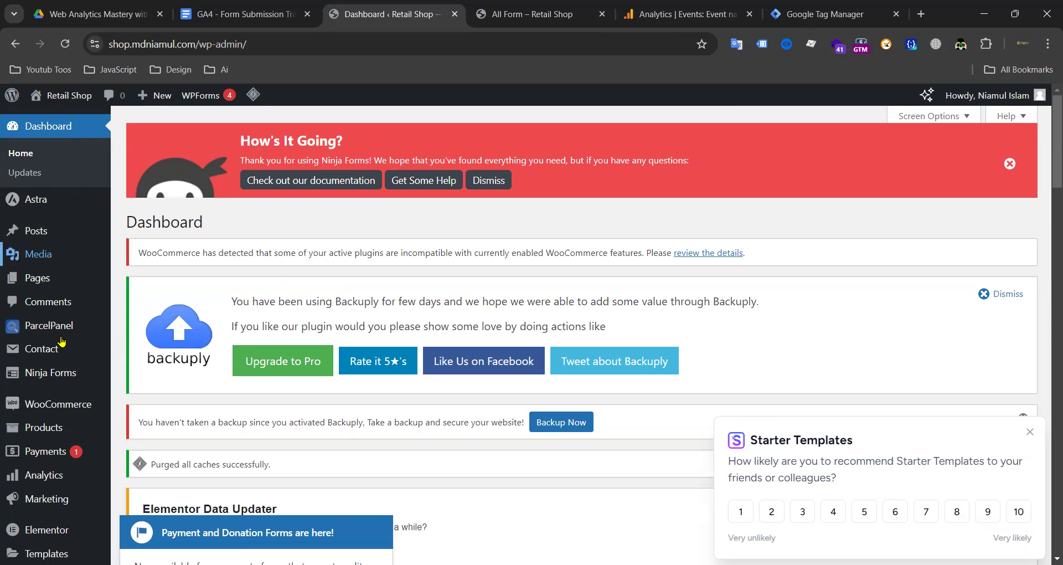
pyautogui.scroll(-4, 62, 341)
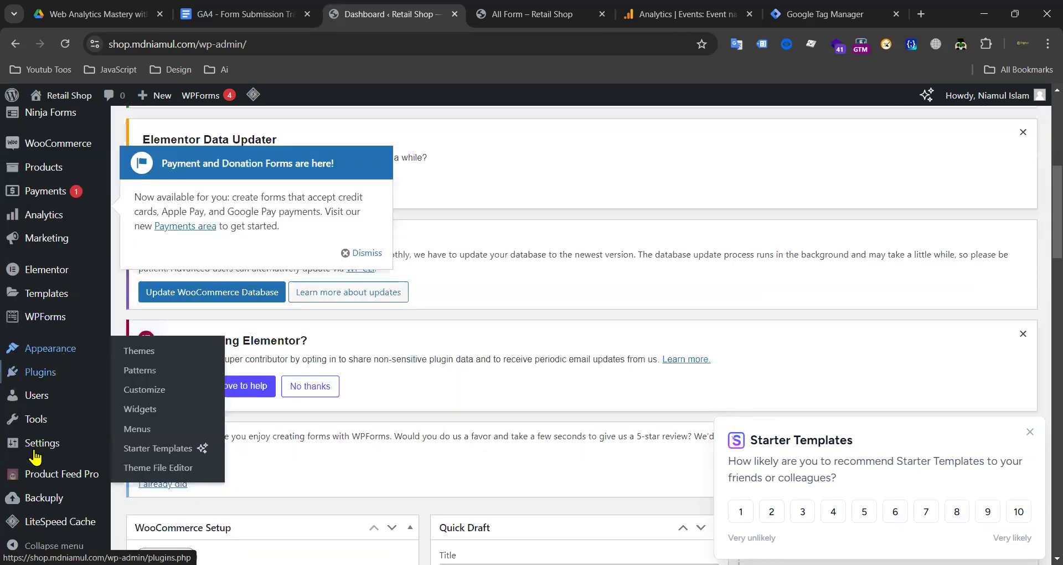
pyautogui.scroll(-6, 42, 446)
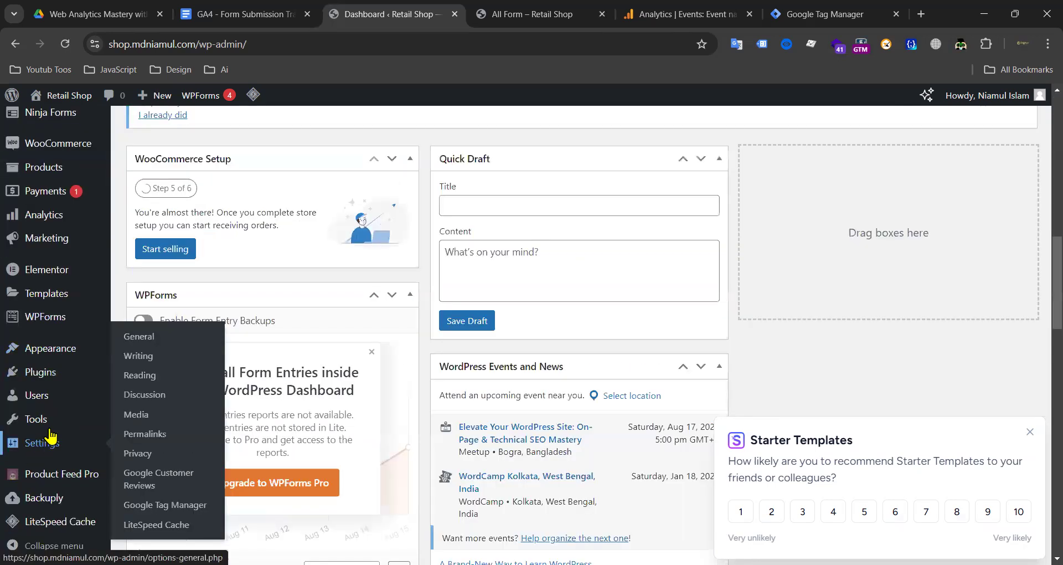
pyautogui.moveTo(48, 382)
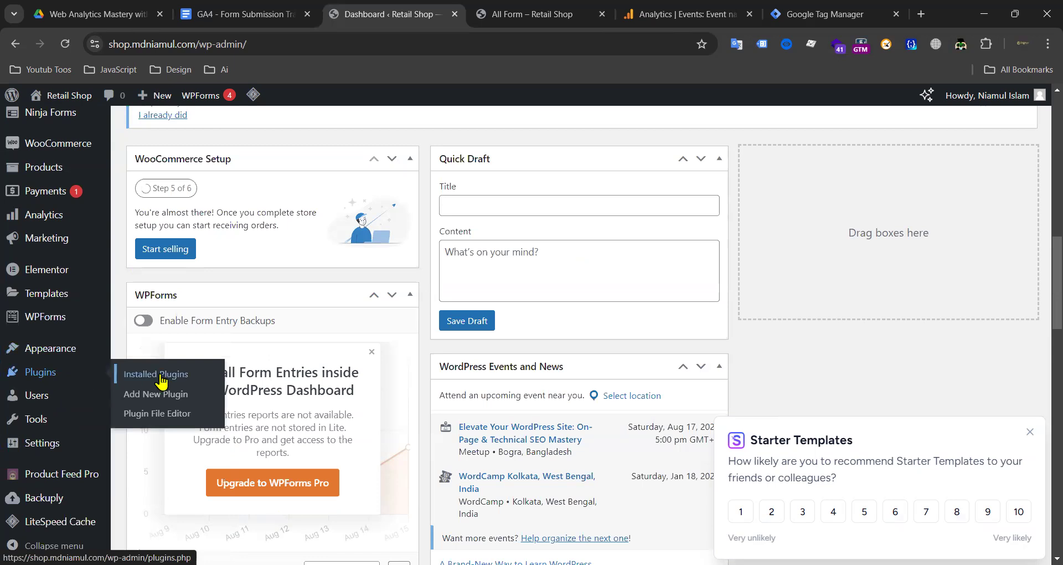
pyautogui.click(157, 394)
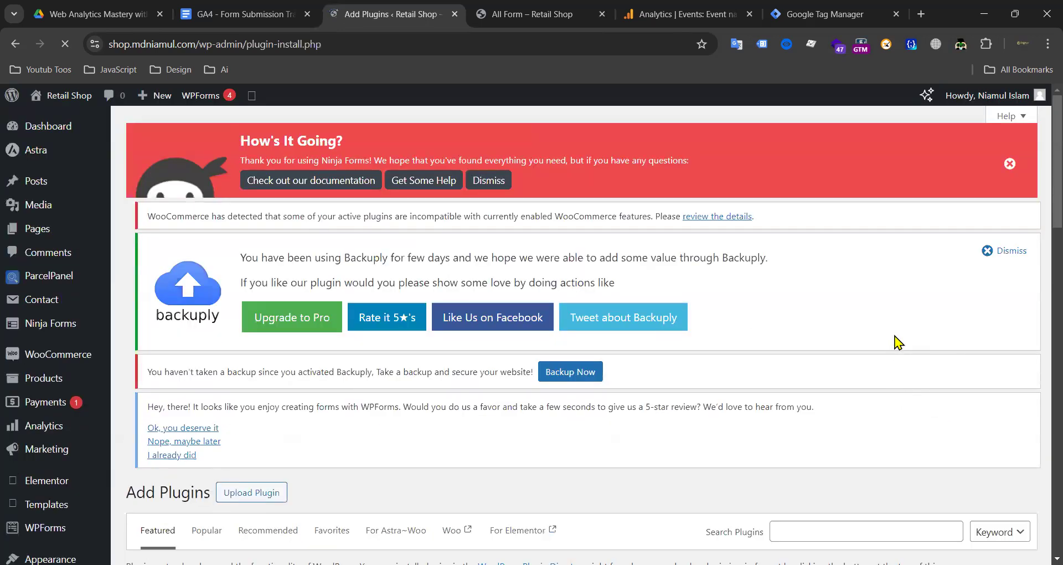
# Step: Search the WordPress plugin directory for "form" and look through the available form builder plugins
pyautogui.scroll(-3, 895, 337)
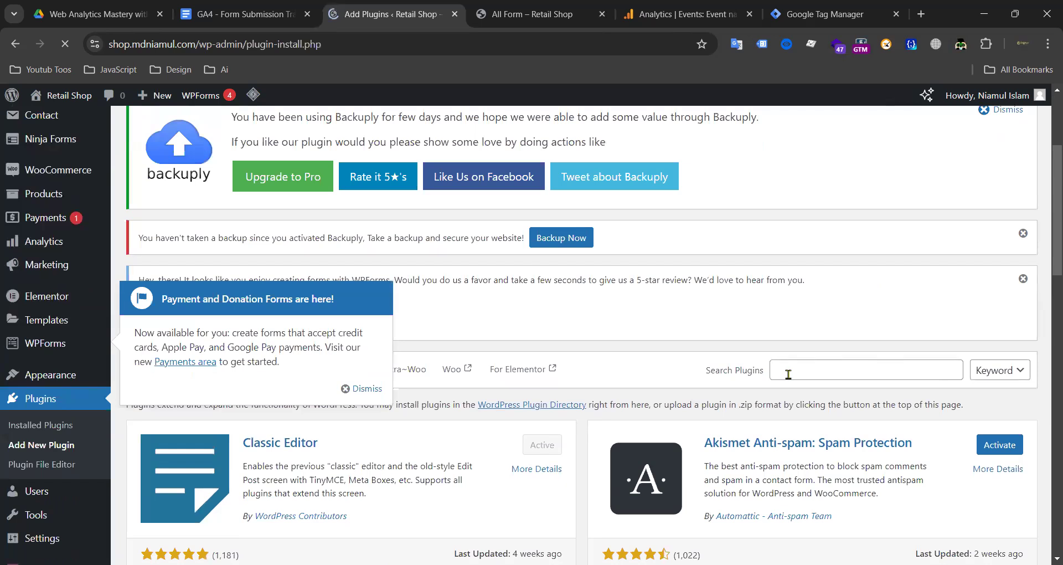
pyautogui.click(798, 371)
pyautogui.write('form')
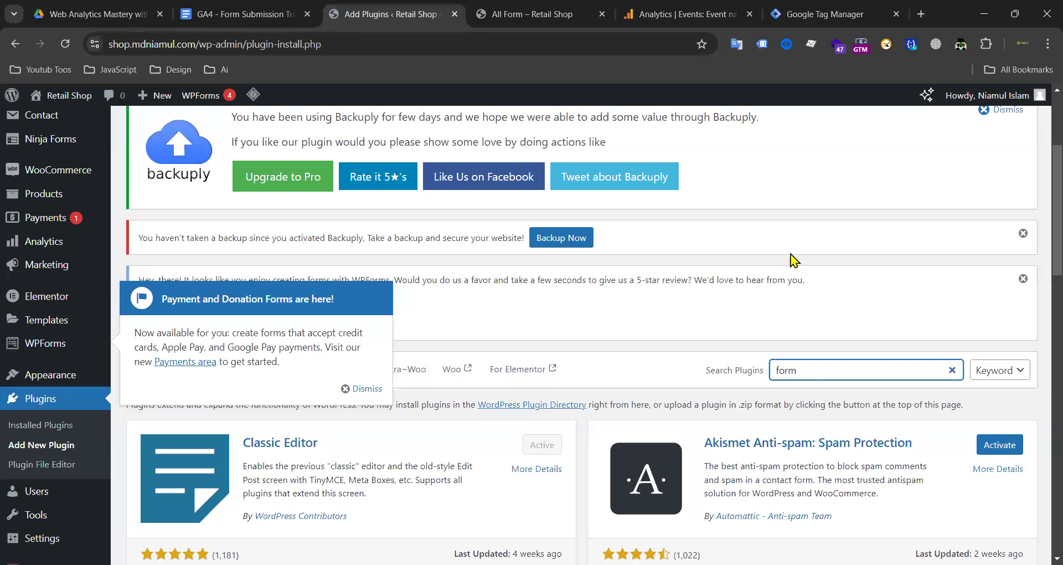
pyautogui.scroll(-6, 336, 287)
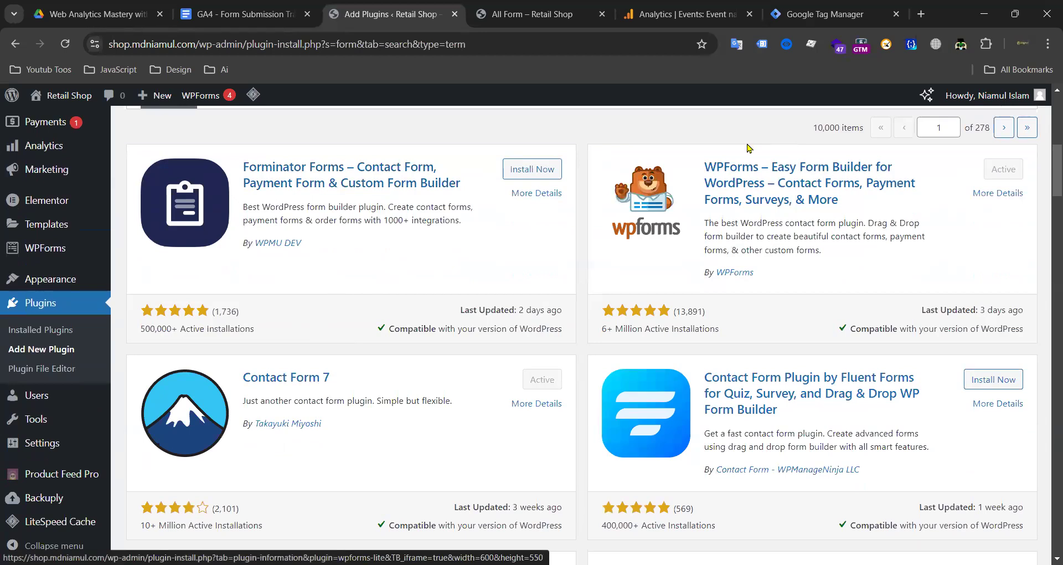
pyautogui.scroll(-3, 557, 229)
pyautogui.scroll(-1, 895, 204)
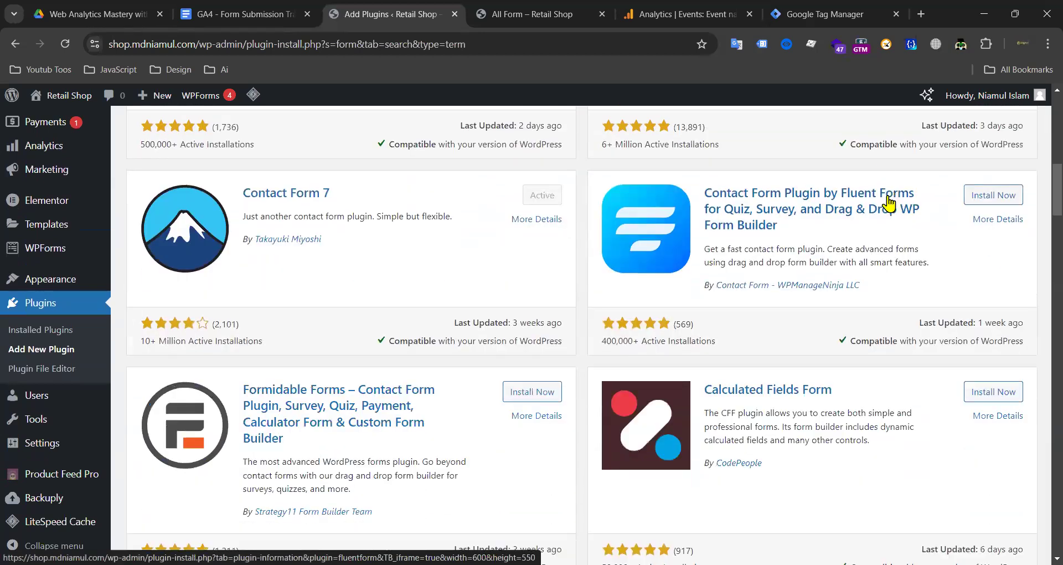
pyautogui.scroll(-3, 479, 283)
pyautogui.scroll(-2, 398, 356)
pyautogui.scroll(-12, 451, 297)
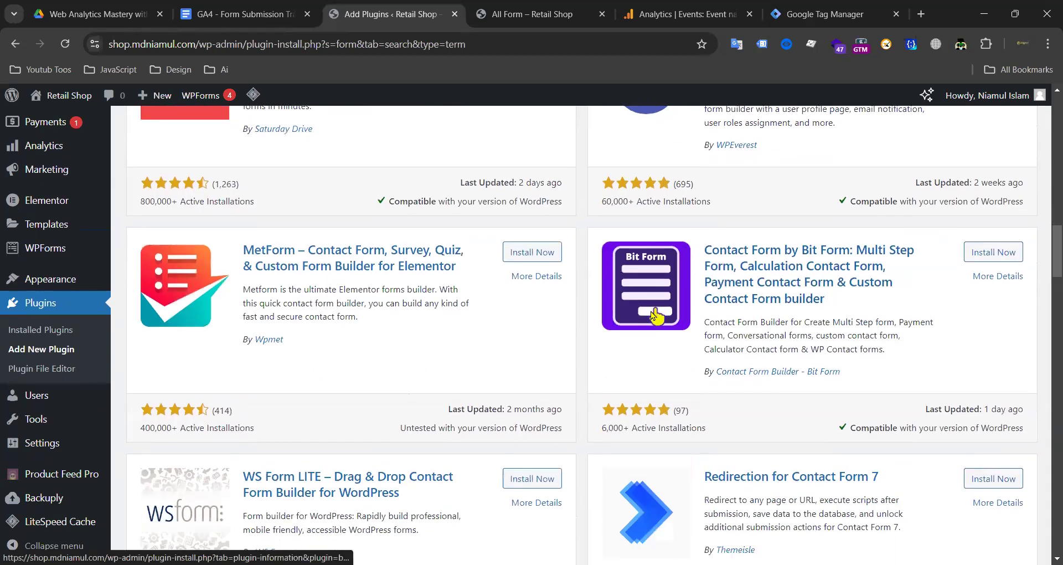
# Step: Return to the GA4 - Form Submission Tracking document and go over its Gravity, Elementor and Hubspot form tracking entries
pyautogui.click(273, 12)
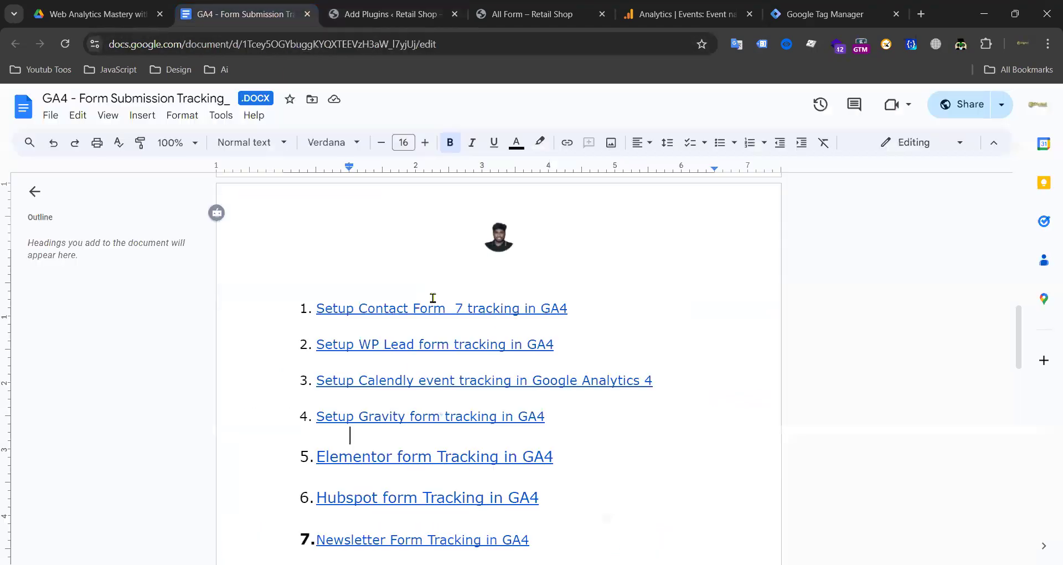
pyautogui.scroll(-3, 542, 282)
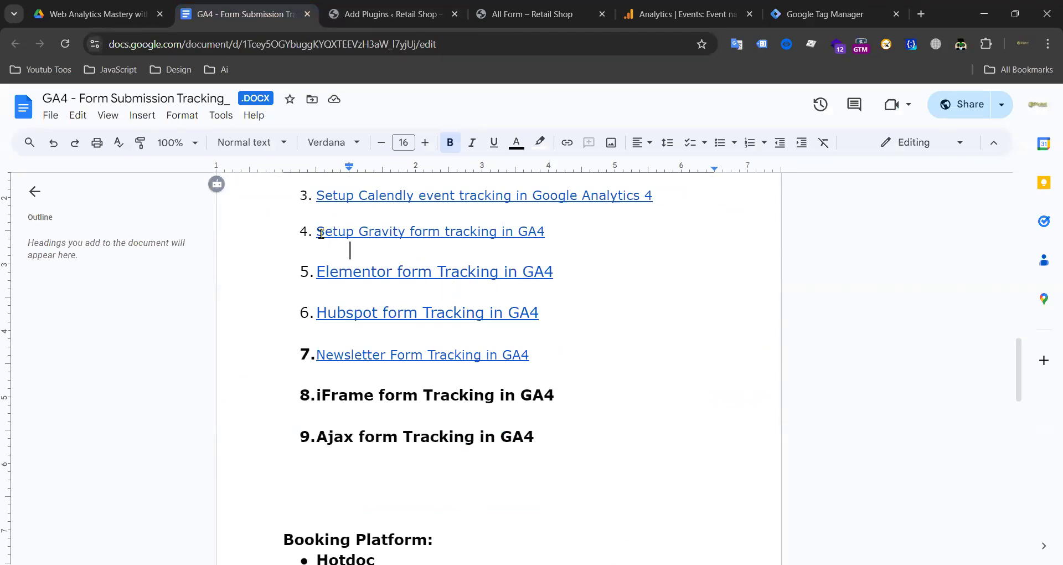
pyautogui.moveTo(321, 233); pyautogui.dragTo(537, 235)
pyautogui.click(320, 280)
pyautogui.moveTo(320, 316); pyautogui.dragTo(527, 317)
pyautogui.click(617, 314)
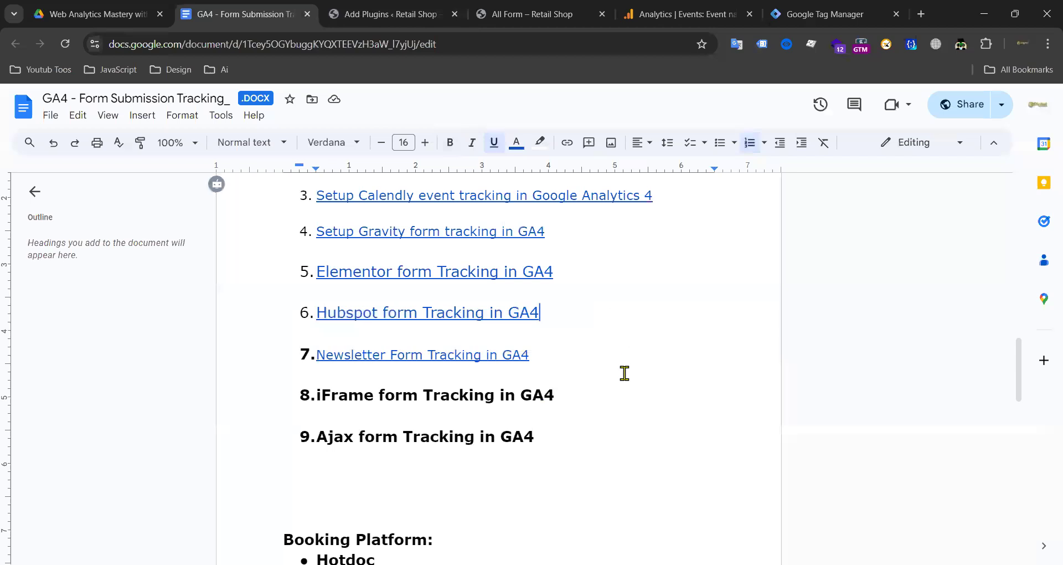
pyautogui.moveTo(541, 311); pyautogui.dragTo(312, 308)
pyautogui.click(603, 308)
pyautogui.click(437, 312)
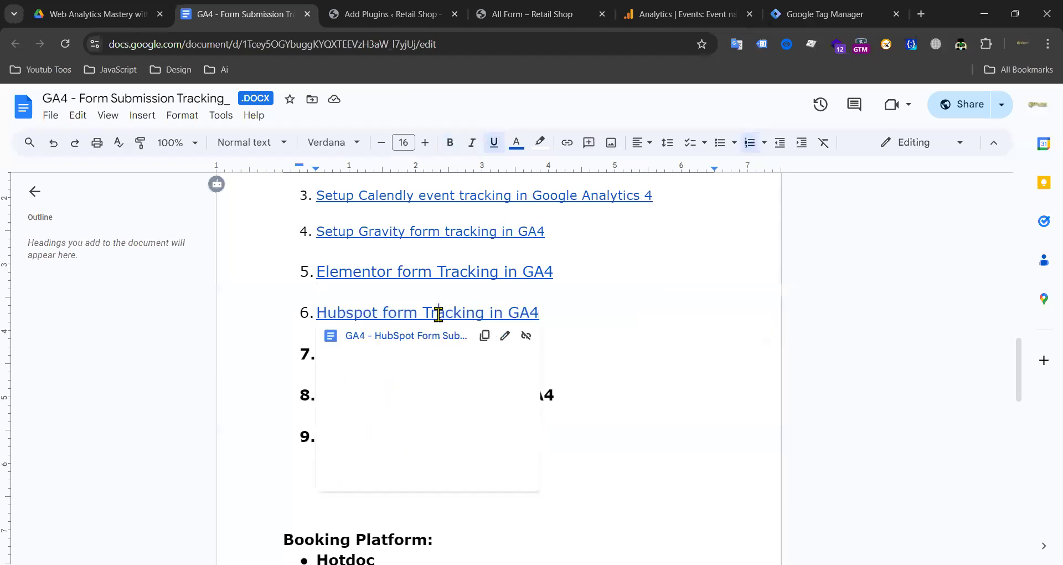
pyautogui.click(618, 314)
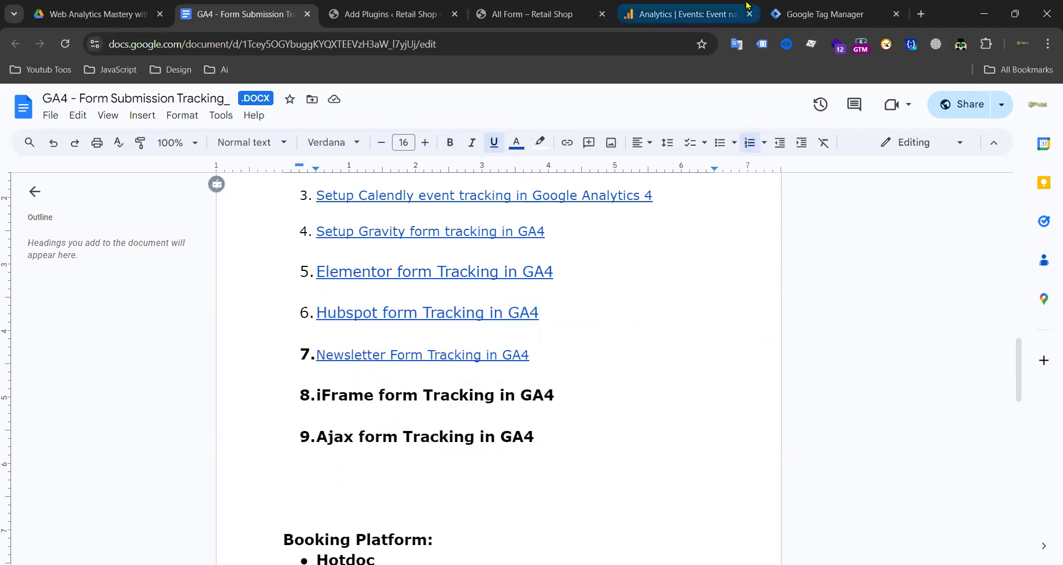
# Step: Glance at the forms on the Retail Shop All Form page and compare them with the document's form tracking list
pyautogui.click(546, 12)
pyautogui.scroll(-7, 527, 317)
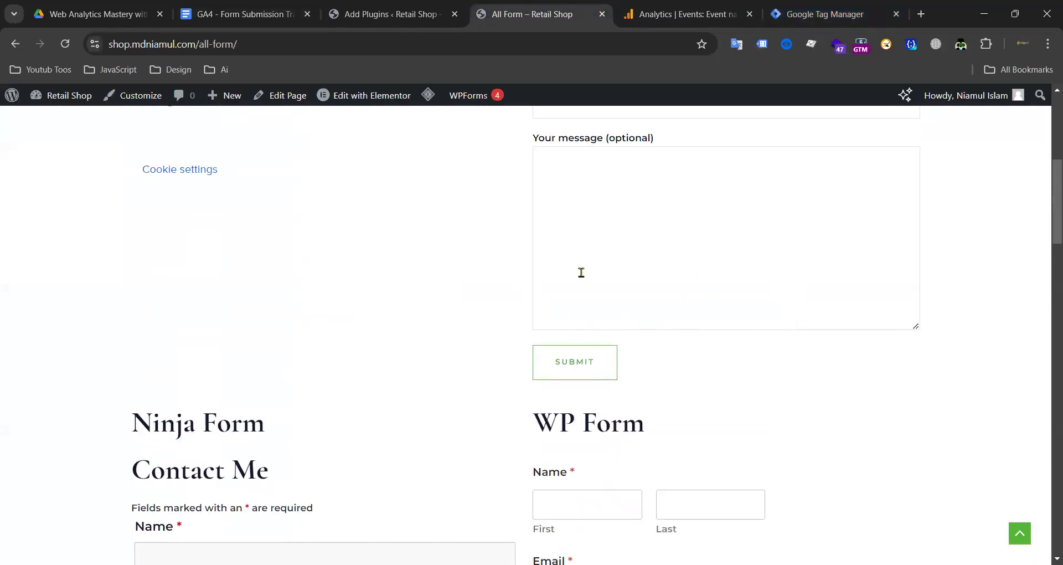
pyautogui.click(219, 15)
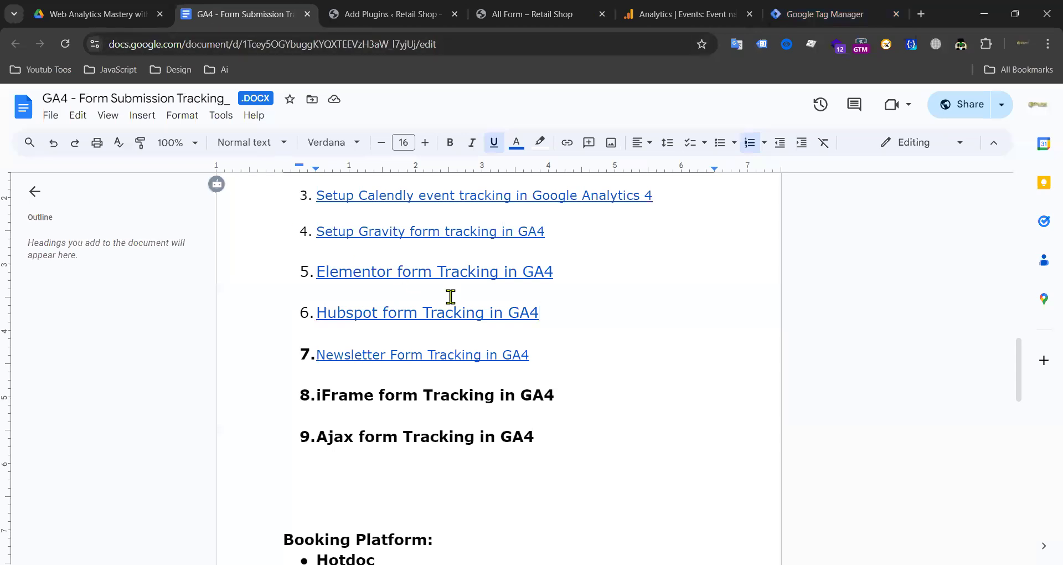
pyautogui.scroll(-6, 557, 324)
pyautogui.scroll(6, 526, 314)
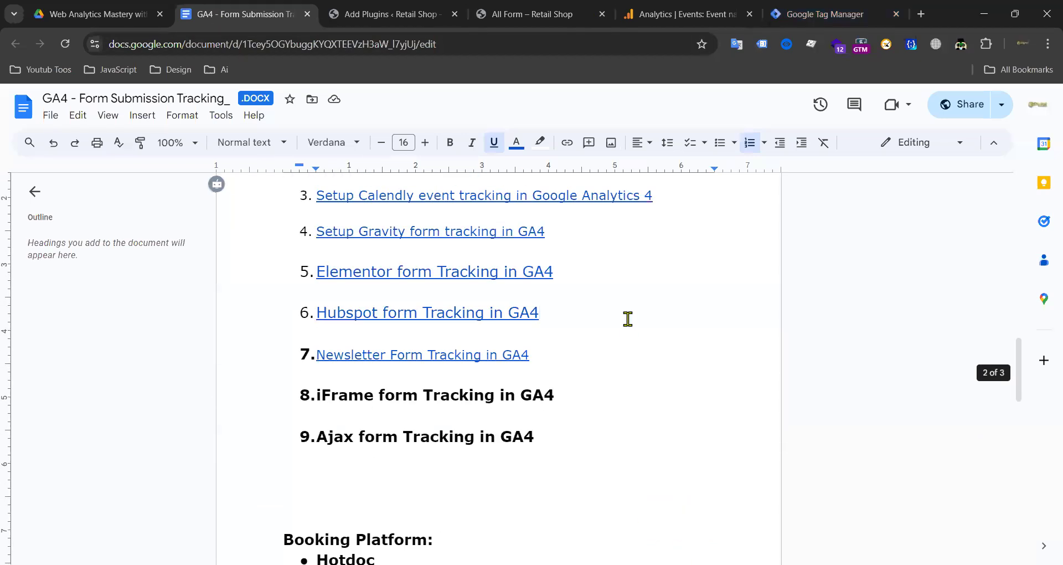
pyautogui.scroll(3, 462, 307)
pyautogui.scroll(-3, 481, 310)
pyautogui.scroll(3, 487, 318)
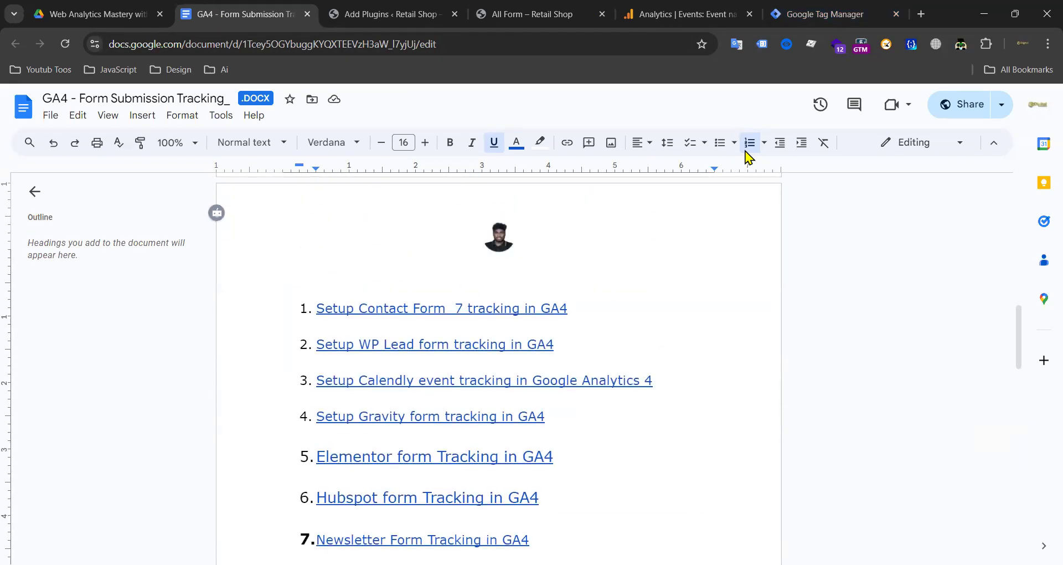
# Step: Highlight the Contact Form 7, WP Lead, Calendly and Gravity form tracking entries in the document one after another
pyautogui.moveTo(321, 308); pyautogui.dragTo(670, 297)
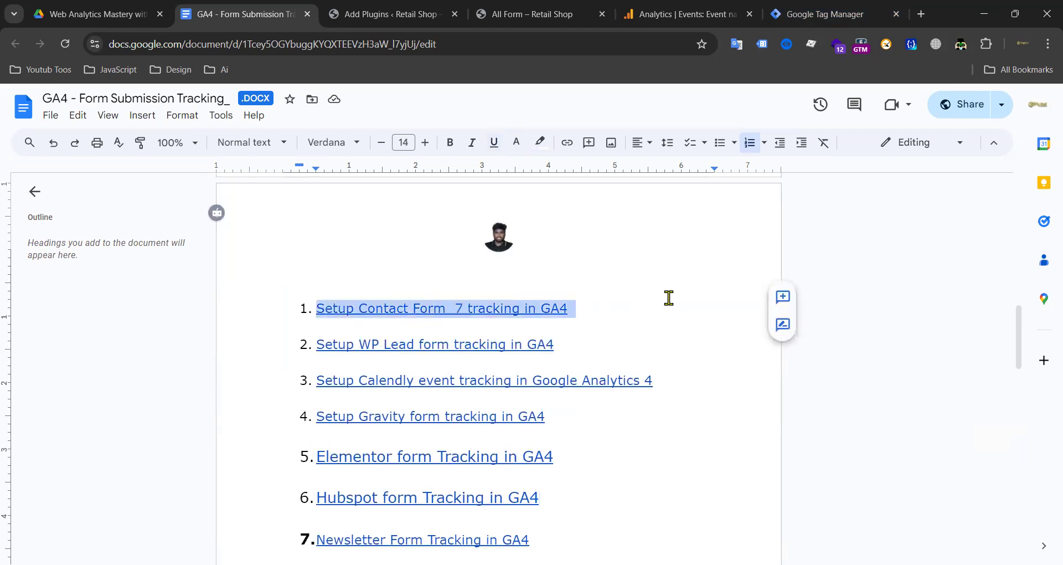
pyautogui.click(663, 299)
pyautogui.moveTo(320, 348); pyautogui.dragTo(556, 346)
pyautogui.moveTo(664, 383); pyautogui.dragTo(353, 383)
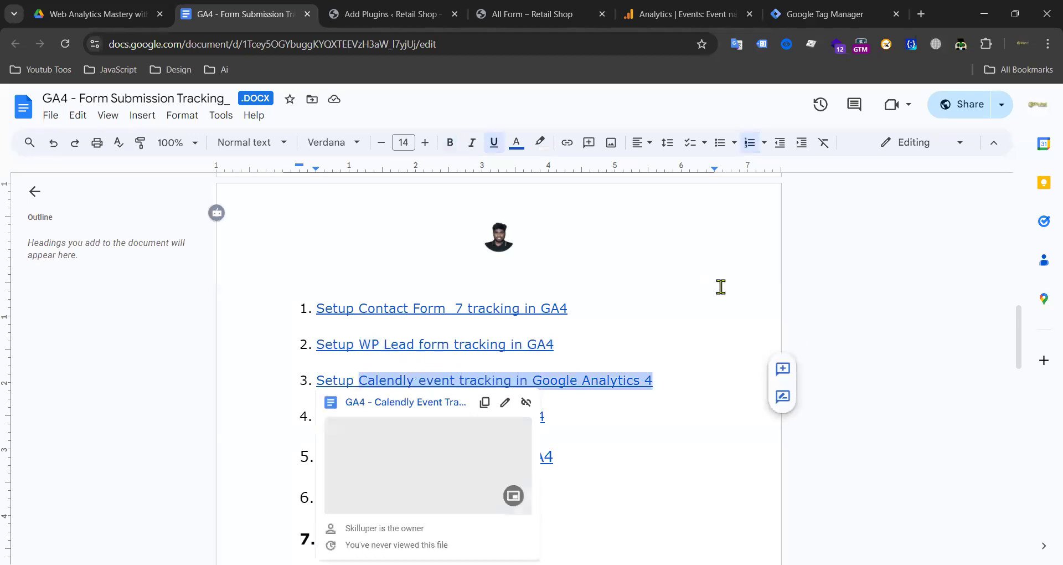
pyautogui.click(740, 280)
pyautogui.scroll(-3, 423, 265)
pyautogui.moveTo(342, 231); pyautogui.dragTo(681, 231)
pyautogui.click(681, 230)
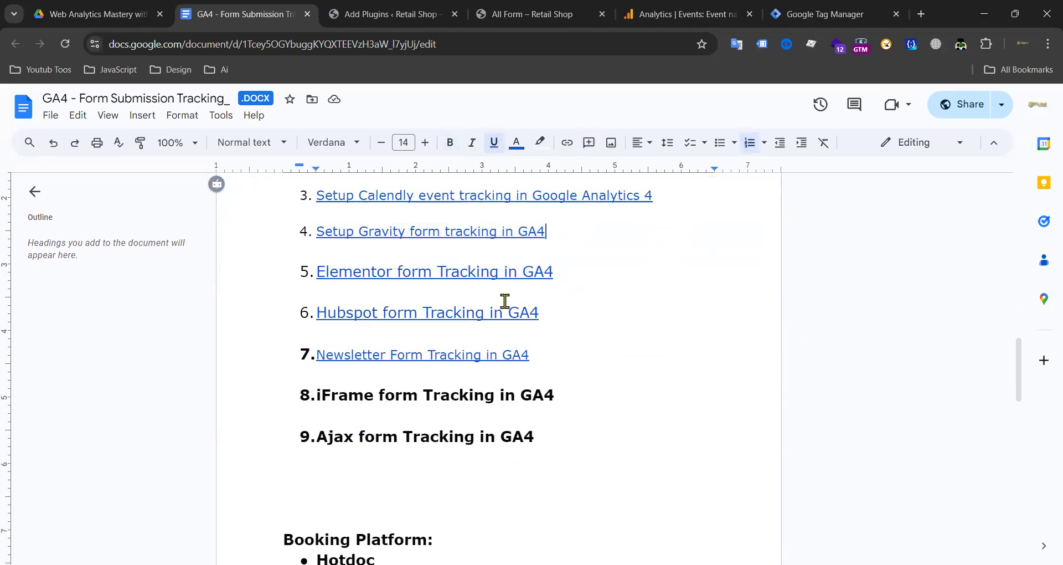
# Step: Read through the document's full list of form tracking guides and its booking platform section
pyautogui.scroll(-3, 501, 337)
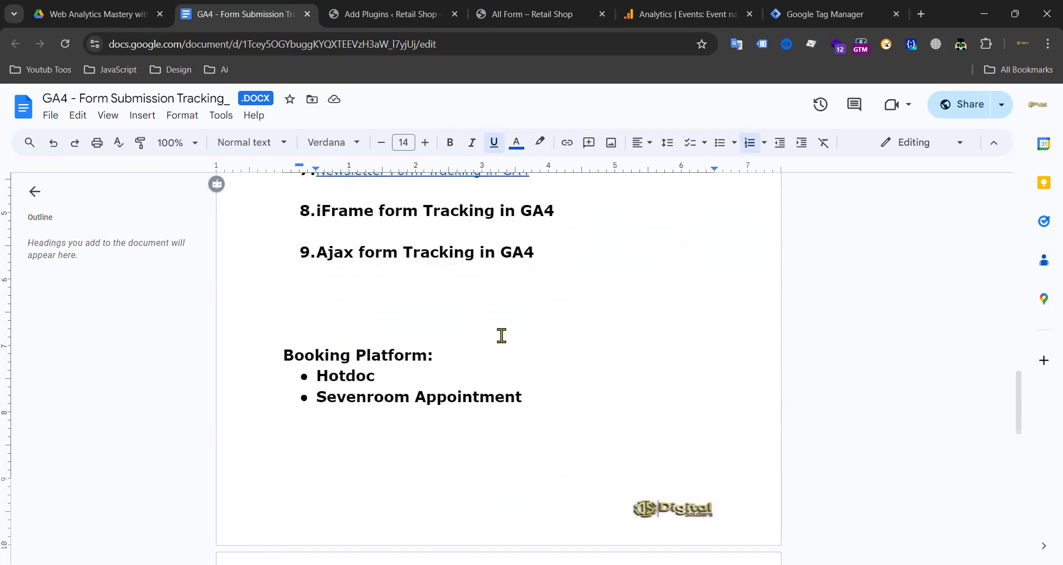
pyautogui.scroll(6, 501, 336)
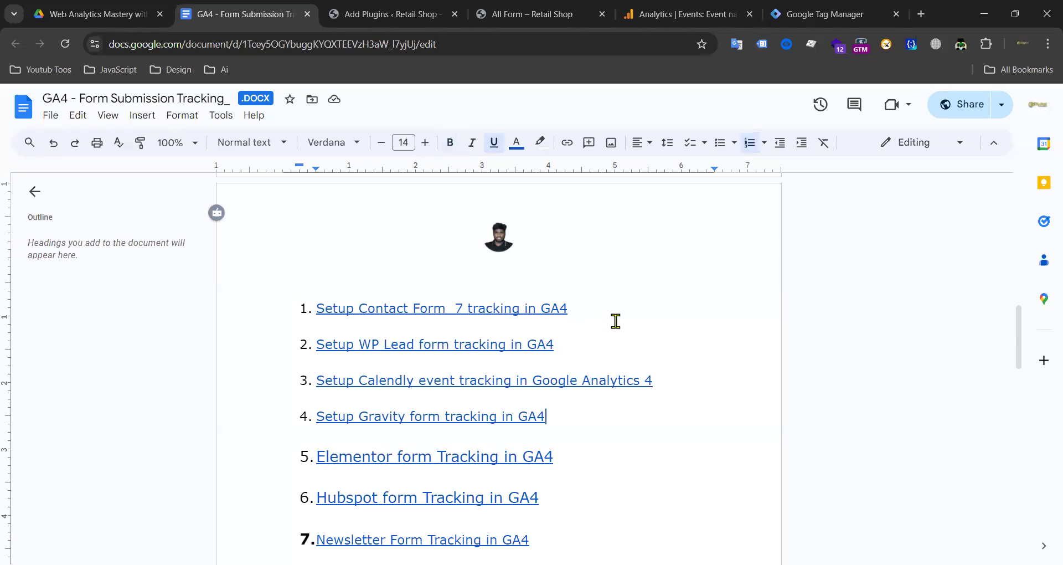
pyautogui.scroll(6, 579, 275)
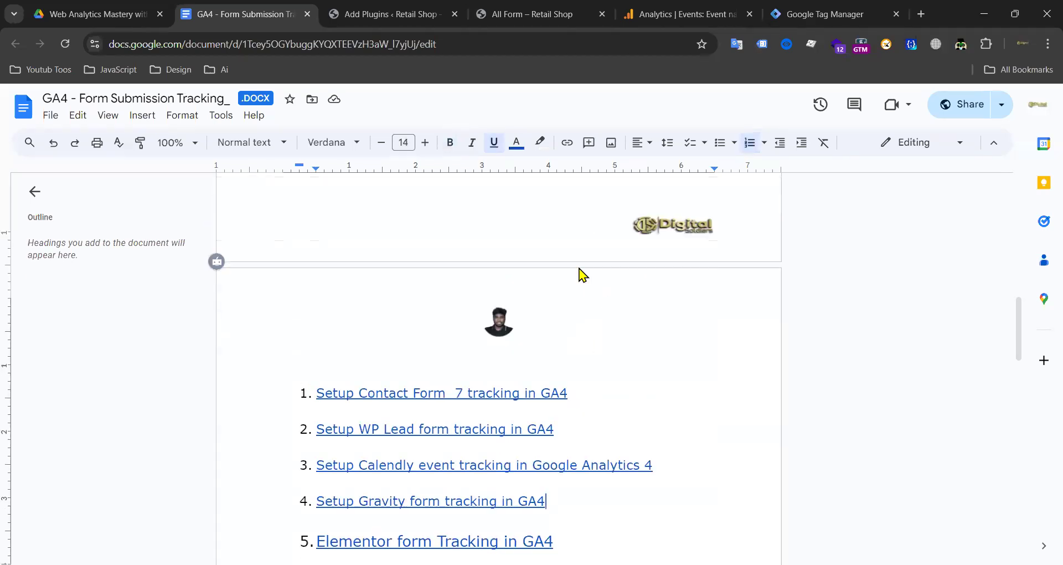
pyautogui.scroll(-6, 576, 268)
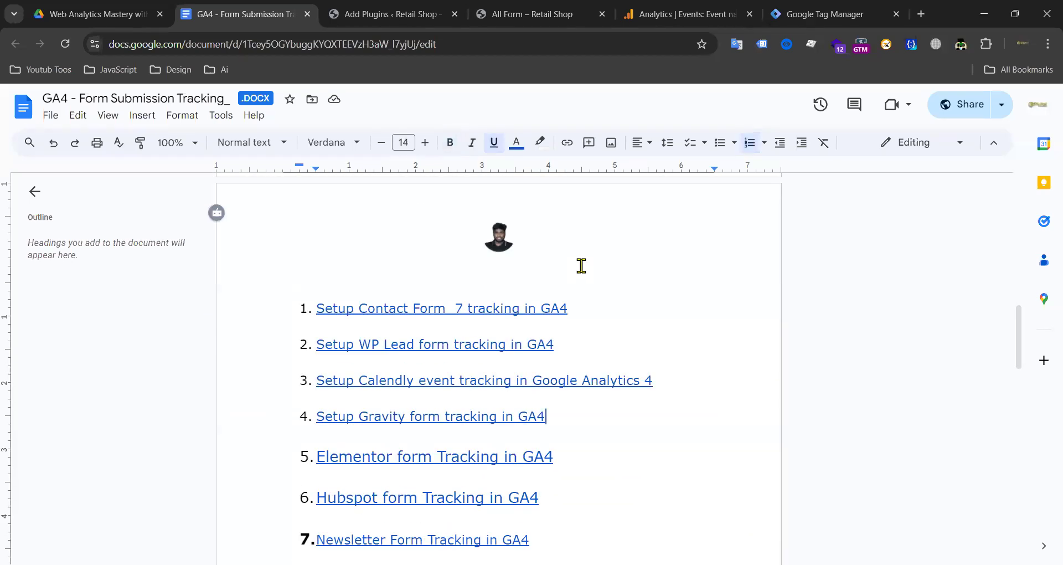
pyautogui.scroll(-6, 576, 263)
pyautogui.scroll(3, 548, 284)
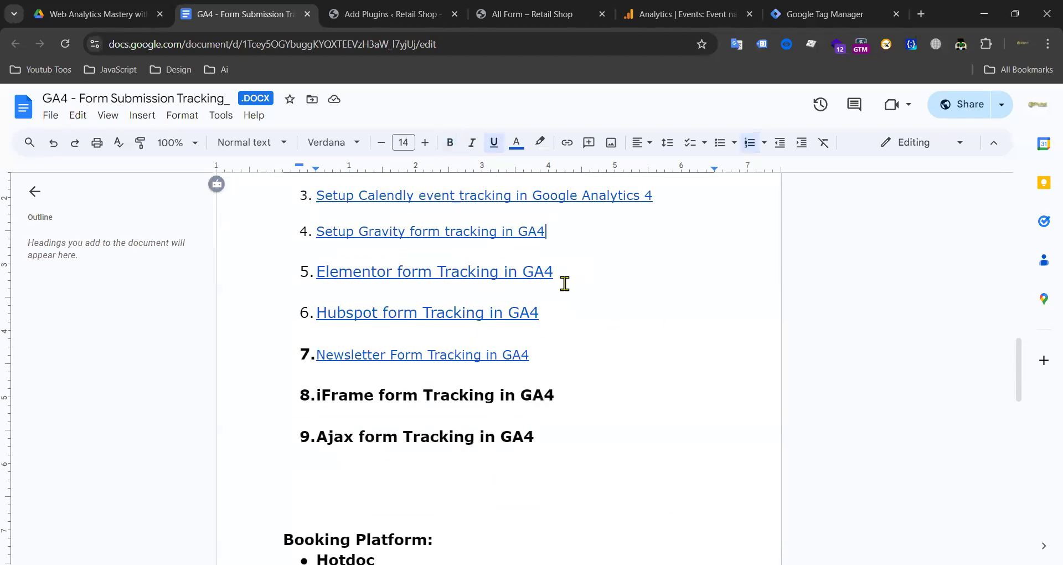
pyautogui.scroll(3, 609, 297)
pyautogui.scroll(-3, 388, 288)
pyautogui.scroll(3, 382, 289)
pyautogui.click(623, 348)
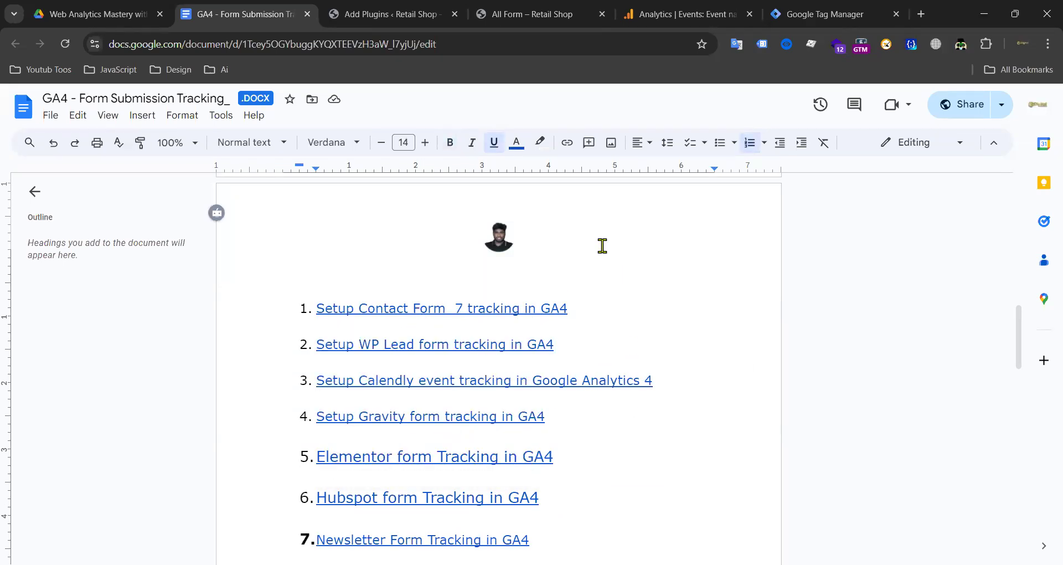
pyautogui.scroll(3, 602, 245)
pyautogui.scroll(-3, 479, 261)
# Step: Examine the Calendly, Contact Form 7, Ninja and WP forms on the Retail Shop All Form page
pyautogui.click(561, 17)
pyautogui.scroll(5, 528, 233)
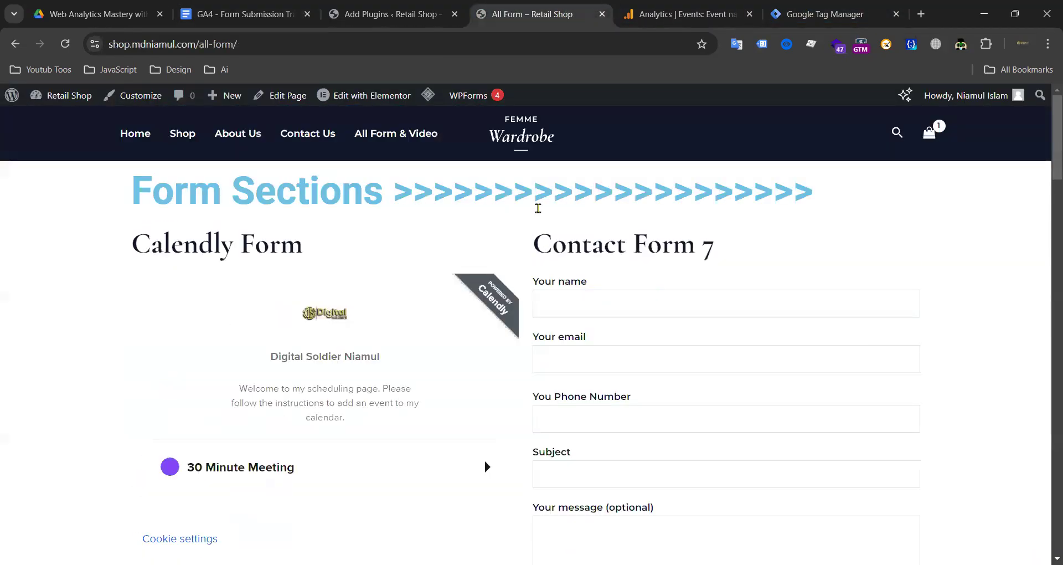
pyautogui.scroll(-8, 598, 244)
pyautogui.scroll(-13, 632, 281)
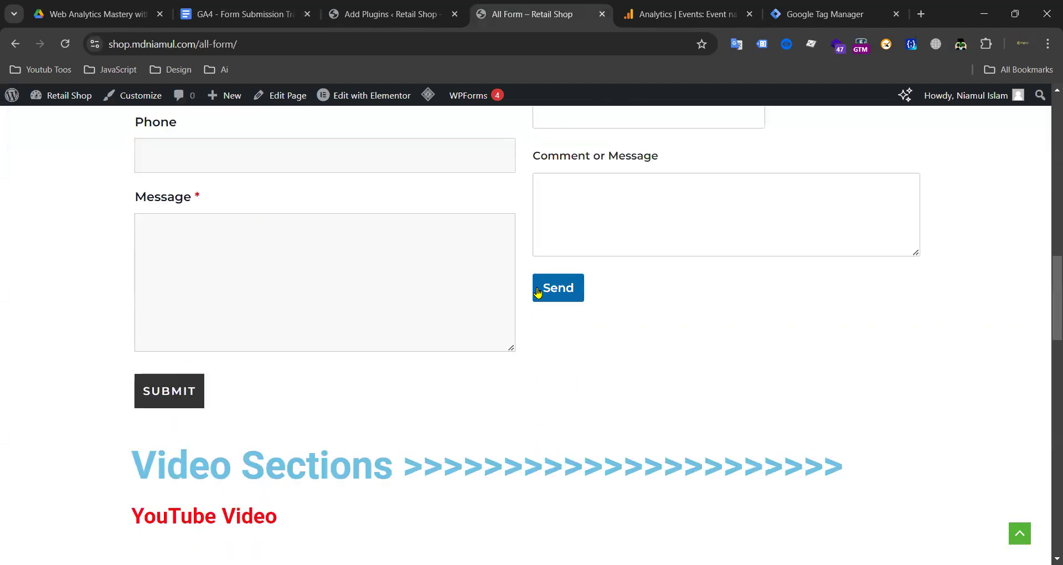
pyautogui.scroll(17, 598, 288)
pyautogui.scroll(6, 586, 255)
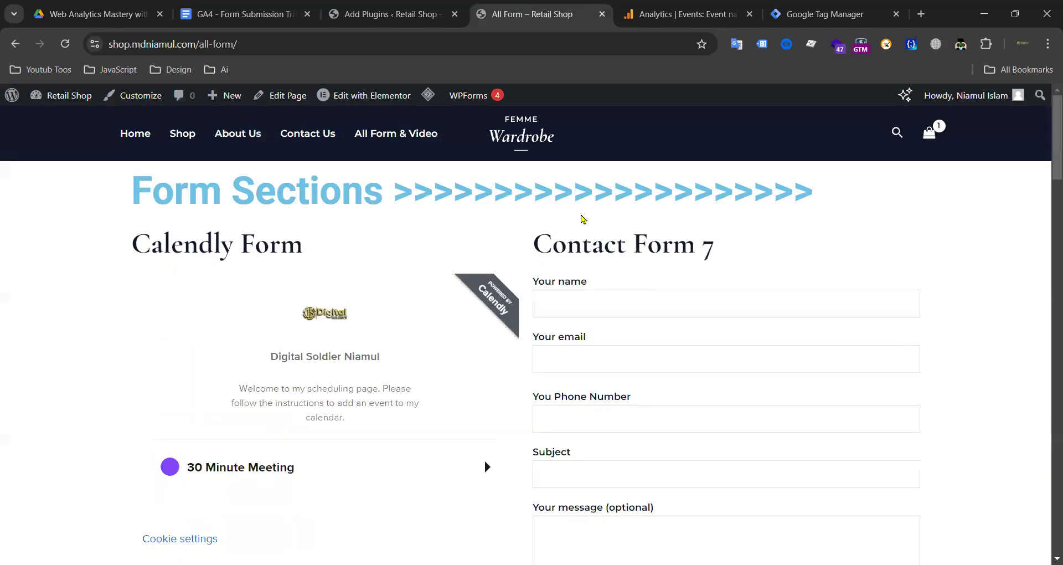
# Step: Open the Contact Form 7 integration options in the Retail Shop site's Google Tag Manager plugin settings
pyautogui.click(387, 14)
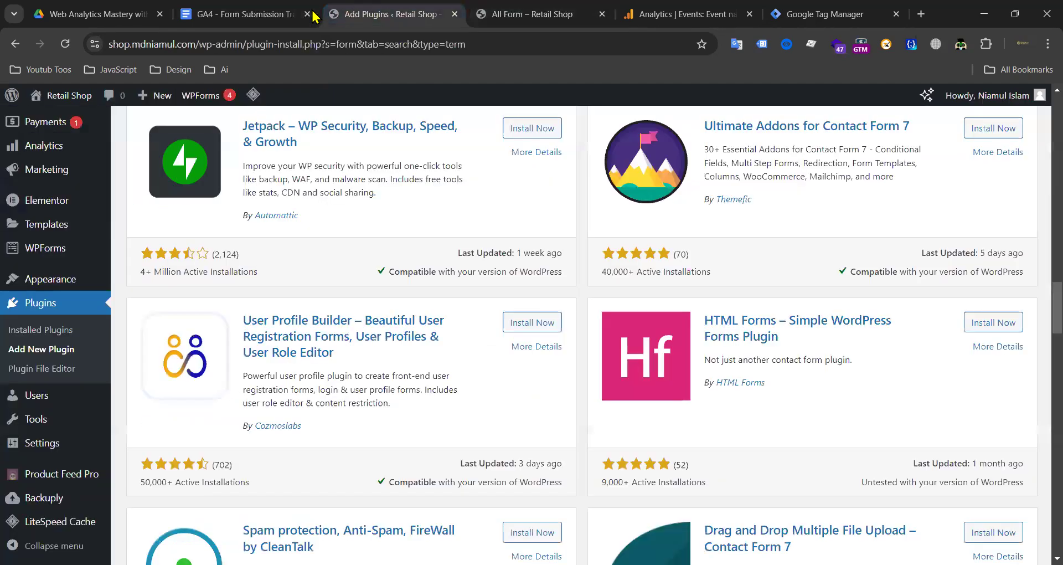
pyautogui.click(261, 12)
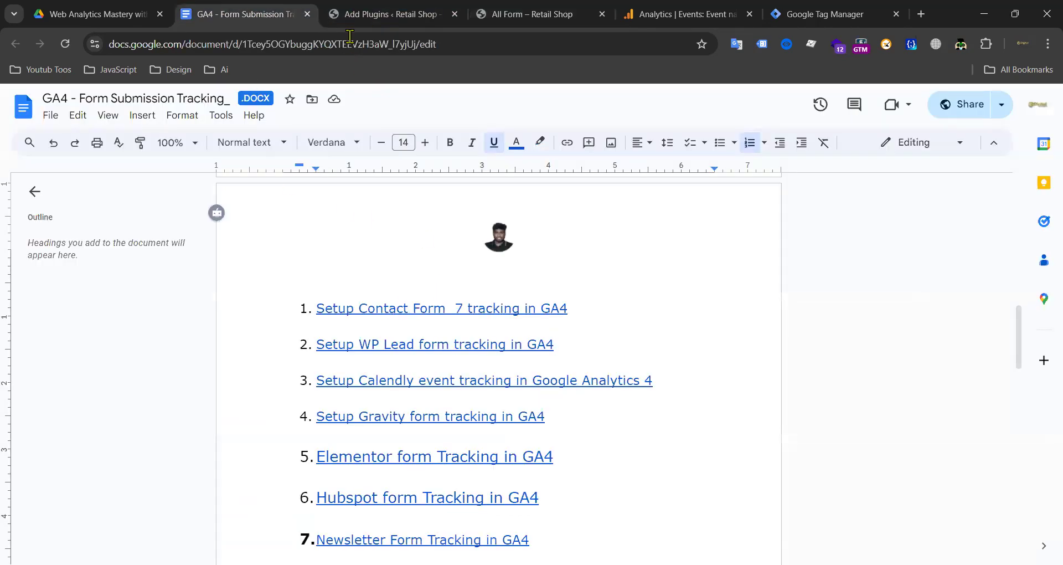
pyautogui.click(363, 14)
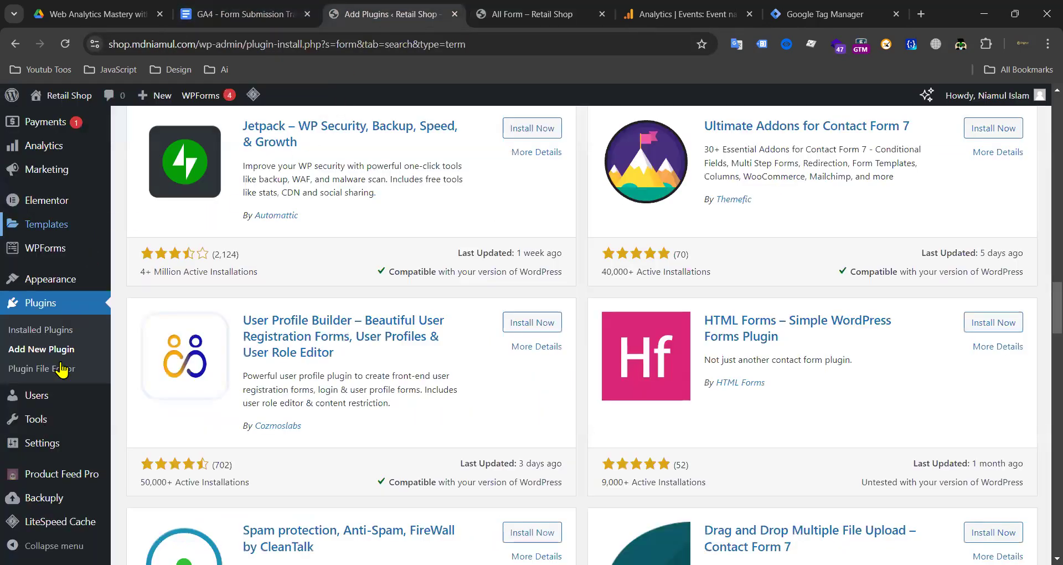
pyautogui.scroll(2, 53, 377)
pyautogui.moveTo(50, 377)
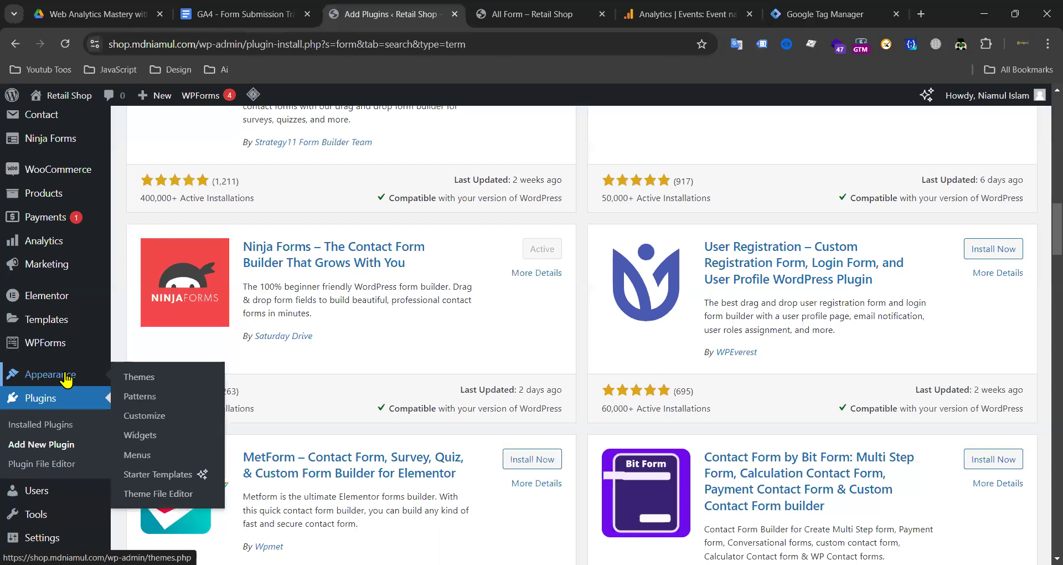
pyautogui.scroll(-3, 47, 440)
pyautogui.moveTo(47, 442)
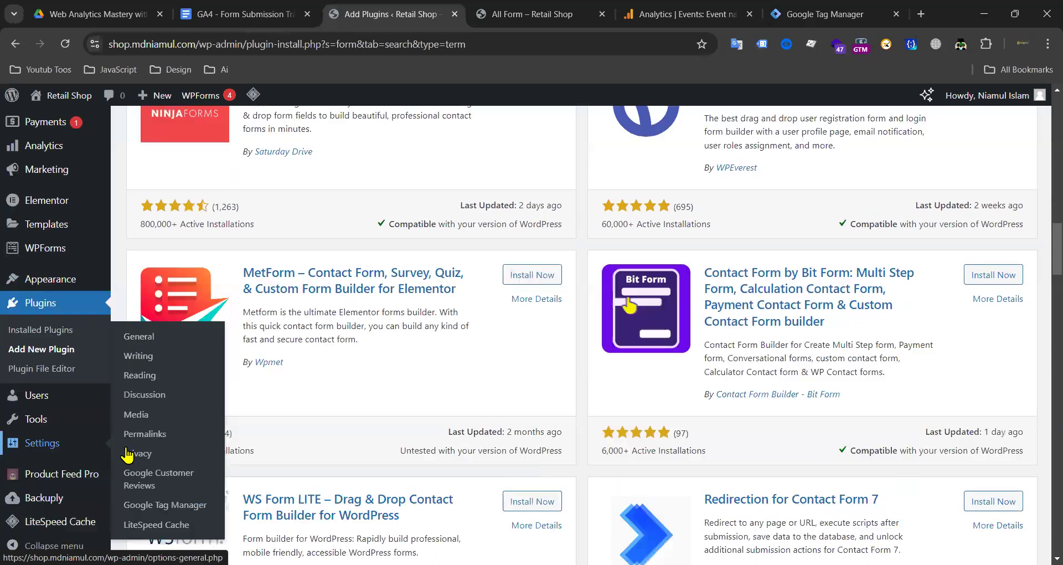
pyautogui.click(161, 505)
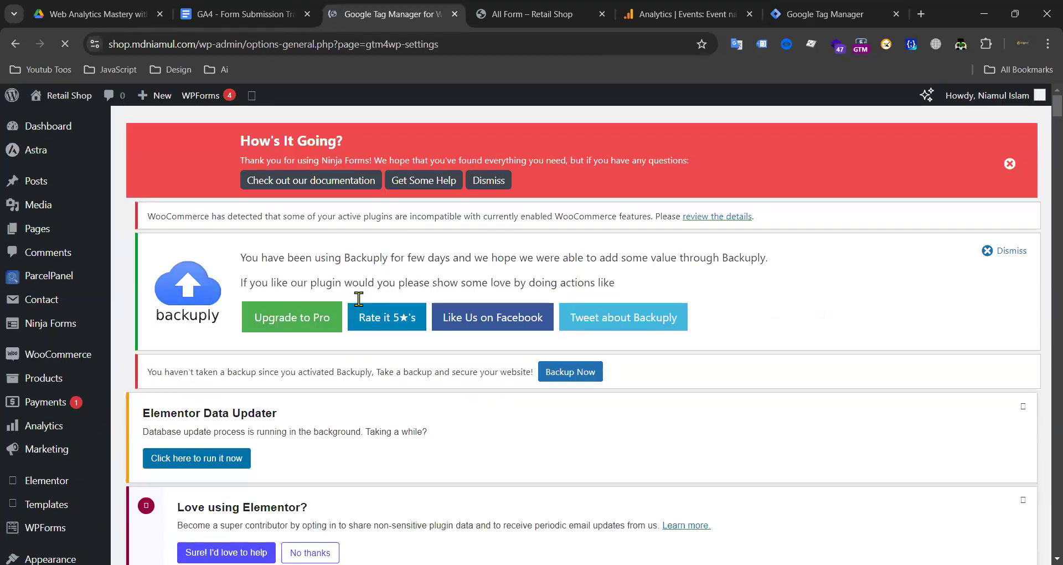
pyautogui.scroll(-5, 405, 330)
pyautogui.scroll(-3, 387, 324)
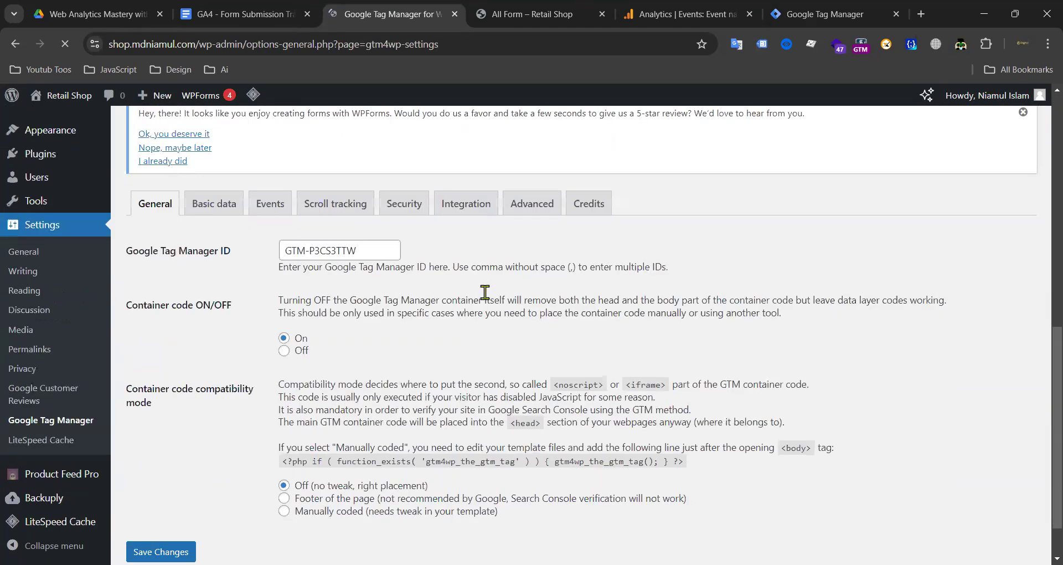
pyautogui.click(467, 209)
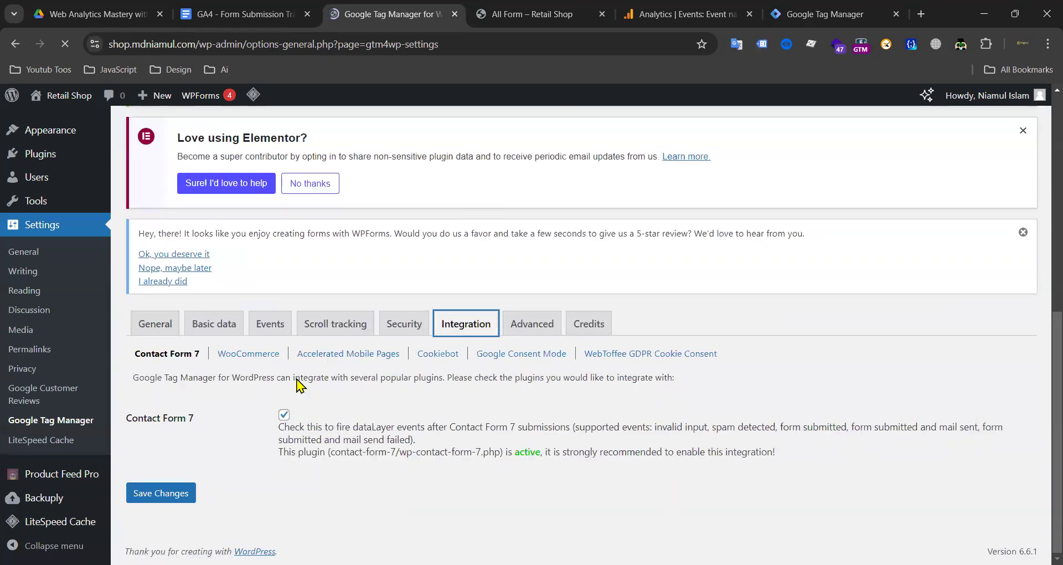
# Step: Read the Contact Form 7 integration option and its description of supported dataLayer events, highlighting the relevant text
pyautogui.moveTo(138, 420); pyautogui.dragTo(283, 417)
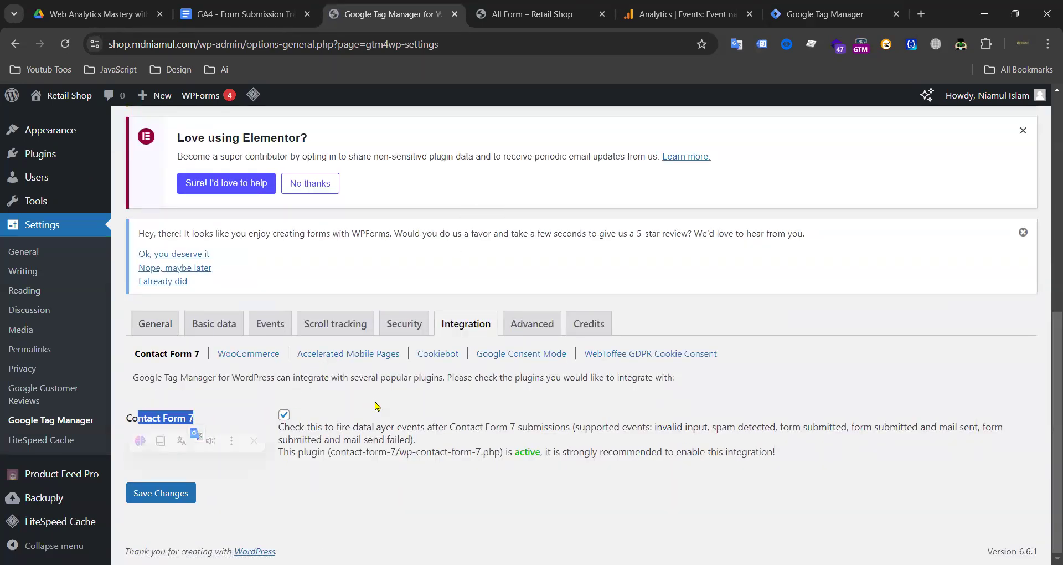
pyautogui.click(299, 428)
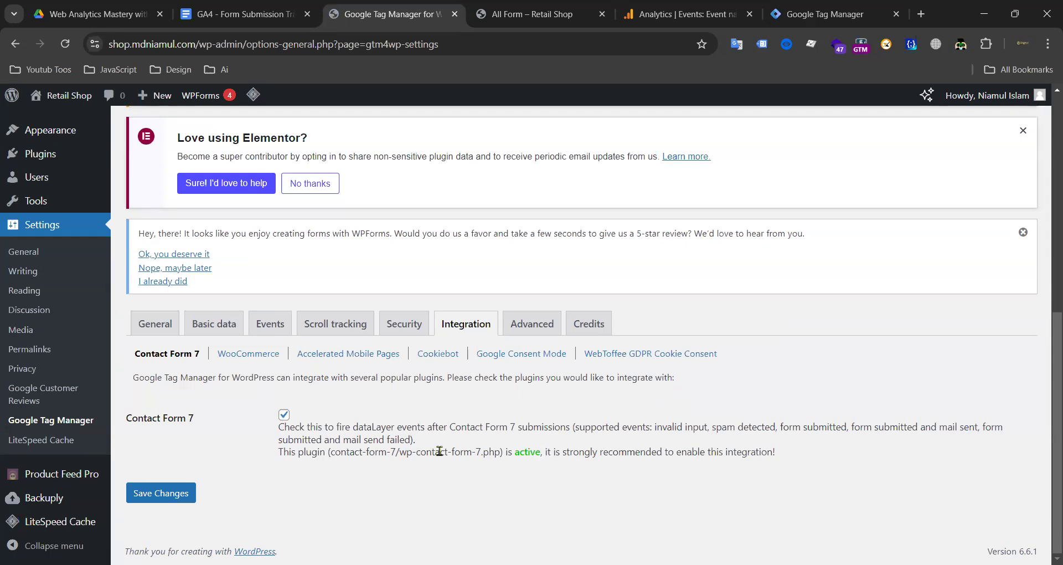
pyautogui.moveTo(264, 452); pyautogui.dragTo(543, 467)
pyautogui.click(345, 439)
pyautogui.moveTo(317, 440); pyautogui.dragTo(430, 442)
pyautogui.click(426, 438)
# Step: Open the "Setup Contact Form 7 tracking in GA4" guide from the form tracking list in a separate tab
pyautogui.click(241, 19)
pyautogui.scroll(3, 396, 322)
pyautogui.moveTo(418, 310)
pyautogui.rightClick(418, 335)
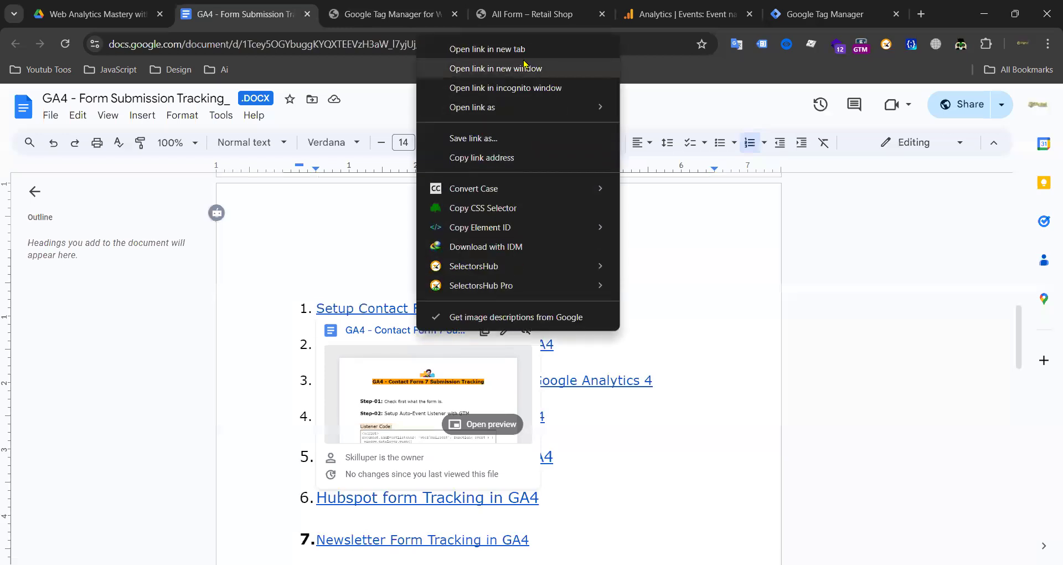
pyautogui.click(488, 49)
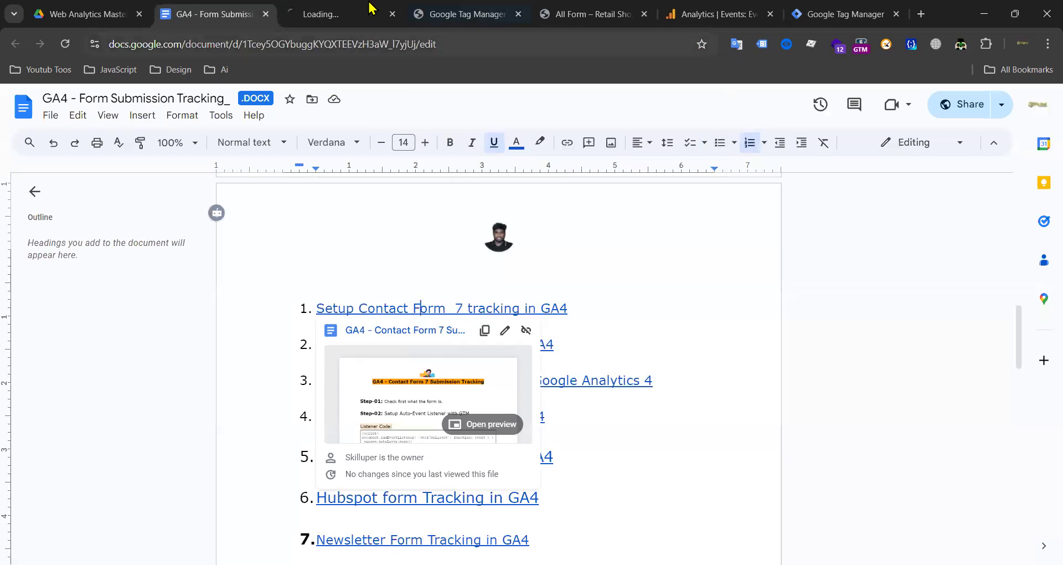
pyautogui.click(339, 14)
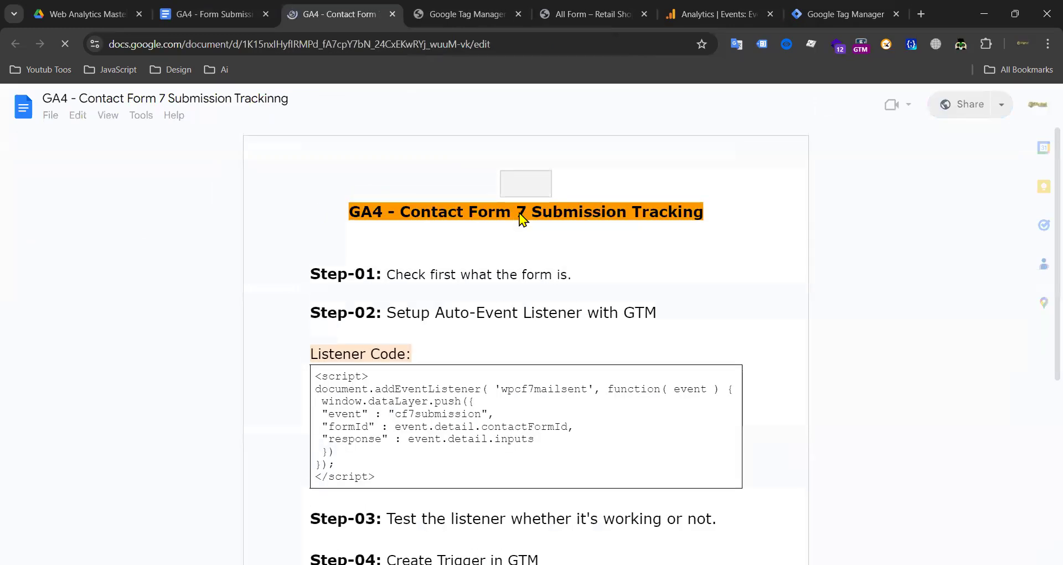
# Step: Read through the Contact Form 7 guide's steps, covering the listener code, variables, tag setup and code source
pyautogui.scroll(-3, 564, 233)
pyautogui.scroll(-3, 420, 244)
pyautogui.scroll(3, 360, 255)
pyautogui.scroll(-10, 415, 247)
pyautogui.scroll(-5, 468, 273)
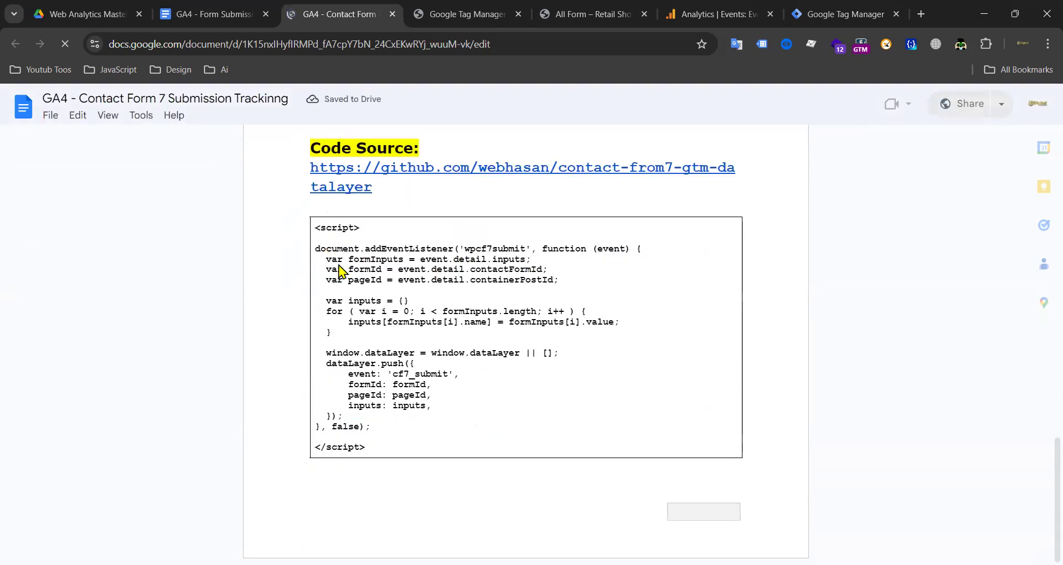
pyautogui.scroll(11, 382, 277)
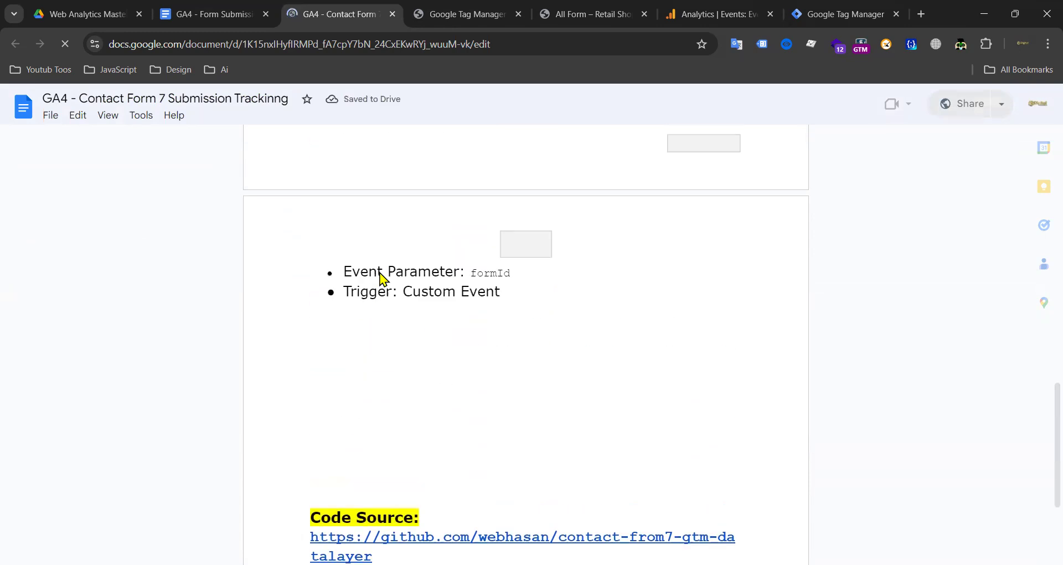
pyautogui.scroll(3, 398, 276)
pyautogui.scroll(-8, 412, 283)
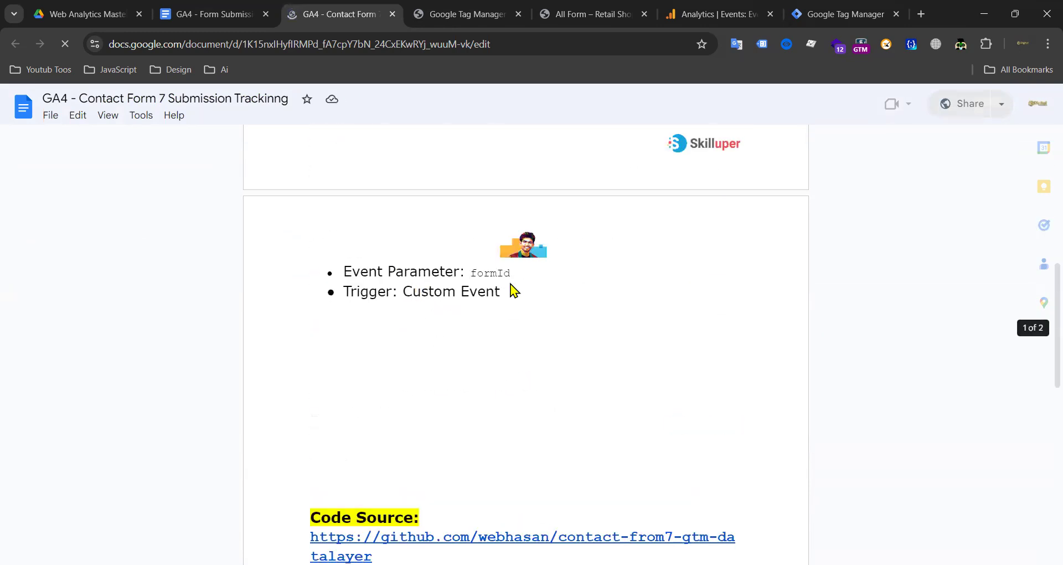
pyautogui.scroll(-6, 515, 291)
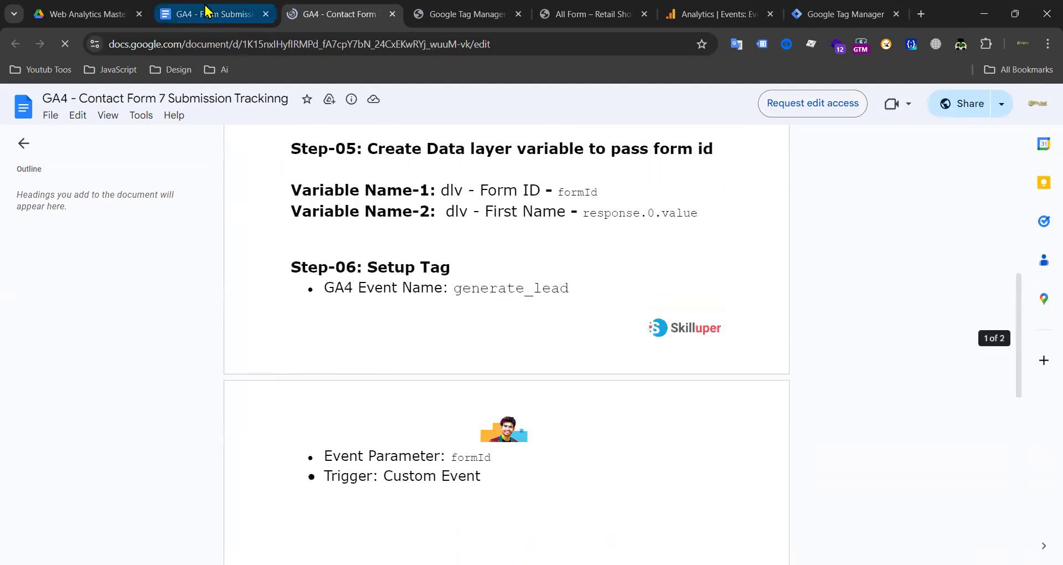
# Step: Disable the Contact Form 7 integration in the WordPress Google Tag Manager settings and save the changes
pyautogui.click(245, 12)
pyautogui.click(440, 13)
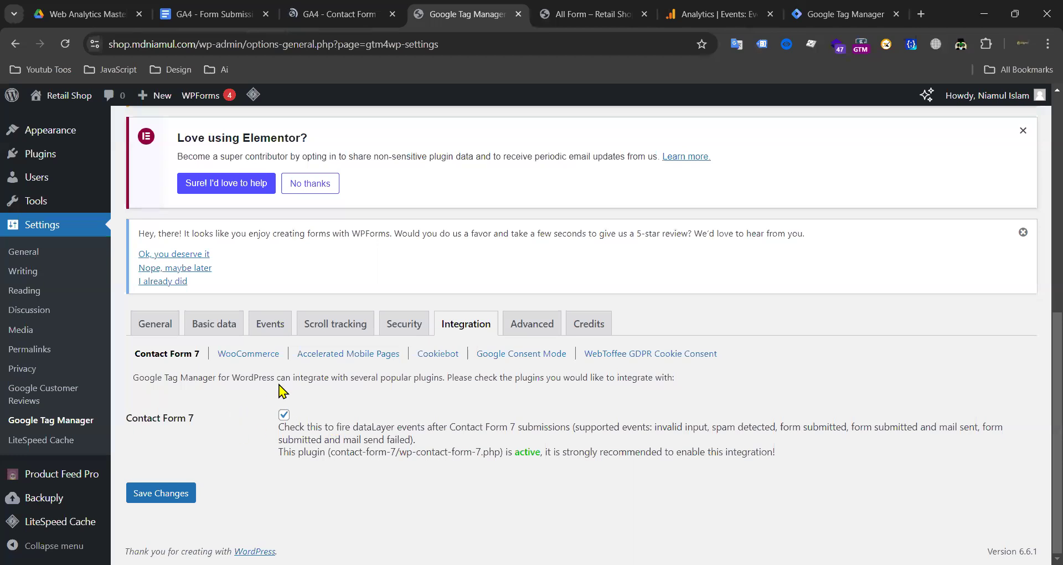
pyautogui.click(231, 12)
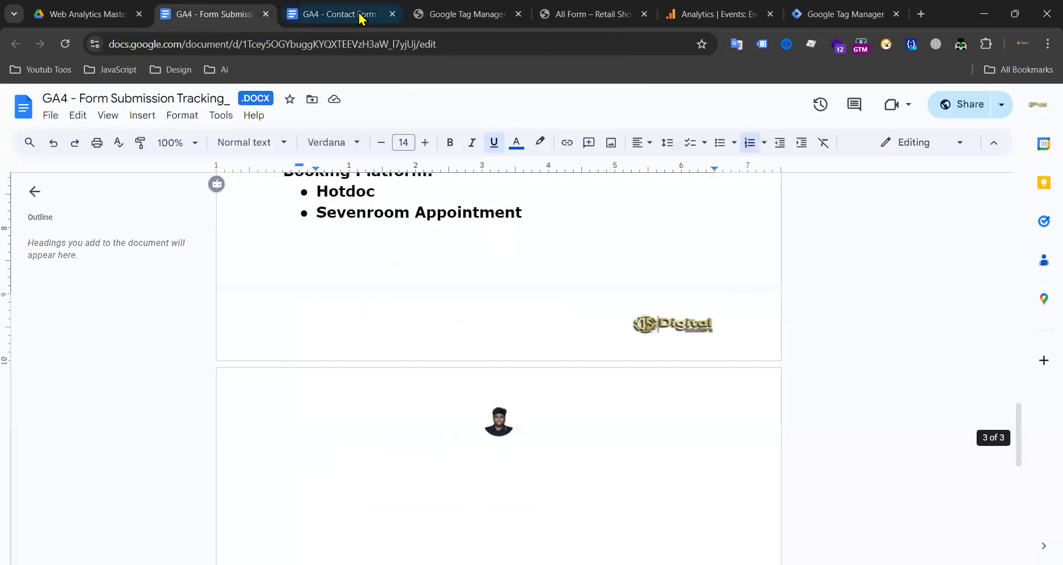
pyautogui.click(358, 15)
pyautogui.click(459, 14)
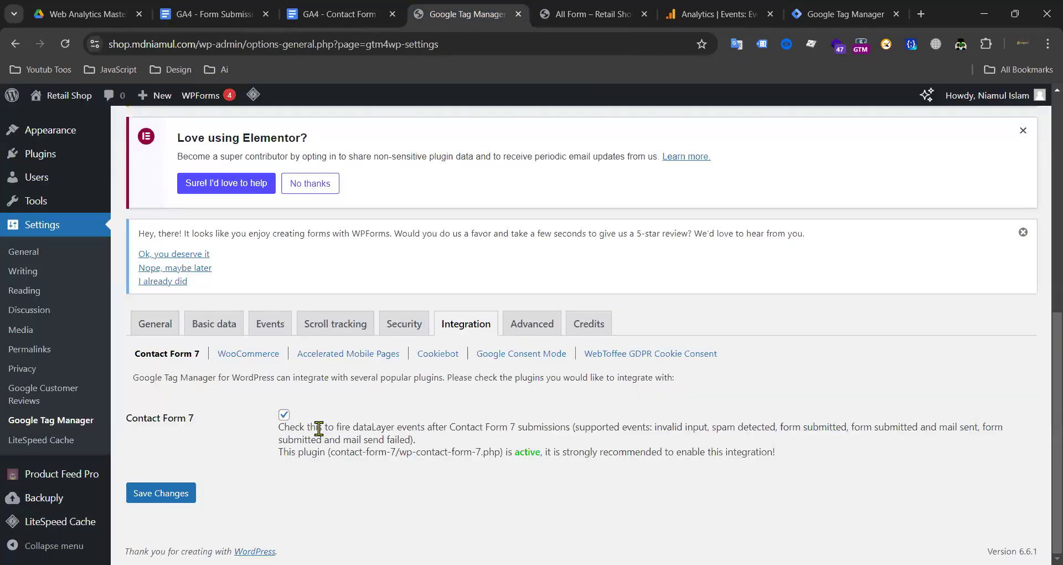
pyautogui.click(173, 494)
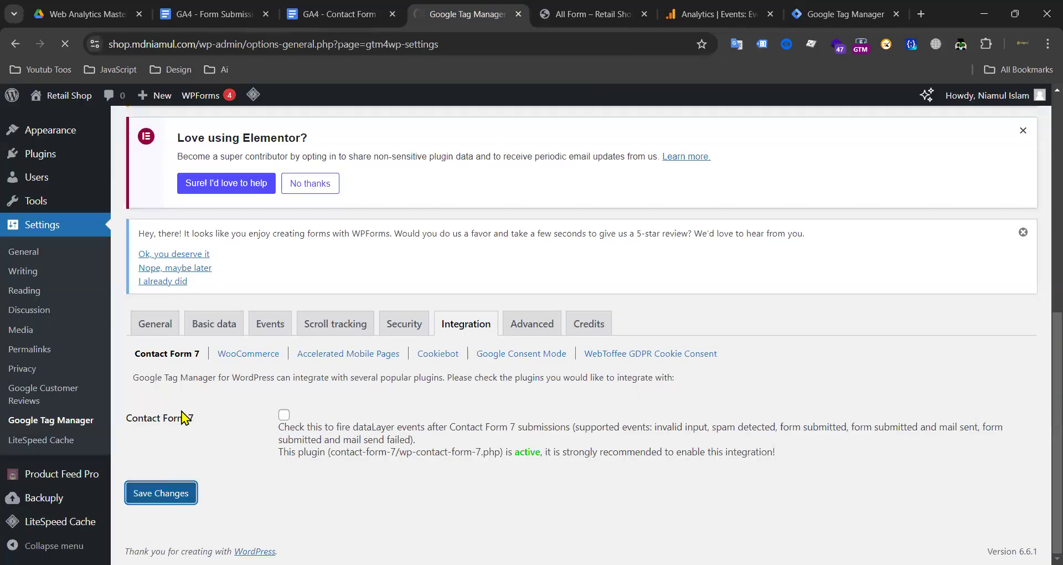
# Step: Copy the full 'wpcf7submit' listener script from the Code Source section of the Contact Form 7 guide
pyautogui.click(332, 14)
pyautogui.scroll(-2, 391, 285)
pyautogui.scroll(10, 382, 280)
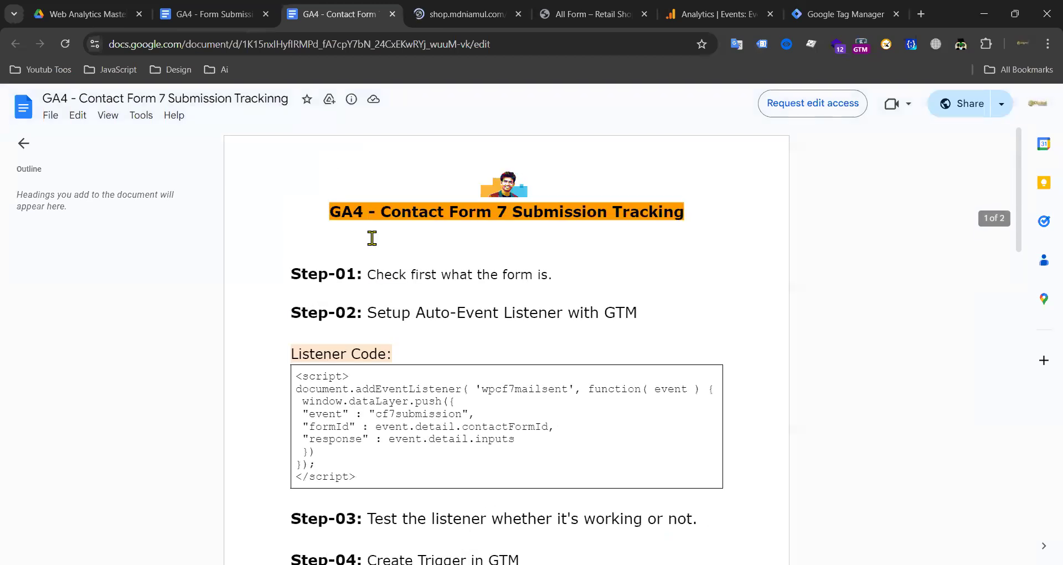
pyautogui.scroll(-15, 607, 304)
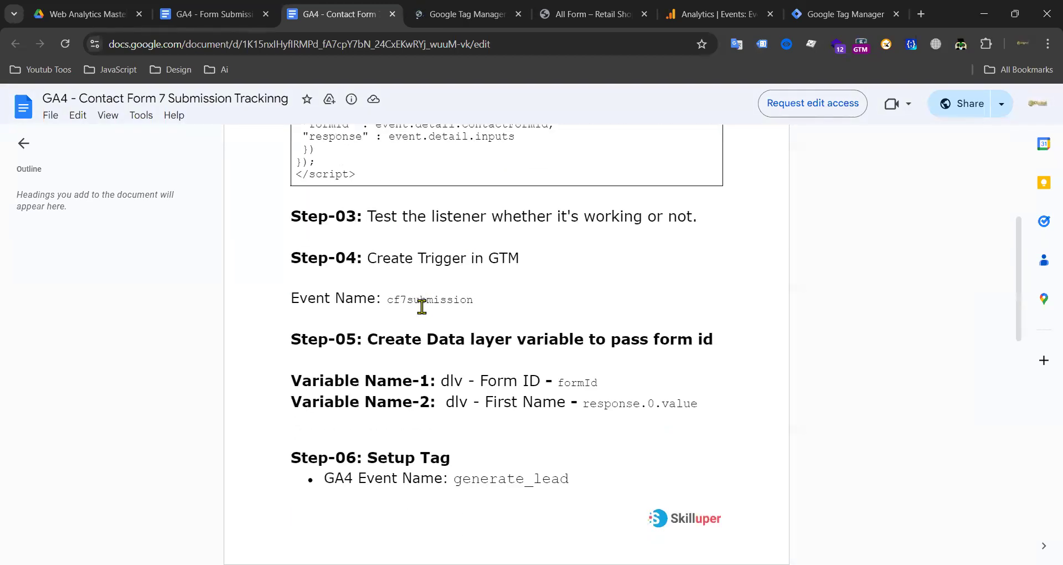
pyautogui.scroll(-1, 483, 299)
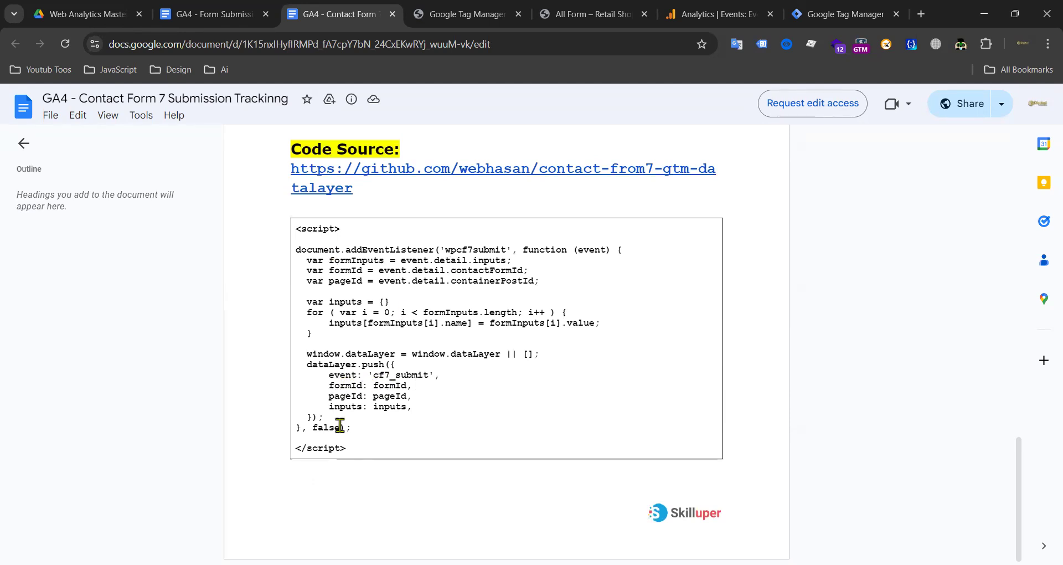
pyautogui.moveTo(360, 449); pyautogui.dragTo(292, 229)
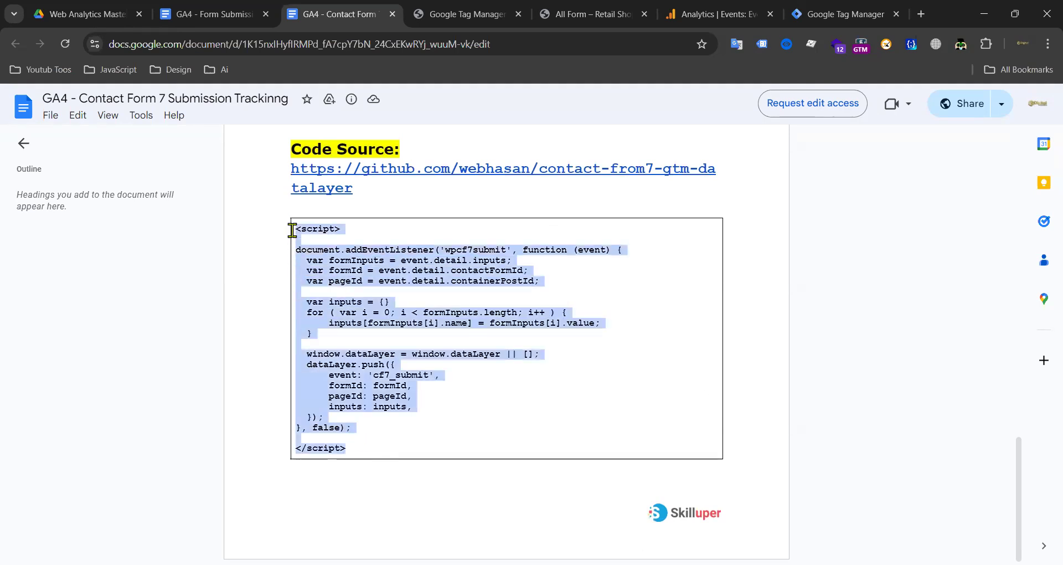
pyautogui.rightClick(359, 252)
pyautogui.click(409, 269)
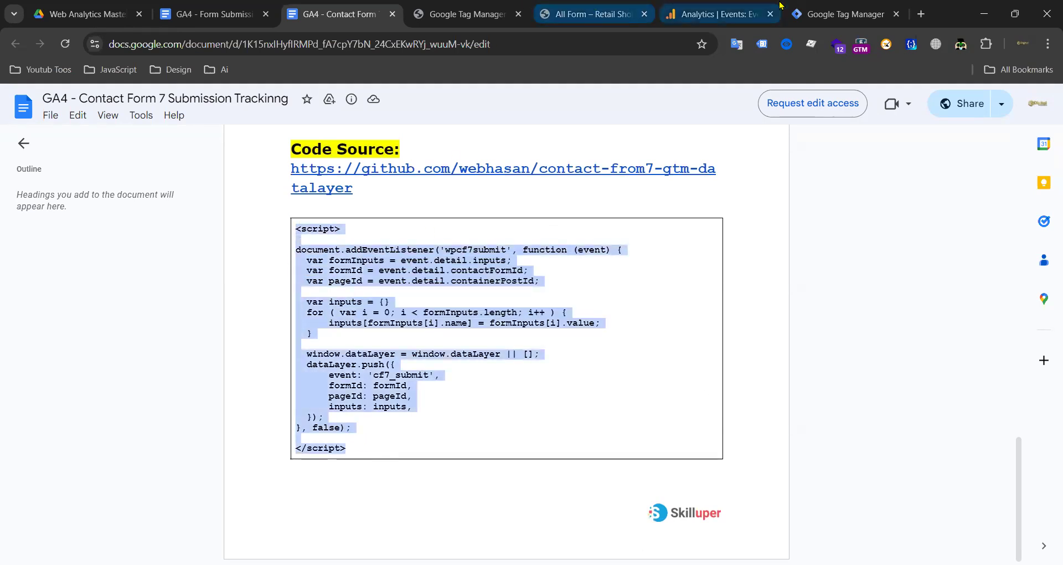
# Step: Create a new Custom HTML tag in the Tag Manager container and paste the copied Contact Form 7 listener script into it
pyautogui.click(808, 14)
pyautogui.click(77, 284)
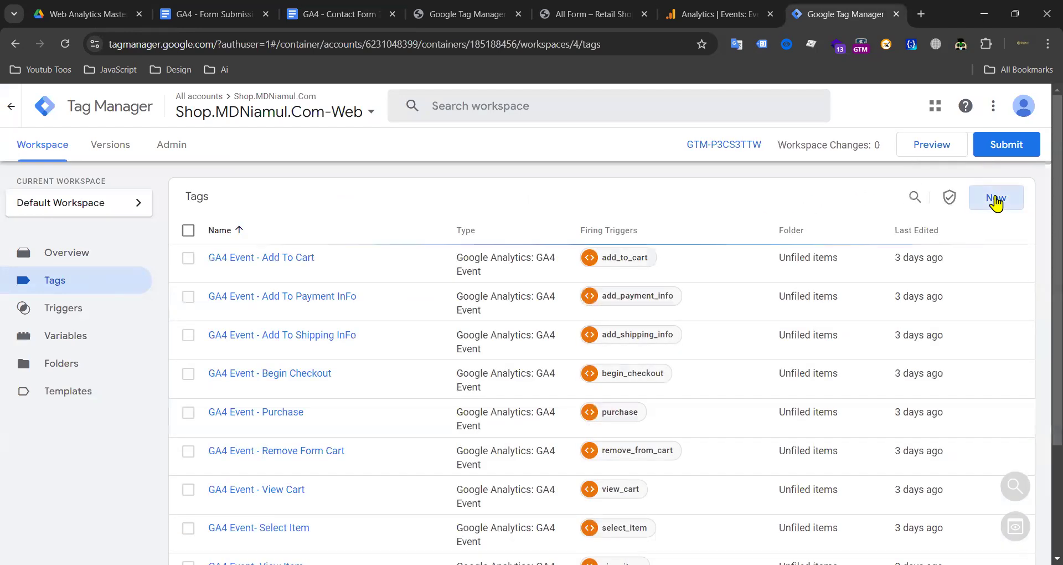
pyautogui.click(995, 200)
pyautogui.click(695, 214)
pyautogui.scroll(-3, 725, 249)
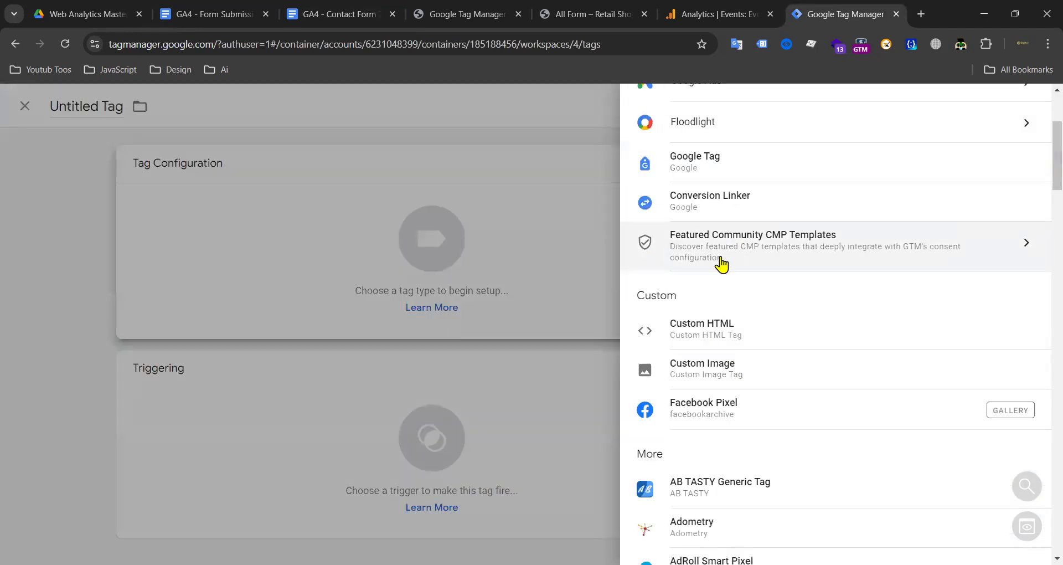
pyautogui.click(739, 332)
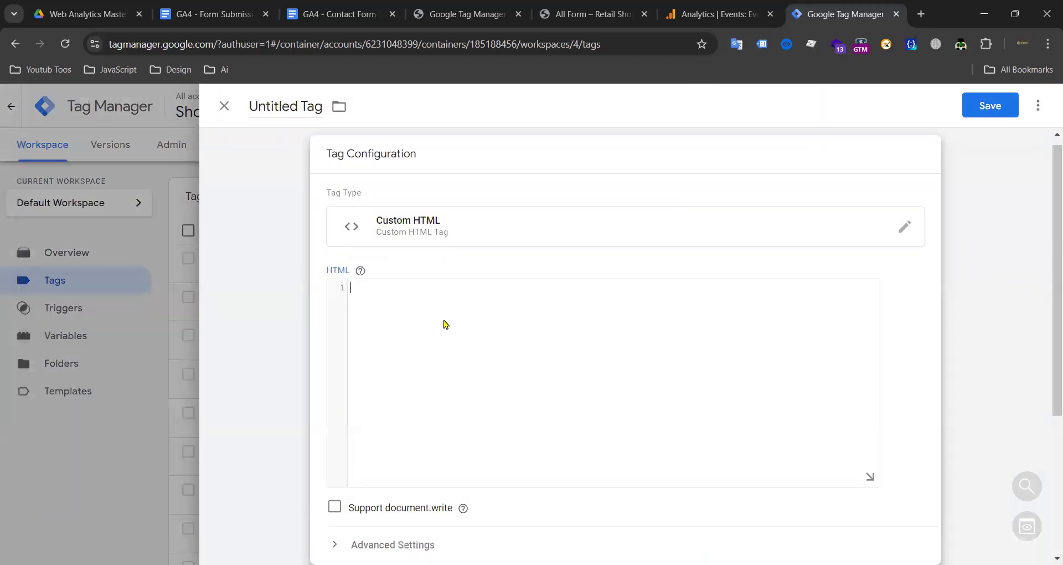
pyautogui.hotkey('ctrl', 'v')
# Step: Assign the All Pages trigger to the new Custom HTML tag
pyautogui.scroll(-5, 484, 363)
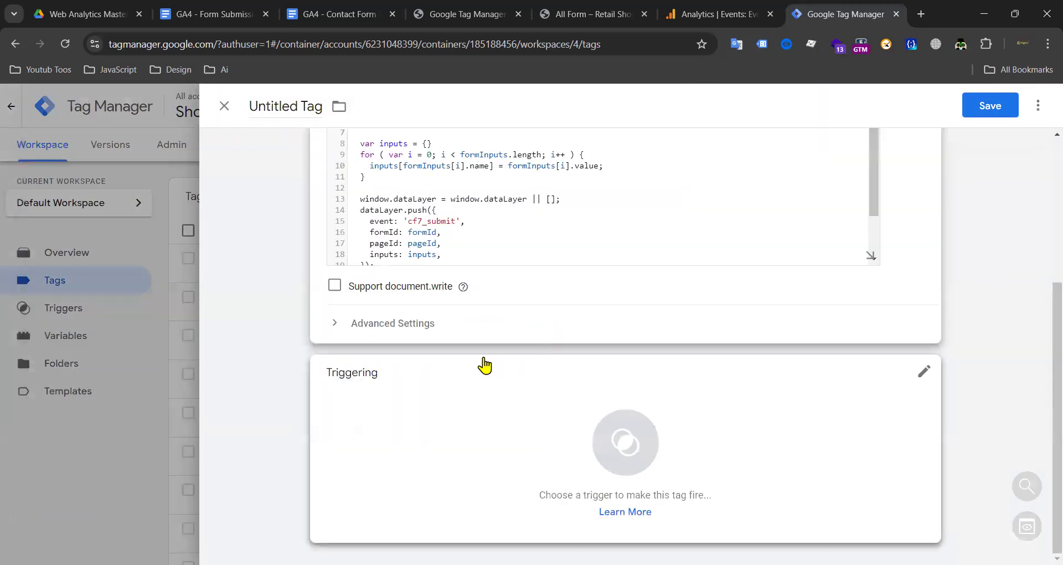
pyautogui.click(620, 418)
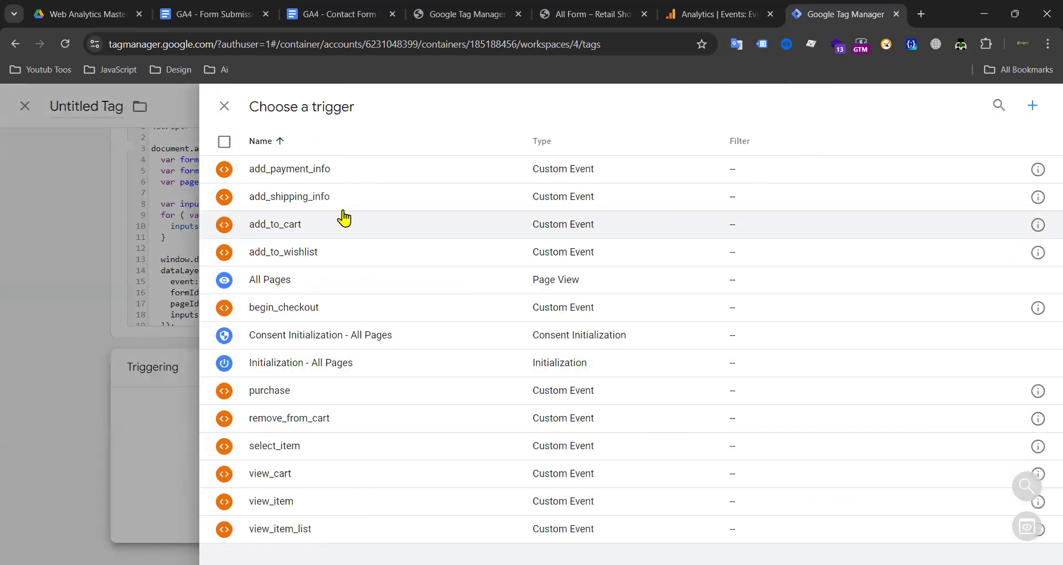
pyautogui.click(309, 284)
# Step: Review the pasted listener script and highlight part of its 'cf7_submit' event name
pyautogui.scroll(3, 354, 188)
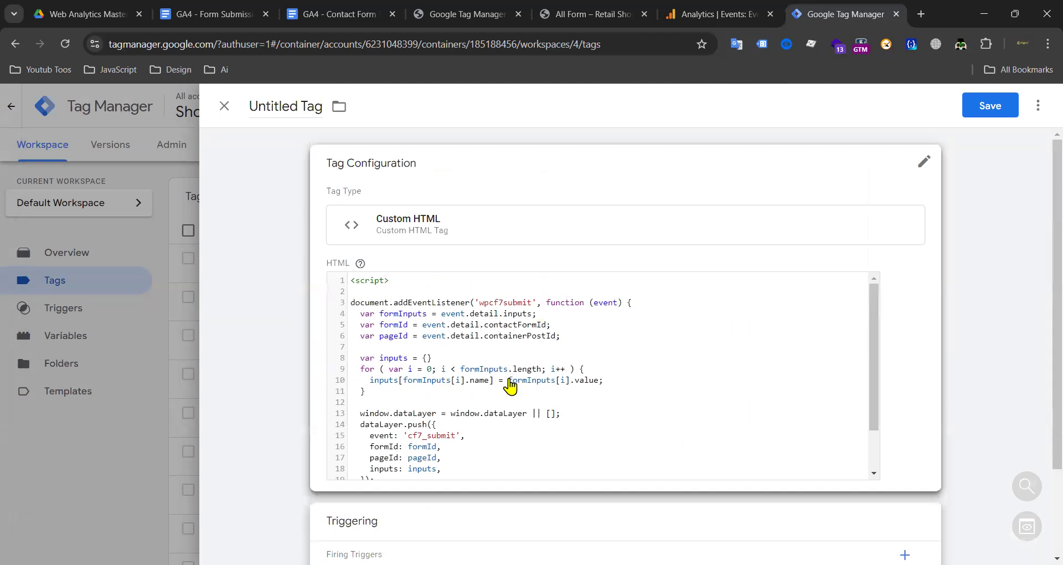
pyautogui.scroll(-1, 488, 401)
pyautogui.click(426, 369)
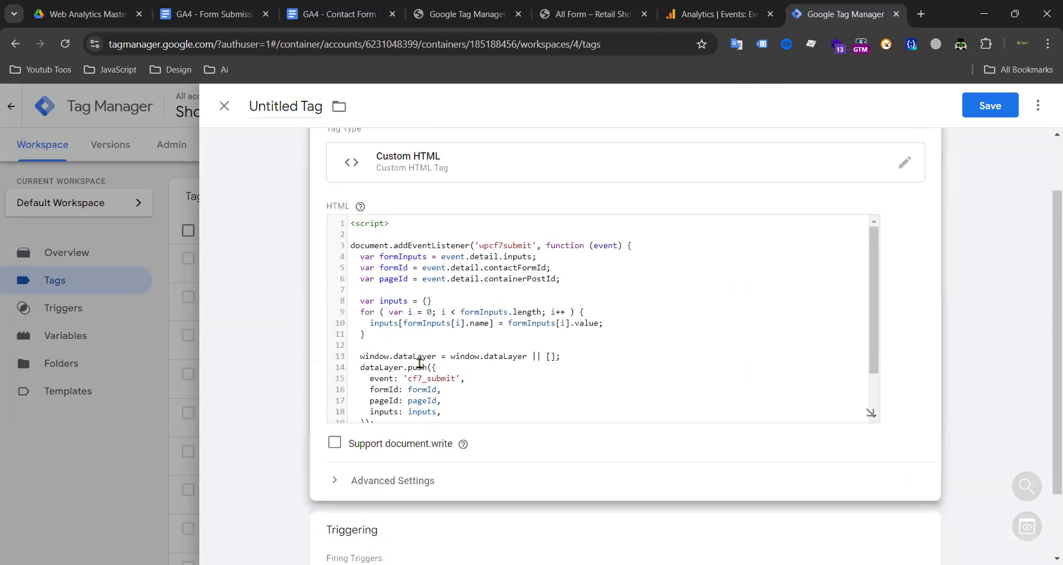
pyautogui.doubleClick(421, 377)
pyautogui.click(430, 378)
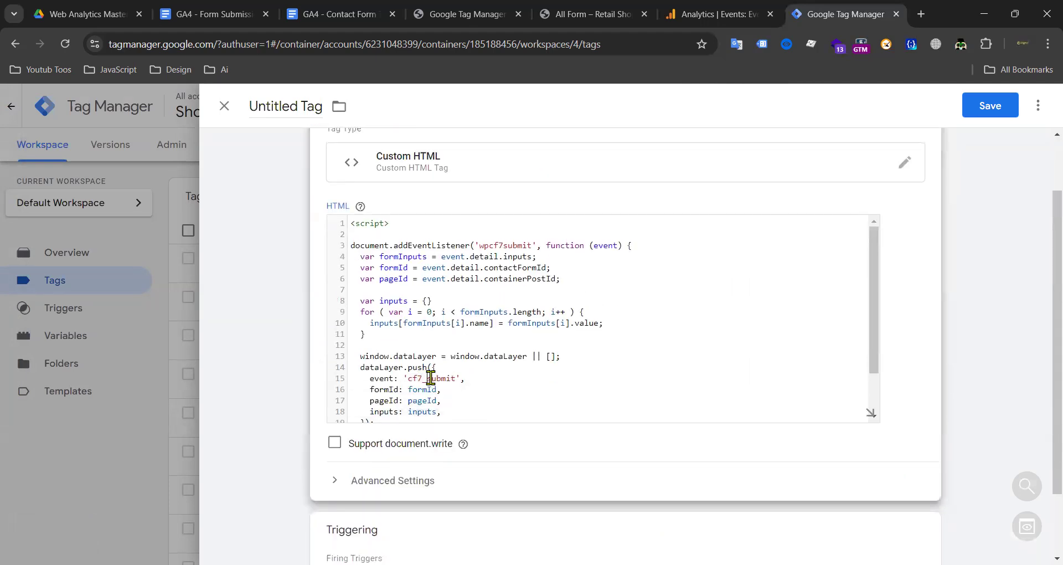
pyautogui.moveTo(419, 377); pyautogui.dragTo(409, 378)
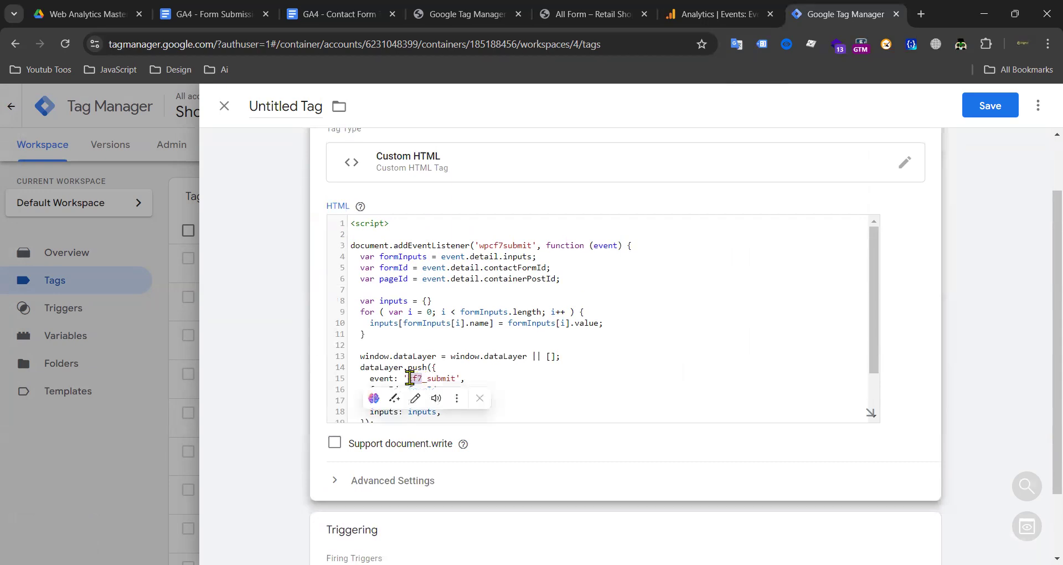
# Step: Try a different prefix in the listener script's 'cf7_submit' event name and undo the edits
pyautogui.press('BackSpace')
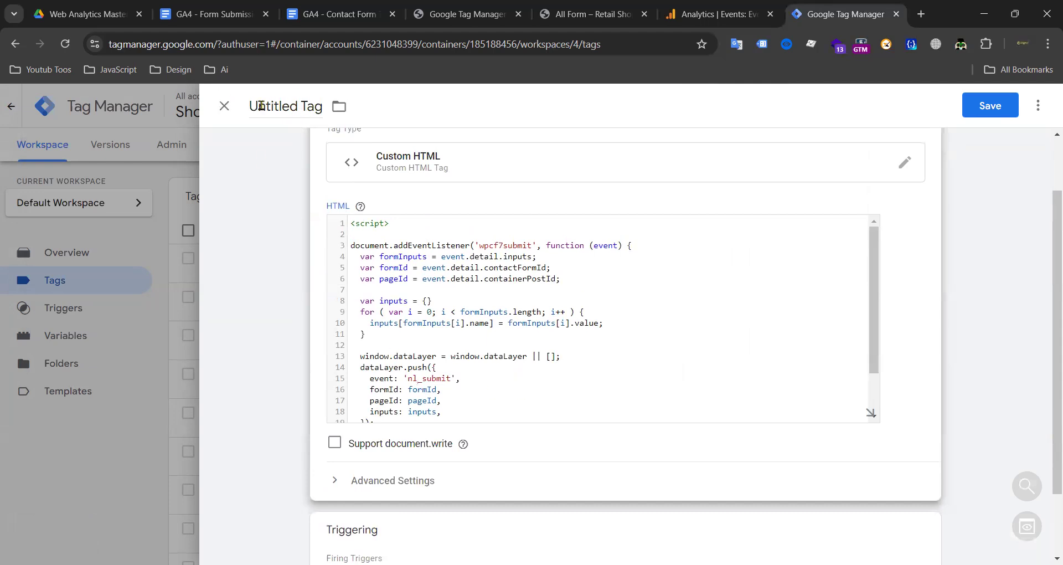
pyautogui.press('BackSpace')
pyautogui.press('BackSpace')
pyautogui.hotkey('ctrl', 'x')
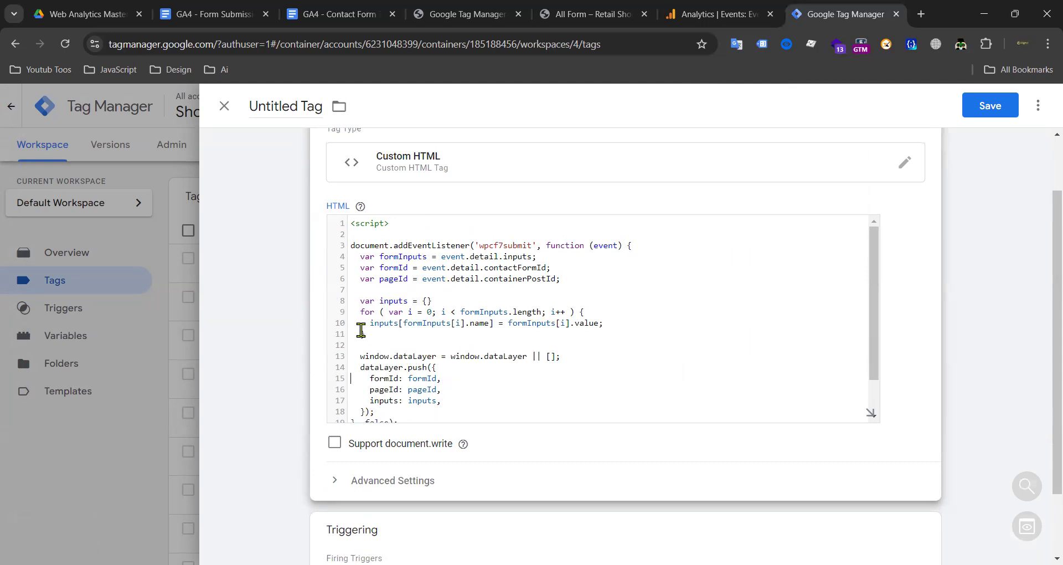
pyautogui.hotkey('ctrl', 'z')
pyautogui.hotkey('ctrl', 'z')
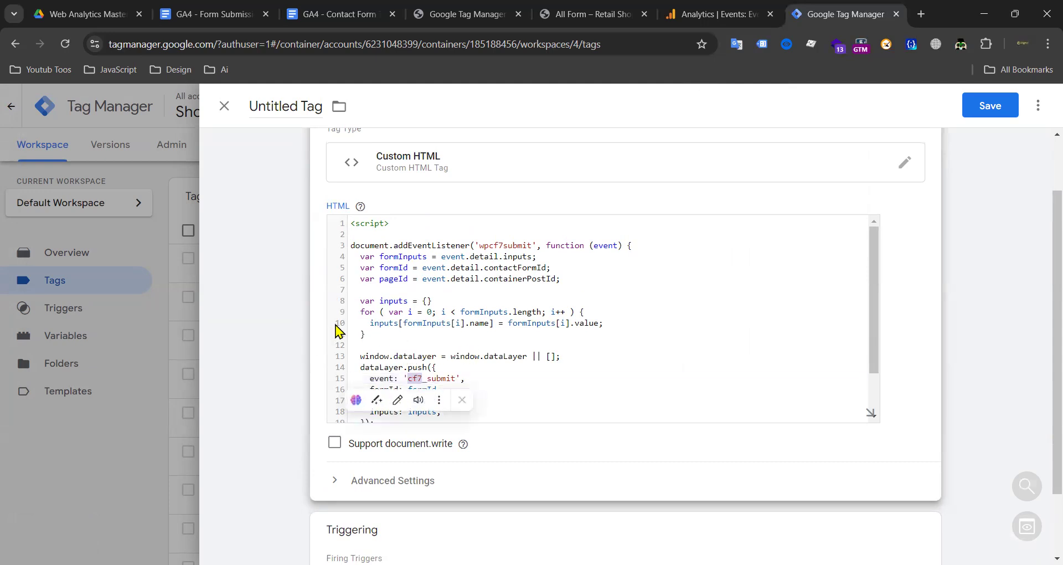
pyautogui.click(570, 357)
# Step: Save the new tag under the name Custom HTML C7
pyautogui.doubleClick(288, 105)
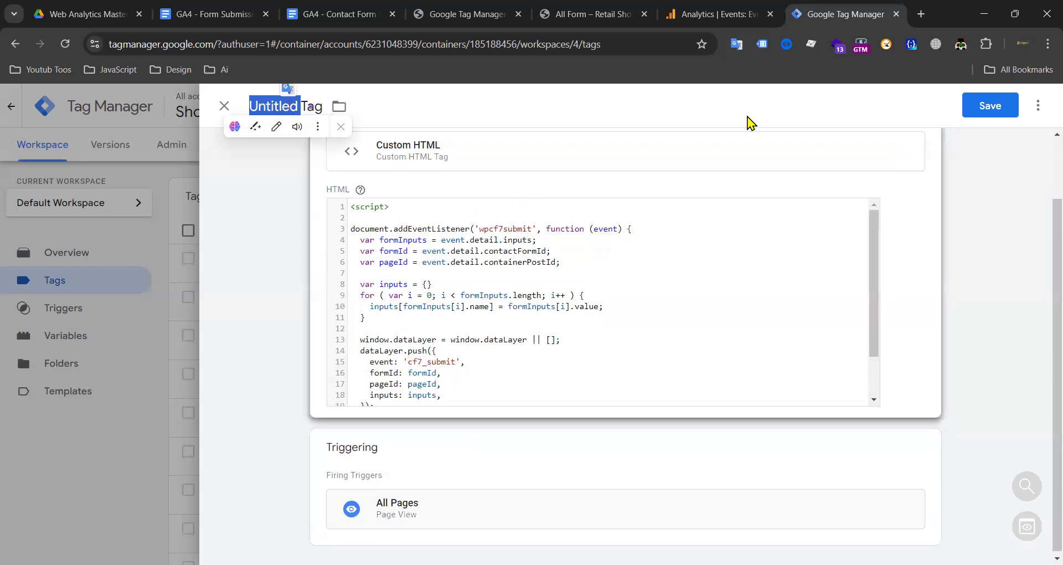
pyautogui.click(990, 105)
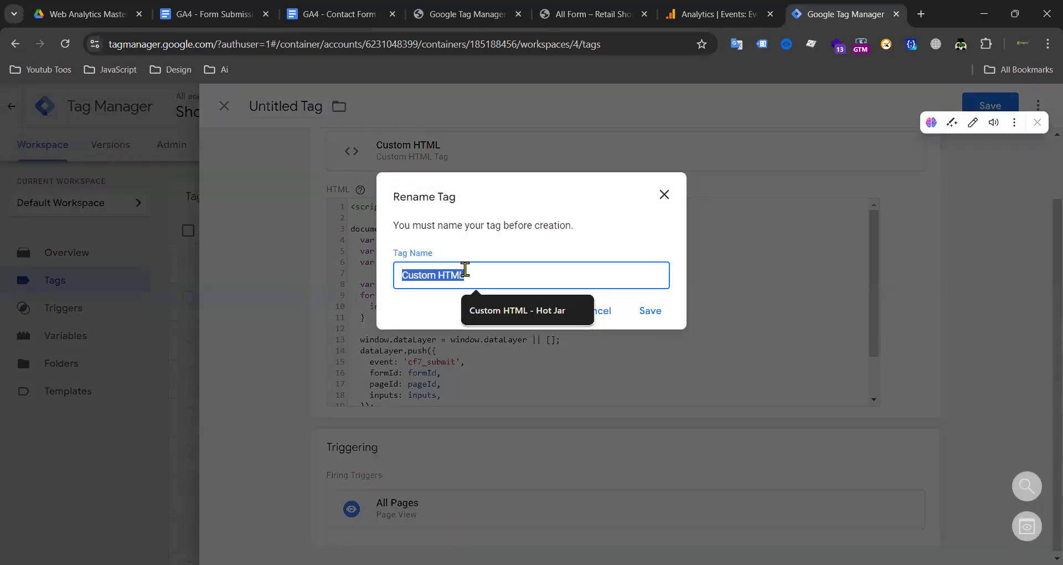
pyautogui.click(466, 272)
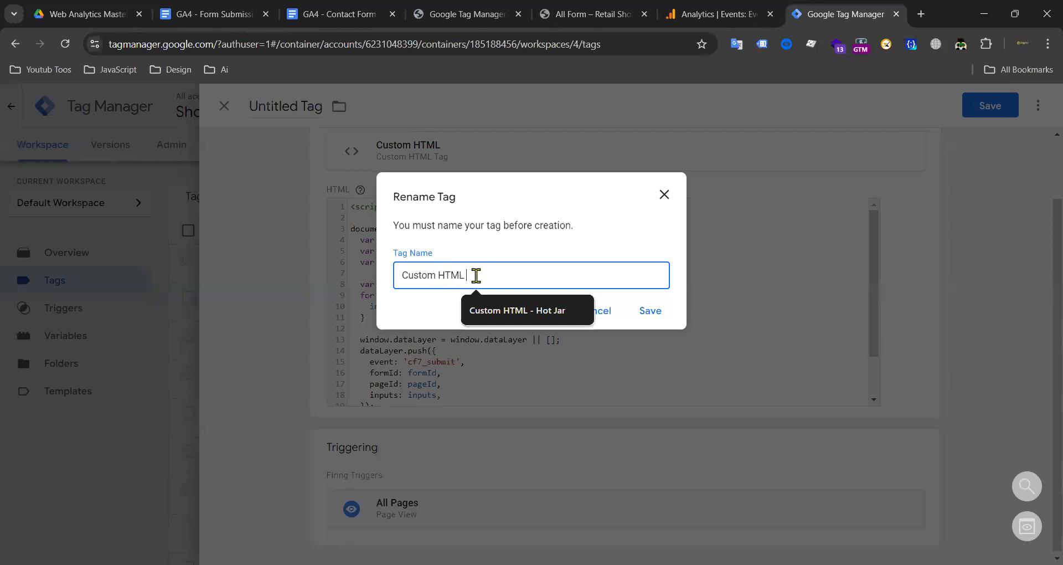
pyautogui.write('C7')
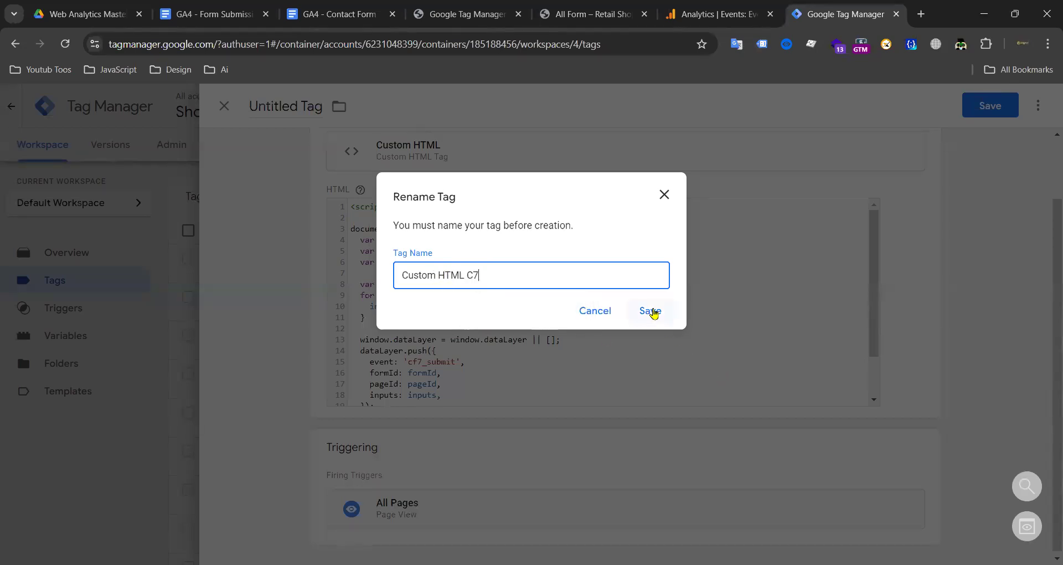
pyautogui.click(652, 311)
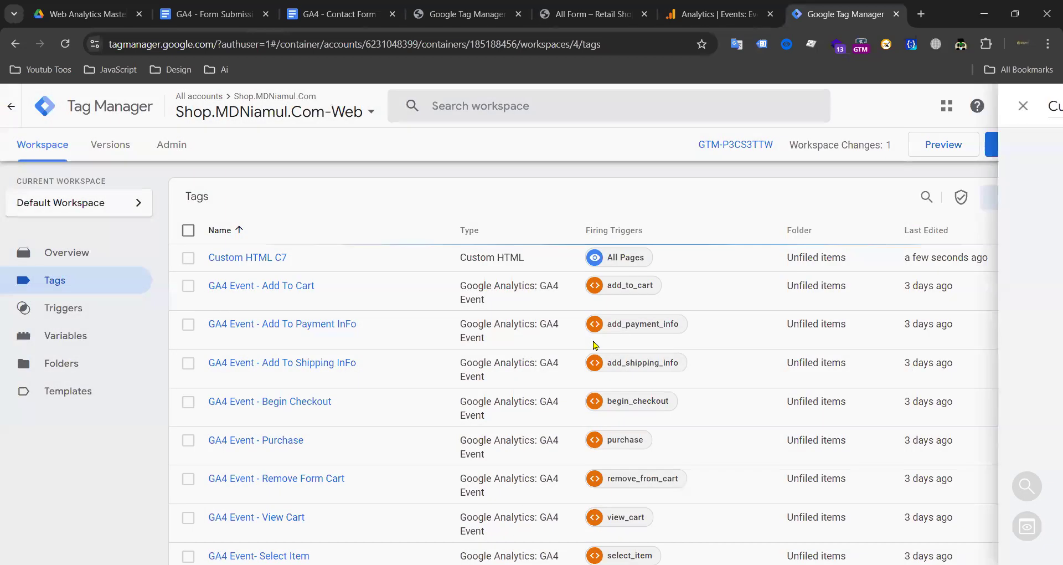
pyautogui.scroll(-3, 399, 317)
pyautogui.scroll(3, 318, 272)
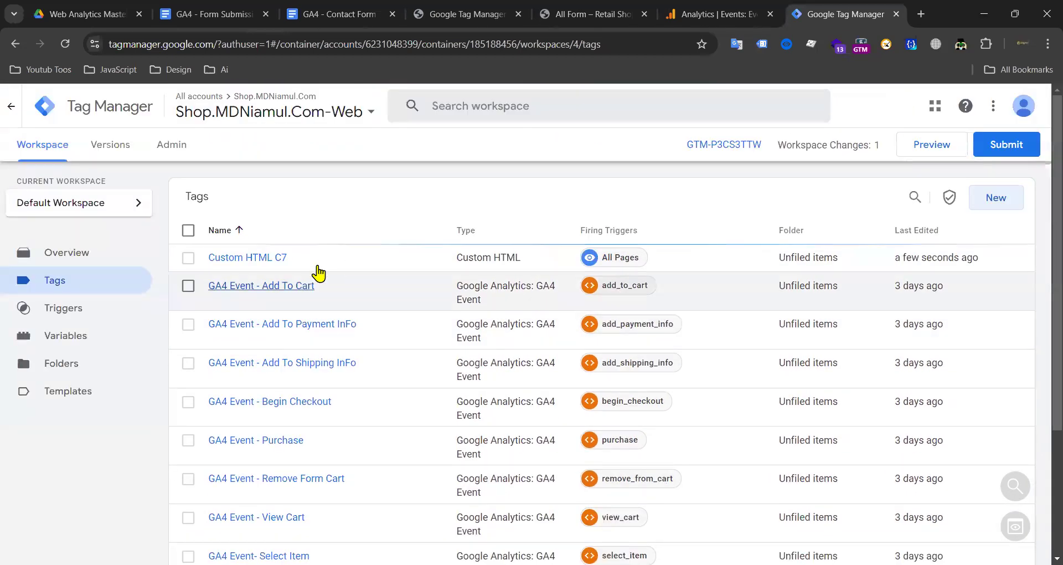
pyautogui.click(936, 149)
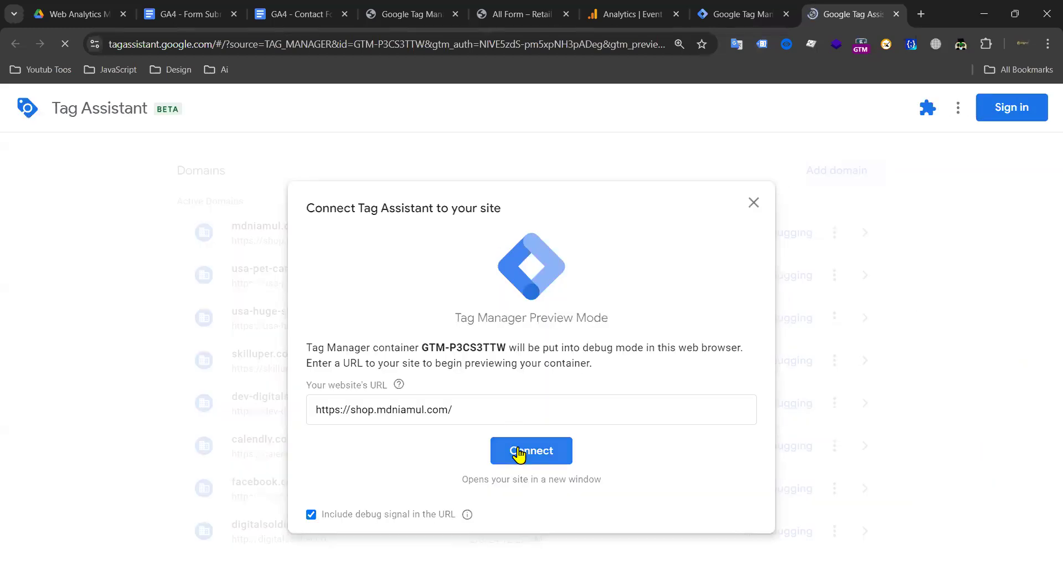
pyautogui.click(519, 454)
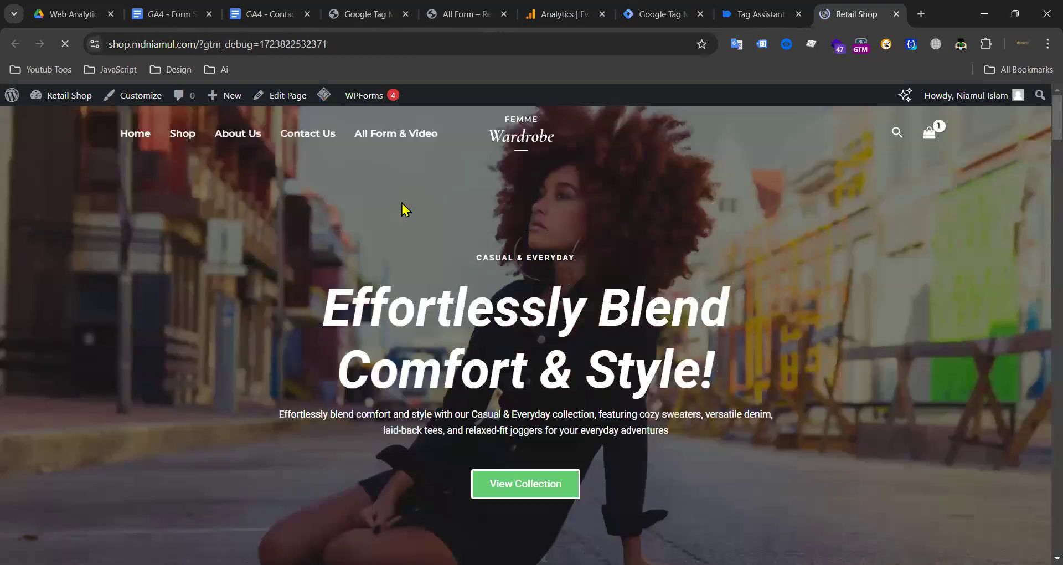
pyautogui.click(383, 136)
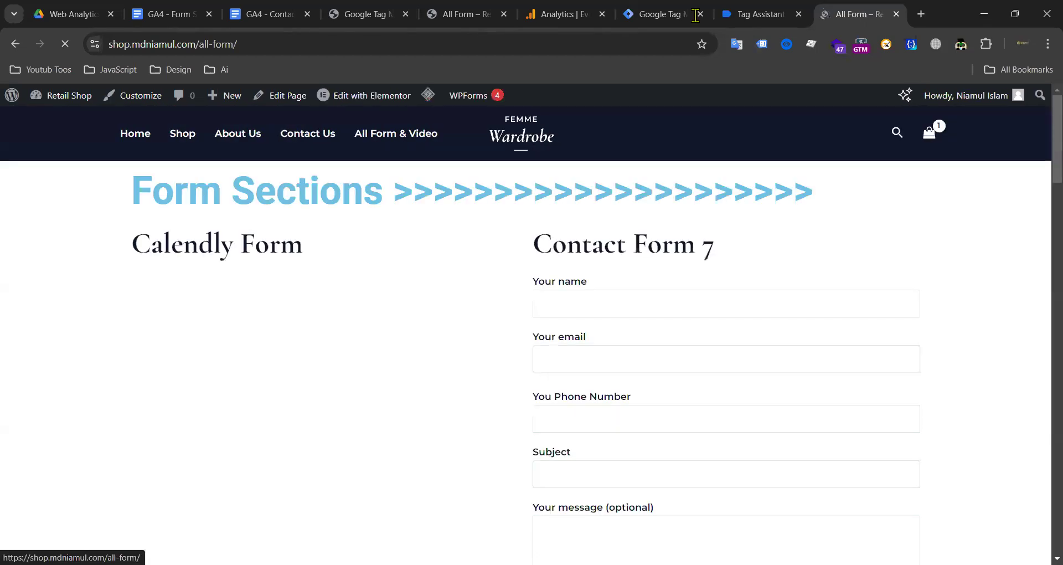
# Step: Check in Tag Assistant whether the container and the Custom HTML C7 tag load on the All Form page
pyautogui.click(753, 13)
pyautogui.click(541, 371)
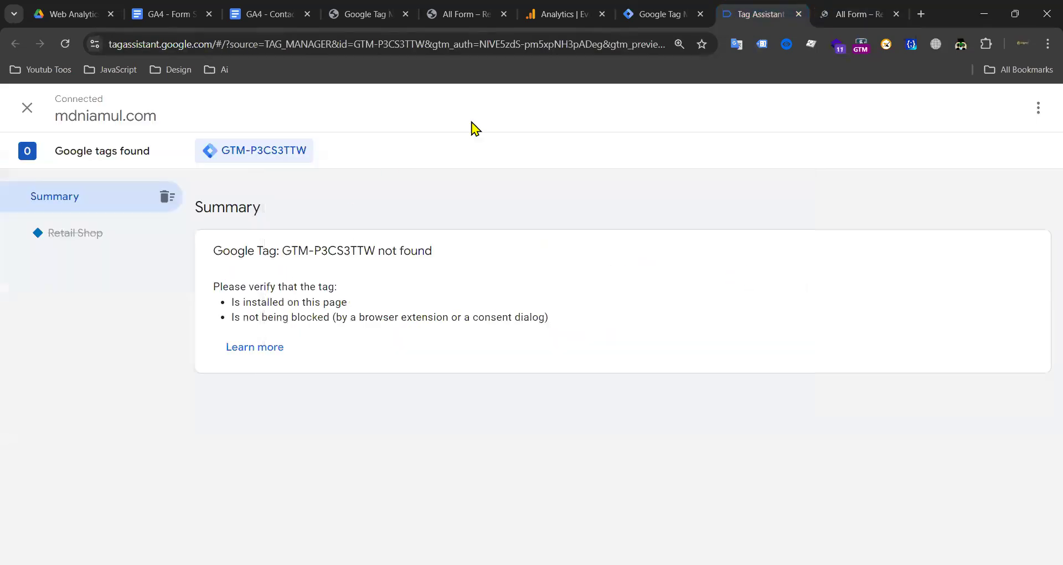
pyautogui.click(847, 14)
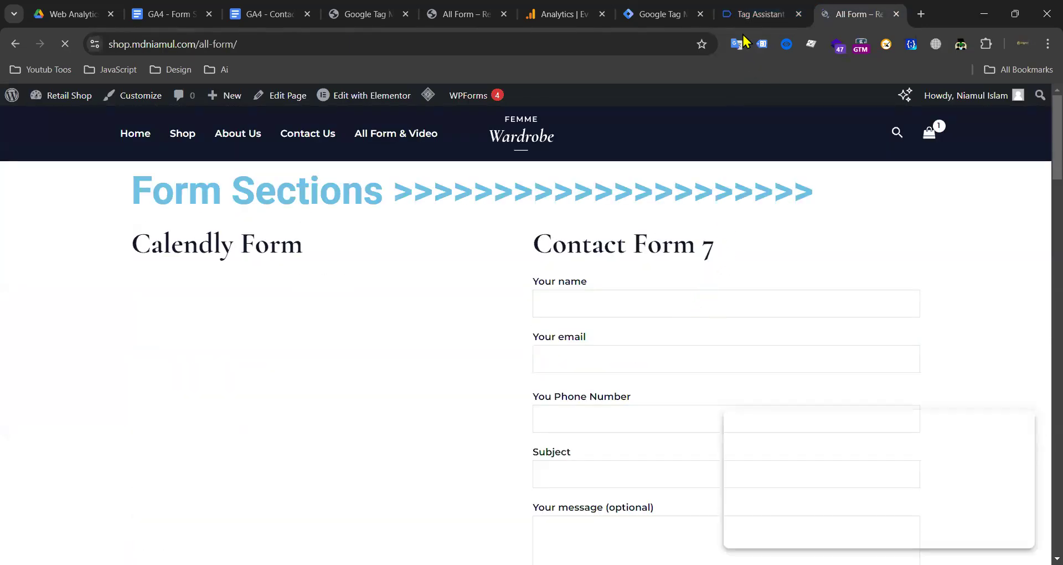
pyautogui.scroll(-3, 623, 354)
pyautogui.scroll(-5, 623, 355)
pyautogui.scroll(8, 514, 351)
pyautogui.click(750, 10)
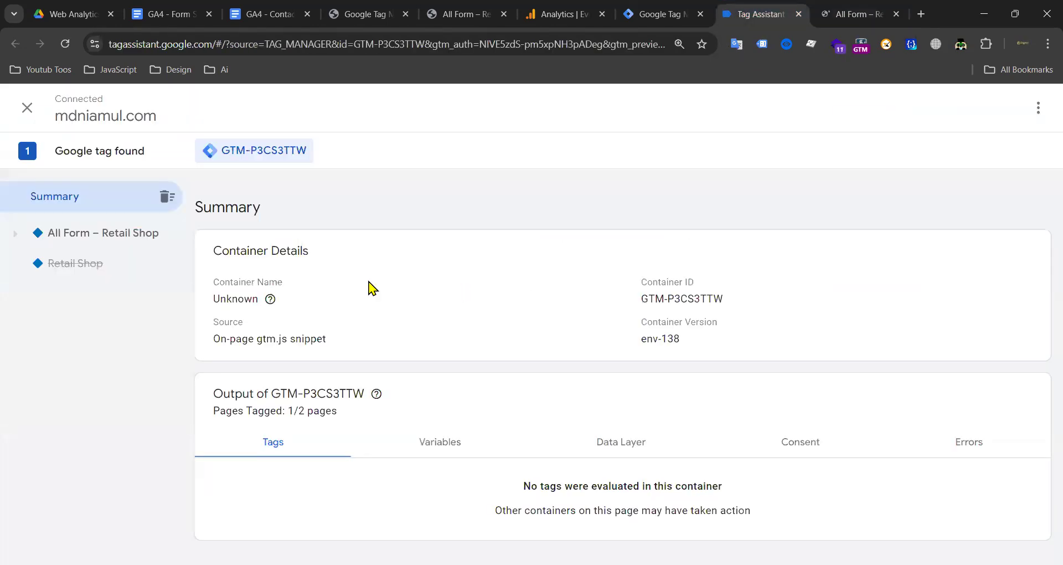
pyautogui.click(847, 14)
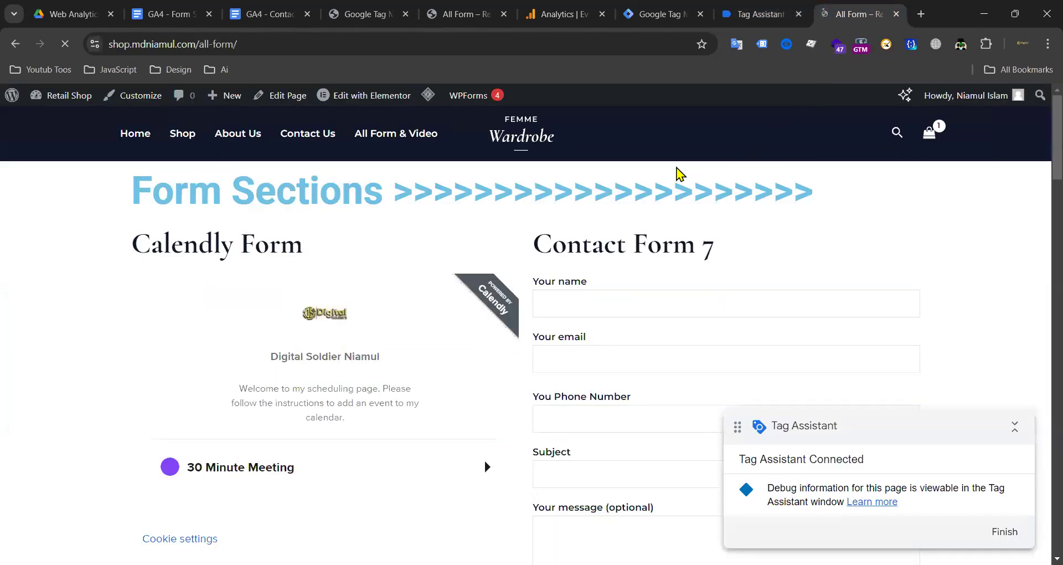
pyautogui.click(762, 13)
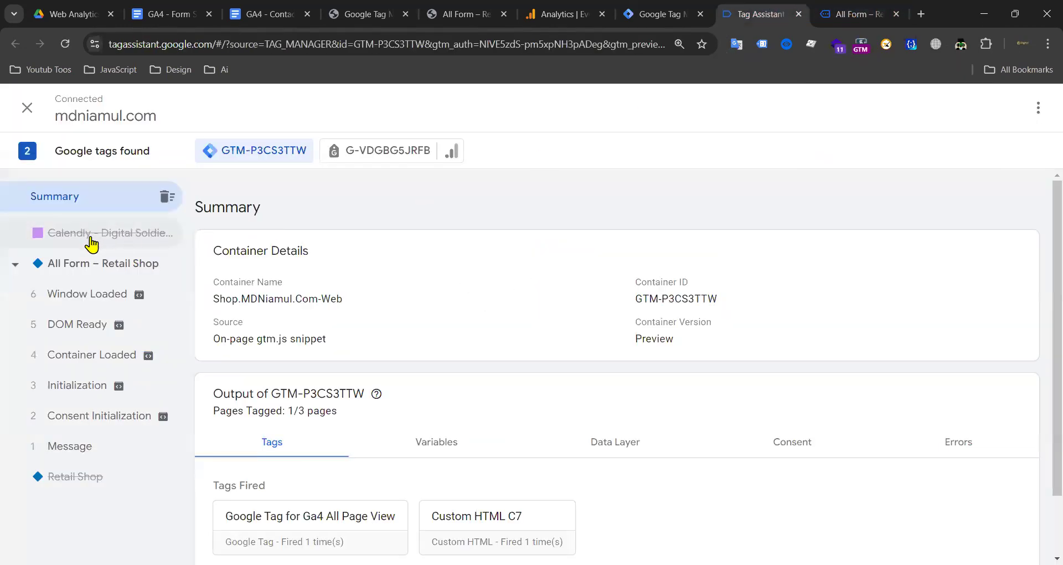
# Step: Fill the Contact Form 7 name, email and phone fields on the All Form page with the saved contact details
pyautogui.click(847, 8)
pyautogui.scroll(-3, 637, 229)
pyautogui.click(565, 307)
pyautogui.click(612, 346)
pyautogui.scroll(-2, 693, 319)
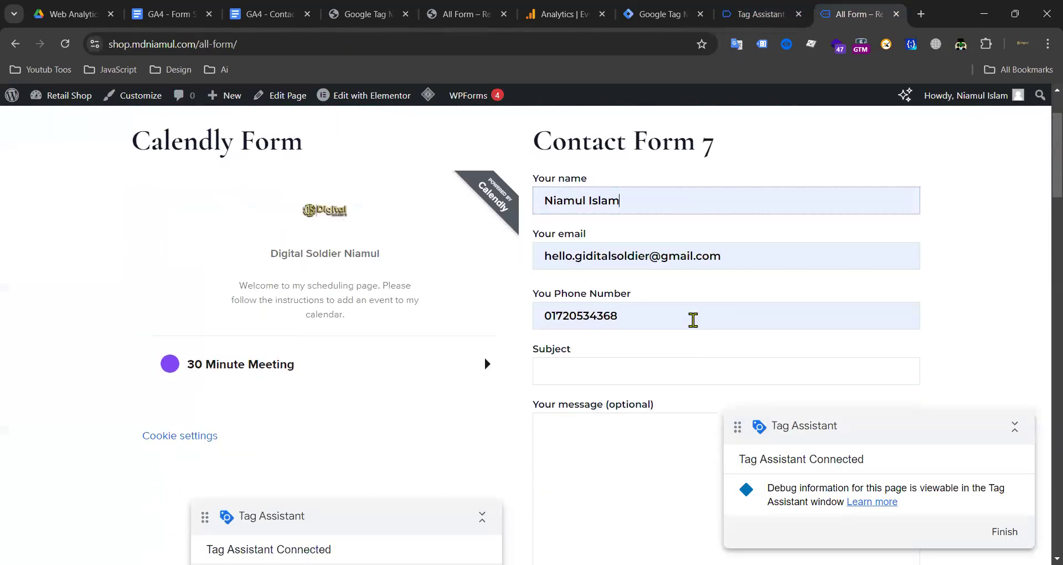
# Step: Enter 'yufyuf' as the form's subject and 'tesr' as its message
pyautogui.scroll(-1, 567, 347)
pyautogui.click(587, 352)
pyautogui.write('yufyuf')
pyautogui.scroll(-1, 614, 379)
pyautogui.click(612, 379)
pyautogui.write('t')
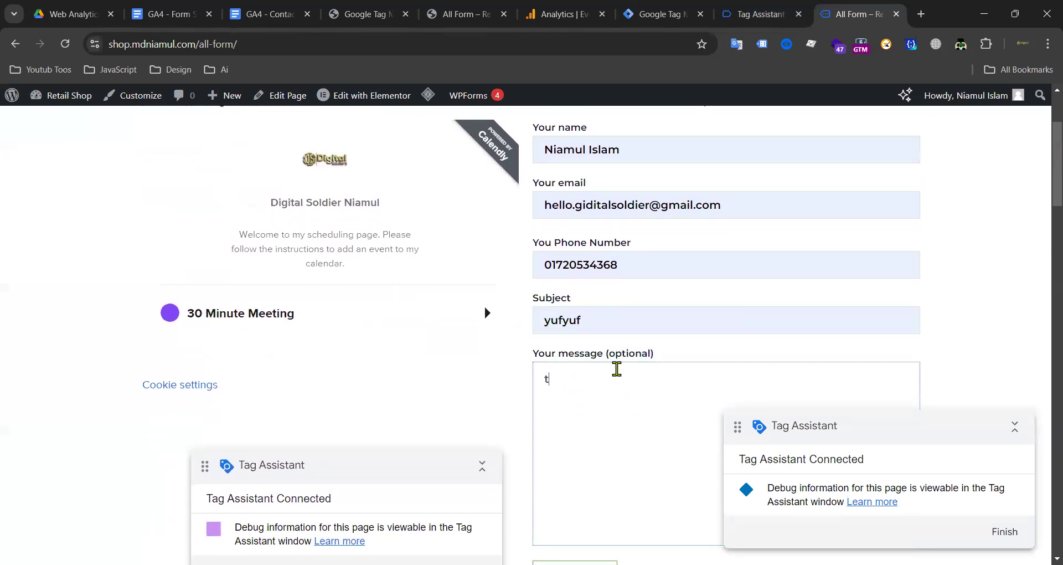
pyautogui.write('esr')
# Step: Clear the Contact Form 7 subject and change the name field to 'GTM Test'
pyautogui.click(601, 322)
pyautogui.doubleClick(600, 321)
pyautogui.press('BackSpace')
pyautogui.tripleClick(580, 142)
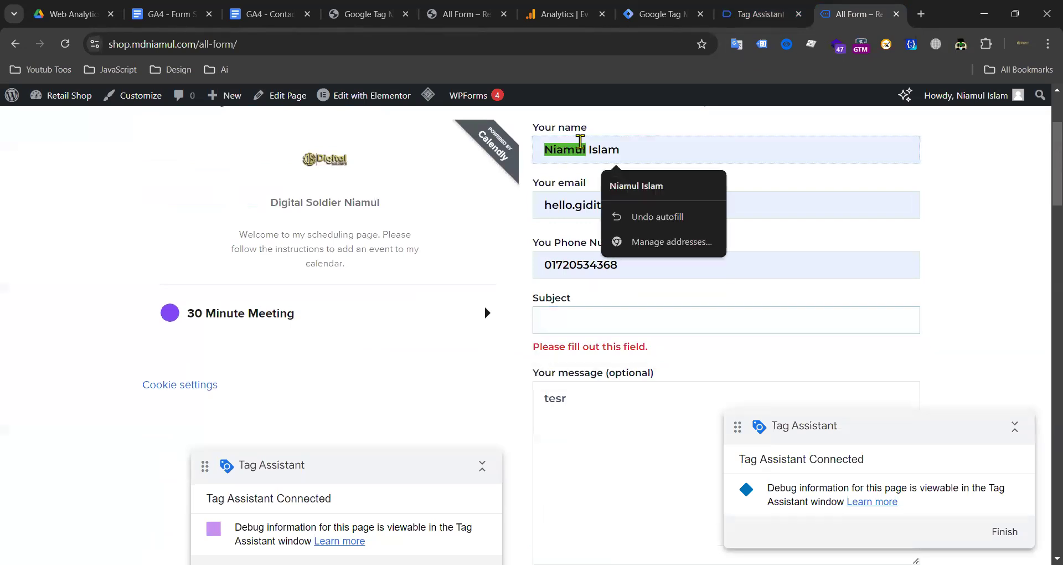
pyautogui.press('BackSpace')
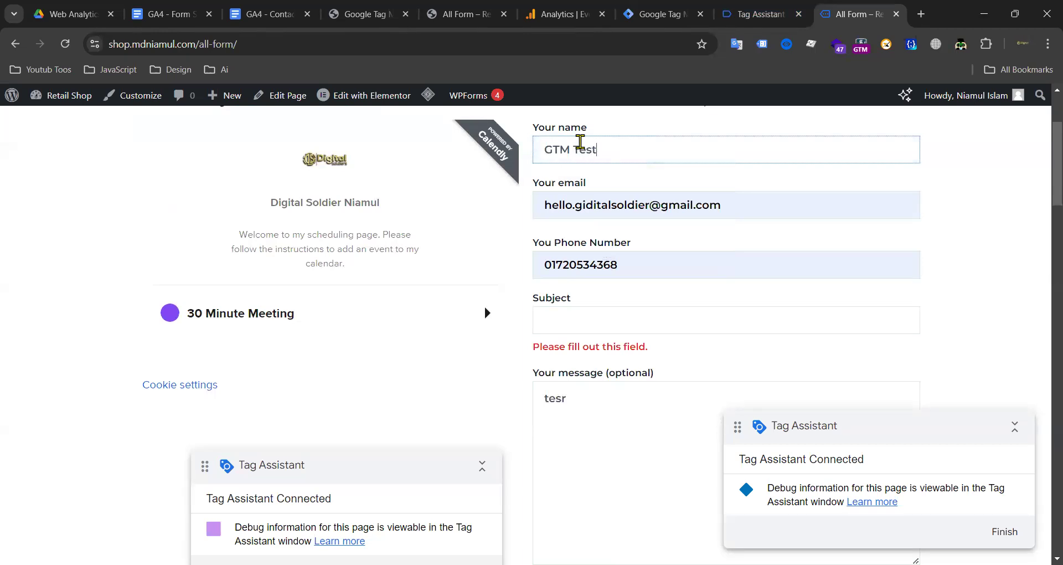
# Step: Replace the form's email with a test email address and re-enter the saved phone number
pyautogui.tripleClick(586, 201)
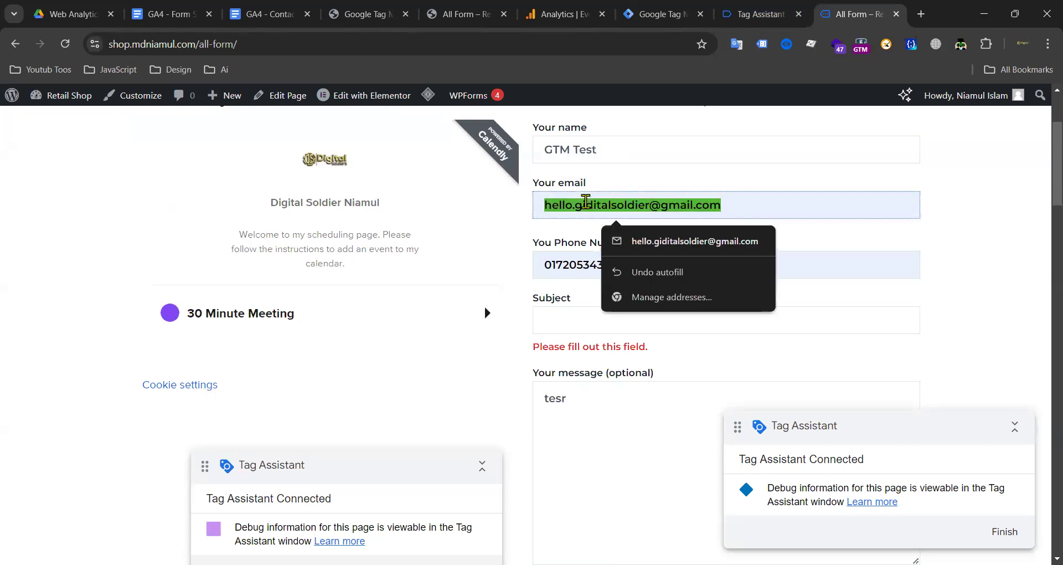
pyautogui.write('test')
pyautogui.click(634, 240)
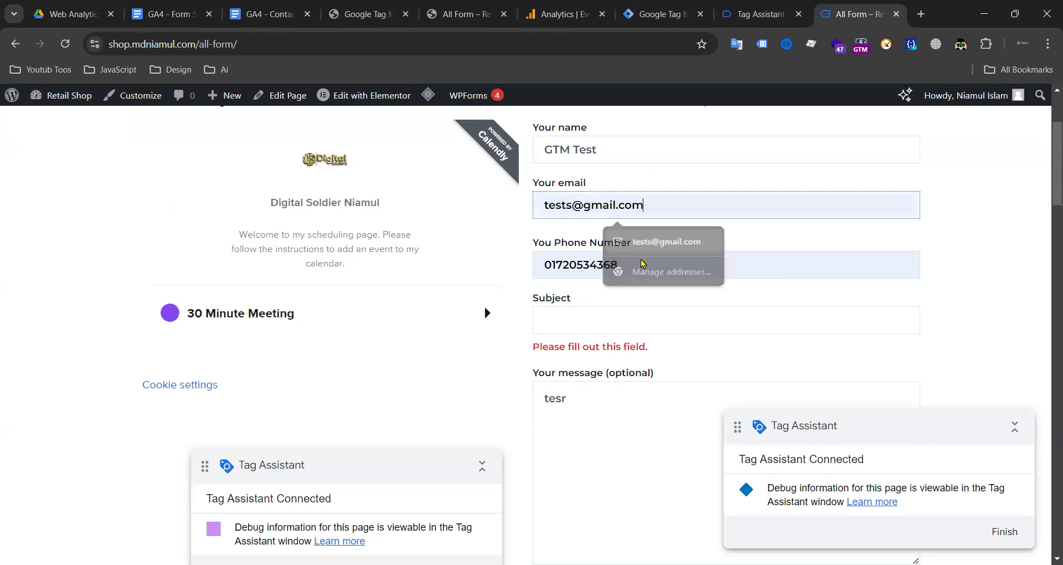
pyautogui.tripleClick(585, 265)
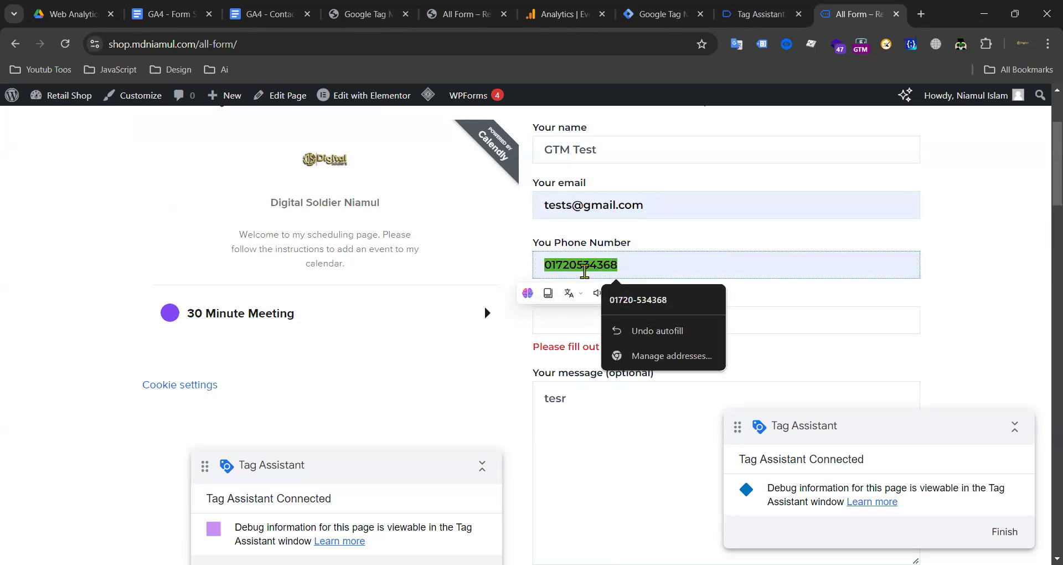
pyautogui.press('BackSpace')
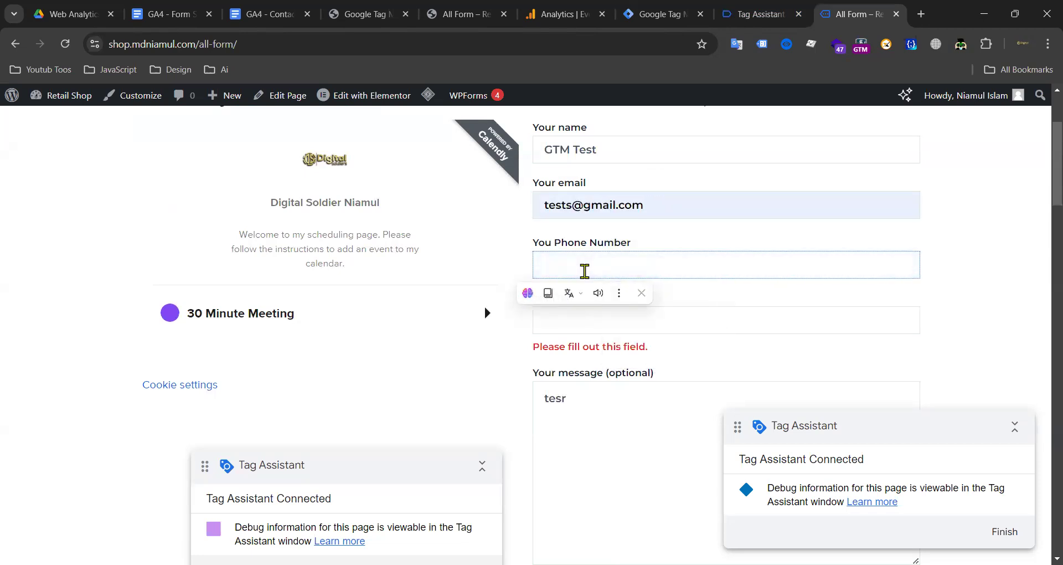
pyautogui.write('017')
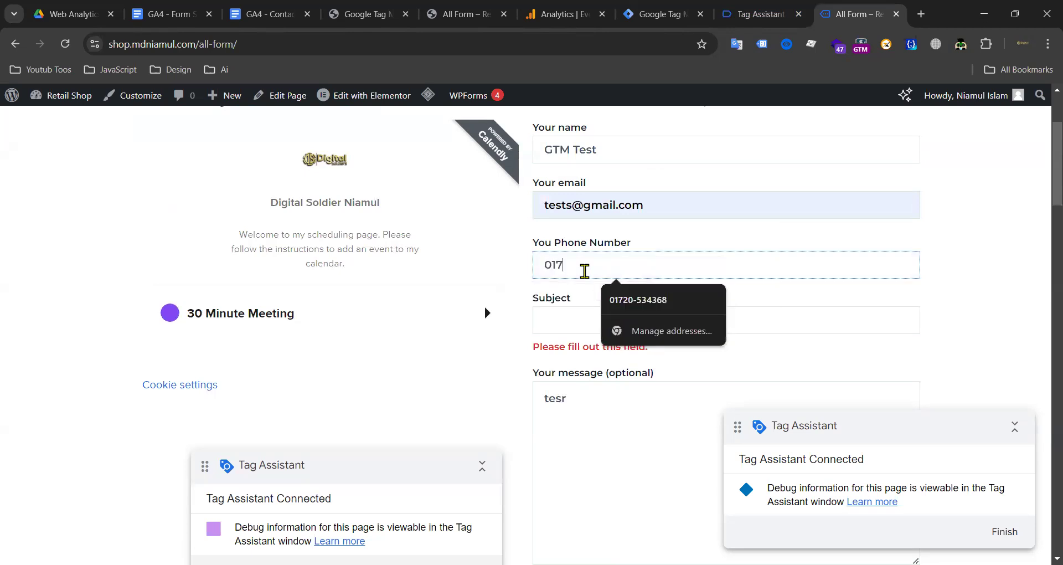
pyautogui.click(637, 300)
# Step: Set the form's subject to 'GTM' and its message to 'test GTM', and submit the form
pyautogui.scroll(-1, 609, 288)
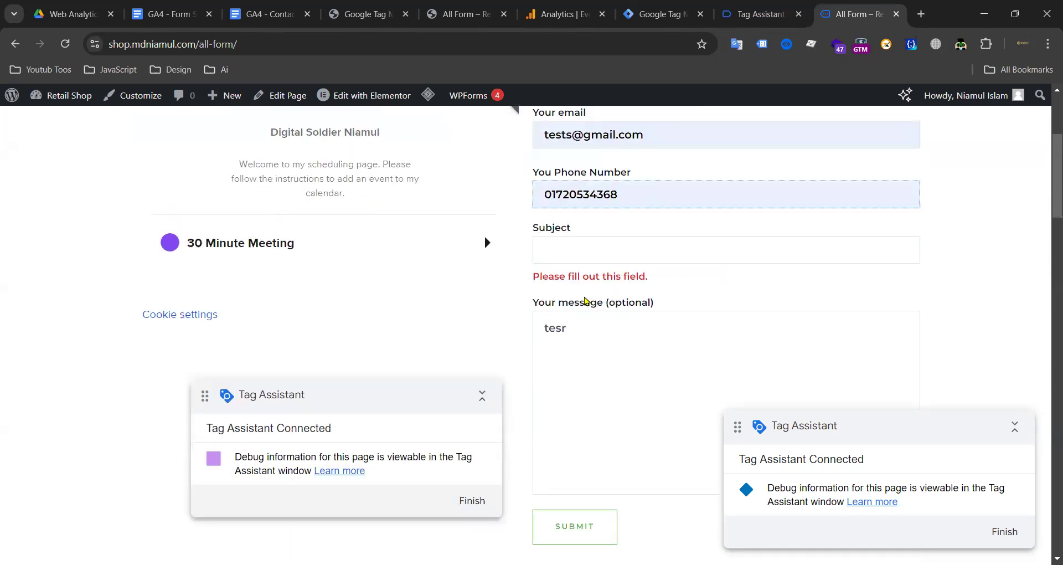
pyautogui.click(568, 241)
pyautogui.click(568, 241)
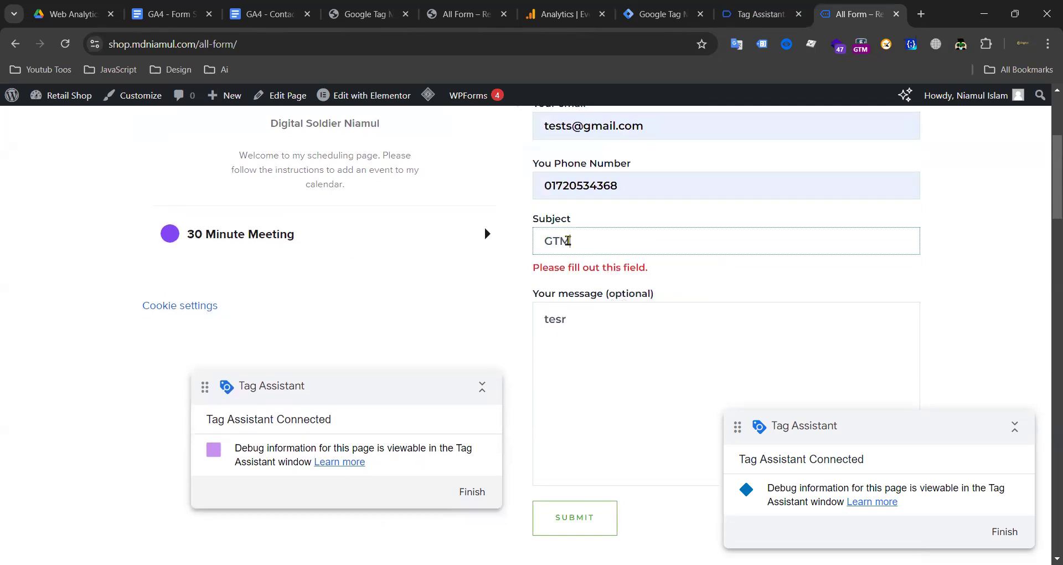
pyautogui.click(592, 325)
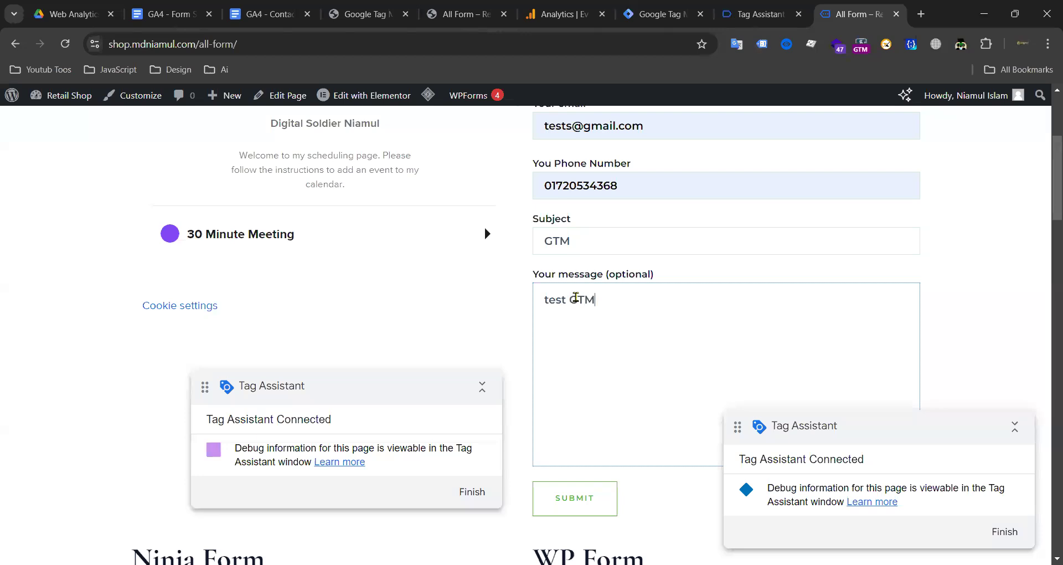
pyautogui.write('GTM')
pyautogui.scroll(-3, 575, 298)
pyautogui.click(592, 331)
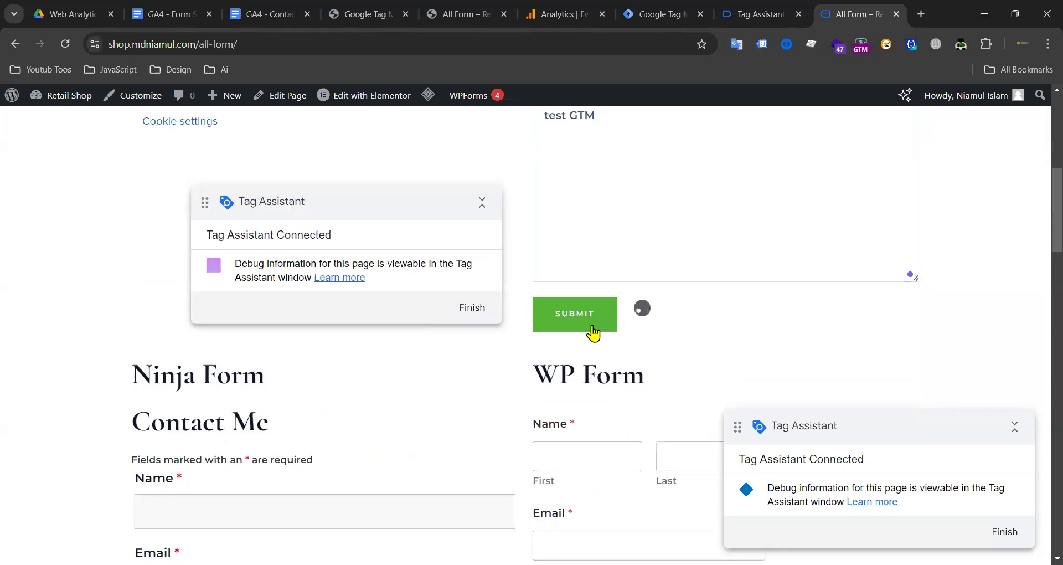
# Step: Inspect the data layer push of the gtm4wp.contactForm7Submitted event in Tag Assistant
pyautogui.click(755, 13)
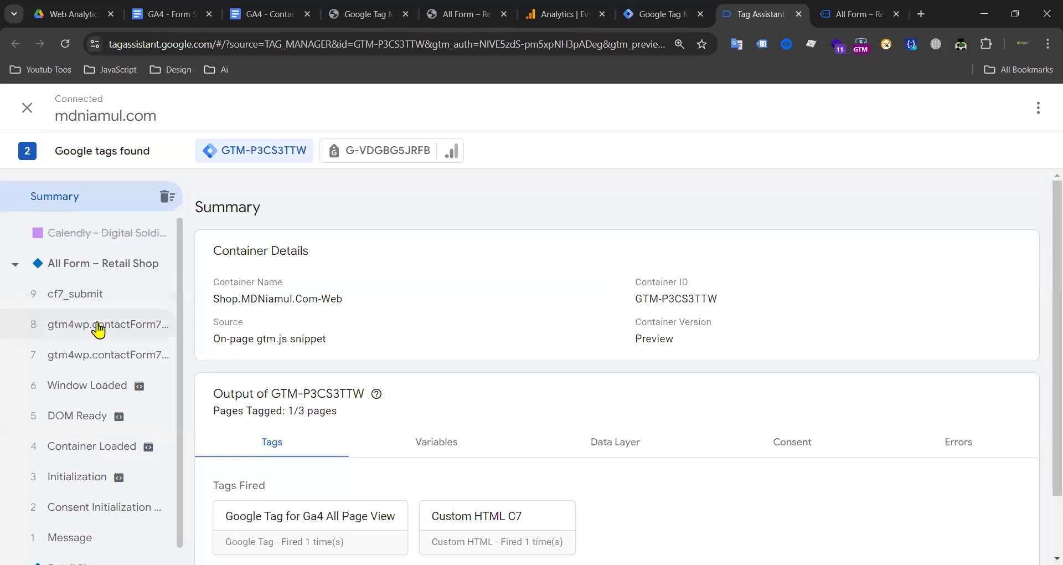
pyautogui.click(65, 327)
pyautogui.click(560, 294)
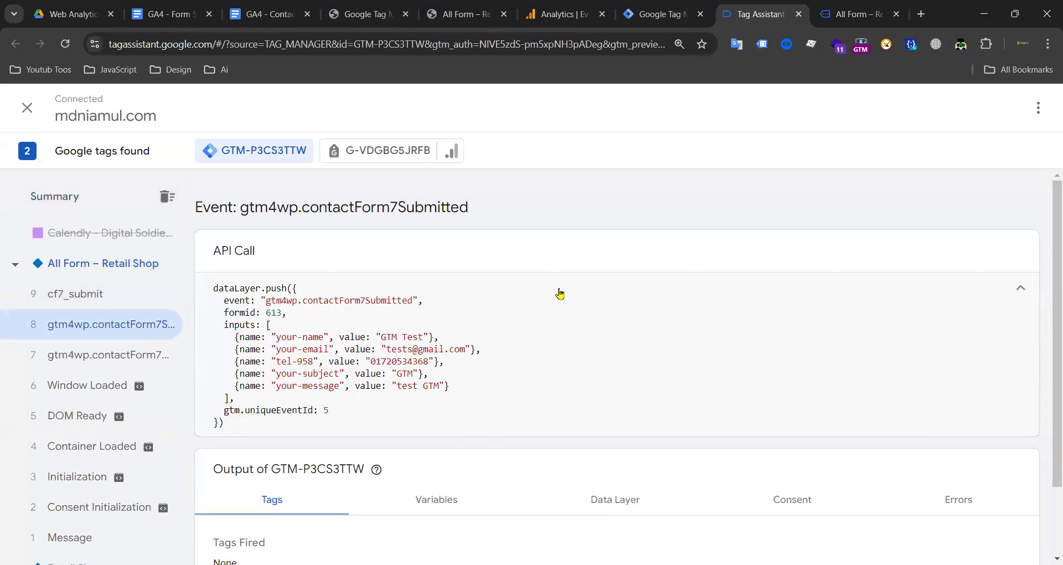
# Step: Open the Contact Form 7 integration settings of the Google Tag Manager for WordPress plugin in the site's admin
pyautogui.click(366, 14)
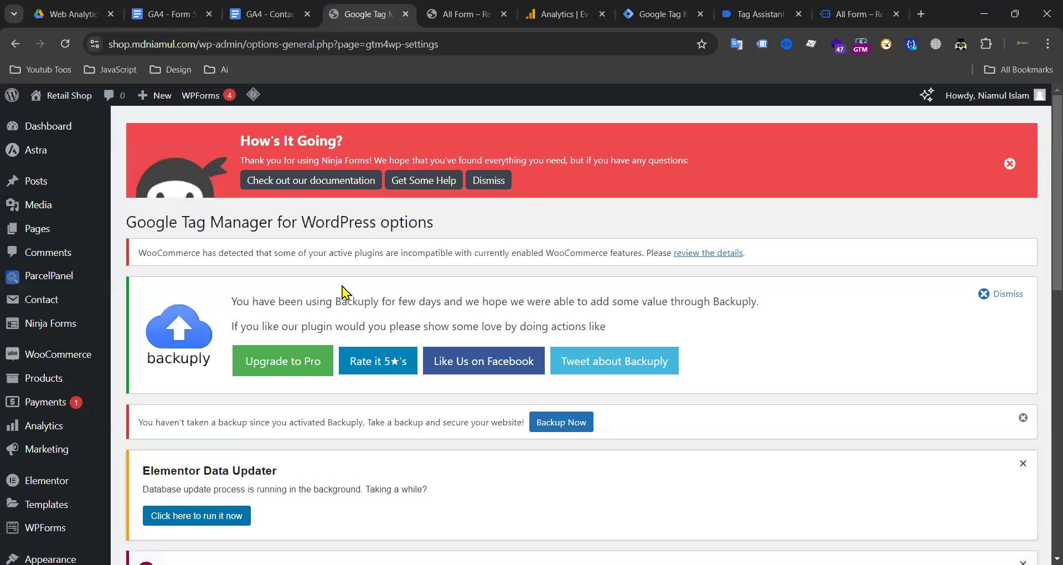
pyautogui.scroll(-7, 302, 333)
pyautogui.scroll(-3, 323, 318)
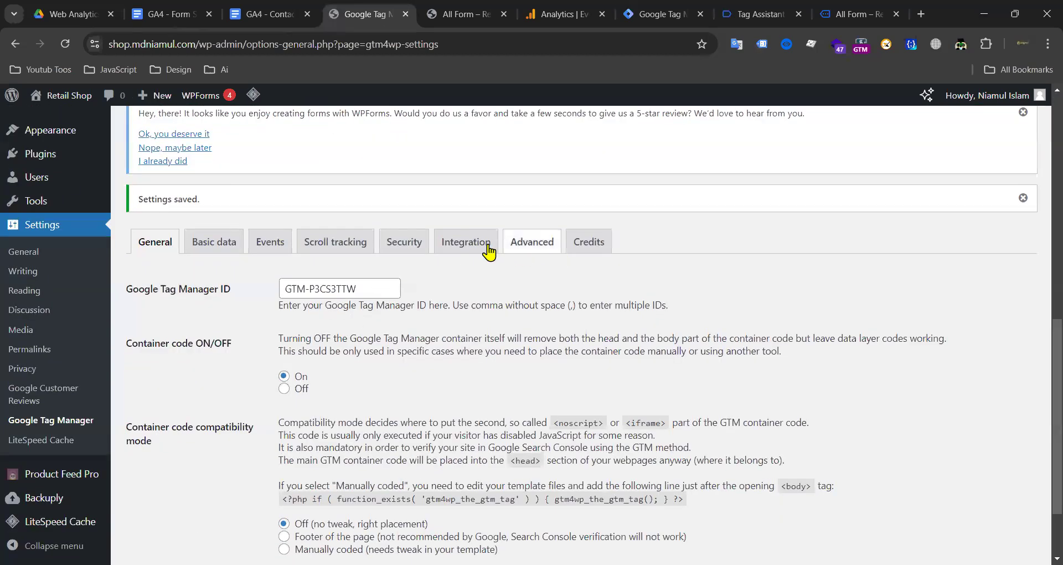
pyautogui.click(466, 240)
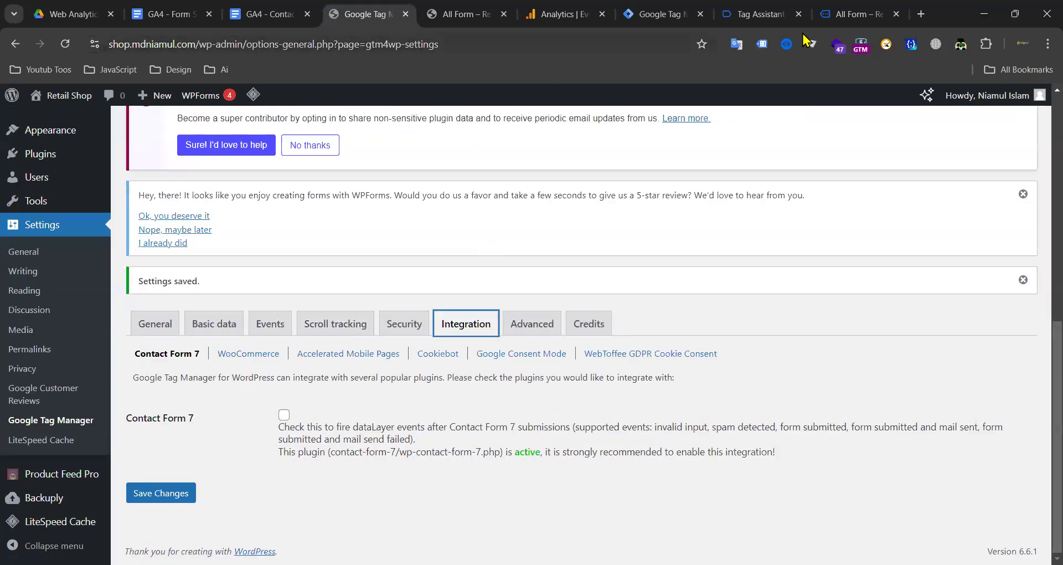
# Step: Examine the data layer pushes of the gtm4wp.contactForm7MailSent and gtm4wp.contactForm7Submitted events in Tag Assistant, including their event names and form inputs
pyautogui.click(847, 14)
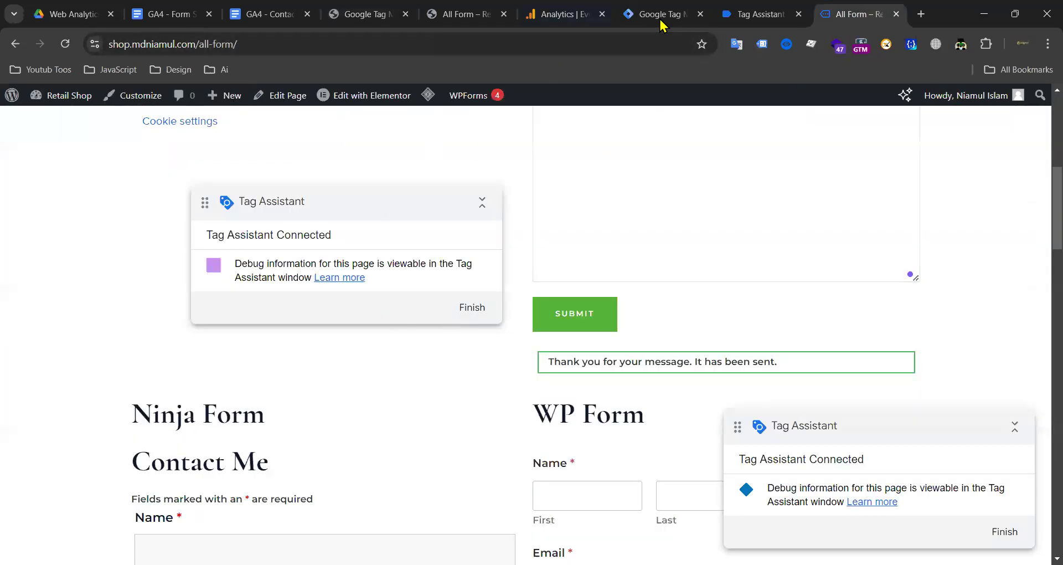
pyautogui.click(731, 14)
pyautogui.click(136, 364)
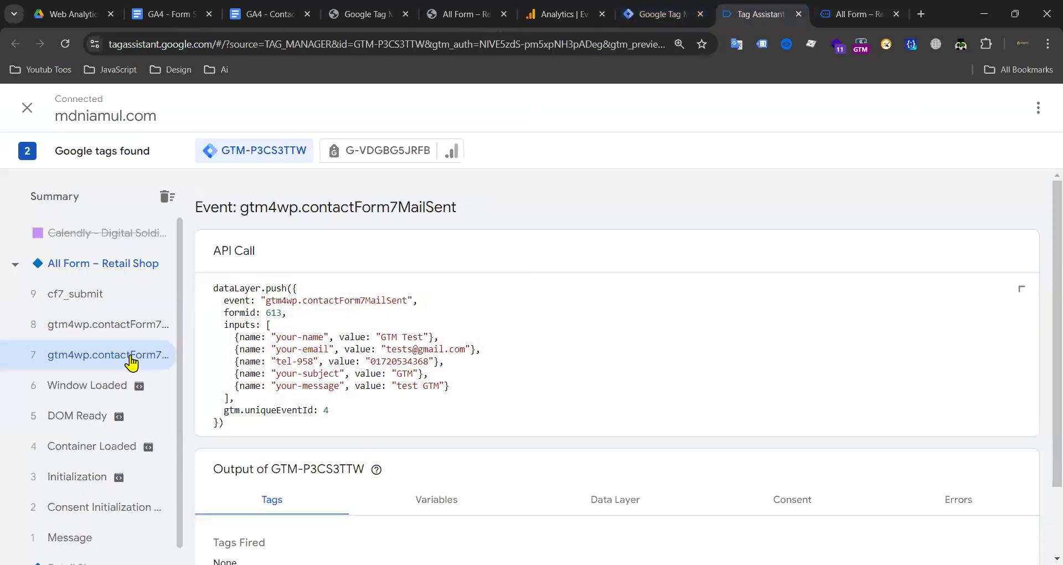
pyautogui.moveTo(357, 301); pyautogui.dragTo(398, 301)
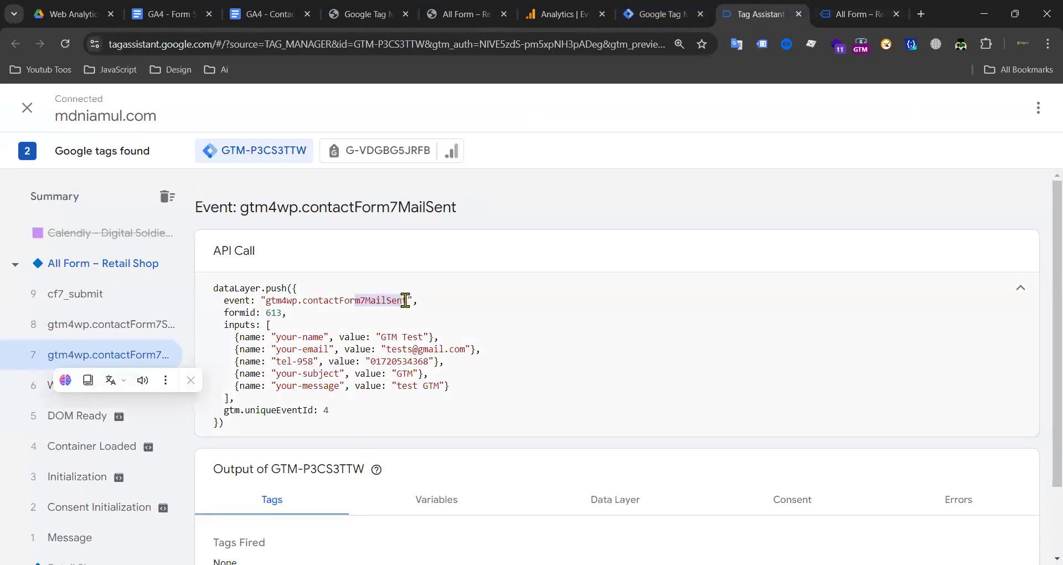
pyautogui.click(123, 324)
pyautogui.moveTo(267, 300); pyautogui.dragTo(403, 300)
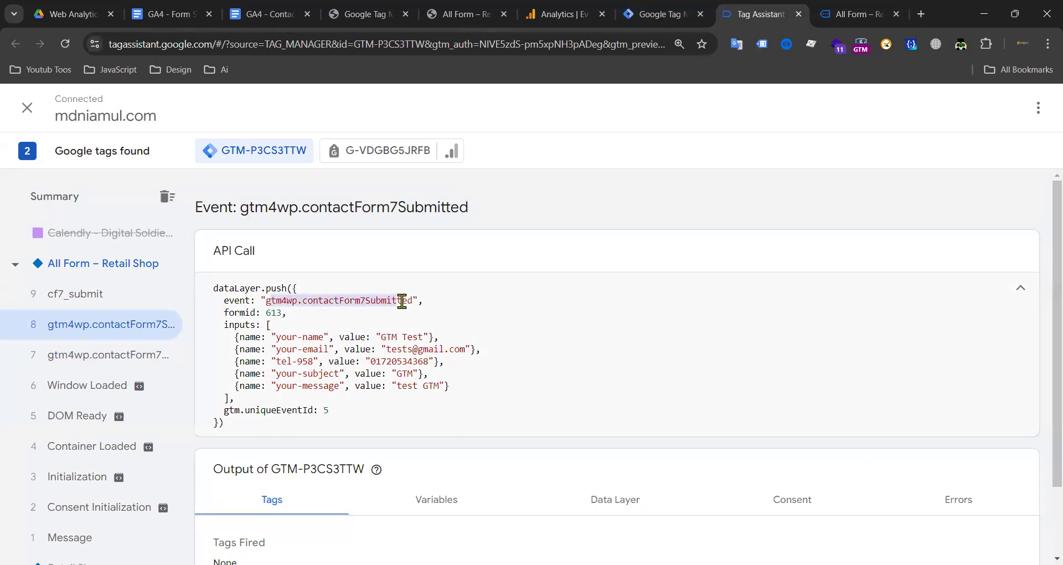
pyautogui.click(275, 336)
pyautogui.moveTo(275, 336); pyautogui.dragTo(438, 336)
pyautogui.moveTo(232, 350); pyautogui.dragTo(444, 353)
pyautogui.moveTo(256, 363); pyautogui.dragTo(454, 362)
pyautogui.click(734, 398)
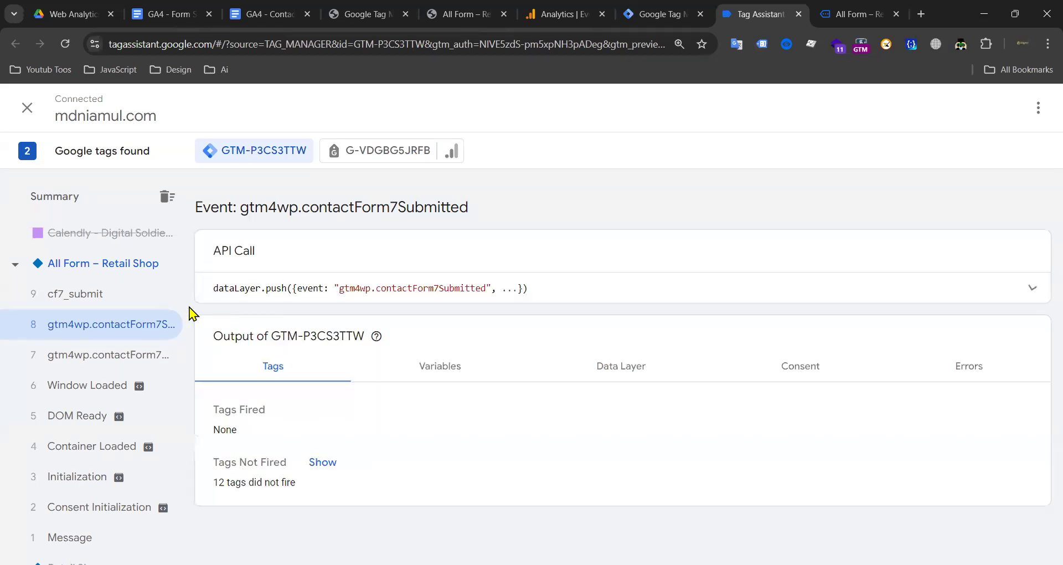
# Step: Inspect the full data layer push of the cf7_submit event, including its form ID, page ID and inputs
pyautogui.click(116, 299)
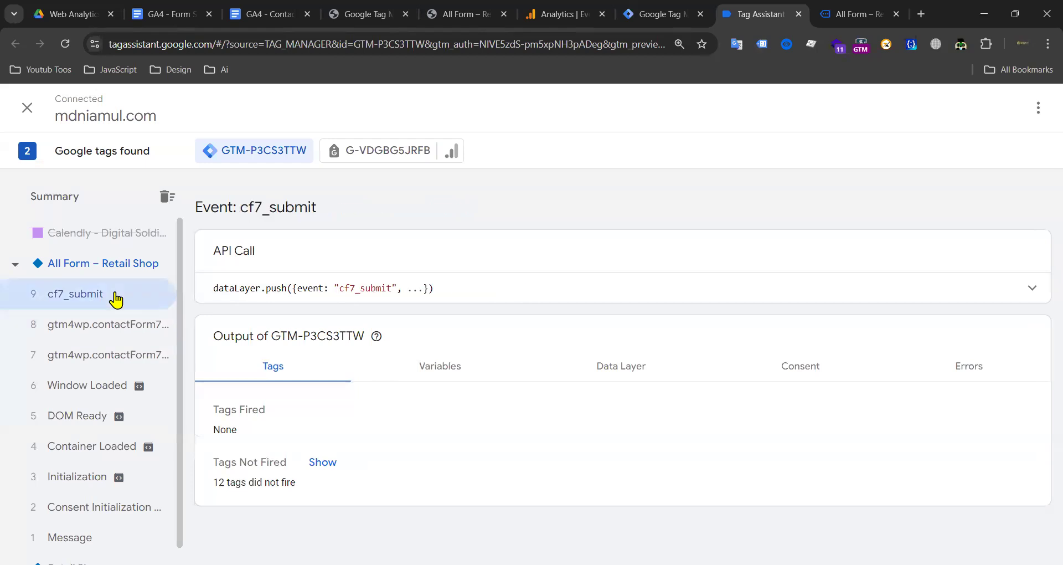
pyautogui.click(687, 288)
pyautogui.scroll(-3, 349, 270)
pyautogui.moveTo(224, 199); pyautogui.dragTo(416, 273)
pyautogui.click(263, 277)
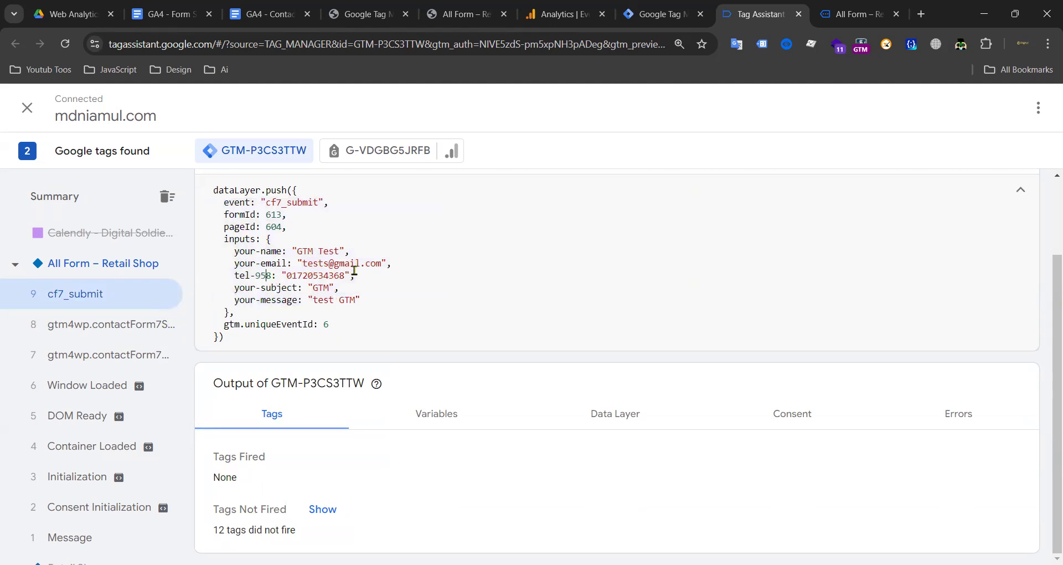
pyautogui.scroll(2, 354, 271)
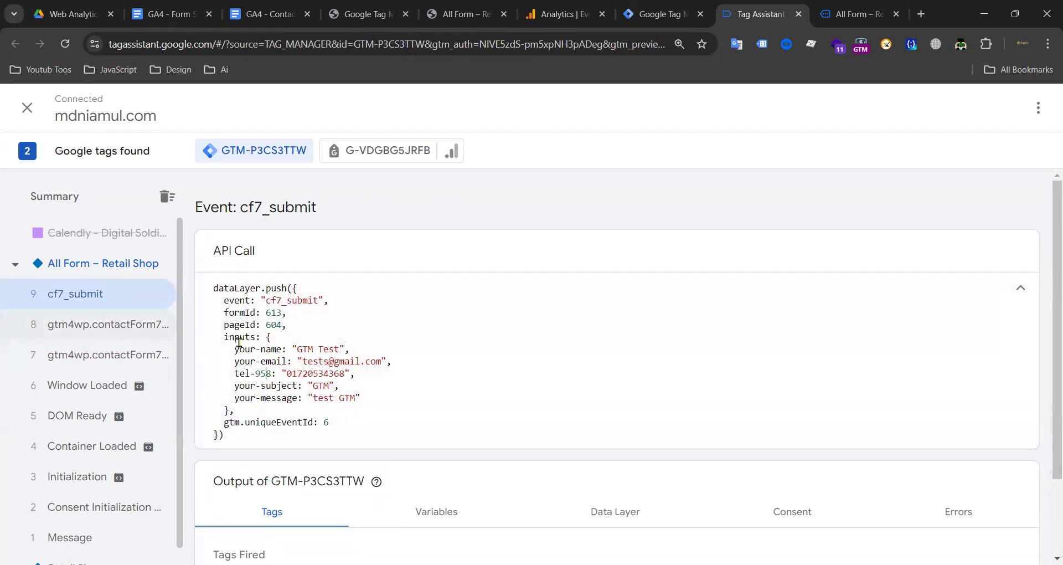
# Step: Copy the cf7_submit event name and start a new Custom Event trigger in Tag Manager with cf7_submit as its event name
pyautogui.doubleClick(290, 301)
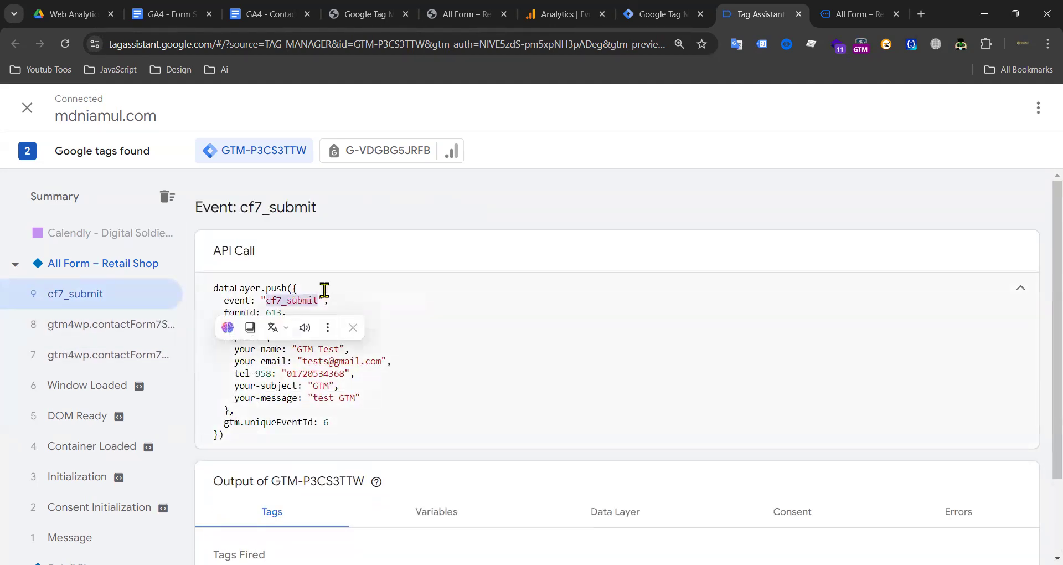
pyautogui.click(650, 13)
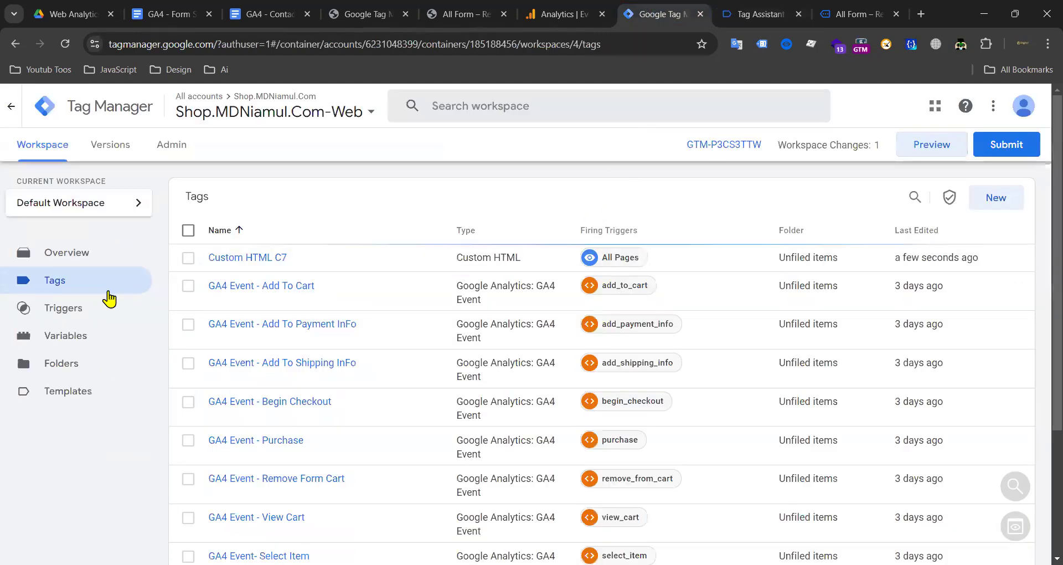
pyautogui.click(92, 321)
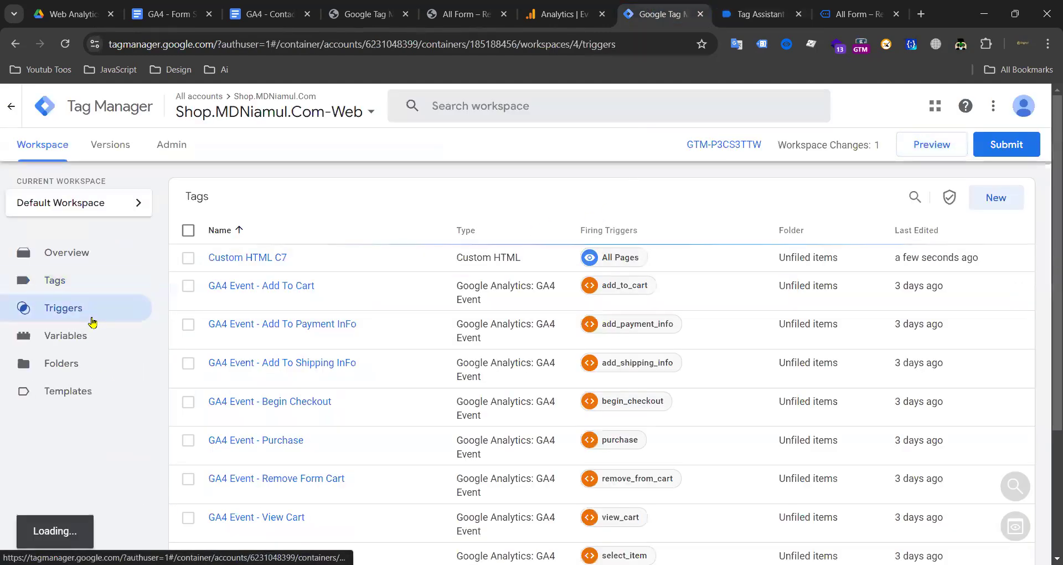
pyautogui.scroll(-1, 772, 237)
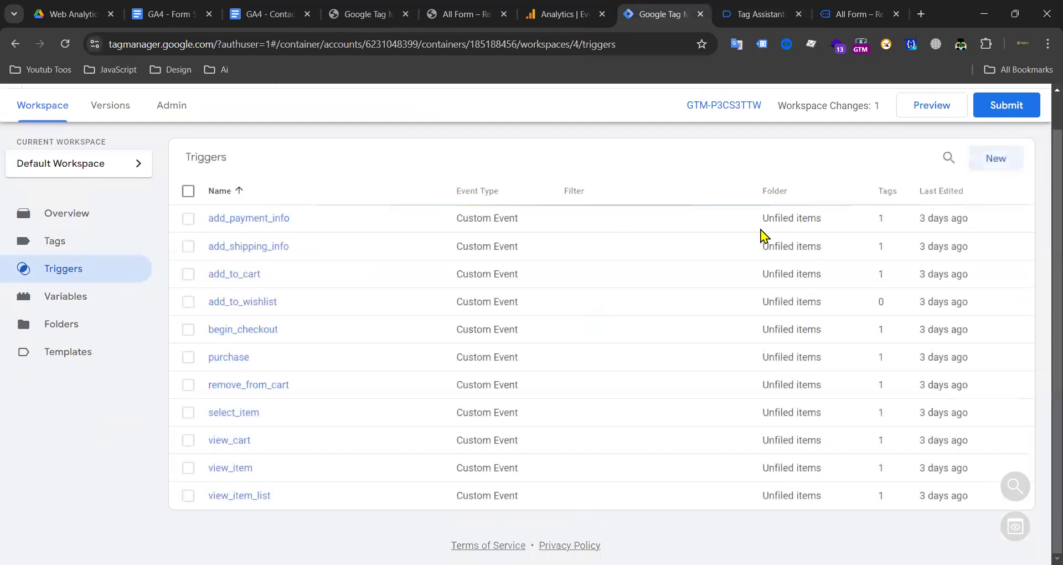
pyautogui.click(1006, 163)
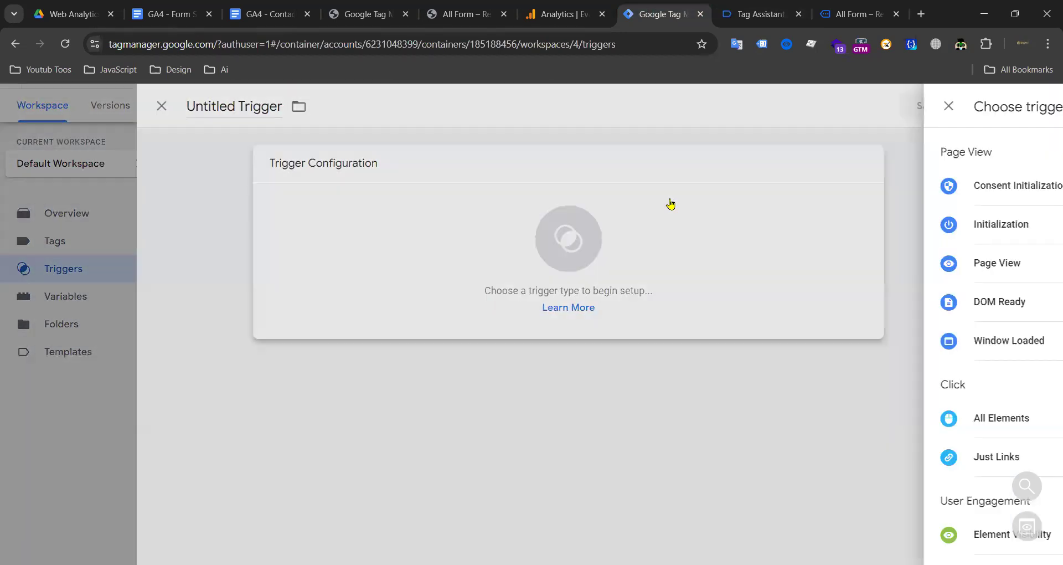
pyautogui.scroll(-3, 726, 305)
pyautogui.scroll(-3, 720, 299)
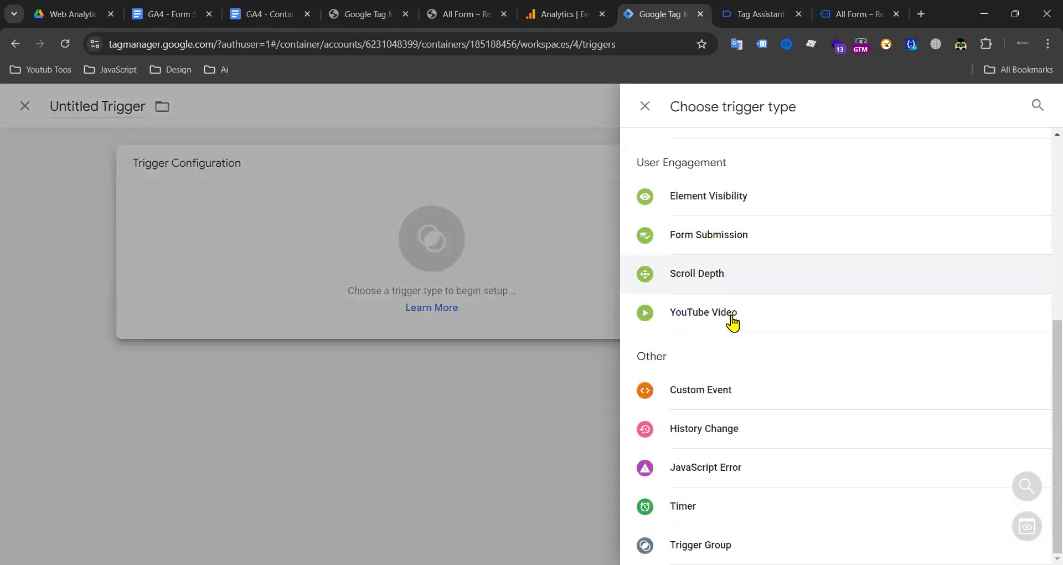
pyautogui.click(707, 388)
pyautogui.click(418, 298)
pyautogui.write('cf7_submit')
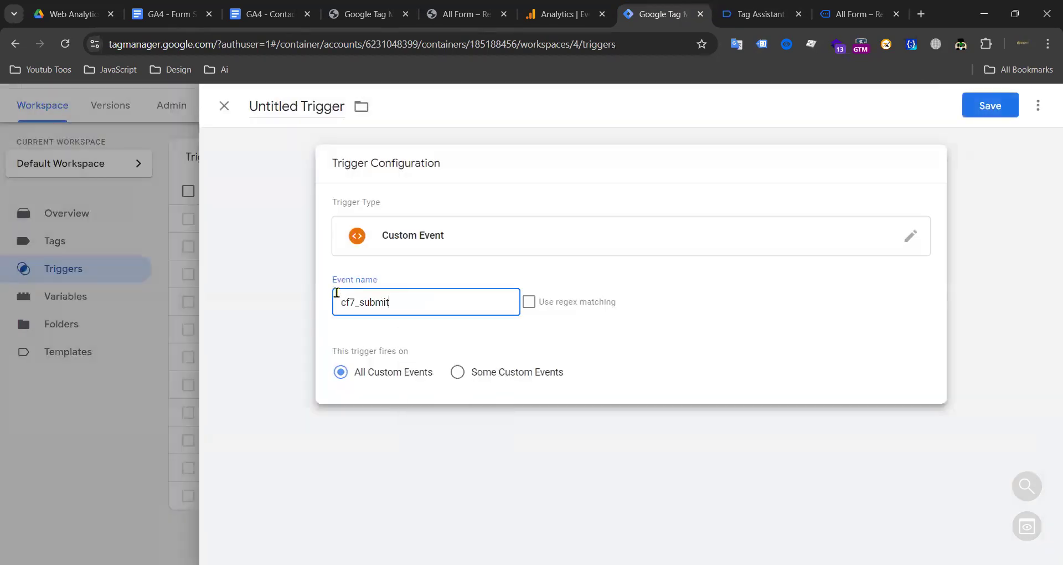
# Step: Name the new trigger 'Contact Form Submit' and save it
pyautogui.click(303, 106)
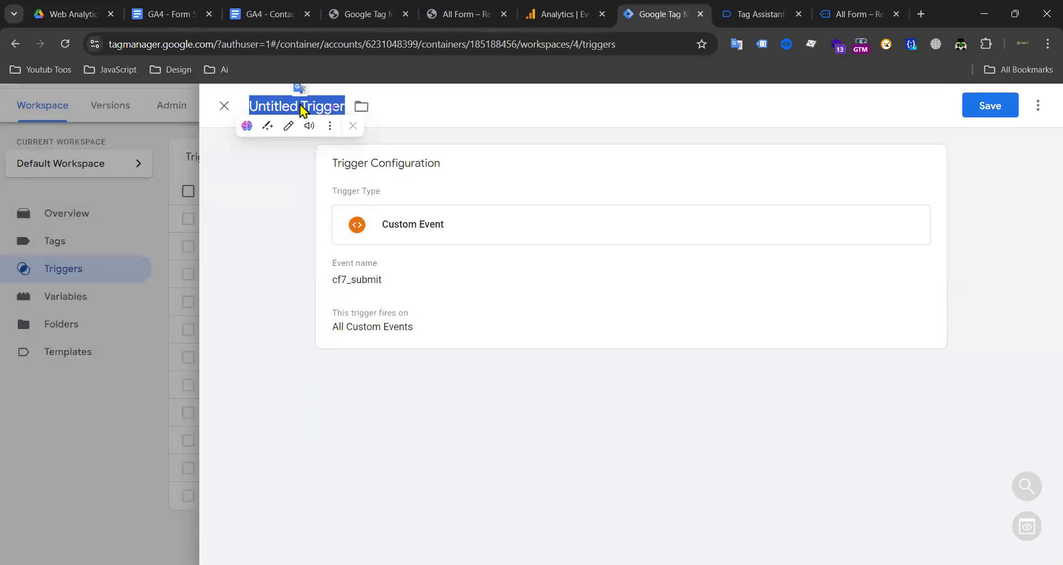
pyautogui.write('Cona')
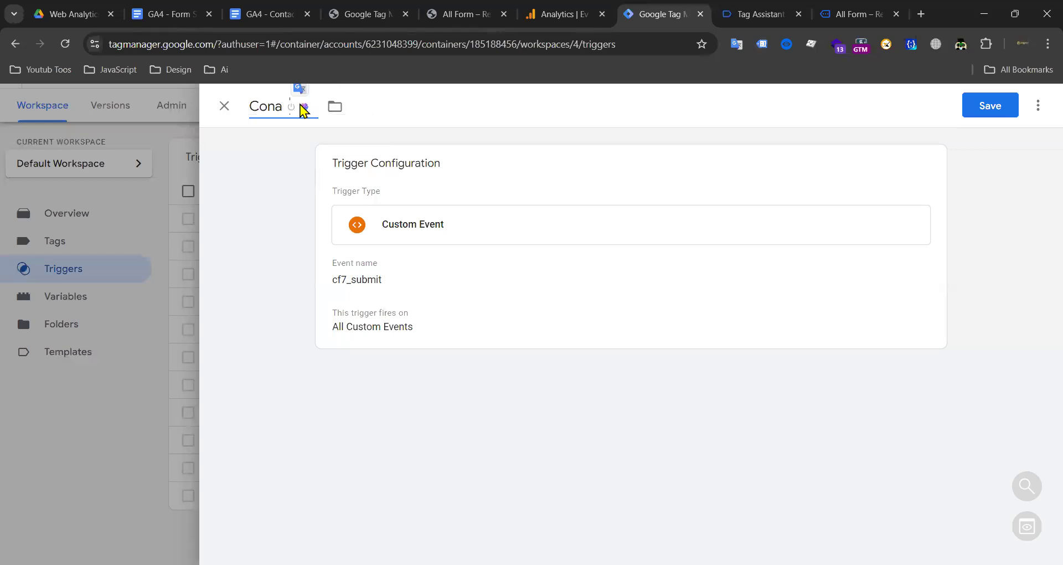
pyautogui.click(485, 103)
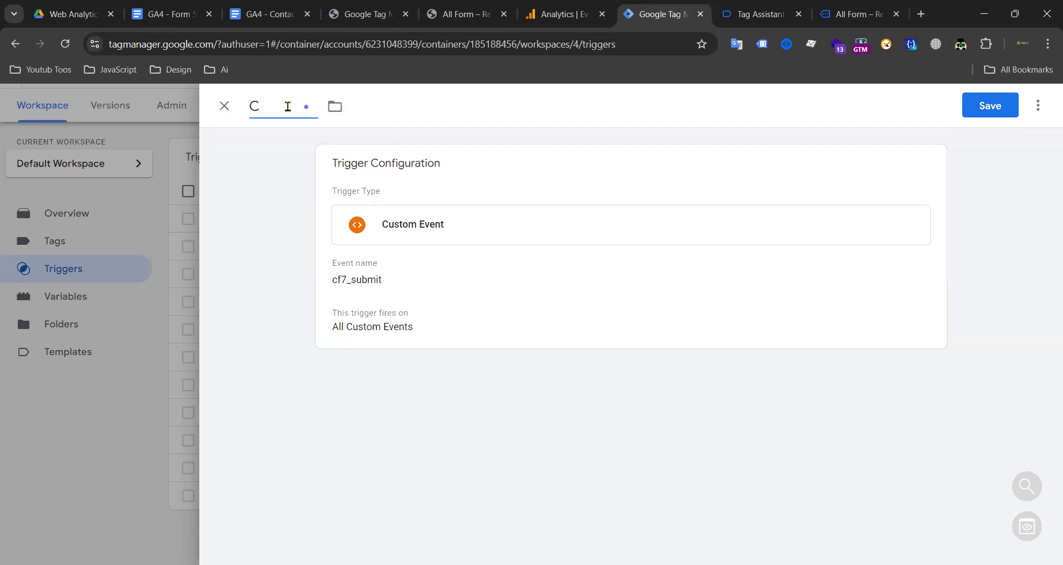
pyautogui.press('BackSpace')
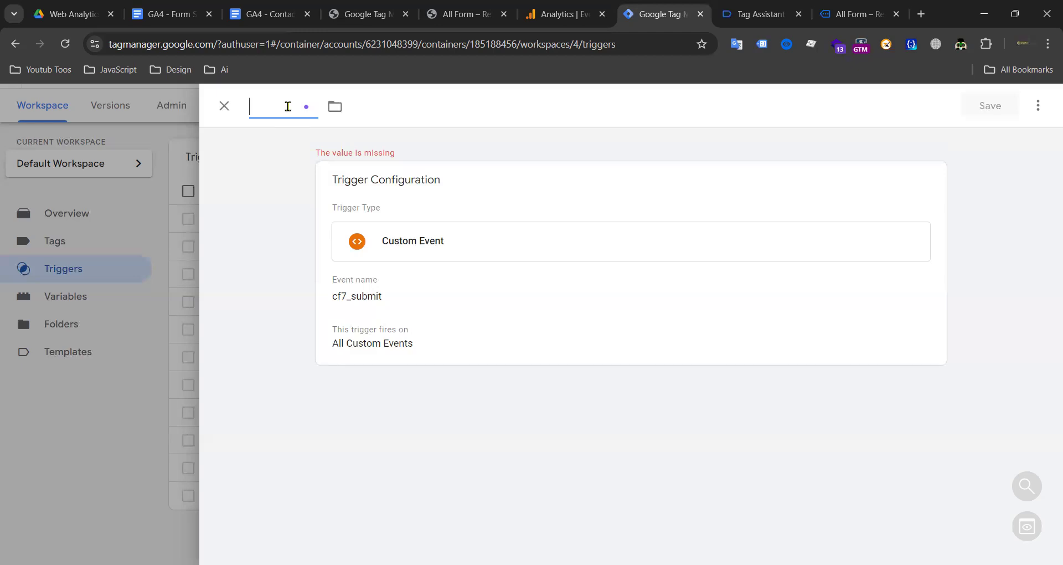
pyautogui.press('super+v')
pyautogui.click(275, 105)
pyautogui.write('Con')
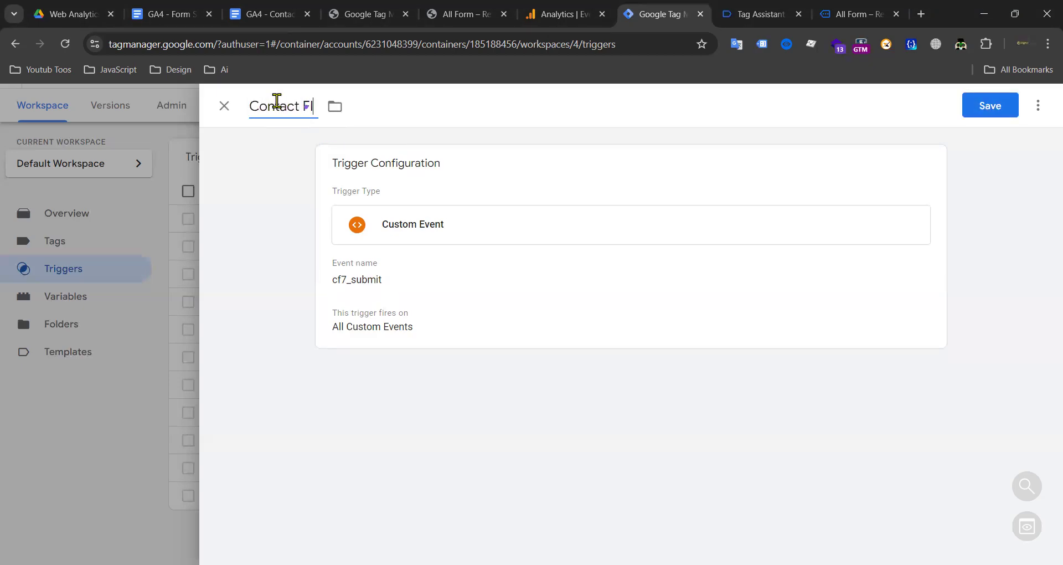
pyautogui.write('tact Form S')
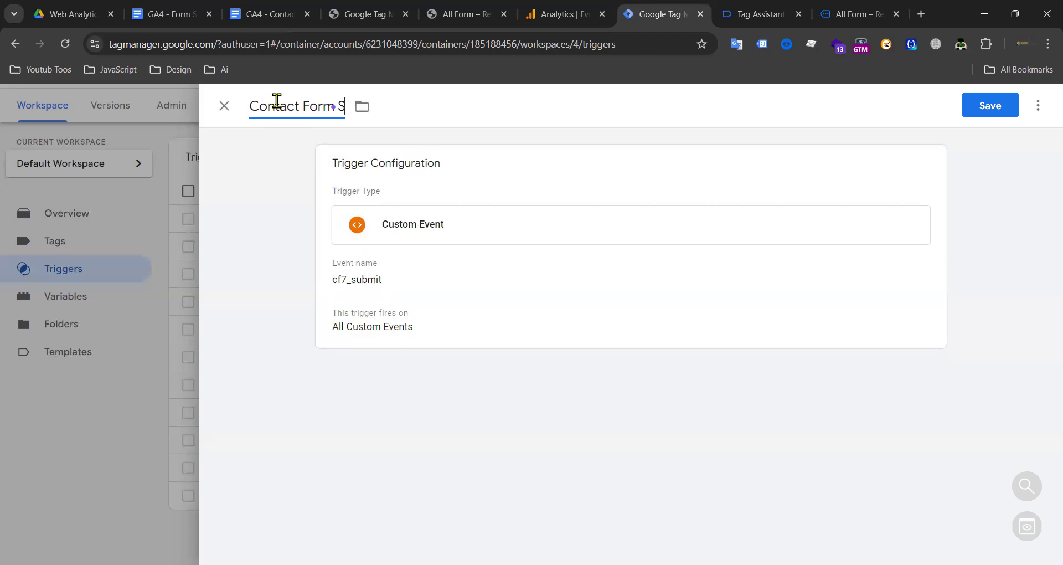
pyautogui.write('ubmit')
pyautogui.click(990, 106)
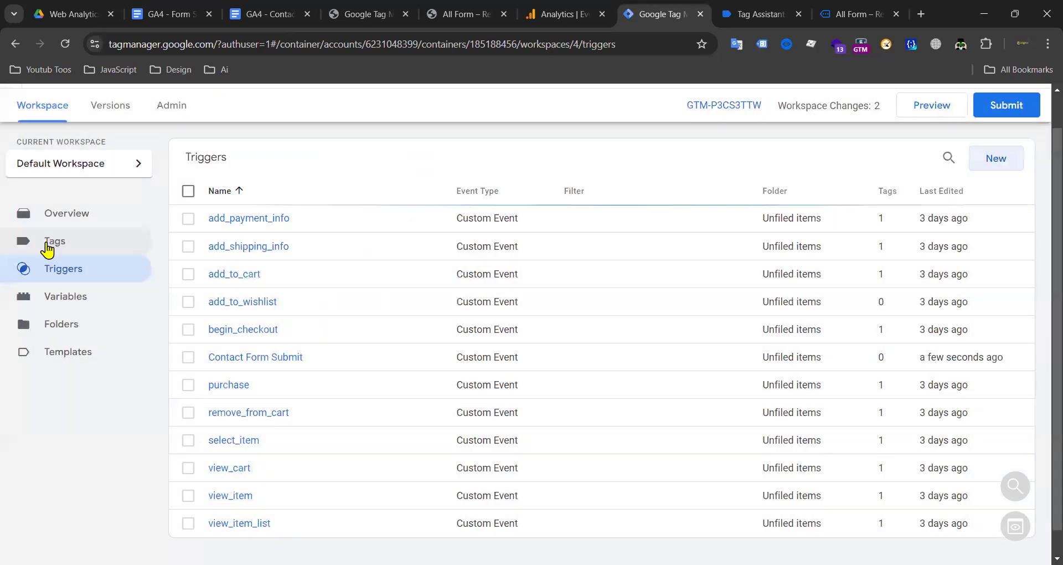
# Step: Open the list of tags in the Tag Manager workspace and look through it
pyautogui.click(47, 244)
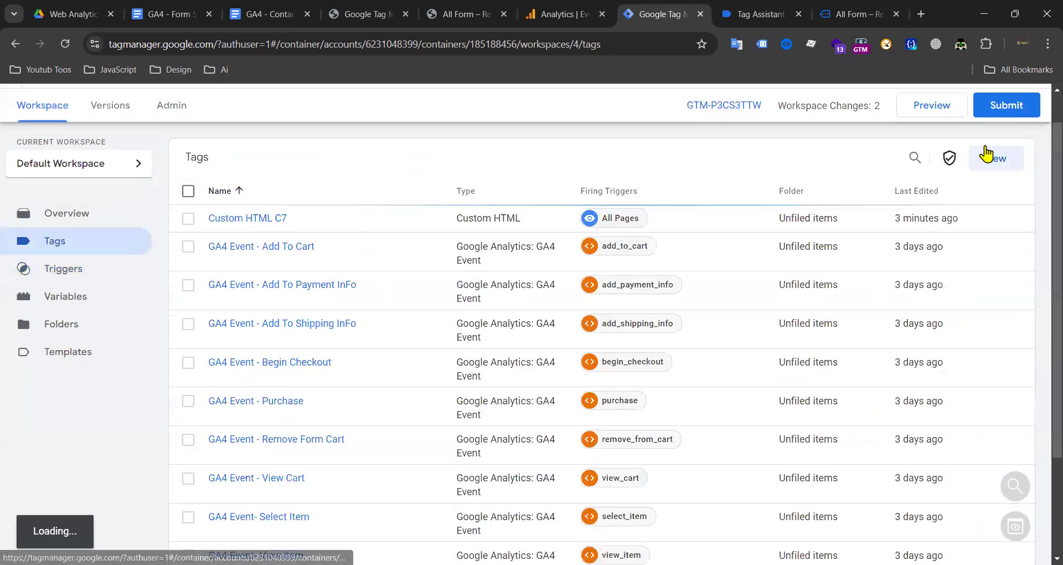
pyautogui.click(66, 265)
pyautogui.click(65, 247)
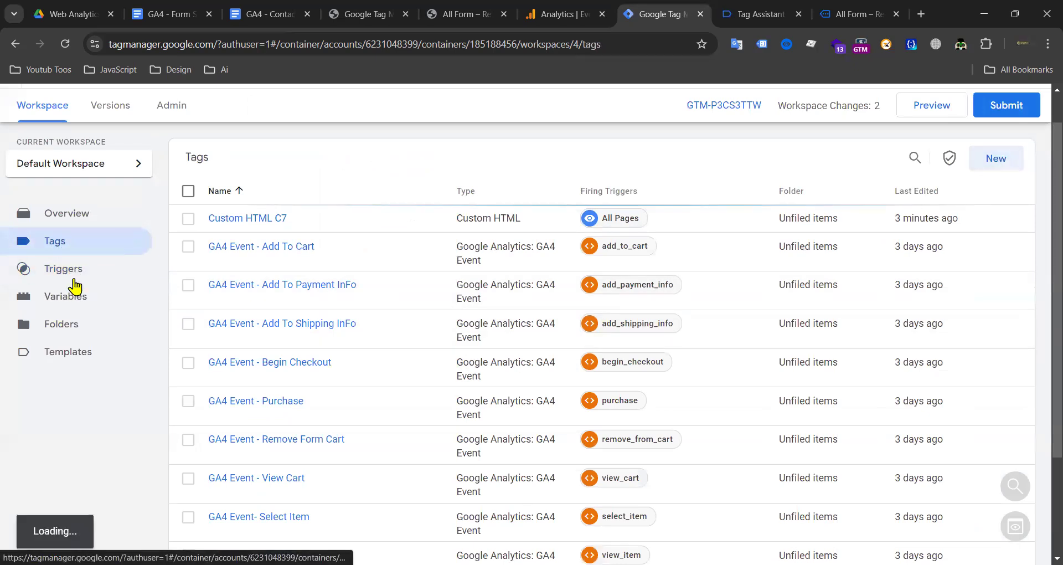
pyautogui.scroll(-4, 353, 288)
pyautogui.scroll(4, 352, 289)
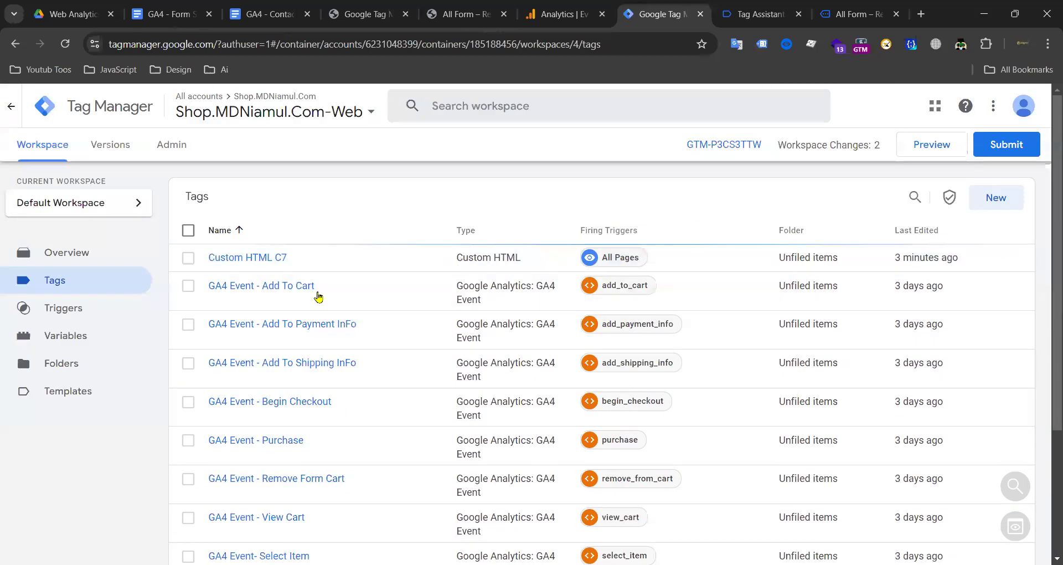
# Step: Examine the form fields in the inputs object of the cf7_submit data layer push in Tag Assistant
pyautogui.click(556, 14)
pyautogui.click(750, 10)
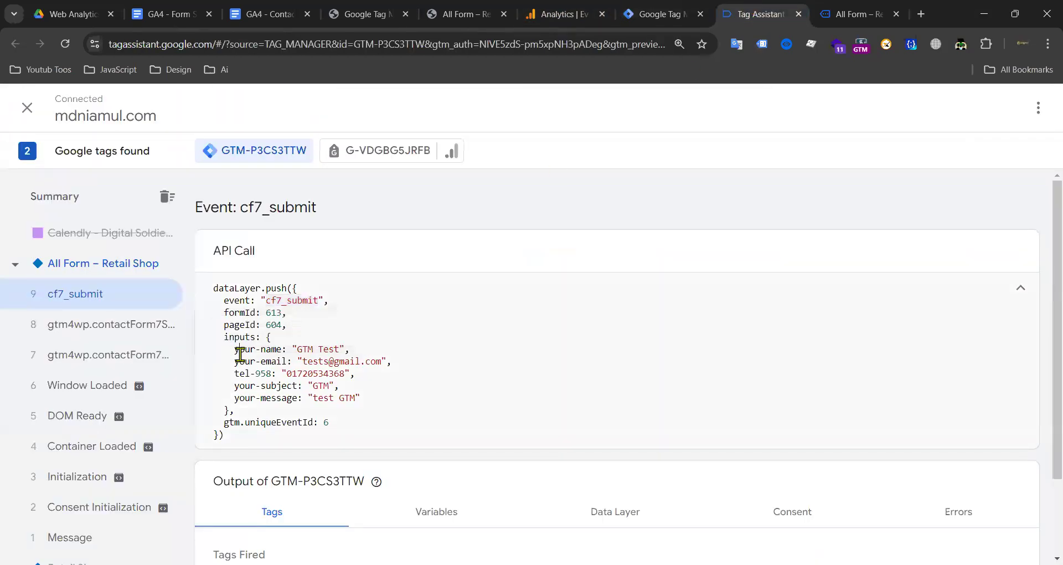
pyautogui.moveTo(221, 337); pyautogui.dragTo(356, 397)
pyautogui.click(297, 399)
pyautogui.moveTo(224, 337); pyautogui.dragTo(337, 431)
pyautogui.click(330, 376)
pyautogui.moveTo(224, 336); pyautogui.dragTo(391, 408)
pyautogui.click(391, 408)
pyautogui.moveTo(322, 393); pyautogui.dragTo(218, 340)
pyautogui.click(270, 361)
# Step: Create a new Google Analytics: GA4 Event tag in Tag Manager with the {{Ga4 Id}} variable as its Measurement ID
pyautogui.click(660, 14)
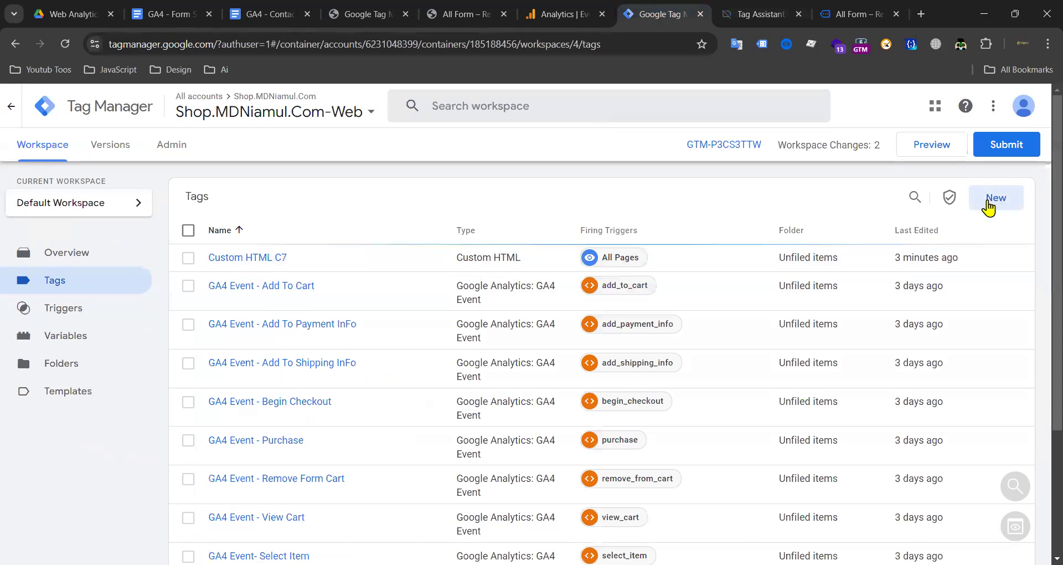
pyautogui.click(983, 199)
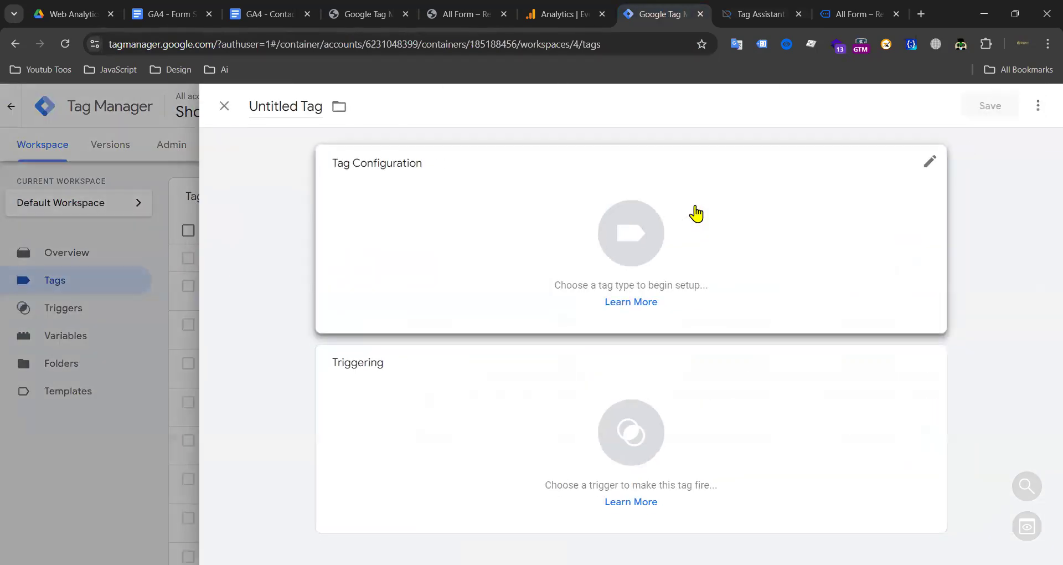
pyautogui.click(809, 298)
pyautogui.click(742, 237)
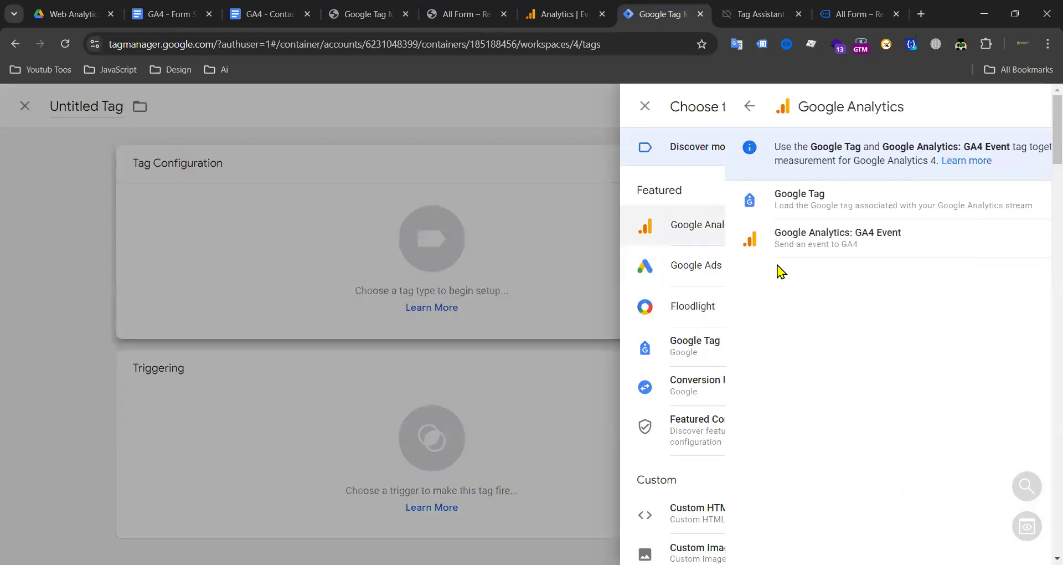
pyautogui.click(795, 251)
pyautogui.click(374, 309)
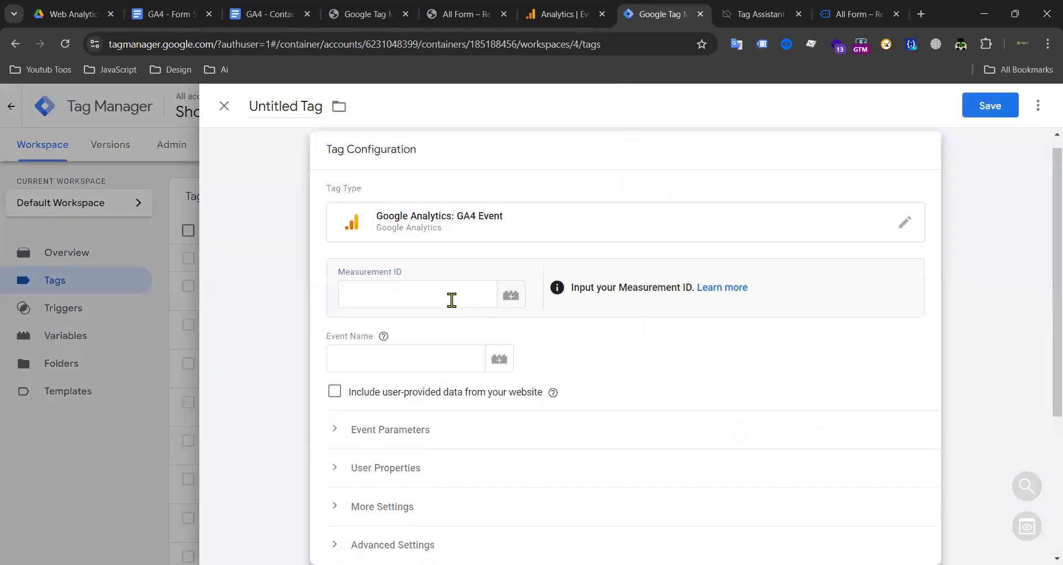
pyautogui.click(410, 285)
pyautogui.write('{{ga4')
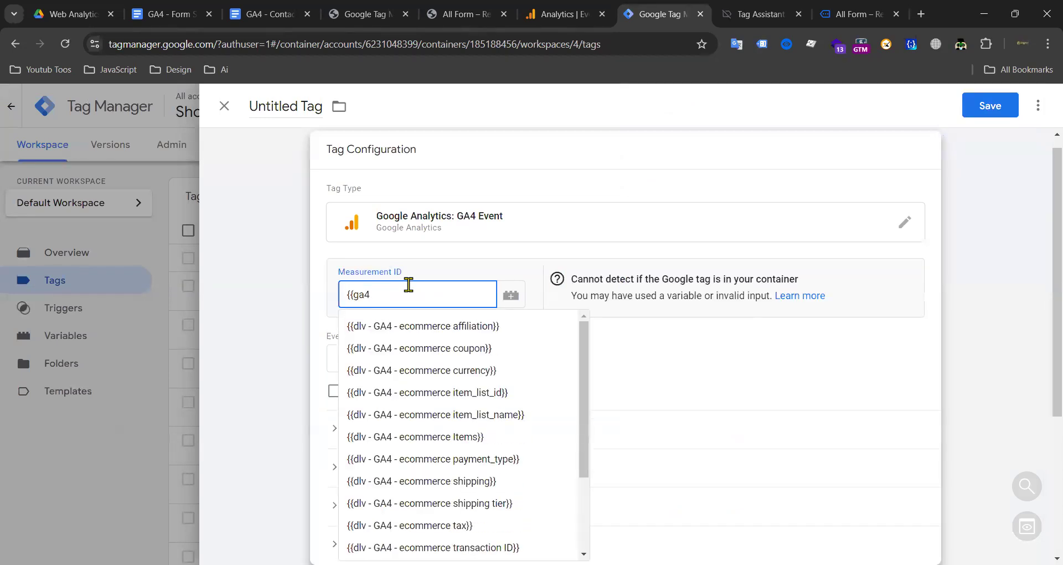
pyautogui.write(' id')
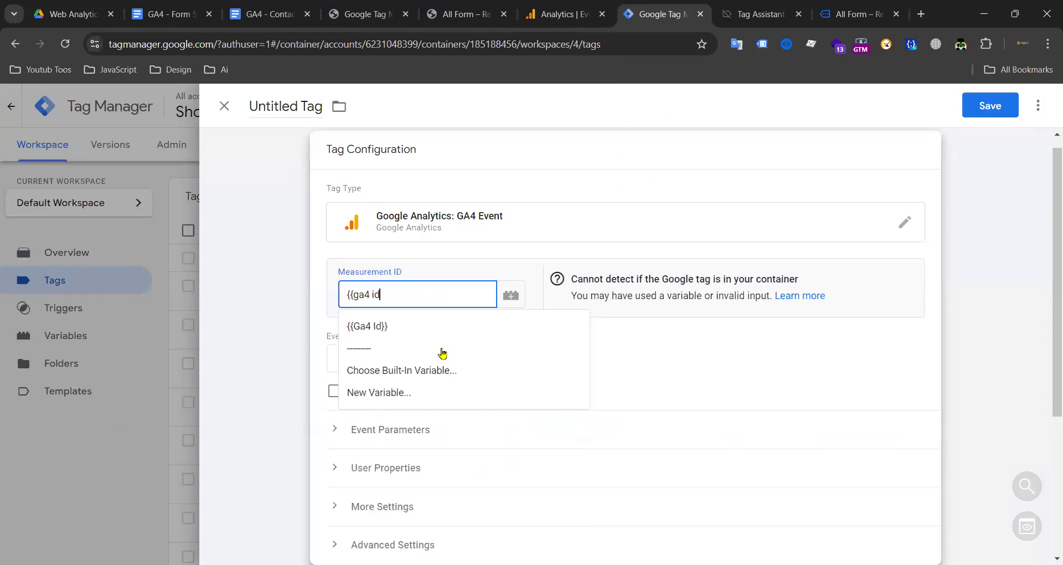
pyautogui.click(396, 327)
pyautogui.click(386, 355)
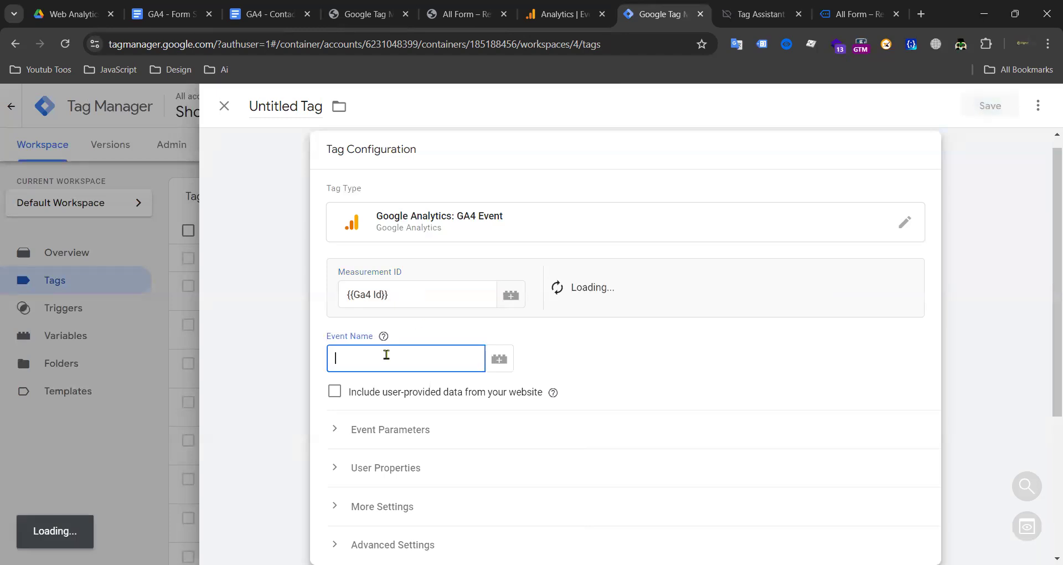
# Step: Look through the GA4 - Form Submission Tracking document, including its list of form tracking setups
pyautogui.click(272, 14)
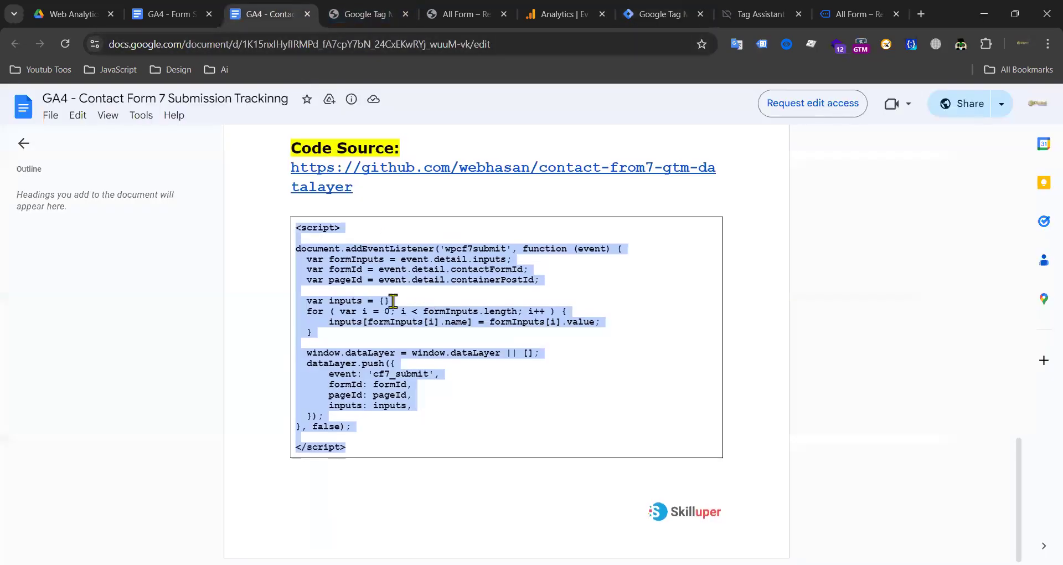
pyautogui.click(175, 14)
pyautogui.scroll(20, 494, 330)
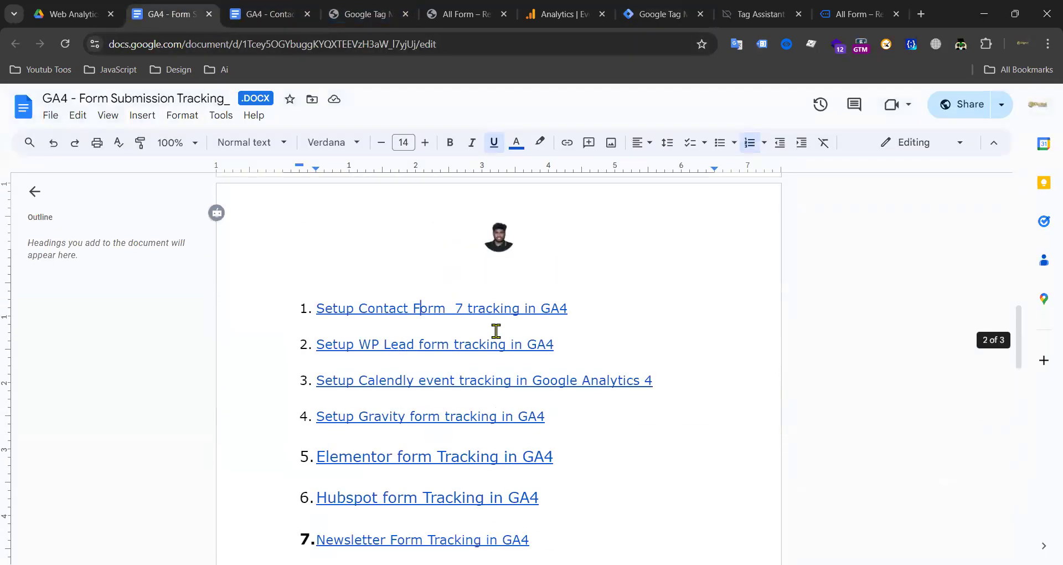
pyautogui.scroll(-20, 509, 332)
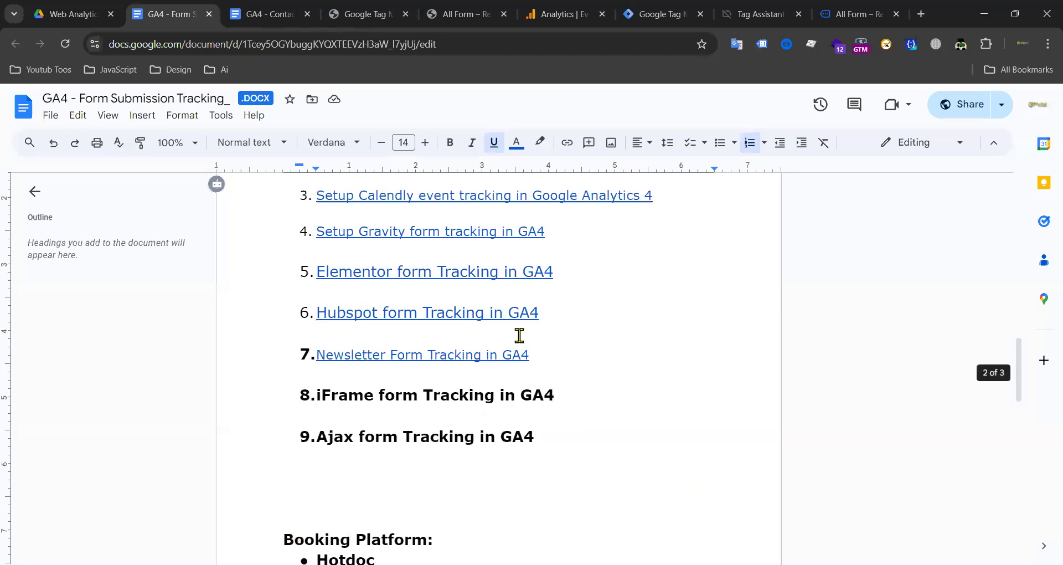
pyautogui.scroll(8, 510, 349)
pyautogui.scroll(12, 511, 349)
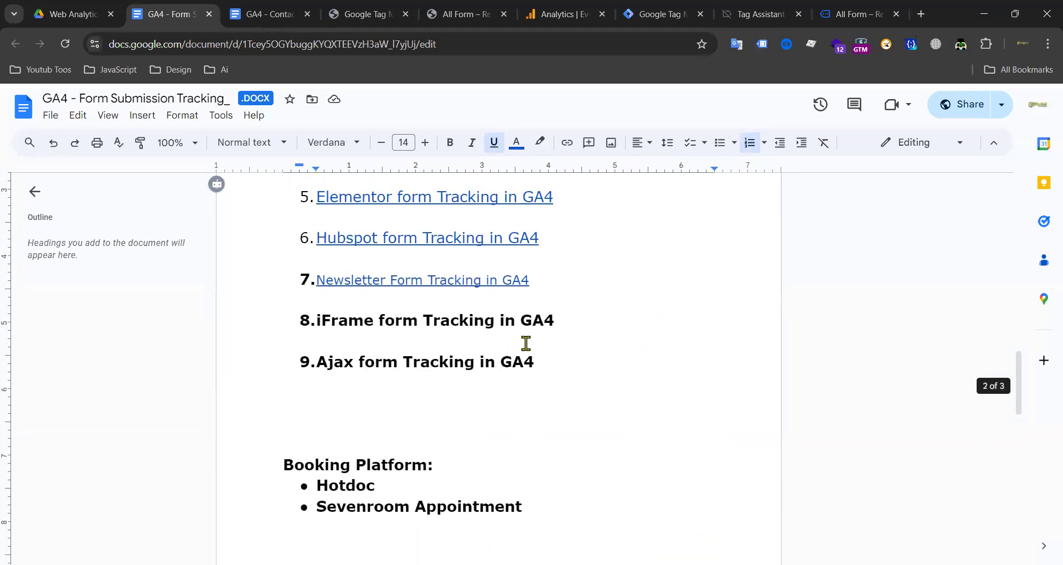
pyautogui.scroll(2, 696, 228)
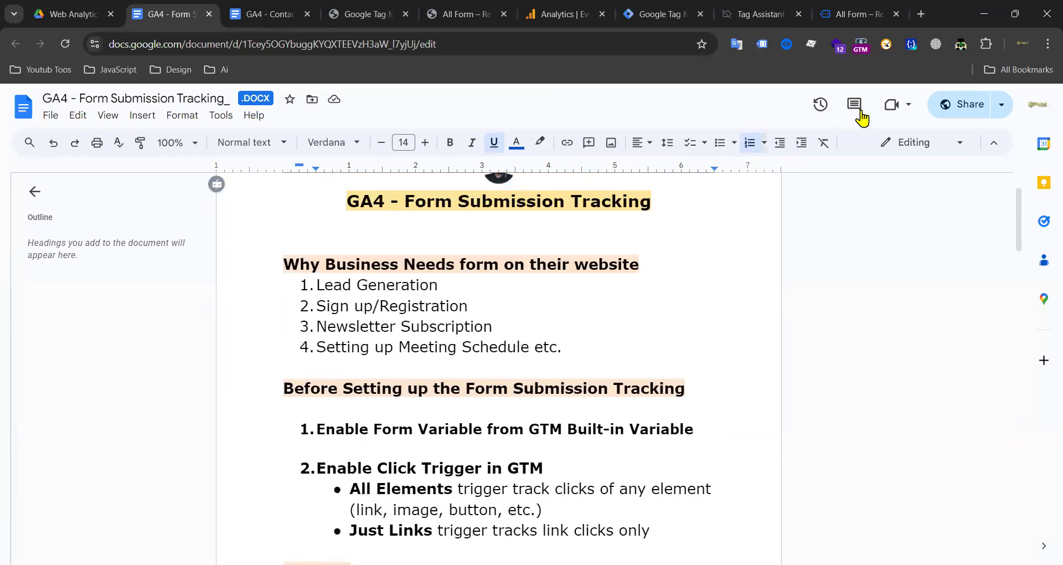
# Step: Search Google for "generated lead" in a new browser tab and look over the results
pyautogui.click(929, 14)
pyautogui.write('Ge')
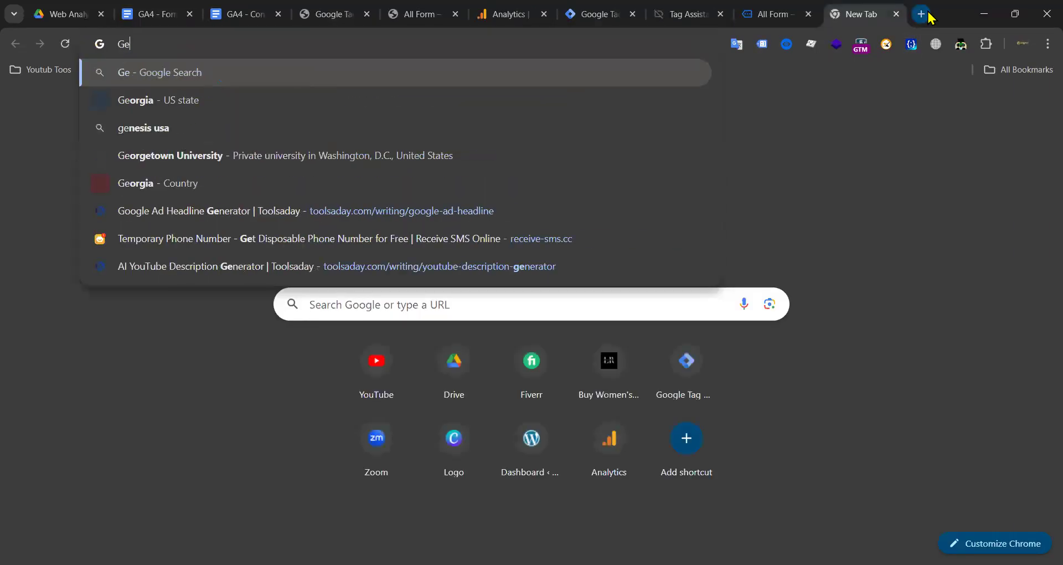
pyautogui.press('BackSpace')
pyautogui.press('BackSpace')
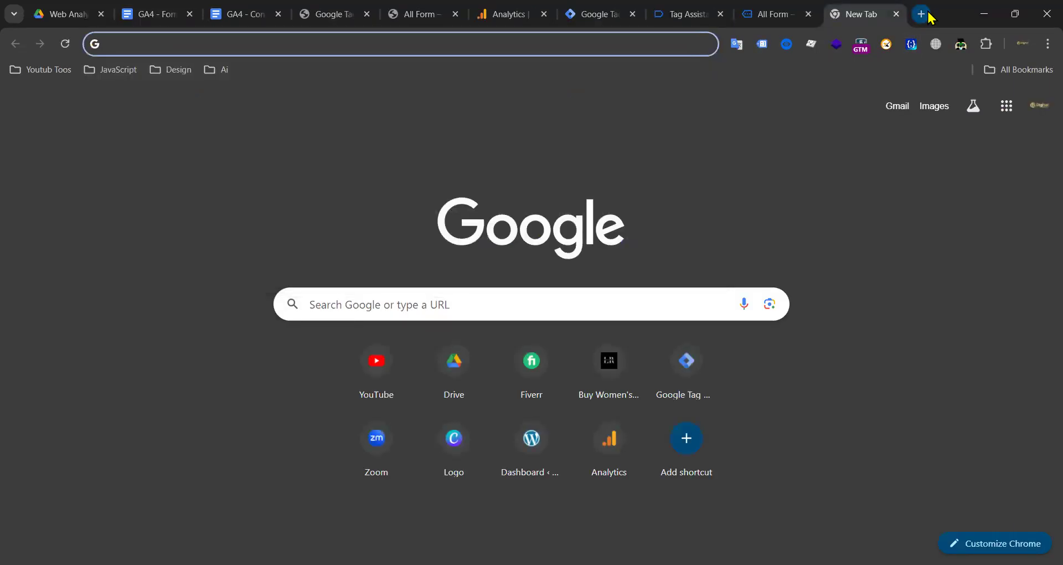
pyautogui.write('gen')
pyautogui.write('ar')
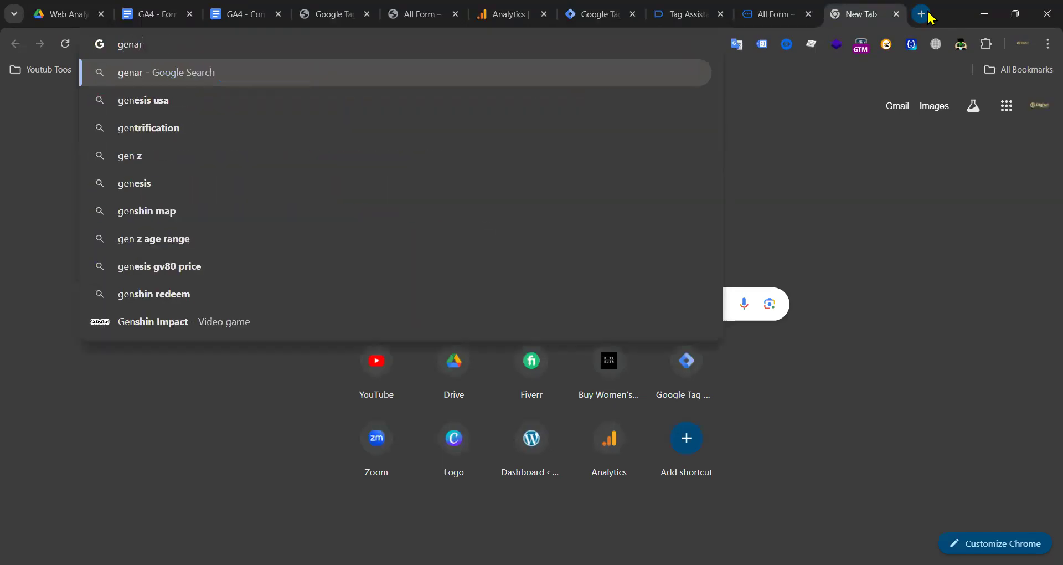
pyautogui.write('eted lead')
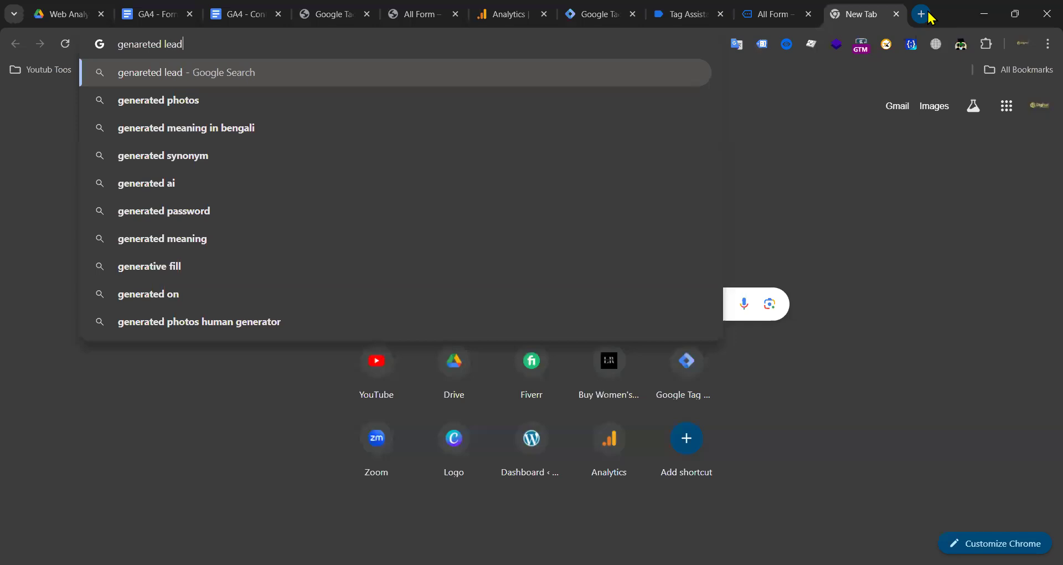
pyautogui.press('Return')
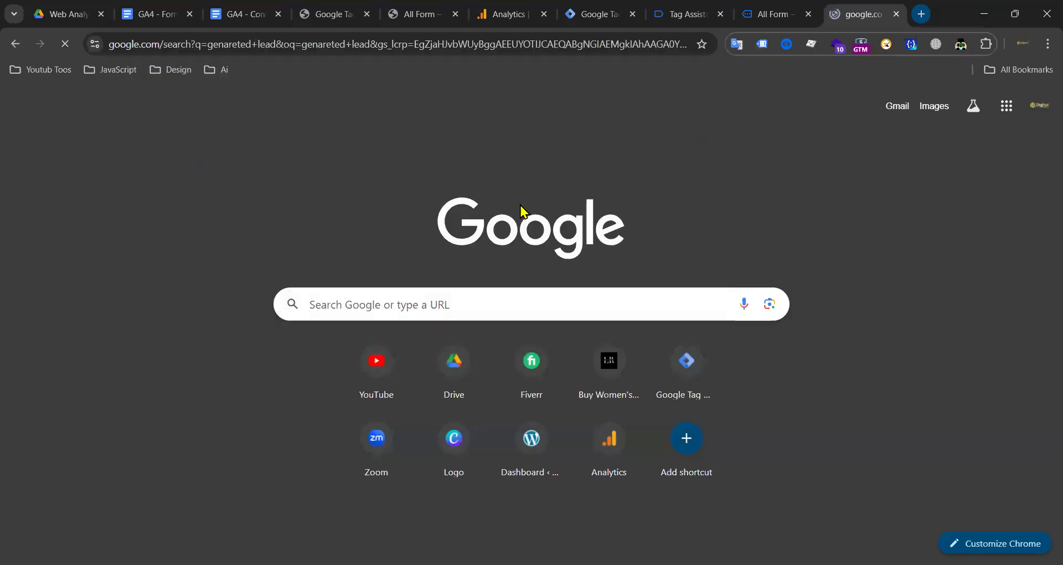
pyautogui.click(290, 242)
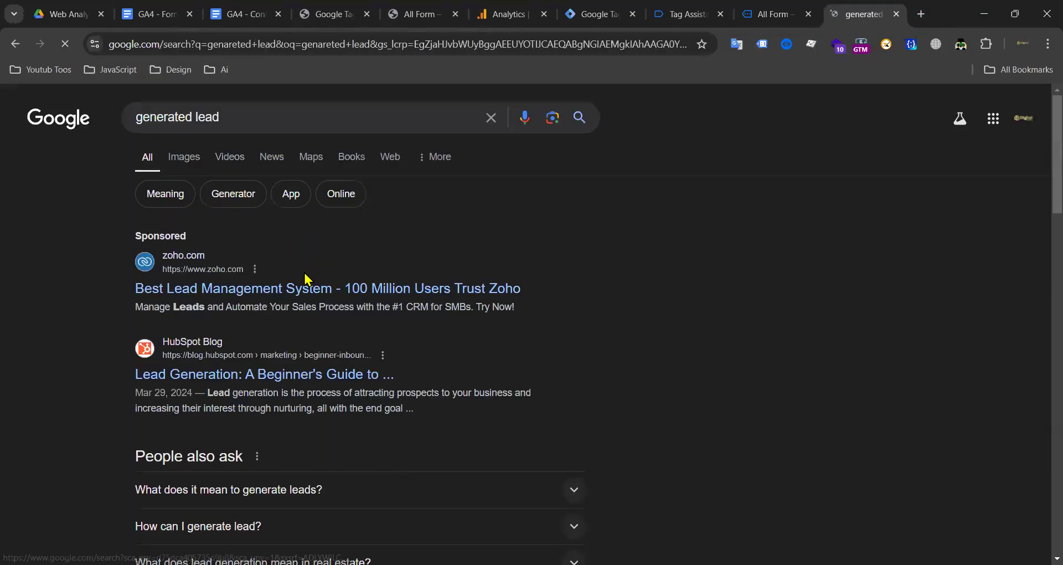
pyautogui.scroll(-5, 244, 367)
pyautogui.scroll(7, 260, 218)
# Step: Refine the Google search to "generated lead event Ga4" and look through the results
pyautogui.click(253, 113)
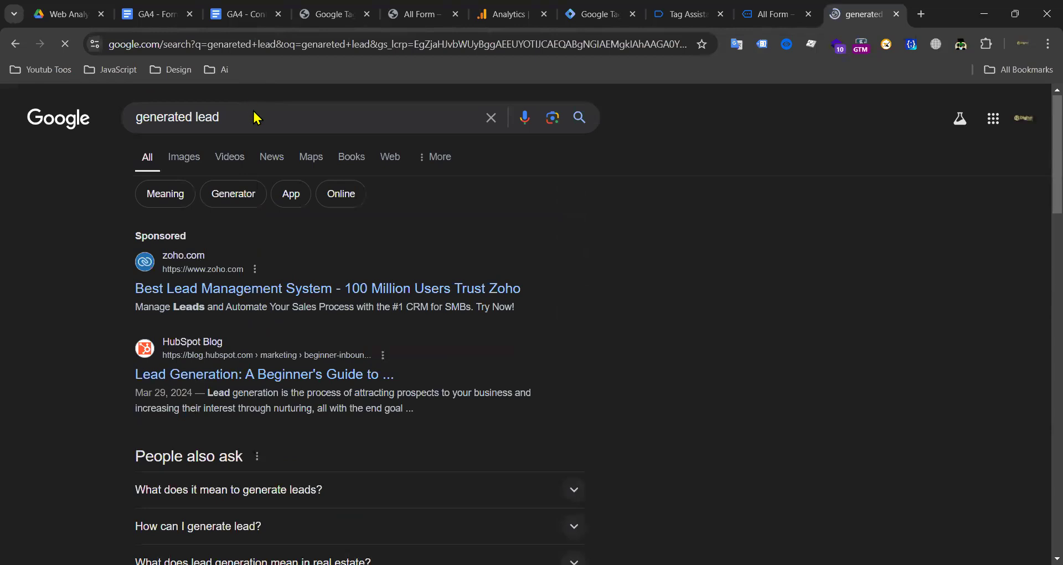
pyautogui.write('e')
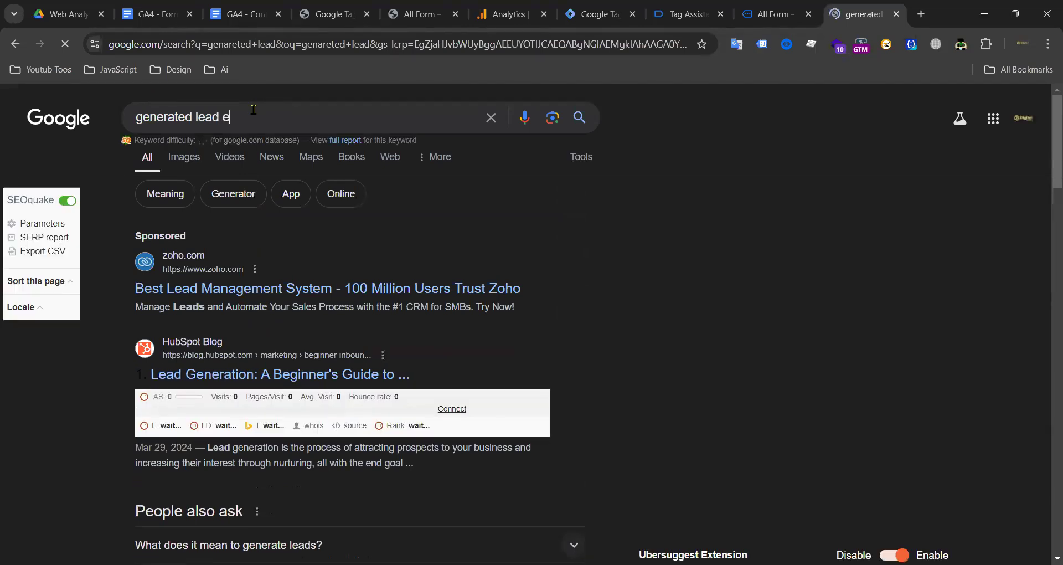
pyautogui.write('vent Ga4')
pyautogui.click(582, 119)
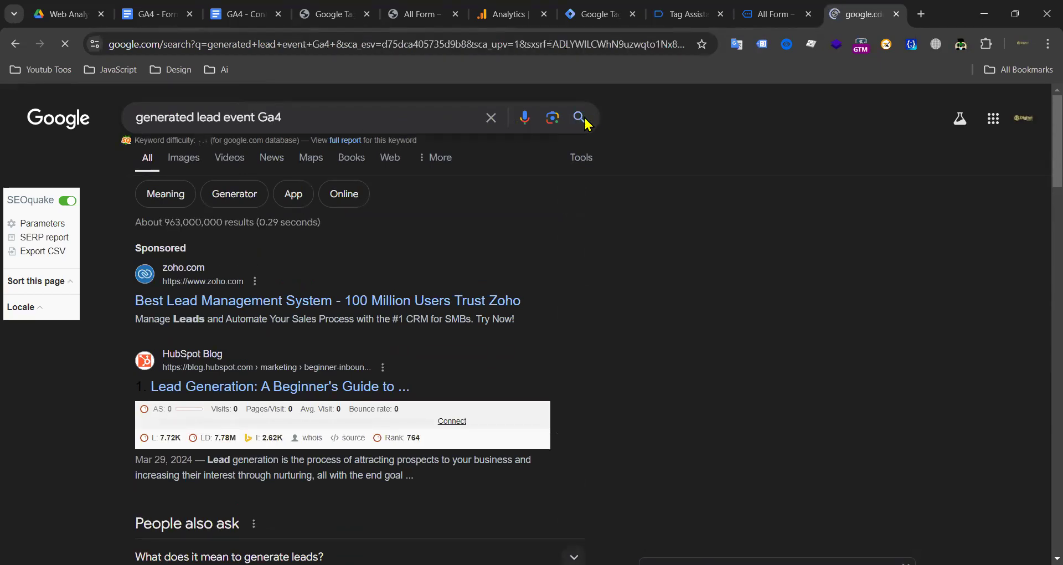
pyautogui.scroll(-12, 206, 253)
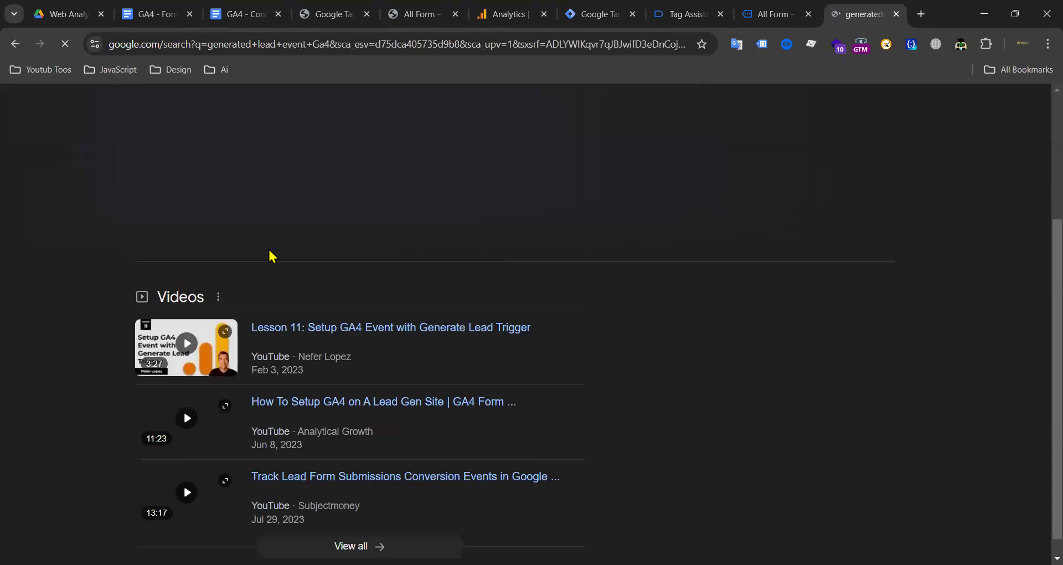
pyautogui.scroll(6, 154, 269)
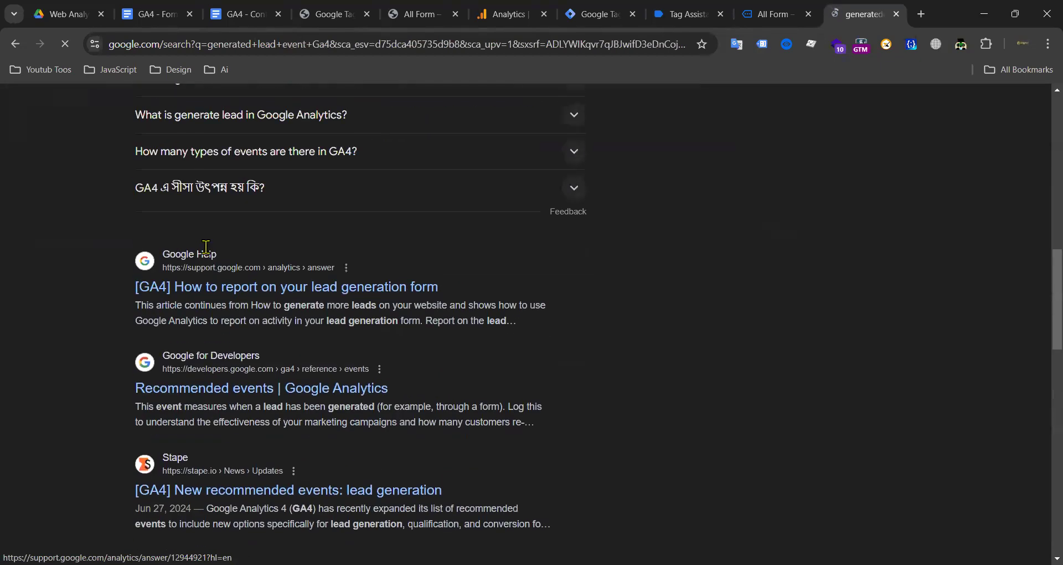
# Step: Open the Google Help result "[GA4] How to report on your lead generation form" and look through the article for the lead event
pyautogui.click(233, 289)
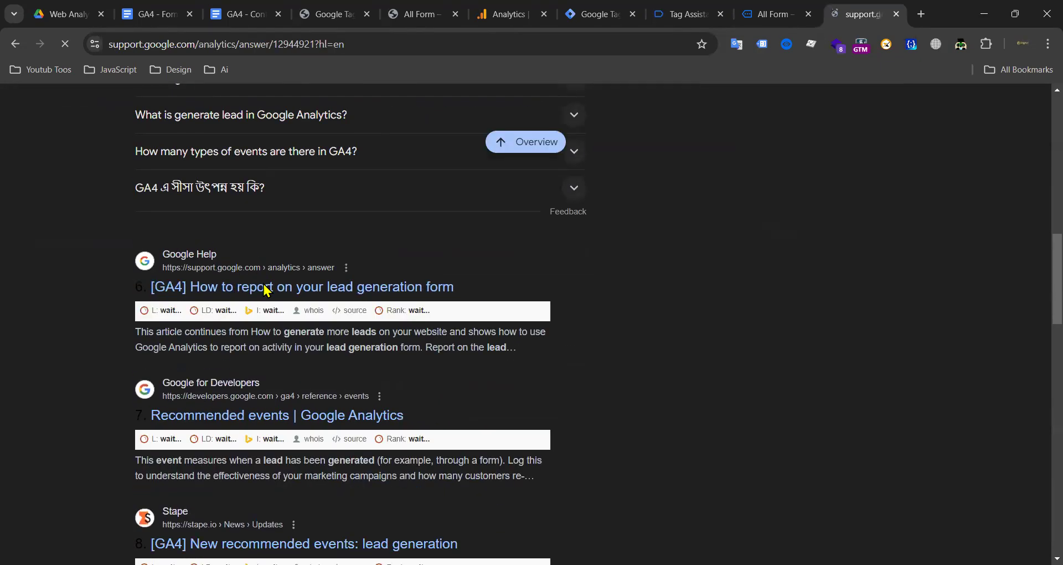
pyautogui.scroll(-15, 404, 246)
pyautogui.scroll(20, 308, 243)
pyautogui.scroll(-10, 430, 266)
pyautogui.scroll(-15, 431, 267)
pyautogui.scroll(5, 264, 299)
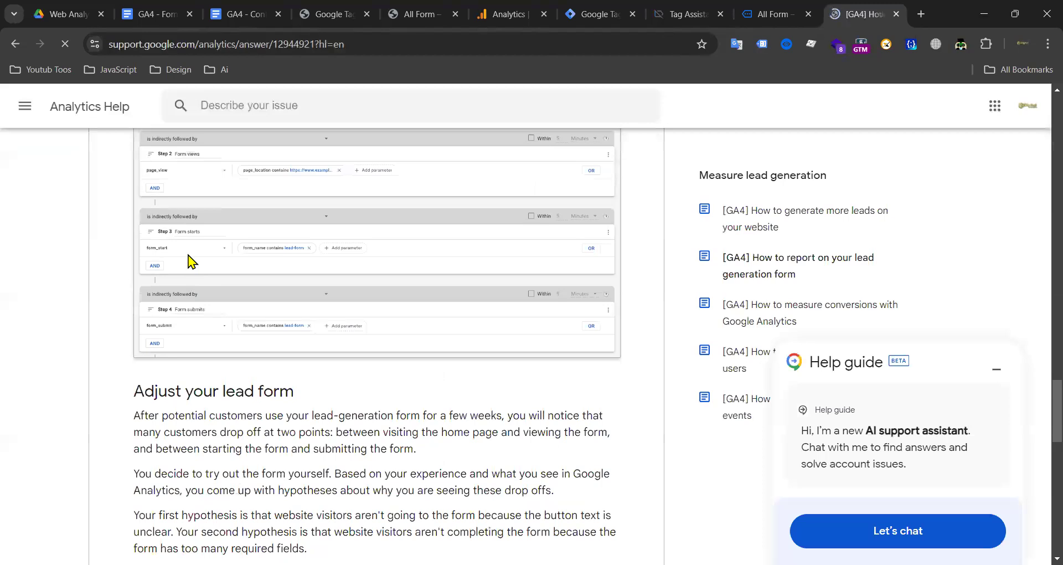
pyautogui.scroll(-10, 189, 260)
pyautogui.scroll(5, 273, 261)
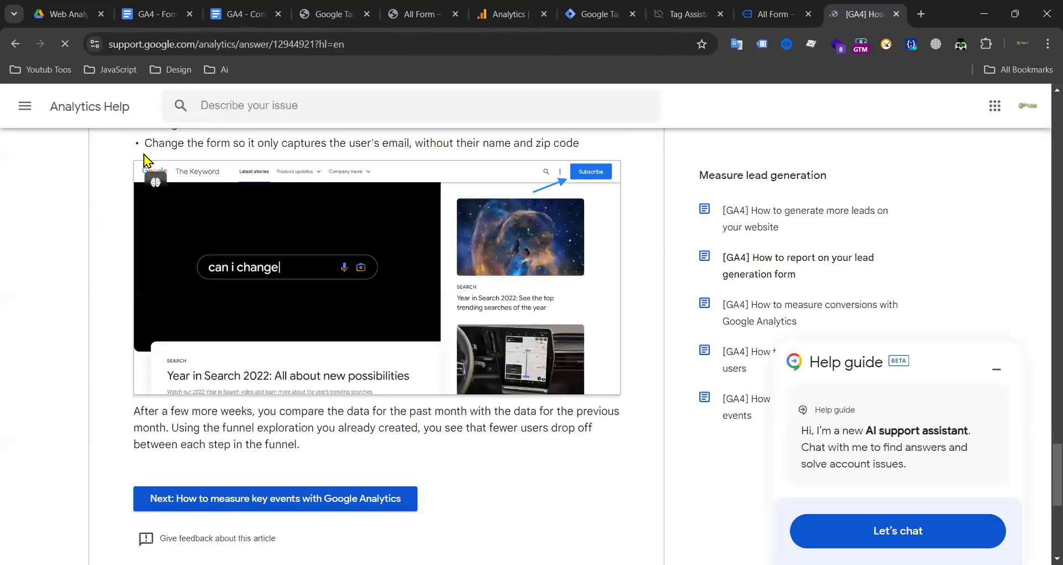
# Step: Return to the search results and look through the Analytics Help article "[UA→GA4] Measure lead generation"
pyautogui.click(15, 43)
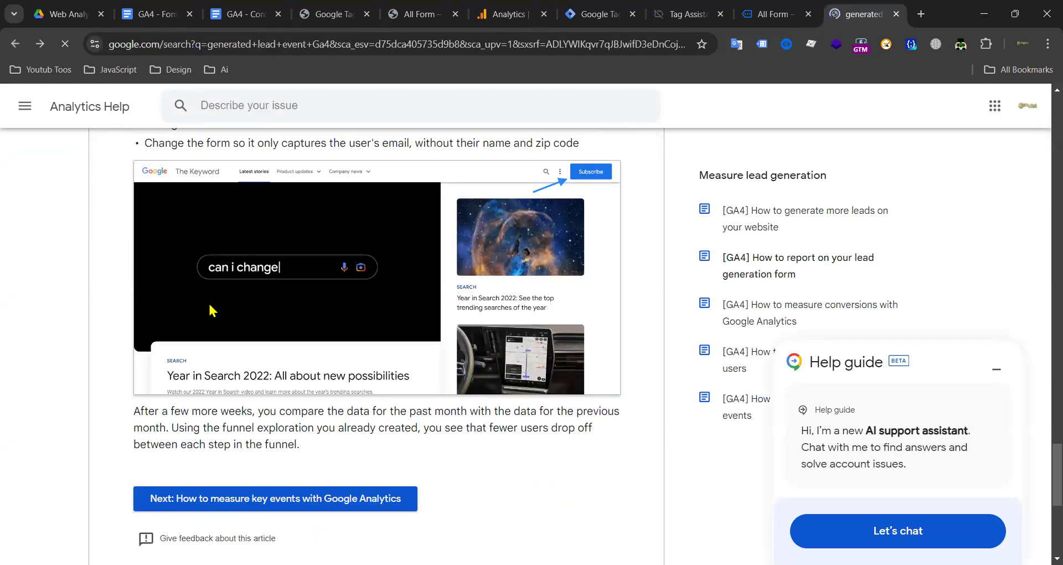
pyautogui.scroll(-15, 232, 288)
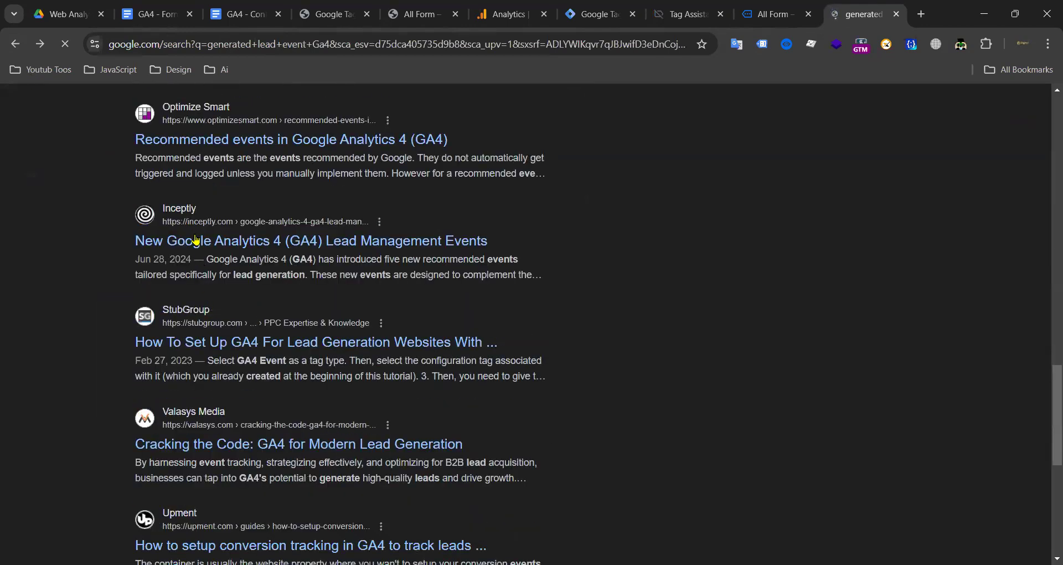
pyautogui.scroll(-8, 233, 288)
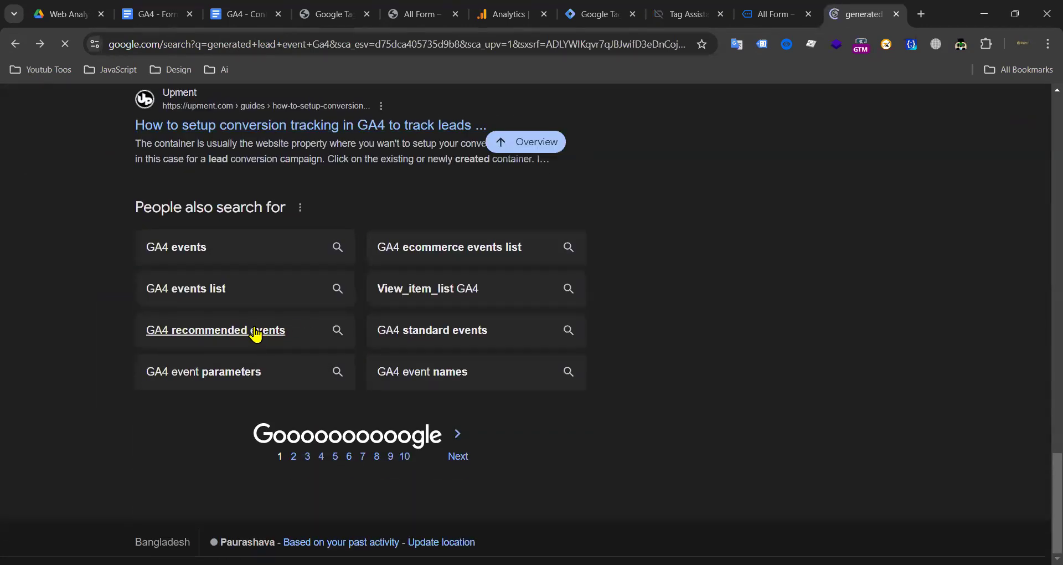
pyautogui.scroll(13, 256, 334)
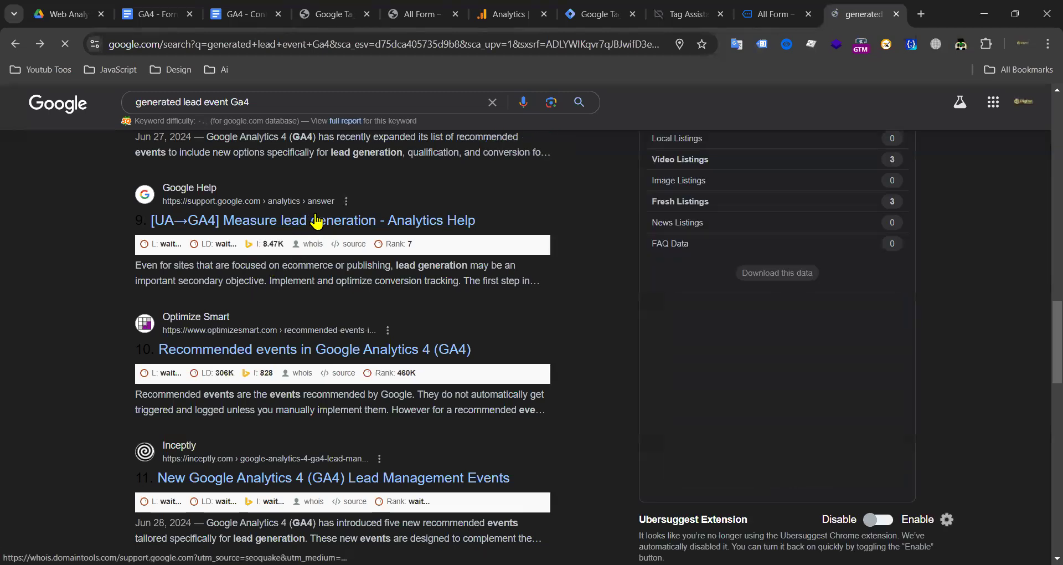
pyautogui.click(317, 222)
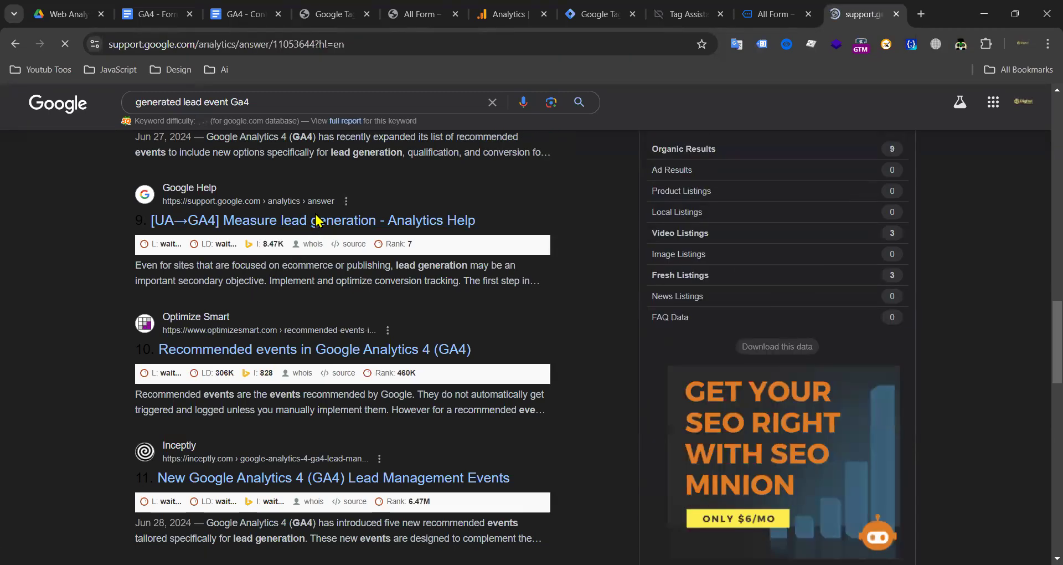
pyautogui.scroll(-20, 360, 320)
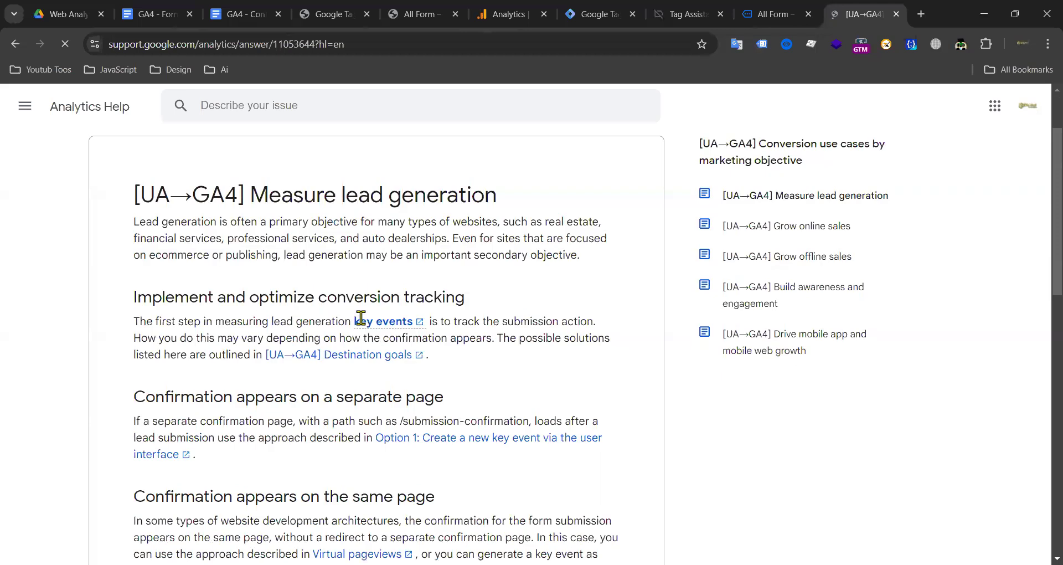
pyautogui.scroll(20, 385, 303)
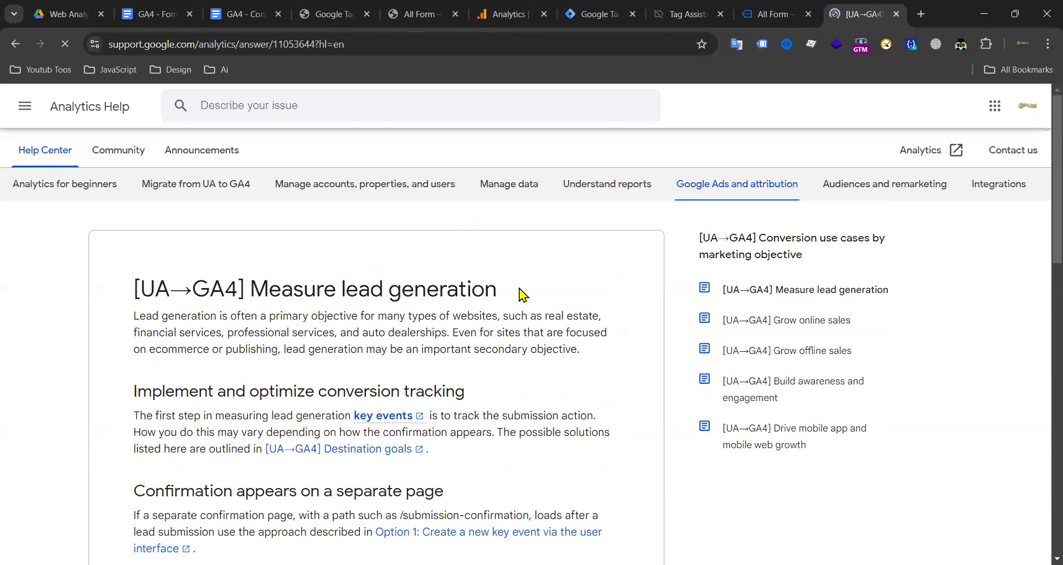
# Step: Recheck the GA4 - Form Submission Tracking document, and browse the Web Analytics Mastery course folder in Google Drive for related documents
pyautogui.click(232, 12)
pyautogui.click(158, 14)
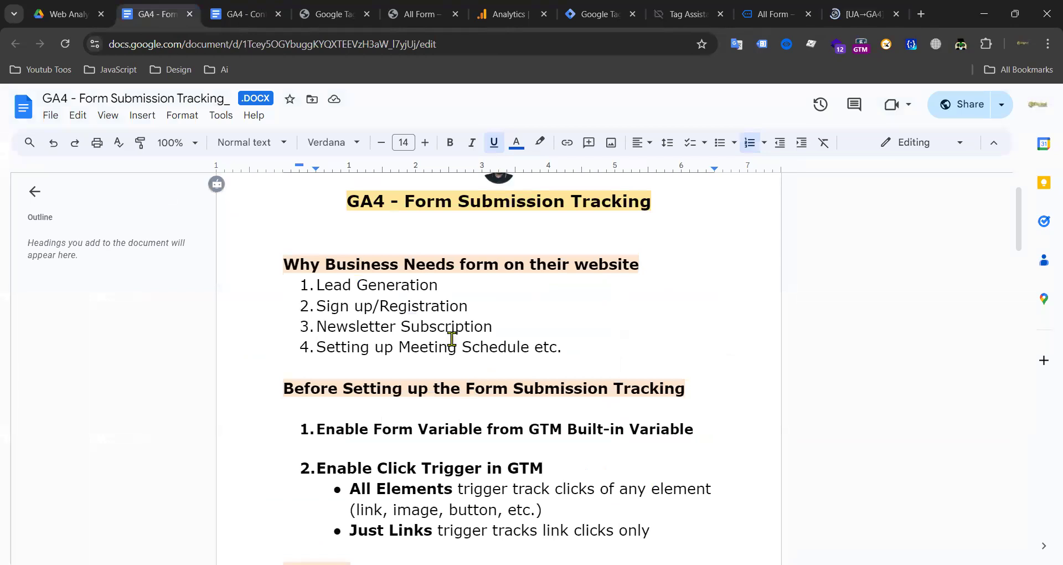
pyautogui.click(69, 14)
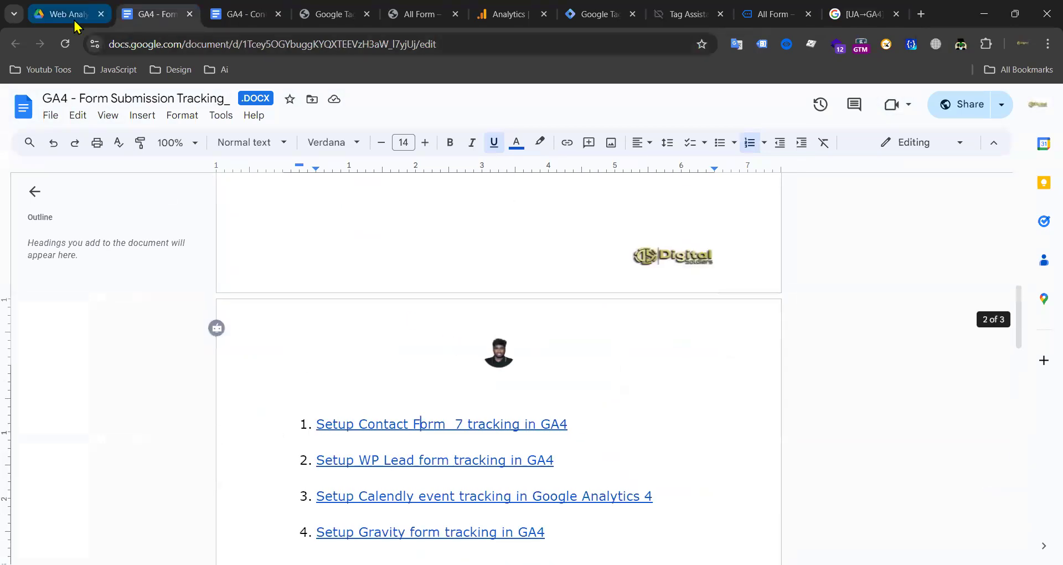
pyautogui.scroll(5, 688, 339)
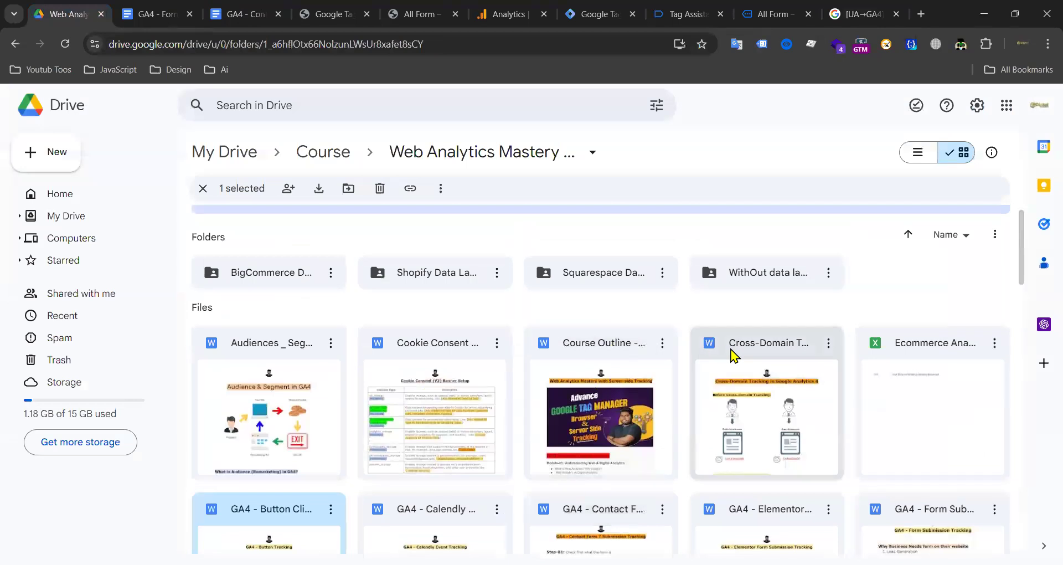
pyautogui.scroll(-3, 865, 371)
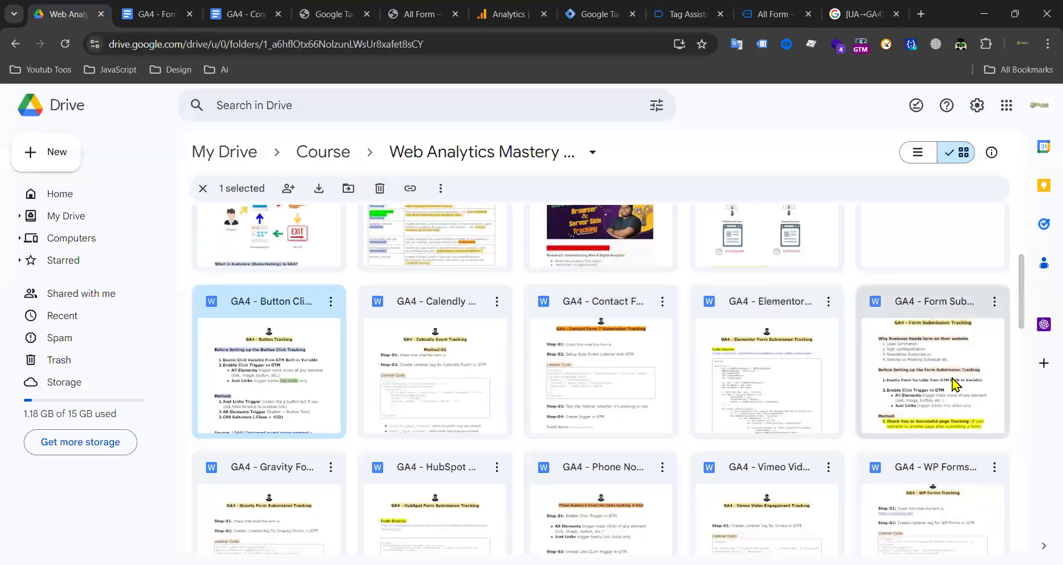
pyautogui.scroll(-4, 896, 372)
pyautogui.scroll(-3, 860, 371)
pyautogui.scroll(3, 864, 371)
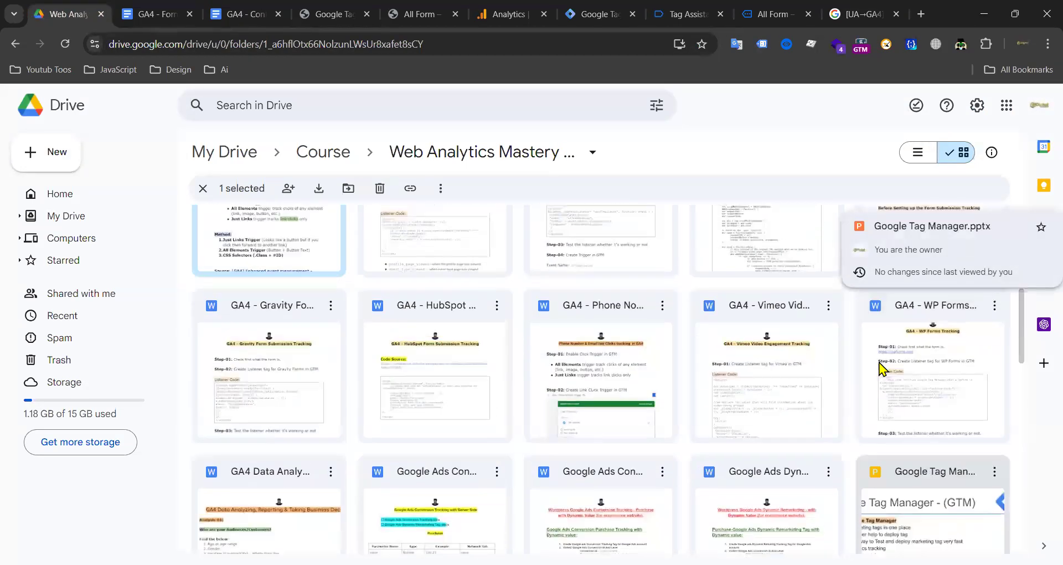
pyautogui.scroll(-3, 499, 373)
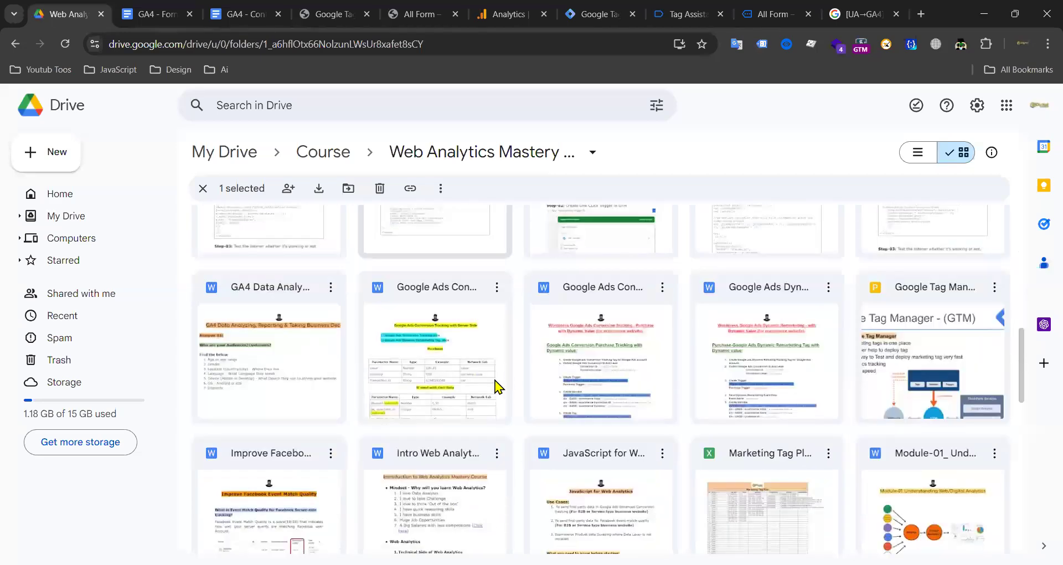
pyautogui.scroll(3, 433, 393)
pyautogui.scroll(3, 443, 389)
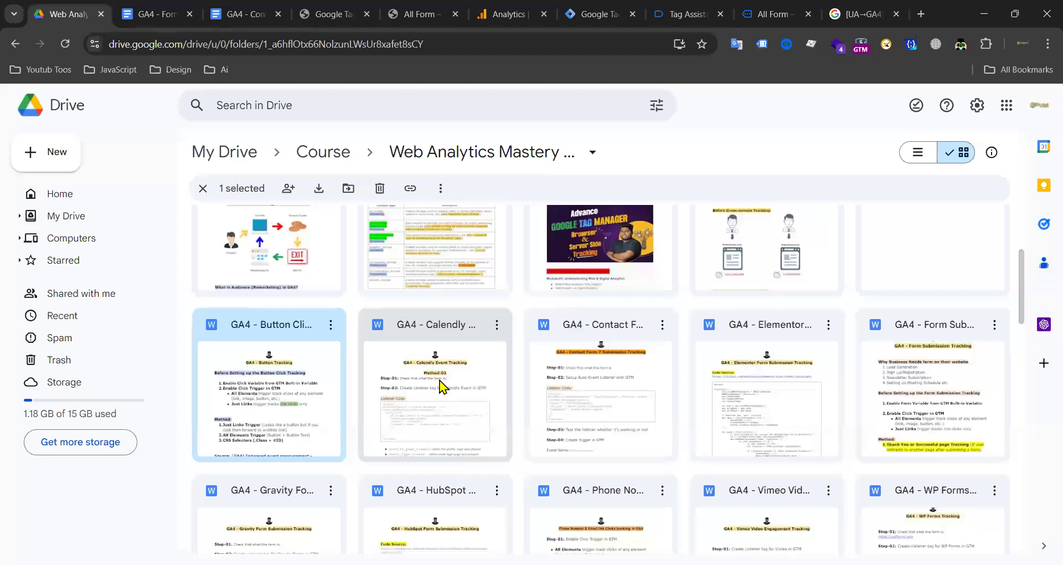
pyautogui.scroll(3, 454, 382)
pyautogui.scroll(-3, 825, 369)
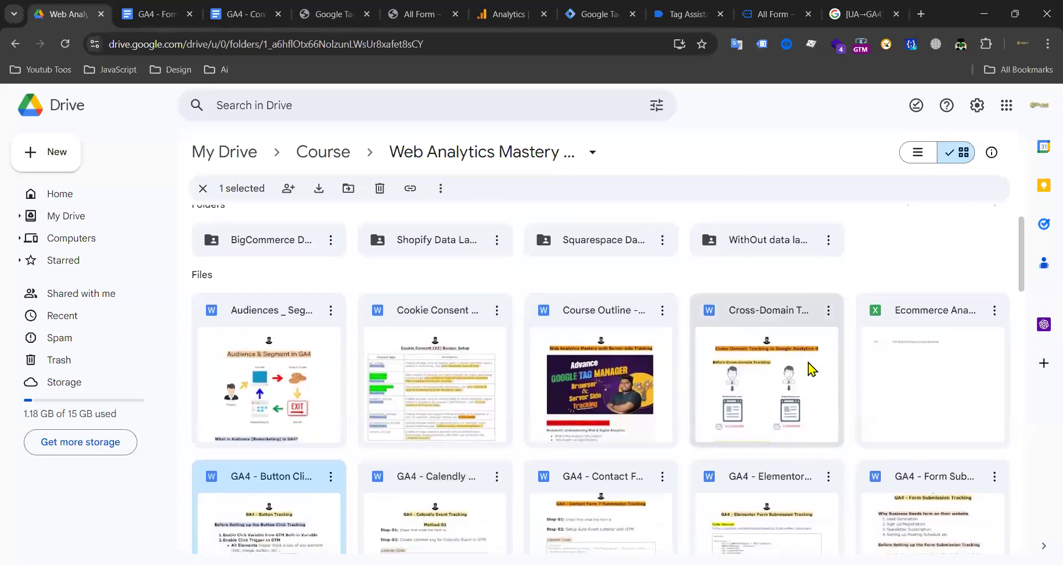
pyautogui.scroll(-3, 332, 382)
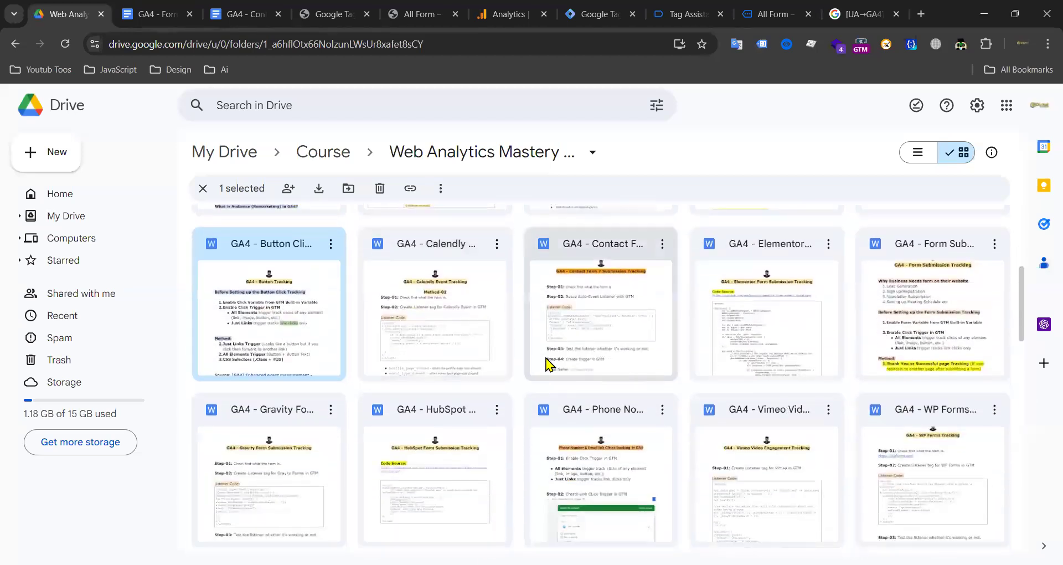
# Step: Open the GA4 - Button Click Tracking document from Drive and follow its source link to the Enhanced event measurement help article
pyautogui.doubleClick(283, 301)
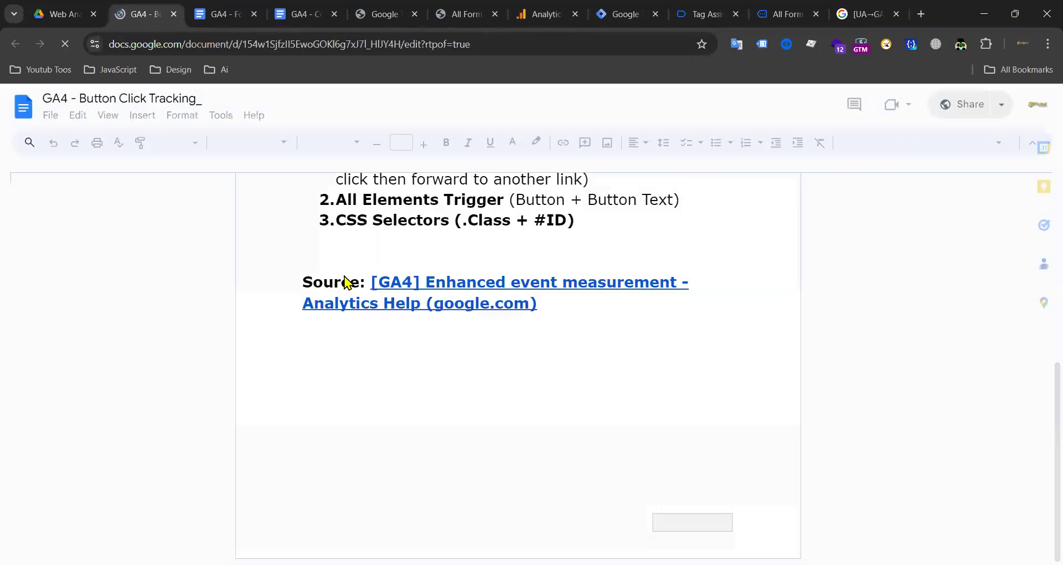
pyautogui.scroll(6, 405, 288)
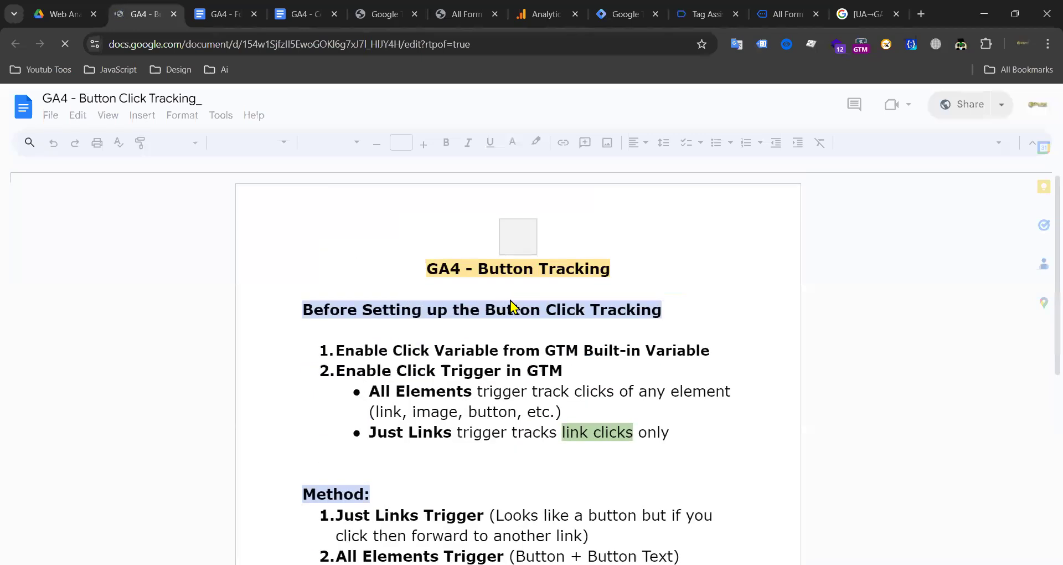
pyautogui.scroll(-3, 608, 335)
pyautogui.scroll(-3, 576, 382)
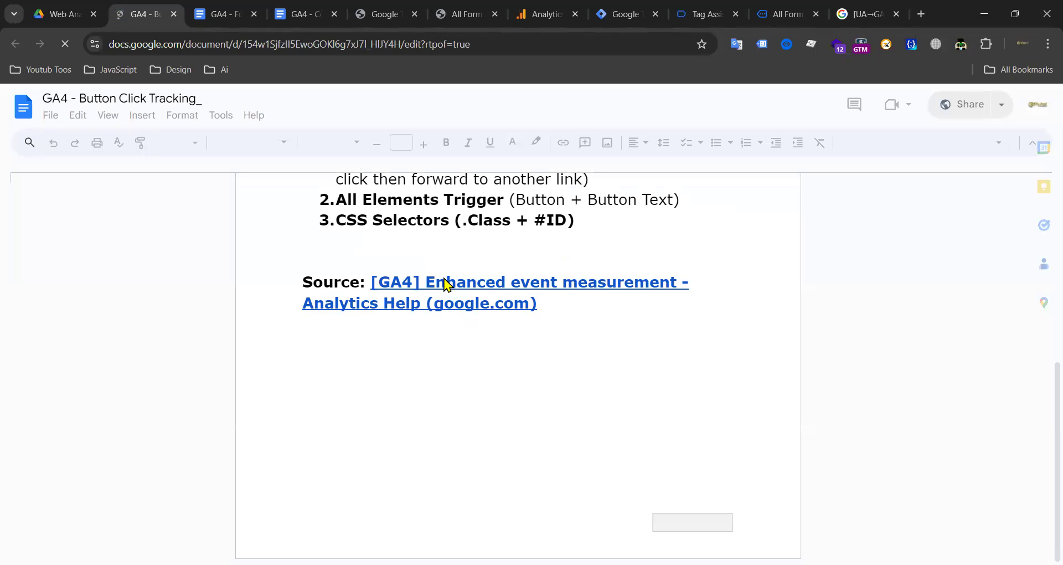
pyautogui.click(551, 283)
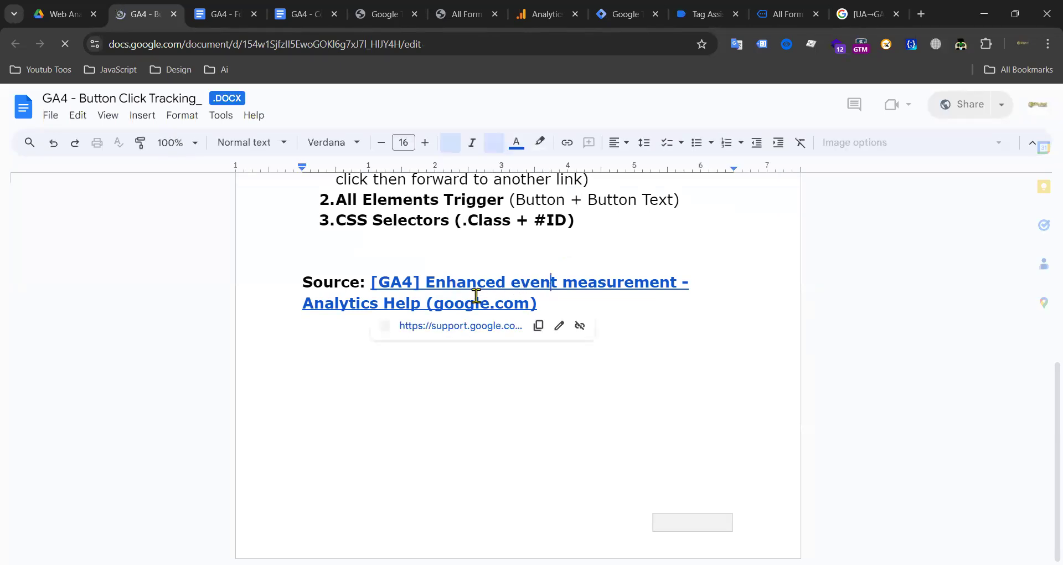
pyautogui.click(470, 331)
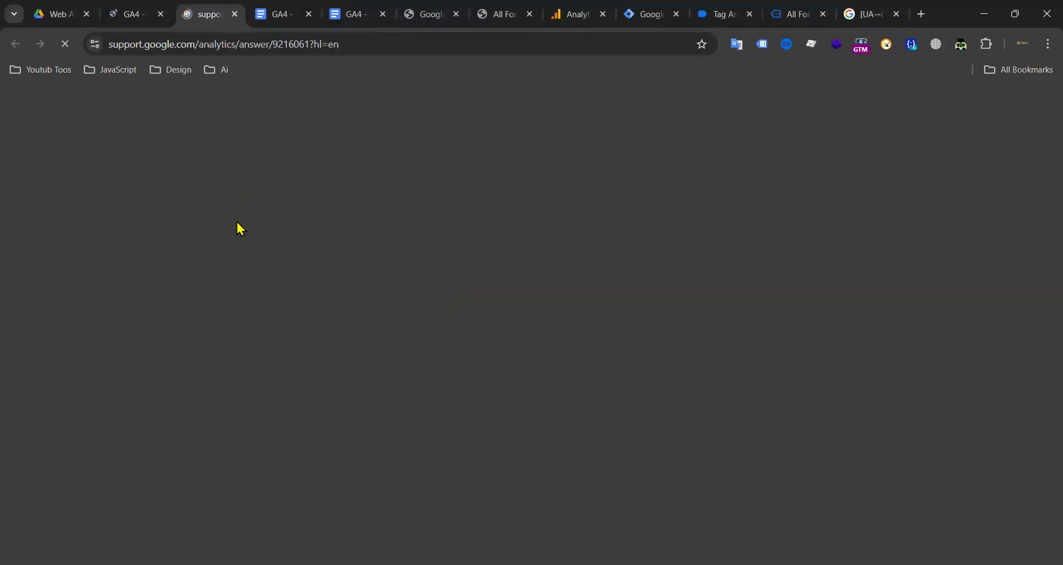
# Step: Look through the enhanced measurement events table in the Analytics Help article for a form or lead event name
pyautogui.scroll(-20, 284, 216)
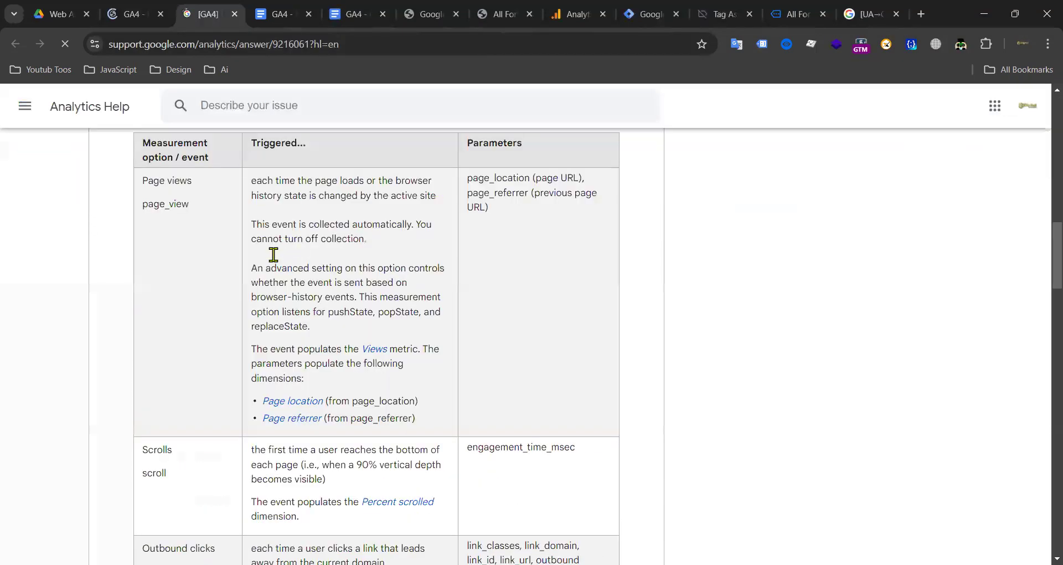
pyautogui.scroll(-10, 201, 274)
pyautogui.scroll(15, 320, 268)
pyautogui.scroll(3, 204, 277)
pyautogui.scroll(-3, 224, 294)
pyautogui.scroll(-6, 232, 289)
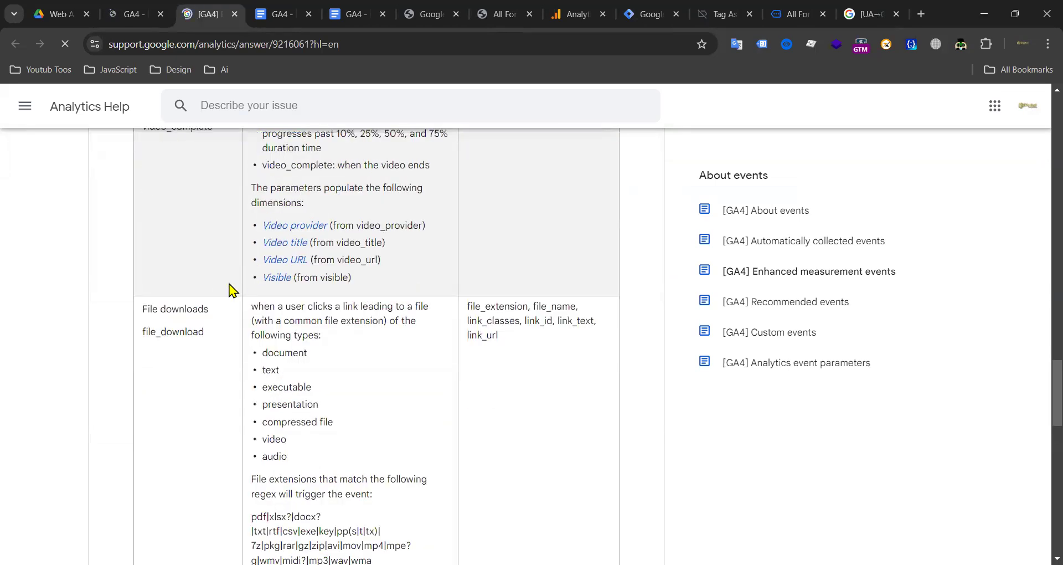
pyautogui.scroll(-6, 216, 286)
pyautogui.scroll(20, 217, 265)
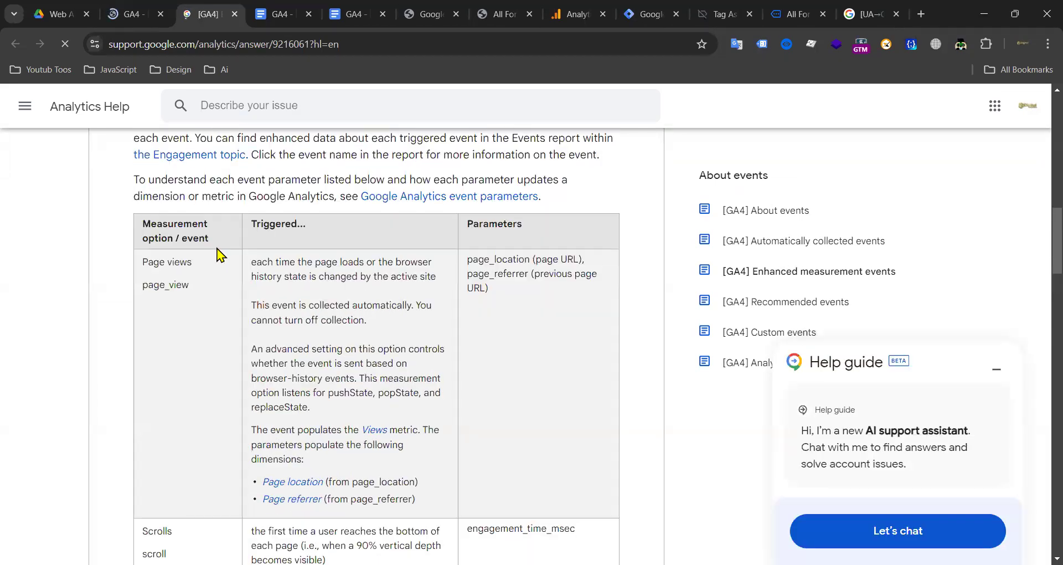
pyautogui.scroll(-3, 219, 285)
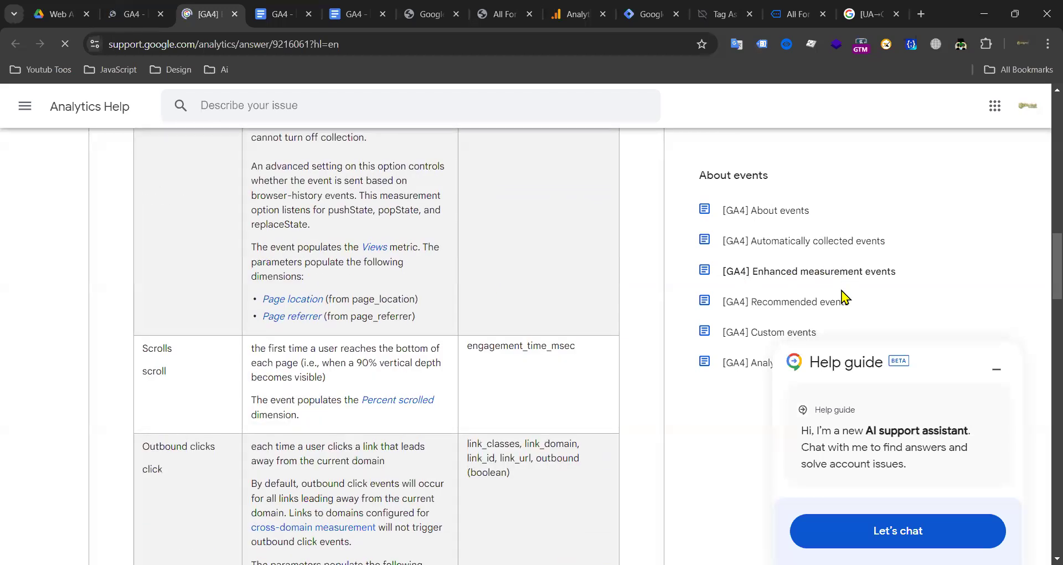
# Step: Copy generate_lead from the lead generation events in the [GA4] Recommended events article and paste it as the Tag Manager tag's event name
pyautogui.click(795, 302)
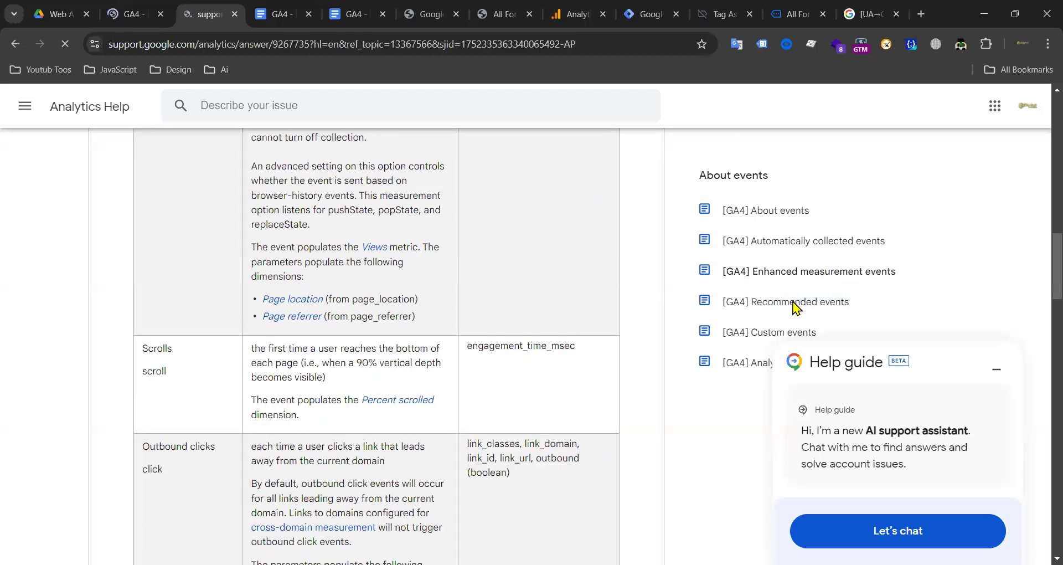
pyautogui.scroll(-20, 280, 269)
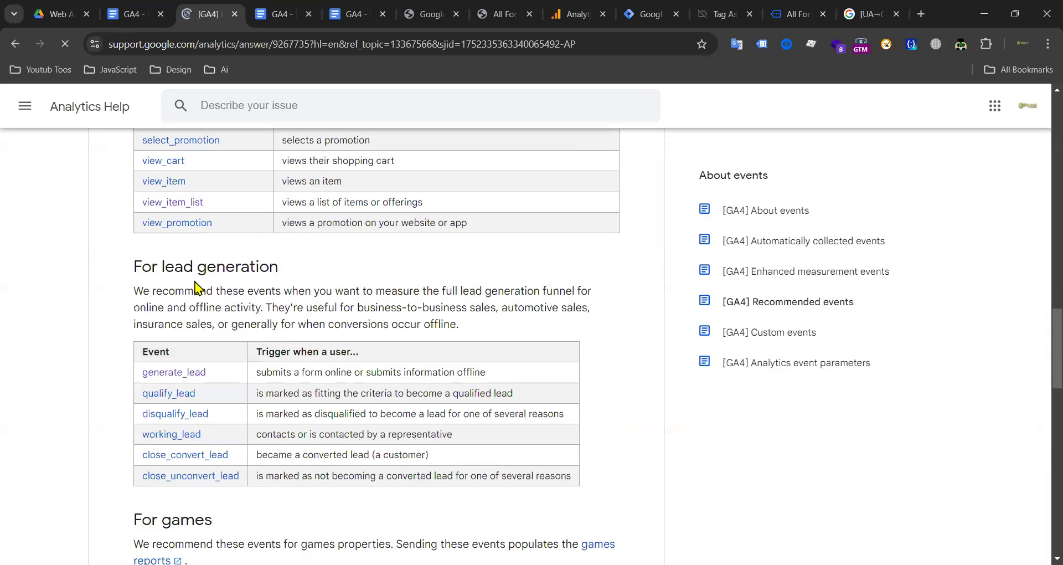
pyautogui.moveTo(208, 372); pyautogui.dragTo(132, 371)
pyautogui.hotkey('ctrl', 'c')
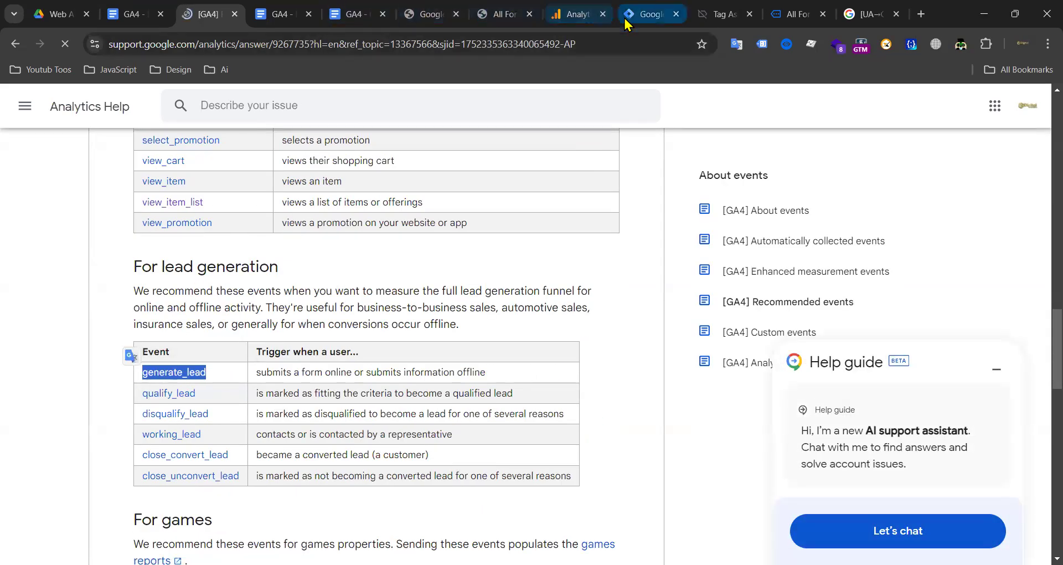
pyautogui.click(643, 14)
pyautogui.click(383, 357)
pyautogui.hotkey('ctrl', 'v')
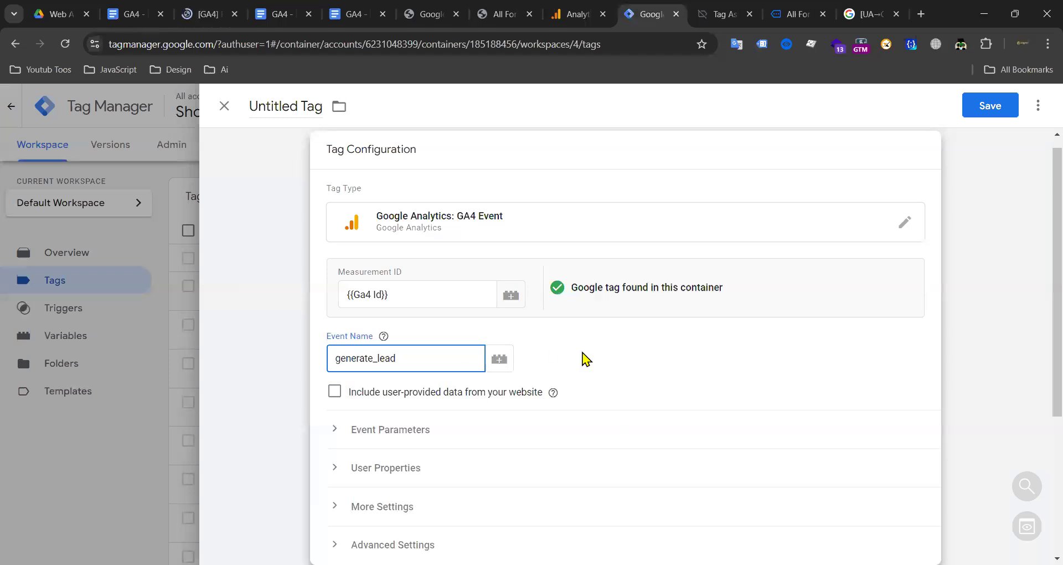
# Step: Assign the Contact Form Submit trigger to the GA4 event tag
pyautogui.scroll(-4, 482, 374)
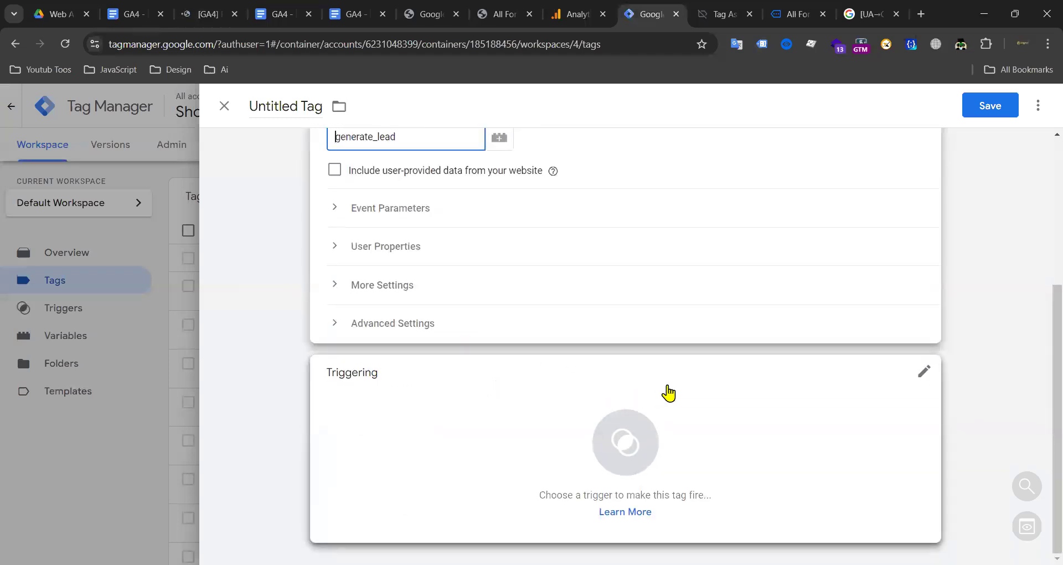
pyautogui.click(579, 420)
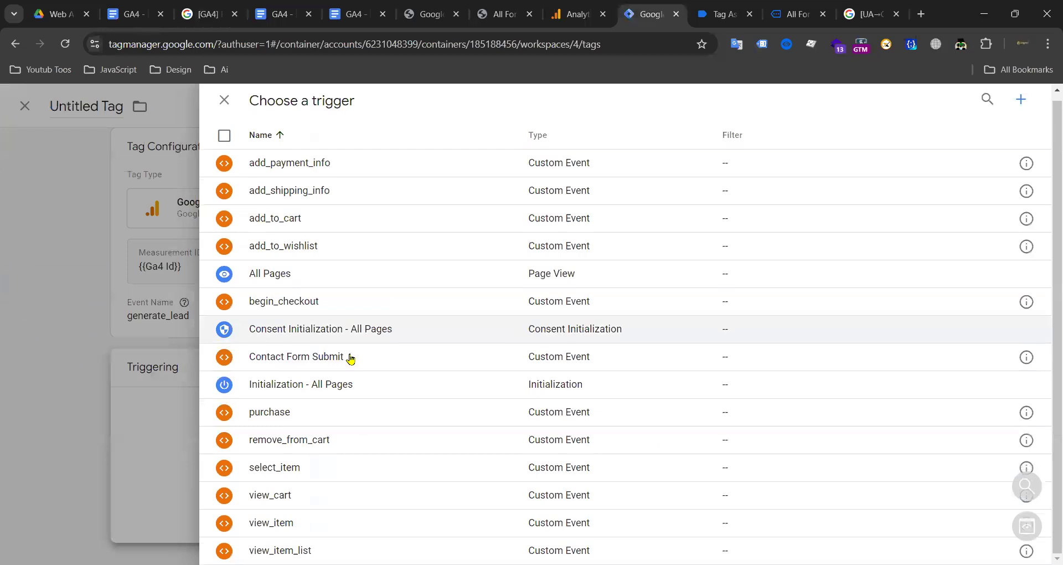
pyautogui.click(330, 362)
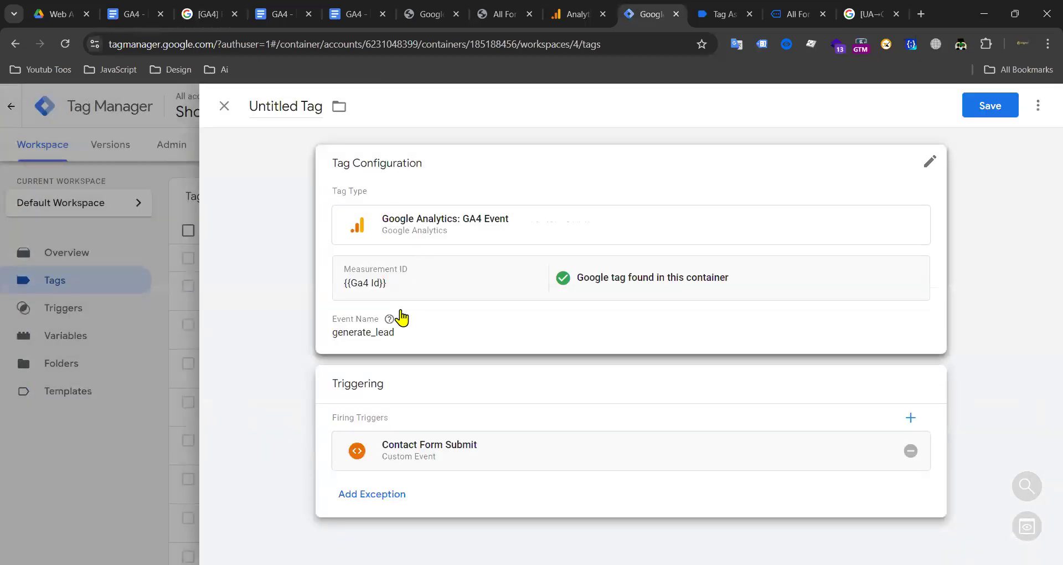
# Step: Replace the tag's event name with WP_7_form_submit
pyautogui.click(413, 372)
pyautogui.doubleClick(413, 374)
pyautogui.press('BackSpace')
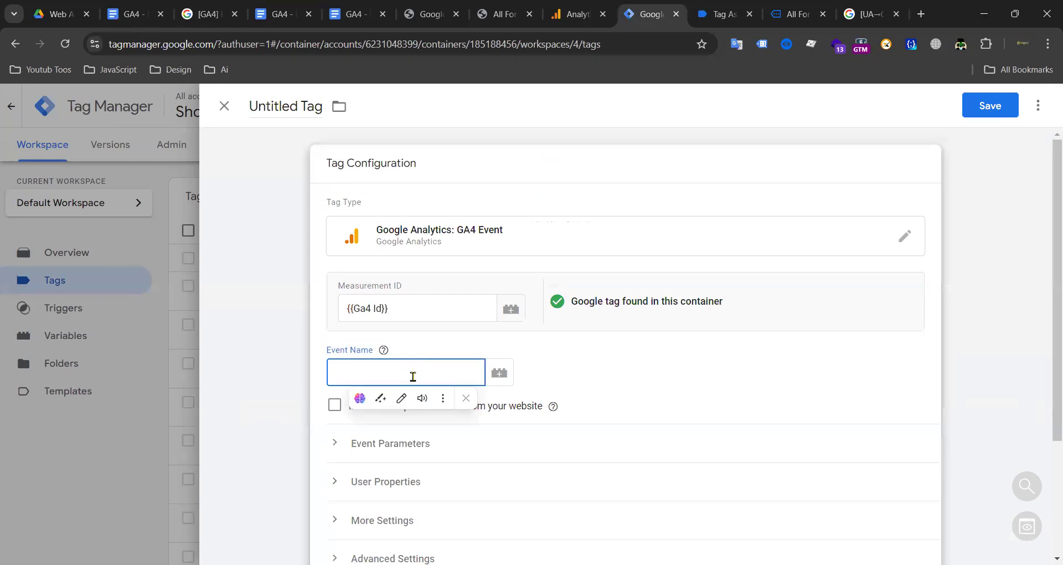
pyautogui.write('corm_submit')
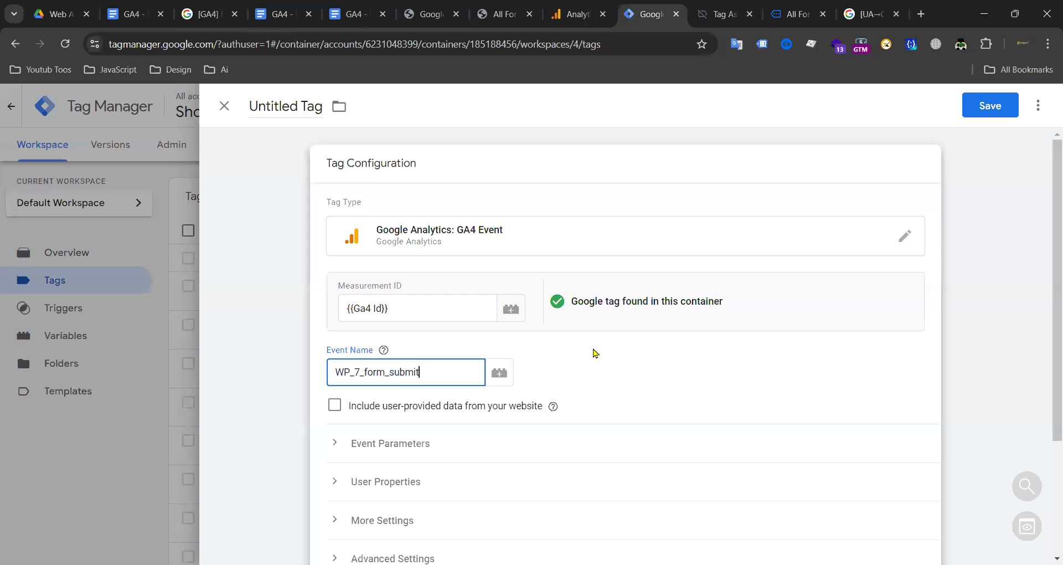
pyautogui.scroll(-3, 594, 353)
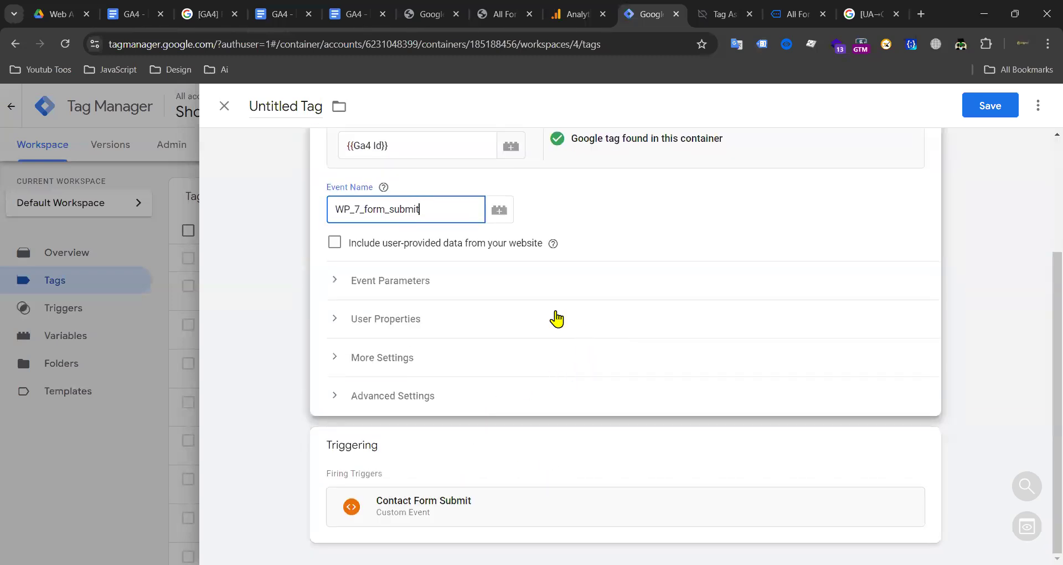
# Step: Save the tag under the name "GA4 Event - WP 7 FOrm Submit"
pyautogui.click(986, 105)
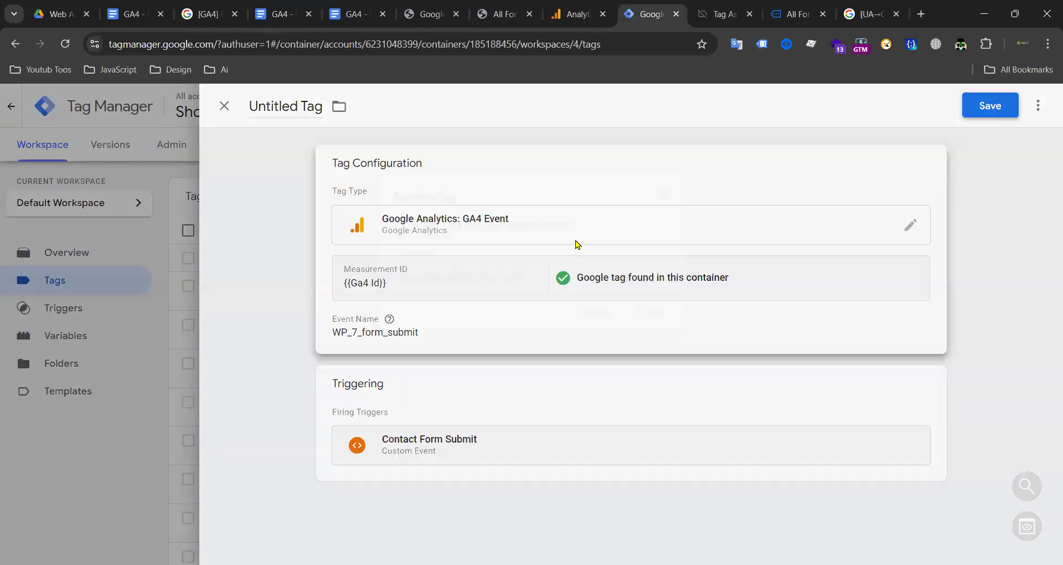
pyautogui.click(475, 275)
pyautogui.moveTo(477, 275); pyautogui.dragTo(380, 280)
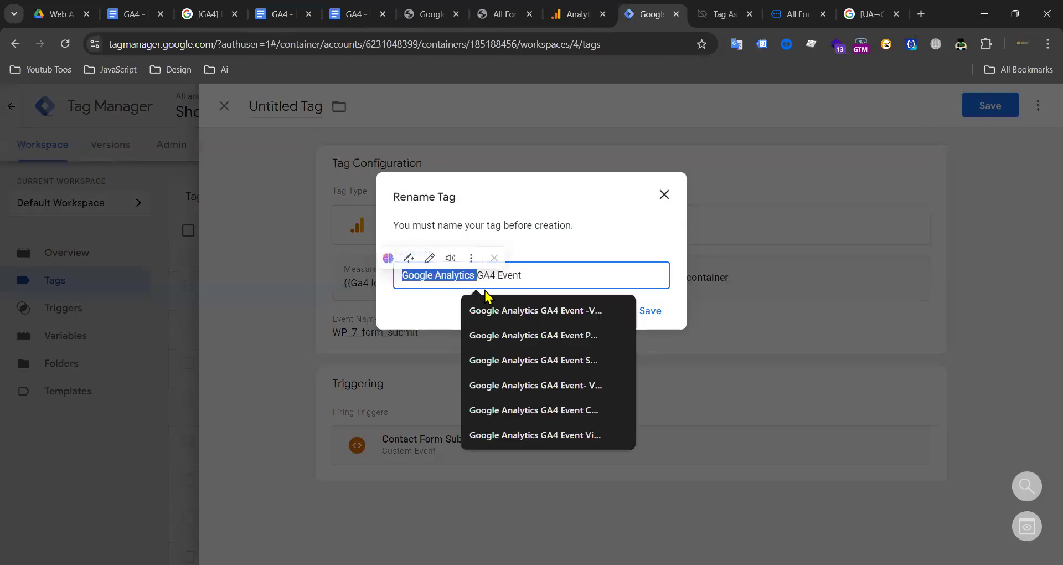
pyautogui.press('BackSpace')
pyautogui.click(509, 275)
pyautogui.write('- WP 7 FOrm Submit')
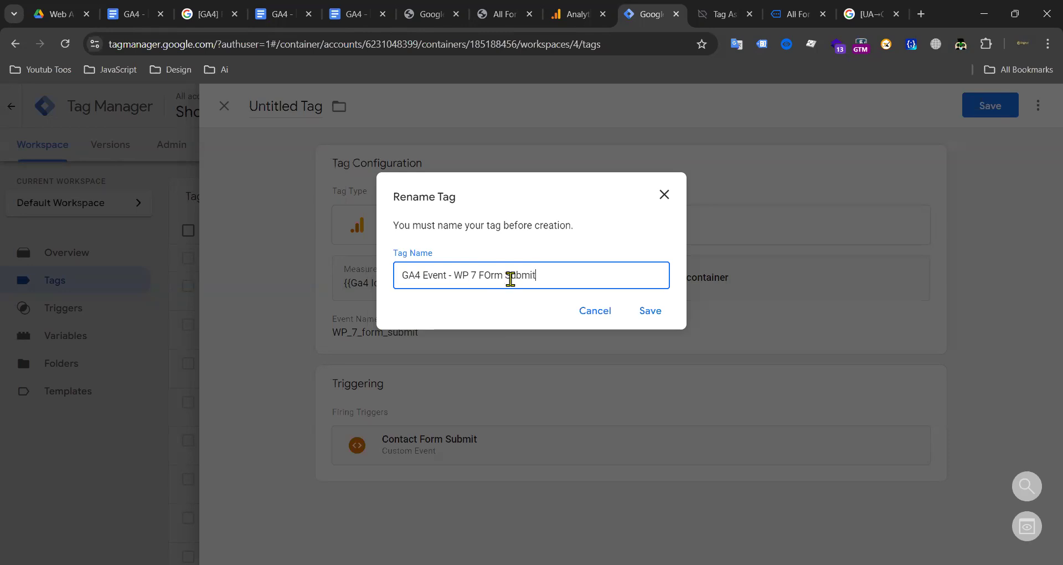
pyautogui.click(655, 312)
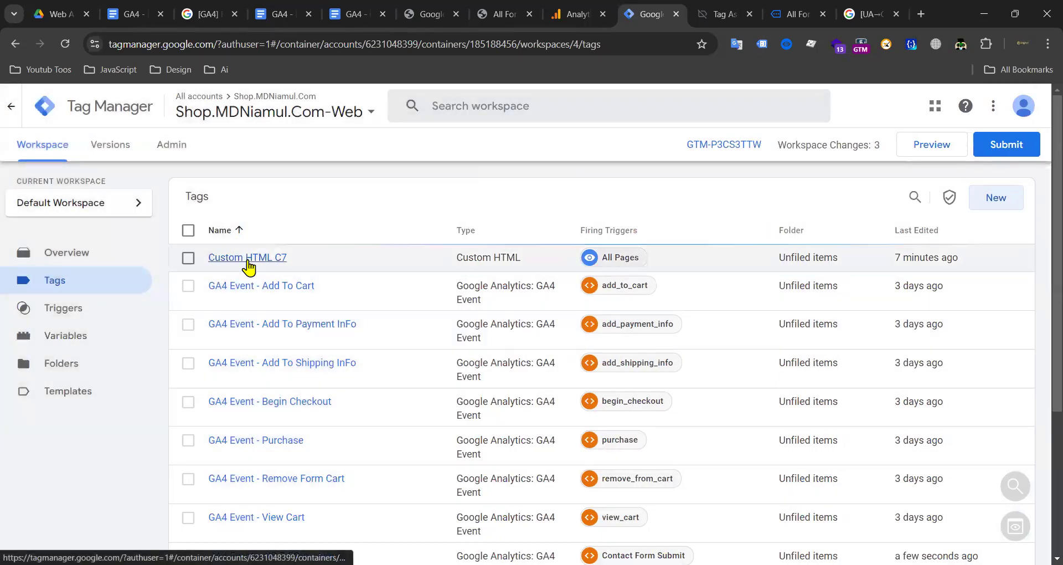
# Step: Reopen the WP 7 form submit tag, change its event name to WP7_form_submit and save it
pyautogui.scroll(-4, 326, 432)
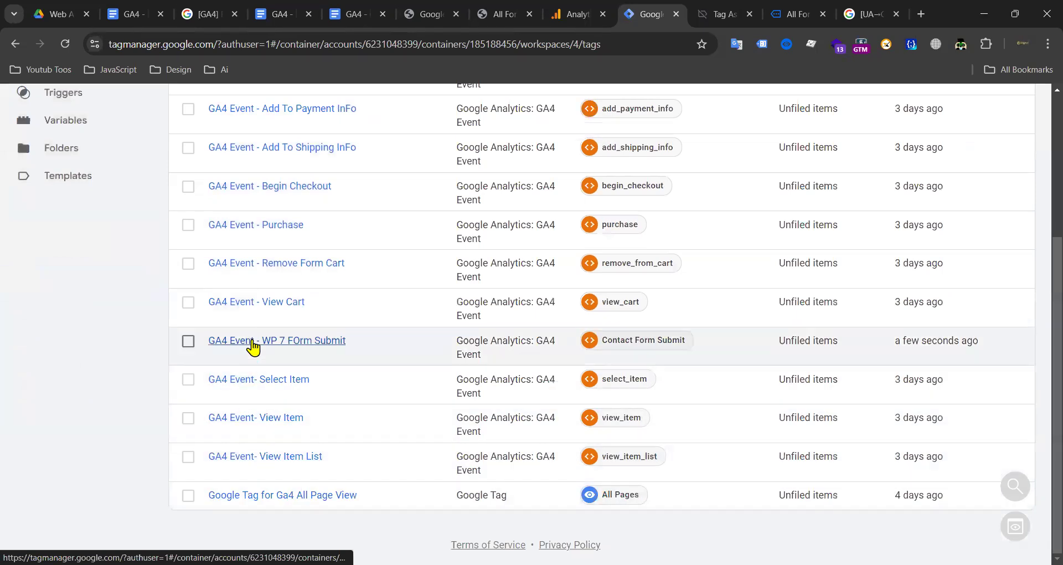
pyautogui.click(254, 344)
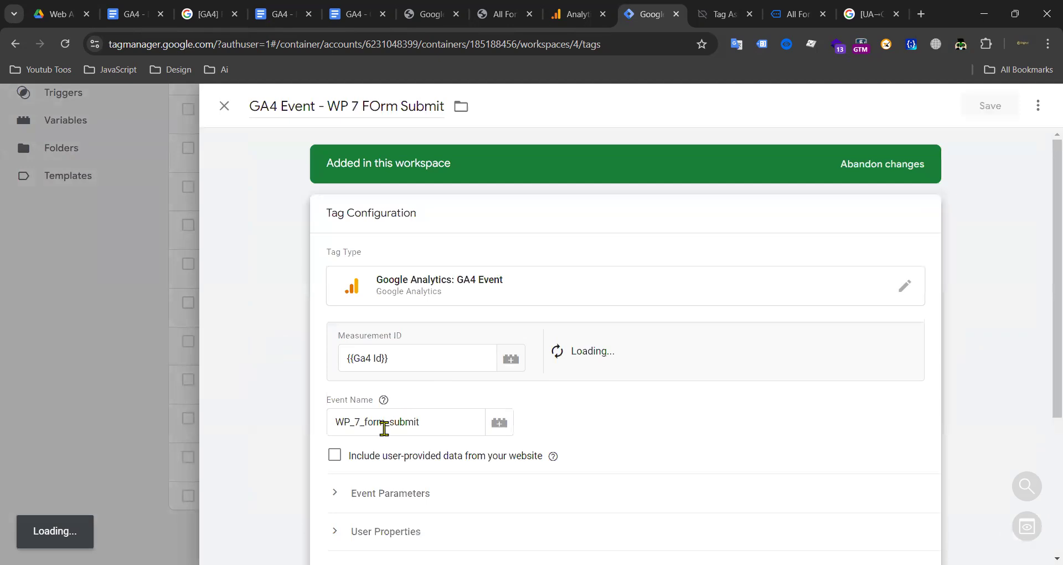
pyautogui.click(354, 421)
pyautogui.press('BackSpace')
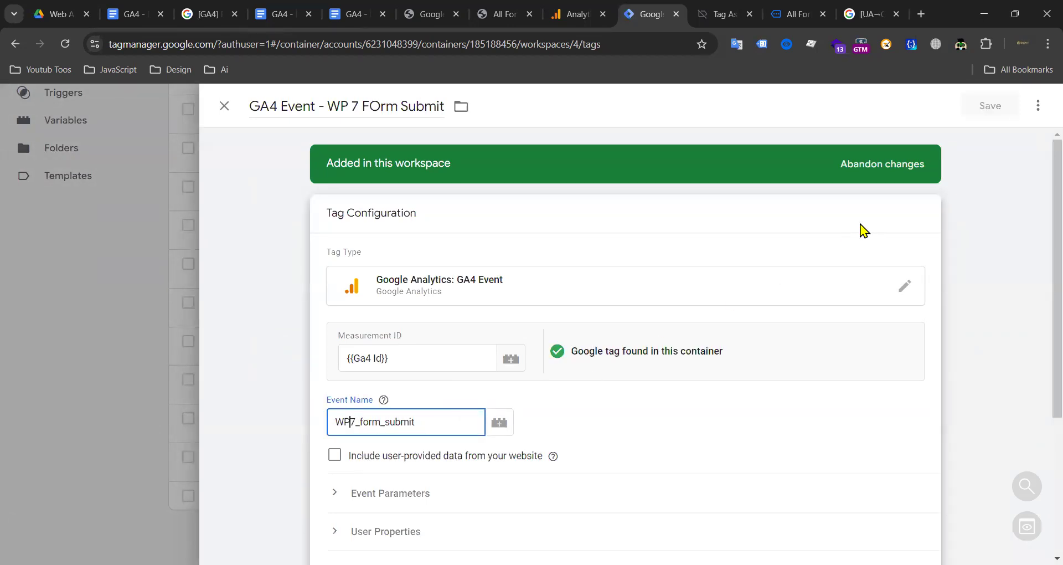
pyautogui.click(1002, 108)
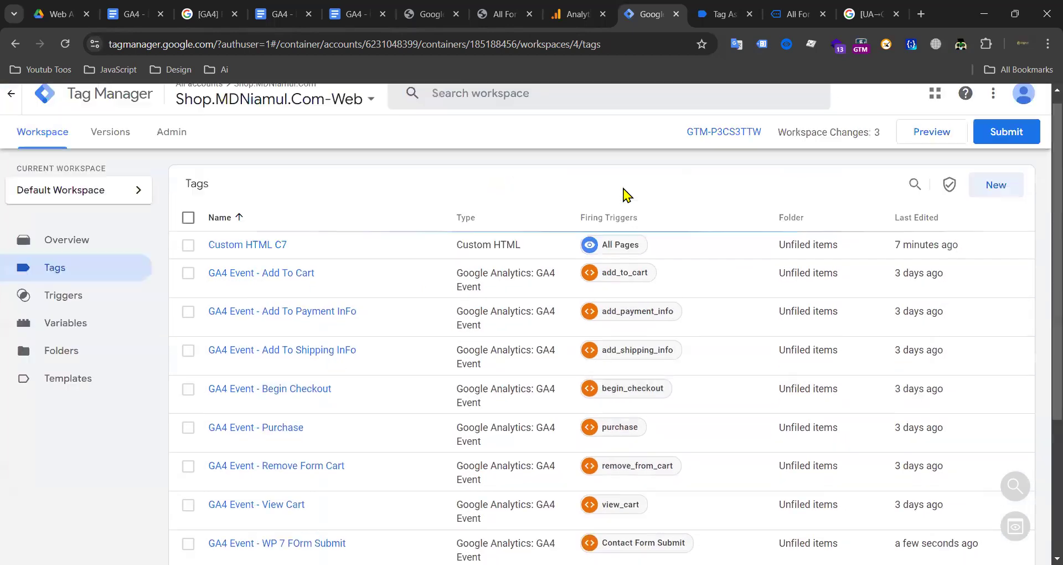
# Step: Close the Contact Form 7 tracking document and return to the GA4 - Form Submission Tracking document
pyautogui.click(280, 14)
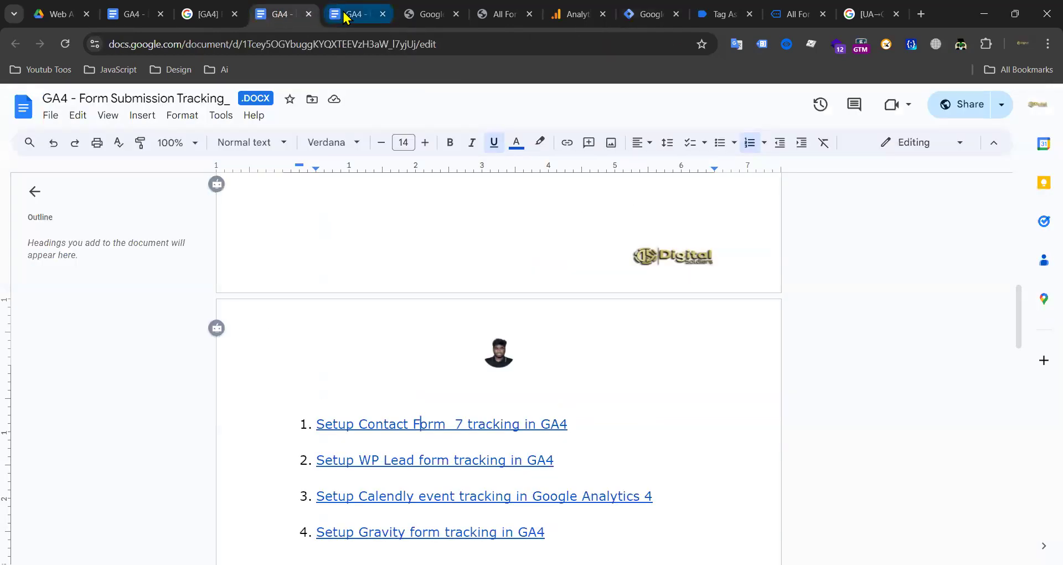
pyautogui.click(354, 14)
pyautogui.click(276, 14)
pyautogui.click(383, 14)
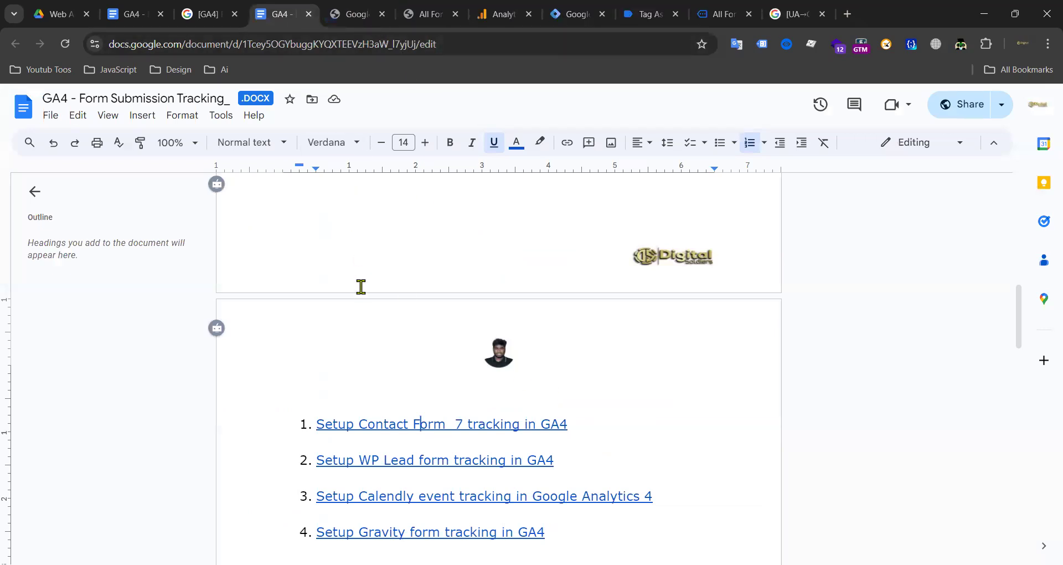
# Step: Open the linked "Setup WP Lead form tracking in GA4" document and look through its listener code and trigger steps
pyautogui.scroll(-3, 373, 299)
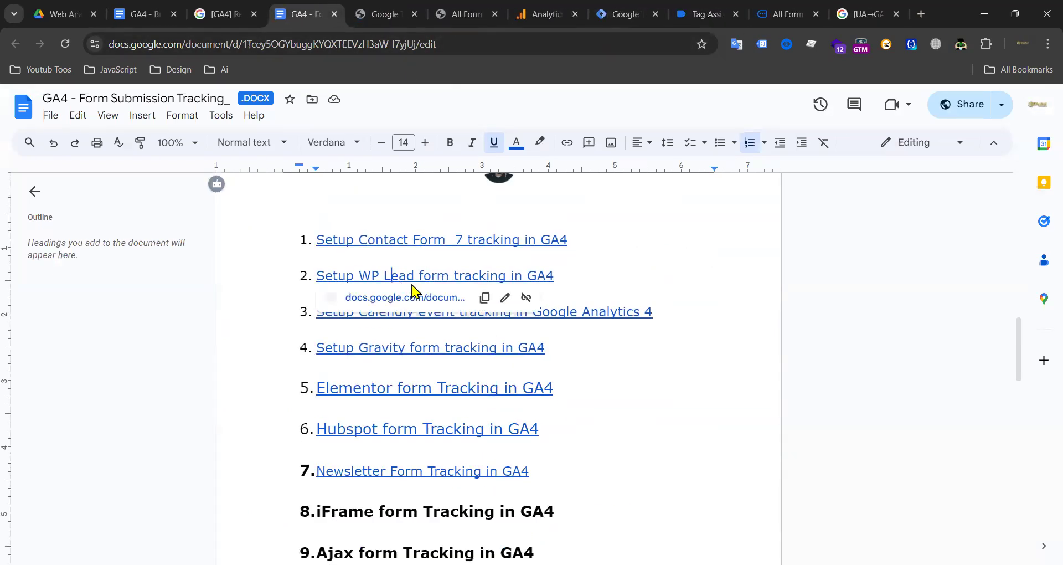
pyautogui.click(423, 300)
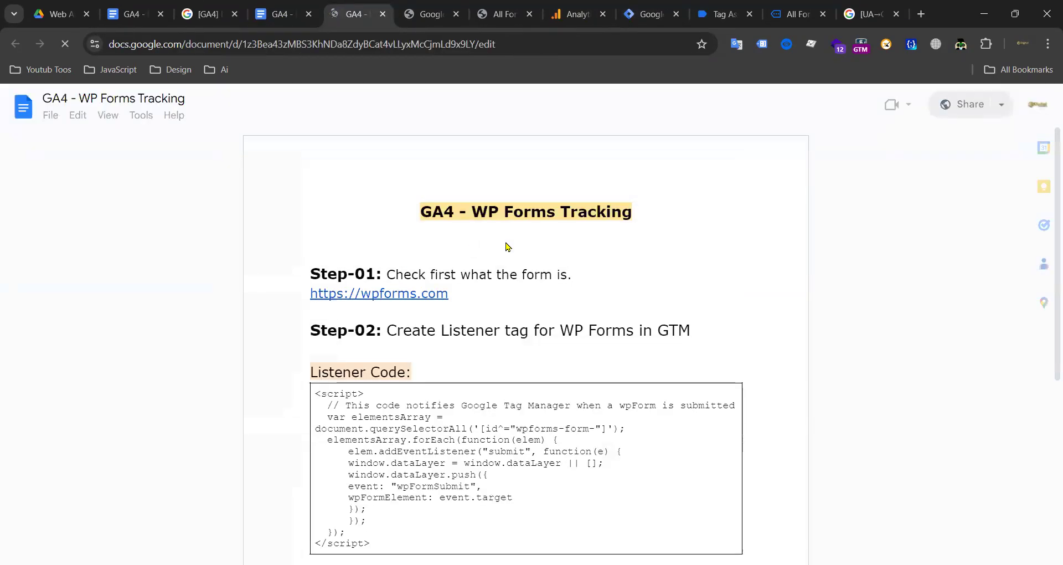
pyautogui.scroll(-5, 505, 244)
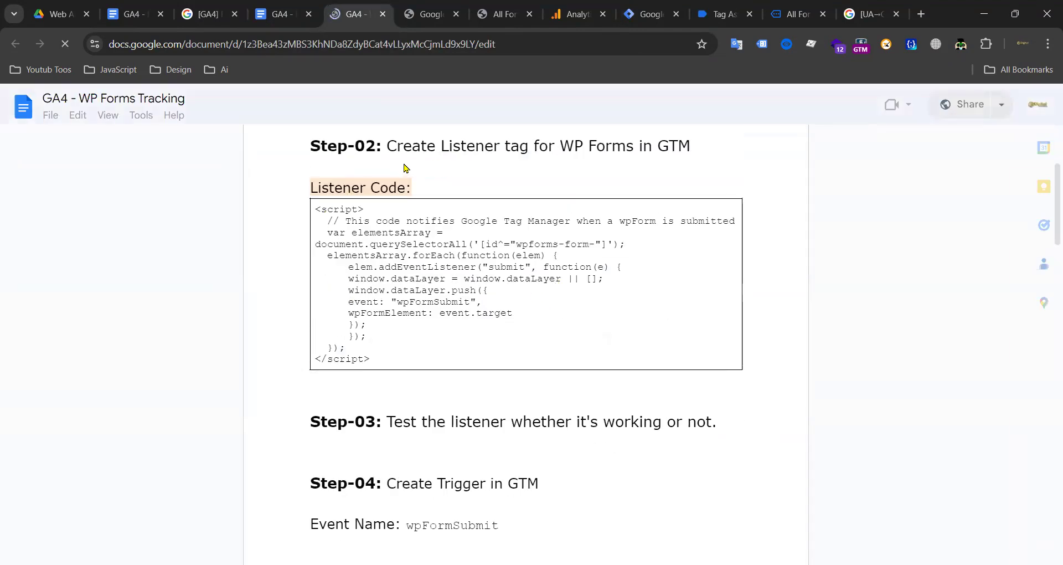
# Step: Look through the WP Forms tracking guide, examining the listener code, setup steps and the script under Code Source
pyautogui.scroll(-15, 475, 313)
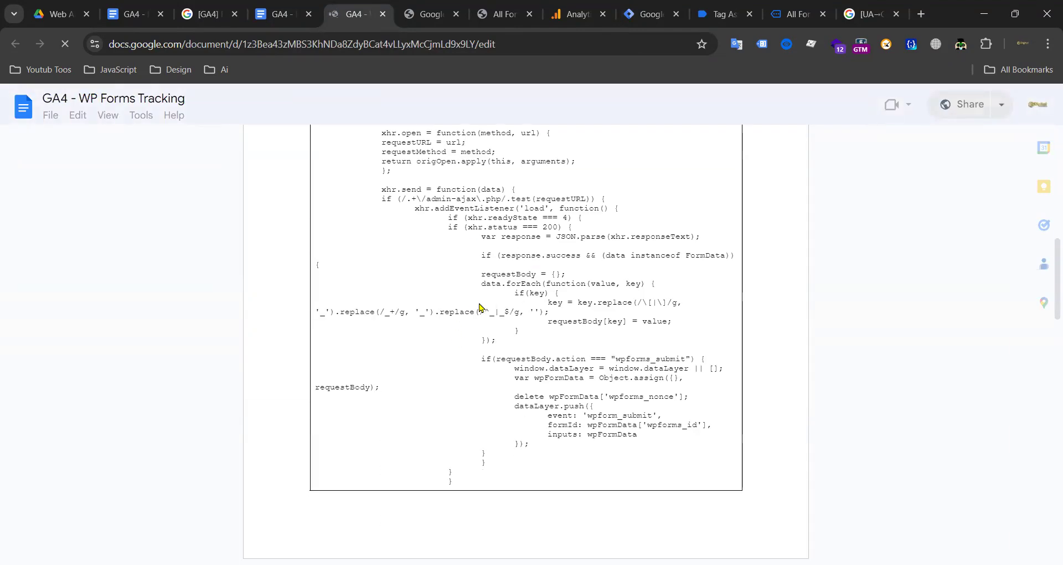
pyautogui.scroll(6, 498, 315)
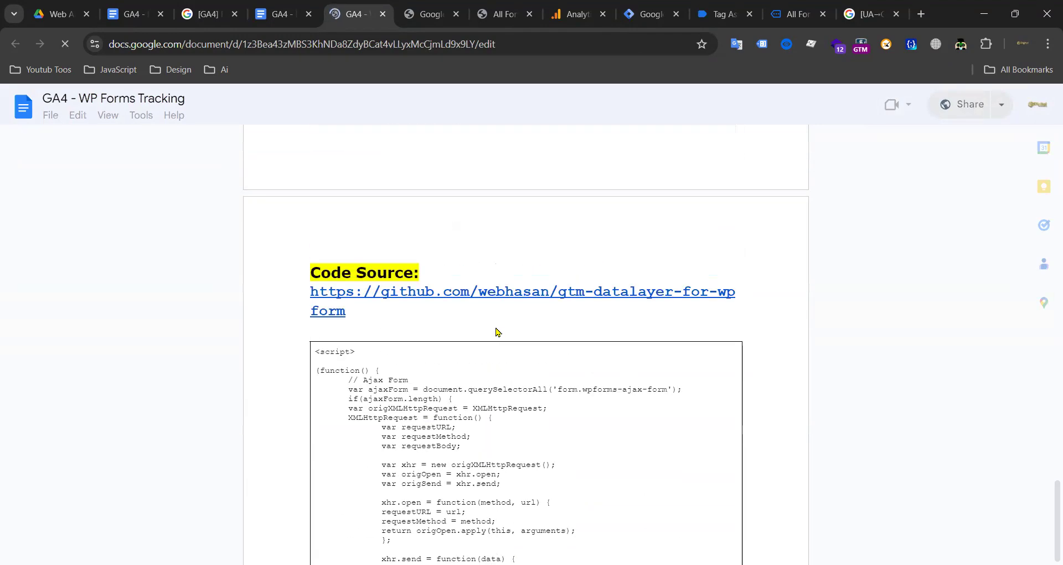
pyautogui.scroll(-10, 448, 321)
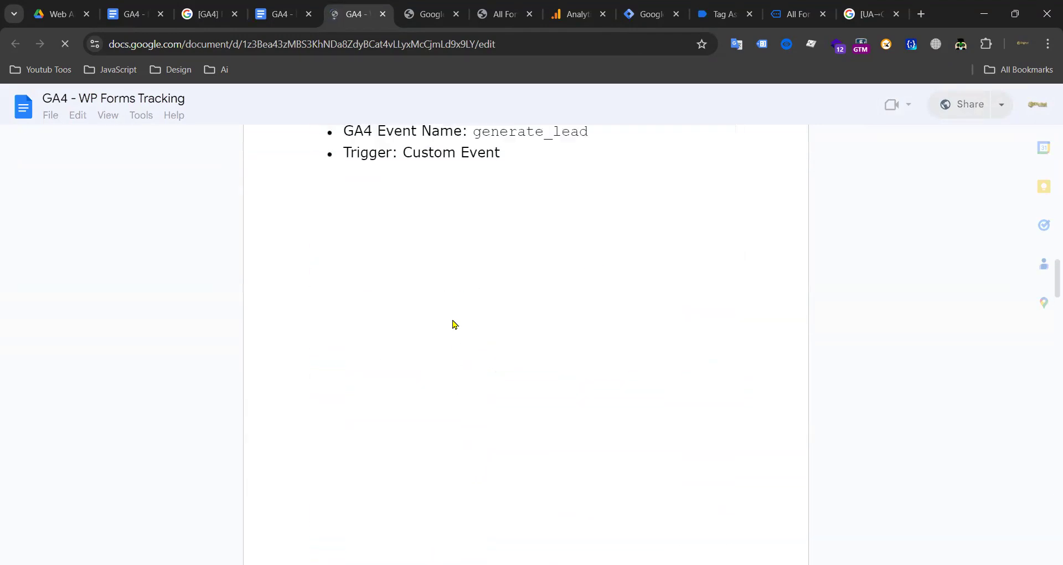
pyautogui.scroll(15, 443, 321)
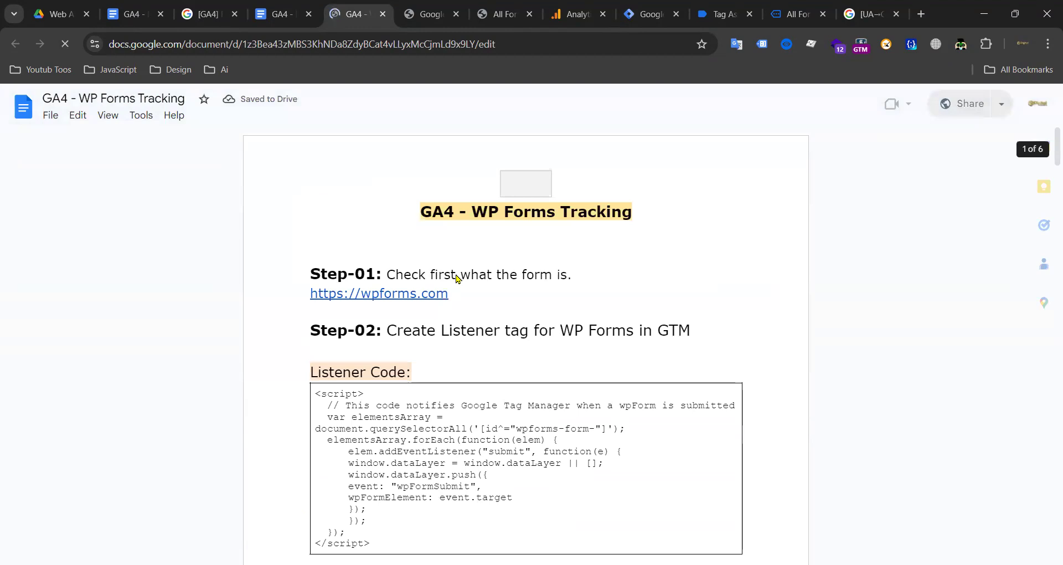
pyautogui.scroll(-1, 410, 365)
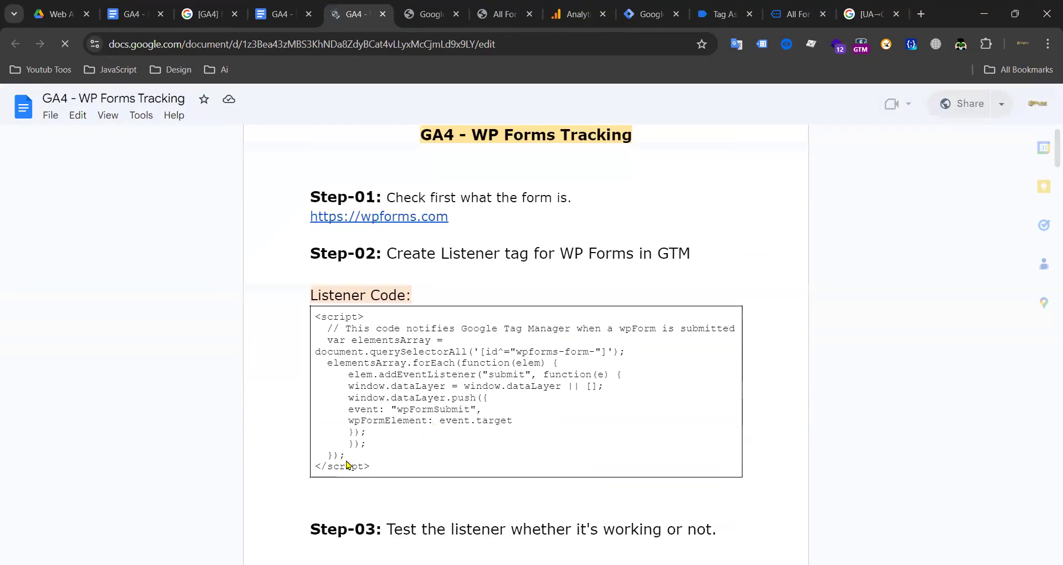
pyautogui.moveTo(348, 410); pyautogui.dragTo(323, 364)
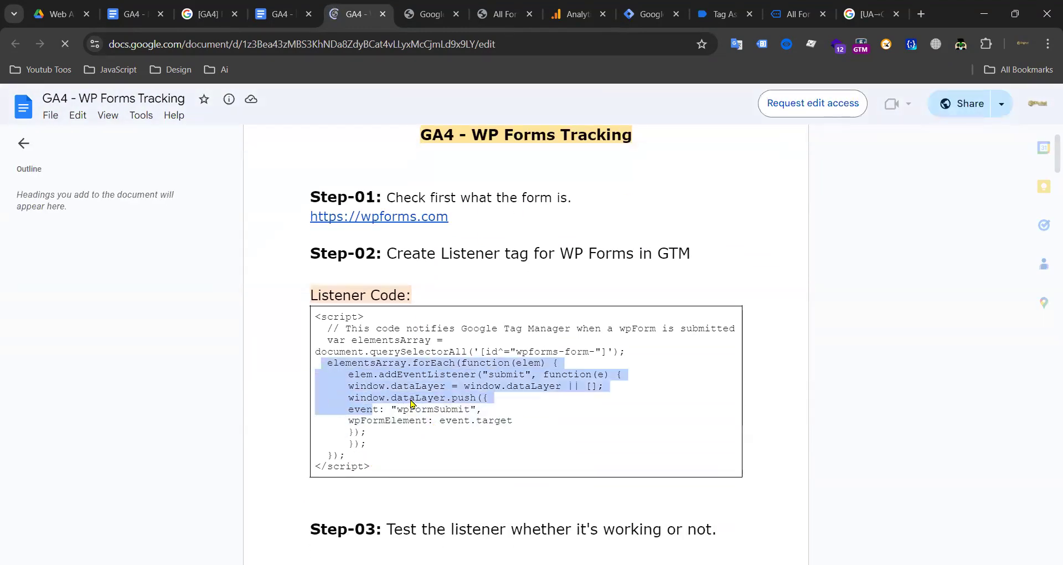
pyautogui.scroll(-3, 447, 414)
pyautogui.scroll(-15, 447, 414)
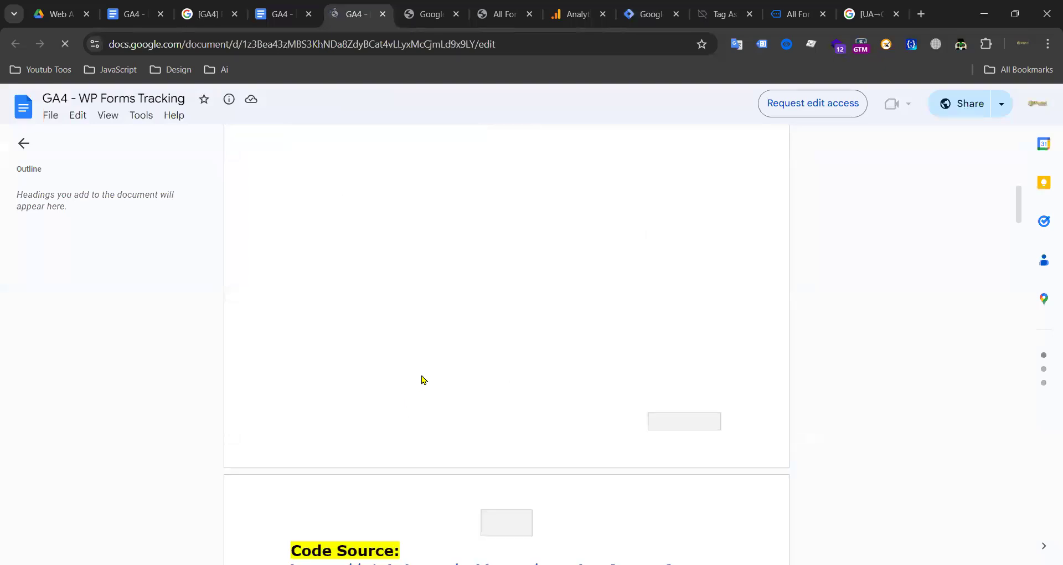
pyautogui.moveTo(433, 383)
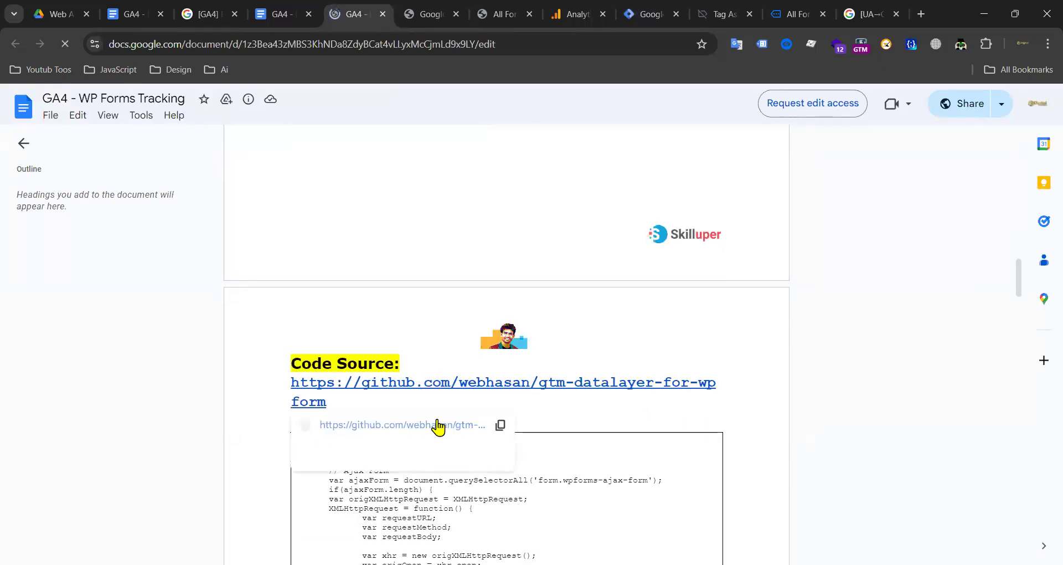
pyautogui.scroll(-4, 437, 422)
pyautogui.scroll(-4, 473, 388)
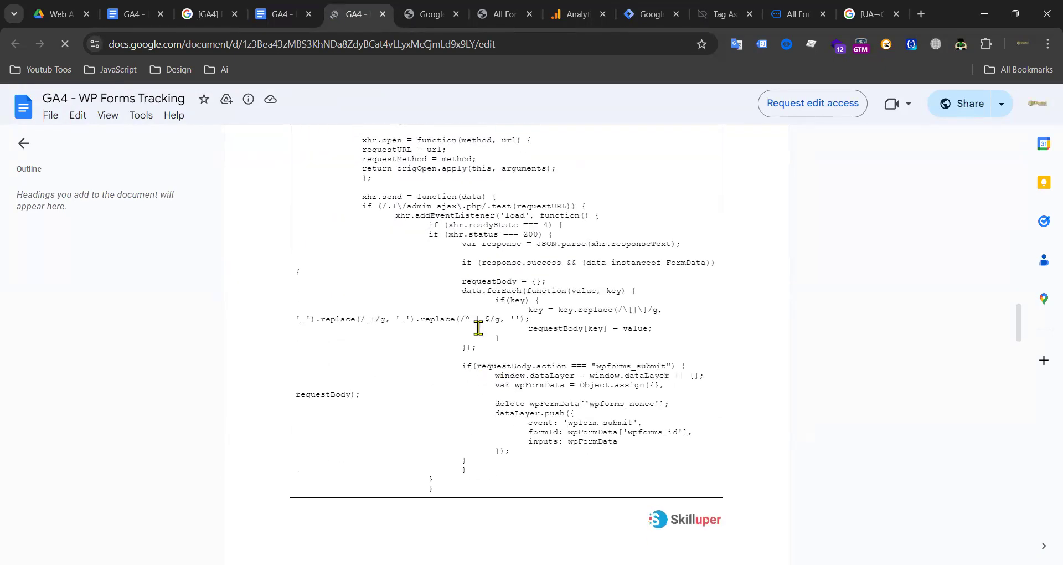
pyautogui.scroll(8, 479, 328)
pyautogui.scroll(-1, 463, 381)
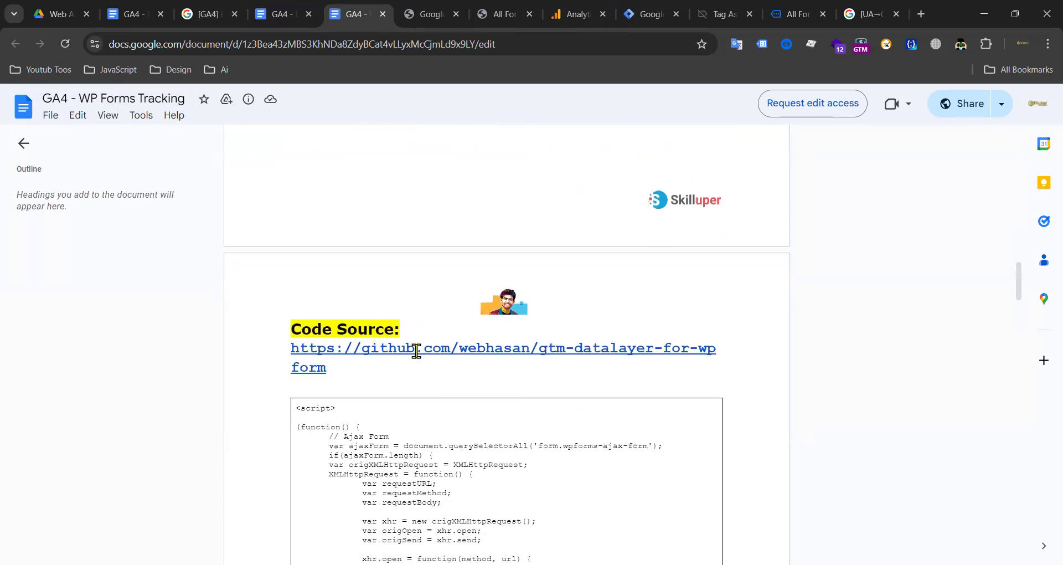
# Step: Open the gtm-datalayer-for-wpform GitHub repository linked under Code Source, read its How to use instructions, and close it
pyautogui.moveTo(416, 350)
pyautogui.click(420, 391)
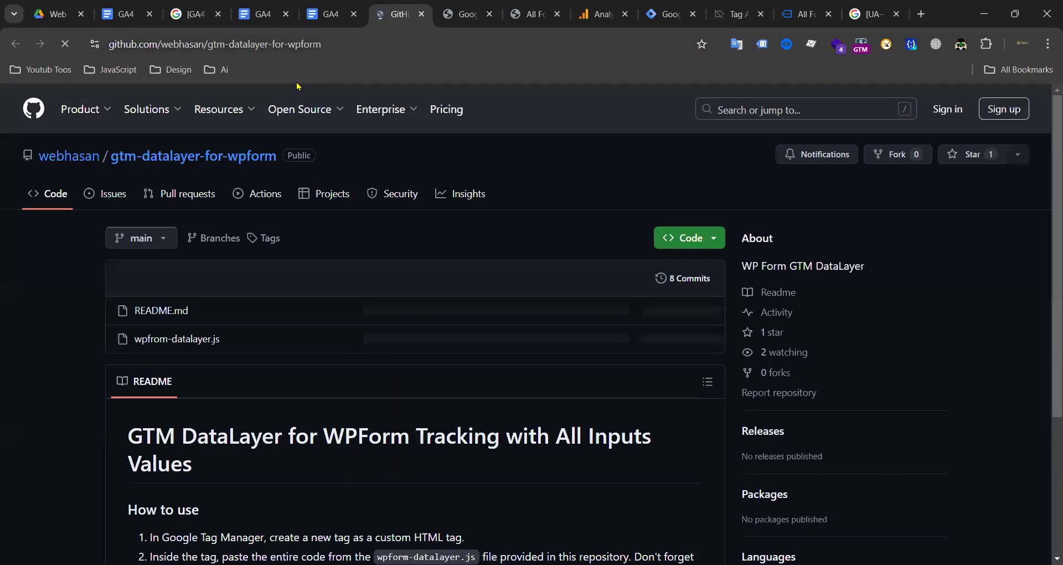
pyautogui.scroll(-4, 251, 332)
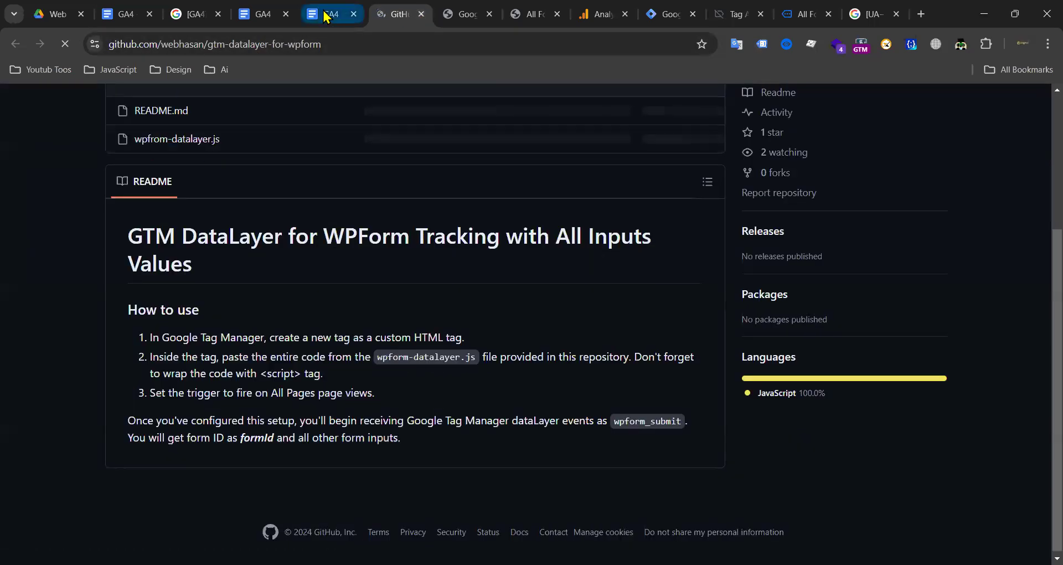
pyautogui.hotkey('ctrl', 'w')
# Step: Copy the entire data layer script listed under Code Source in the WP Forms tracking guide
pyautogui.scroll(-10, 290, 221)
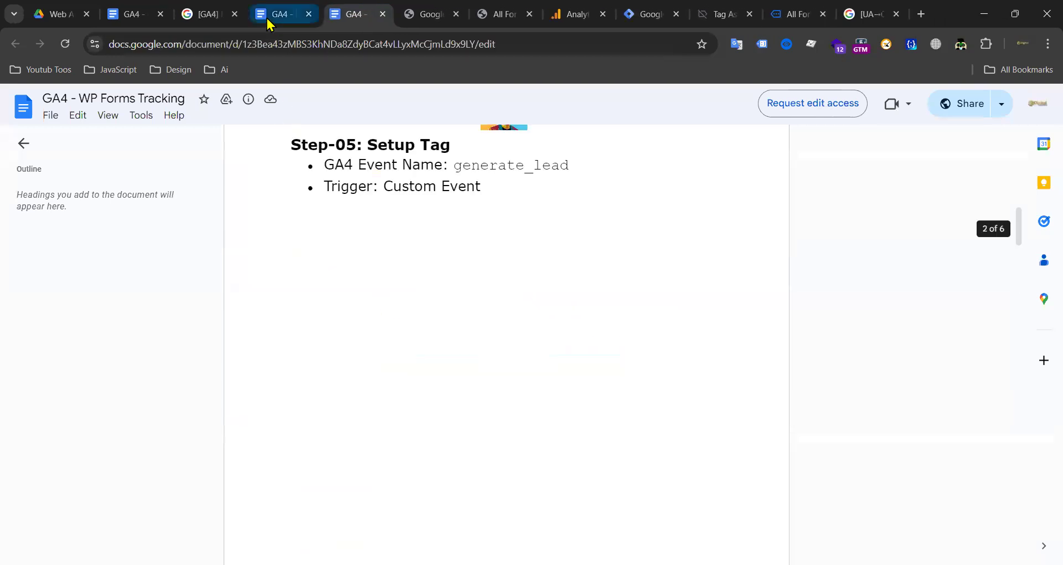
pyautogui.click(266, 15)
pyautogui.click(350, 15)
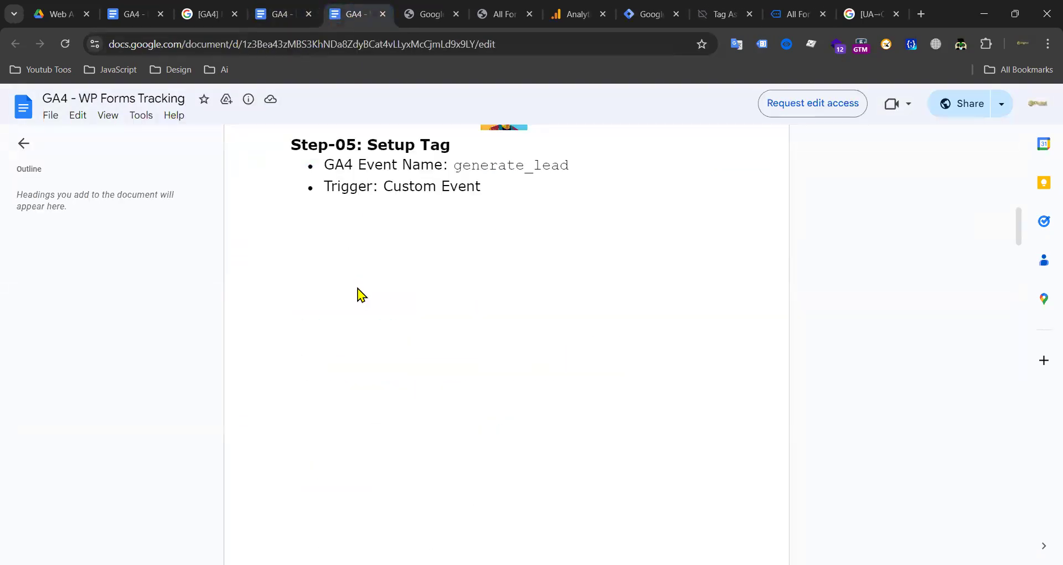
pyautogui.scroll(10, 301, 217)
pyautogui.scroll(-15, 354, 235)
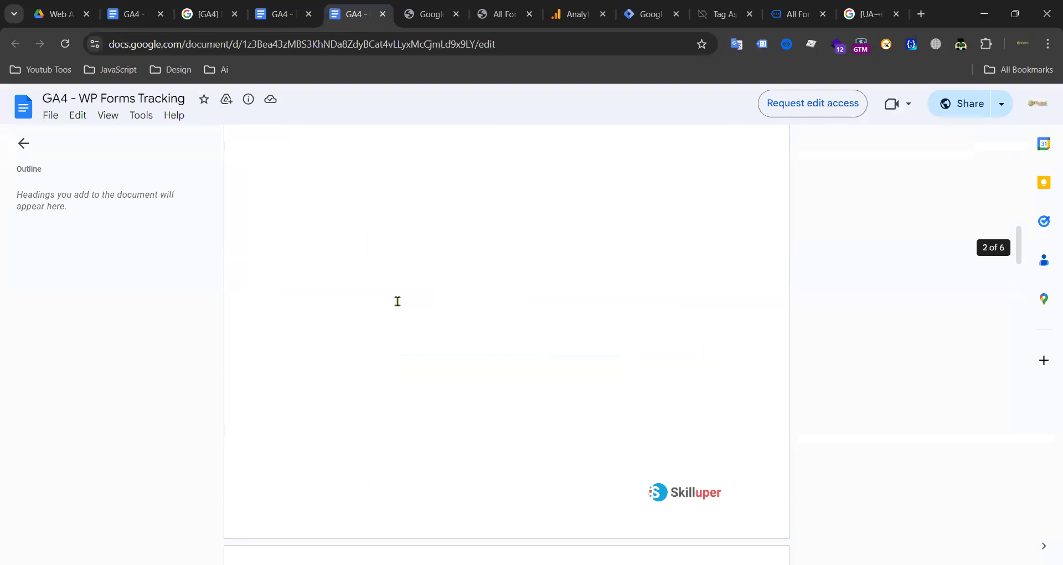
pyautogui.scroll(-5, 344, 254)
pyautogui.moveTo(296, 148); pyautogui.dragTo(410, 303)
pyautogui.scroll(-20, 513, 375)
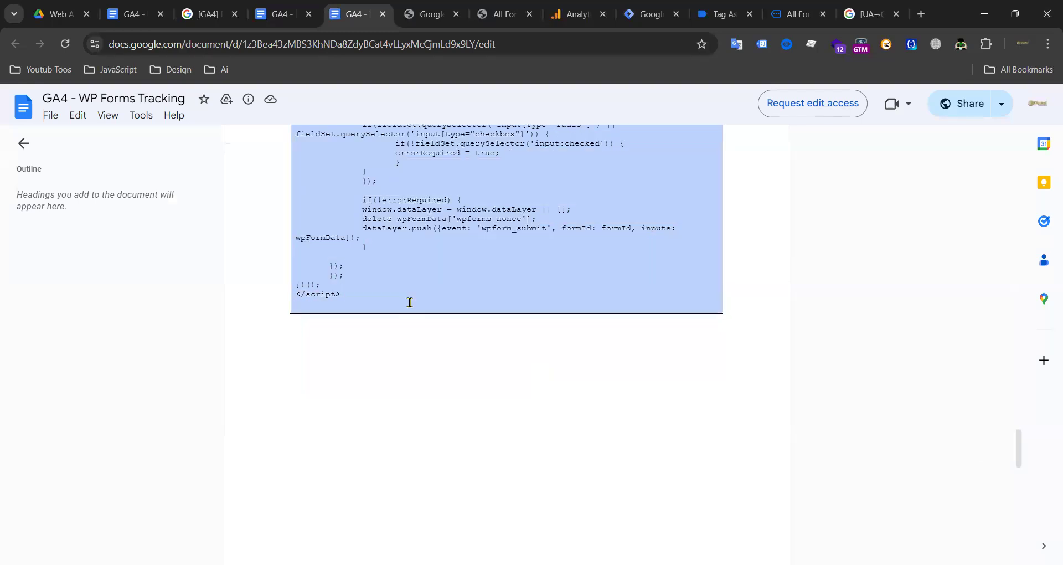
# Step: Switch to Google Tag Manager and create a new tag with the Custom HTML tag type
pyautogui.click(642, 15)
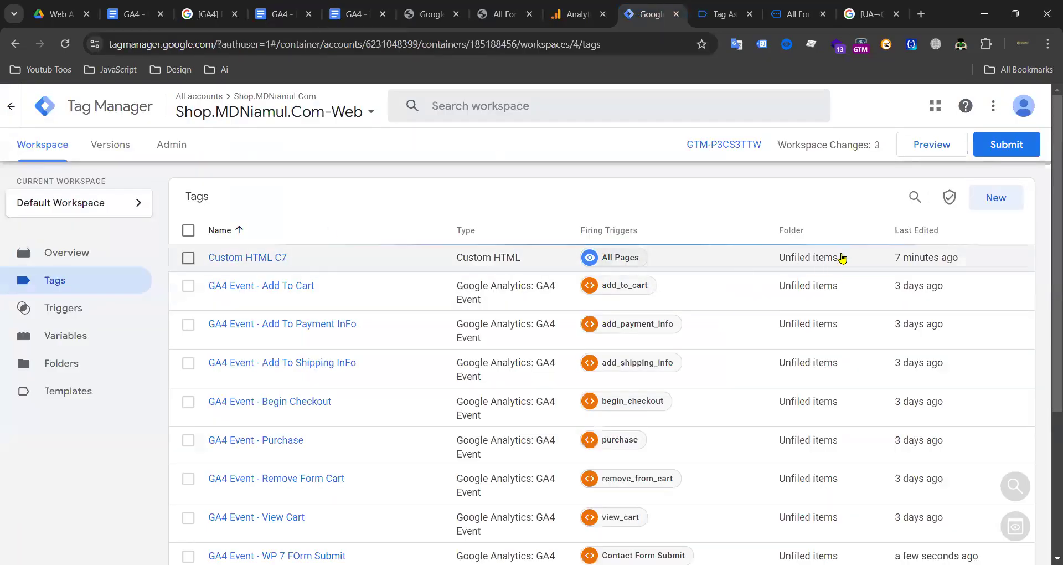
pyautogui.click(994, 198)
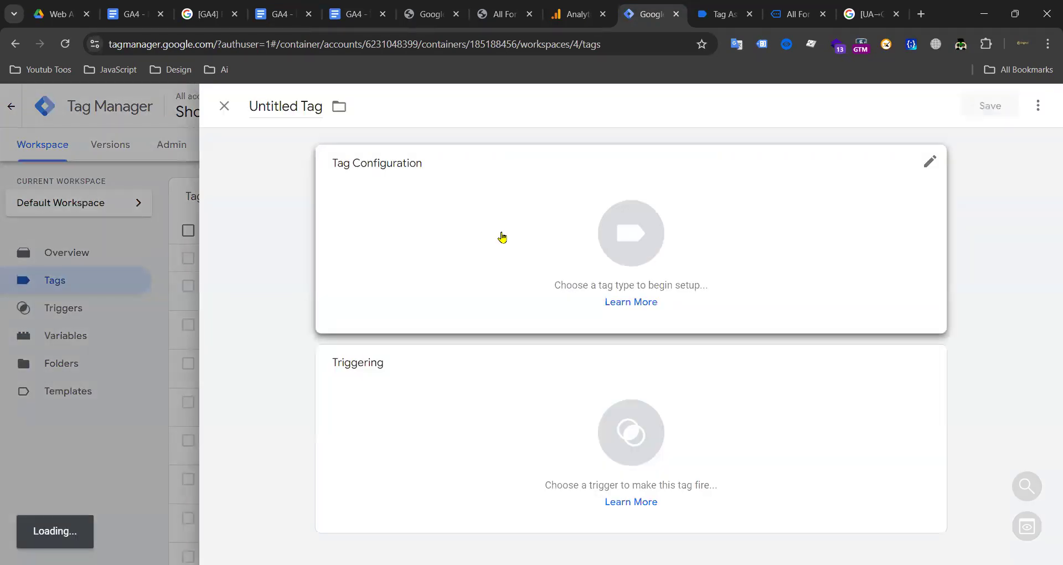
pyautogui.click(620, 236)
pyautogui.scroll(-15, 713, 275)
pyautogui.scroll(10, 712, 255)
pyautogui.scroll(-3, 711, 256)
pyautogui.scroll(4, 711, 254)
pyautogui.scroll(2, 711, 254)
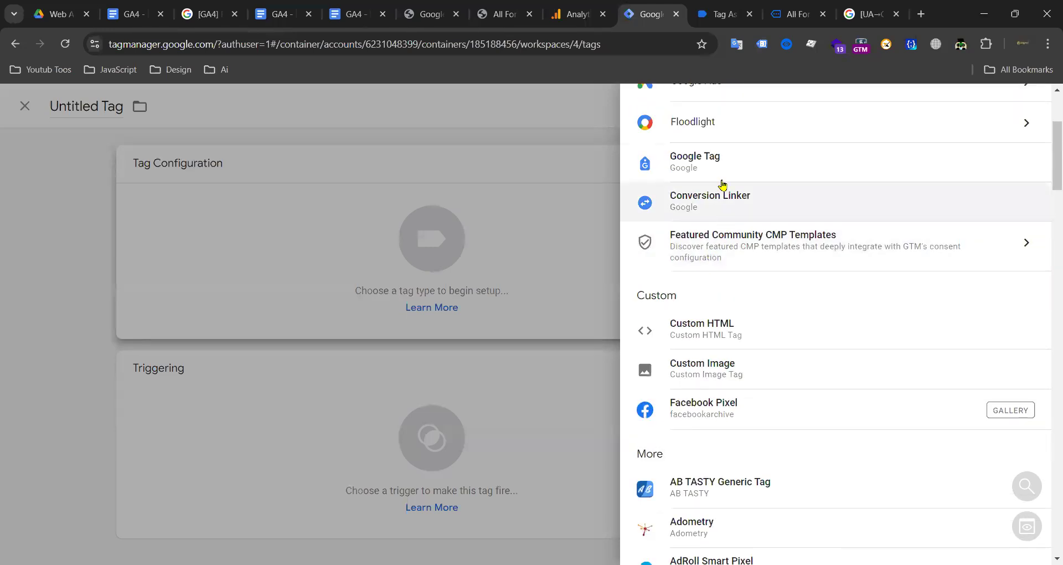
pyautogui.click(672, 321)
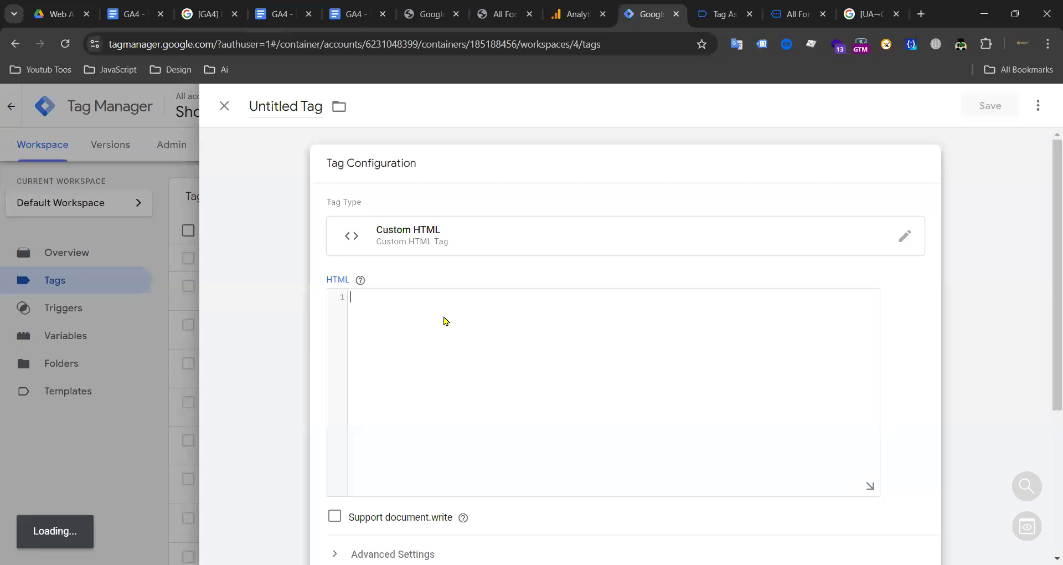
# Step: Paste the copied script into the tag's HTML field and check the event name in its final dataLayer push
pyautogui.scroll(1, 419, 314)
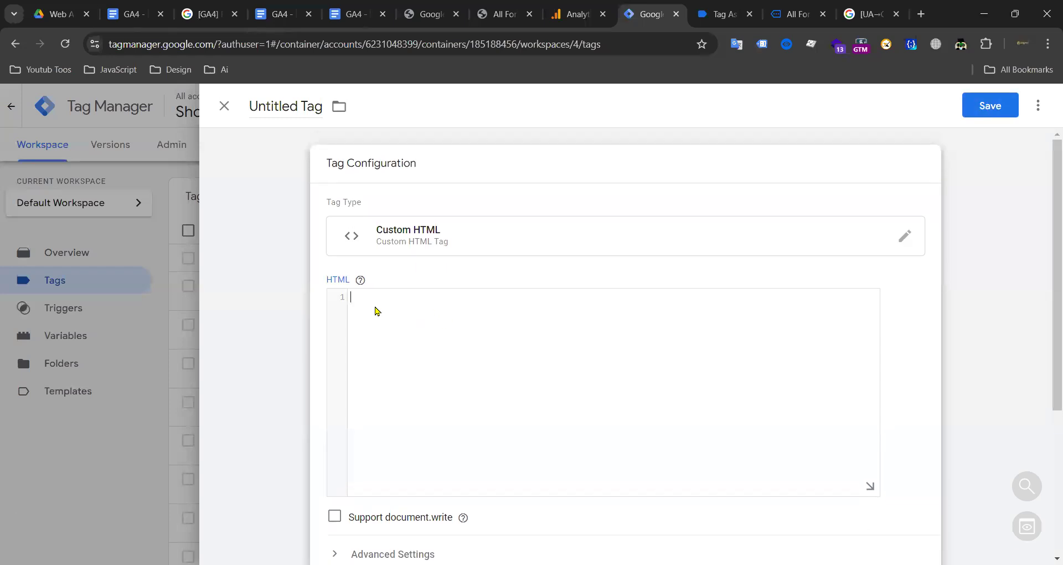
pyautogui.click(397, 320)
pyautogui.hotkey('ctrl', 'v')
pyautogui.scroll(-3, 451, 324)
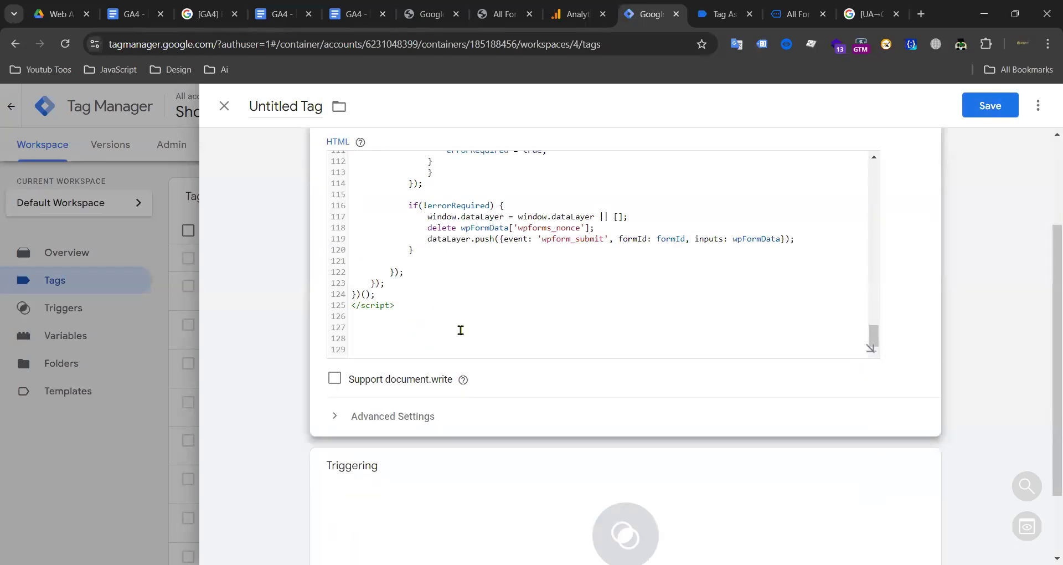
pyautogui.scroll(5, 522, 285)
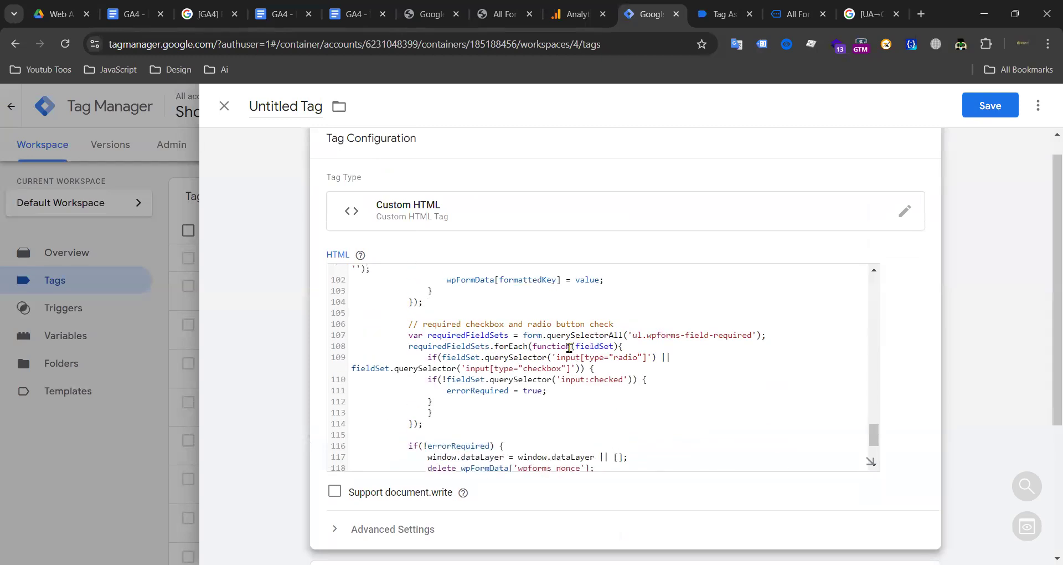
pyautogui.scroll(-2, 569, 348)
pyautogui.scroll(1, 512, 436)
pyautogui.moveTo(557, 441); pyautogui.dragTo(603, 440)
pyautogui.click(575, 441)
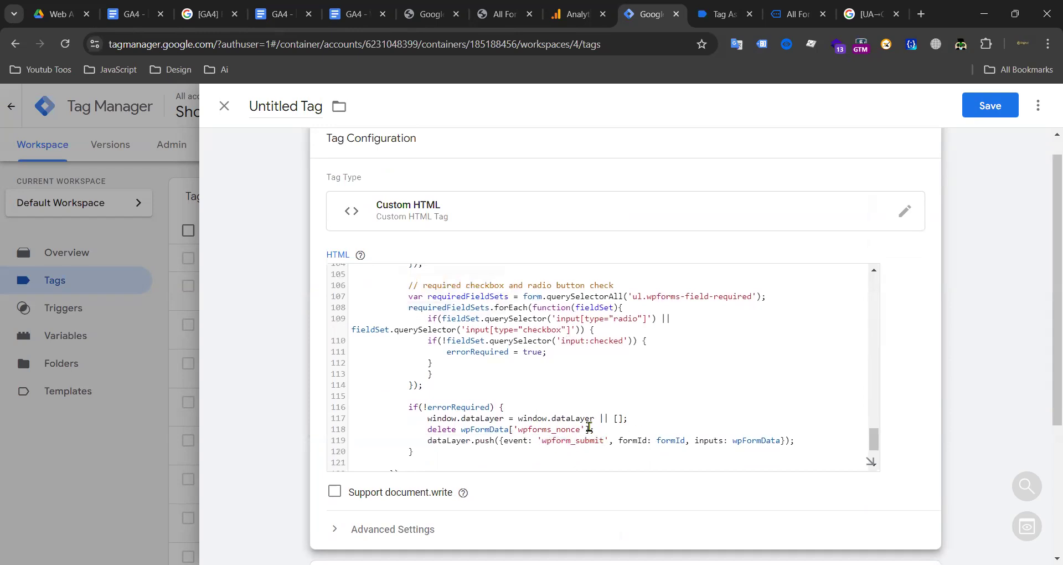
pyautogui.scroll(20, 589, 427)
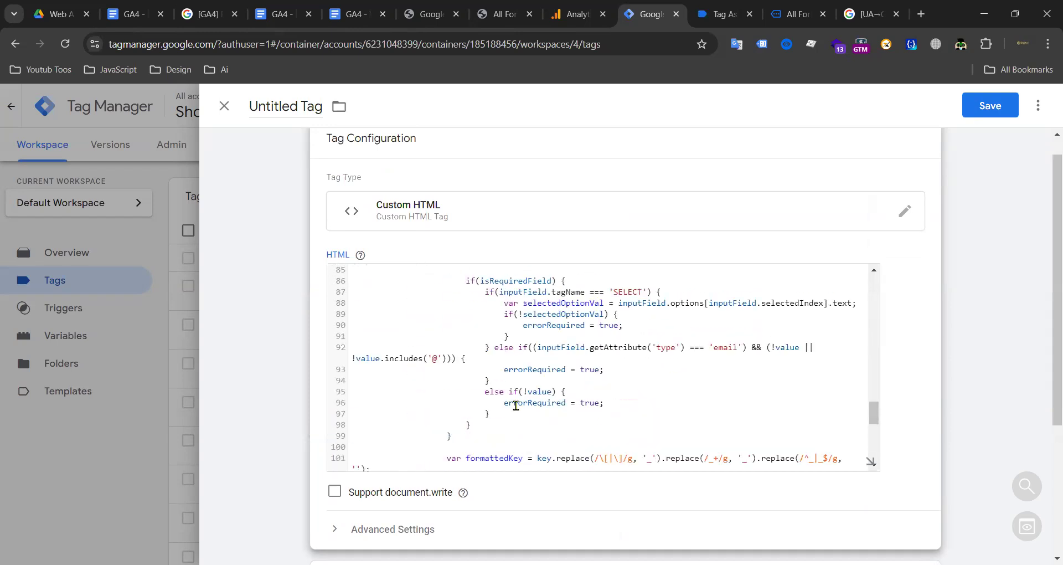
# Step: Set the tag to fire on the All Pages trigger and start saving it
pyautogui.doubleClick(268, 99)
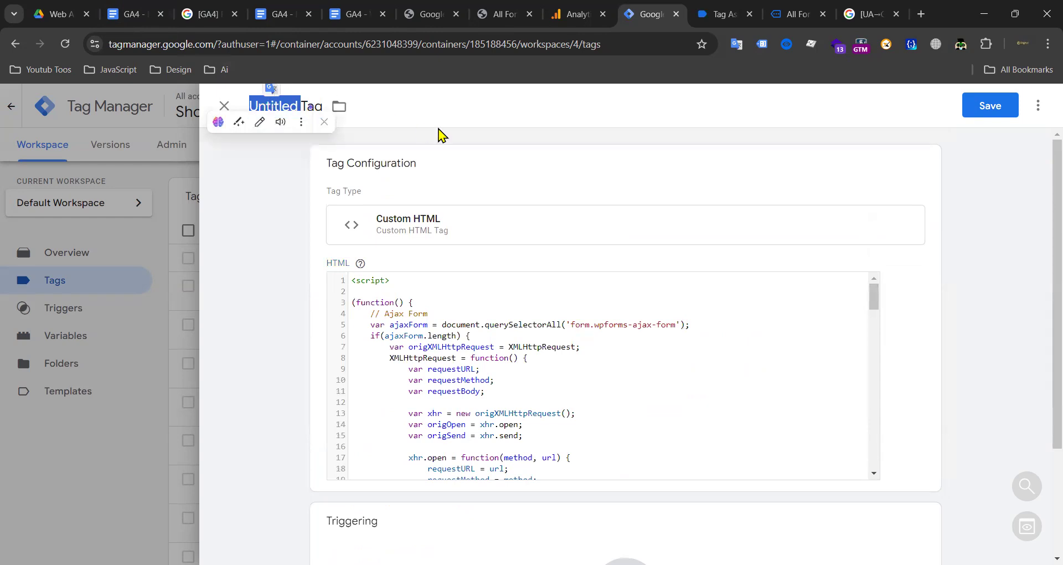
pyautogui.click(631, 125)
pyautogui.scroll(-3, 567, 277)
pyautogui.click(505, 453)
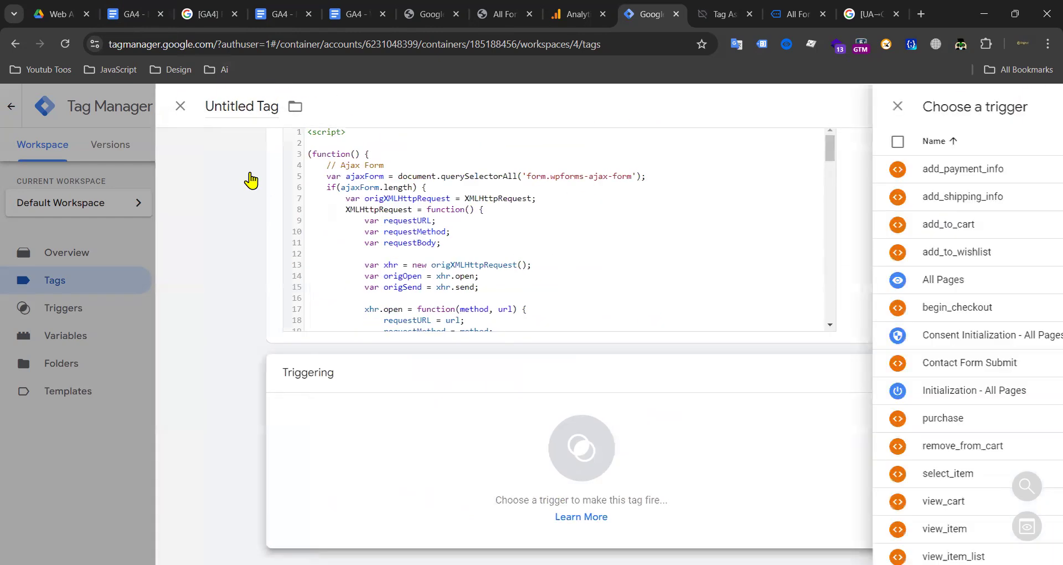
pyautogui.click(290, 286)
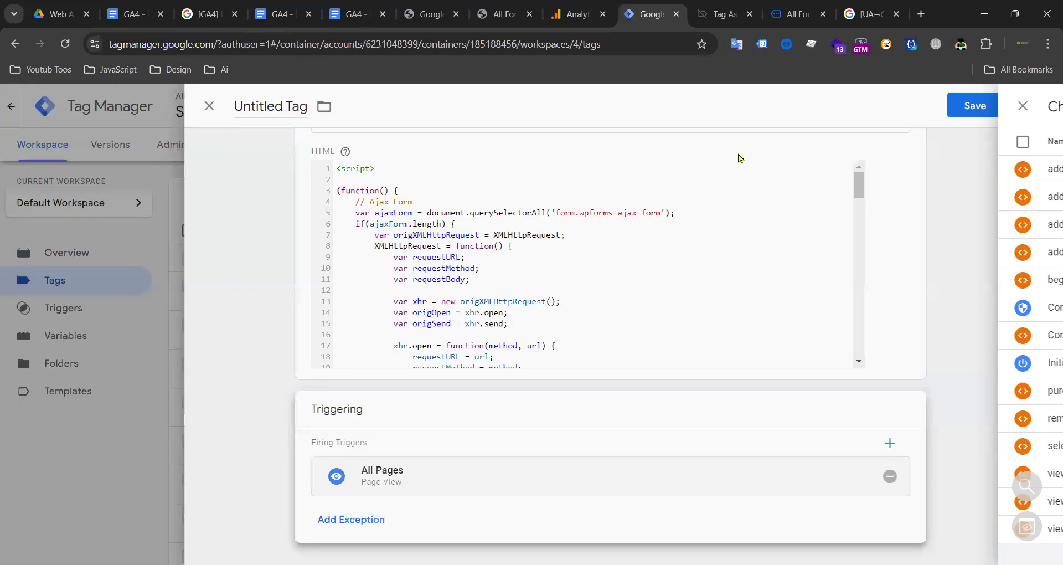
pyautogui.click(991, 106)
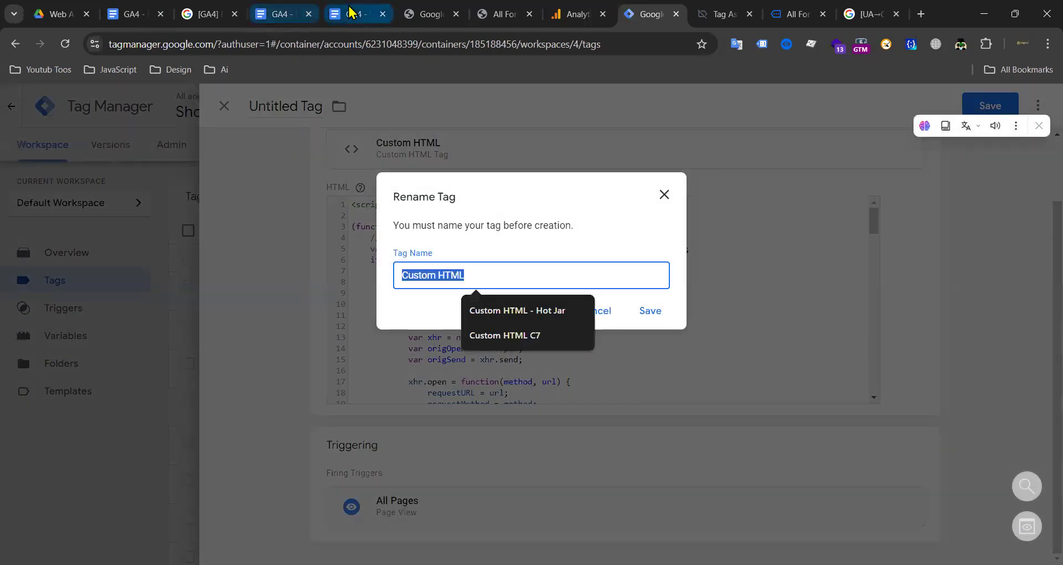
# Step: Review the guide's instructions for creating the trigger and setting up the GA4 event tag
pyautogui.click(349, 11)
pyautogui.scroll(4, 283, 294)
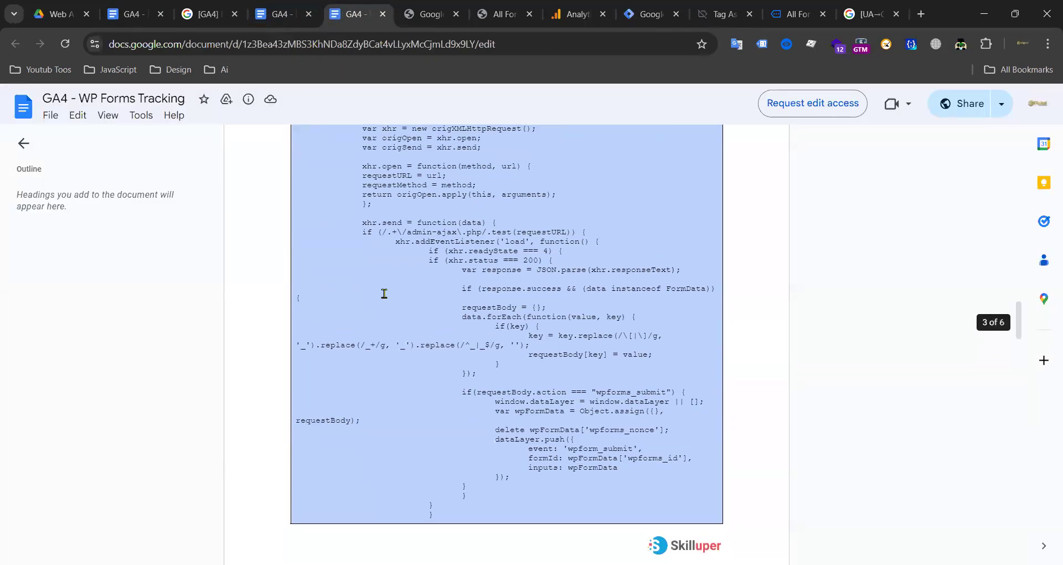
pyautogui.scroll(15, 384, 293)
pyautogui.scroll(-6, 405, 305)
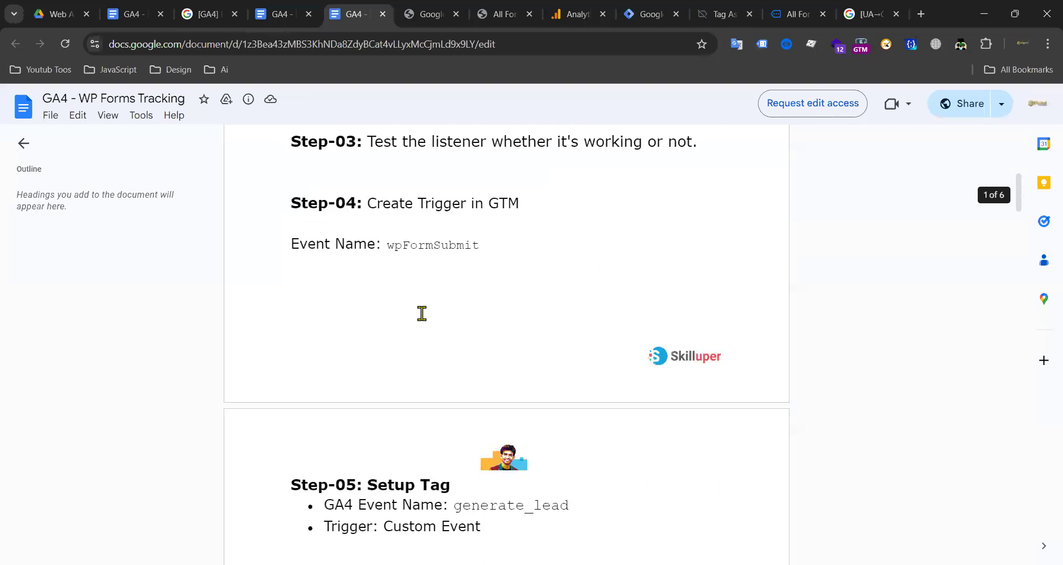
pyautogui.scroll(-3, 422, 313)
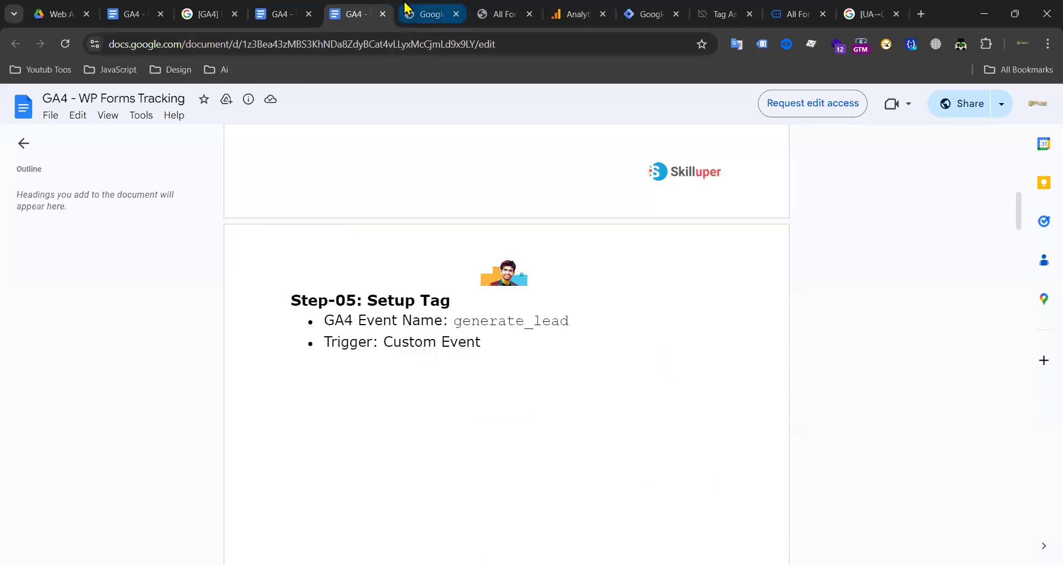
pyautogui.click(407, 8)
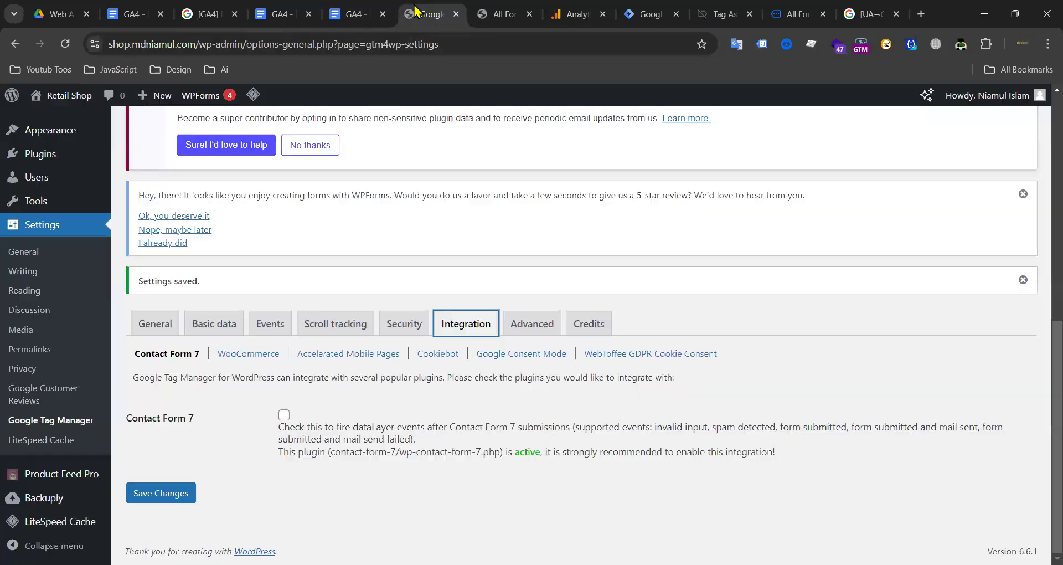
pyautogui.click(341, 12)
# Step: Name the new tag "Custom HTML- WP Form" in Google Tag Manager and save it
pyautogui.click(646, 14)
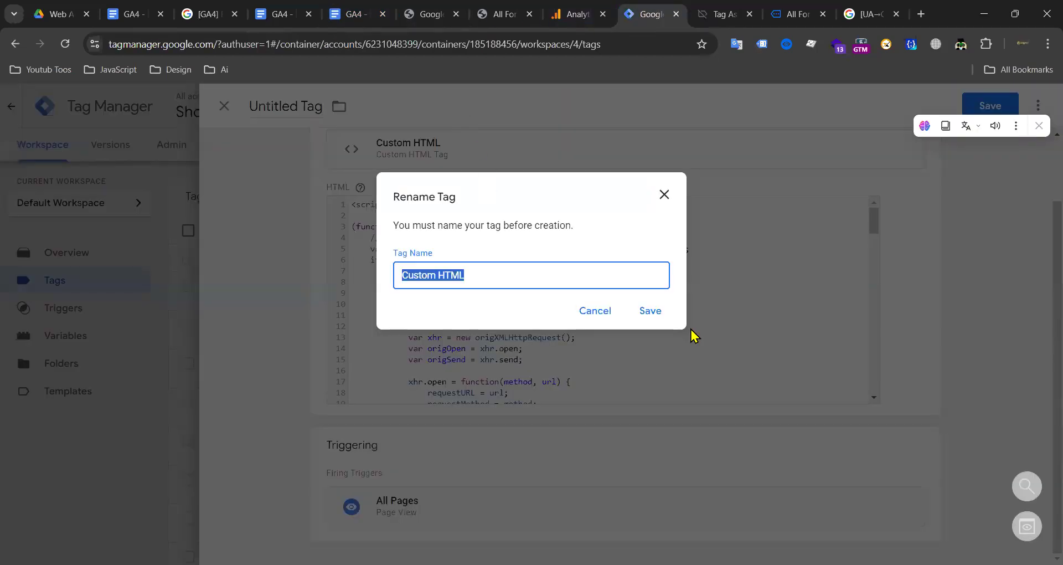
pyautogui.click(517, 270)
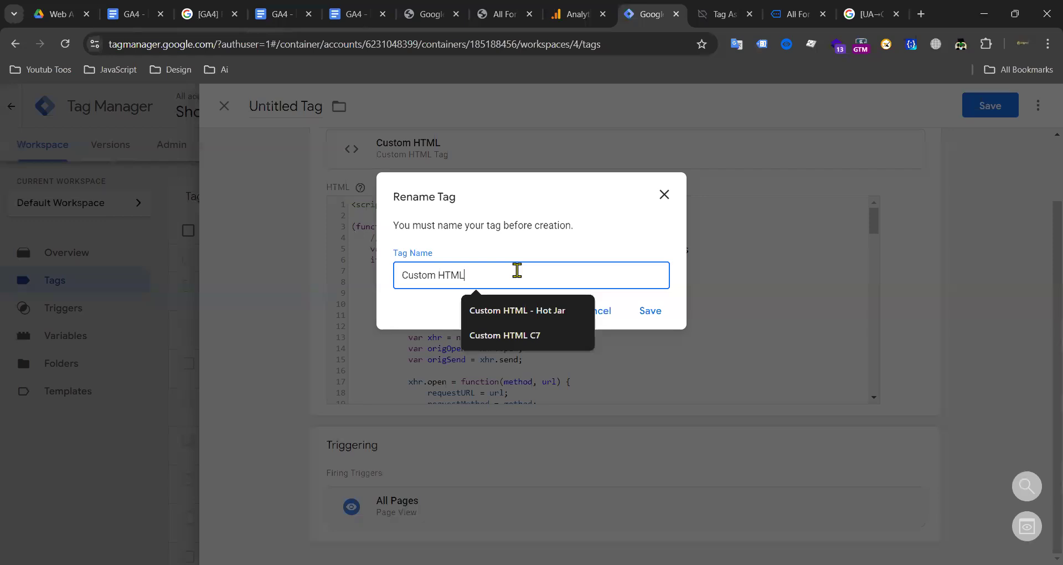
pyautogui.write('- WP Form')
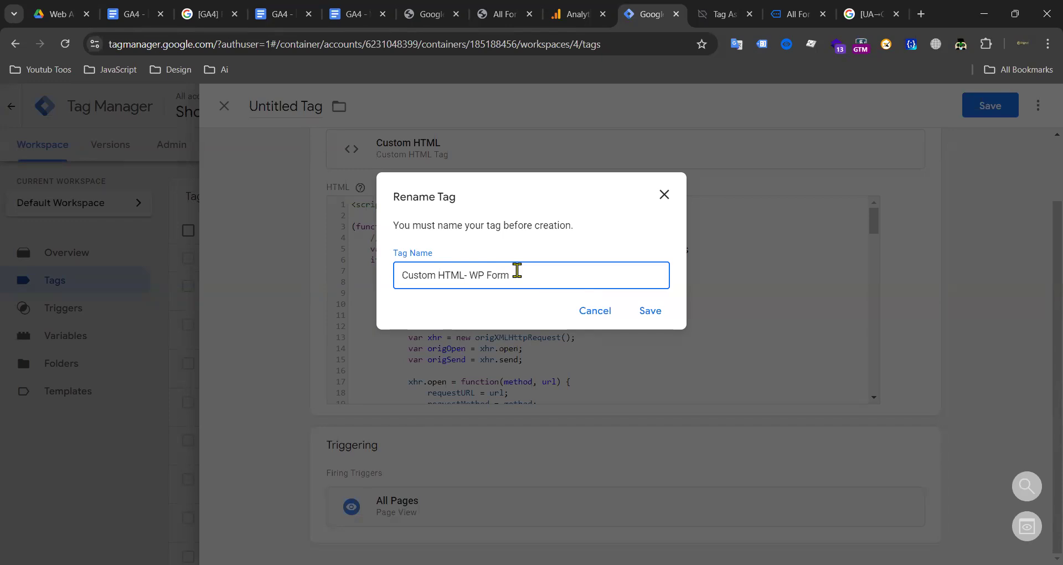
pyautogui.click(651, 312)
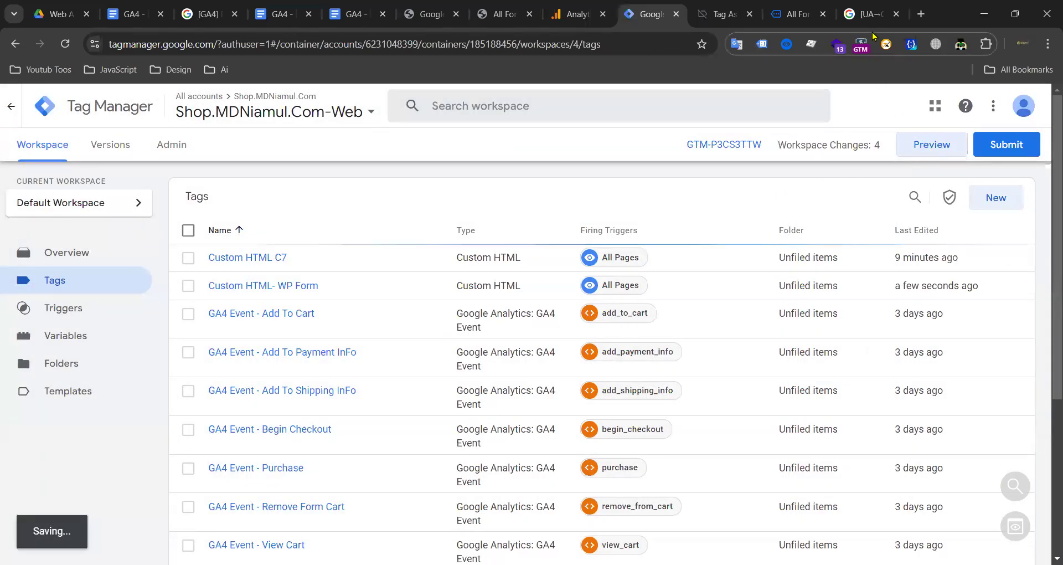
# Step: Connect the container's preview to the shop site and open the WP Form on its All Form & Video page
pyautogui.click(896, 14)
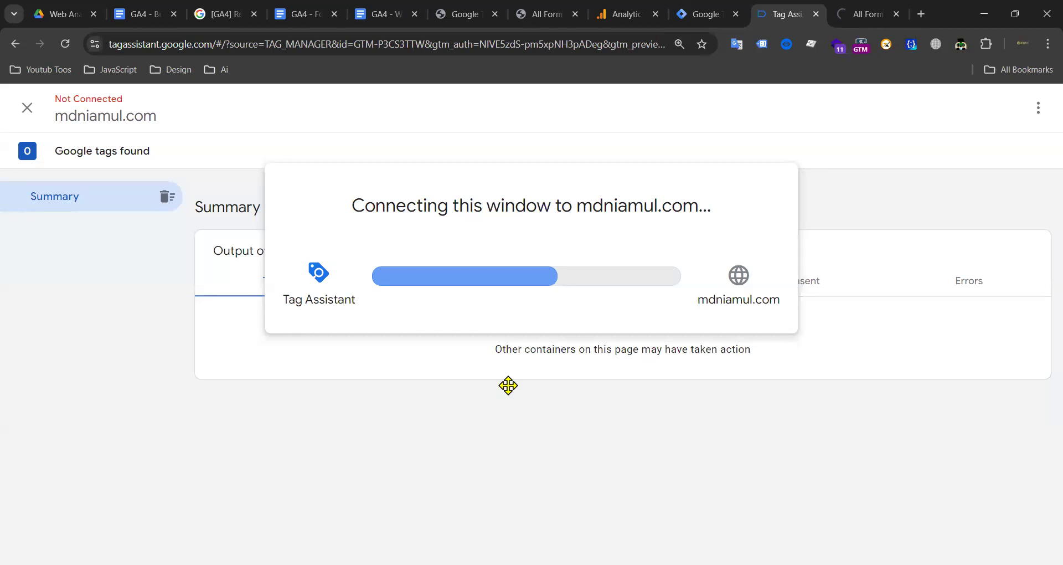
pyautogui.click(861, 15)
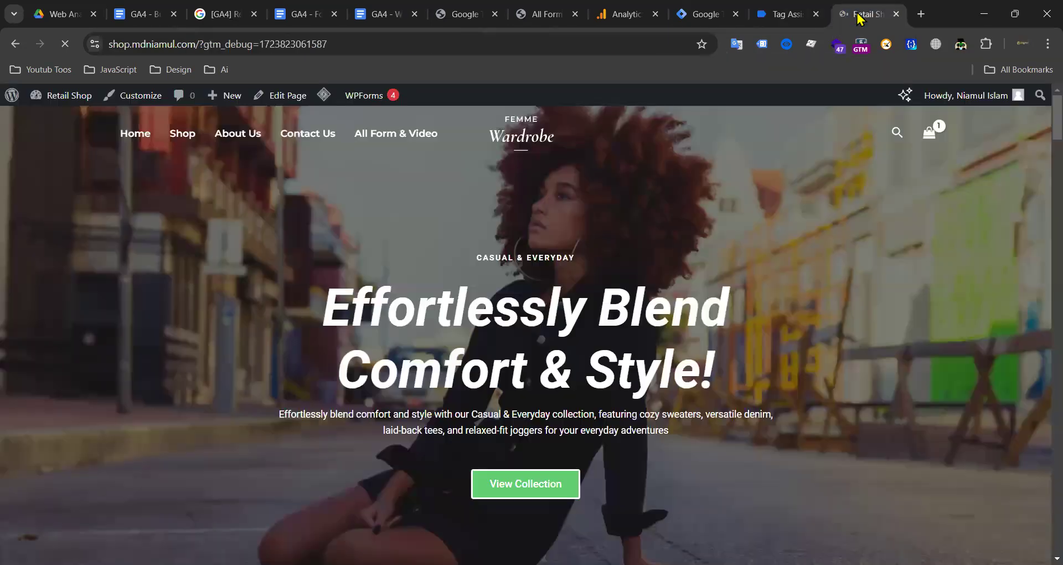
pyautogui.scroll(-19, 628, 211)
pyautogui.scroll(16, 337, 166)
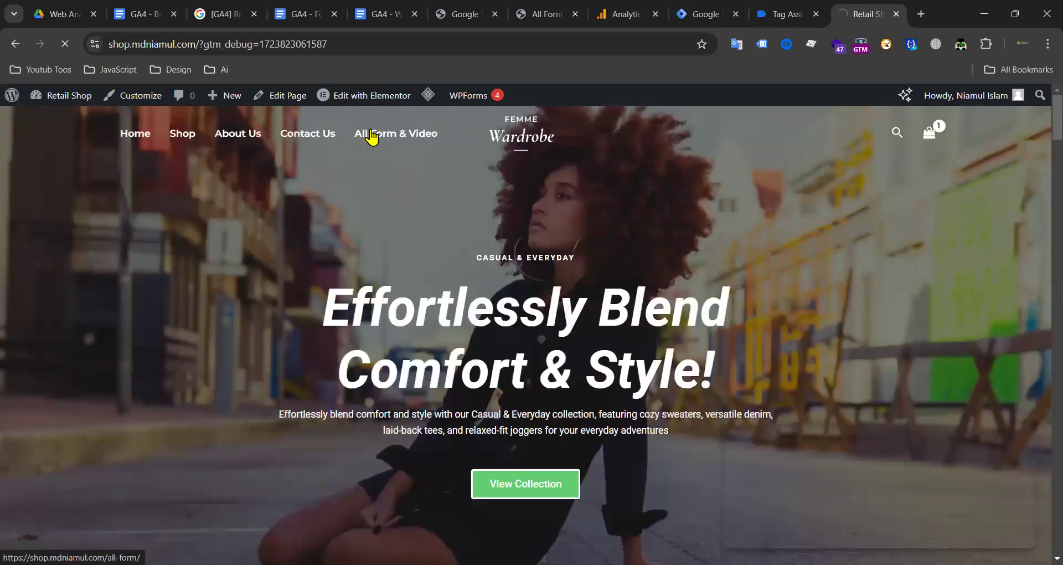
pyautogui.click(370, 136)
pyautogui.scroll(-10, 468, 184)
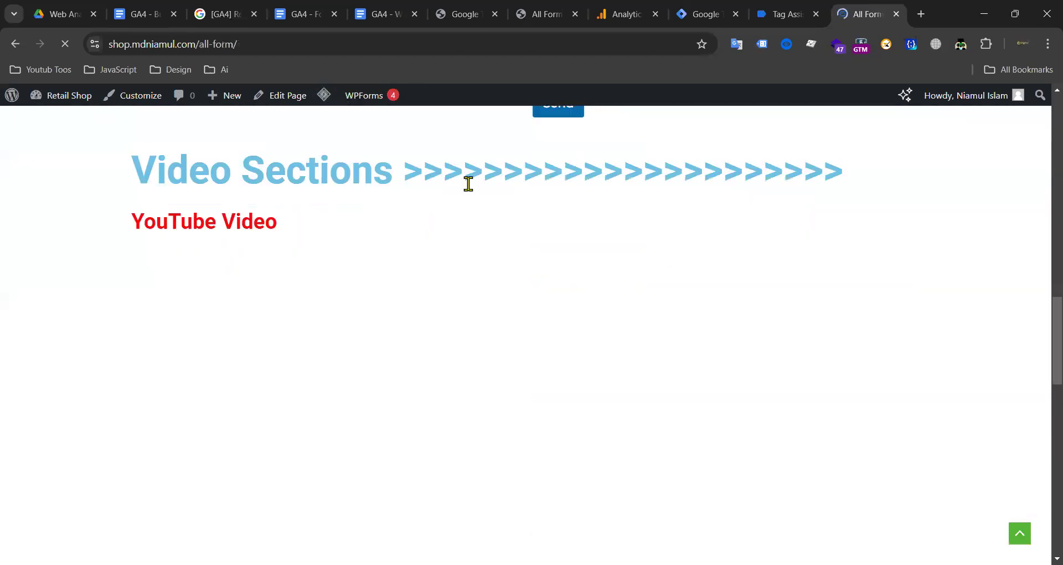
pyautogui.scroll(14, 468, 184)
pyautogui.scroll(-7, 596, 258)
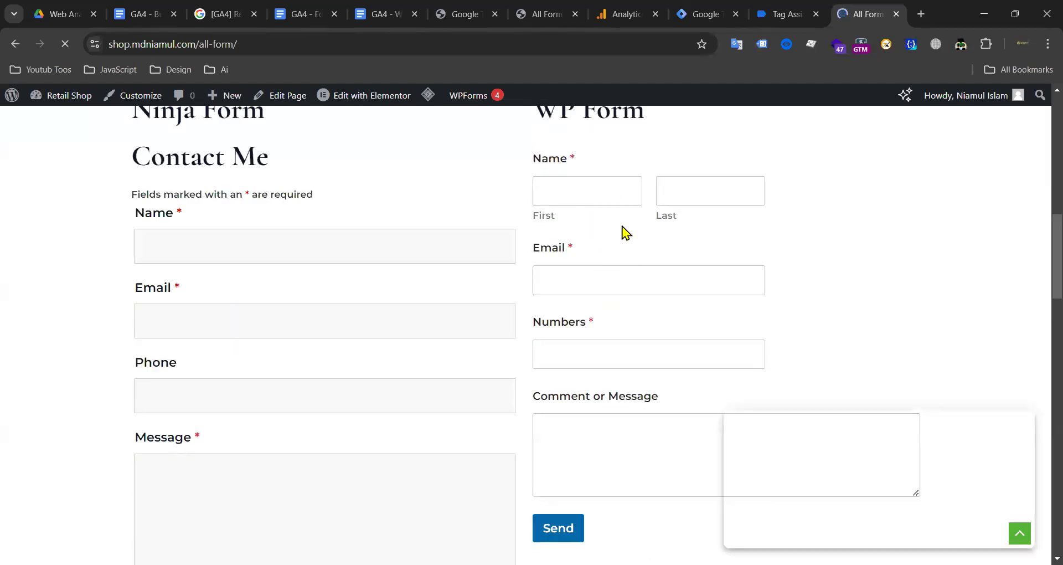
pyautogui.scroll(2, 576, 288)
# Step: Fill in the WP Form with a name, e-mail, phone number and the message "test", and send it
pyautogui.click(570, 303)
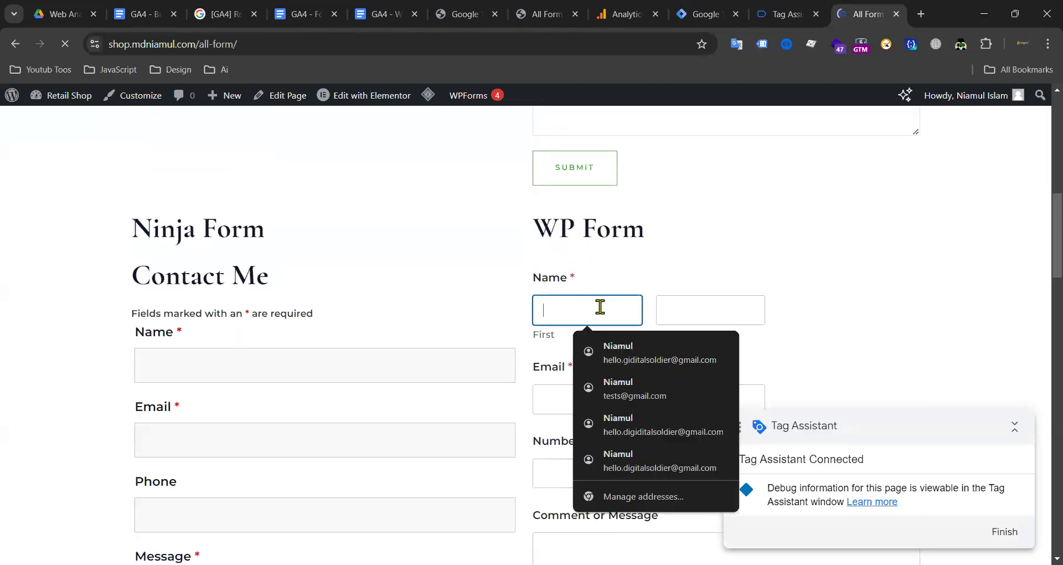
pyautogui.click(637, 357)
pyautogui.scroll(-1, 744, 310)
pyautogui.scroll(-2, 743, 310)
pyautogui.click(573, 339)
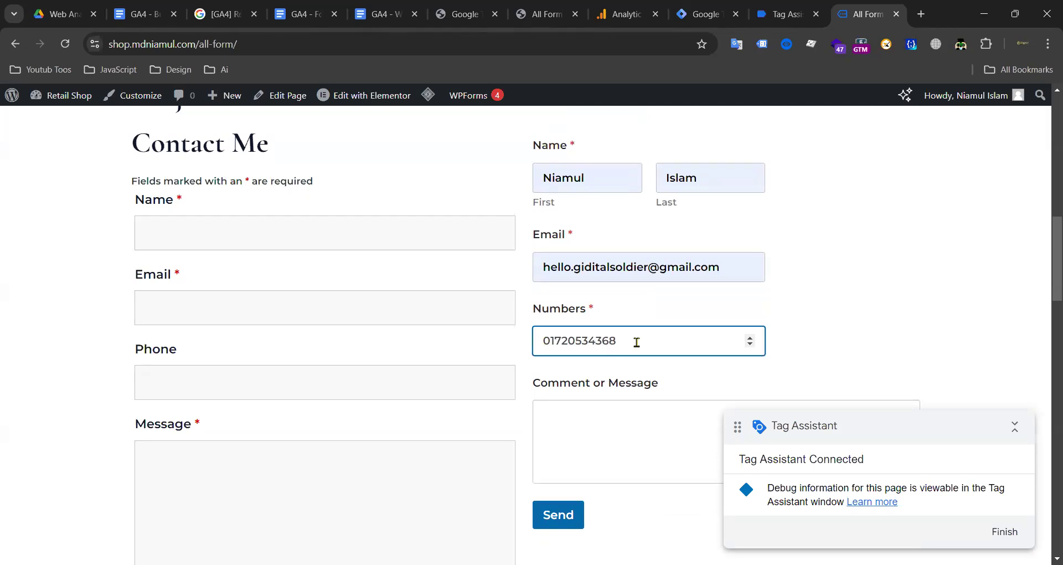
pyautogui.scroll(-1, 600, 415)
pyautogui.click(602, 417)
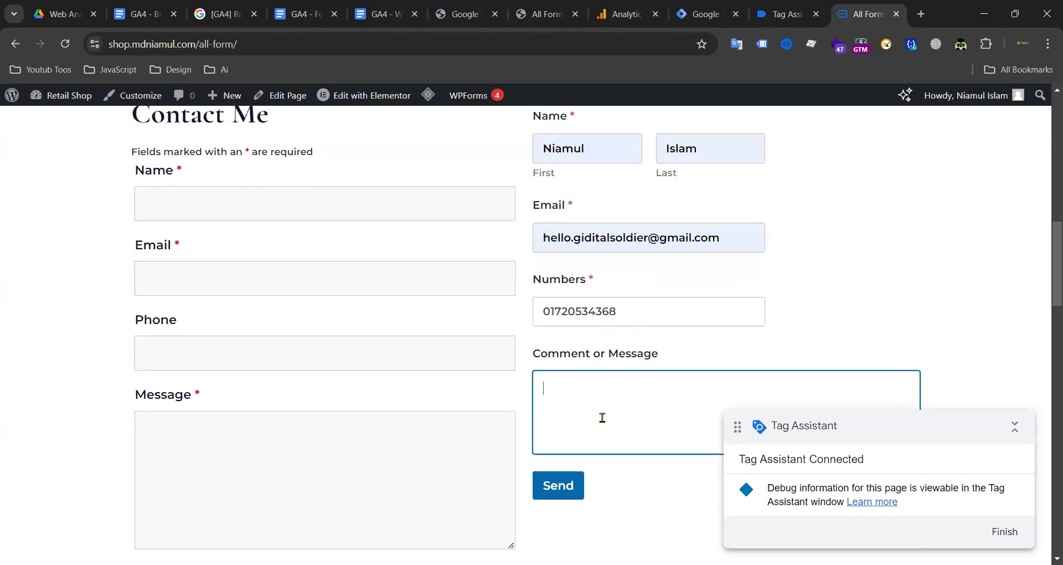
pyautogui.scroll(-1, 599, 422)
pyautogui.click(576, 459)
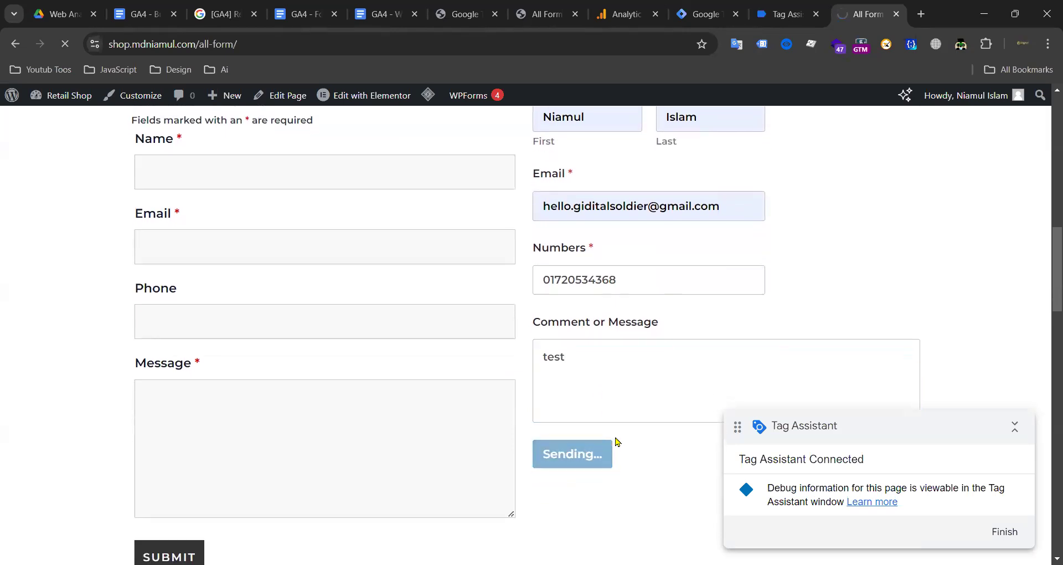
pyautogui.scroll(-3, 613, 421)
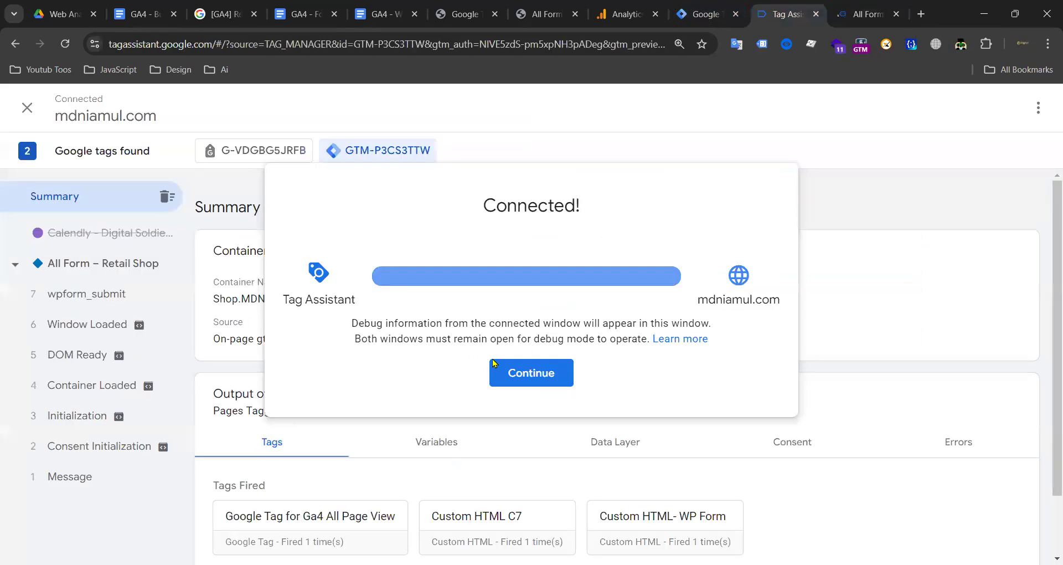
# Step: Switch to Tag Assistant and expand the API call of the wpform_submit event
pyautogui.click(494, 364)
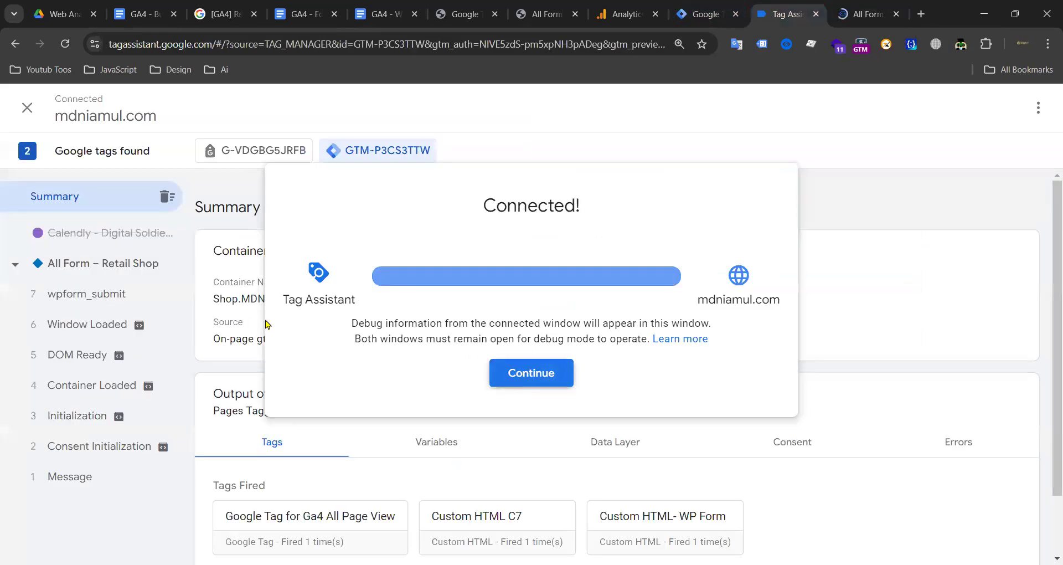
pyautogui.click(125, 299)
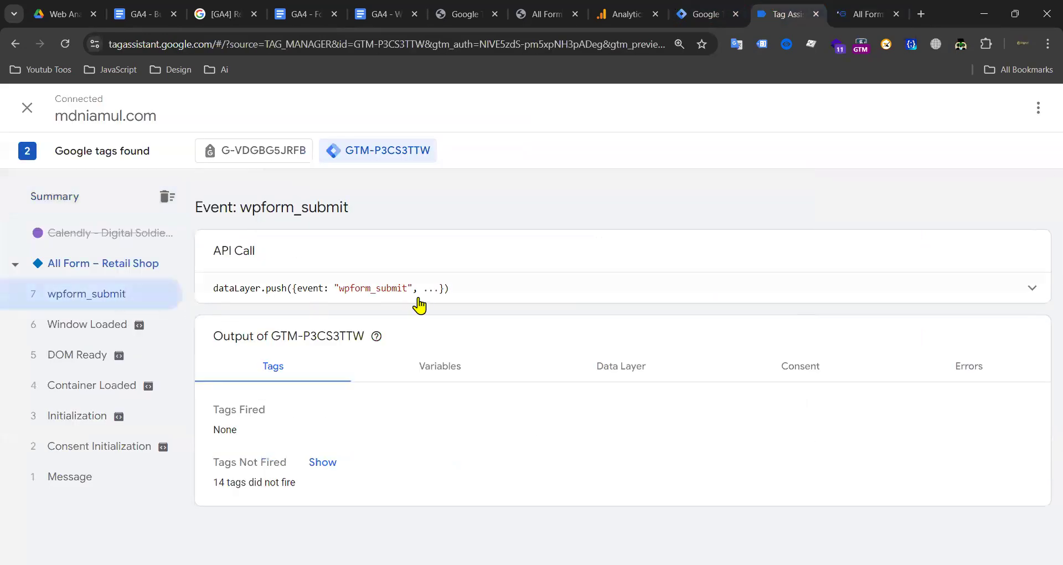
pyautogui.click(719, 289)
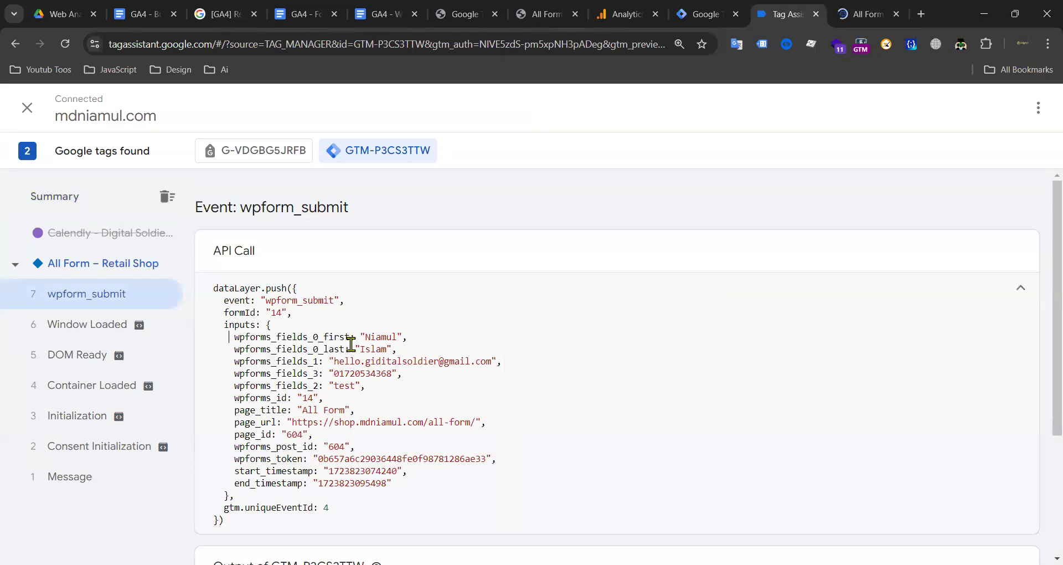
# Step: Examine the form fields, page URL and timestamps passed in the wpform_submit dataLayer push
pyautogui.moveTo(351, 339); pyautogui.dragTo(447, 336)
pyautogui.moveTo(269, 350); pyautogui.dragTo(313, 350)
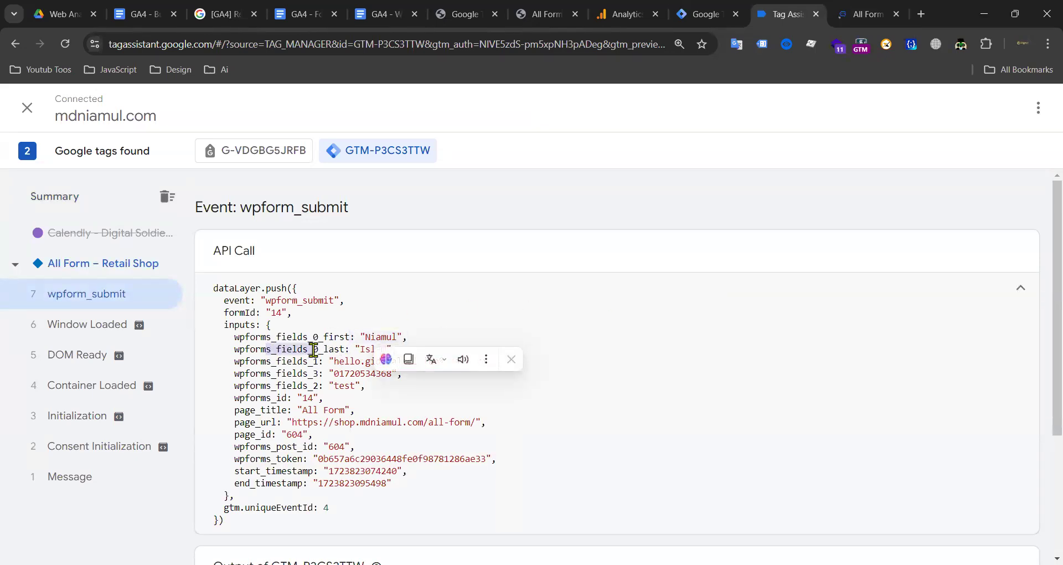
pyautogui.click(492, 343)
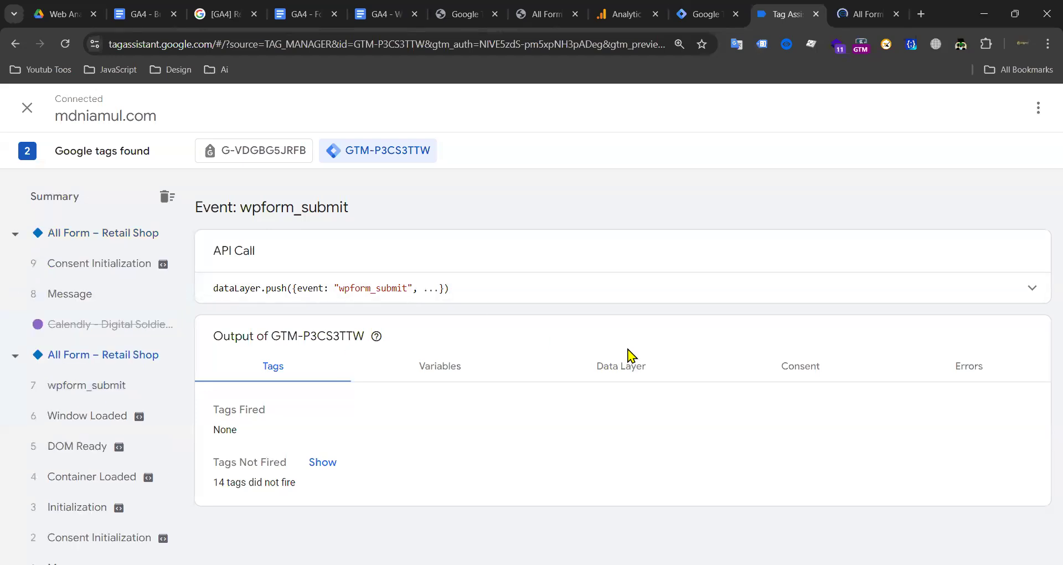
pyautogui.click(612, 296)
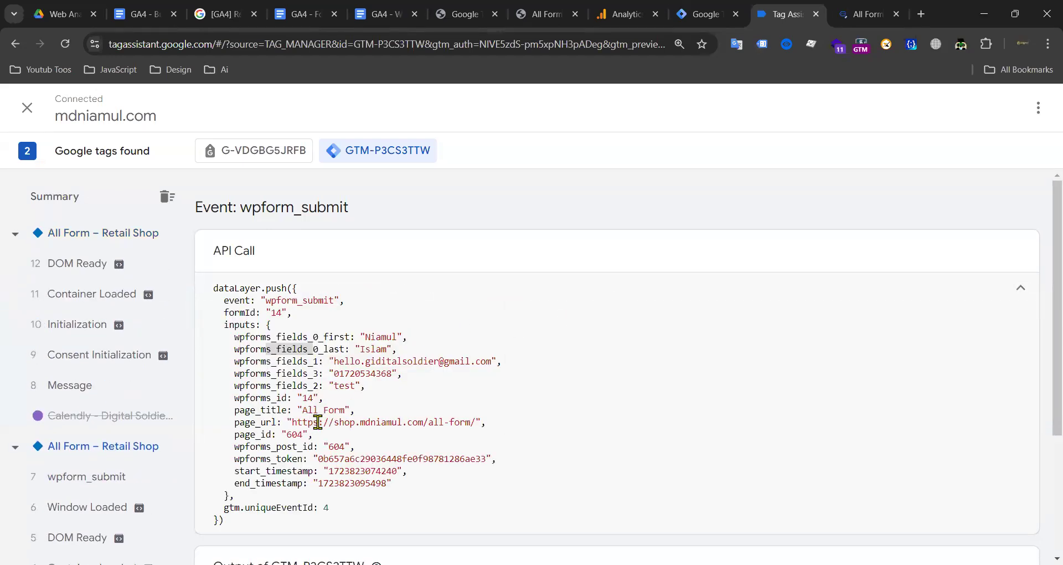
pyautogui.moveTo(283, 419); pyautogui.dragTo(464, 418)
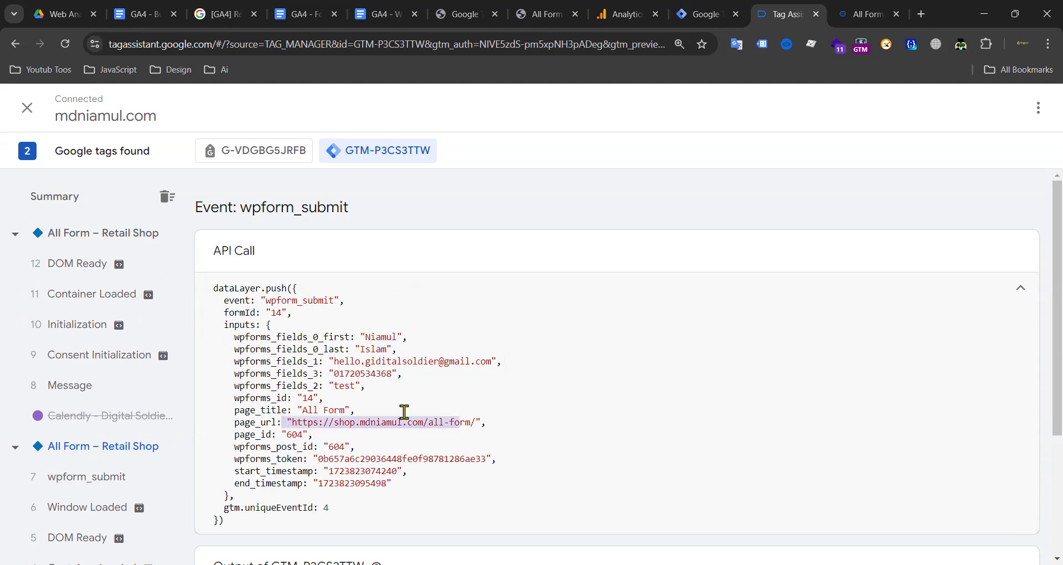
pyautogui.click(318, 402)
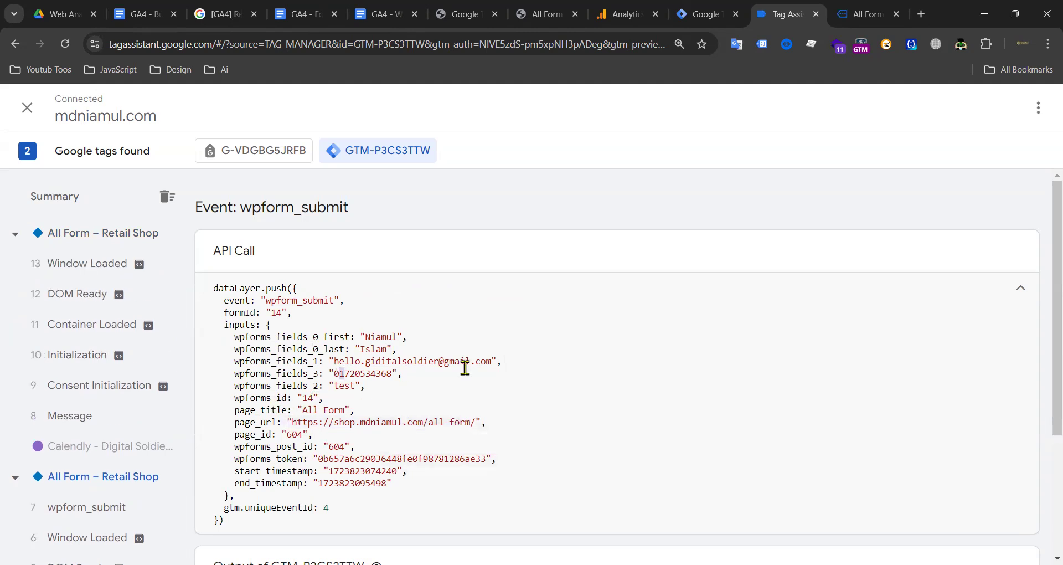
pyautogui.moveTo(470, 363); pyautogui.dragTo(344, 375)
pyautogui.click(435, 485)
pyautogui.moveTo(392, 483); pyautogui.dragTo(221, 306)
pyautogui.click(309, 484)
pyautogui.moveTo(232, 483)
pyautogui.mouseDown()
pyautogui.moveTo(351, 482)
pyautogui.moveTo(232, 476)
pyautogui.mouseUp()
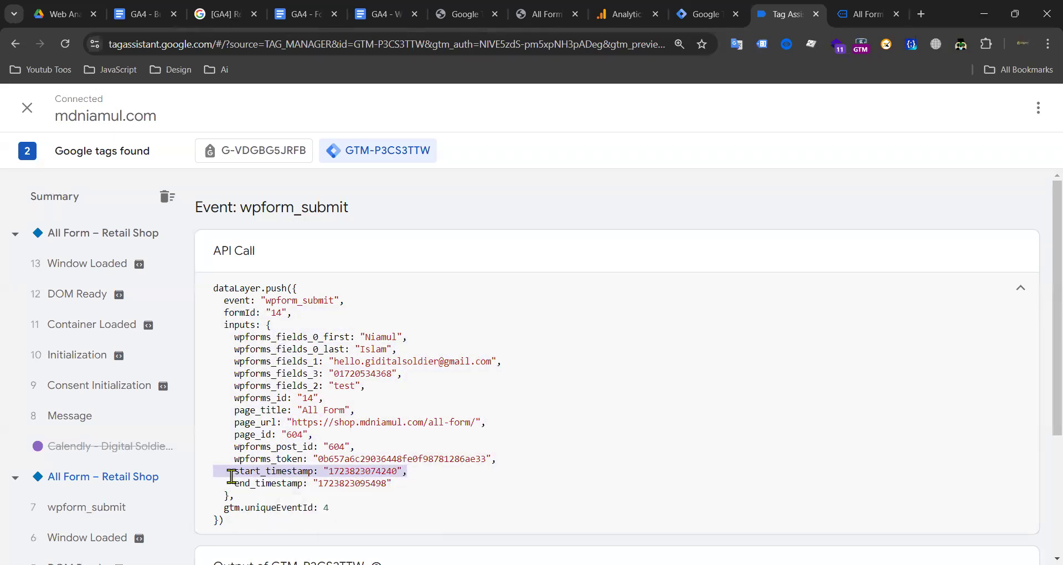
pyautogui.click(414, 477)
pyautogui.moveTo(394, 484)
pyautogui.mouseDown()
pyautogui.moveTo(225, 472)
pyautogui.moveTo(385, 484)
pyautogui.mouseUp()
pyautogui.click(237, 472)
pyautogui.click(354, 479)
pyautogui.click(265, 473)
pyautogui.click(293, 421)
# Step: Copy the event name wpform_submit from the dataLayer push and switch back to Google Tag Manager
pyautogui.doubleClick(308, 300)
pyautogui.hotkey('ctrl', 'c')
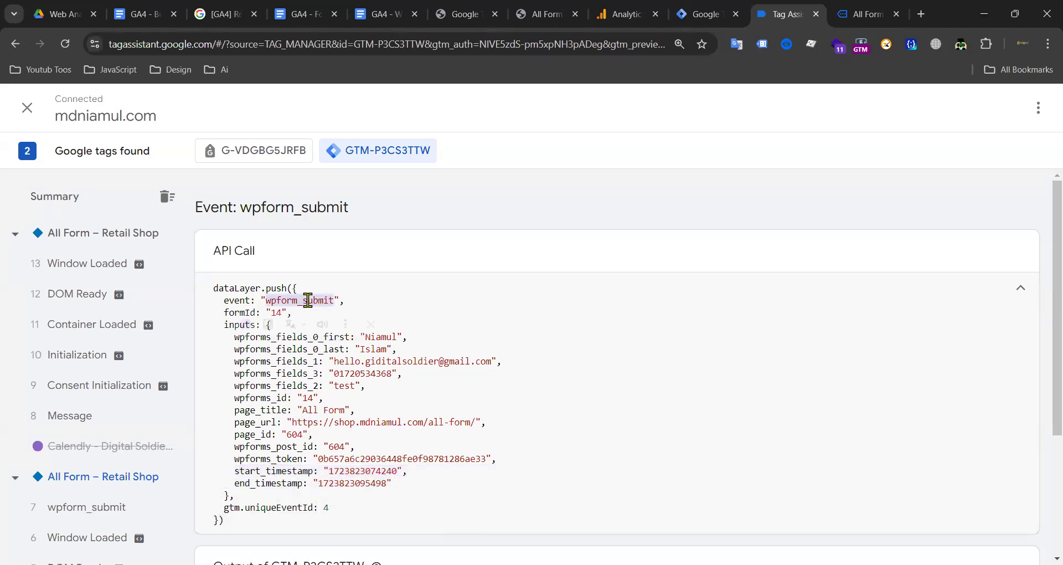
pyautogui.click(714, 19)
# Step: Create a new tag with the Google Analytics: GA4 Event tag type
pyautogui.scroll(-5, 951, 299)
pyautogui.scroll(5, 914, 282)
pyautogui.click(990, 206)
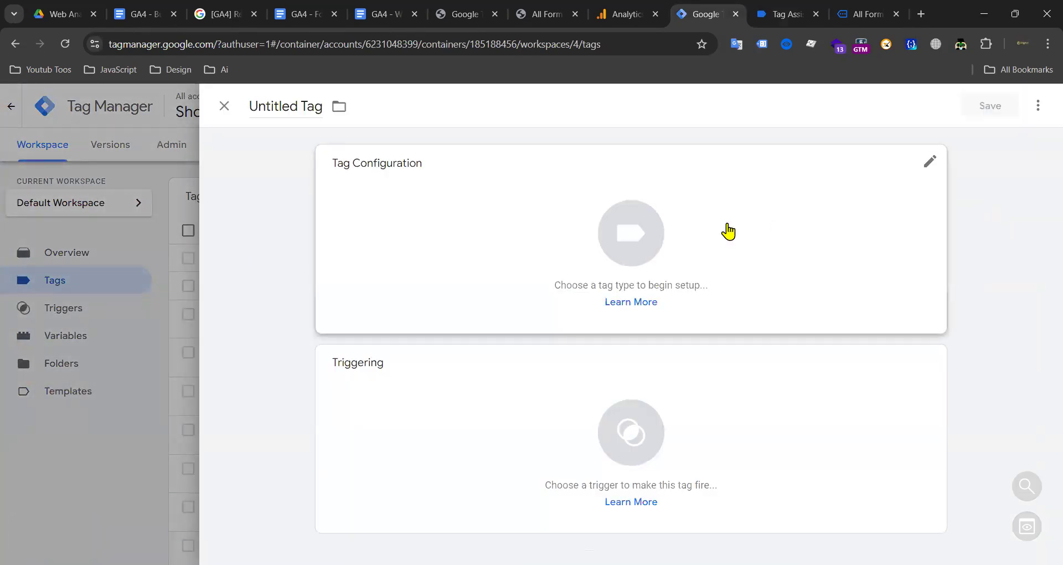
pyautogui.click(729, 230)
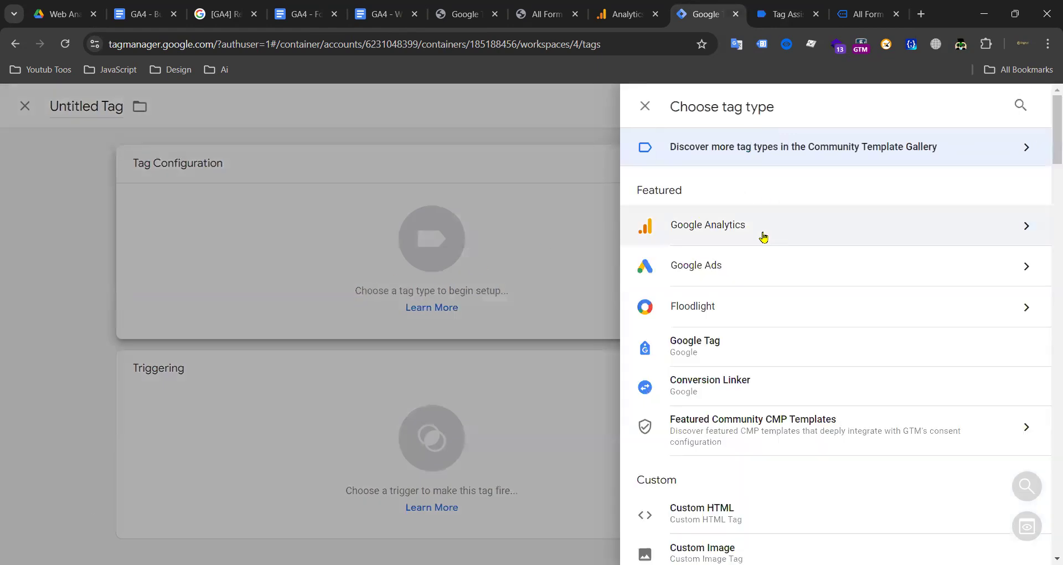
pyautogui.click(762, 233)
pyautogui.click(743, 238)
# Step: Set the tag's measurement ID to the {{Ga4 Id}} variable and its event name to wp_form_submit
pyautogui.click(402, 307)
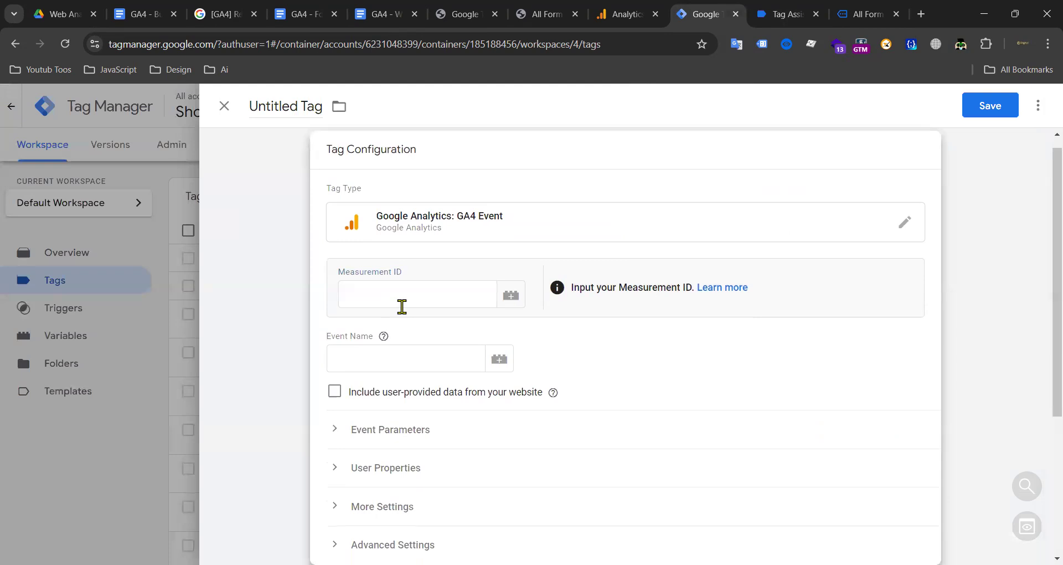
pyautogui.click(408, 294)
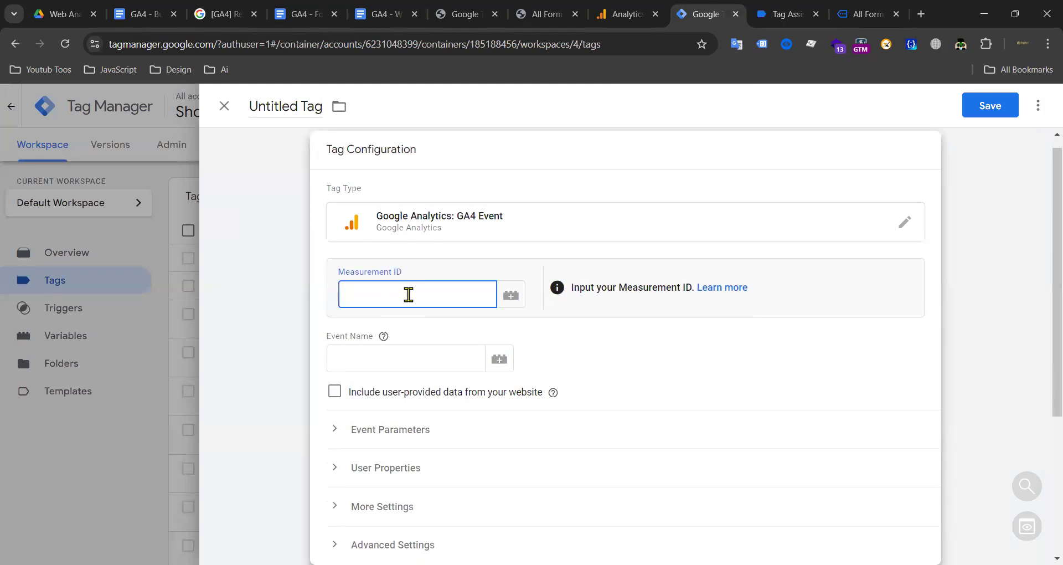
pyautogui.write('{{ga4')
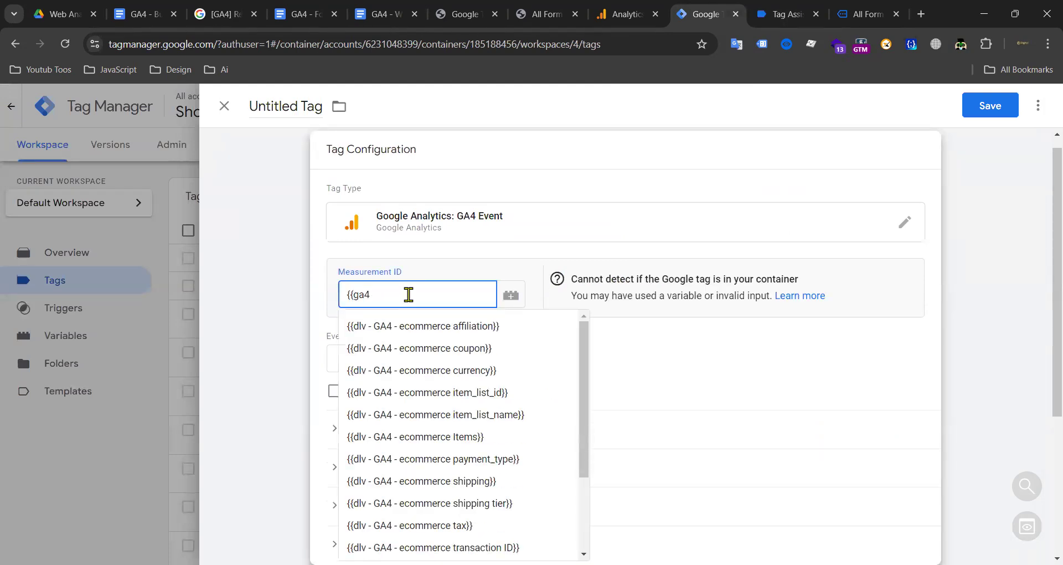
pyautogui.write(' id')
pyautogui.click(368, 326)
pyautogui.click(359, 354)
pyautogui.write('wp_form_sub')
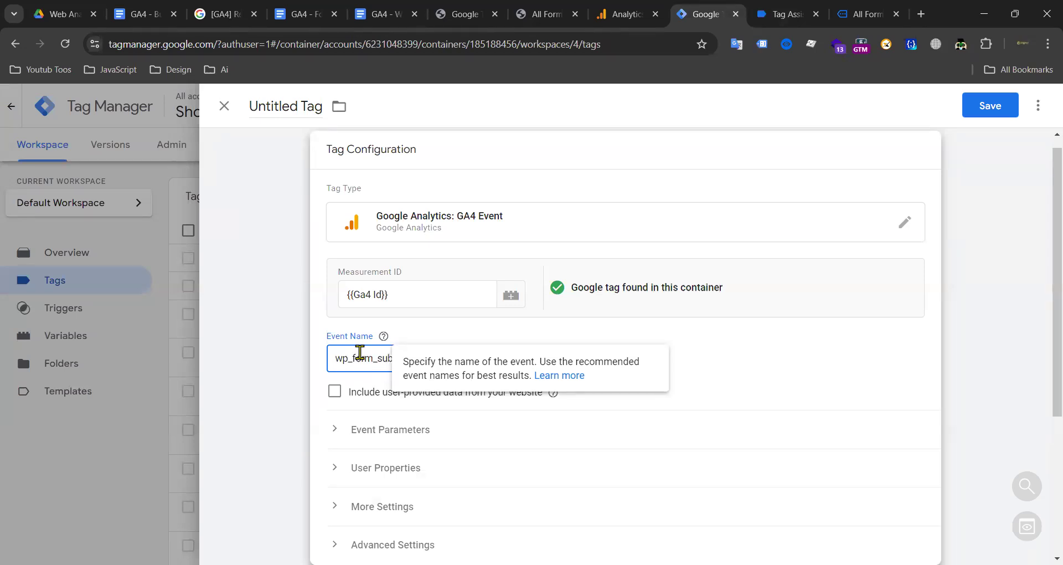
pyautogui.click(829, 357)
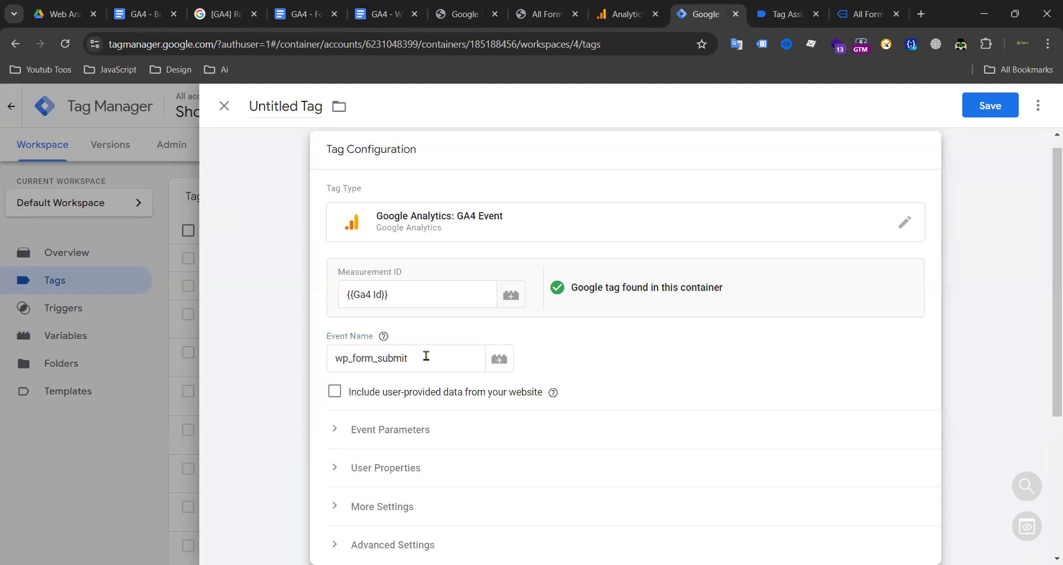
# Step: Add a new trigger to the GA4 event tag and choose the Custom Event trigger type
pyautogui.scroll(-4, 412, 364)
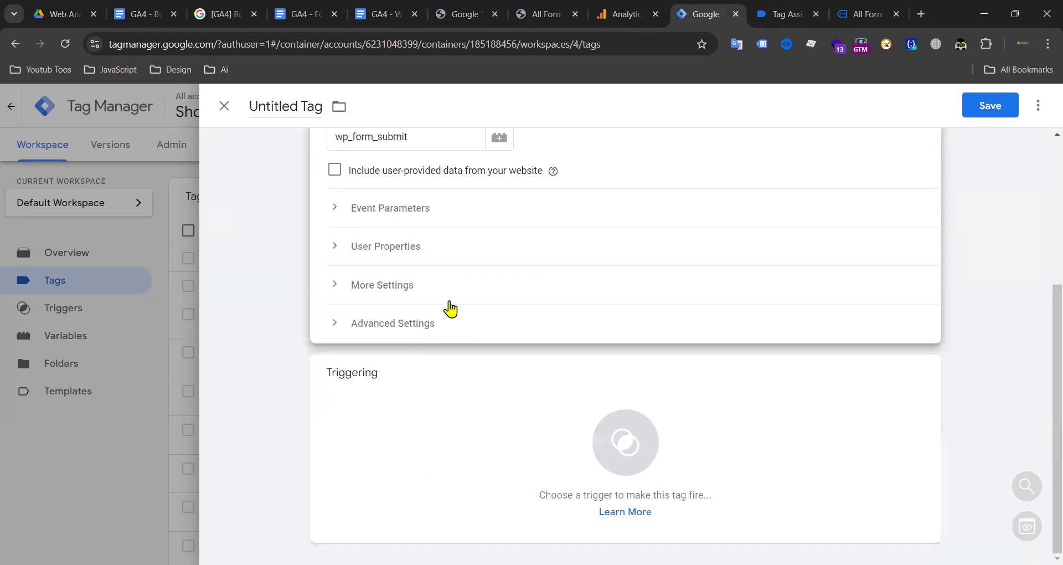
pyautogui.click(625, 443)
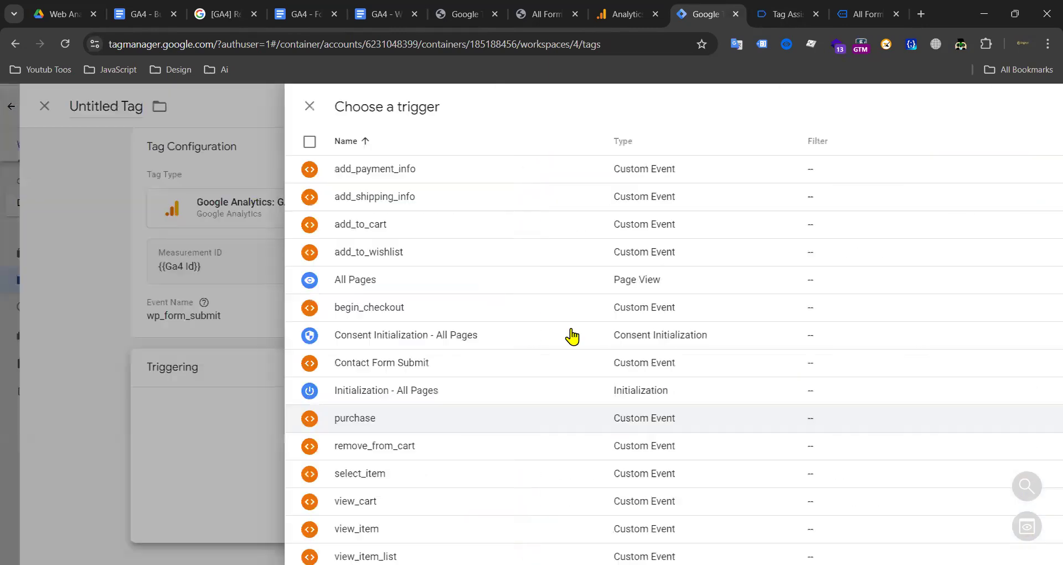
pyautogui.click(1017, 109)
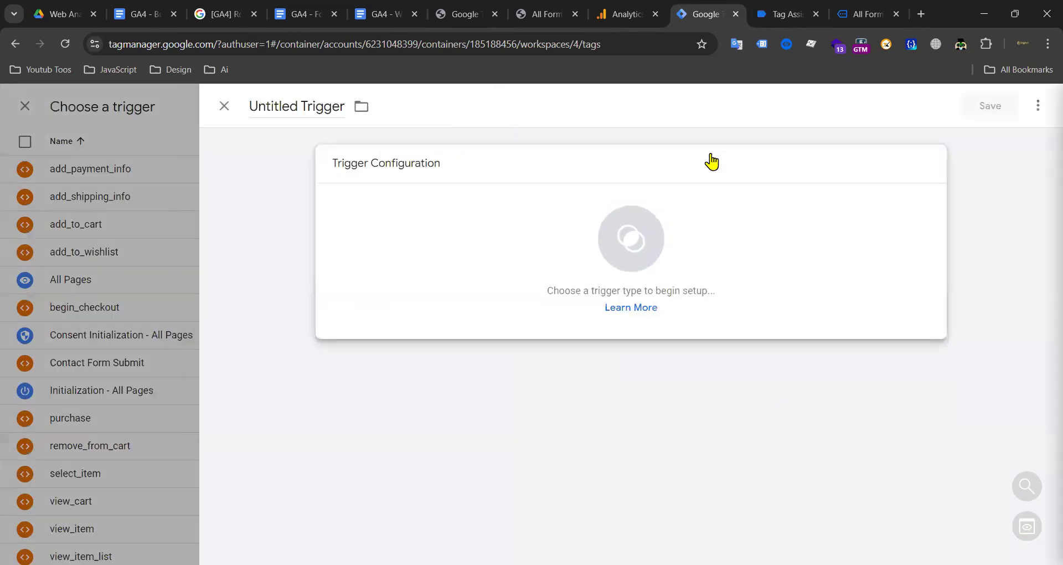
pyautogui.click(710, 159)
pyautogui.scroll(-3, 736, 382)
pyautogui.scroll(-3, 734, 379)
pyautogui.click(719, 382)
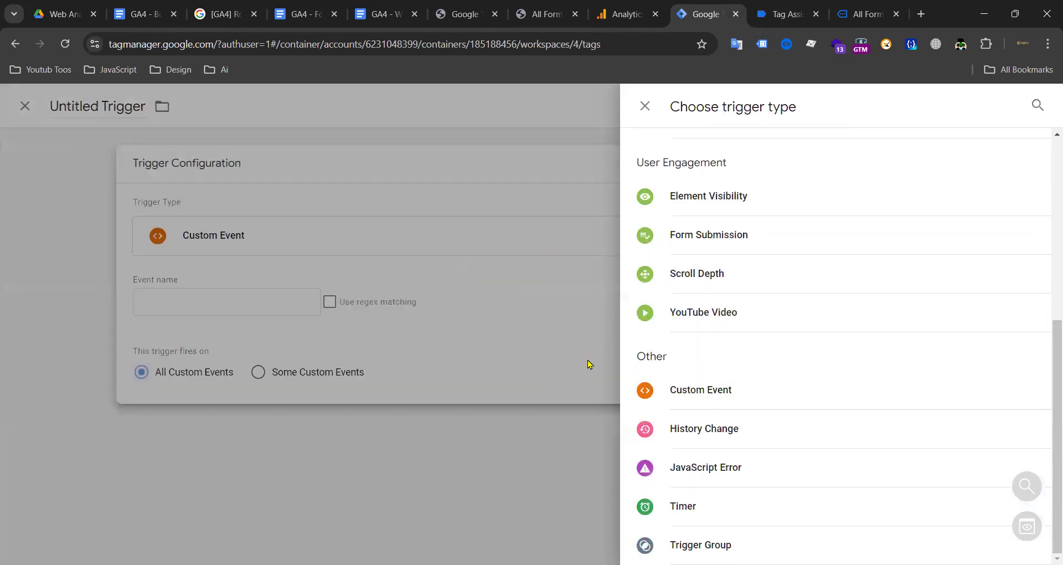
# Step: Set the custom event trigger's event name to wpform_submit, name the trigger WP Form Submit and save it
pyautogui.click(404, 308)
pyautogui.hotkey('ctrl', 'v')
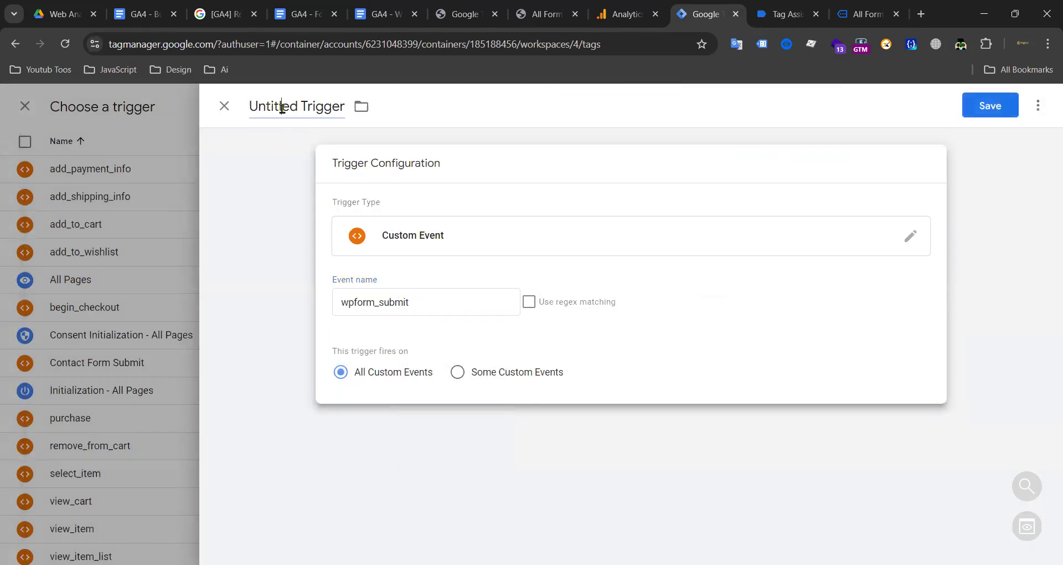
pyautogui.click(280, 106)
pyautogui.write('WP For')
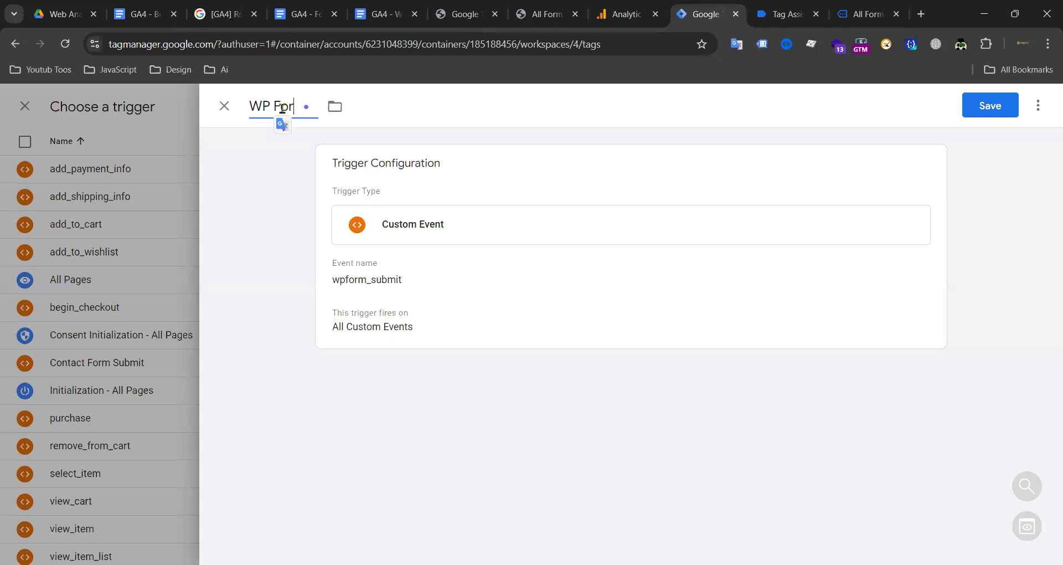
pyautogui.write('m Submit')
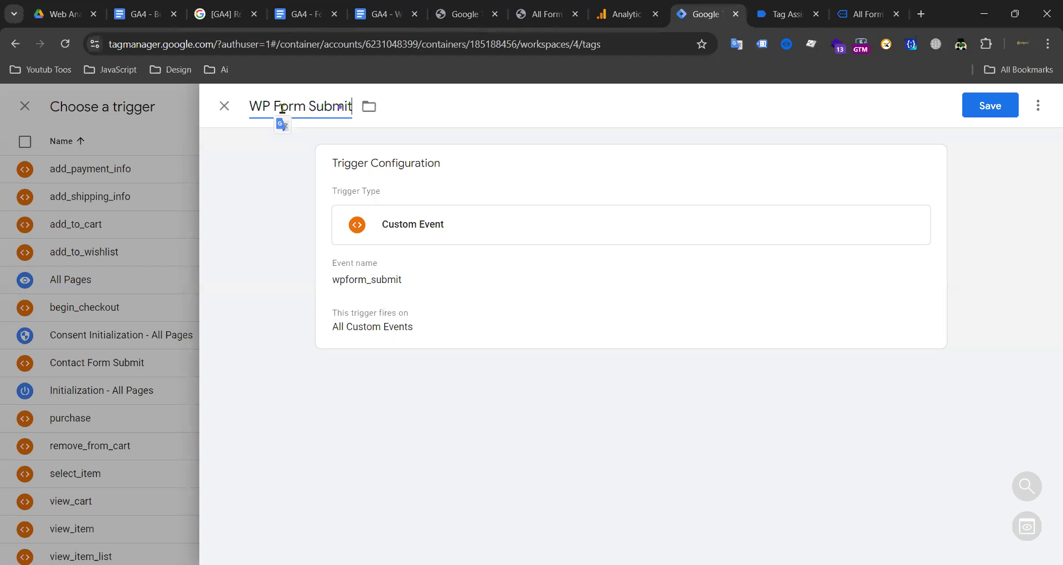
pyautogui.click(991, 108)
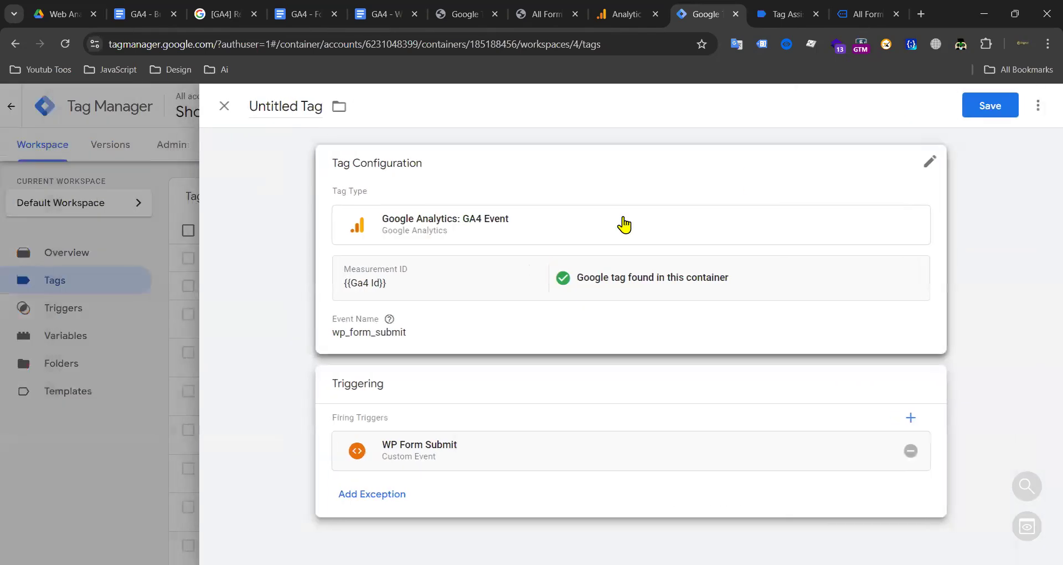
# Step: Save the GA4 event tag under the name "GA4 Event- Wp Form Submit"
pyautogui.click(990, 105)
pyautogui.tripleClick(487, 277)
pyautogui.moveTo(483, 276); pyautogui.dragTo(342, 278)
pyautogui.press('BackSpace')
pyautogui.click(535, 277)
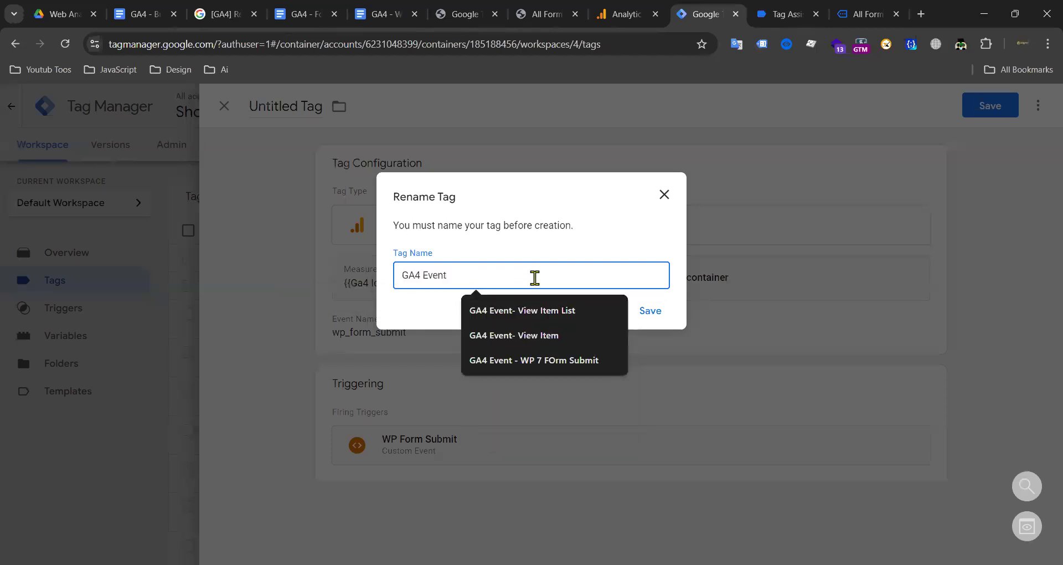
pyautogui.write('- Wp Form Submit')
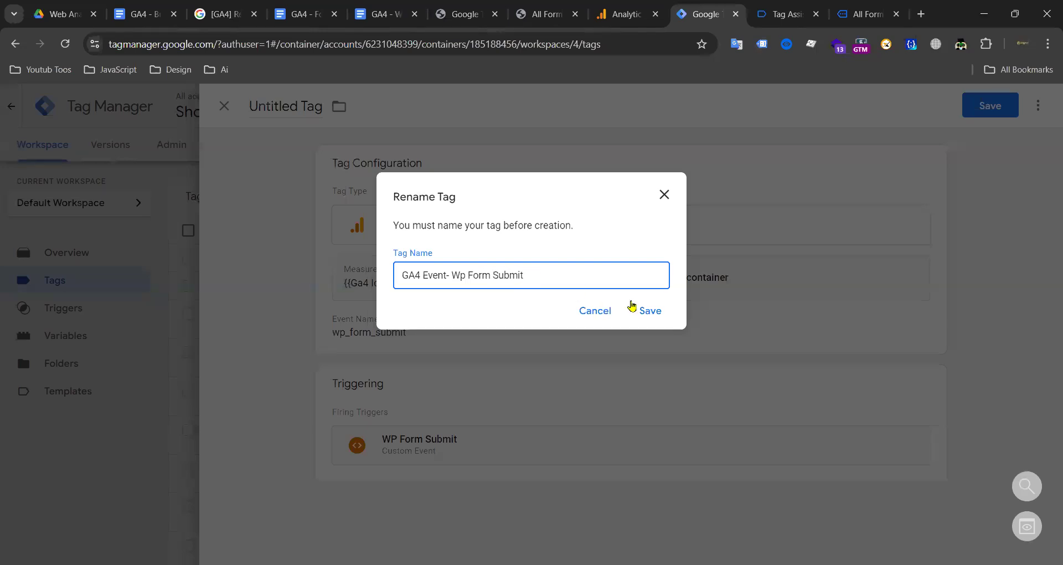
pyautogui.click(642, 310)
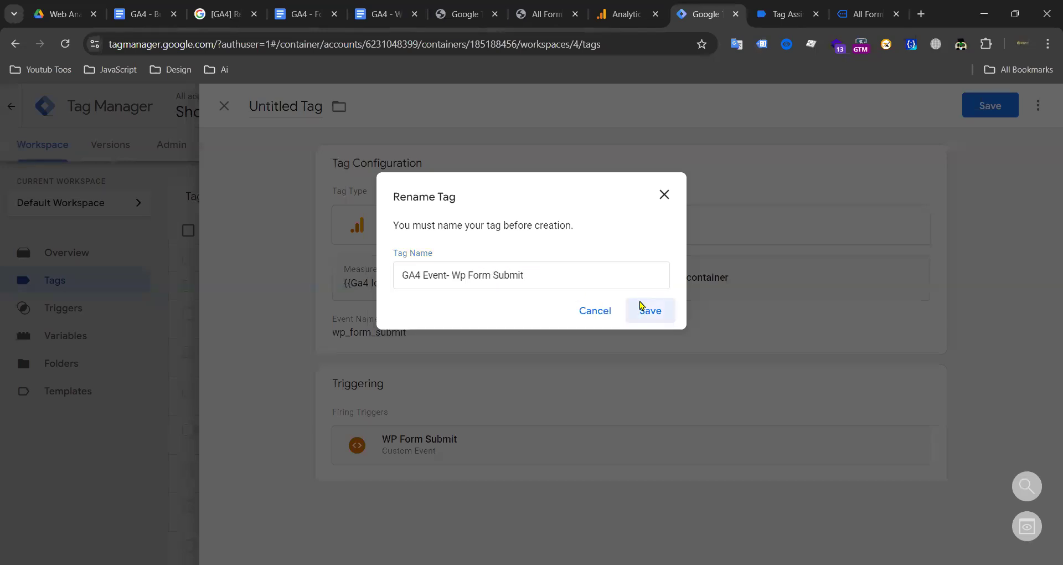
# Step: Close the GA4 Recommended events help page and return to the GA4 - Form Submission Tracking document
pyautogui.click(227, 13)
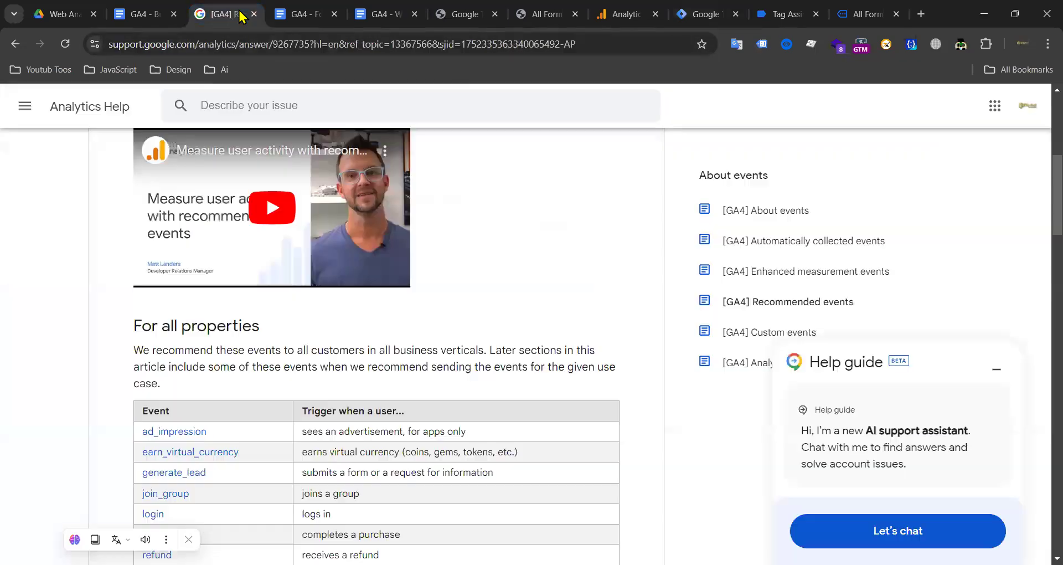
pyautogui.click(253, 14)
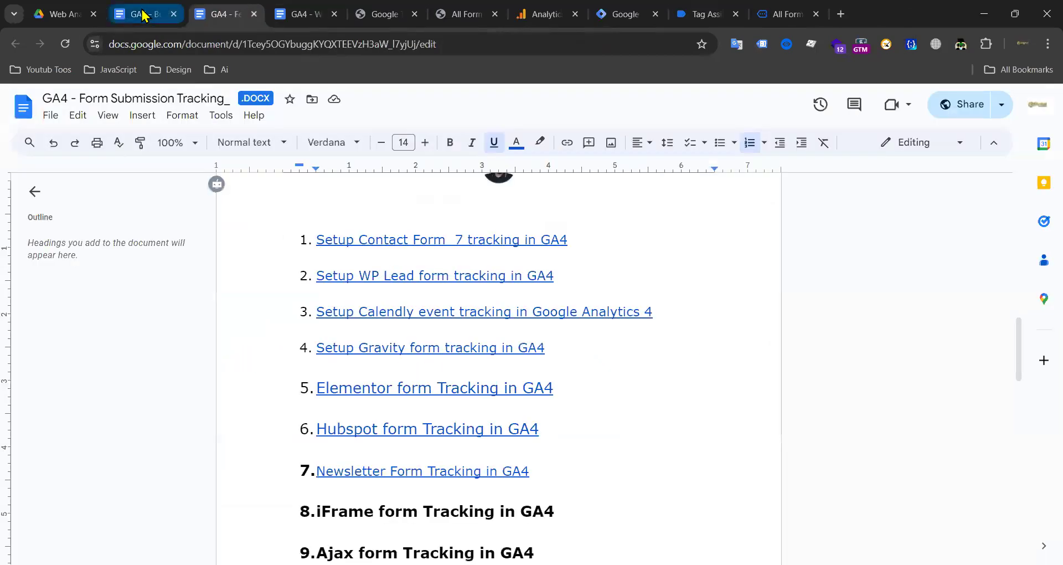
pyautogui.click(147, 14)
pyautogui.scroll(5, 412, 249)
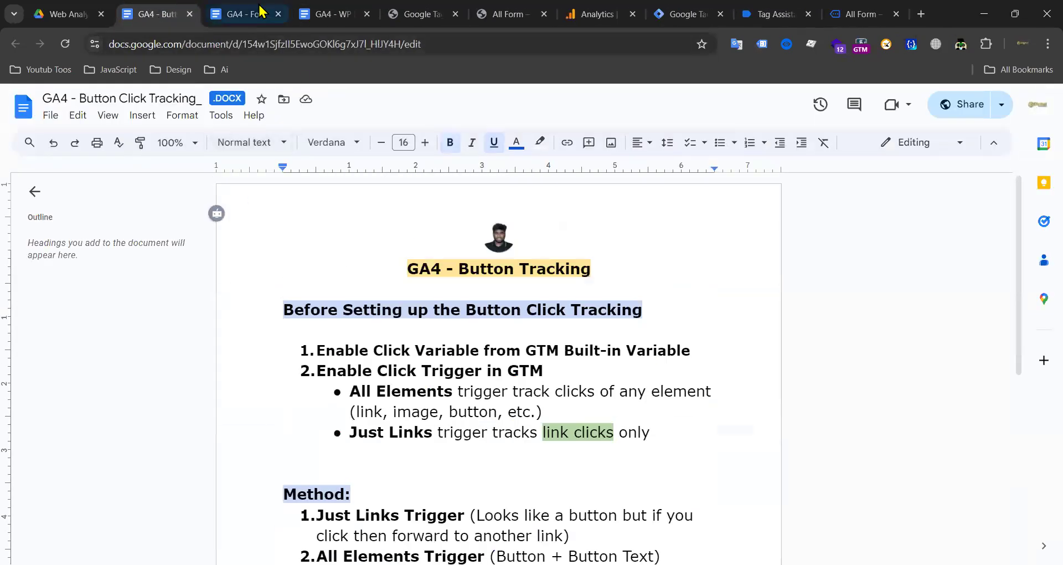
pyautogui.click(243, 14)
pyautogui.scroll(1, 372, 234)
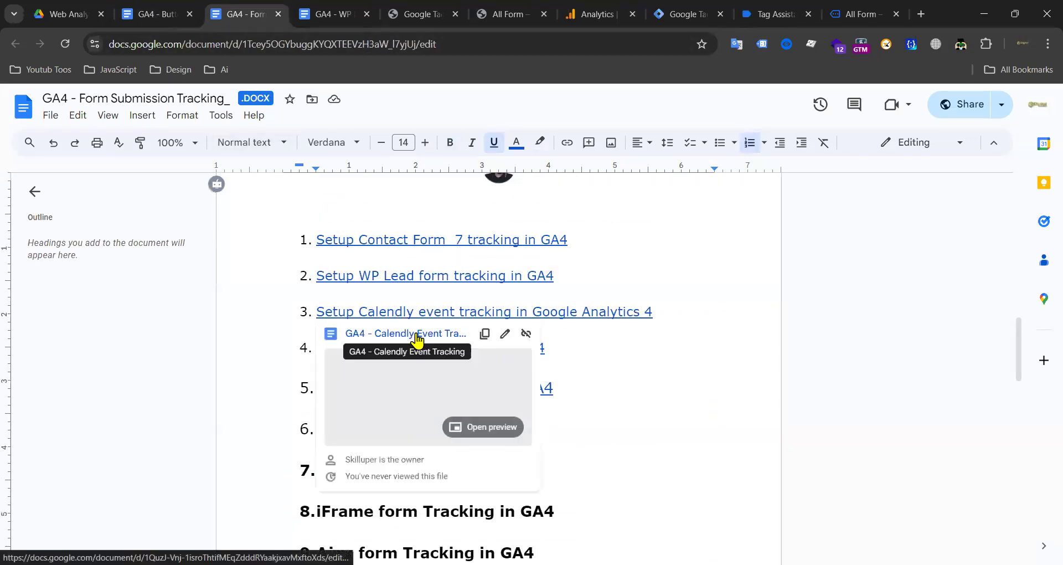
# Step: Open the linked GA4 - Calendly Event Tracking document and close the GA4 - WP Forms Tracking document
pyautogui.click(422, 339)
pyautogui.click(398, 21)
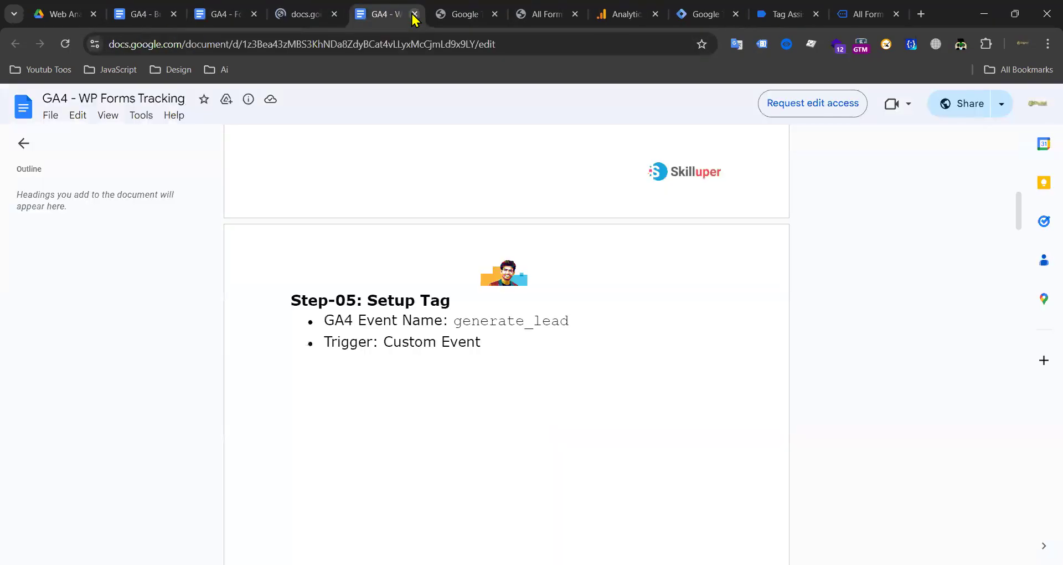
pyautogui.hotkey('ctrl', 'w')
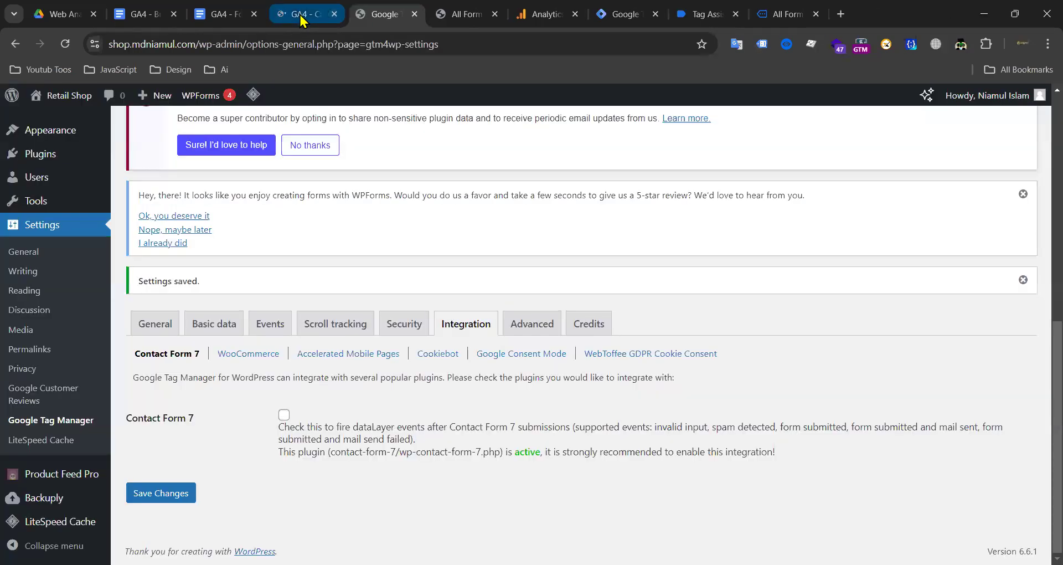
pyautogui.click(302, 17)
pyautogui.click(701, 12)
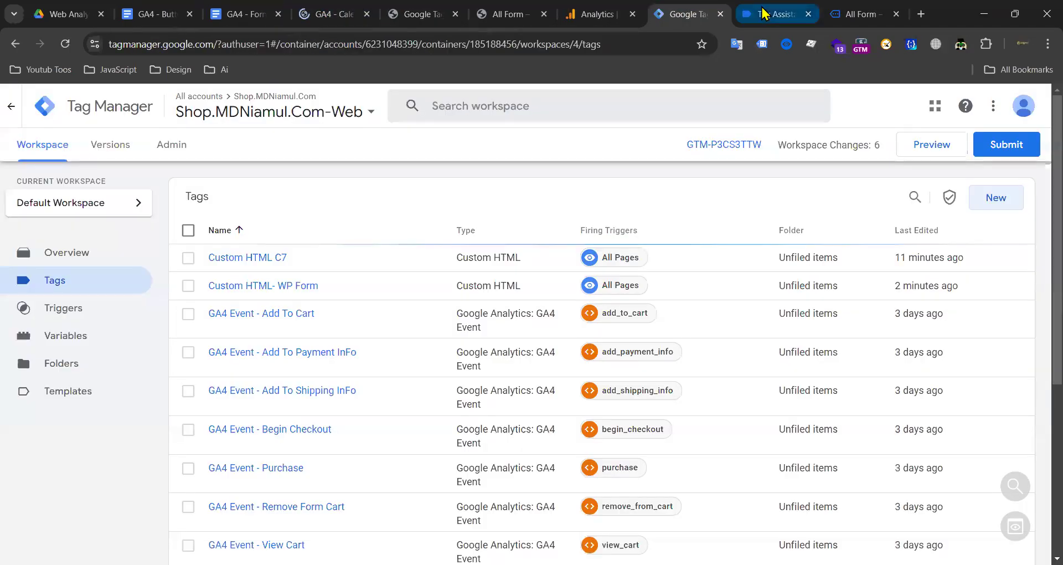
pyautogui.click(763, 12)
pyautogui.click(864, 14)
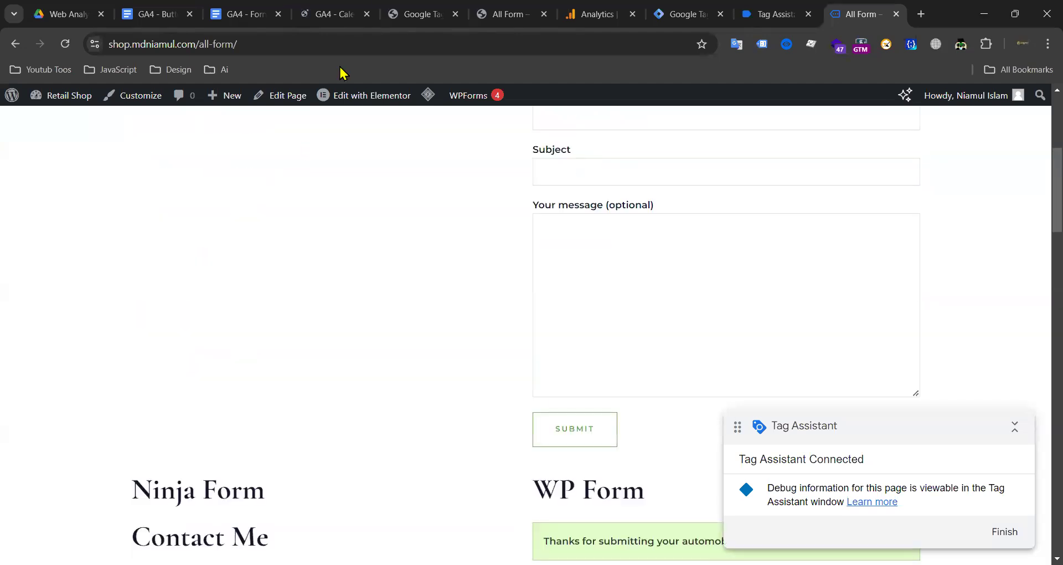
# Step: Skim the whole Calendly Event Tracking guide for its listener, trigger, variable and tag setup steps
pyautogui.click(327, 14)
pyautogui.scroll(-5, 413, 237)
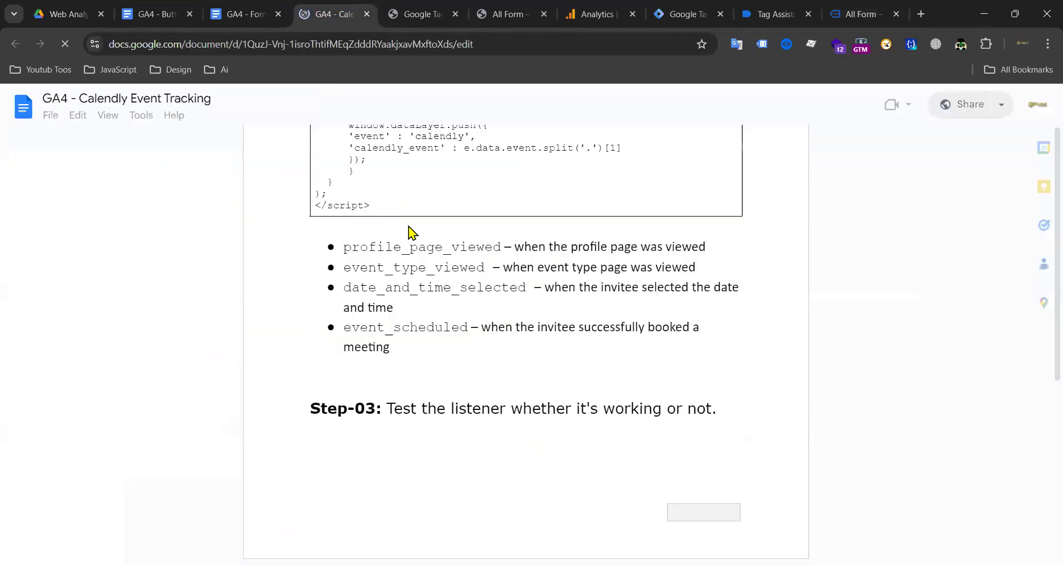
pyautogui.scroll(1, 430, 228)
pyautogui.scroll(-10, 429, 227)
pyautogui.scroll(-7, 492, 260)
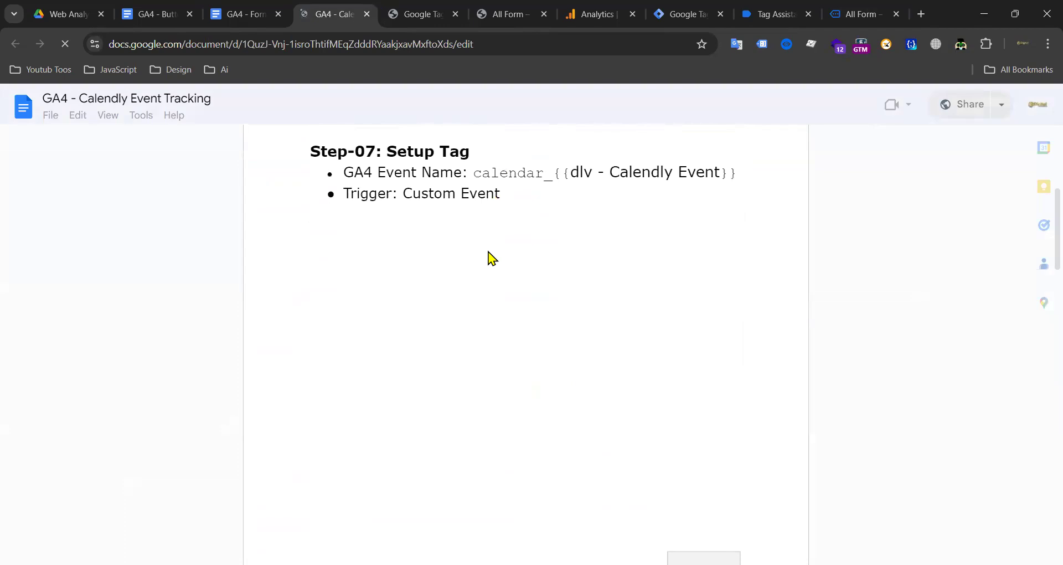
pyautogui.scroll(5, 487, 257)
pyautogui.scroll(15, 490, 258)
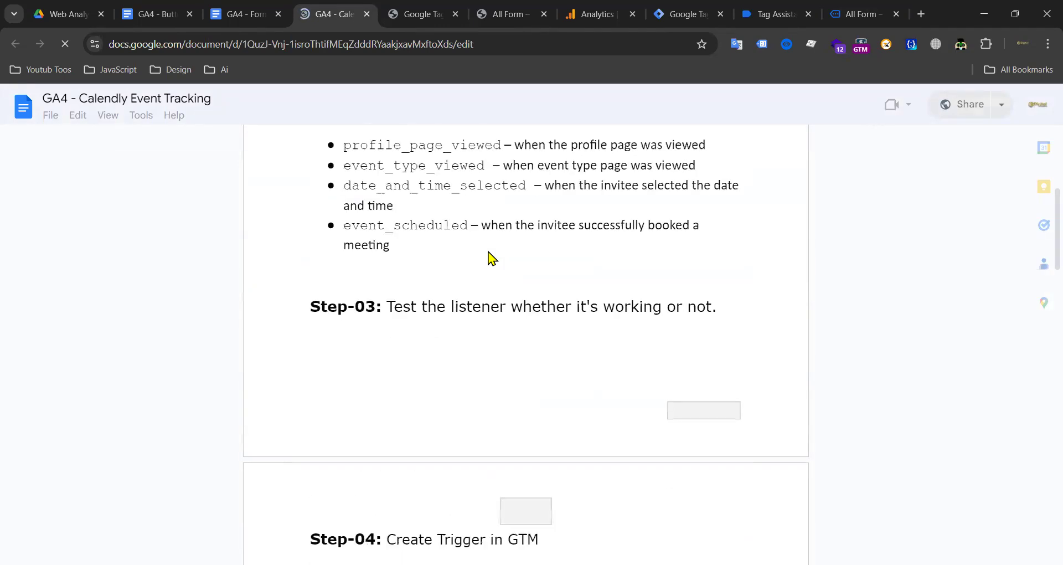
pyautogui.scroll(-15, 490, 257)
pyautogui.scroll(15, 489, 254)
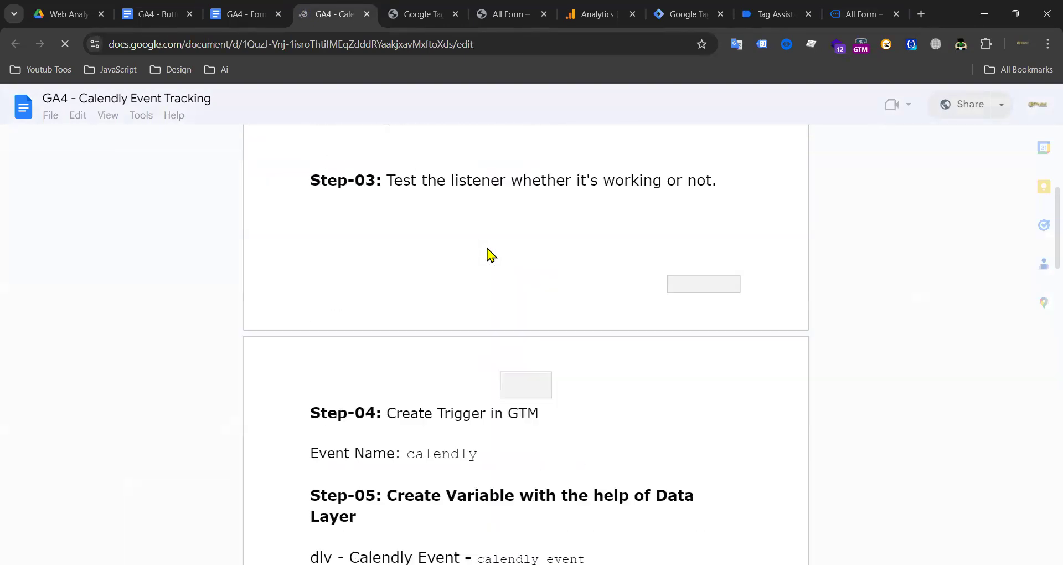
pyautogui.scroll(-3, 465, 253)
pyautogui.scroll(-12, 453, 252)
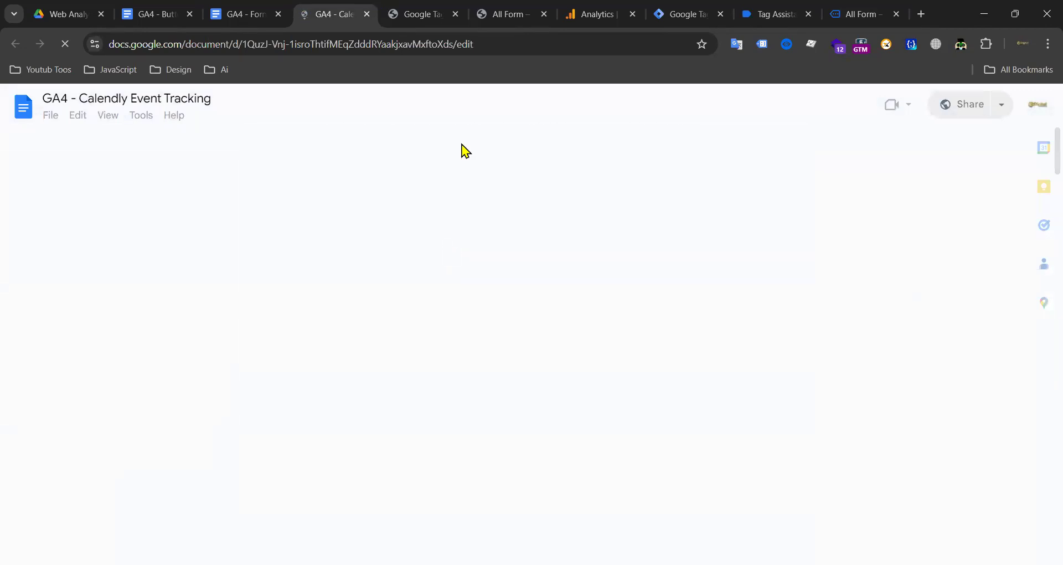
pyautogui.scroll(10, 465, 151)
pyautogui.scroll(-8, 465, 151)
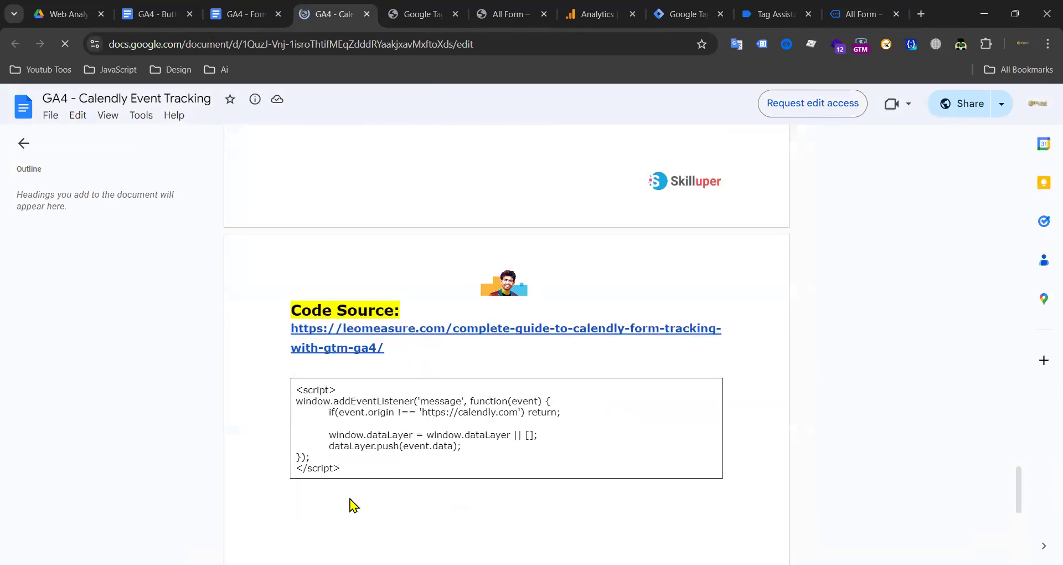
pyautogui.scroll(15, 433, 337)
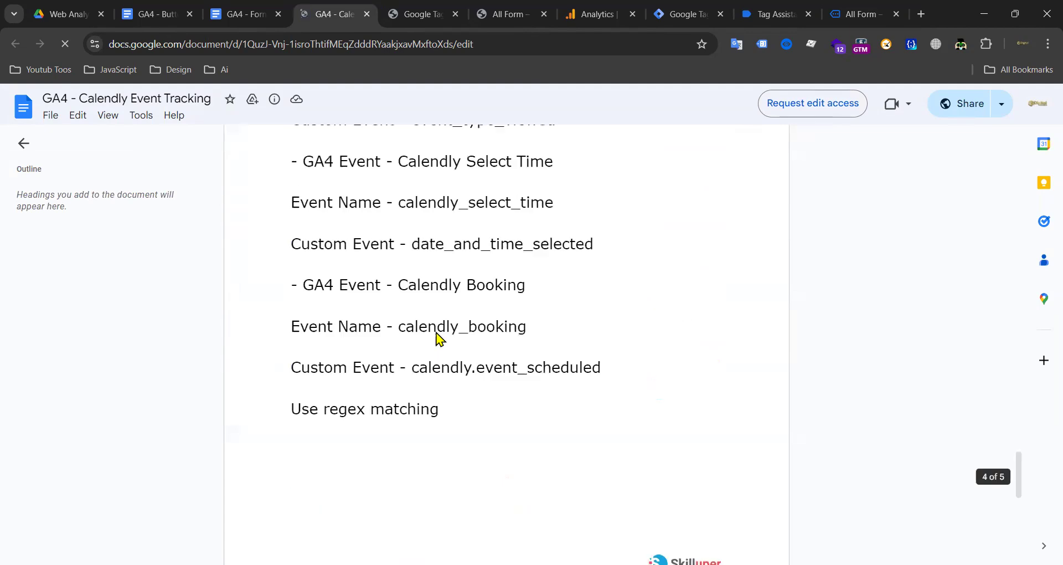
pyautogui.scroll(15, 435, 339)
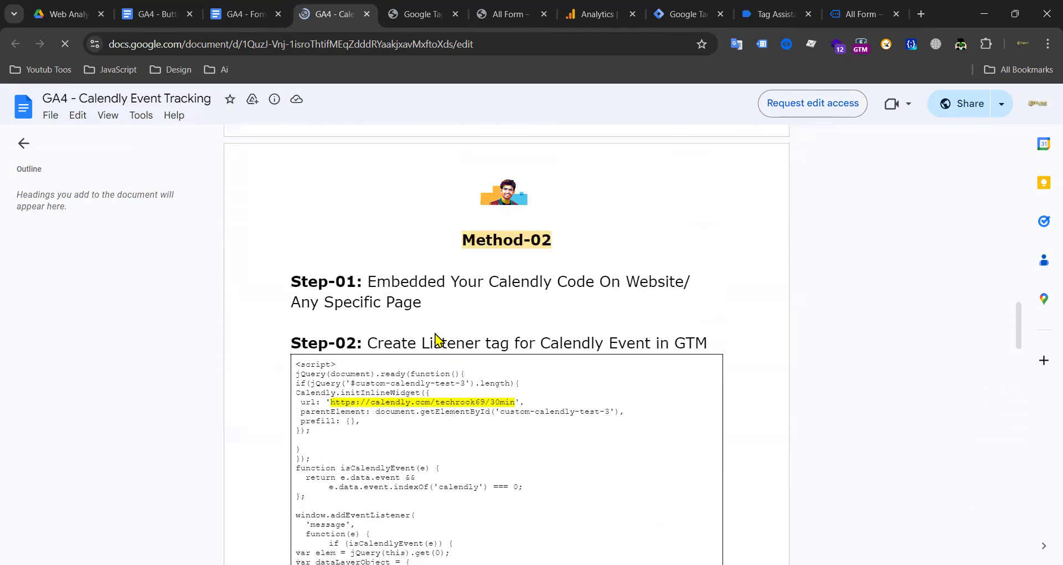
pyautogui.scroll(10, 441, 344)
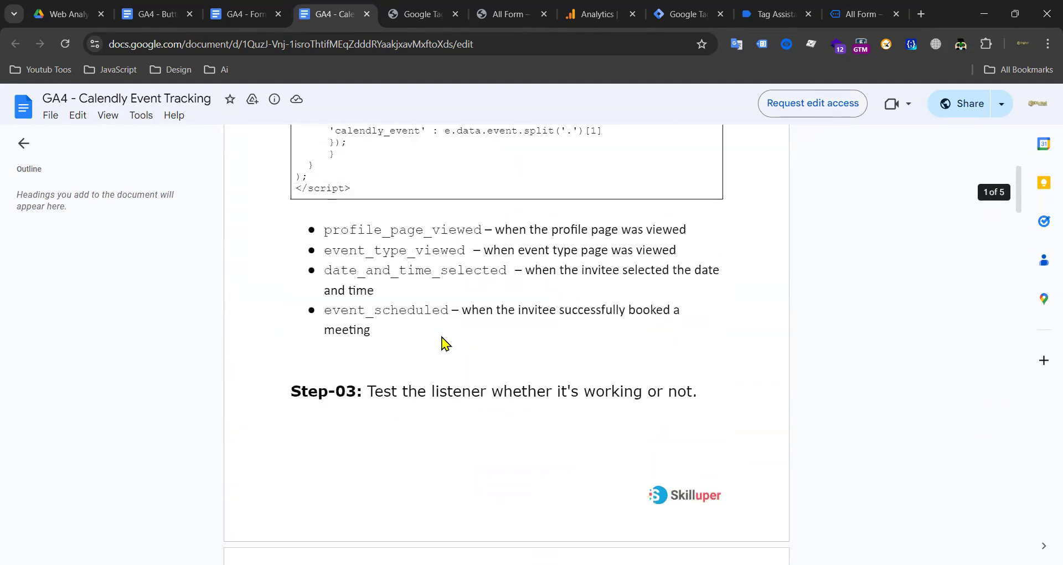
# Step: Read the Calendly guide from the trigger creation in Step-04 through Method-02 to the Code Source section
pyautogui.scroll(-5, 438, 346)
pyautogui.scroll(-15, 419, 346)
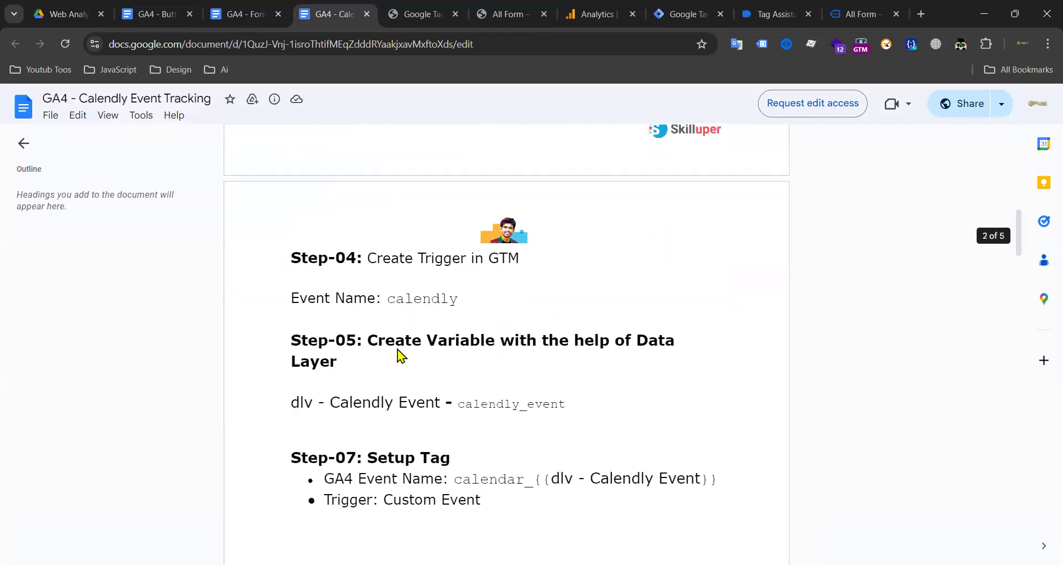
pyautogui.scroll(-8, 431, 343)
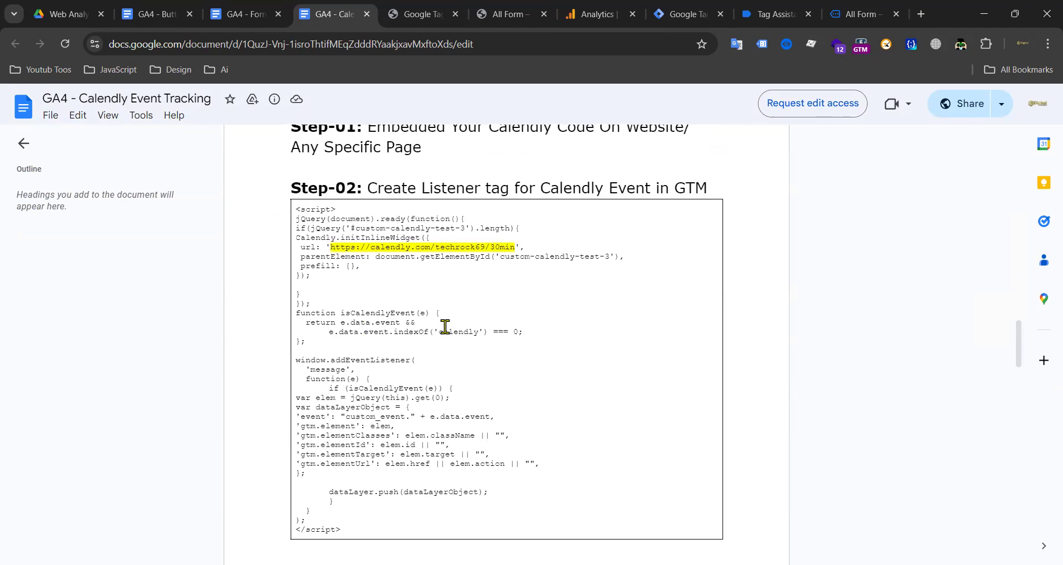
pyautogui.scroll(-10, 390, 391)
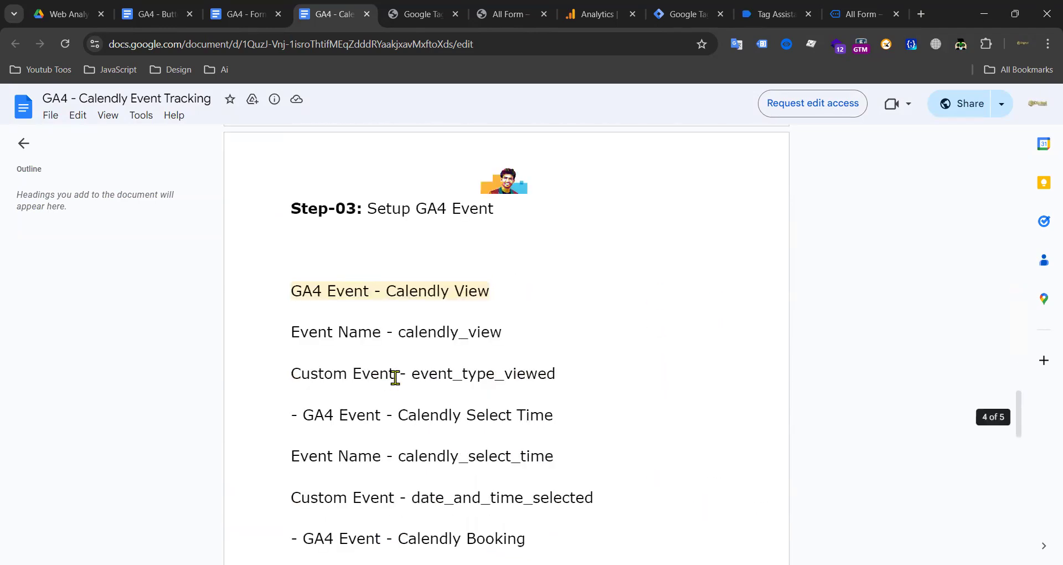
pyautogui.scroll(-13, 415, 333)
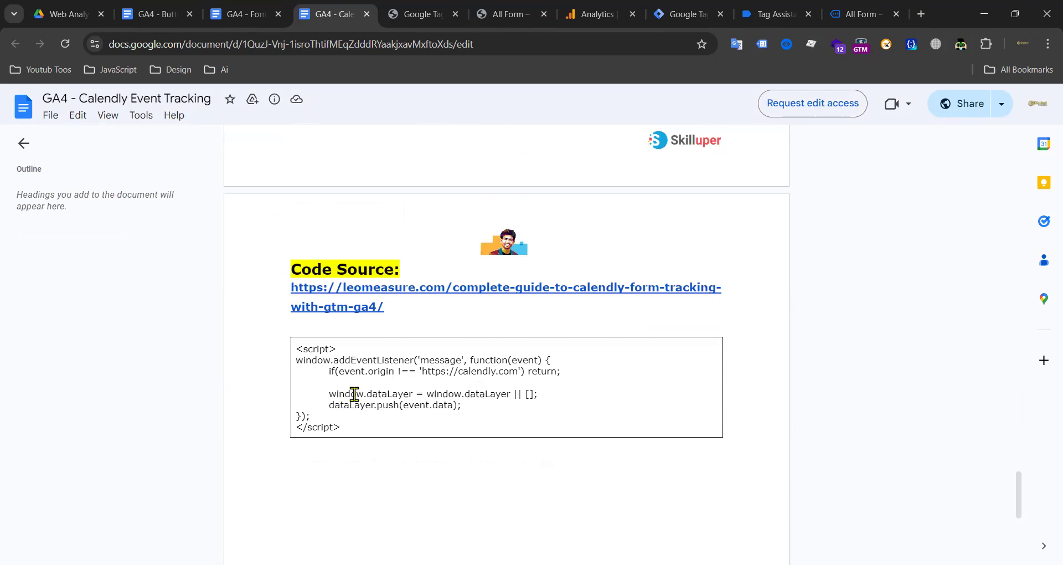
pyautogui.scroll(-6, 382, 395)
# Step: Examine the Method-02 listener script for Calendly events in Step-02, including the highlighted Calendly URL
pyautogui.scroll(15, 401, 397)
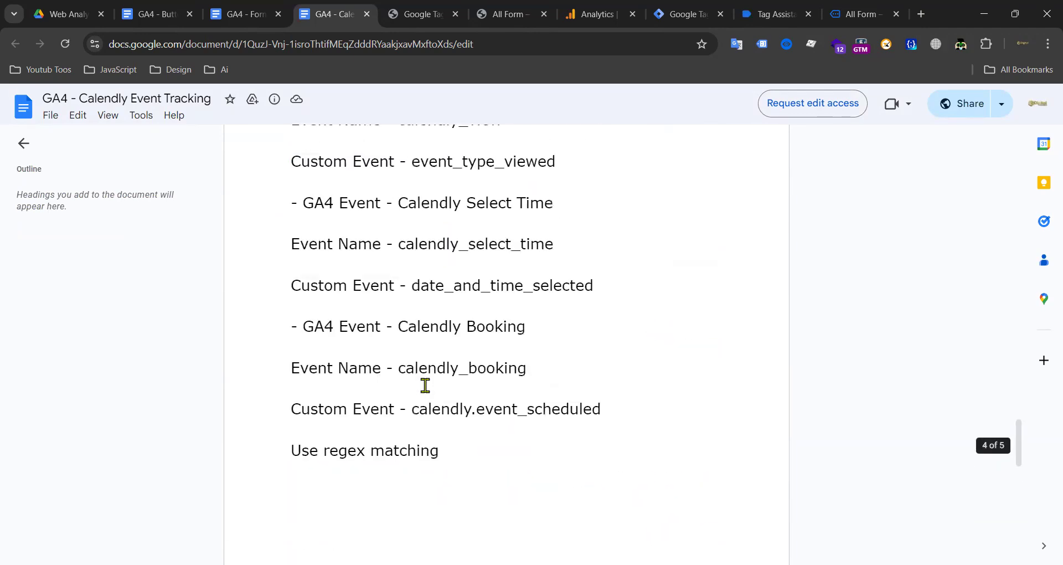
pyautogui.scroll(5, 472, 345)
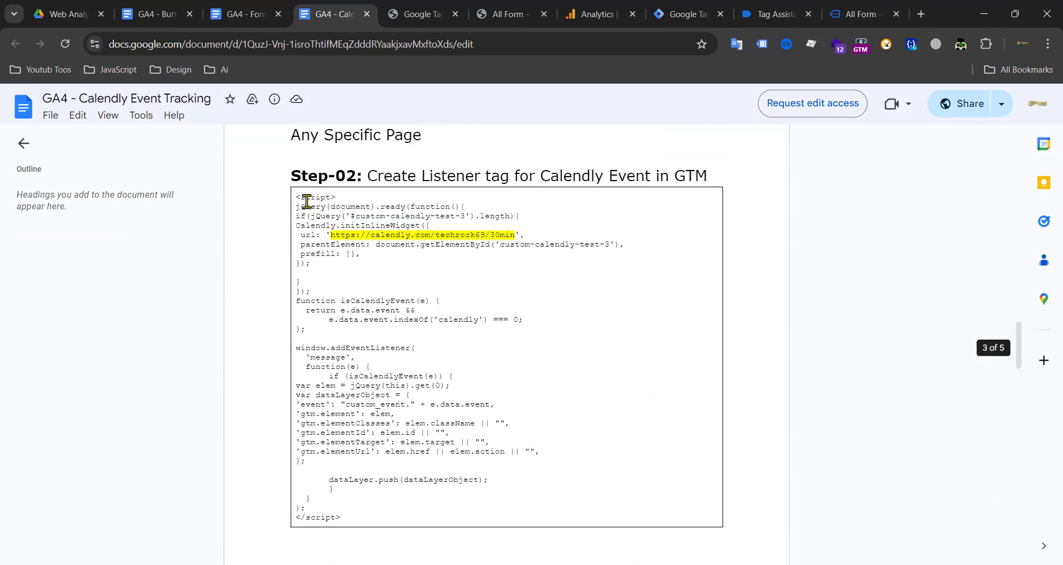
pyautogui.moveTo(296, 196); pyautogui.dragTo(386, 517)
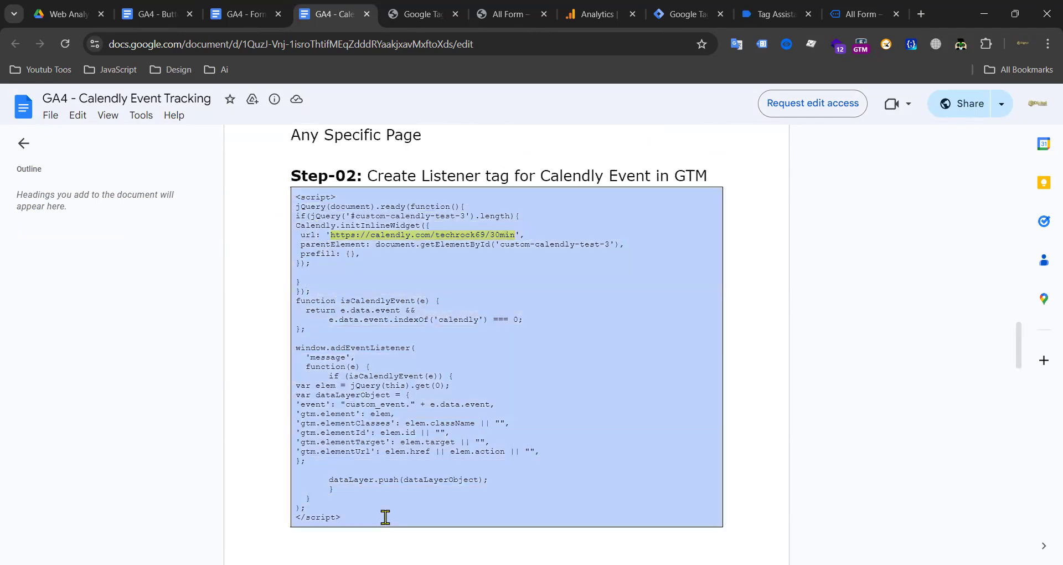
pyautogui.click(376, 402)
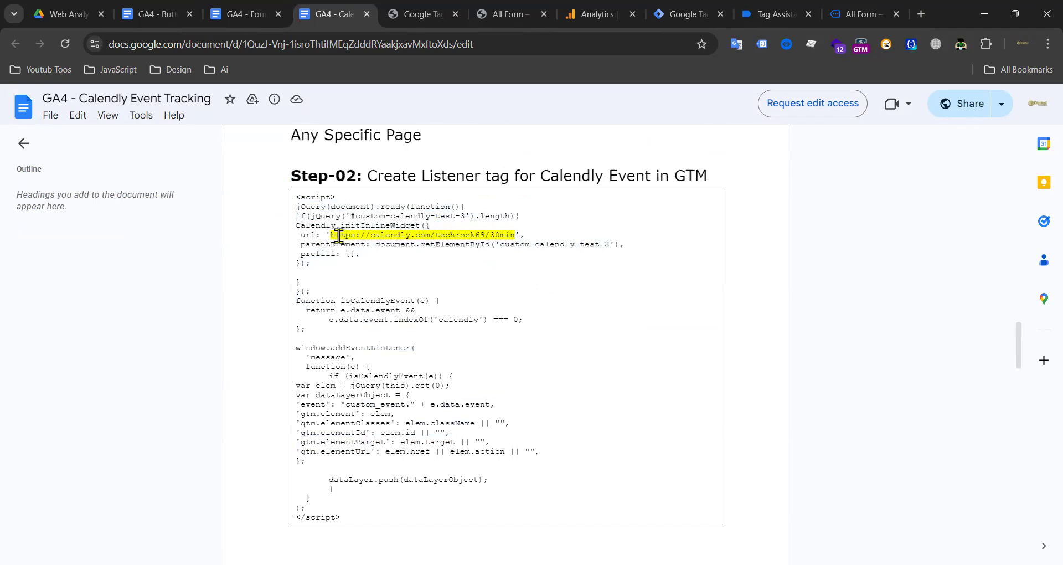
pyautogui.moveTo(331, 234); pyautogui.dragTo(377, 235)
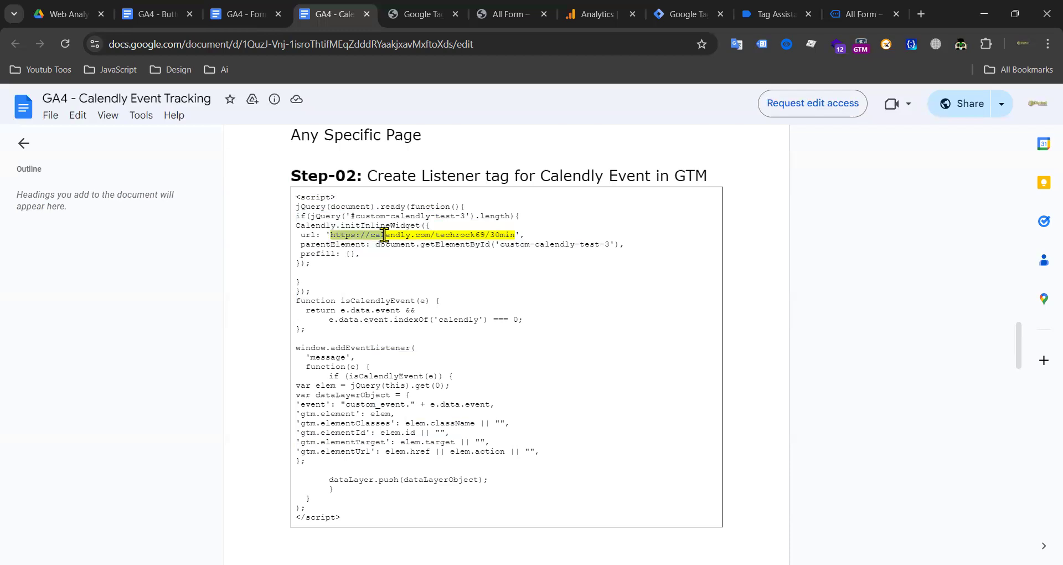
pyautogui.click(530, 214)
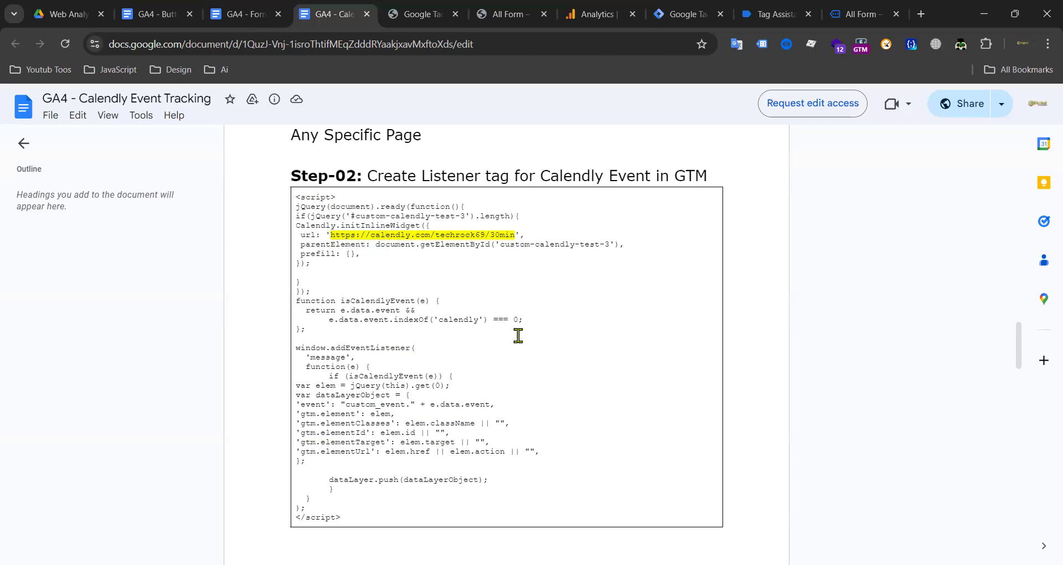
pyautogui.scroll(-1, 518, 335)
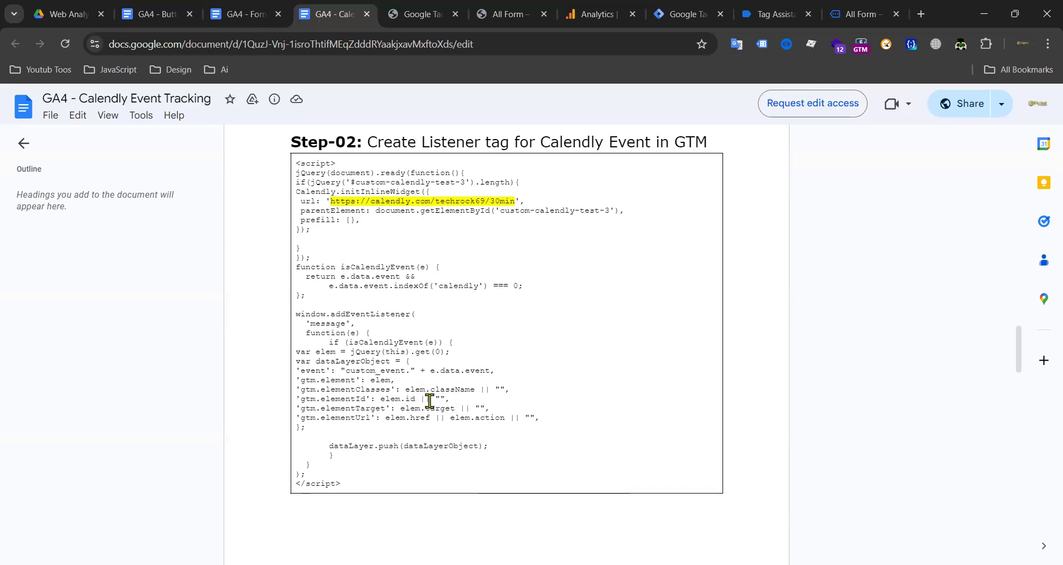
# Step: Open the leomeasure.com Calendly form tracking guide linked under the document's Code Source heading
pyautogui.scroll(-2, 430, 400)
pyautogui.scroll(-15, 429, 400)
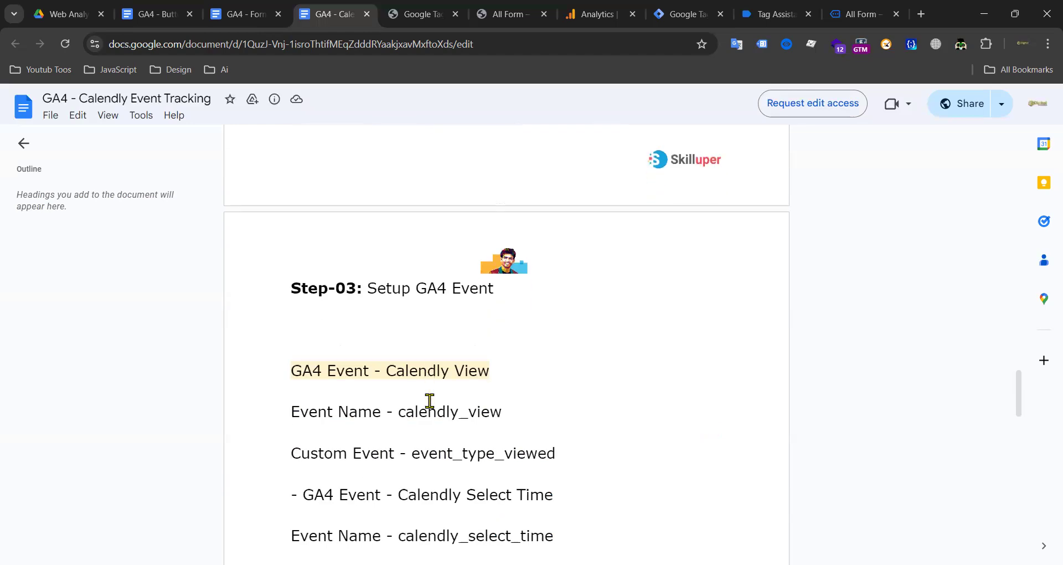
pyautogui.scroll(-8, 429, 400)
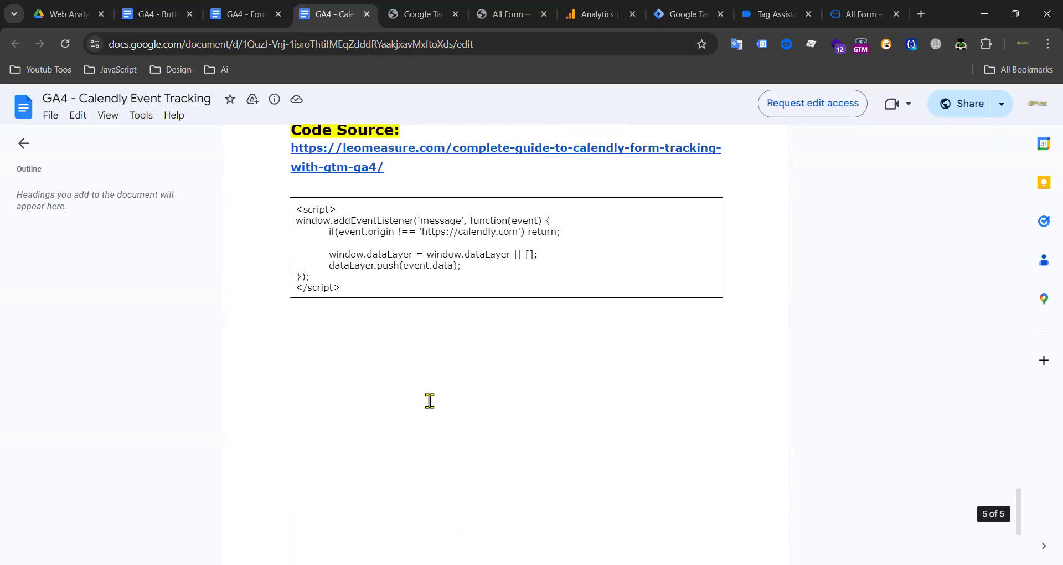
pyautogui.scroll(1, 430, 400)
pyautogui.moveTo(455, 201)
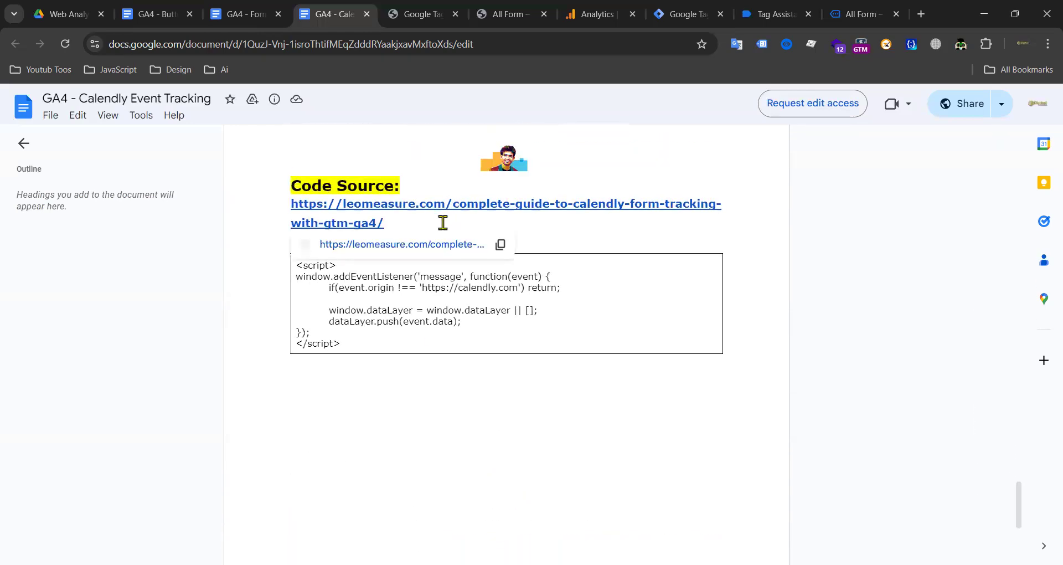
pyautogui.click(424, 247)
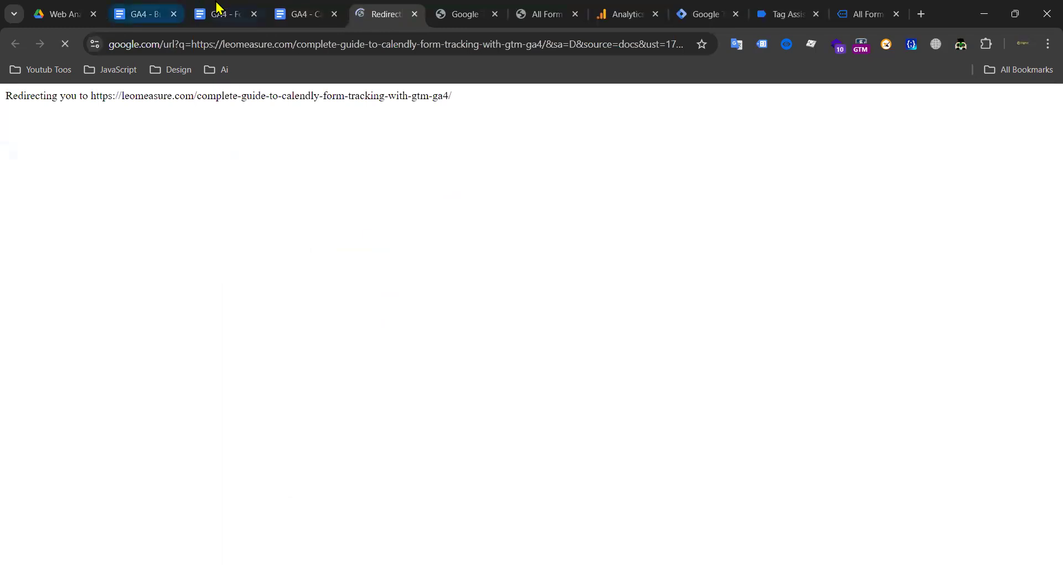
pyautogui.click(299, 15)
pyautogui.click(388, 15)
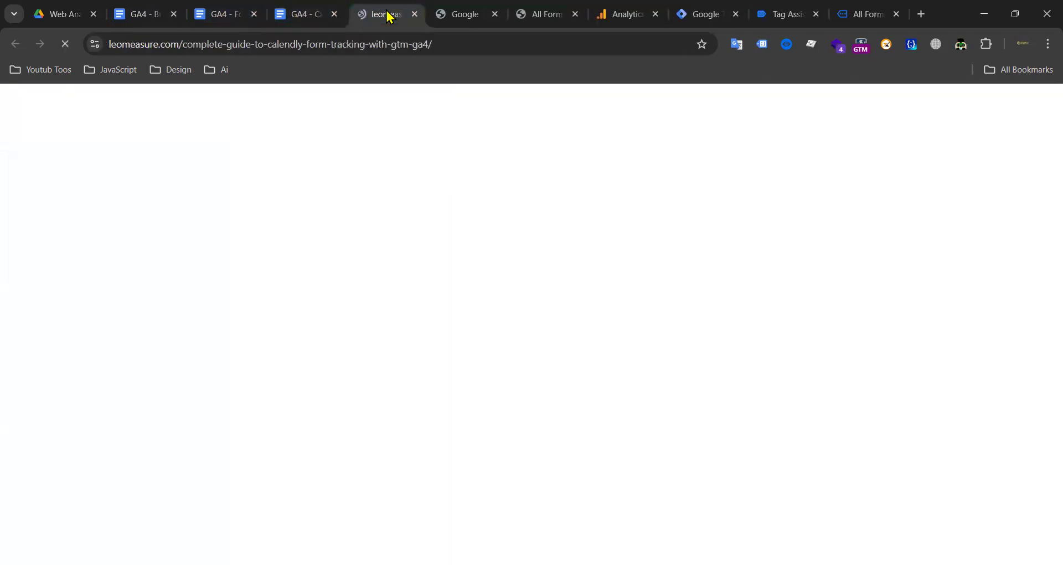
# Step: Read through the leomeasure.com guide, examining the Calendly Form GTM DataLayer Code
pyautogui.scroll(-15, 393, 198)
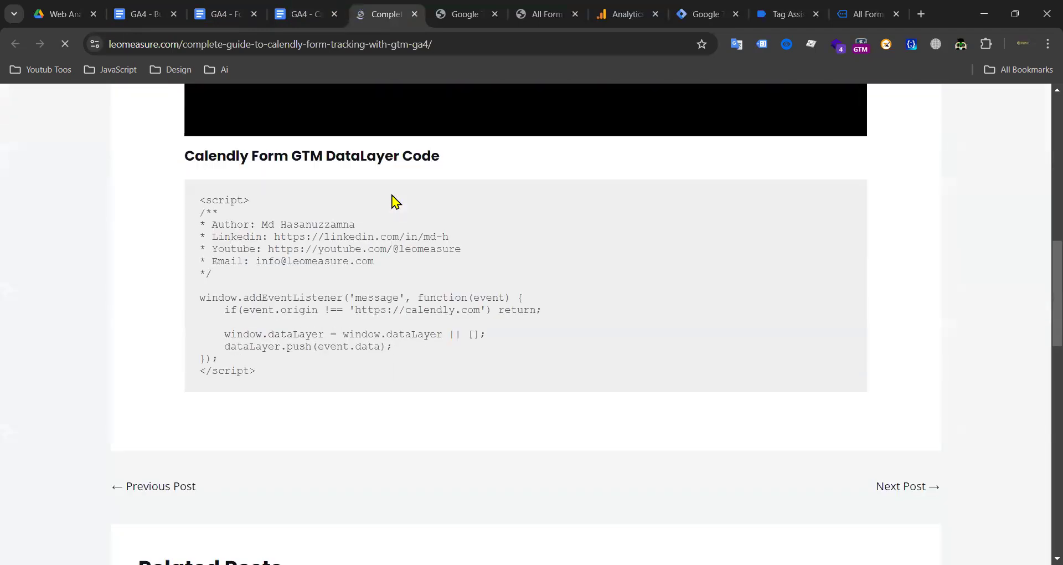
pyautogui.scroll(15, 394, 201)
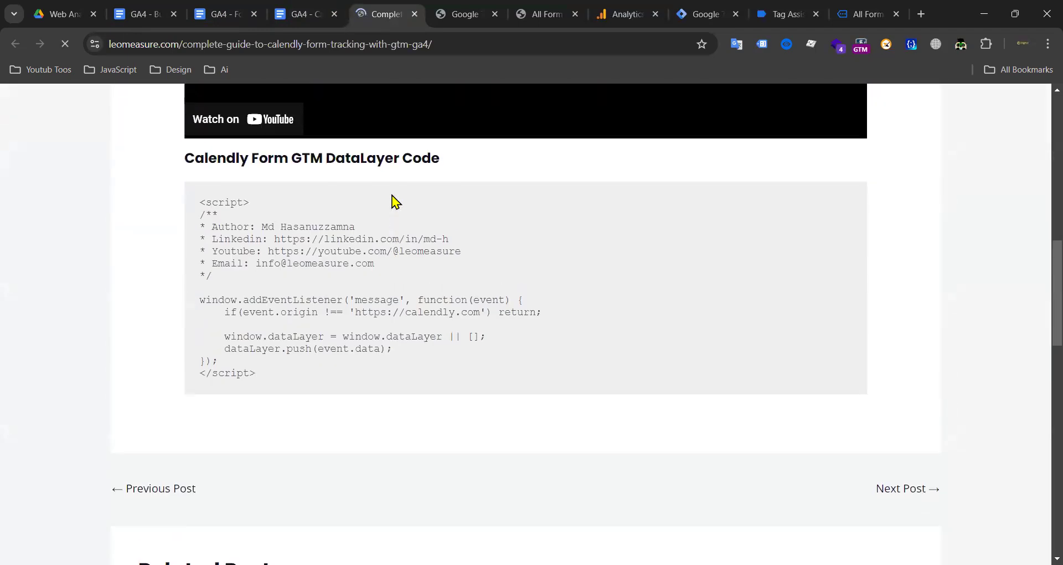
pyautogui.scroll(-13, 393, 201)
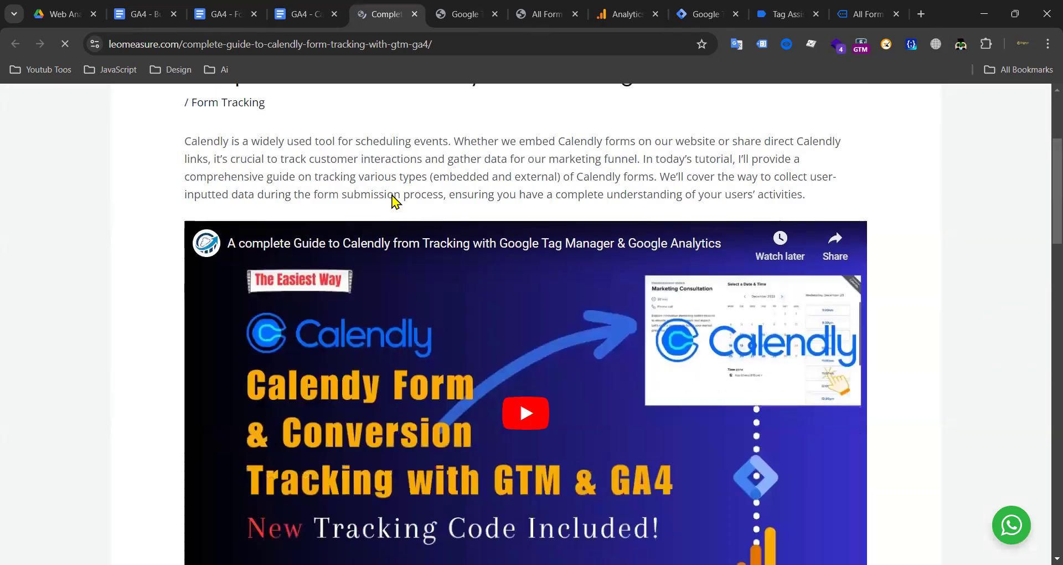
pyautogui.scroll(-14, 355, 372)
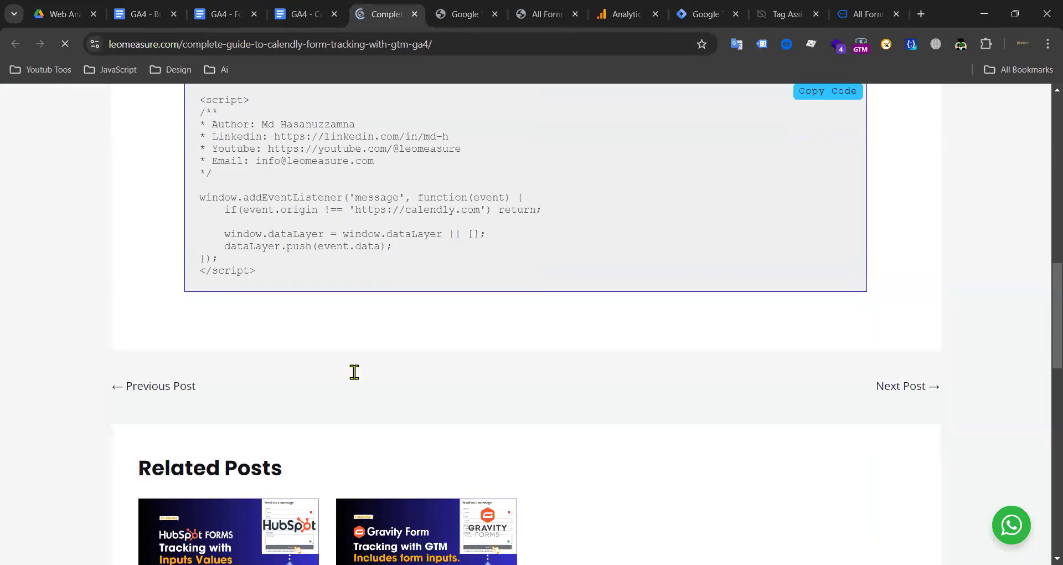
pyautogui.scroll(7, 354, 372)
pyautogui.scroll(8, 355, 372)
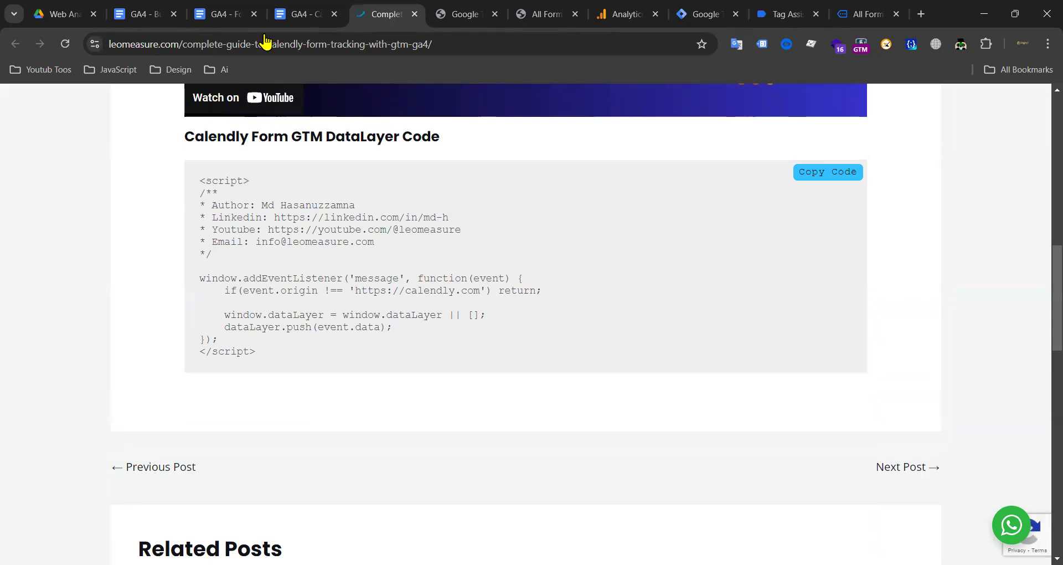
# Step: Return to the Calendly Event Tracking document and review Method-02's Step-02 heading and listener script
pyautogui.click(293, 17)
pyautogui.scroll(20, 431, 311)
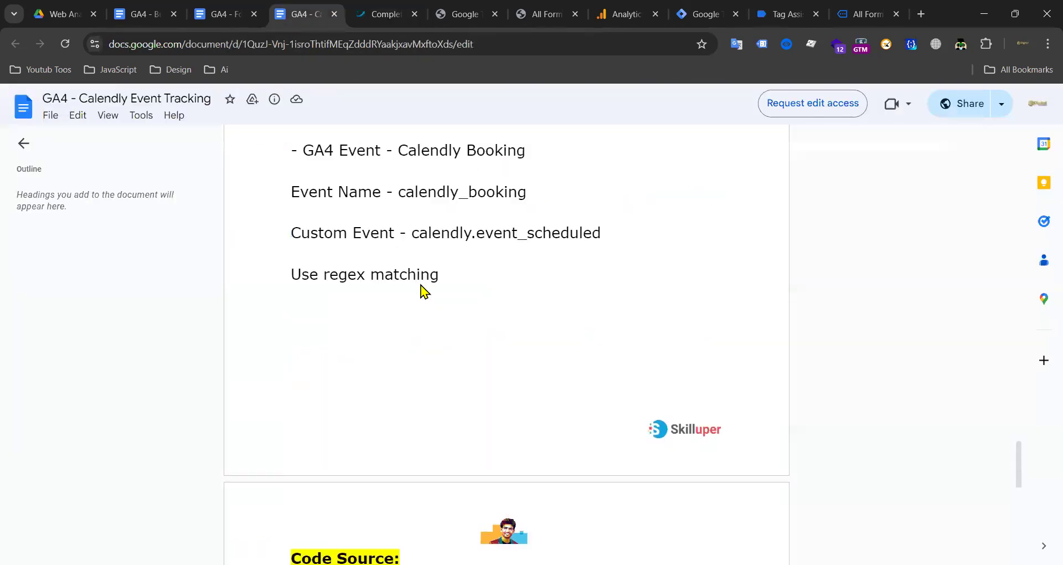
pyautogui.moveTo(368, 304); pyautogui.dragTo(518, 304)
pyautogui.click(646, 306)
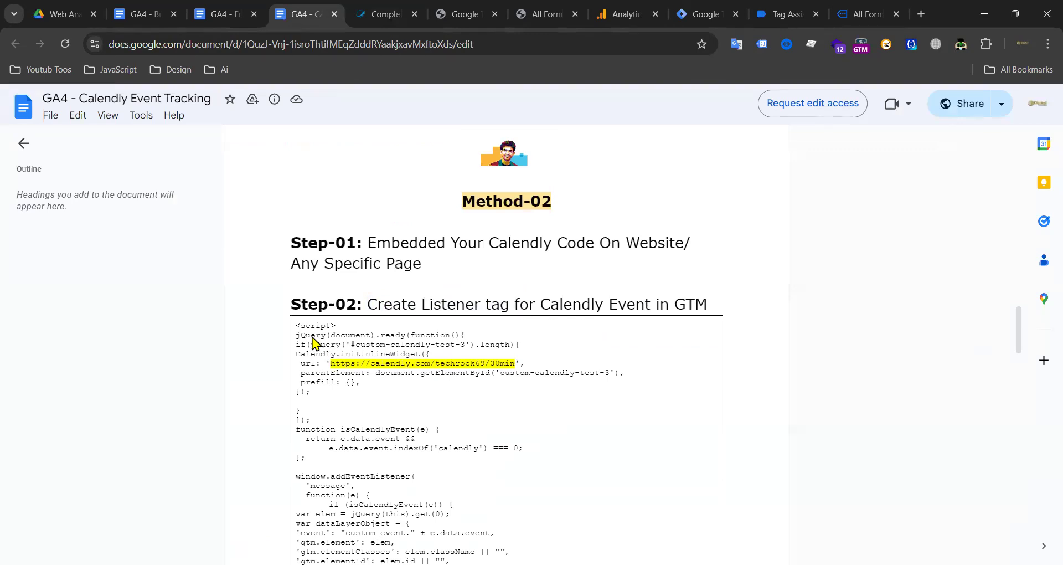
pyautogui.scroll(-1, 299, 329)
pyautogui.moveTo(296, 324); pyautogui.dragTo(432, 366)
pyautogui.click(430, 367)
pyautogui.scroll(-1, 343, 370)
pyautogui.scroll(-3, 356, 368)
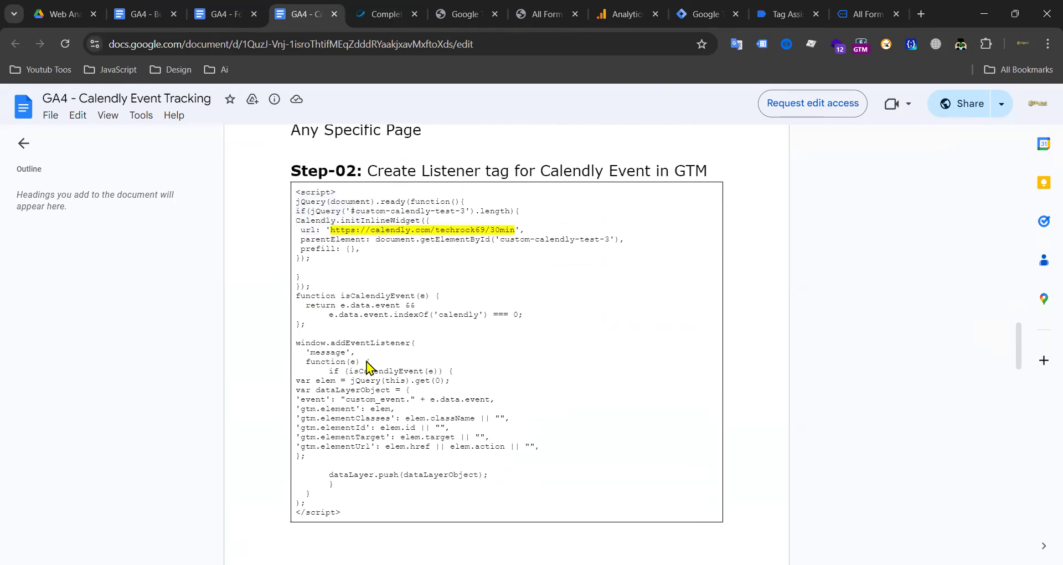
pyautogui.scroll(3, 568, 261)
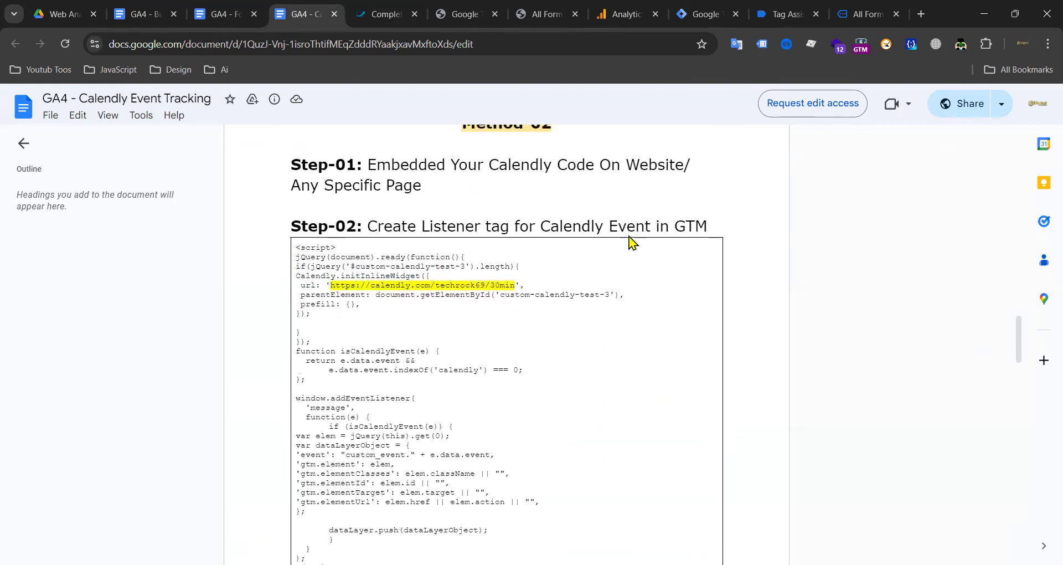
# Step: Copy the complete window.addEventListener script from the document's Code Source section
pyautogui.scroll(-15, 410, 284)
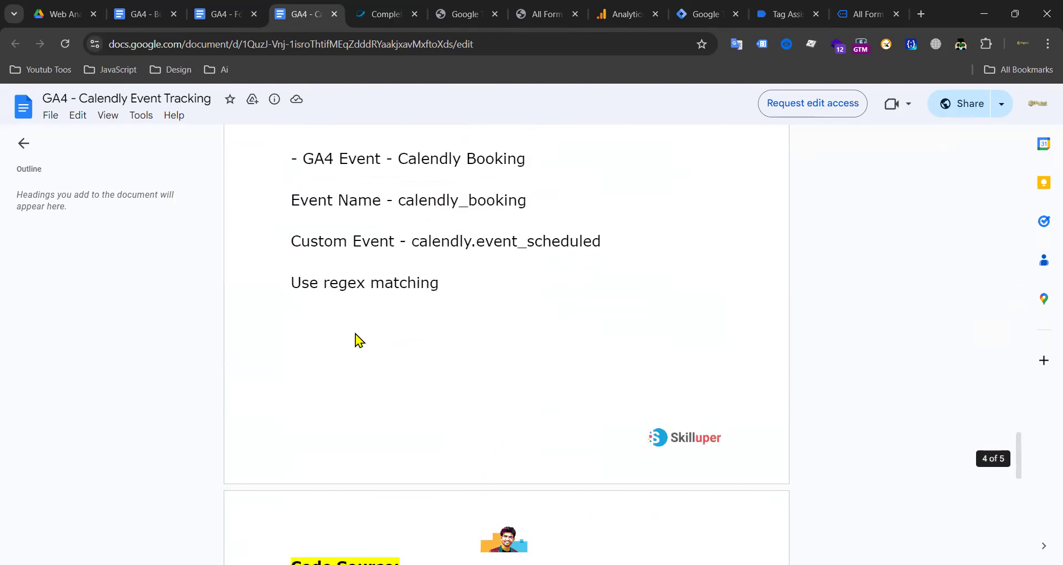
pyautogui.scroll(-6, 356, 340)
pyautogui.moveTo(296, 331); pyautogui.dragTo(365, 410)
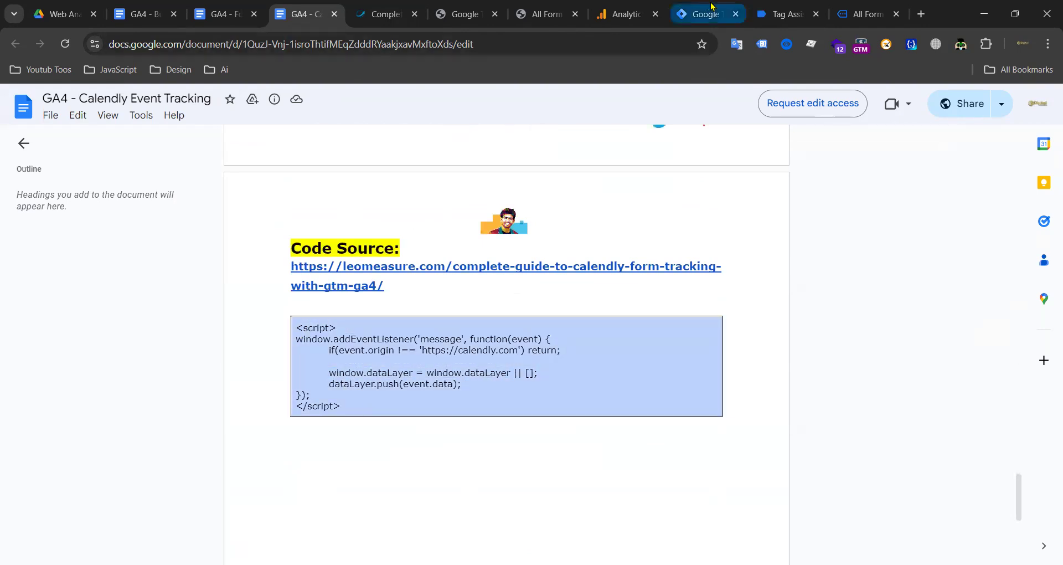
# Step: Switch to Tag Manager and create a Custom HTML tag containing the copied Calendly listener script
pyautogui.click(702, 14)
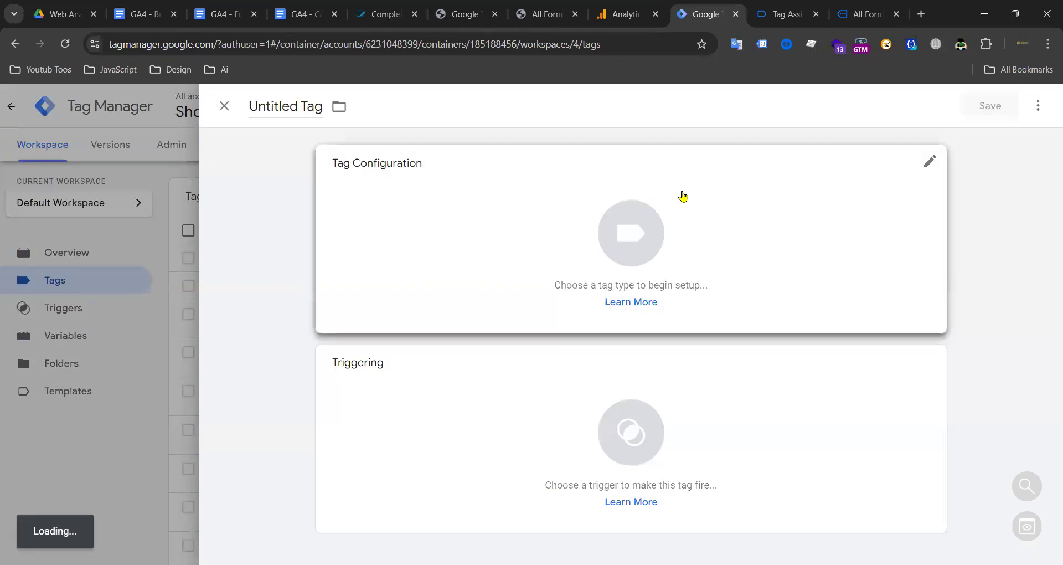
pyautogui.click(683, 197)
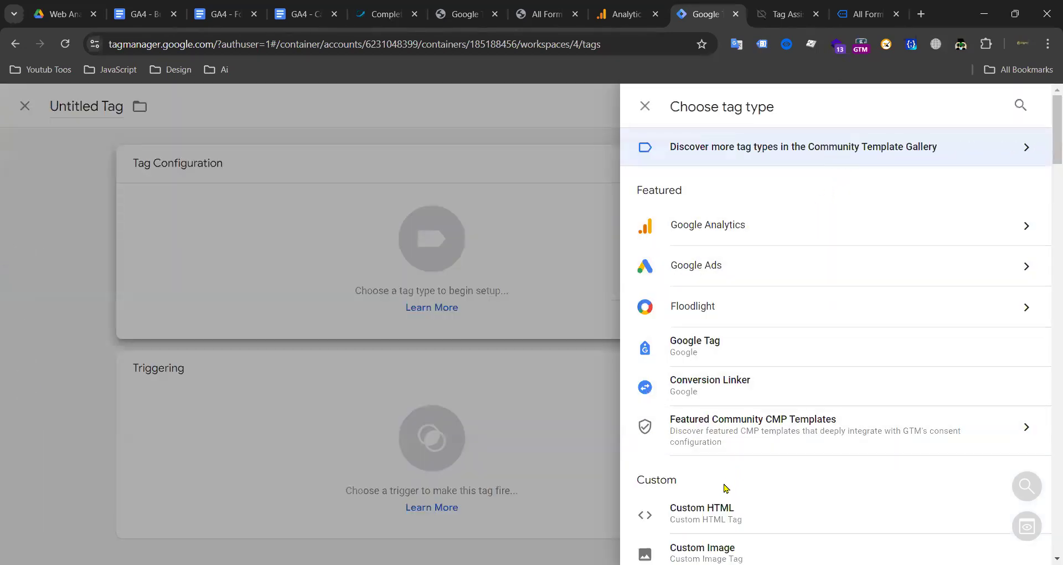
pyautogui.click(722, 504)
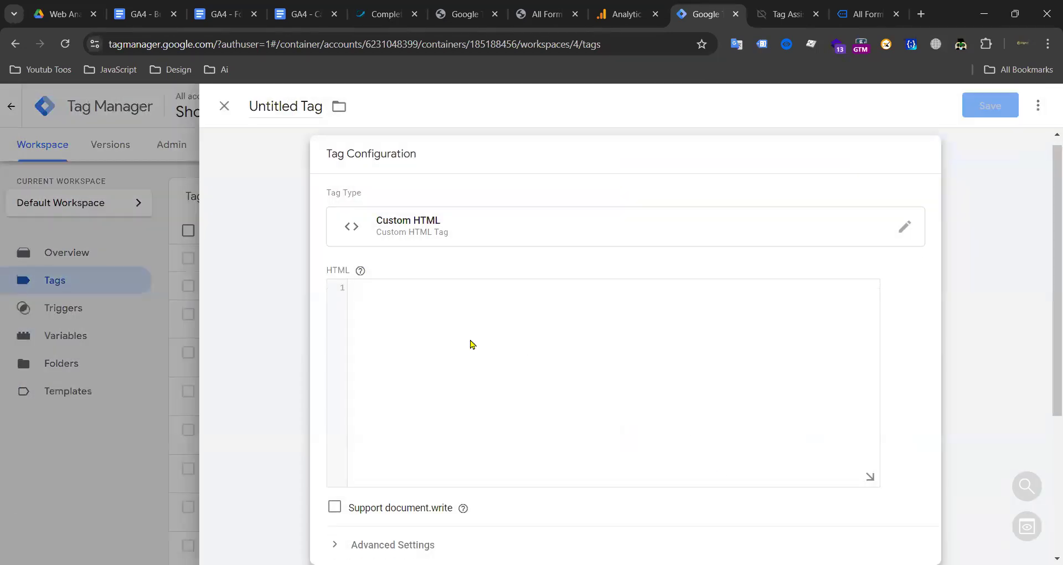
pyautogui.click(406, 325)
pyautogui.hotkey('ctrl', 'v')
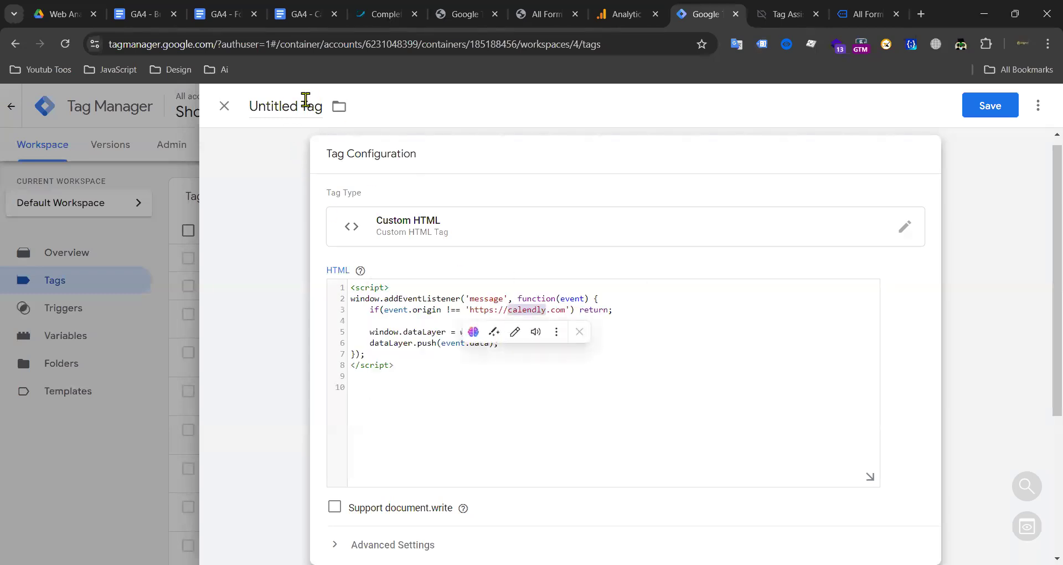
# Step: Assign the All Pages trigger to the new Custom HTML tag
pyautogui.doubleClick(274, 107)
pyautogui.click(996, 105)
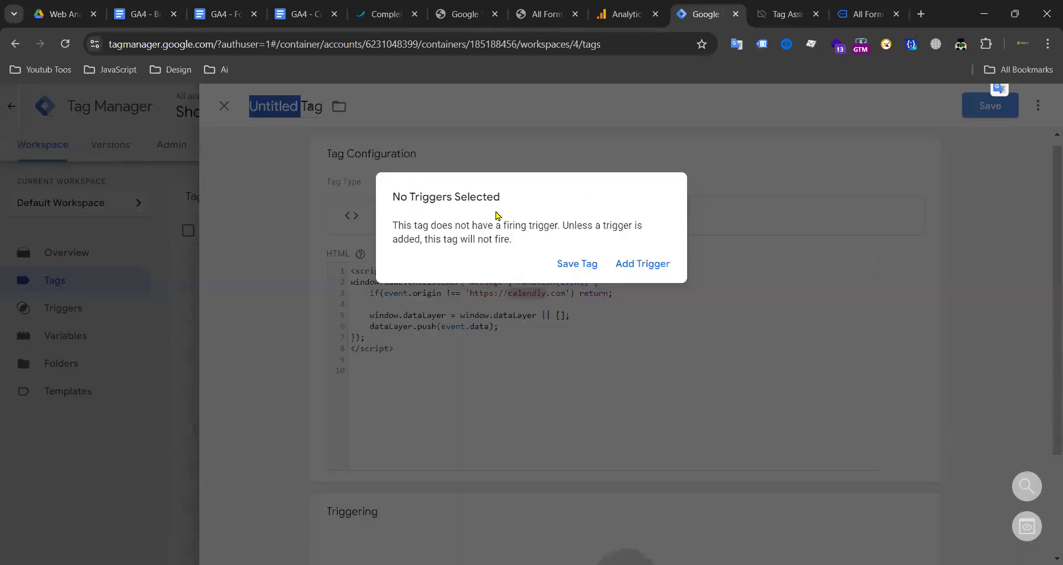
pyautogui.click(643, 264)
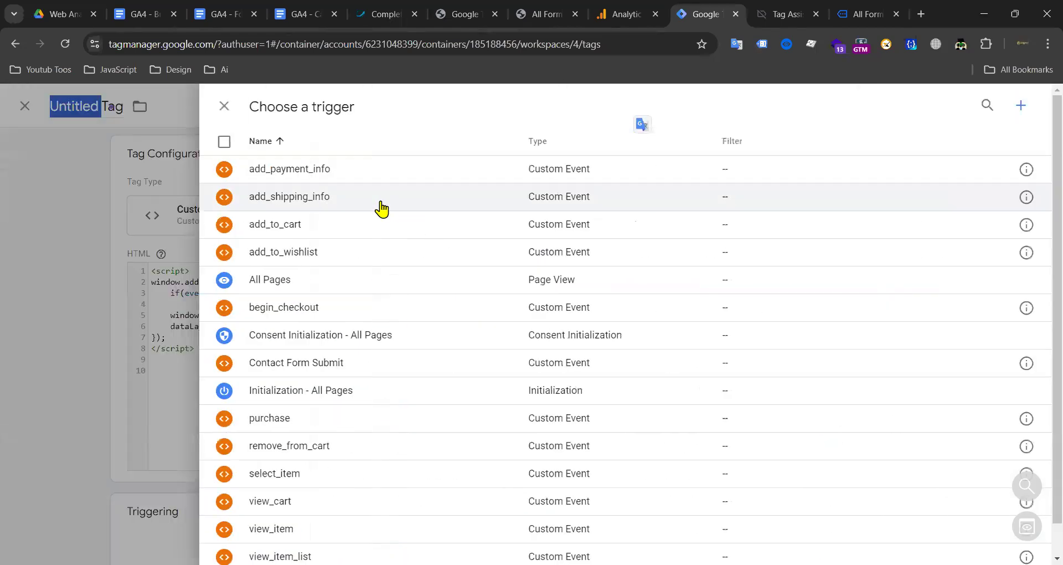
pyautogui.click(269, 279)
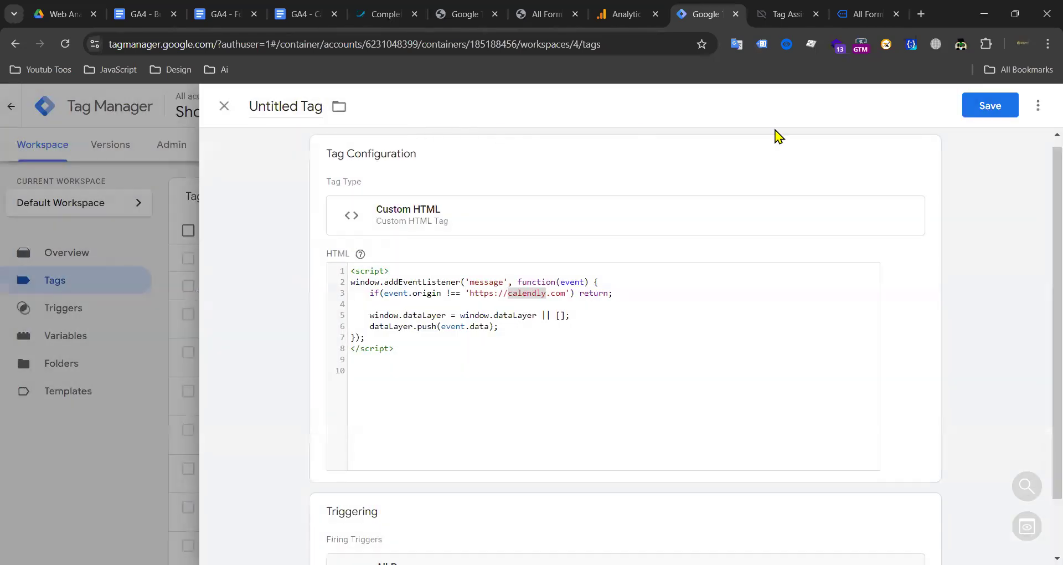
# Step: Name the tag "Custom HTML- calendly" and save it
pyautogui.click(985, 106)
pyautogui.click(502, 272)
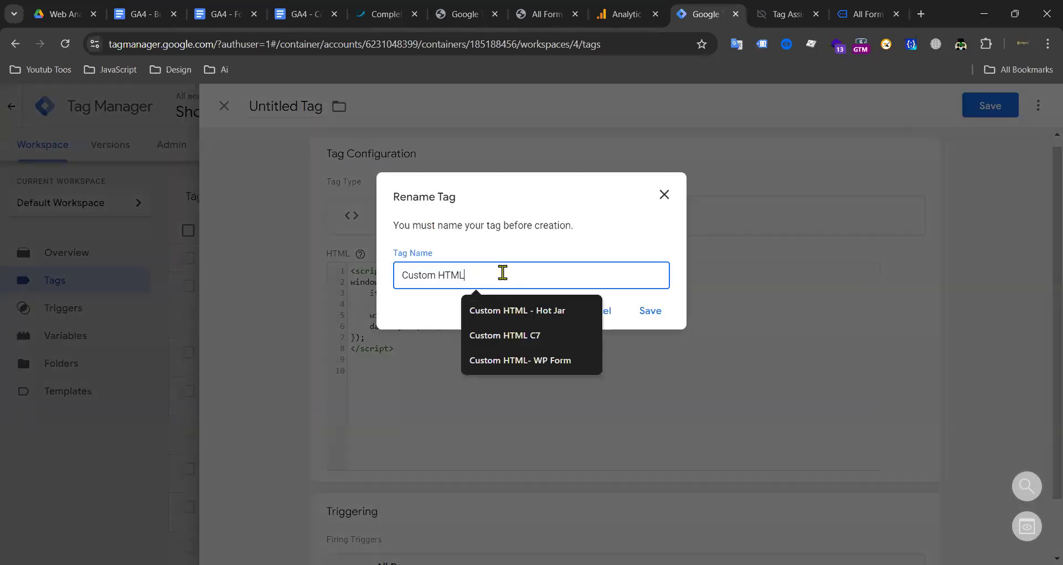
pyautogui.write('- calendly')
pyautogui.click(649, 311)
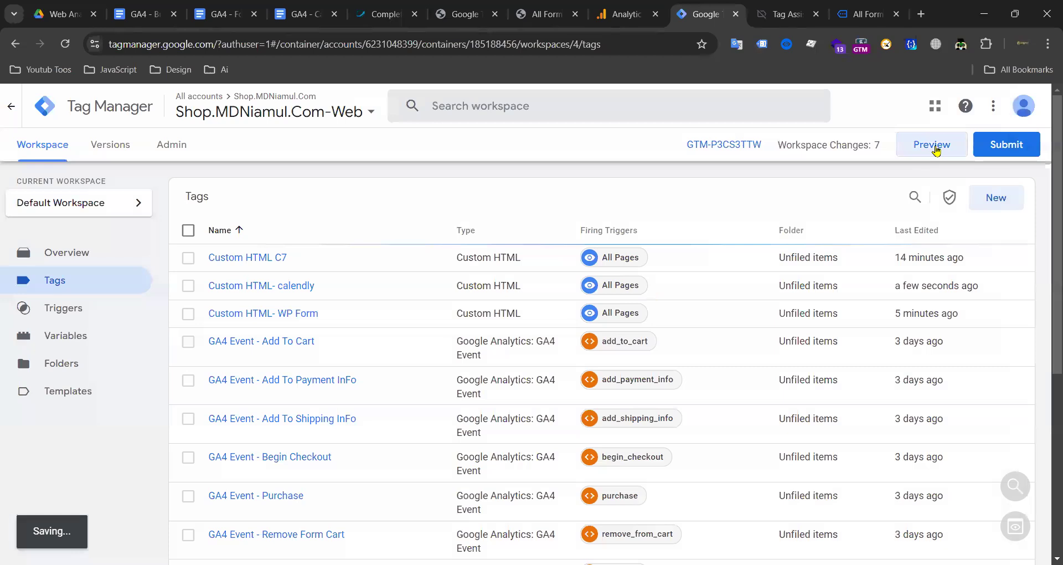
# Step: Start a Tag Assistant preview of the container on the shop site
pyautogui.click(935, 150)
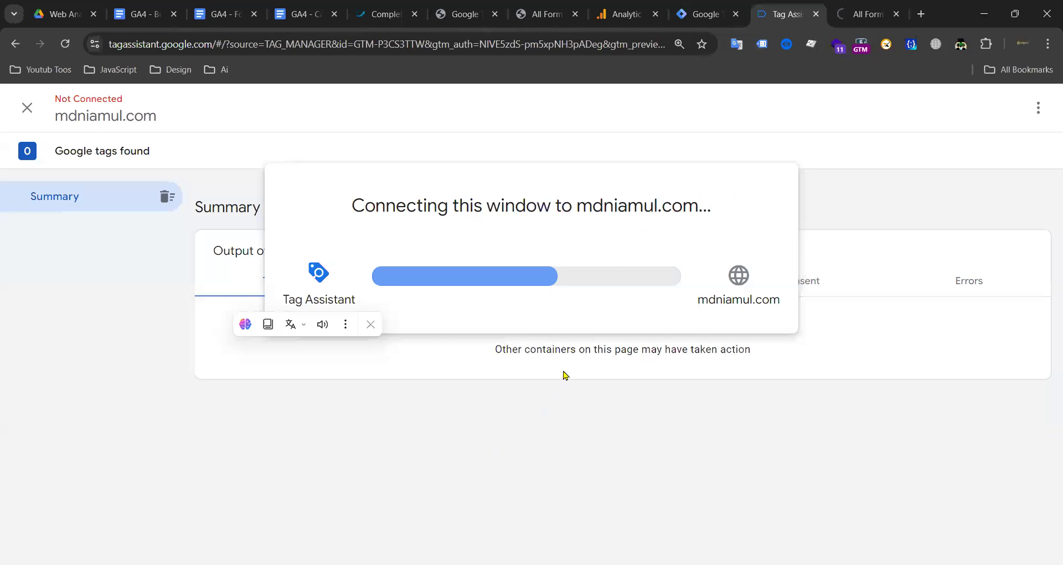
pyautogui.click(371, 325)
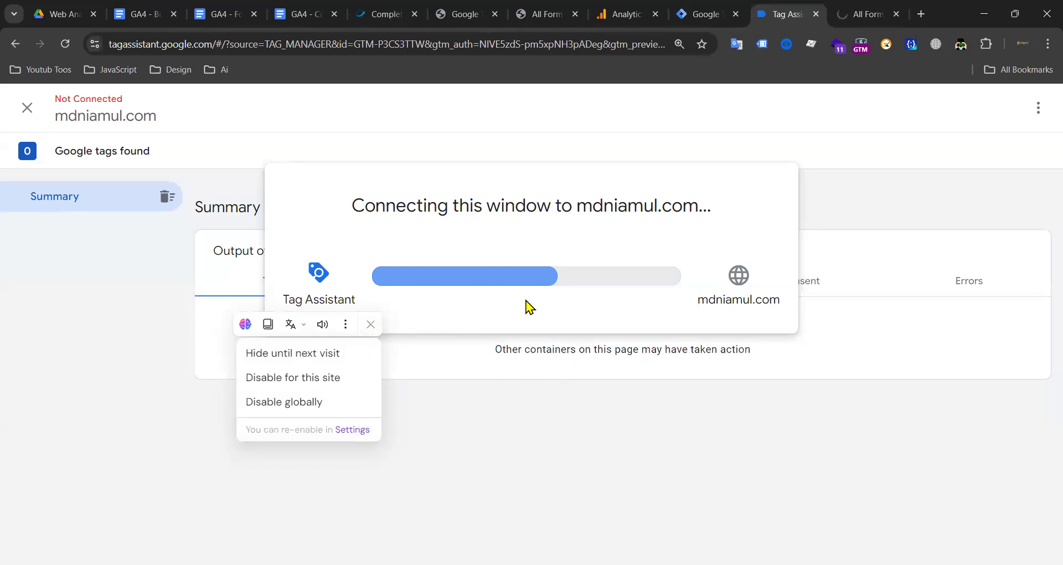
pyautogui.click(685, 195)
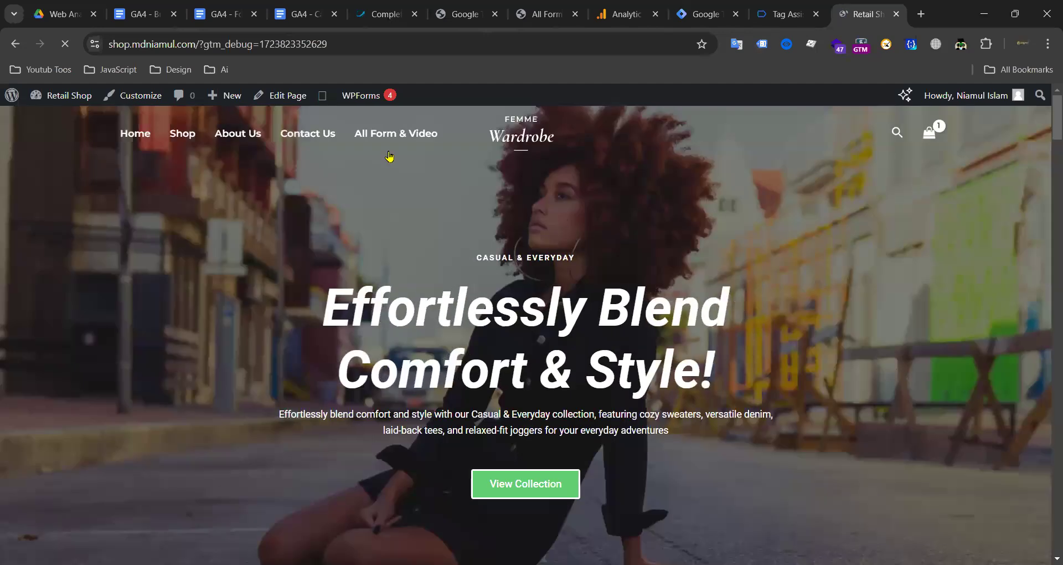
# Step: Open the All Form & Video page in the previewed shop and continue into the connected Tag Assistant session
pyautogui.click(400, 137)
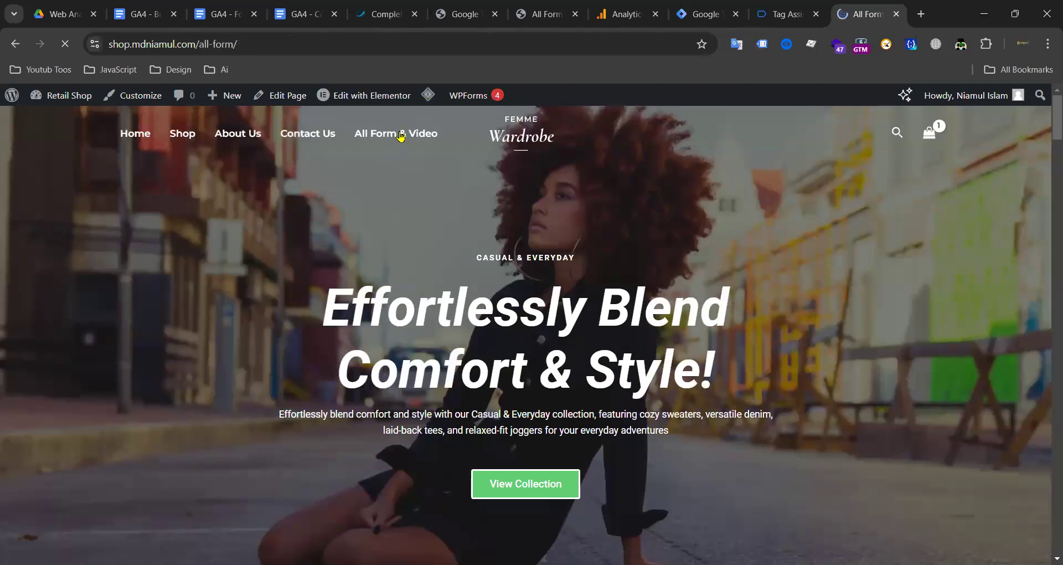
pyautogui.scroll(-10, 421, 253)
pyautogui.scroll(10, 410, 280)
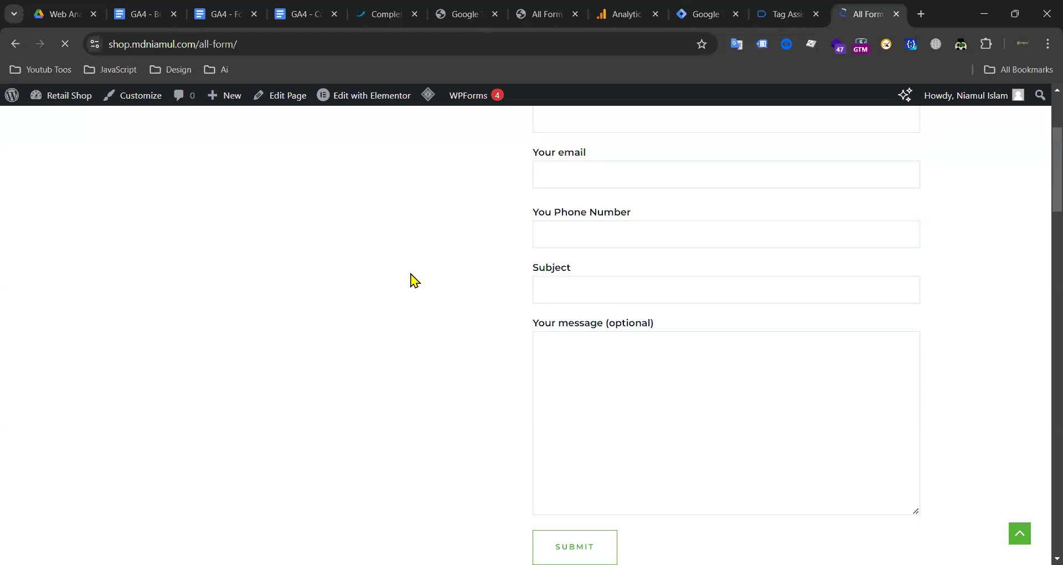
pyautogui.scroll(-1, 46, 277)
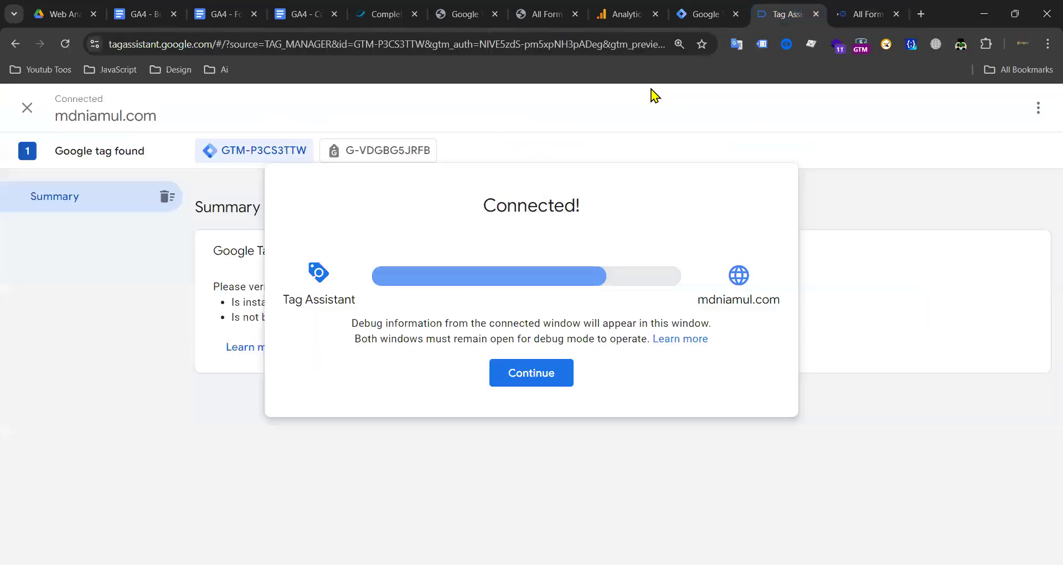
pyautogui.click(531, 375)
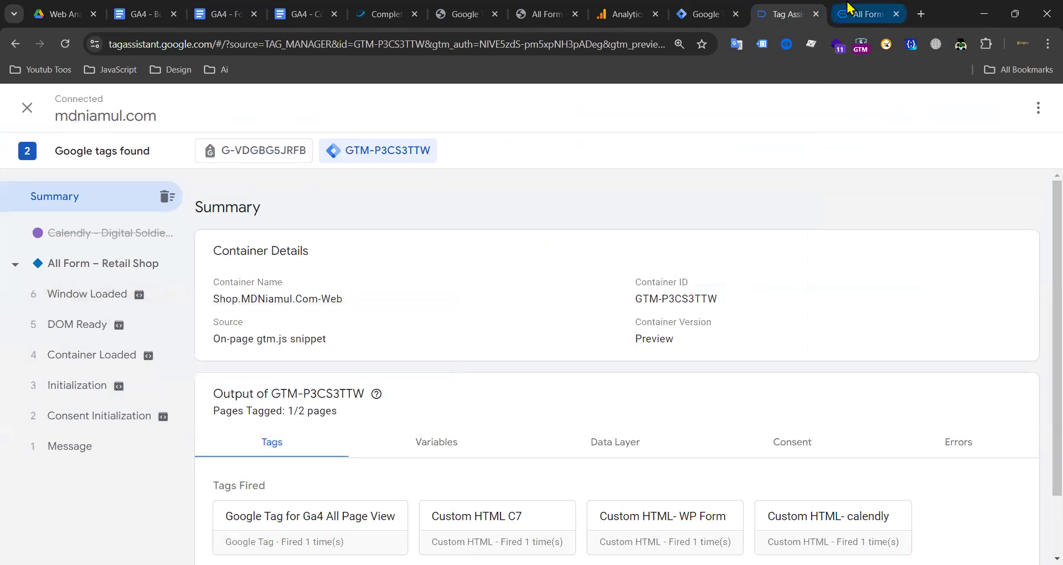
# Step: Choose the 30 Minute Meeting in the page's embedded Calendly form and return to Tag Assistant for its events
pyautogui.click(868, 14)
pyautogui.scroll(-3, 434, 308)
pyautogui.click(260, 245)
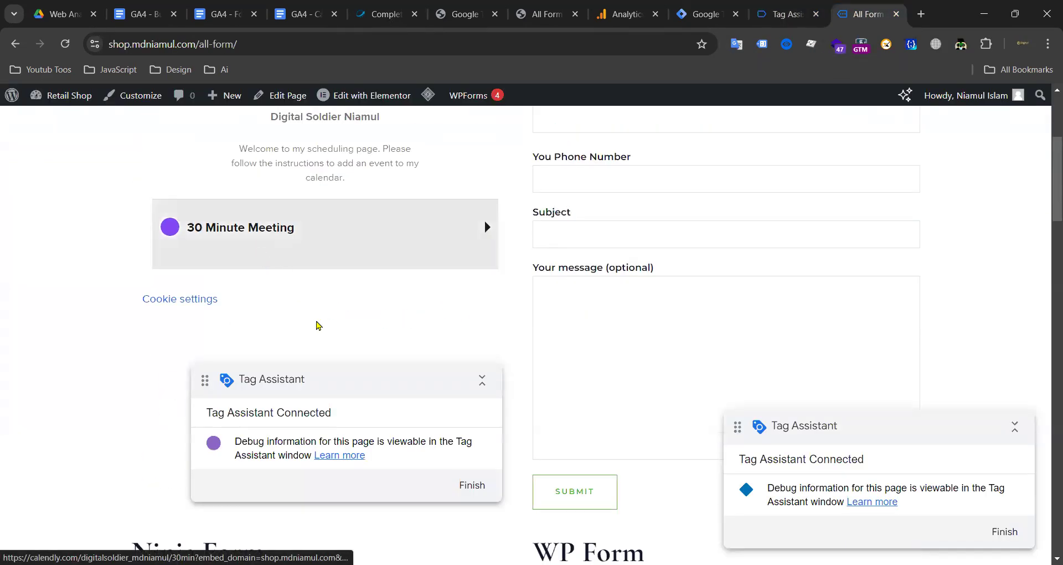
pyautogui.scroll(4, 313, 327)
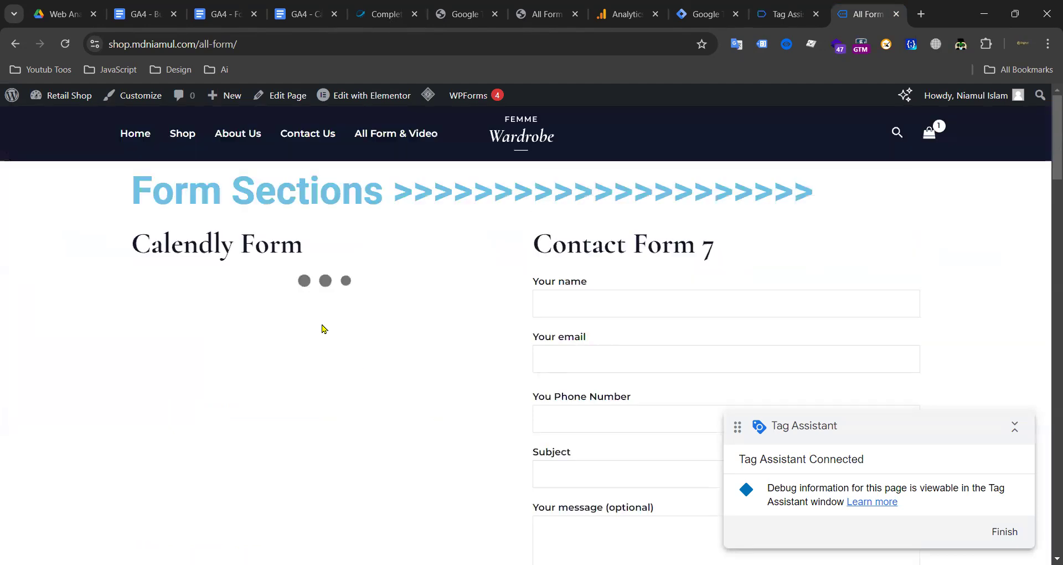
pyautogui.click(775, 16)
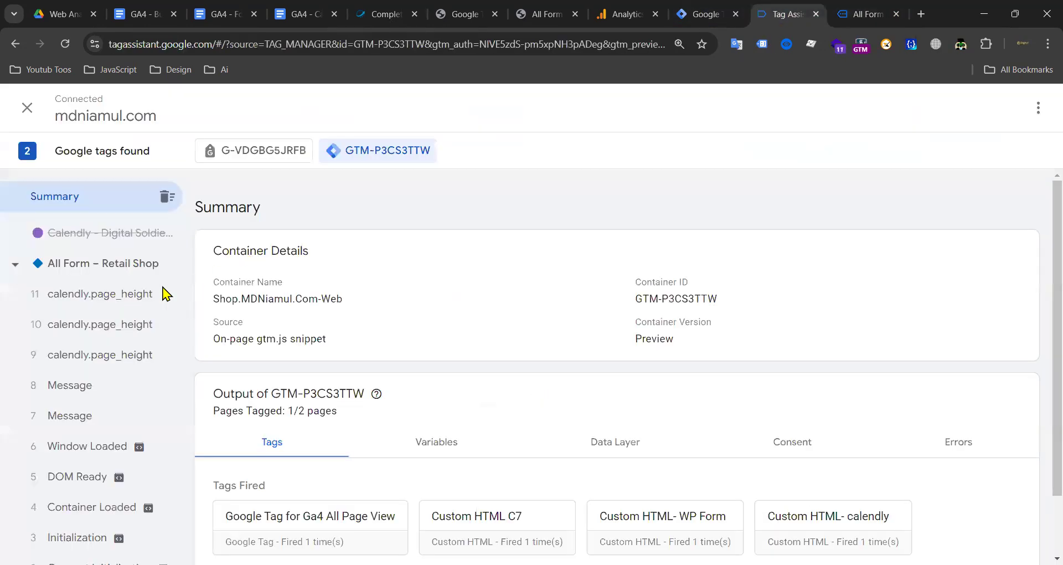
# Step: Examine the API calls of the calendly.page_height and calendly.event_type_viewed events in Tag Assistant
pyautogui.click(114, 299)
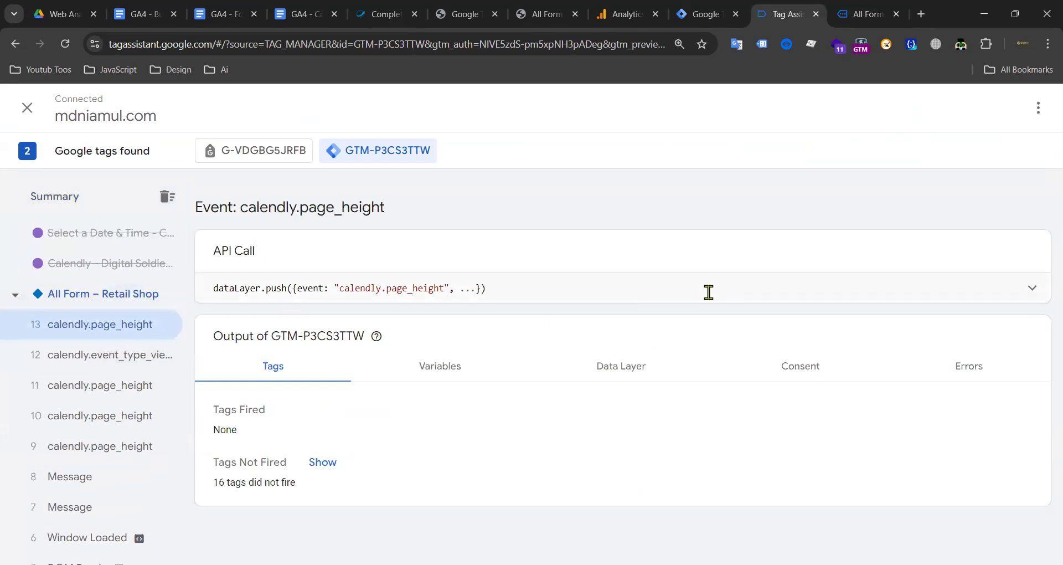
pyautogui.click(858, 299)
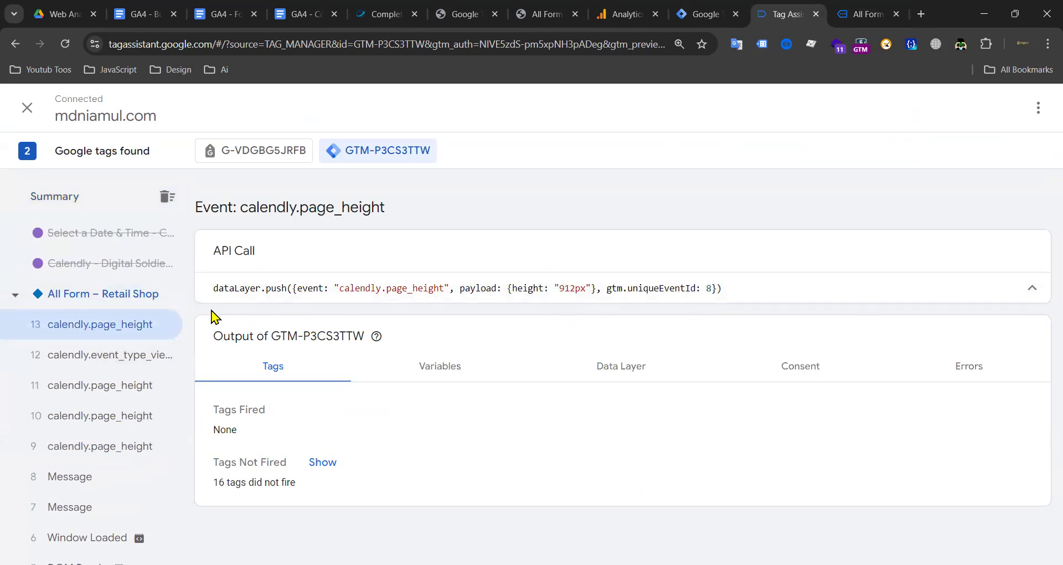
pyautogui.click(130, 357)
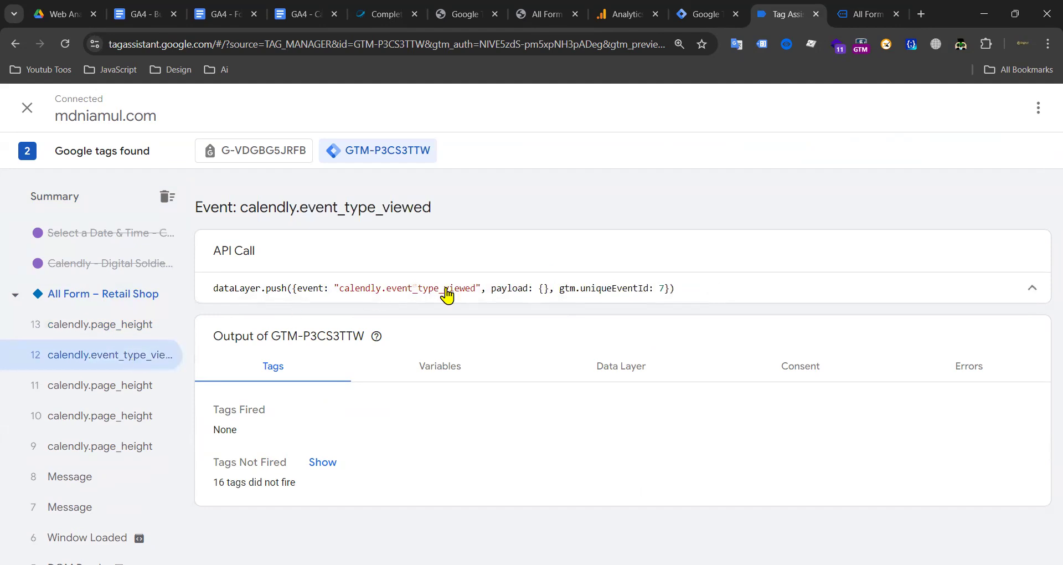
pyautogui.click(118, 463)
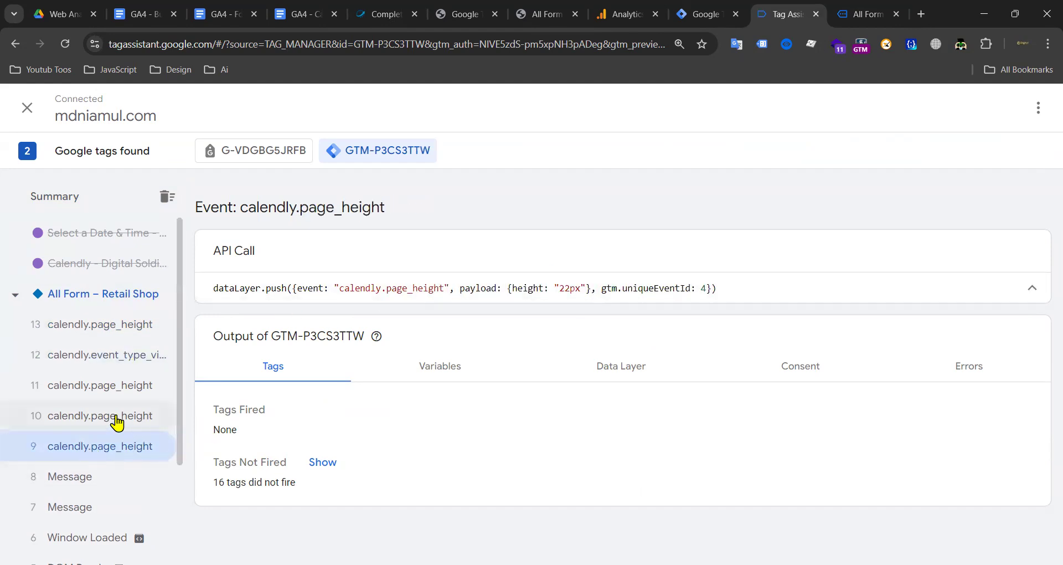
pyautogui.click(138, 361)
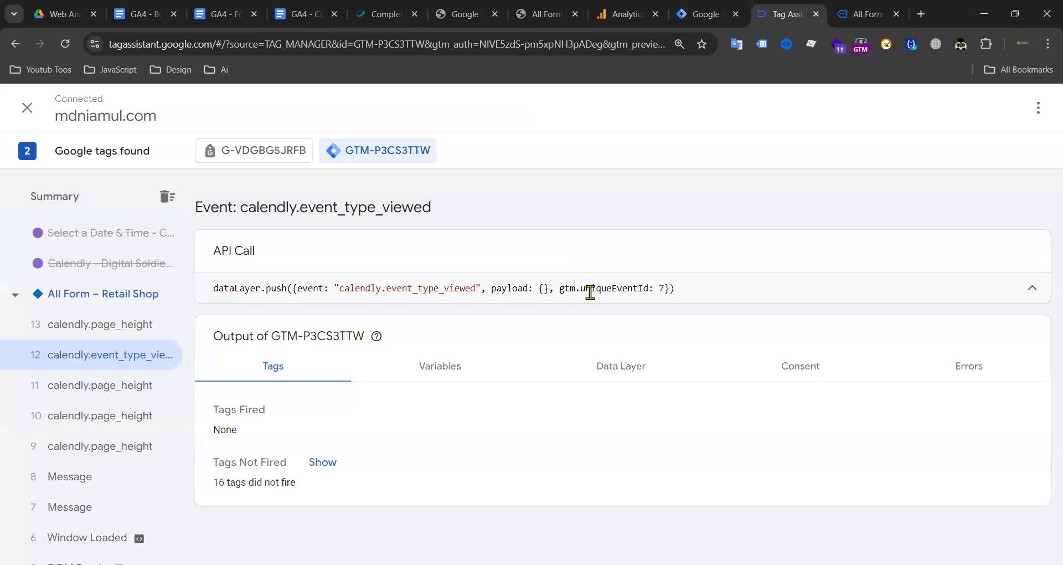
pyautogui.click(113, 338)
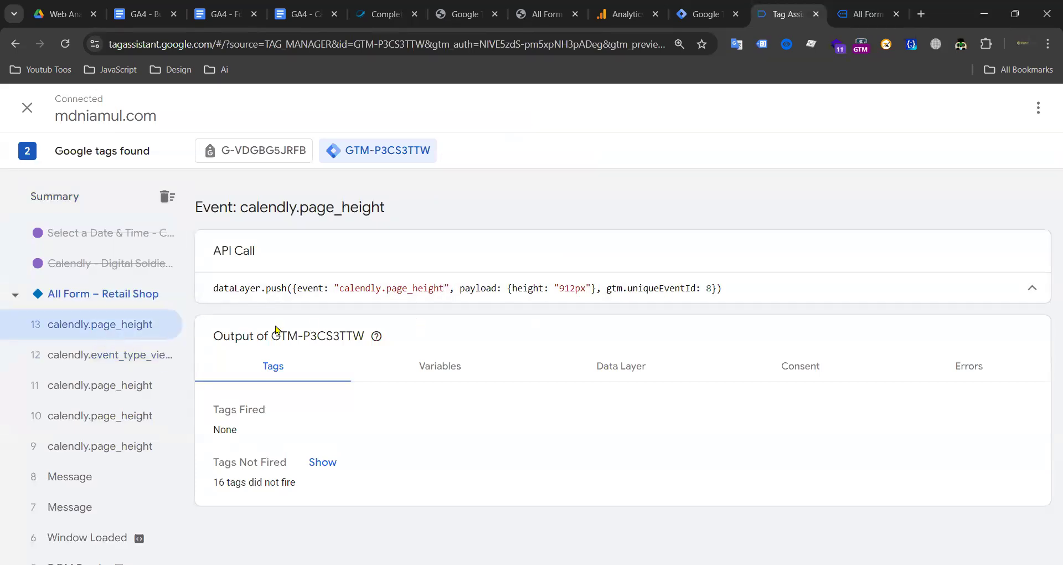
# Step: Choose August 17 at 9:00am in the embedded Calendly form, continue to the details, and return to Tag Assistant
pyautogui.click(855, 14)
pyautogui.scroll(-3, 326, 422)
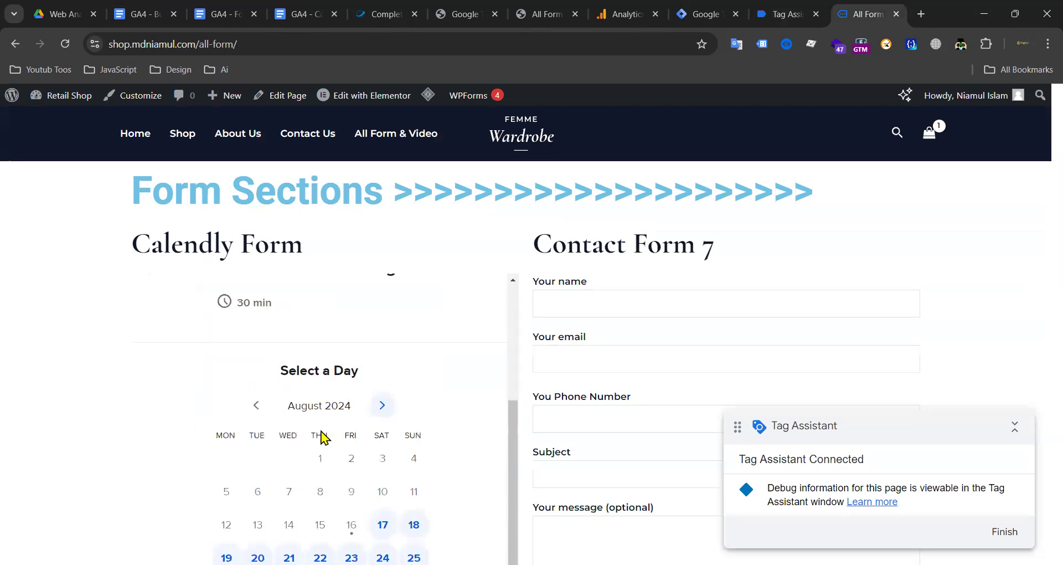
pyautogui.click(381, 525)
pyautogui.click(352, 446)
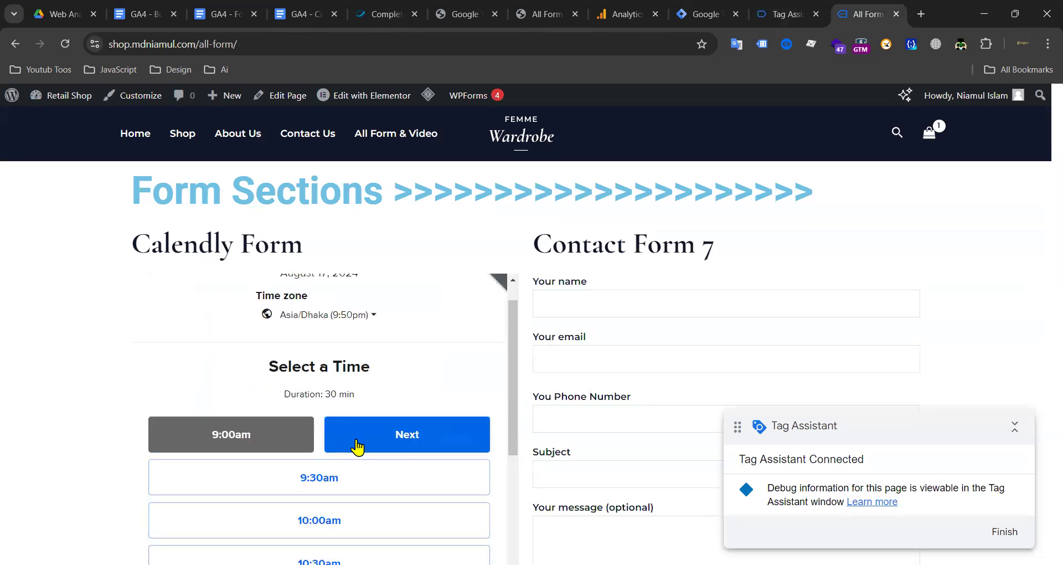
pyautogui.click(415, 408)
pyautogui.click(778, 17)
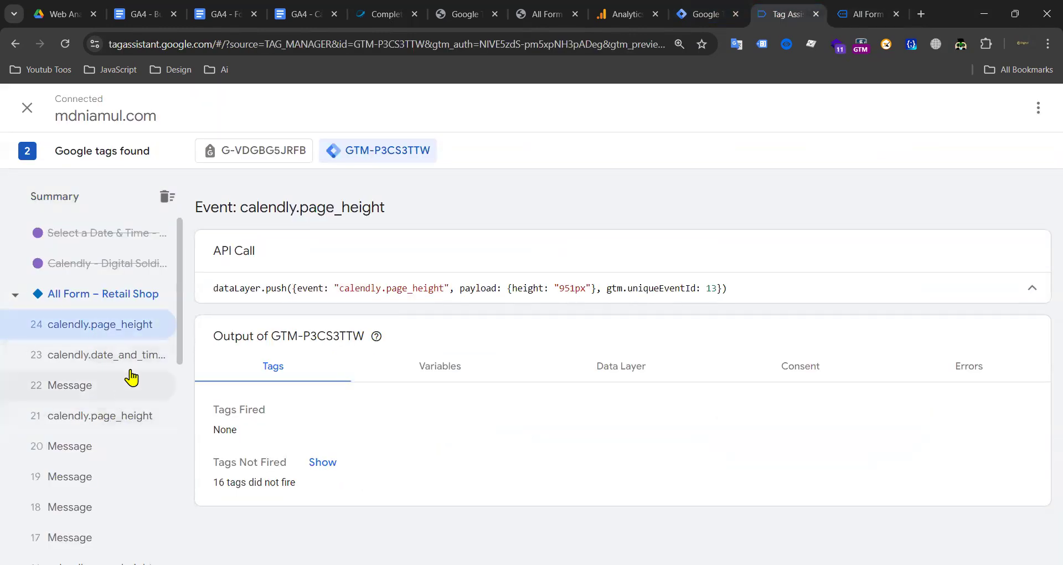
# Step: Examine the data layer values of the Message event just before the date-and-time event
pyautogui.click(110, 394)
pyautogui.click(637, 367)
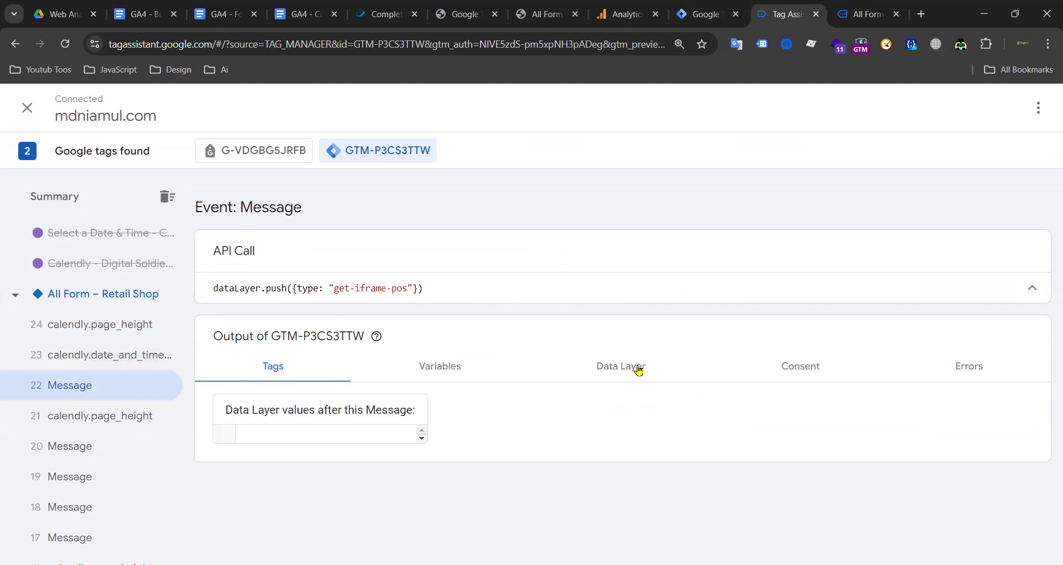
pyautogui.scroll(-5, 443, 378)
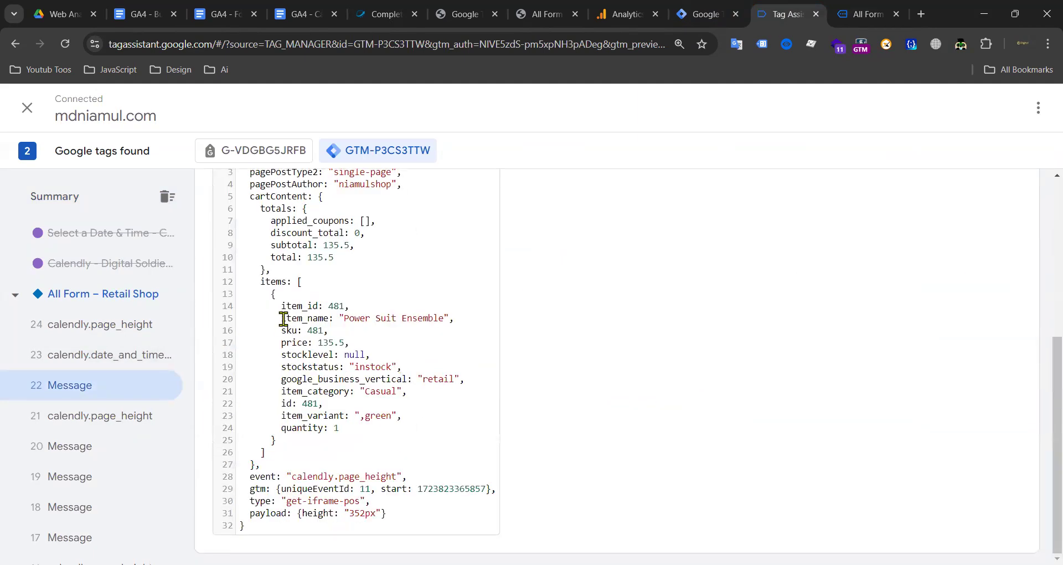
pyautogui.moveTo(282, 303); pyautogui.dragTo(361, 406)
pyautogui.click(315, 389)
pyautogui.scroll(5, 477, 337)
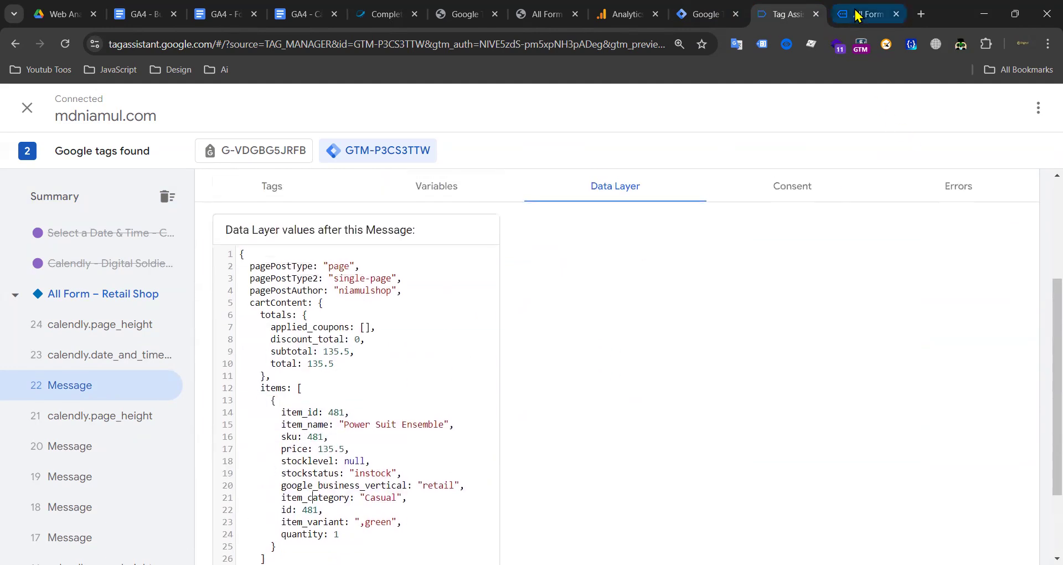
# Step: Fill in the invitee's name and email in the Calendly form and enter "tesr" as the meeting preparation note
pyautogui.click(864, 14)
pyautogui.scroll(-5, 330, 355)
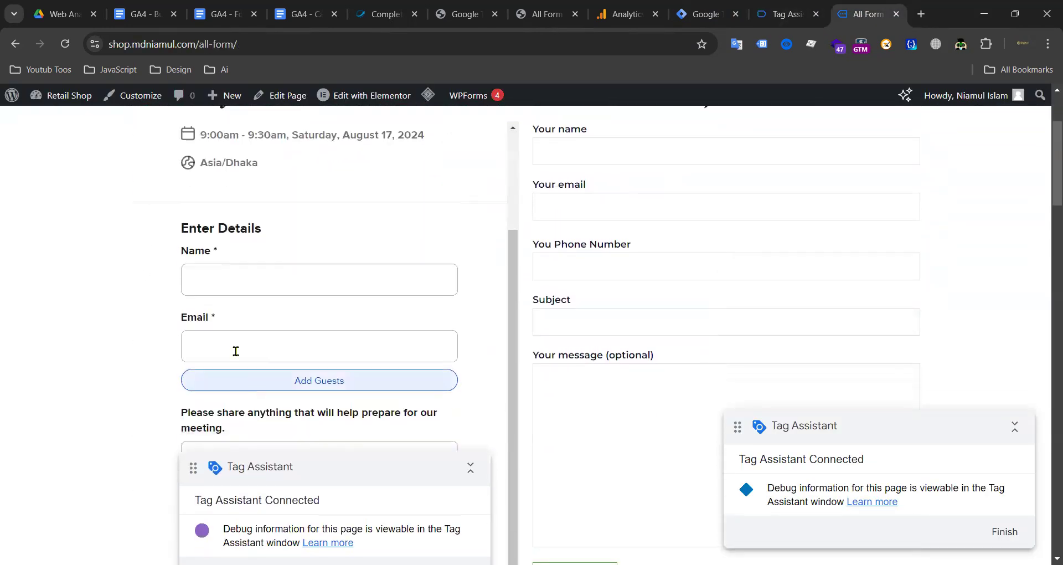
pyautogui.click(264, 283)
pyautogui.click(312, 325)
pyautogui.scroll(-1, 288, 377)
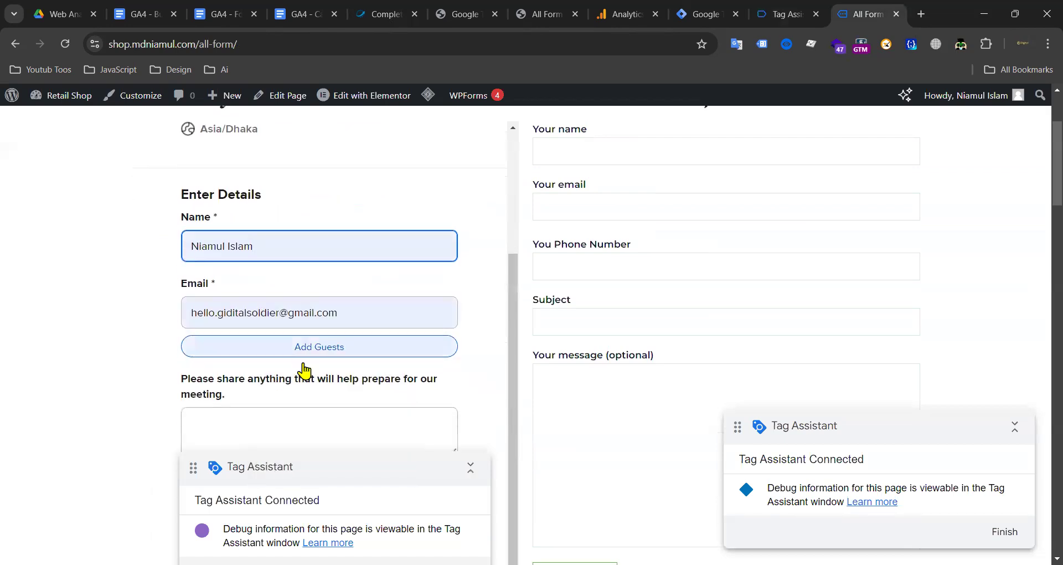
pyautogui.click(254, 432)
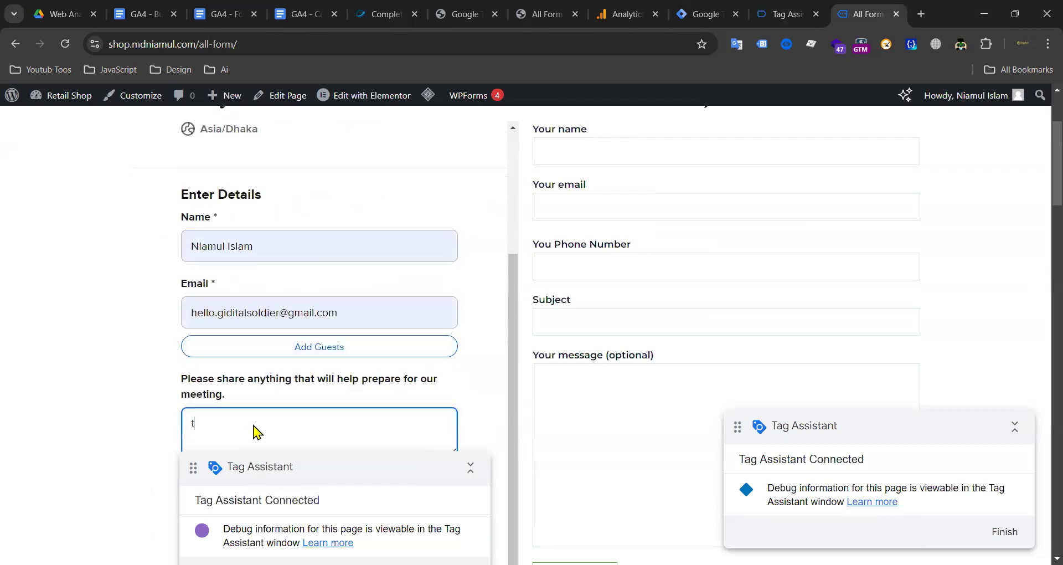
pyautogui.write('tesr')
# Step: Collapse the Tag Assistant overlay covering the Calendly form and submit the booking
pyautogui.scroll(-5, 479, 475)
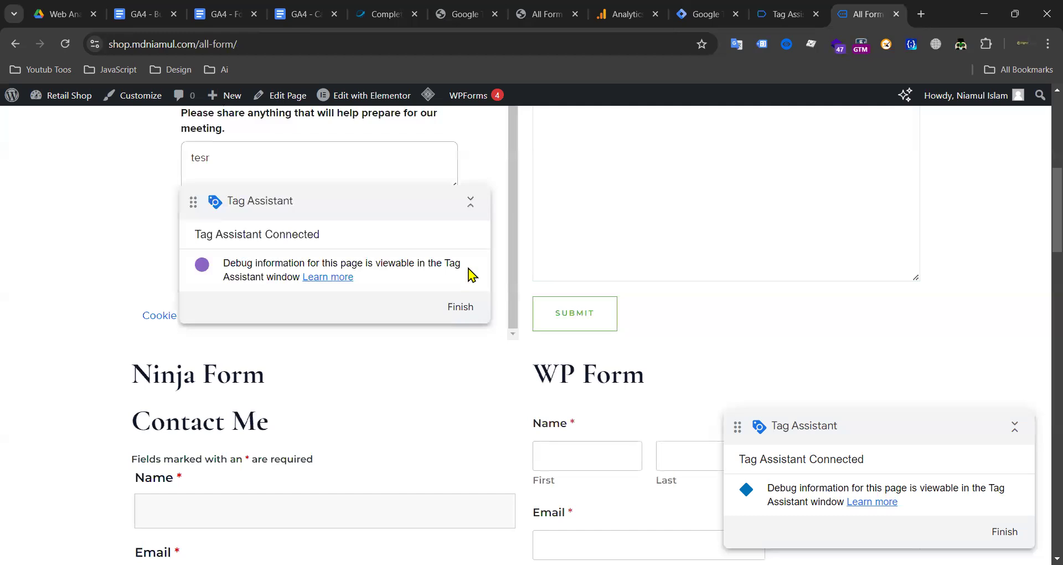
pyautogui.click(471, 203)
pyautogui.click(307, 271)
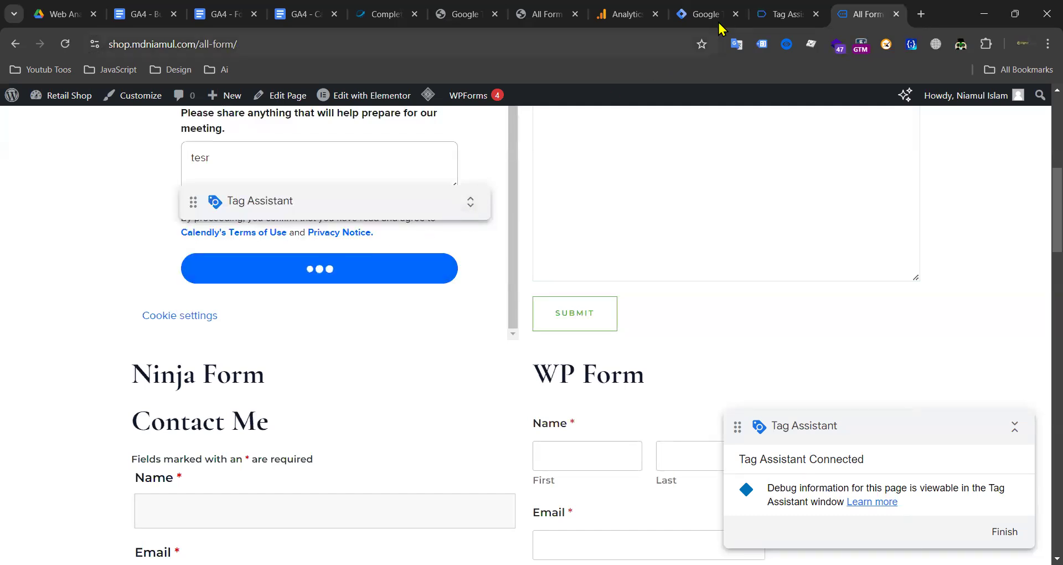
# Step: Look through the newest calendly.page_height and date-and-time events in Tag Assistant
pyautogui.click(787, 14)
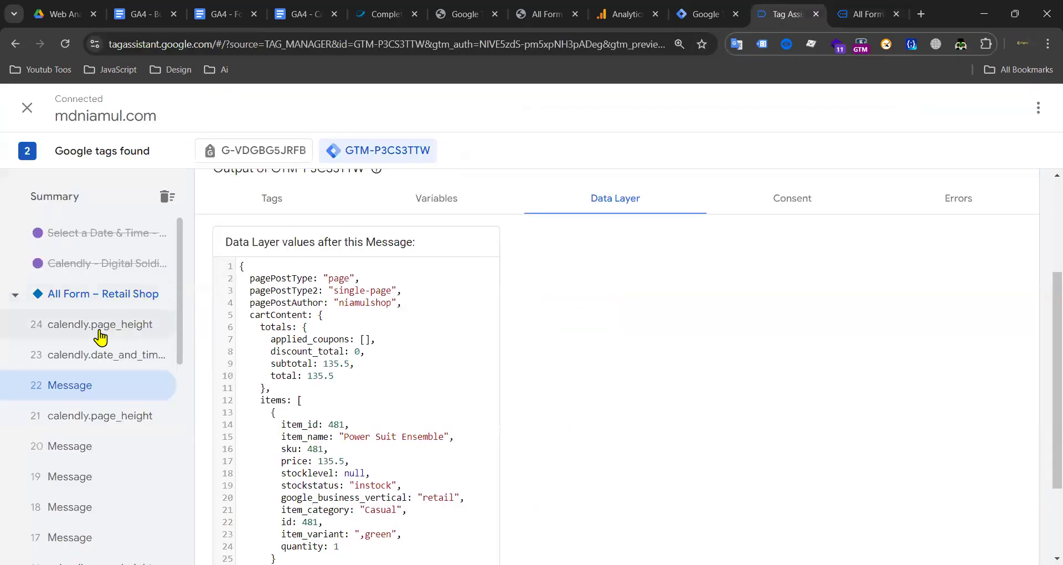
pyautogui.click(103, 334)
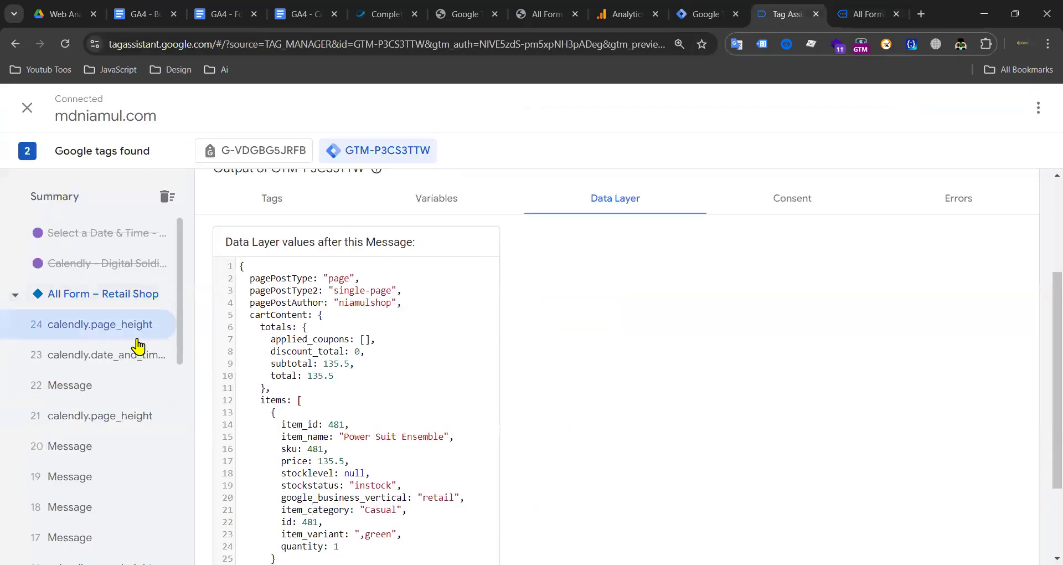
pyautogui.click(108, 364)
# Step: Check the booking confirmation in the shop page's Calendly form and return to Tag Assistant
pyautogui.click(861, 14)
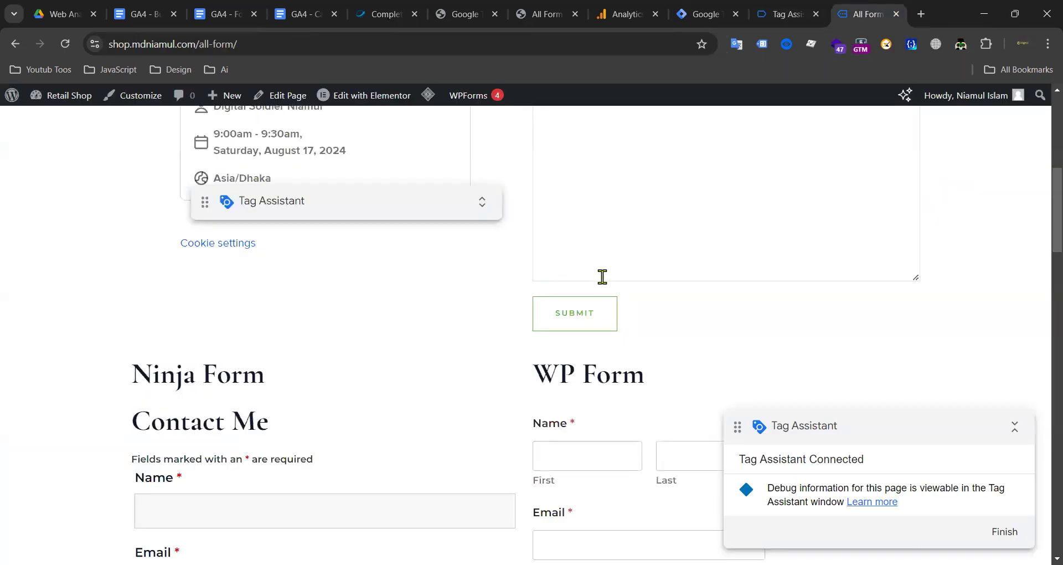
pyautogui.scroll(-3, 357, 348)
pyautogui.scroll(8, 356, 343)
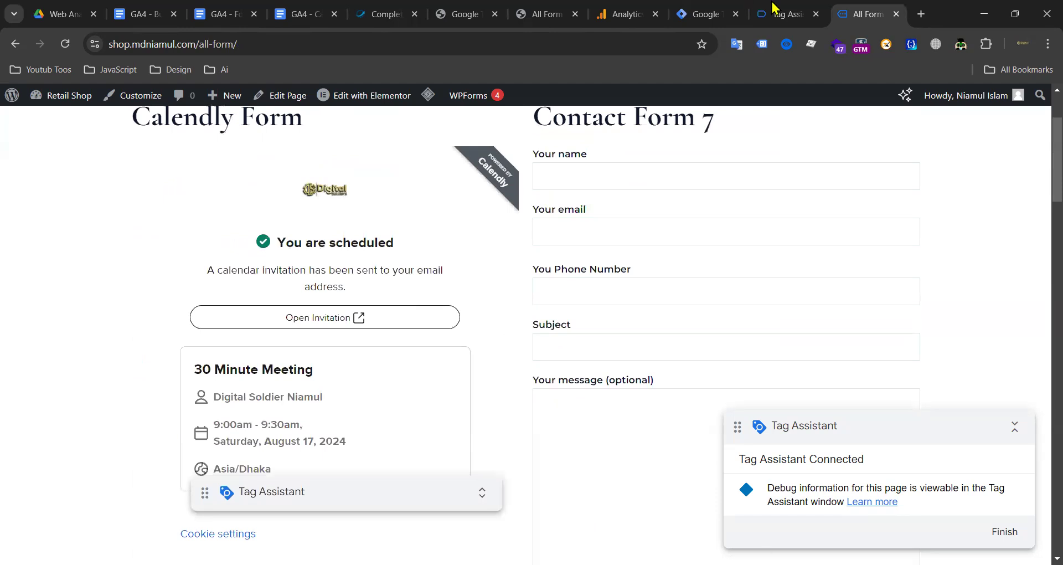
pyautogui.click(774, 17)
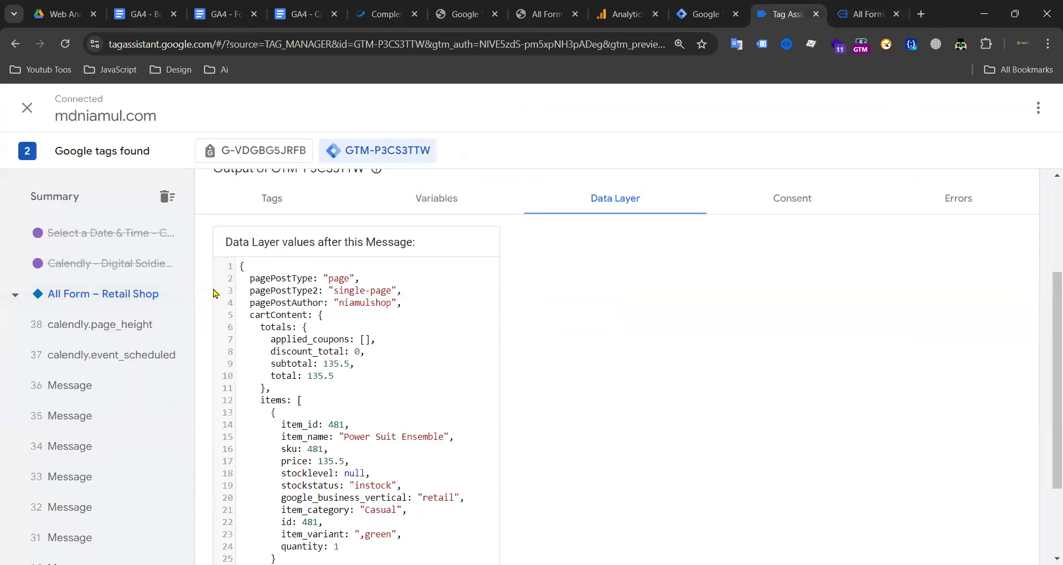
# Step: View the newest calendly.page_height event, followed by the calendly.event_scheduled event
pyautogui.click(99, 332)
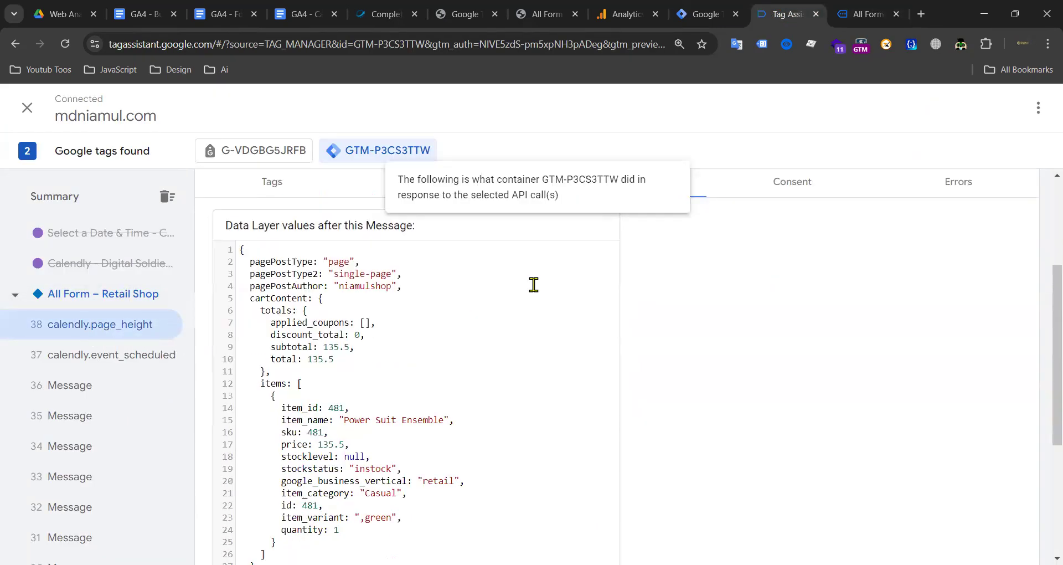
pyautogui.click(796, 298)
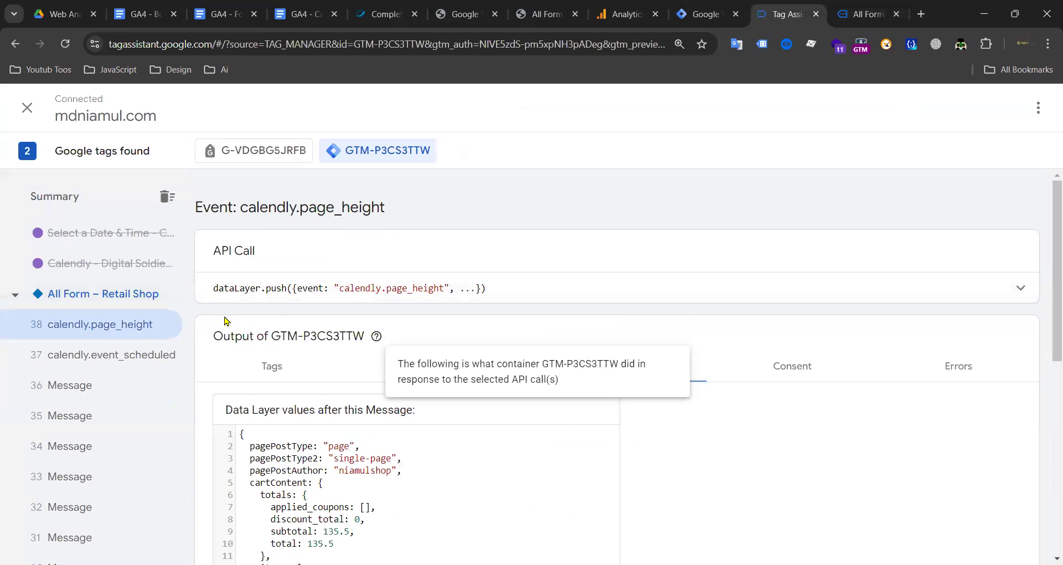
pyautogui.click(88, 360)
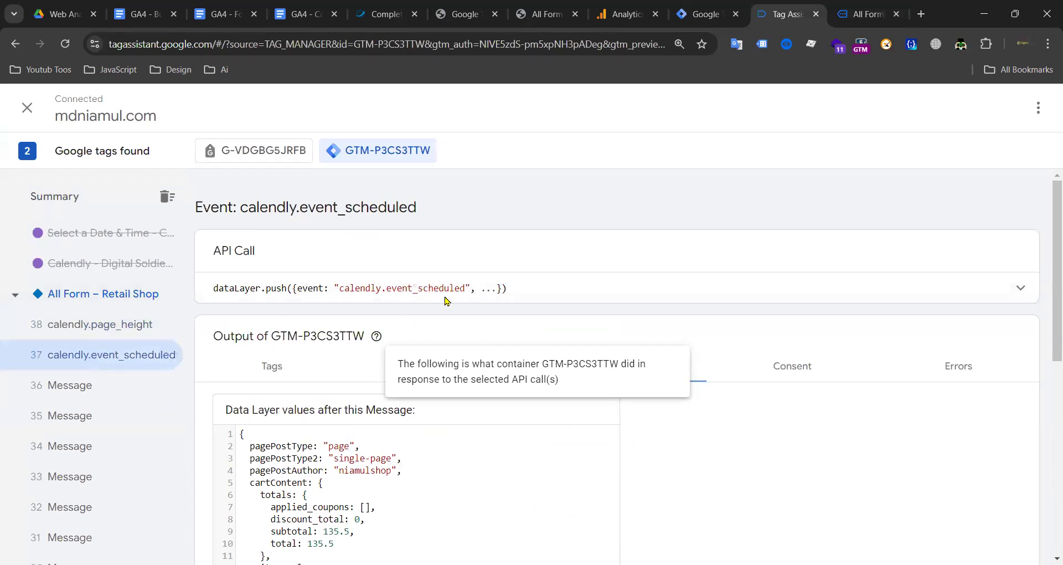
pyautogui.moveTo(346, 288); pyautogui.dragTo(424, 288)
pyautogui.scroll(-3, 556, 293)
pyautogui.scroll(3, 761, 278)
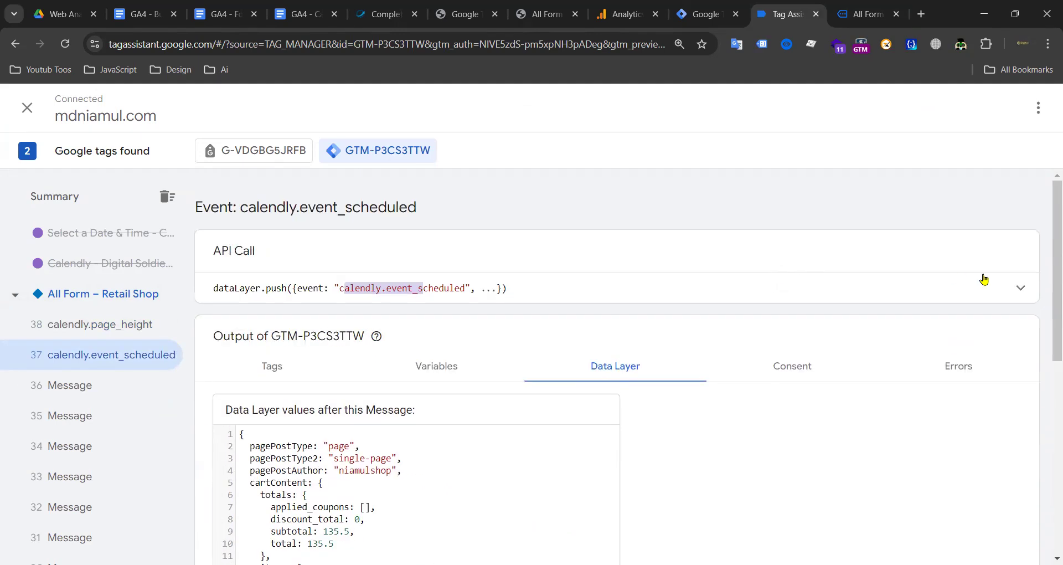
# Step: Expand the calendly.event_scheduled API call and examine its payload and data layer values
pyautogui.click(1019, 287)
pyautogui.moveTo(236, 325); pyautogui.dragTo(428, 336)
pyautogui.click(281, 348)
pyautogui.scroll(-10, 467, 332)
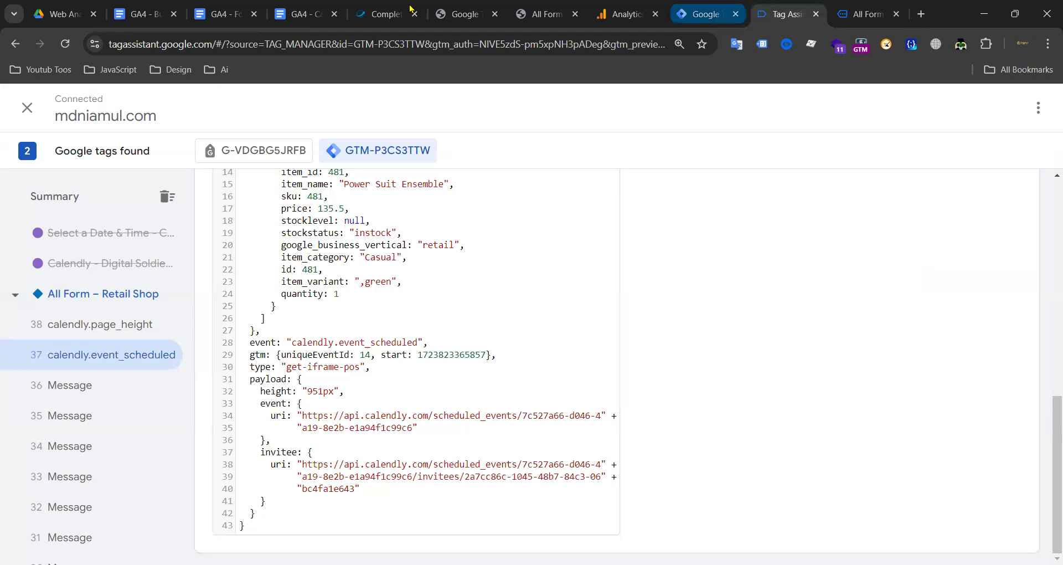
pyautogui.scroll(3, 327, 321)
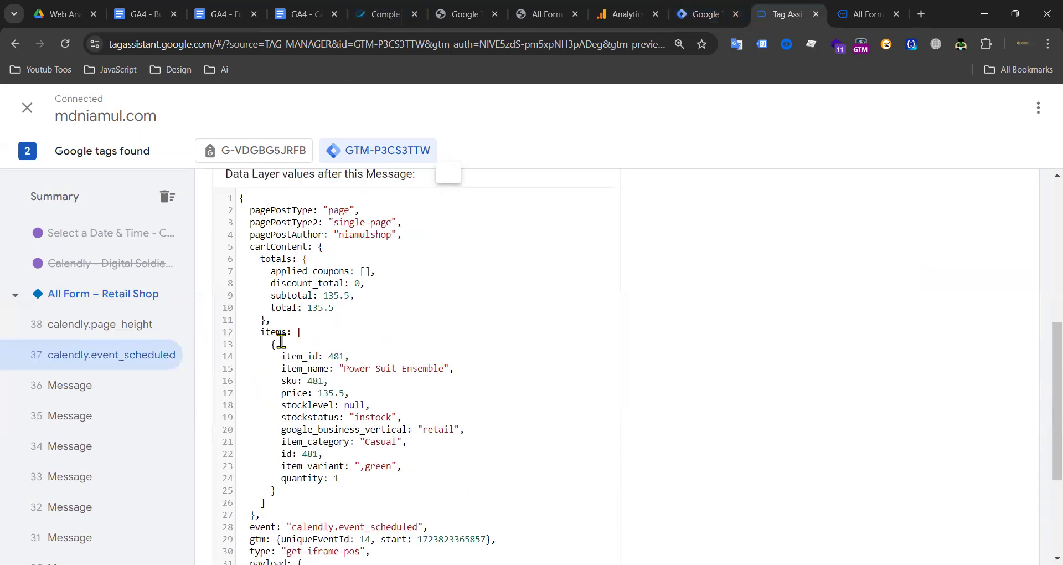
# Step: Inspect the data layer values of the earlier calendly.date_and_time_selected event
pyautogui.scroll(-7, 155, 403)
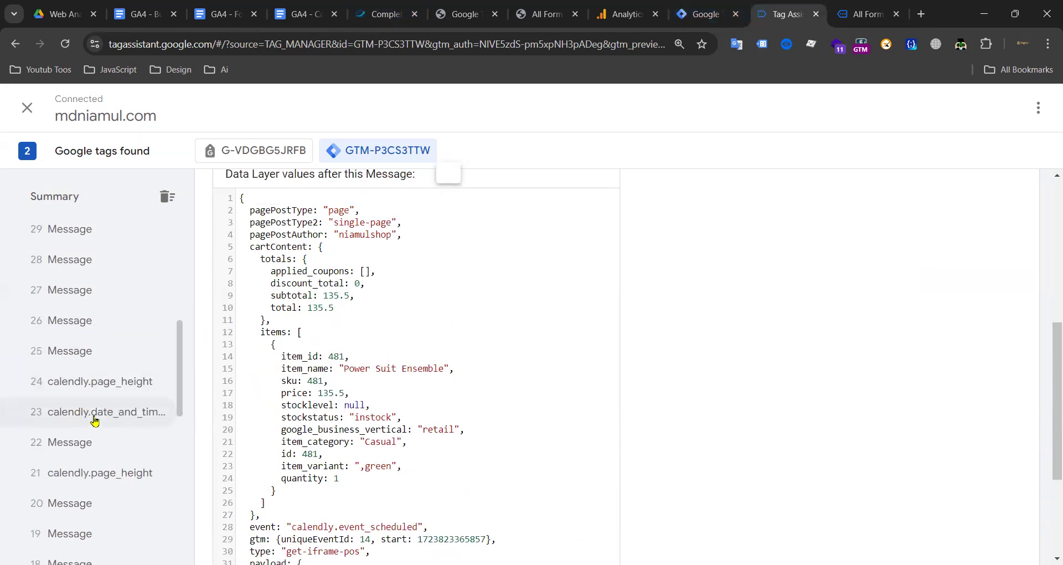
pyautogui.click(95, 421)
pyautogui.scroll(7, 102, 388)
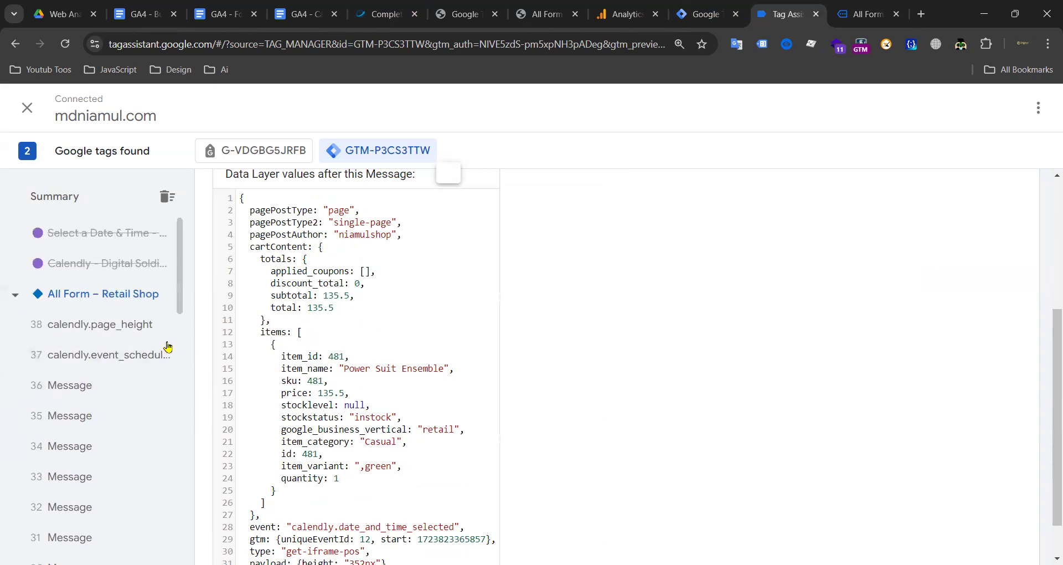
# Step: Copy the event name calendly.event_scheduled from that event's API call
pyautogui.click(108, 354)
pyautogui.scroll(4, 370, 373)
pyautogui.doubleClick(356, 300)
pyautogui.click(356, 300)
pyautogui.moveTo(322, 301); pyautogui.dragTo(392, 301)
pyautogui.hotkey('ctrl', 'c')
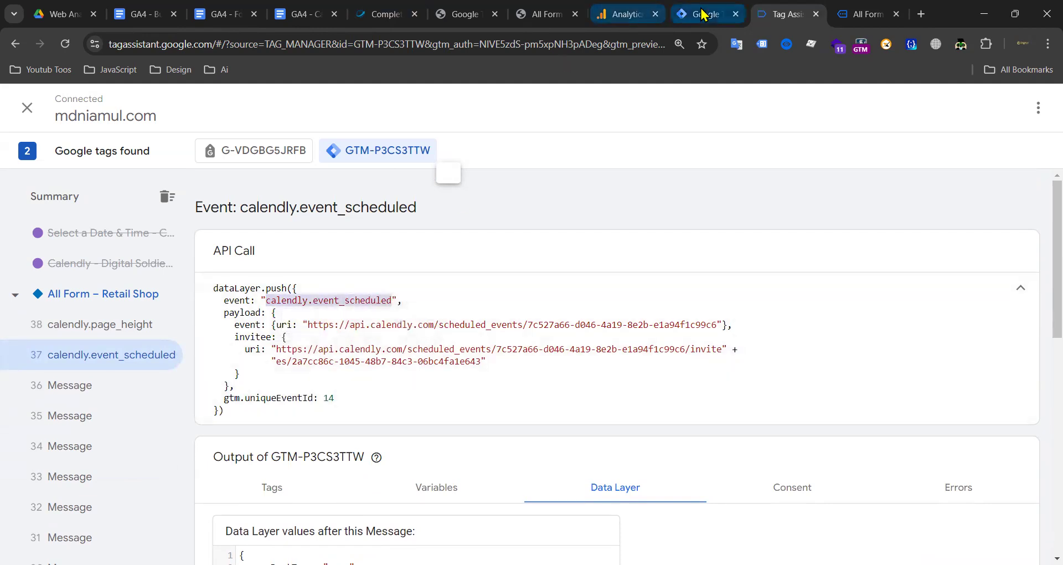
# Step: Create a new tag in Google Tag Manager with the Google Analytics: GA4 Event type
pyautogui.click(702, 14)
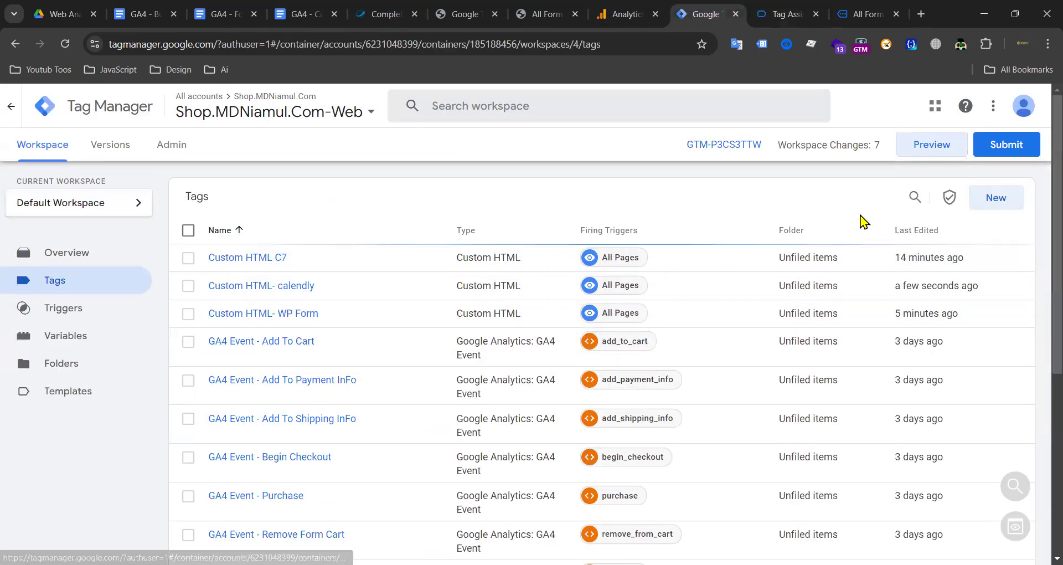
pyautogui.click(991, 198)
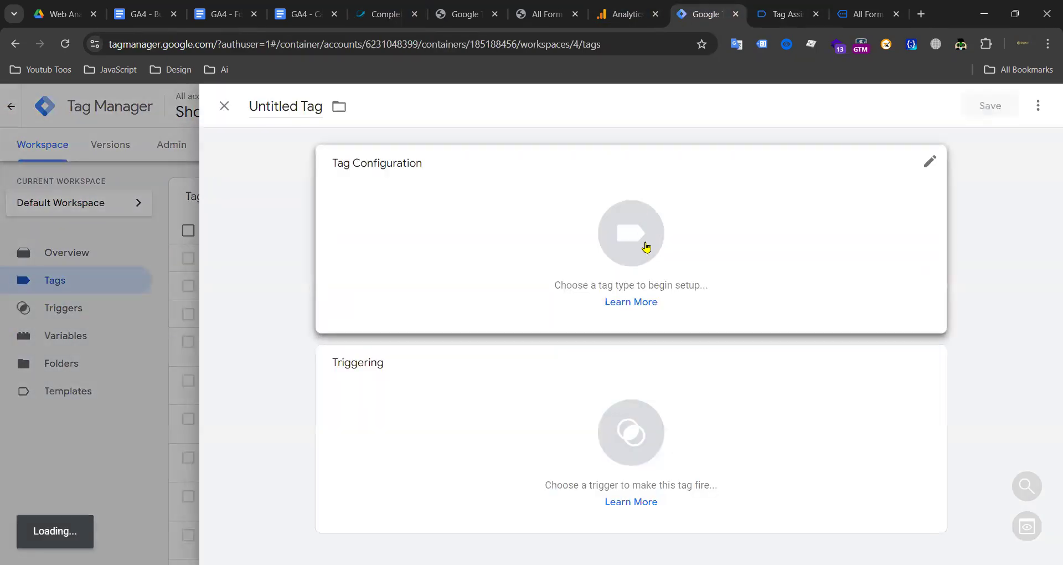
pyautogui.click(646, 247)
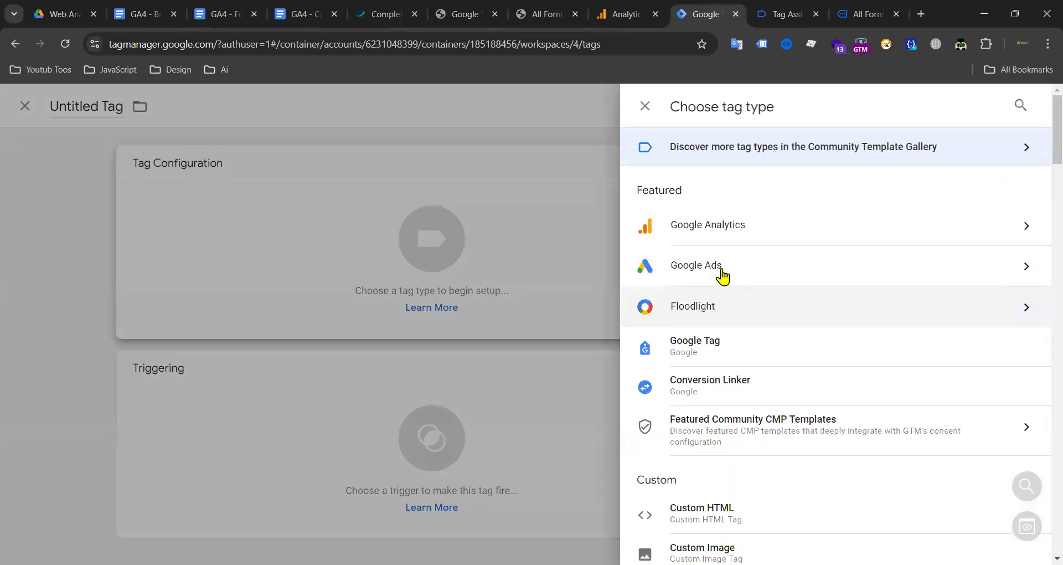
pyautogui.click(742, 235)
pyautogui.click(788, 241)
pyautogui.click(389, 313)
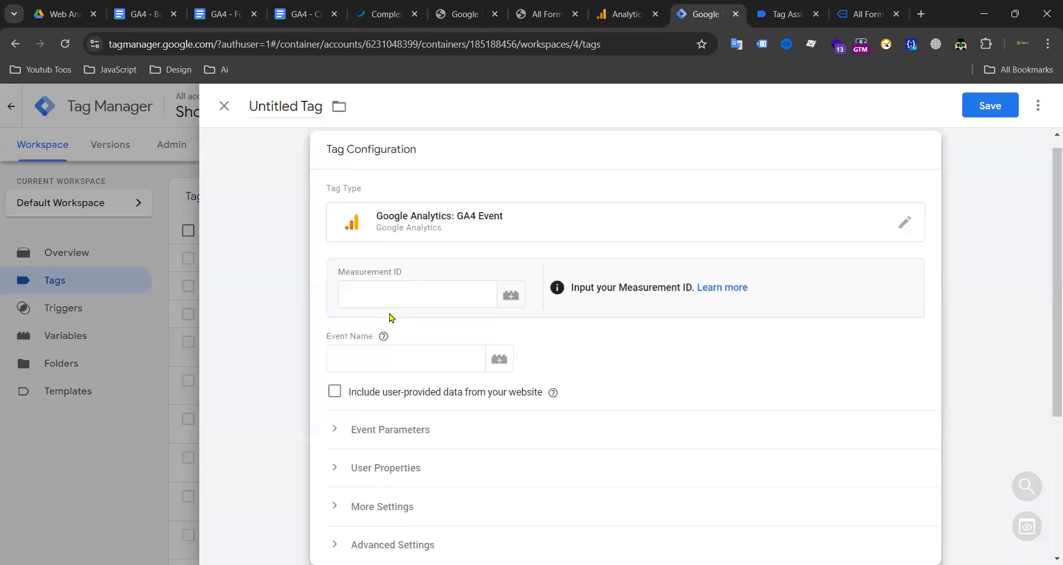
# Step: Set the GA4 Event tag's Measurement ID to the variable {{Ga4 Id}}
pyautogui.click(384, 295)
pyautogui.write('{{g')
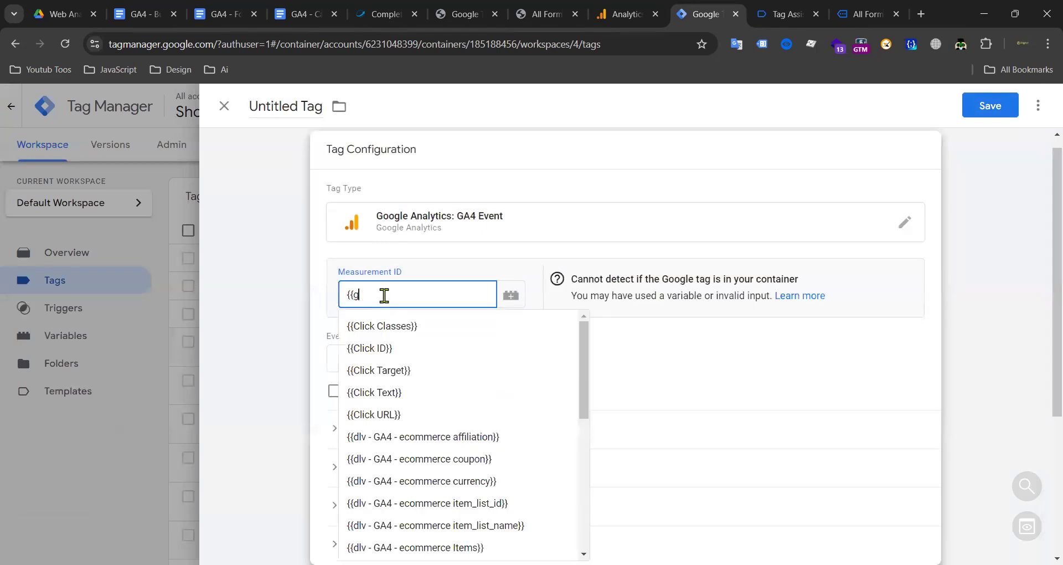
pyautogui.write('a4 id')
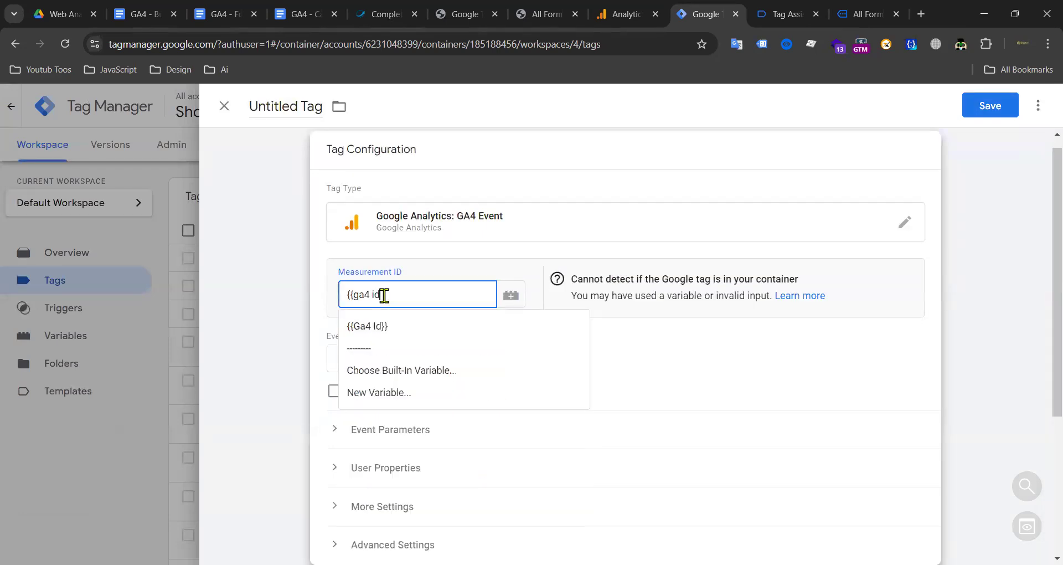
pyautogui.click(376, 325)
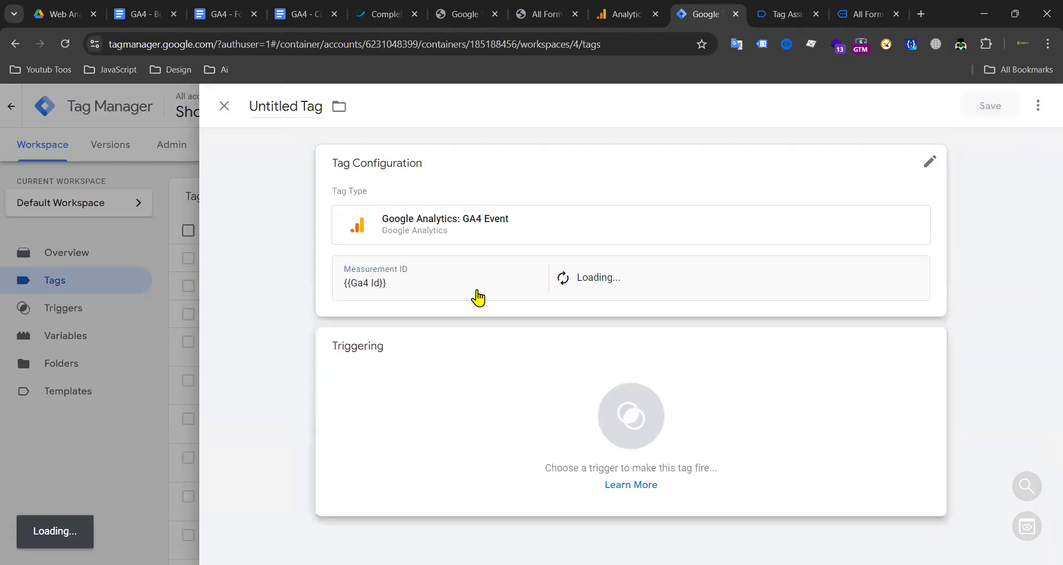
# Step: Set the tag's event name to calendly_form_submit
pyautogui.click(390, 372)
pyautogui.hotkey('ctrl', 'v')
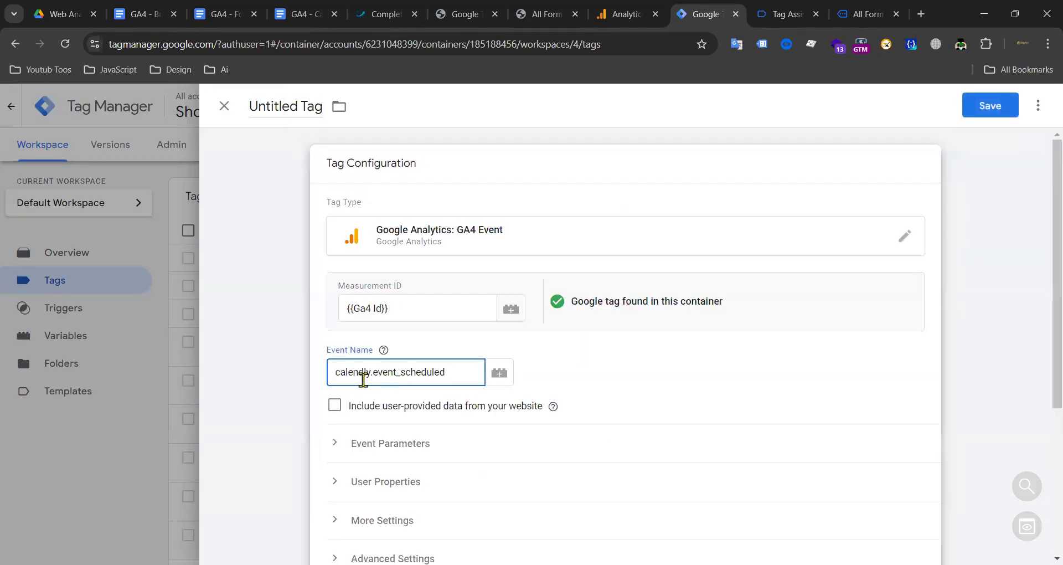
pyautogui.write('_')
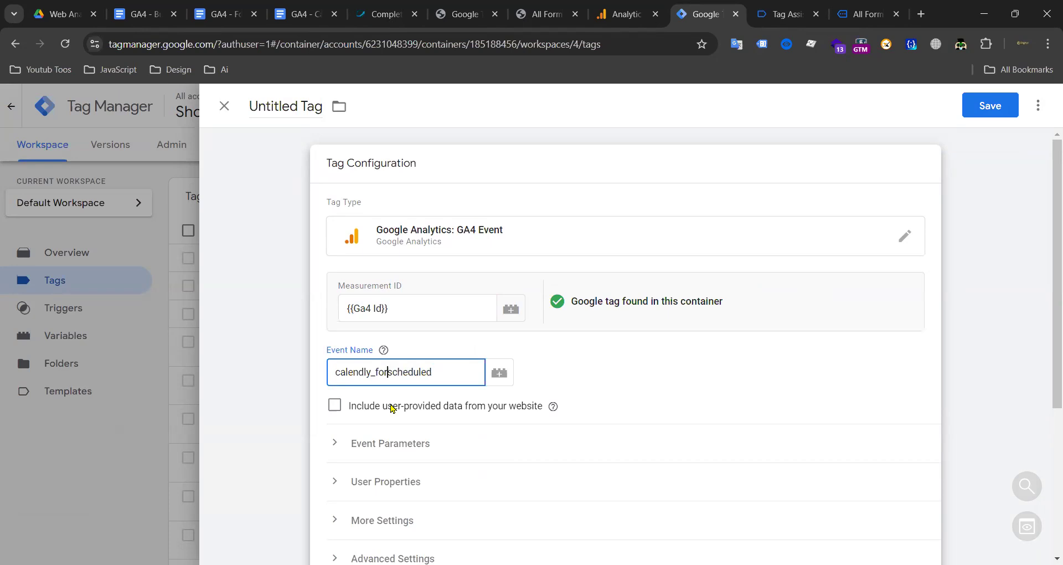
pyautogui.write('ub')
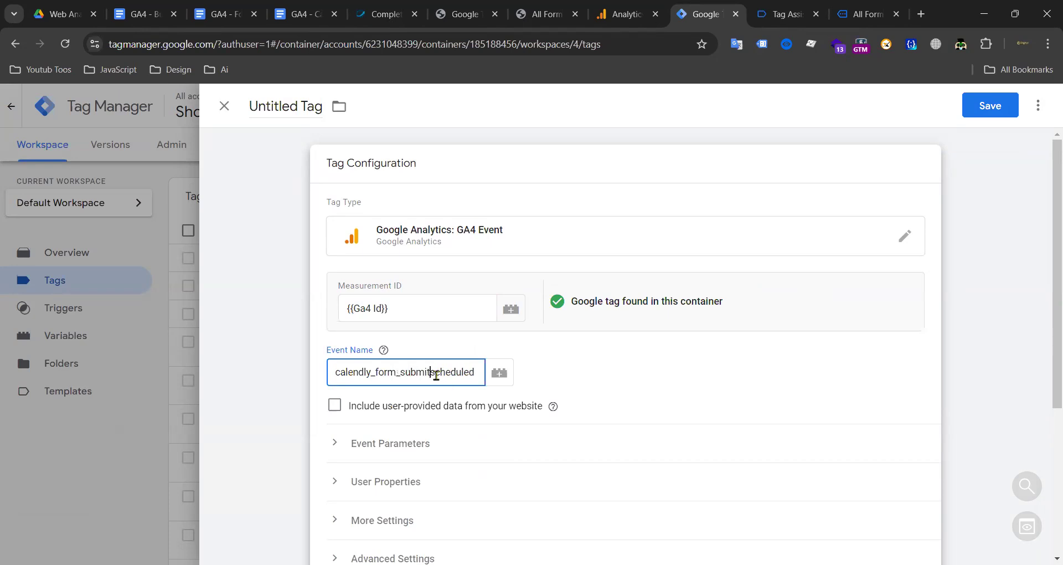
pyautogui.write('mit')
pyautogui.hotkey('shift', 'End')
pyautogui.press('Delete')
# Step: Add a new Custom Event firing trigger that listens for the event name calendly.event_scheduled
pyautogui.scroll(-3, 669, 375)
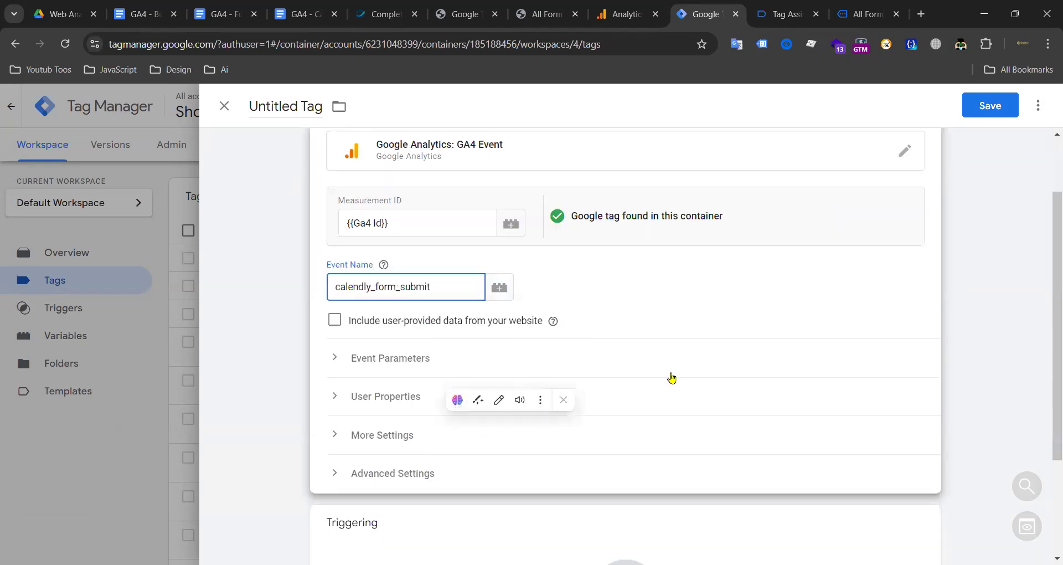
pyautogui.click(646, 434)
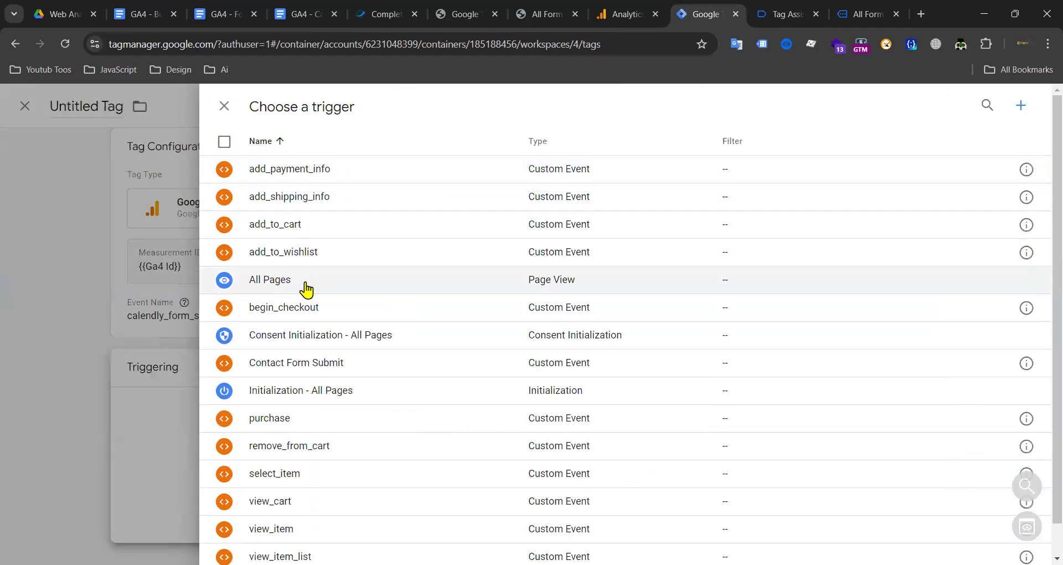
pyautogui.scroll(-1, 309, 363)
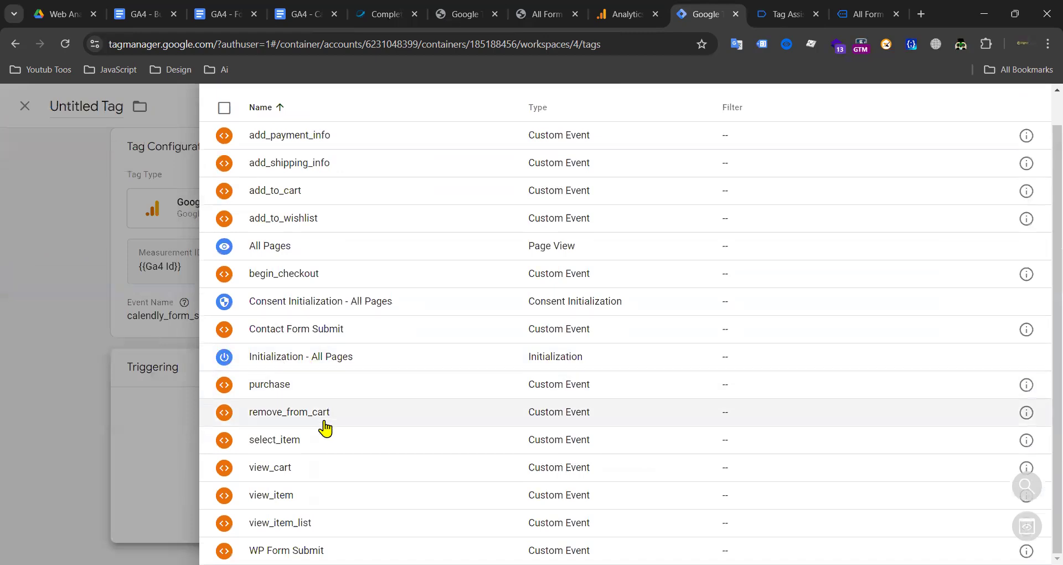
pyautogui.scroll(1, 1016, 121)
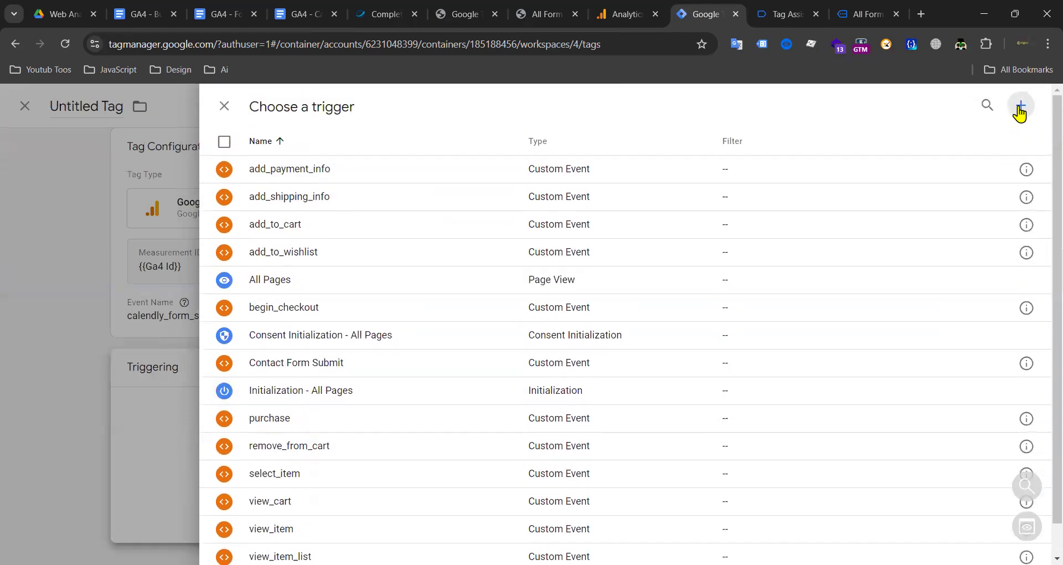
pyautogui.click(1020, 112)
pyautogui.click(722, 216)
pyautogui.scroll(-3, 775, 277)
pyautogui.scroll(-3, 763, 291)
pyautogui.click(690, 398)
pyautogui.click(347, 302)
pyautogui.hotkey('ctrl', 'v')
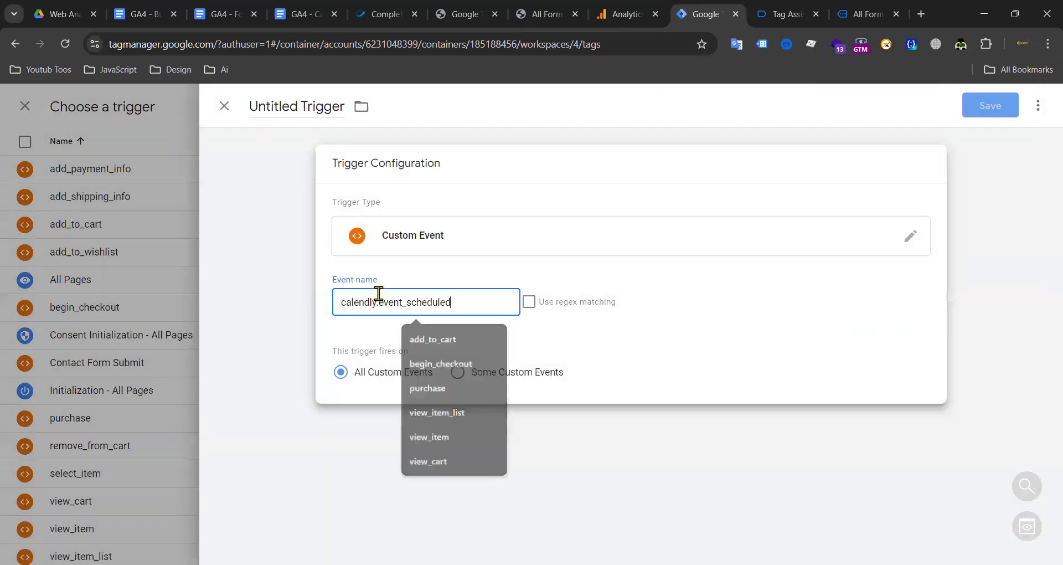
# Step: Name the trigger calendly.event_scheduled and save it to the tag
pyautogui.click(301, 105)
pyautogui.hotkey('ctrl', 'v')
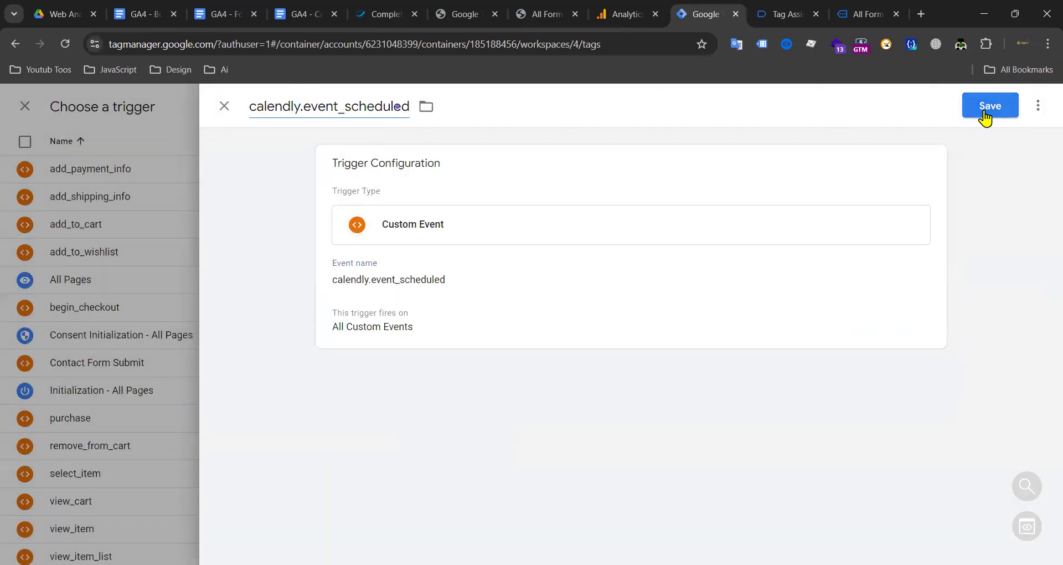
pyautogui.click(986, 108)
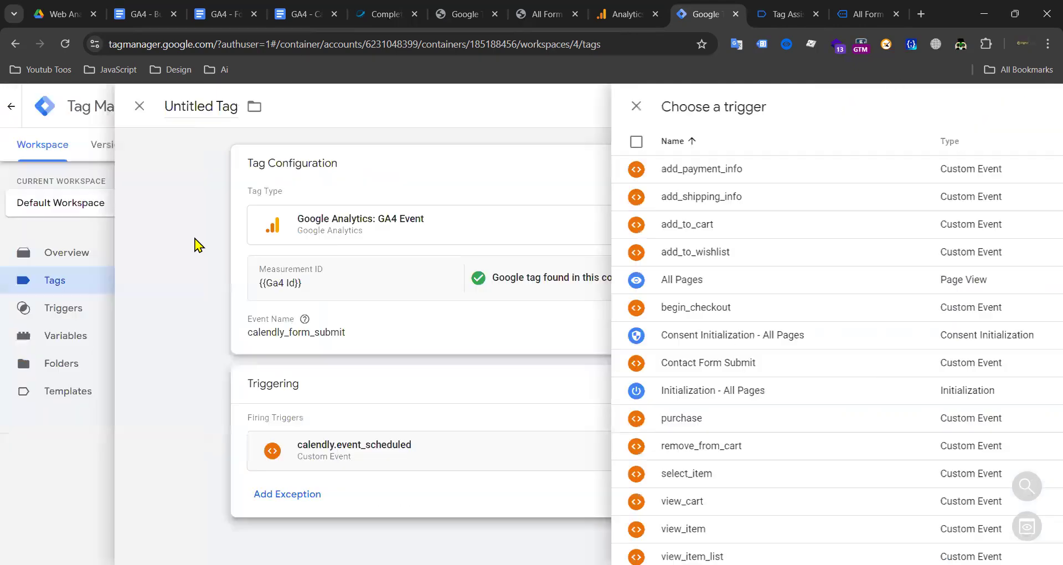
# Step: Expand the tag's event parameters and examine the event and invitee URIs in the calendly.event_scheduled payload in Tag Assistant
pyautogui.click(499, 290)
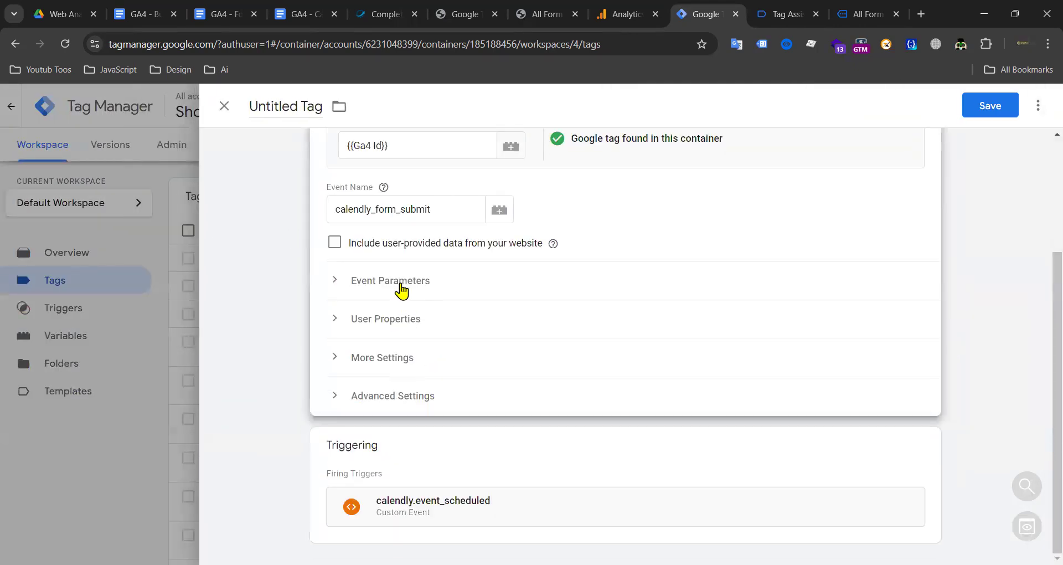
pyautogui.click(401, 288)
pyautogui.click(782, 15)
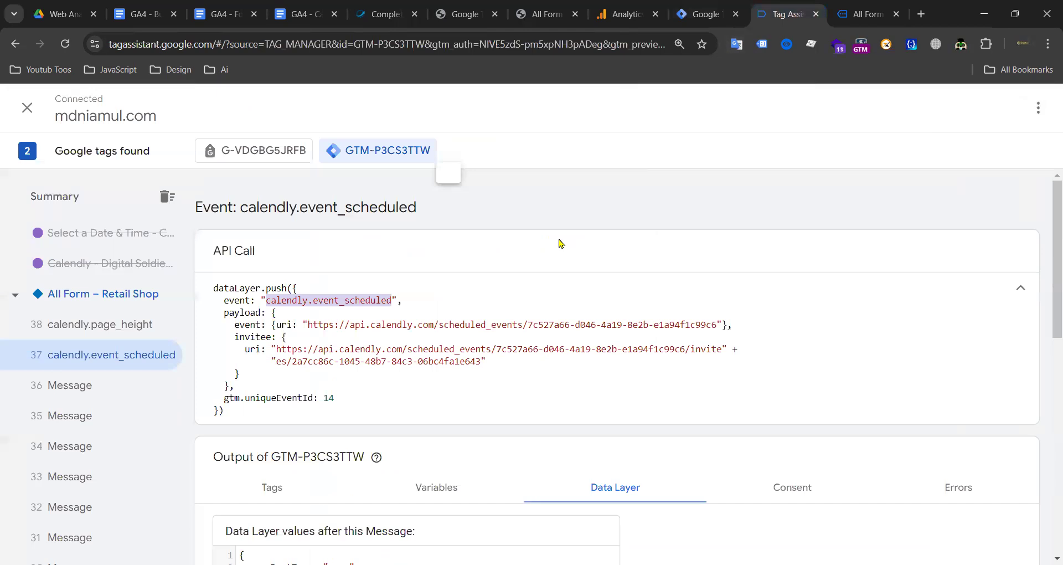
pyautogui.click(261, 321)
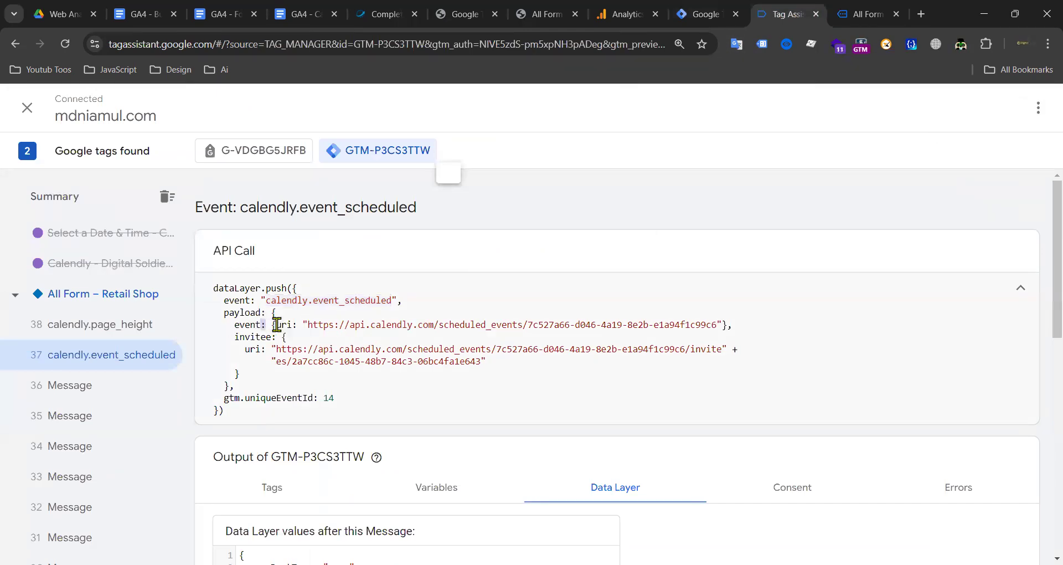
pyautogui.moveTo(300, 324); pyautogui.dragTo(495, 324)
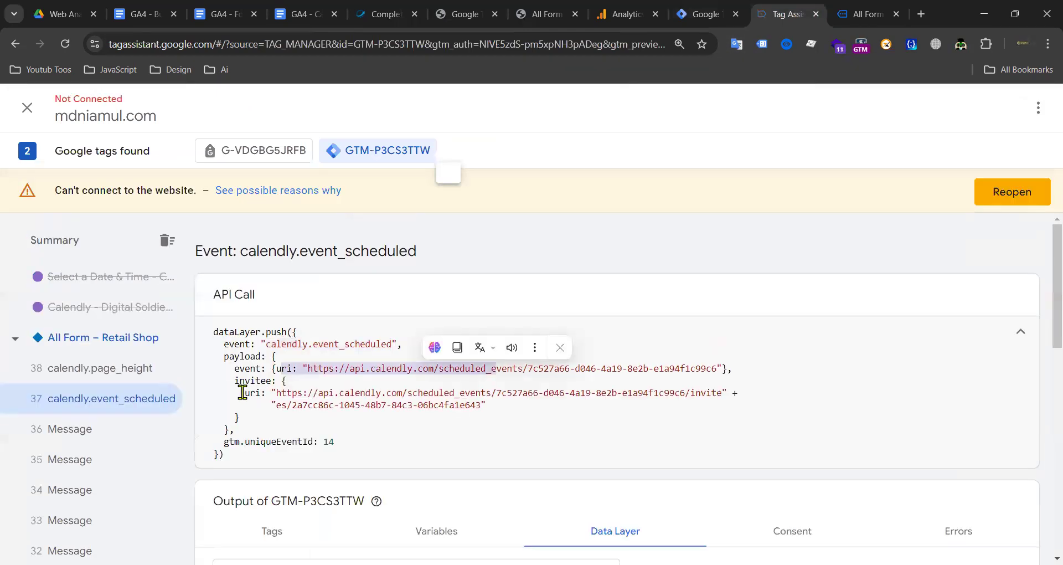
pyautogui.moveTo(245, 392); pyautogui.dragTo(481, 395)
pyautogui.doubleClick(487, 392)
pyautogui.click(565, 393)
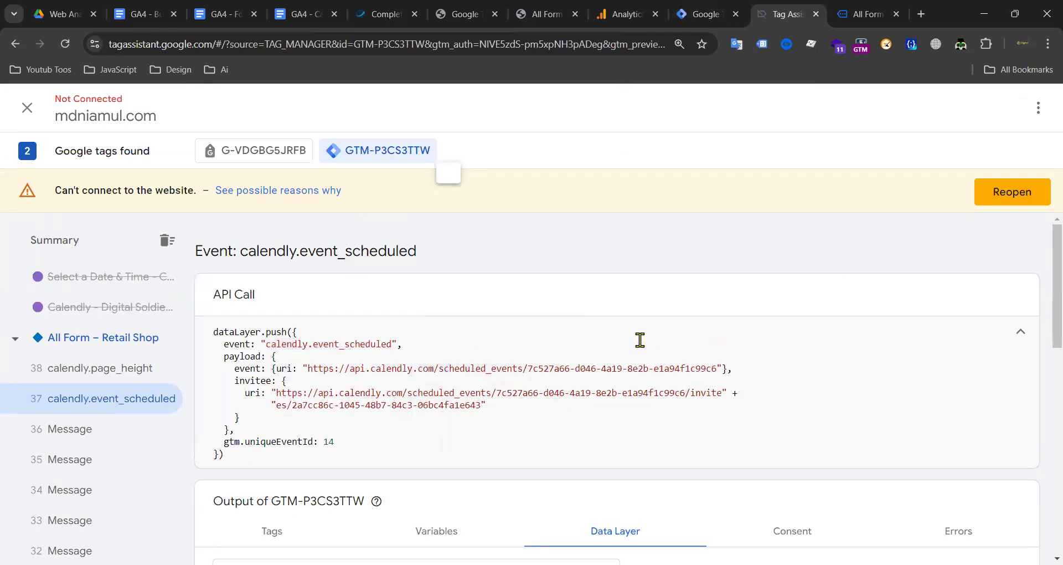
pyautogui.click(485, 404)
pyautogui.moveTo(485, 404); pyautogui.dragTo(454, 363)
pyautogui.click(280, 356)
pyautogui.click(547, 358)
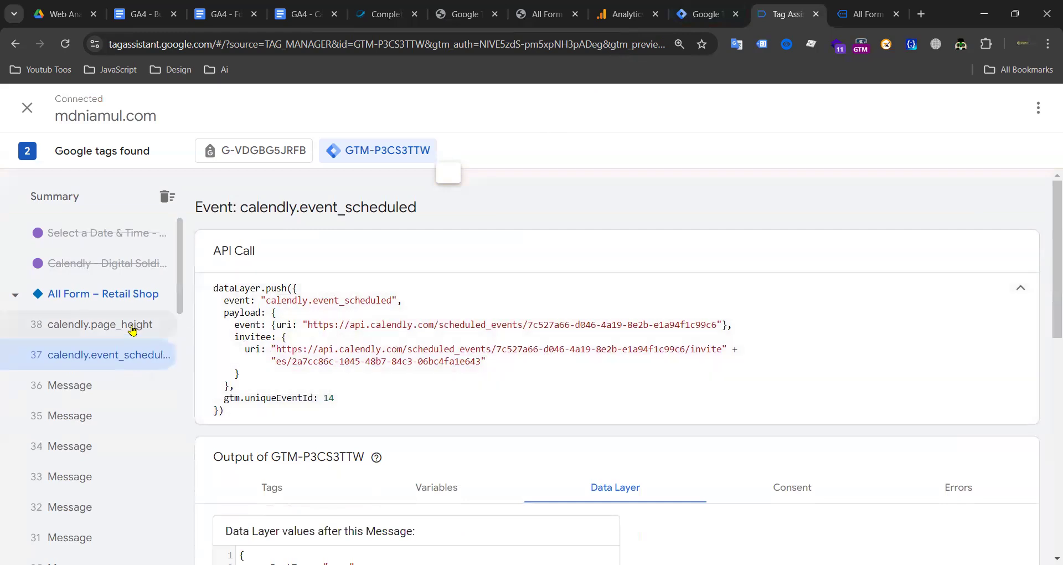
# Step: Check the calendly.page_height event's API call and the booking confirmation on the All Form page
pyautogui.click(133, 325)
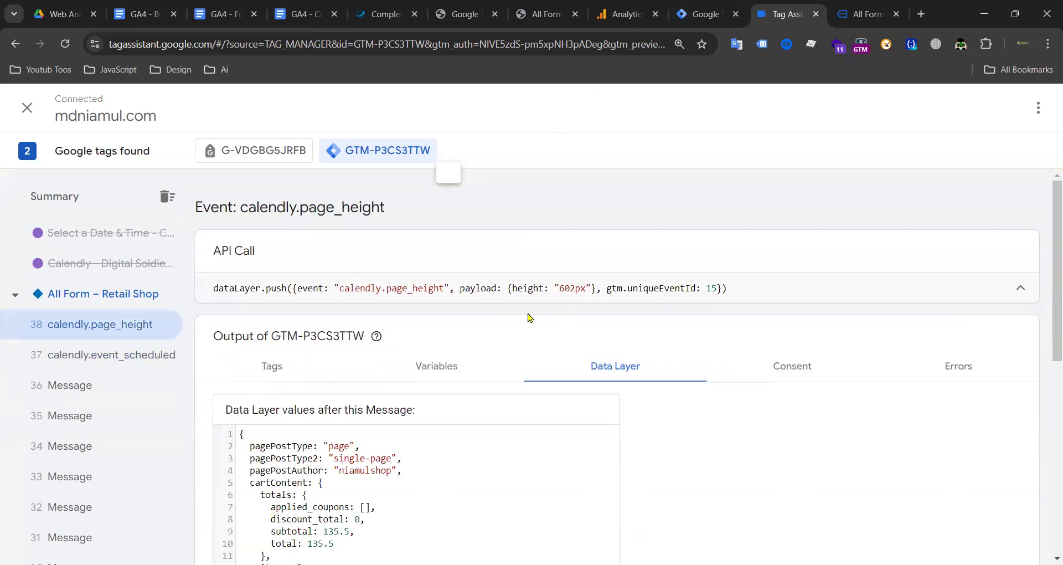
pyautogui.click(108, 356)
pyautogui.click(848, 11)
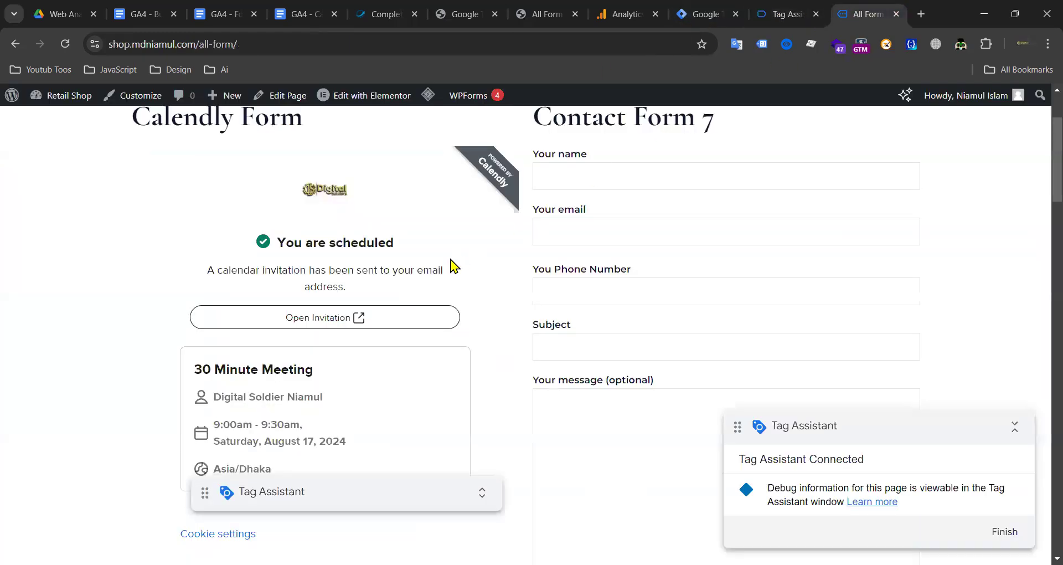
# Step: Return to the unsaved tag in Tag Manager and save it as "GA4 Event- calendly form Submit"
pyautogui.click(708, 8)
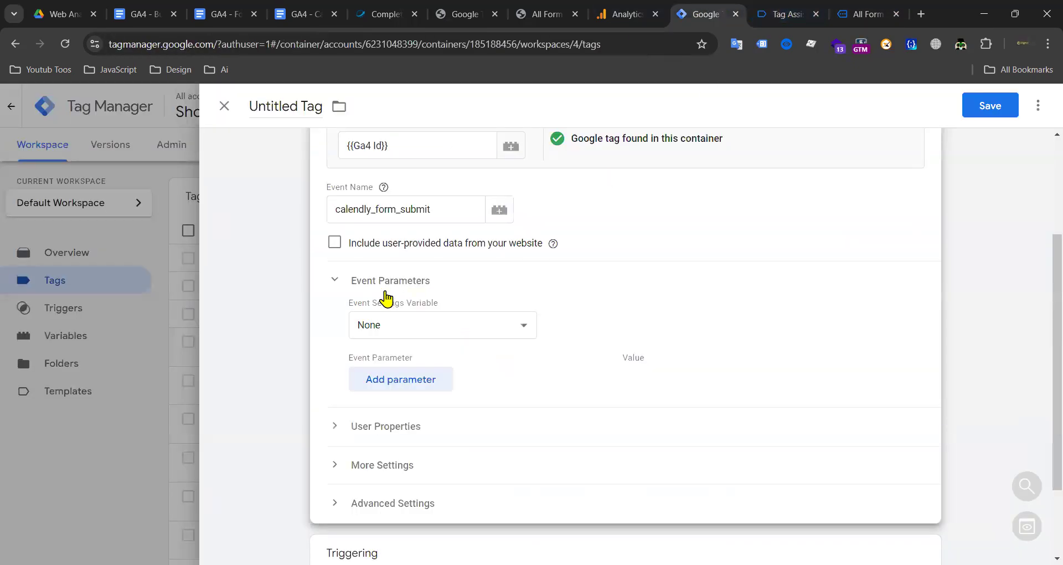
pyautogui.scroll(-2, 486, 313)
pyautogui.scroll(5, 486, 313)
pyautogui.click(990, 111)
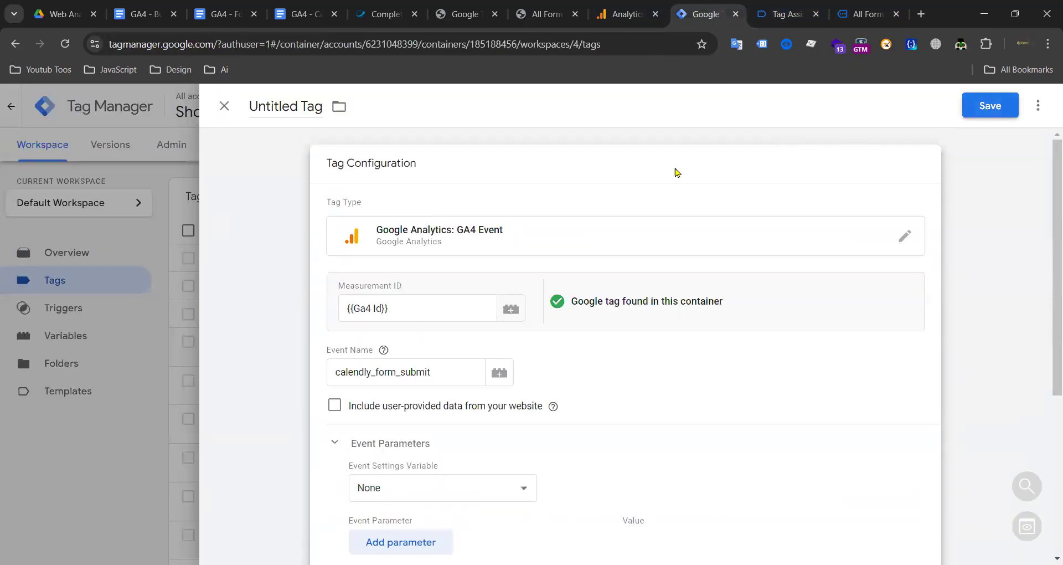
pyautogui.click(479, 273)
pyautogui.moveTo(447, 274); pyautogui.dragTo(404, 273)
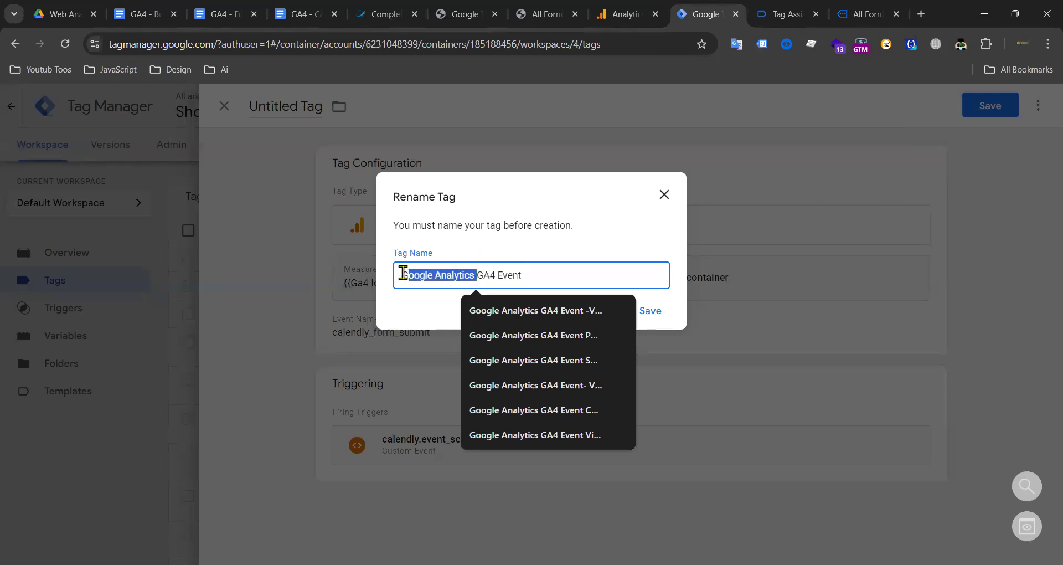
pyautogui.press('BackSpace')
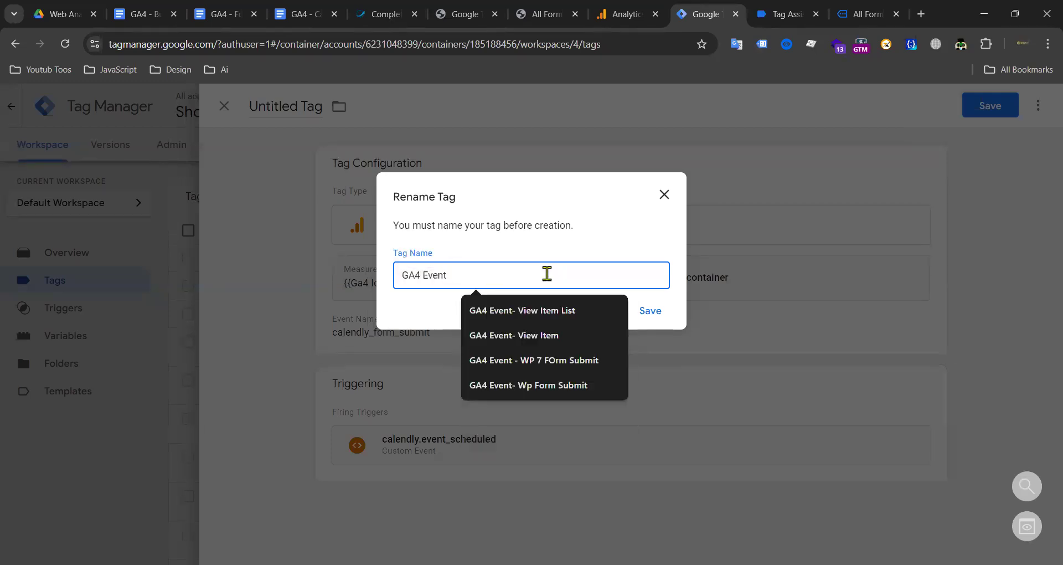
pyautogui.write('-')
pyautogui.write('calendly.event_scheduled')
pyautogui.moveTo(490, 274); pyautogui.dragTo(613, 277)
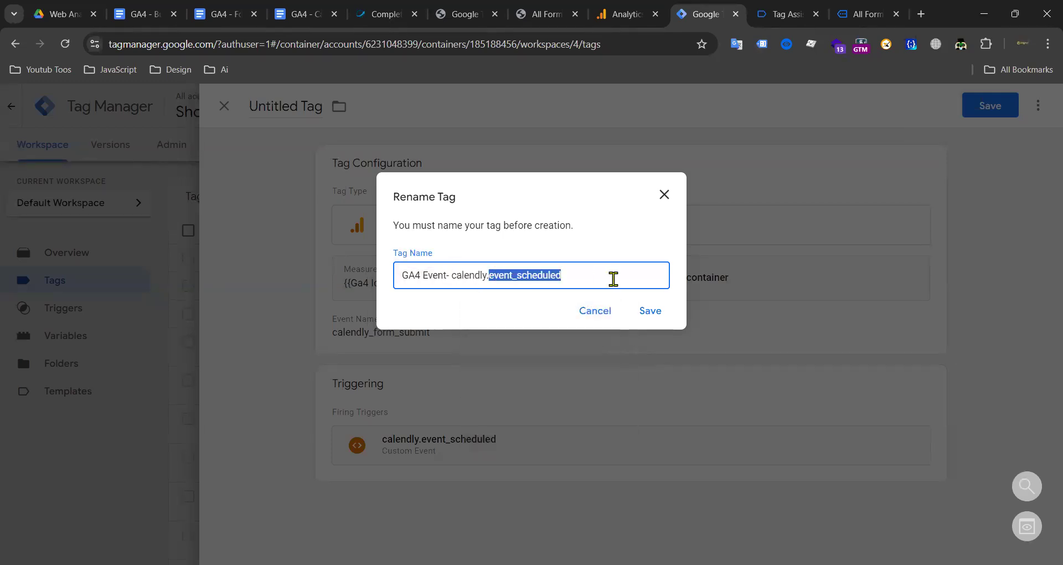
pyautogui.press('BackSpace')
pyautogui.write('form Submi')
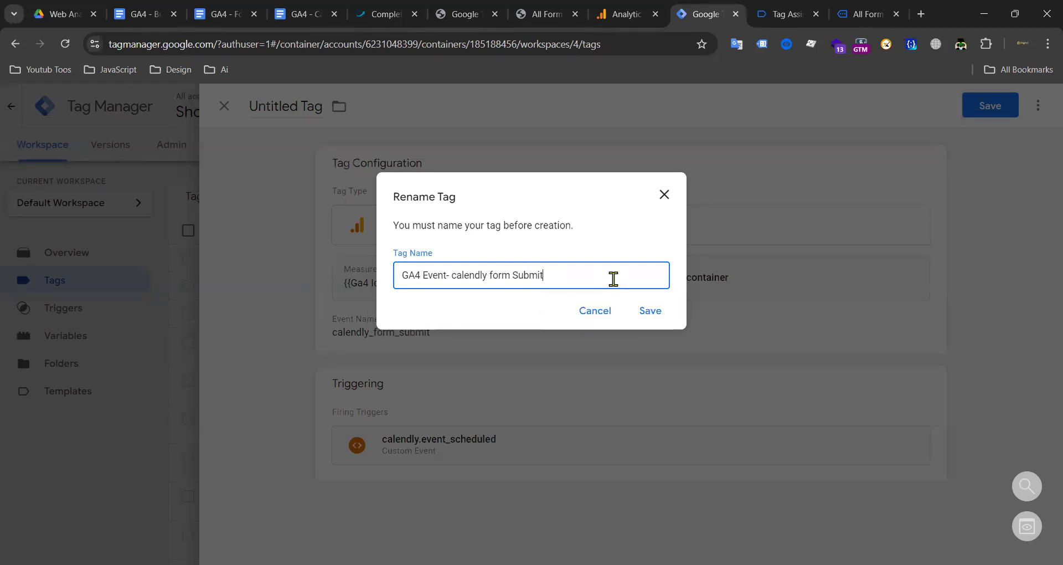
pyautogui.click(664, 304)
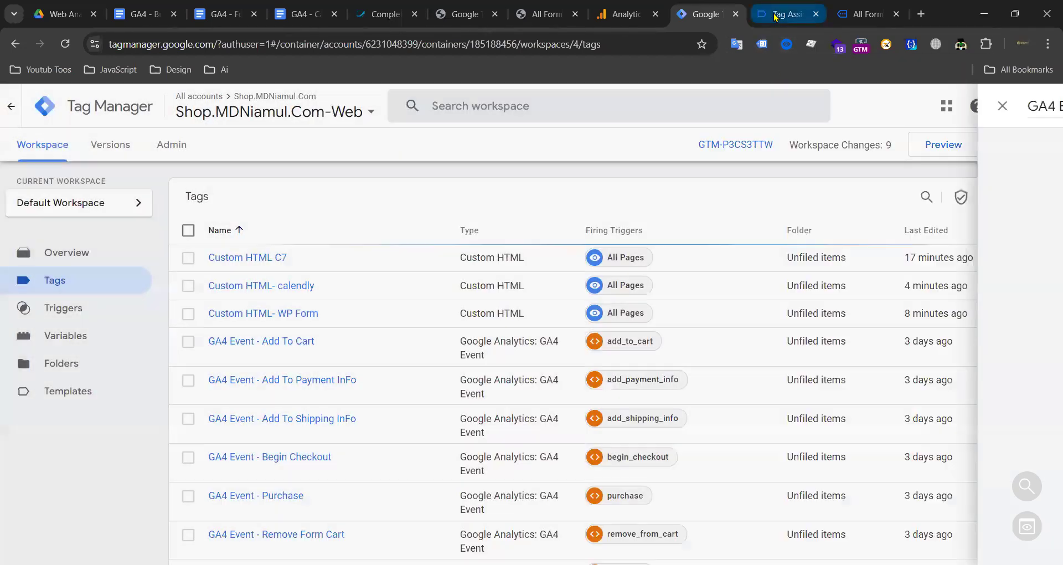
# Step: Look through the forms on the All Form page and examine the Ninja Form's contact fields
pyautogui.click(778, 15)
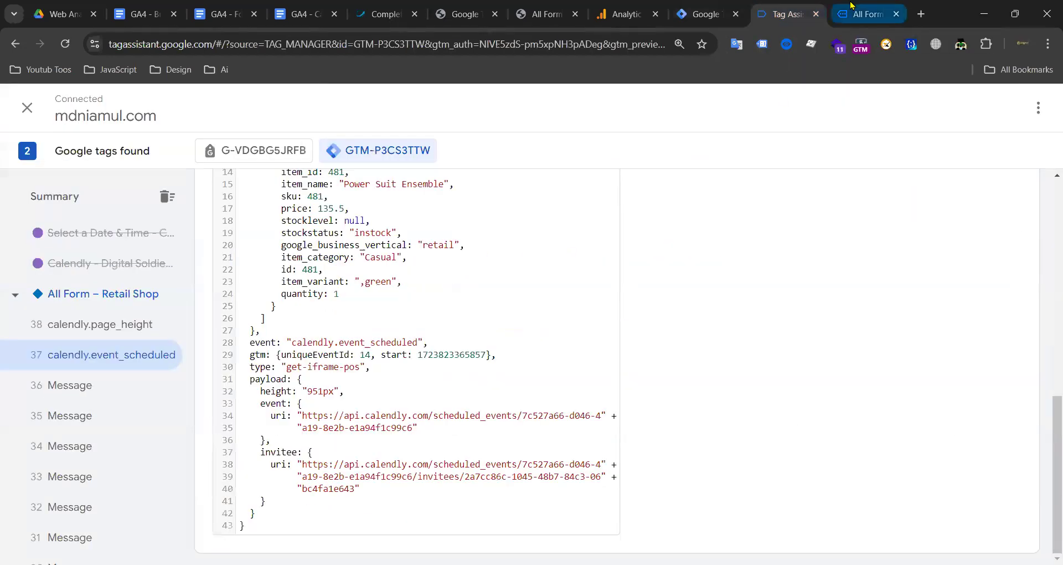
pyautogui.click(864, 14)
pyautogui.scroll(-10, 459, 295)
pyautogui.scroll(6, 505, 272)
pyautogui.scroll(6, 545, 267)
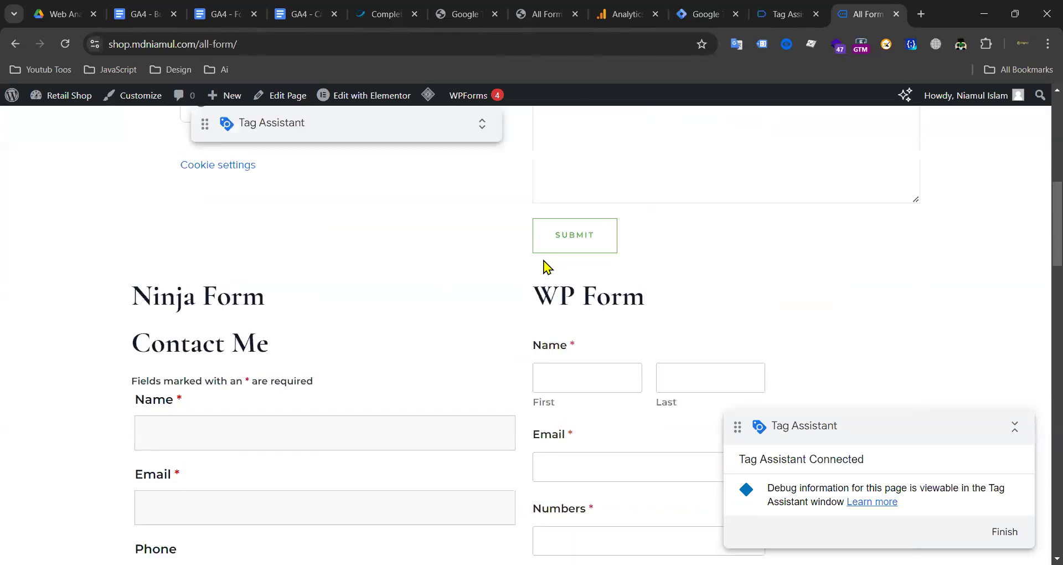
pyautogui.scroll(-3, 588, 268)
pyautogui.scroll(8, 647, 261)
pyautogui.scroll(-8, 652, 261)
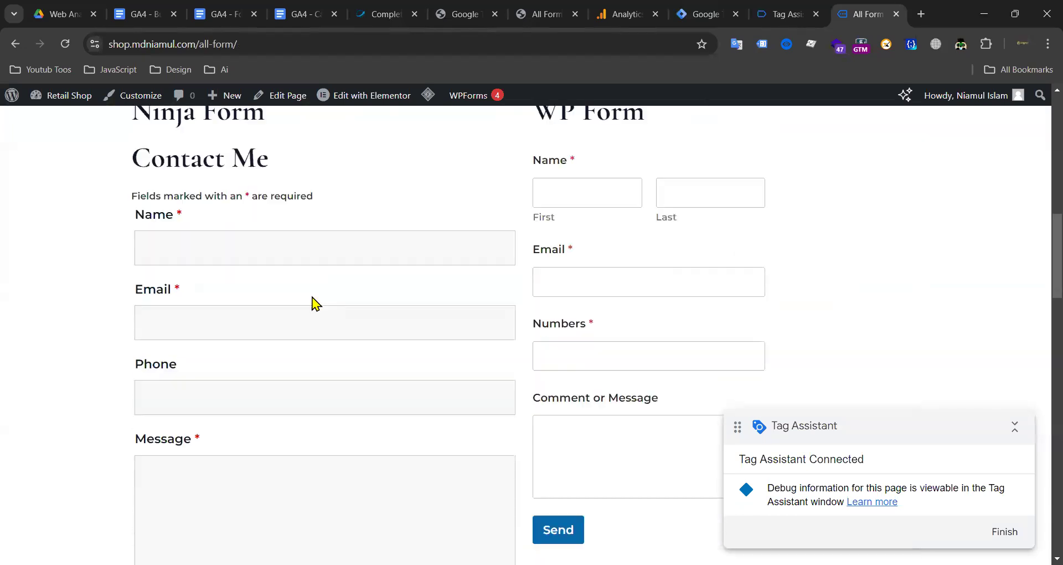
pyautogui.click(240, 258)
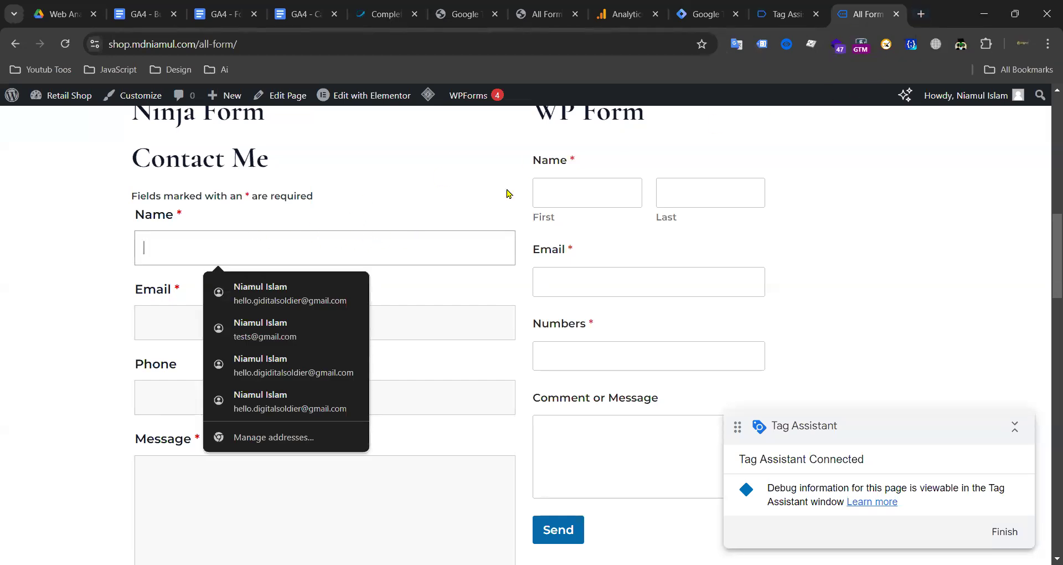
# Step: Search Google in a new browser tab for "ninja form tracking code"
pyautogui.click(921, 15)
pyautogui.write('ni')
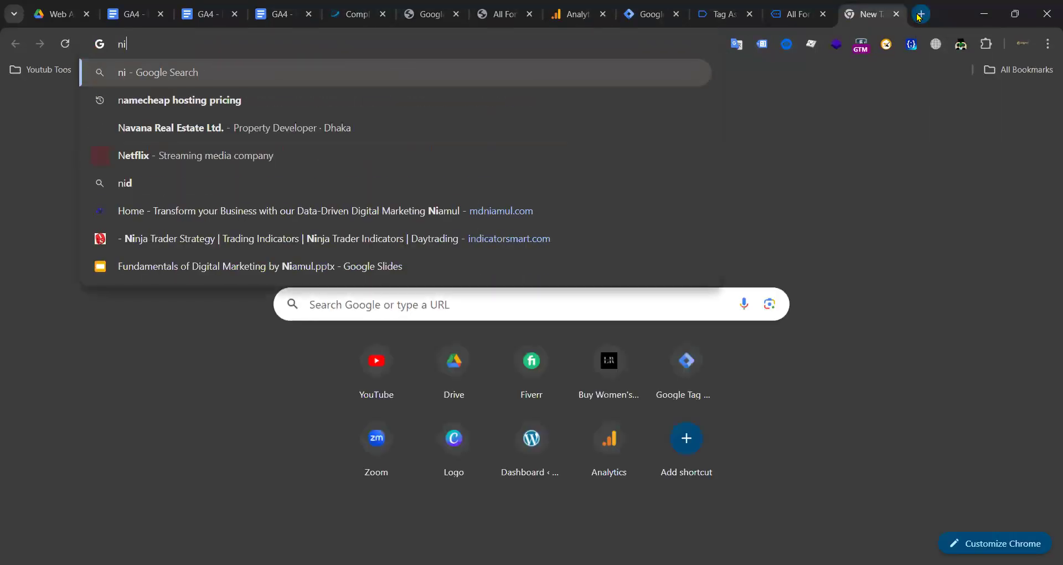
pyautogui.write('nja')
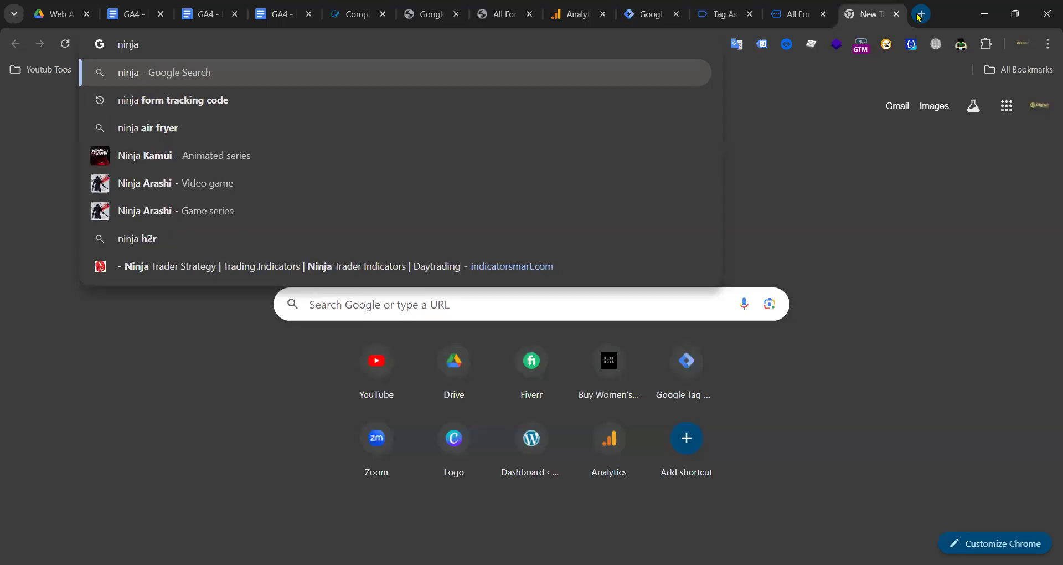
pyautogui.press('Down')
pyautogui.press('Return')
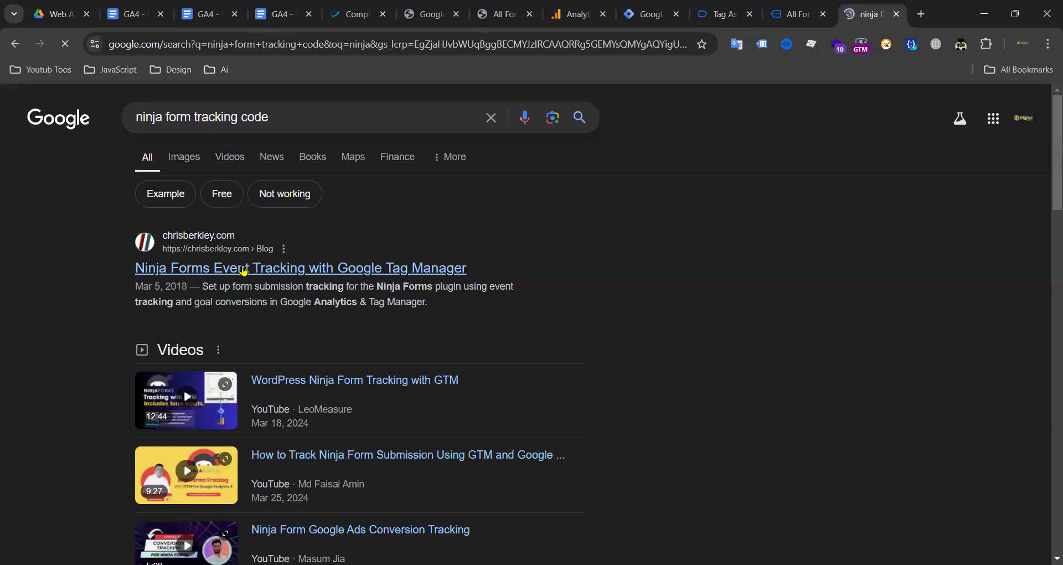
# Step: Skim the article "Ninja Forms Event Tracking with Google Tag Manager" and look through the remaining search results
pyautogui.click(300, 267)
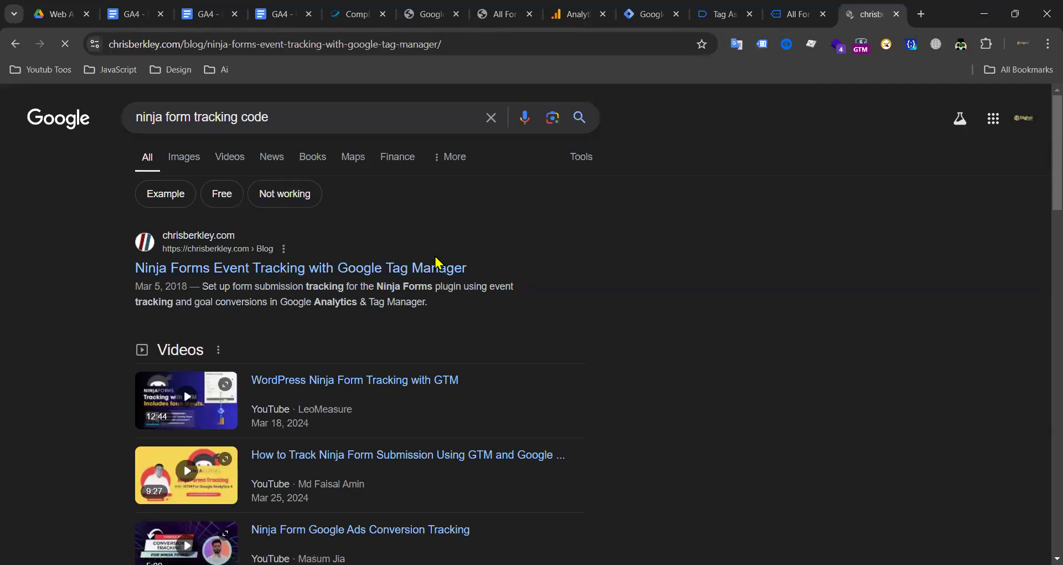
pyautogui.scroll(-8, 502, 277)
pyautogui.scroll(-10, 368, 277)
pyautogui.scroll(20, 335, 280)
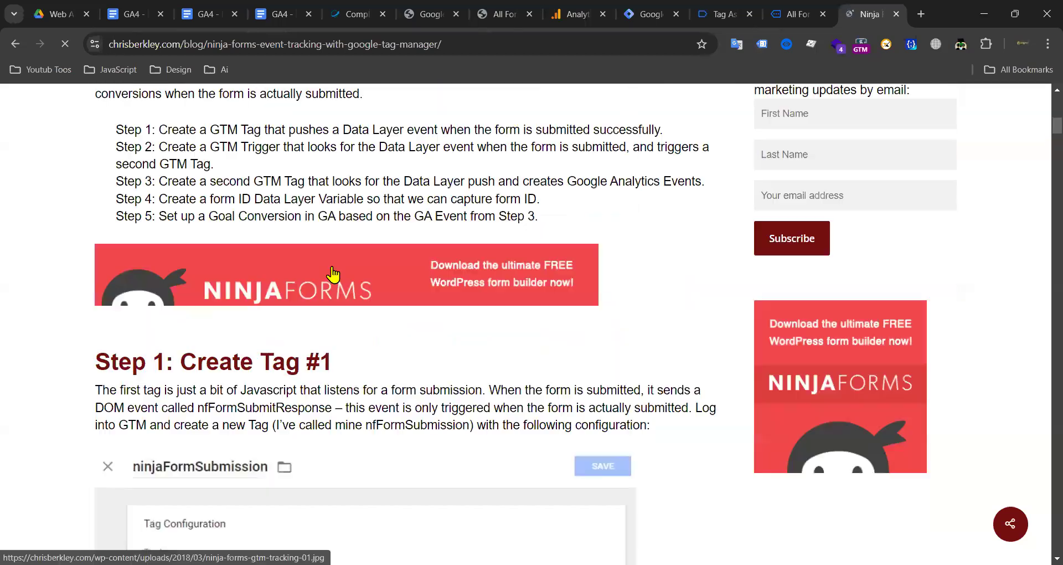
pyautogui.click(18, 44)
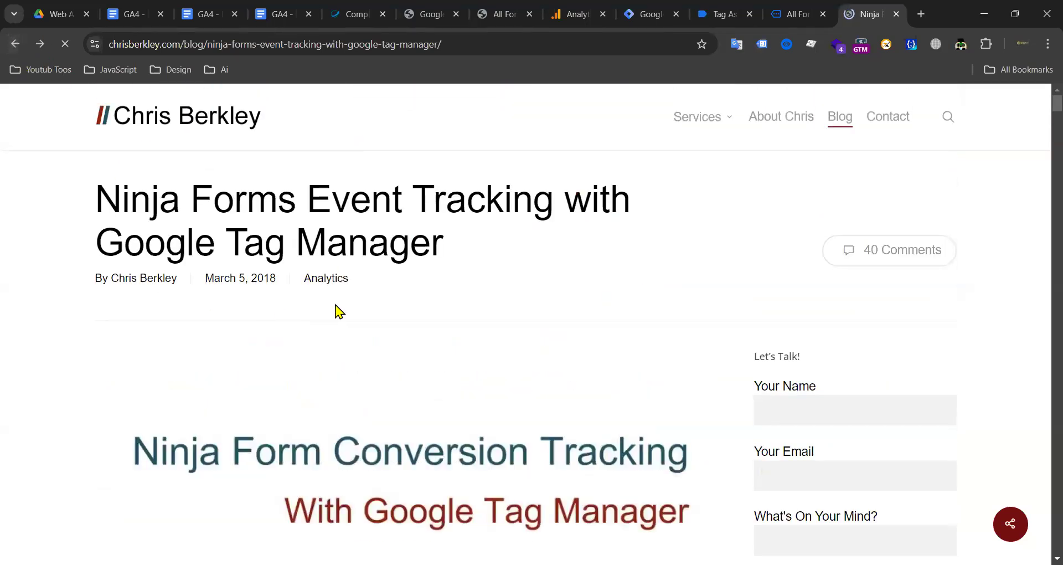
pyautogui.scroll(-7, 372, 277)
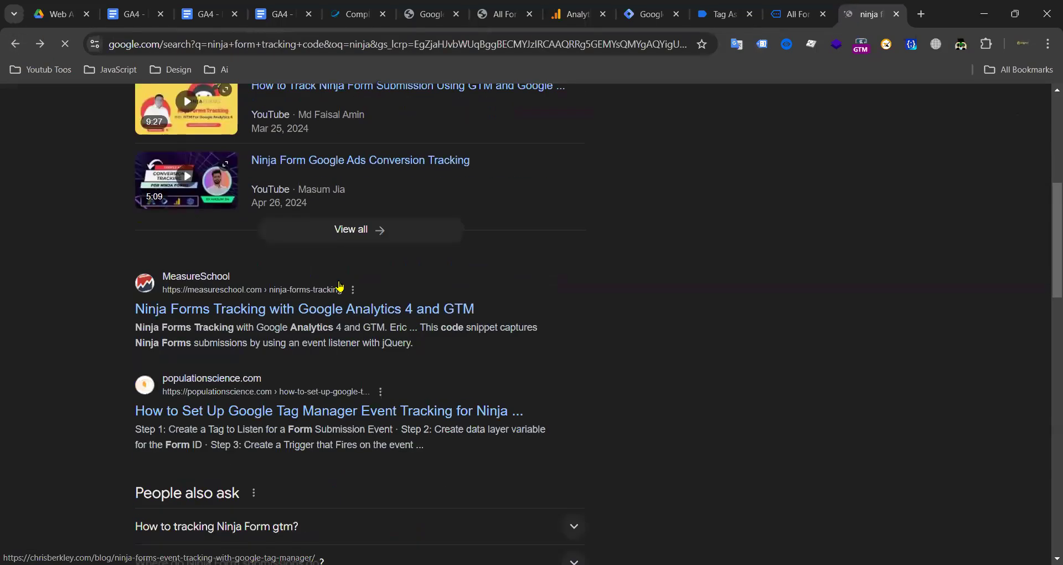
pyautogui.scroll(-20, 284, 321)
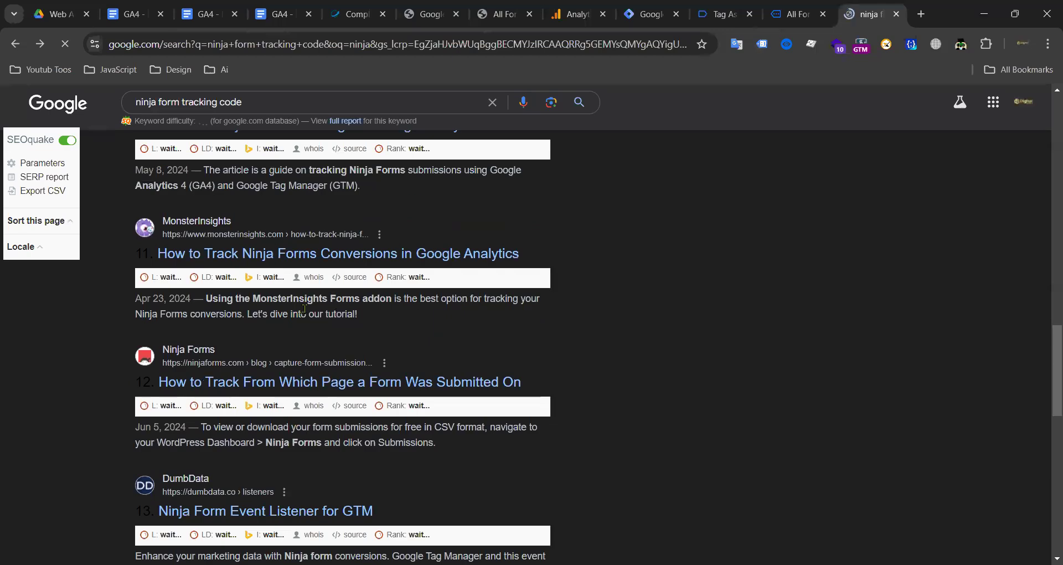
pyautogui.scroll(20, 305, 155)
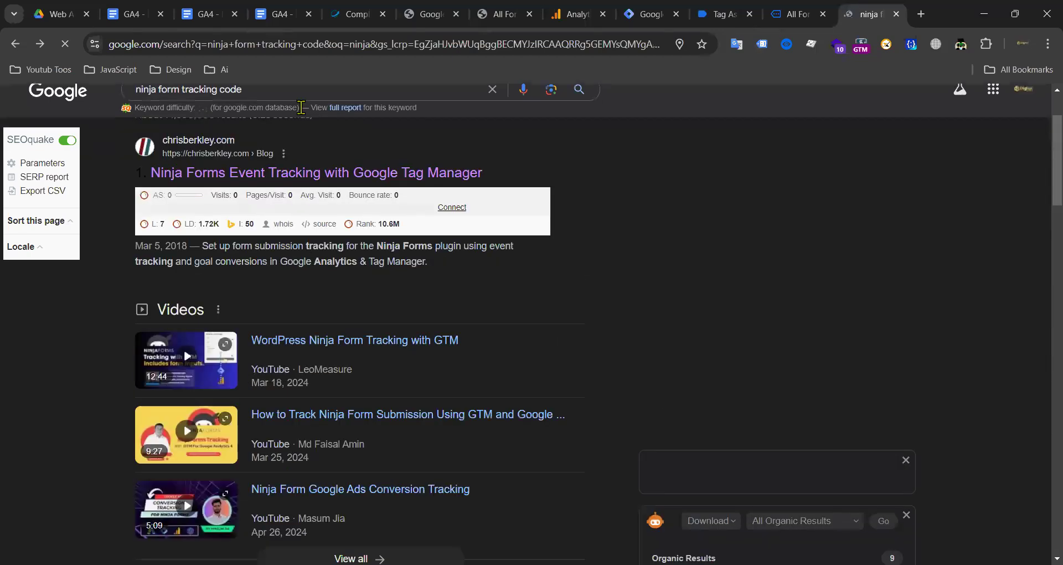
# Step: Refine the Google search to "ninja form tracking code leo mrsur"
pyautogui.click(297, 96)
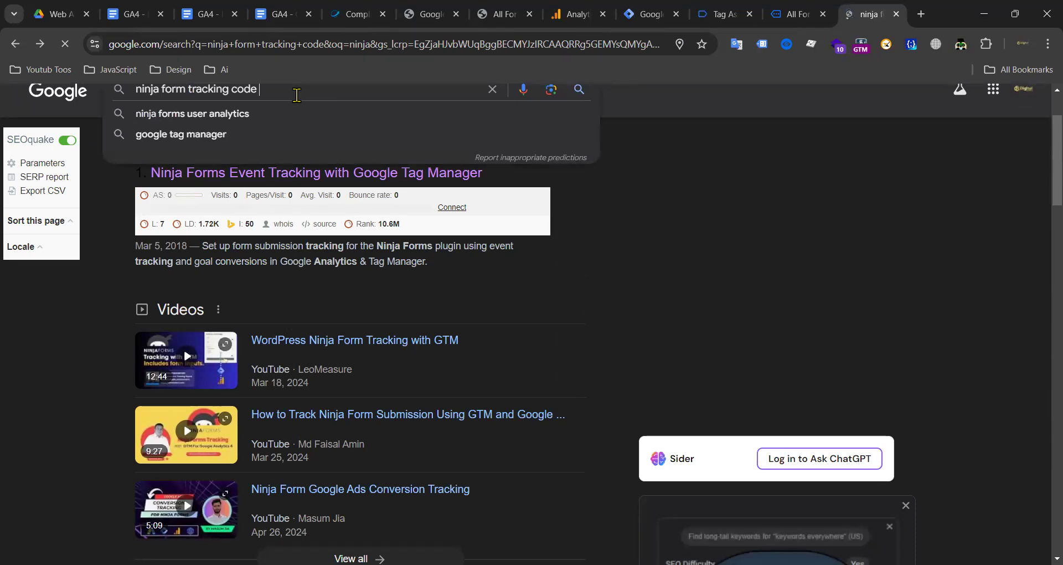
pyautogui.write('le')
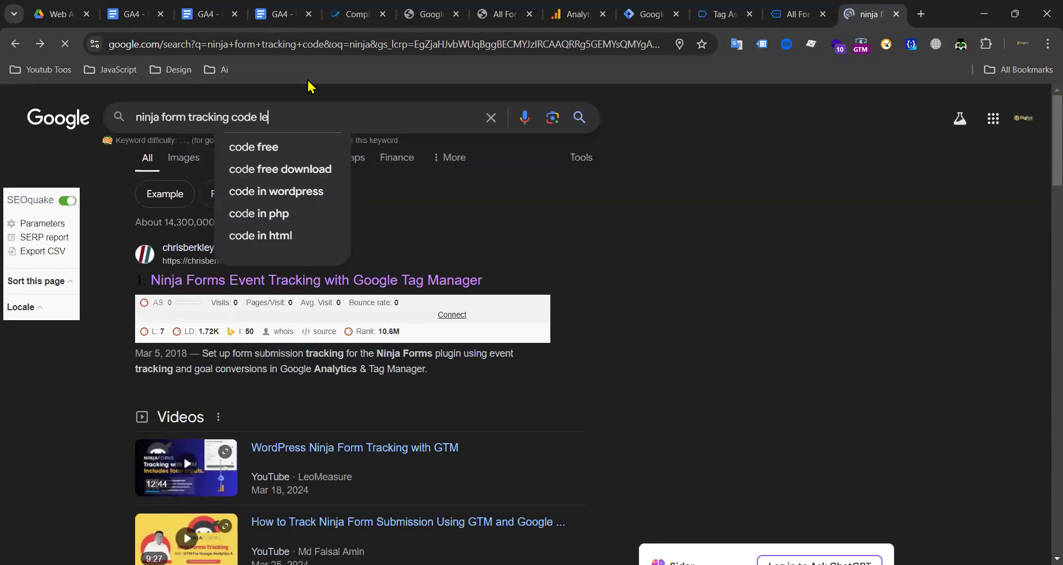
pyautogui.write('o ')
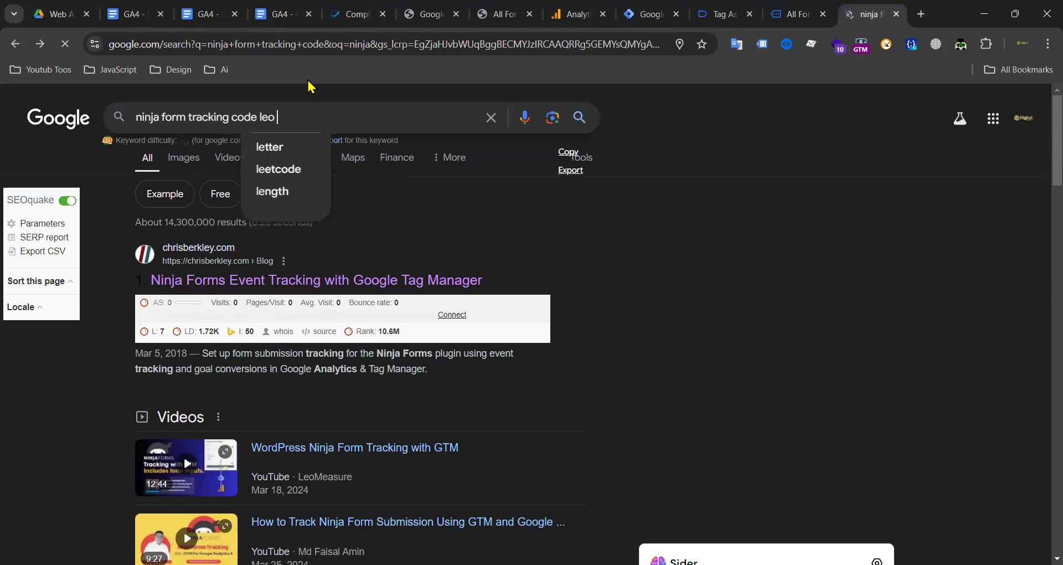
pyautogui.write('mr')
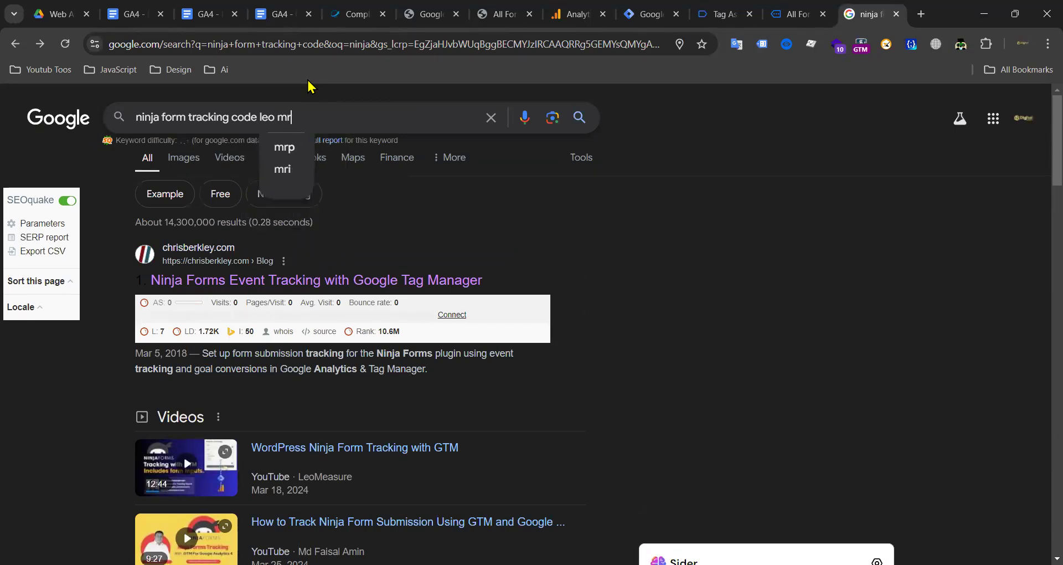
pyautogui.write('sur')
pyautogui.press('Return')
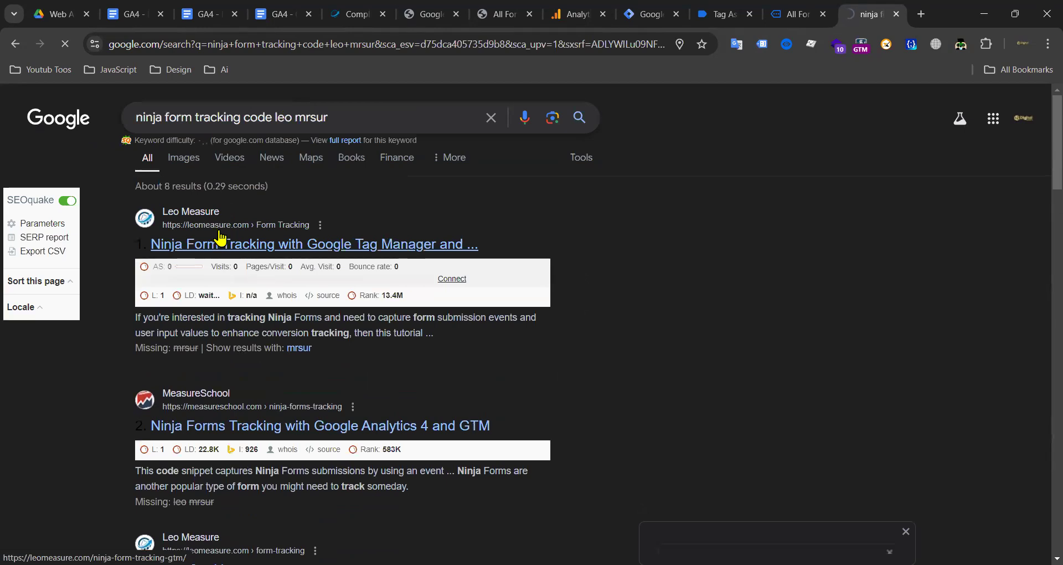
# Step: Open Leo Measure's Ninja Form tracking article and copy its complete DataLayer script
pyautogui.click(302, 248)
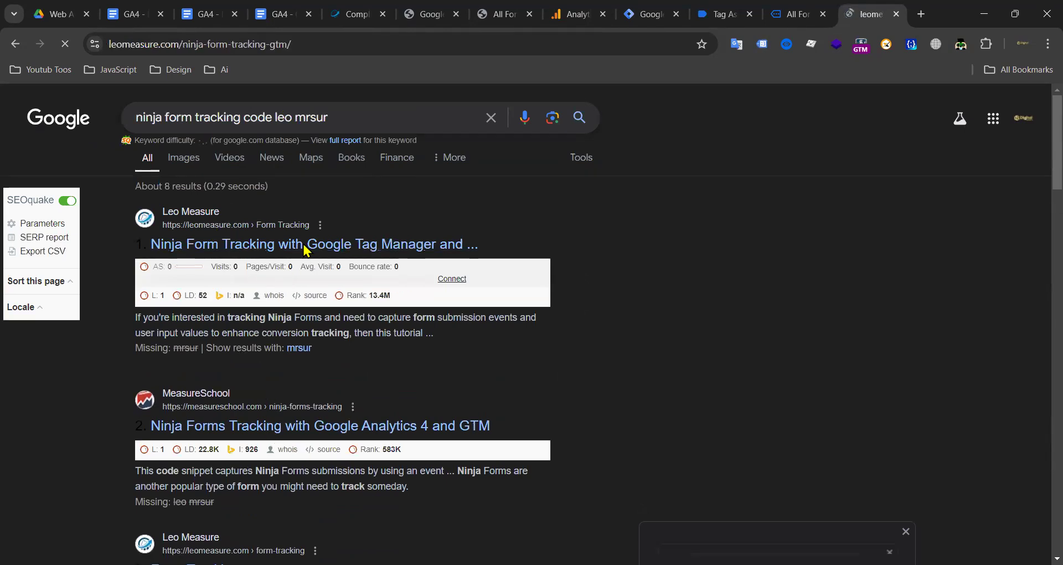
pyautogui.scroll(-6, 457, 284)
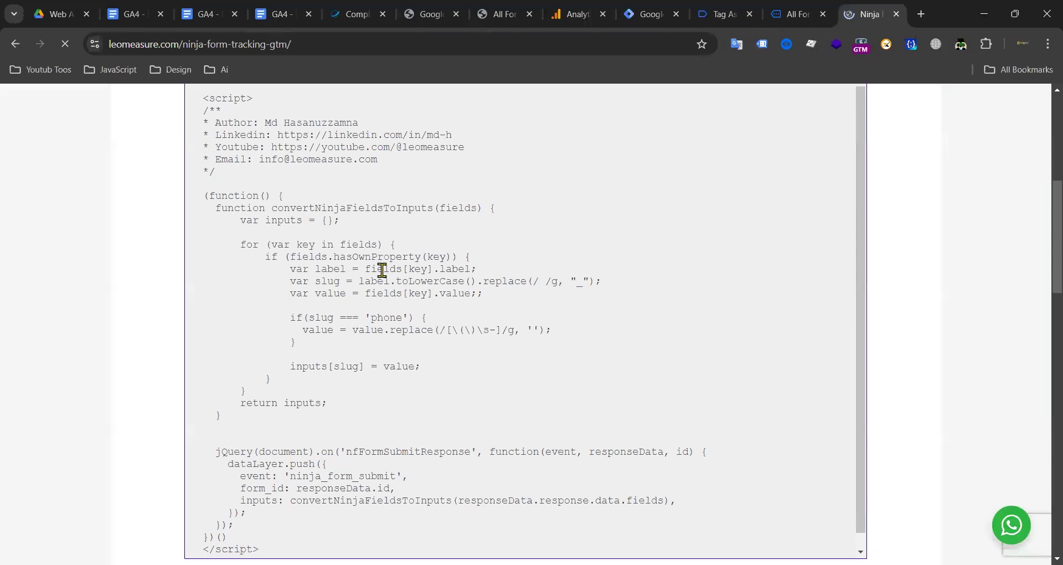
pyautogui.scroll(-10, 382, 270)
pyautogui.scroll(11, 417, 218)
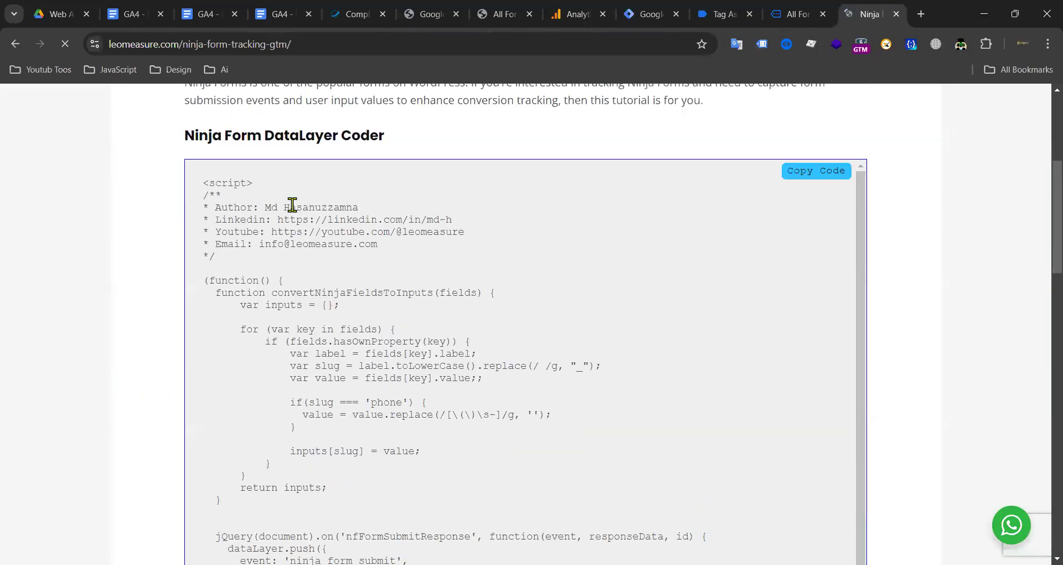
pyautogui.scroll(-3, 245, 259)
pyautogui.moveTo(198, 178); pyautogui.dragTo(314, 332)
pyautogui.scroll(4, 785, 198)
pyautogui.click(785, 198)
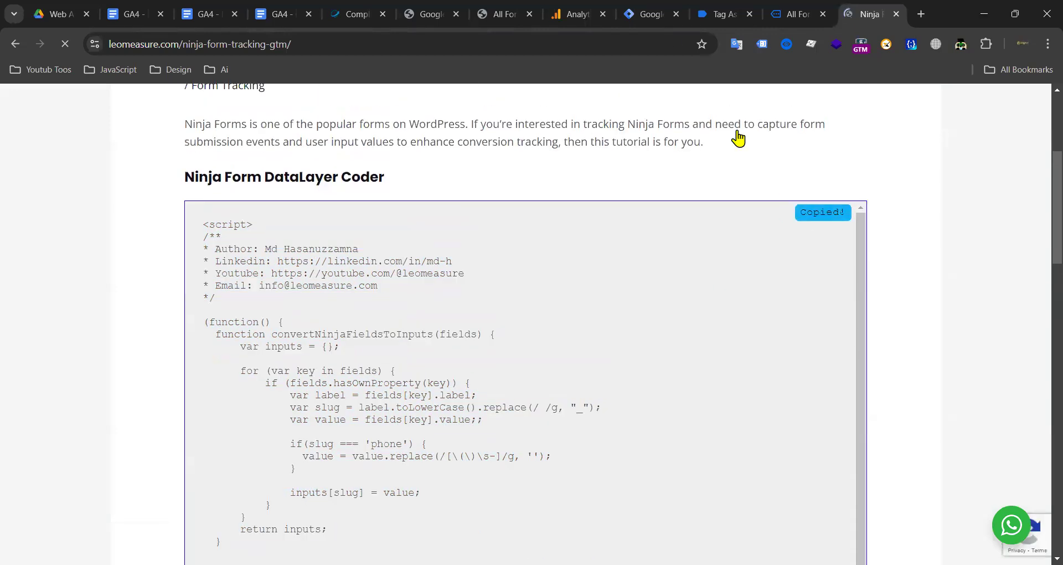
# Step: Return to Tag Manager and create a new Custom HTML tag containing the copied Ninja Form script
pyautogui.click(649, 14)
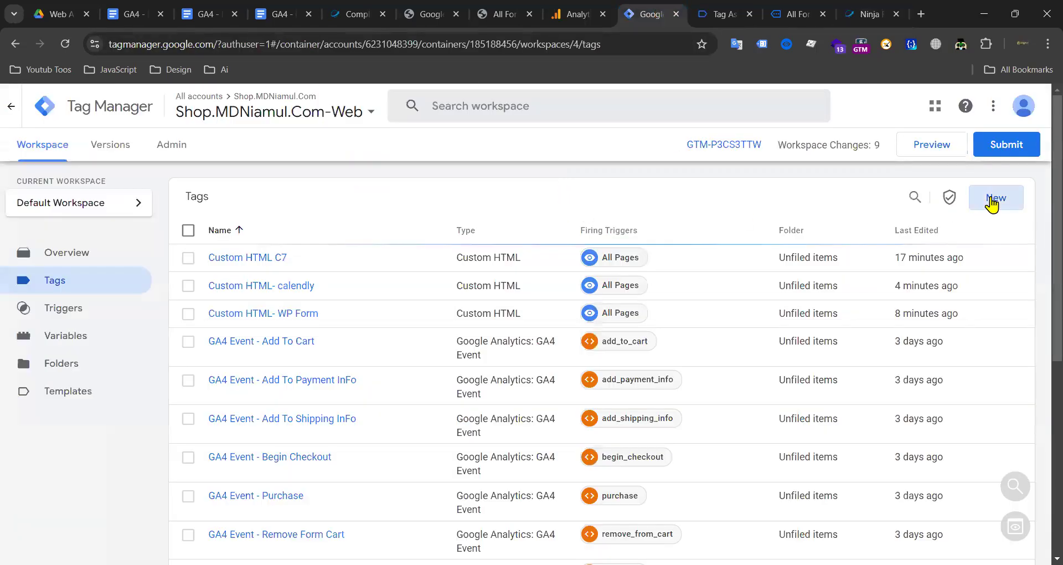
pyautogui.click(994, 198)
pyautogui.click(681, 233)
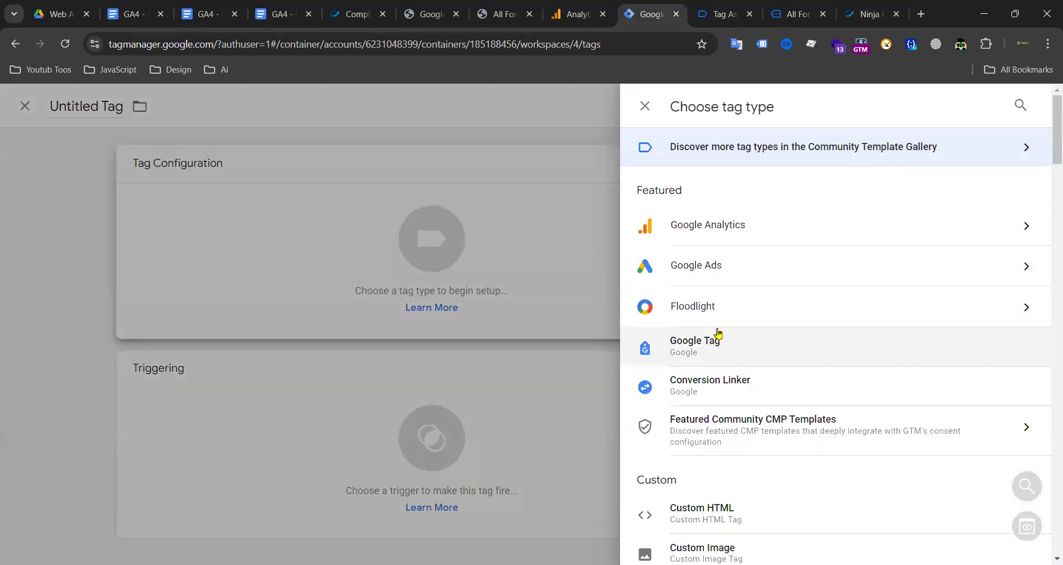
pyautogui.click(743, 510)
pyautogui.hotkey('ctrl', 'v')
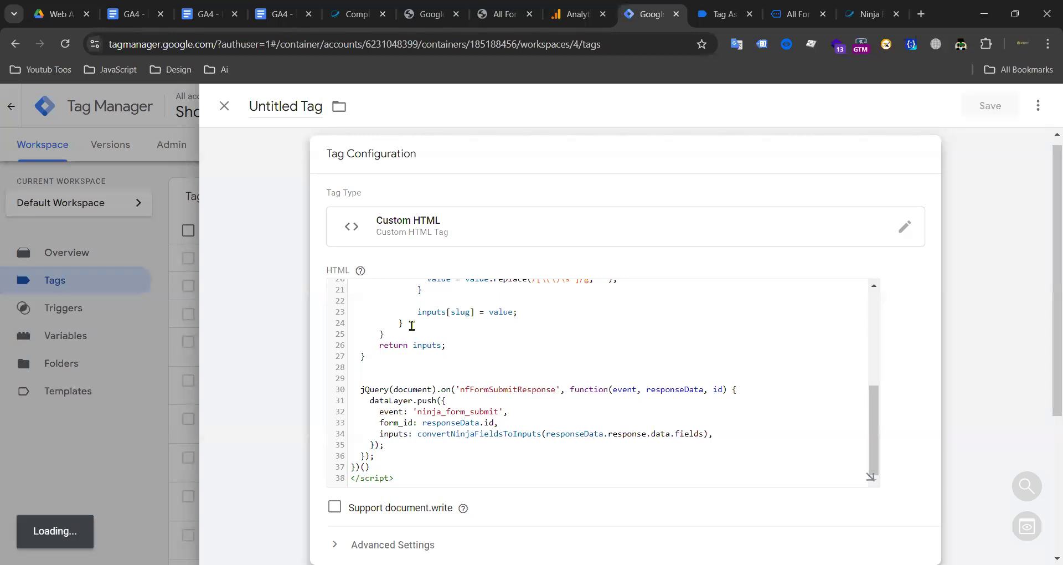
# Step: Delete the author comment block at the beginning of the script in the new tag
pyautogui.scroll(10, 474, 325)
pyautogui.moveTo(373, 362); pyautogui.dragTo(351, 301)
pyautogui.press('BackSpace')
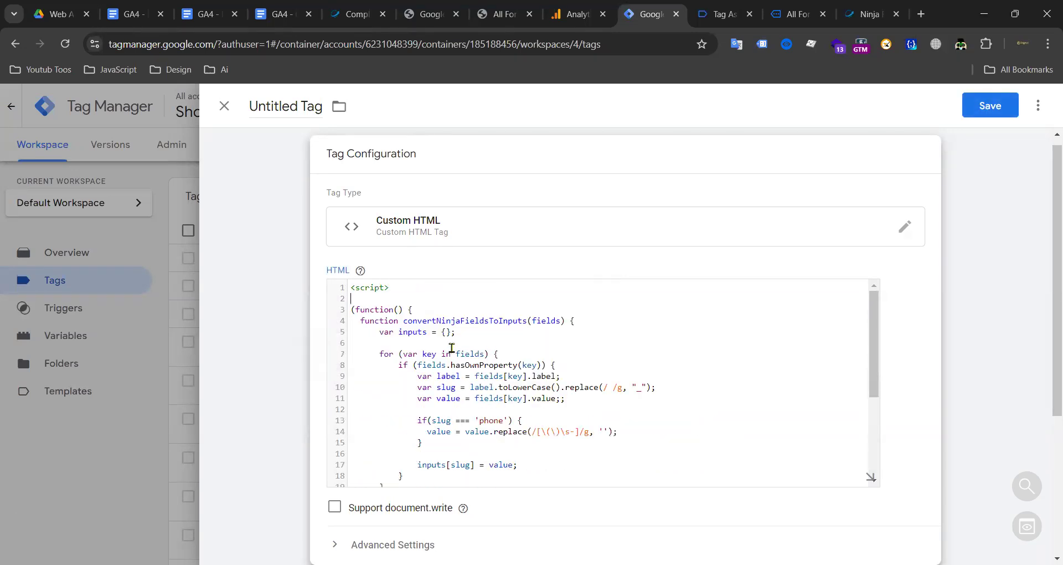
# Step: Review the rest of the script and set the tag to fire on All Pages
pyautogui.scroll(-3, 514, 372)
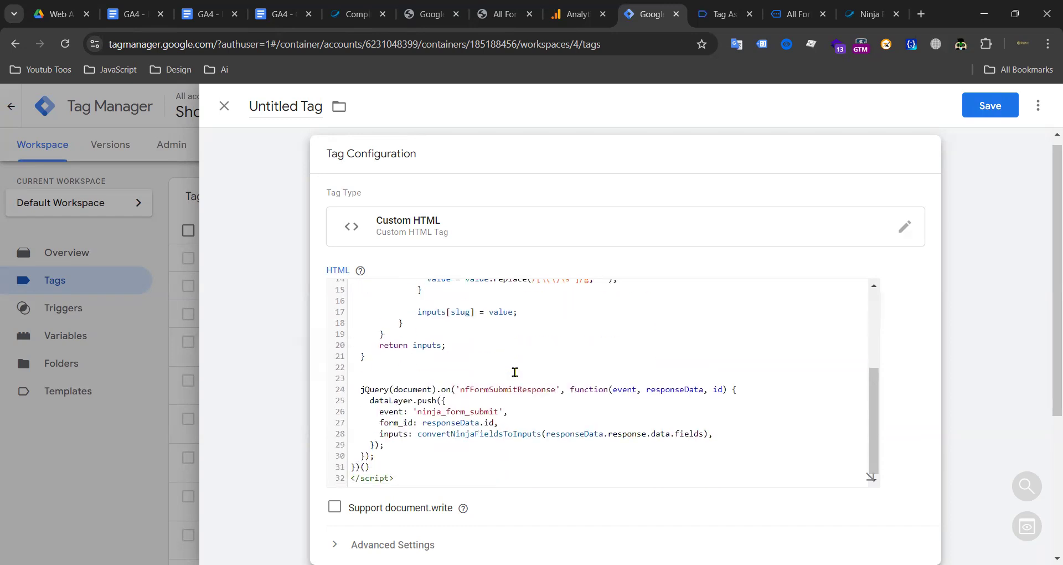
pyautogui.scroll(-1, 509, 367)
pyautogui.scroll(-2, 553, 355)
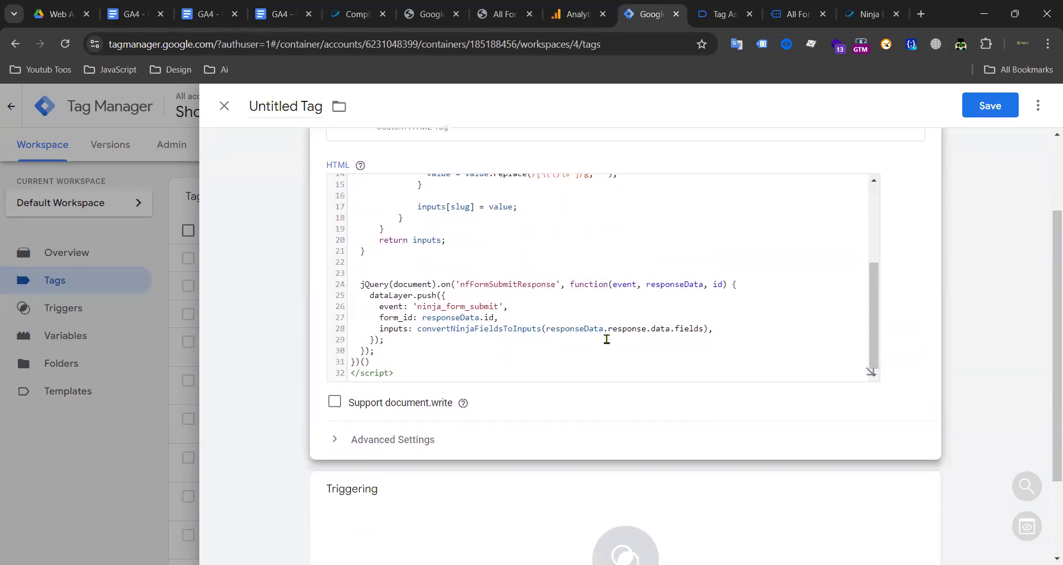
pyautogui.scroll(2, 482, 277)
pyautogui.scroll(-2, 609, 359)
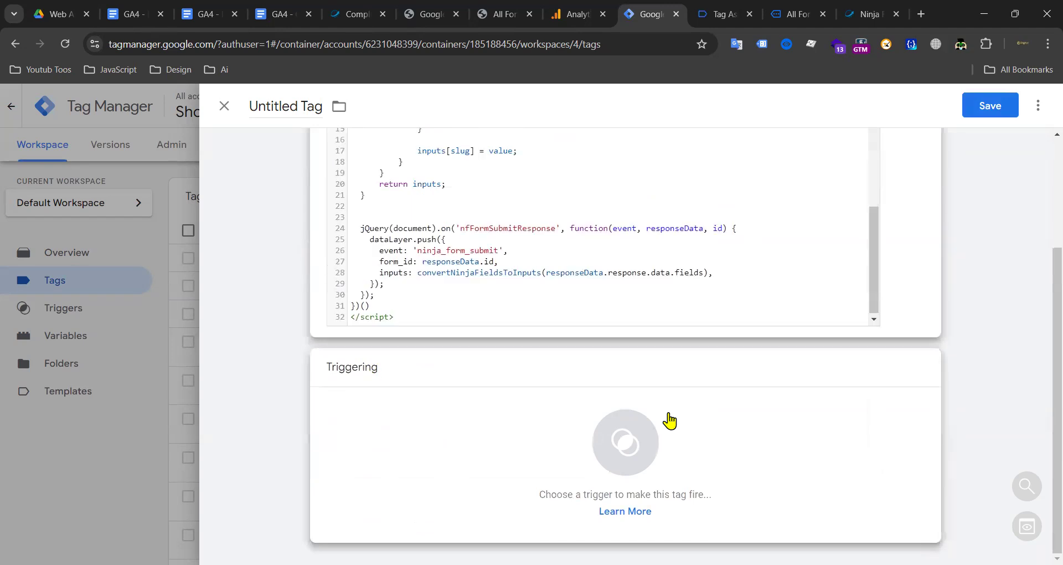
pyautogui.click(669, 420)
pyautogui.click(316, 282)
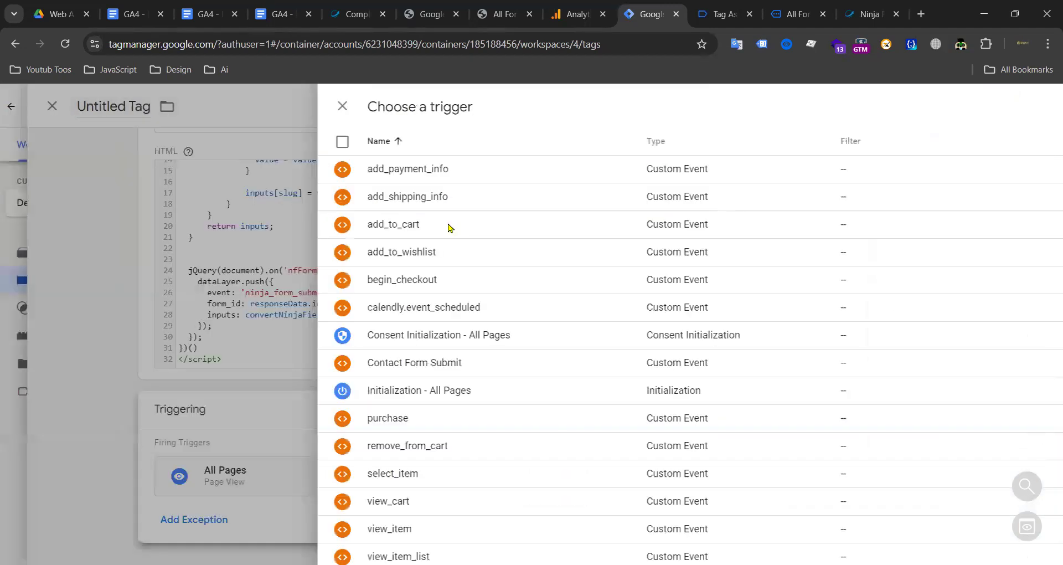
# Step: Save the tag under the name "Custom HTML- Ninja Form"
pyautogui.click(967, 109)
pyautogui.click(483, 275)
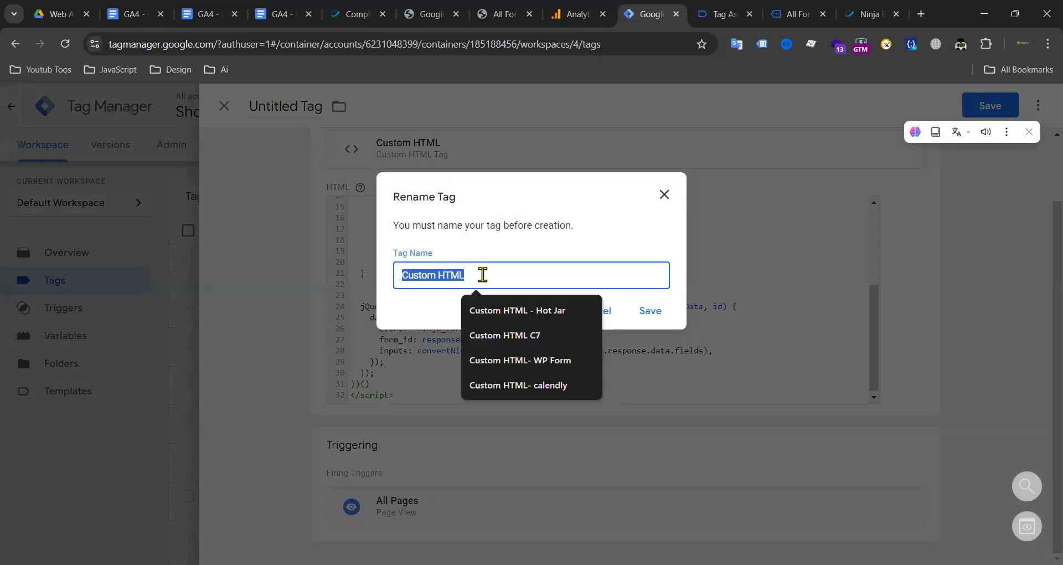
pyautogui.write('- Ninja Form')
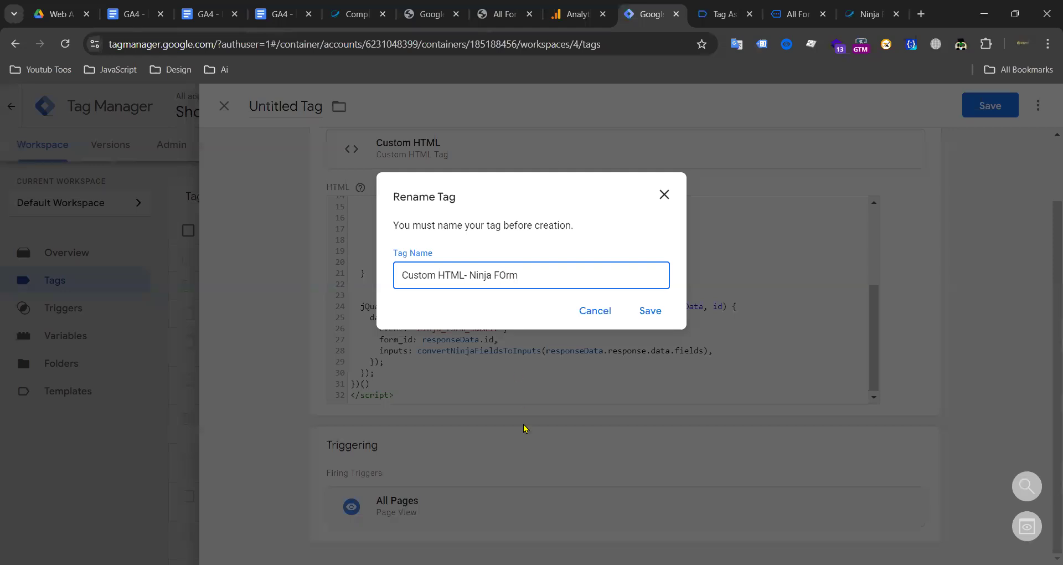
pyautogui.click(650, 314)
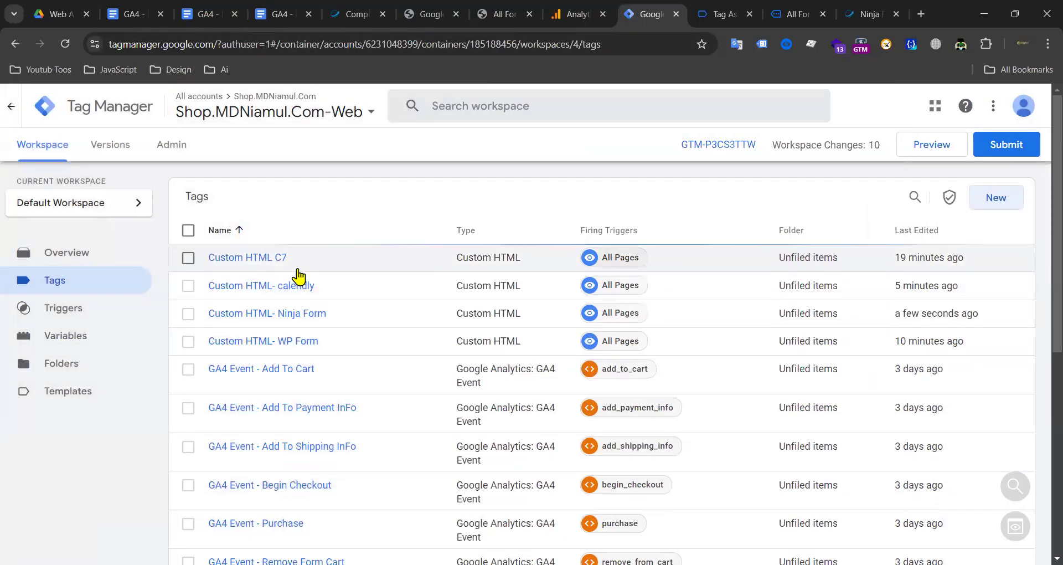
# Step: Start the container's preview, close the leftover browser tabs, and open the store's All Form & Video page
pyautogui.click(918, 155)
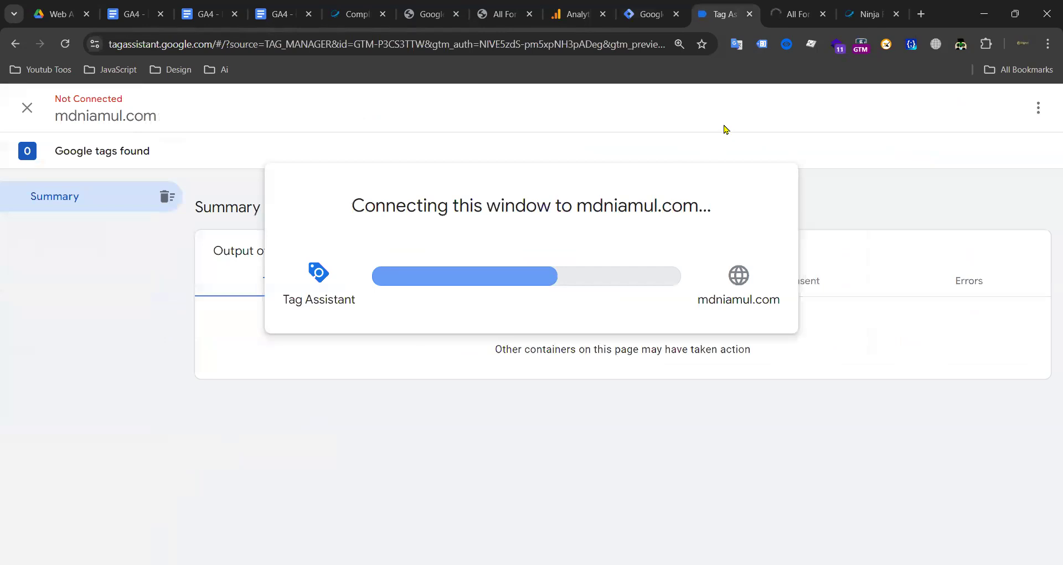
pyautogui.click(897, 13)
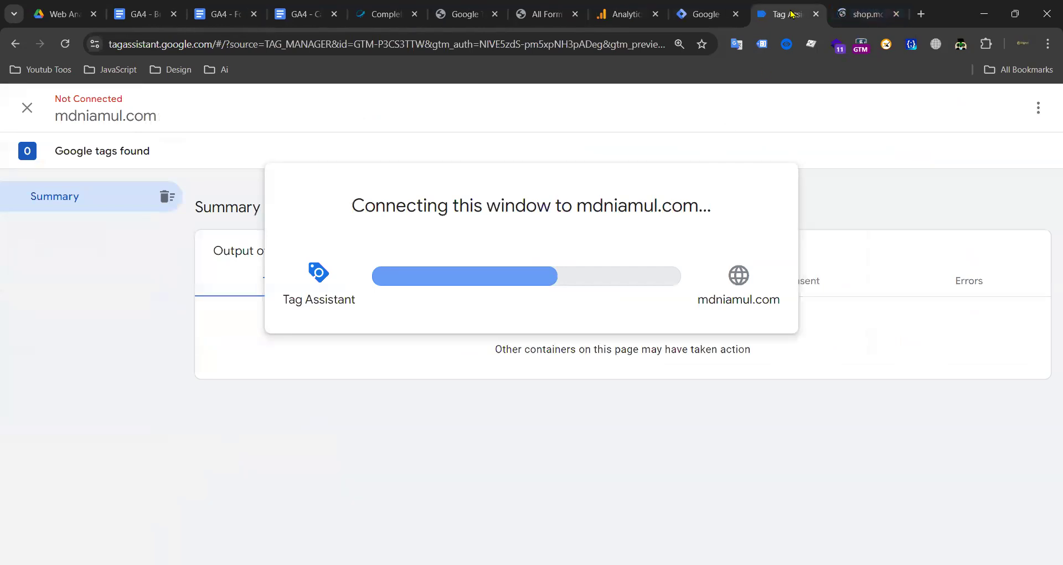
pyautogui.click(852, 12)
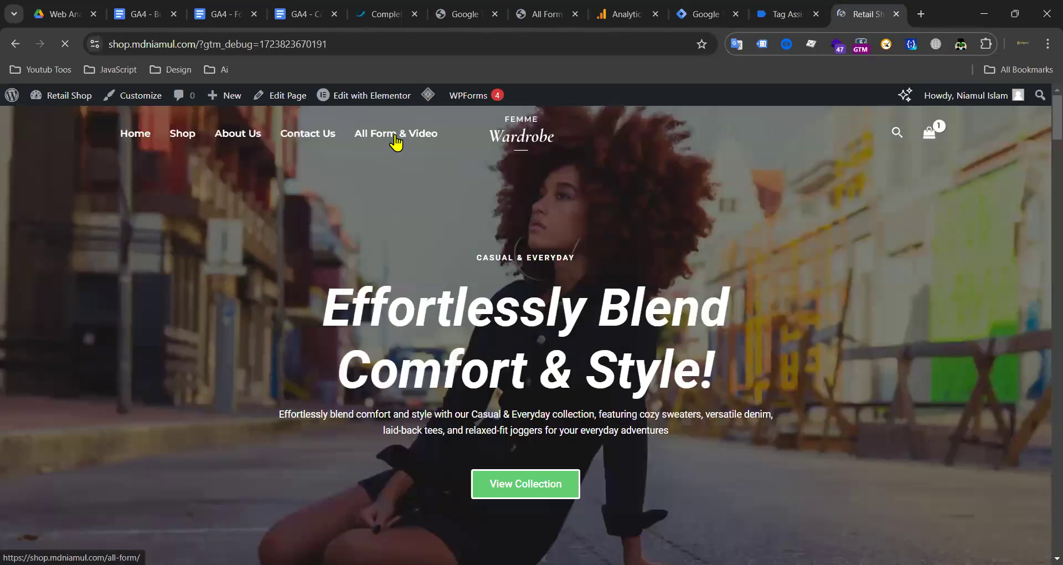
pyautogui.click(396, 141)
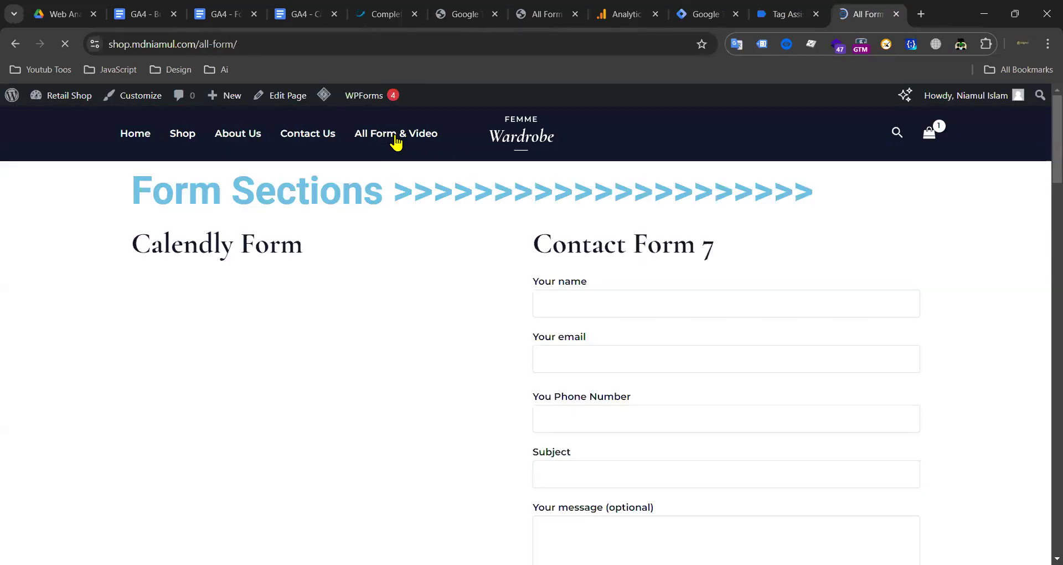
# Step: Locate the Ninja Form's contact fields on the page and continue to the connected debug session in Tag Assistant
pyautogui.scroll(-2, 582, 249)
pyautogui.scroll(-20, 545, 258)
pyautogui.scroll(13, 147, 241)
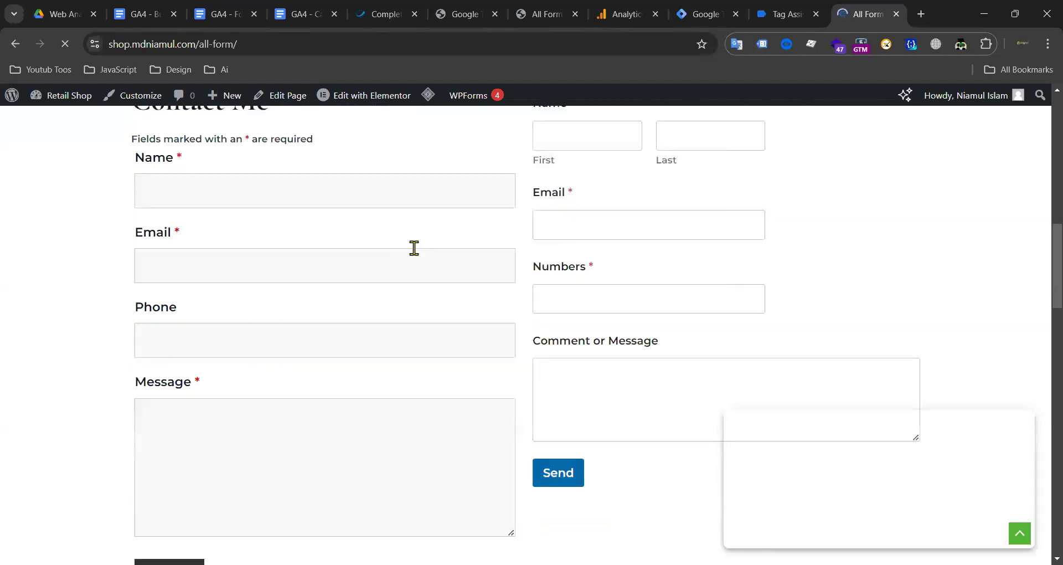
pyautogui.scroll(-3, 383, 252)
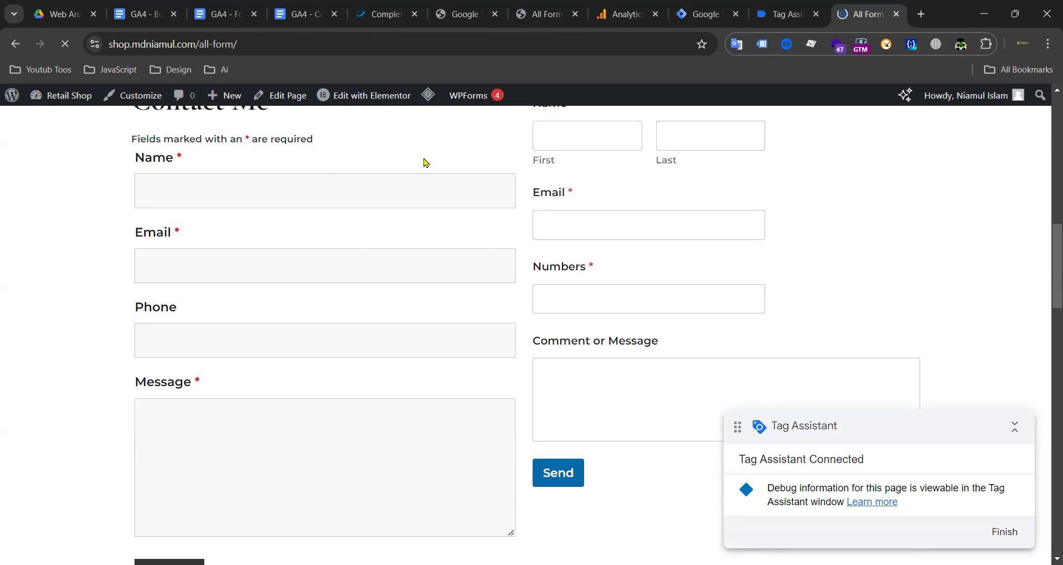
pyautogui.click(780, 14)
pyautogui.click(570, 381)
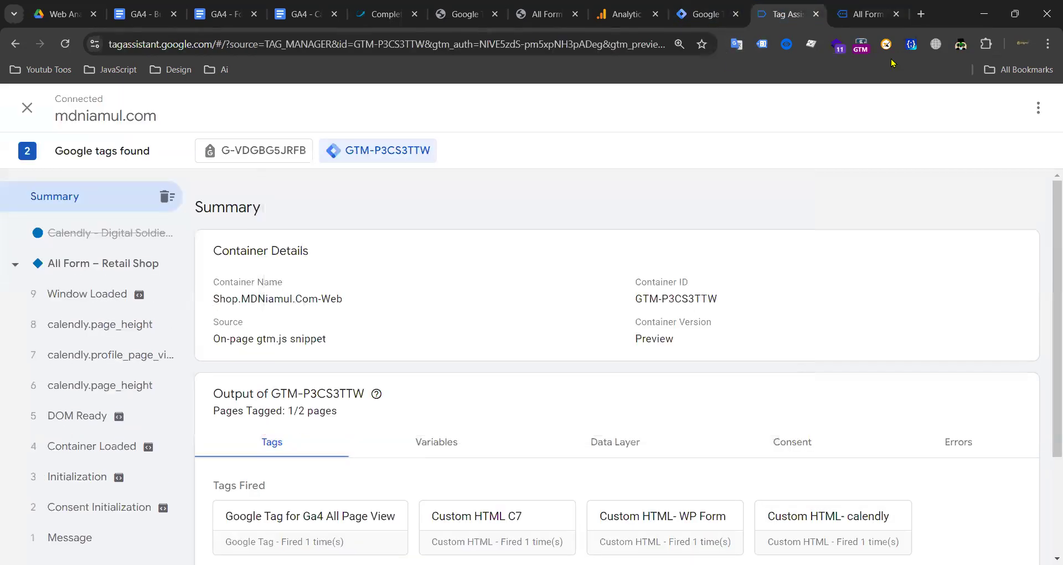
# Step: Fill in the Ninja Form on the store page with the saved contact details and the message "test", and submit it
pyautogui.click(868, 14)
pyautogui.click(221, 182)
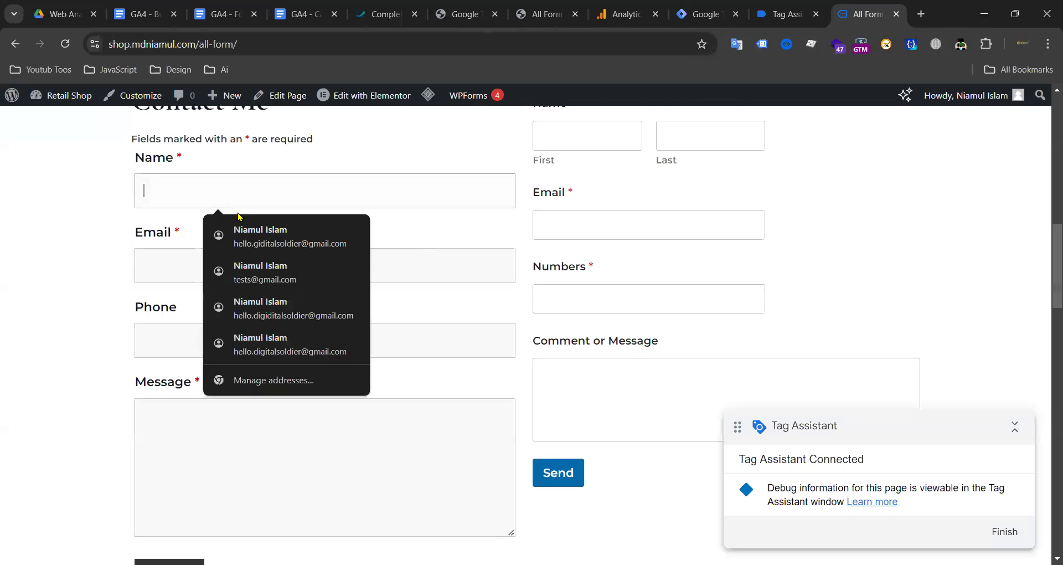
pyautogui.click(261, 244)
pyautogui.click(178, 406)
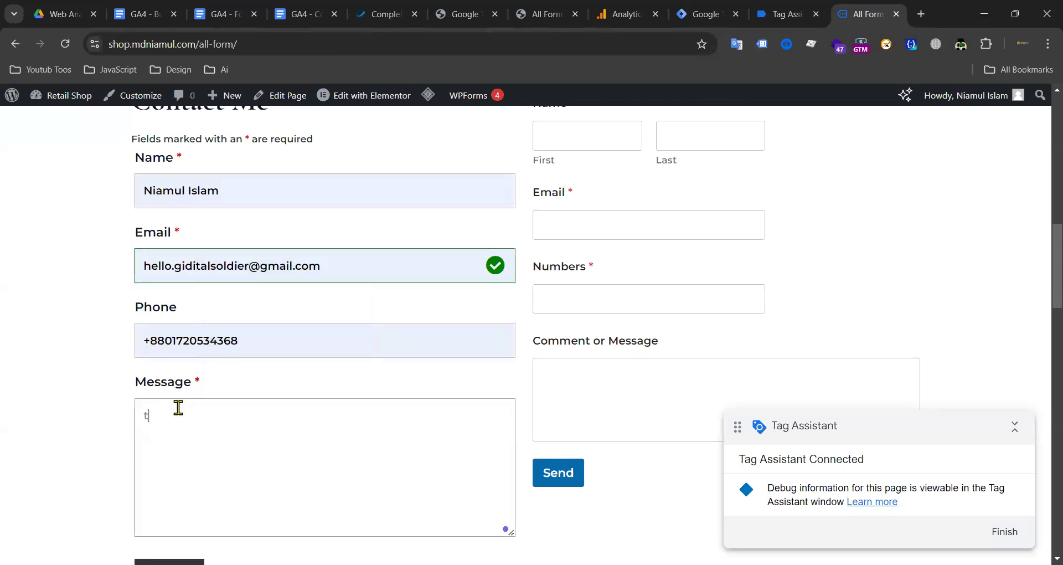
pyautogui.write('test')
pyautogui.scroll(-3, 189, 482)
pyautogui.click(182, 402)
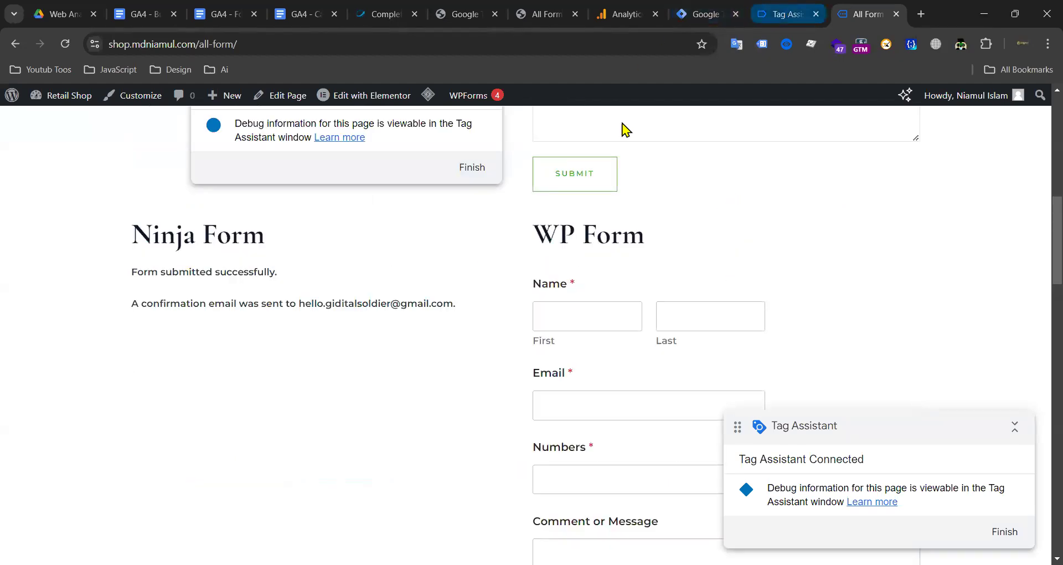
# Step: Open the ninja_form_submit event in Tag Assistant and examine the event name in its expanded API call
pyautogui.click(781, 13)
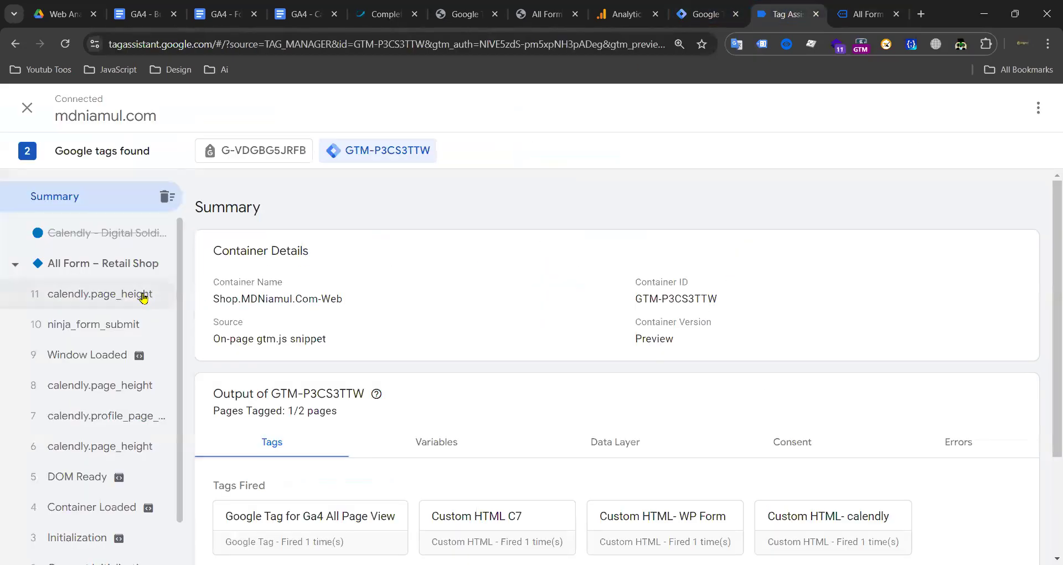
pyautogui.click(103, 330)
pyautogui.click(865, 298)
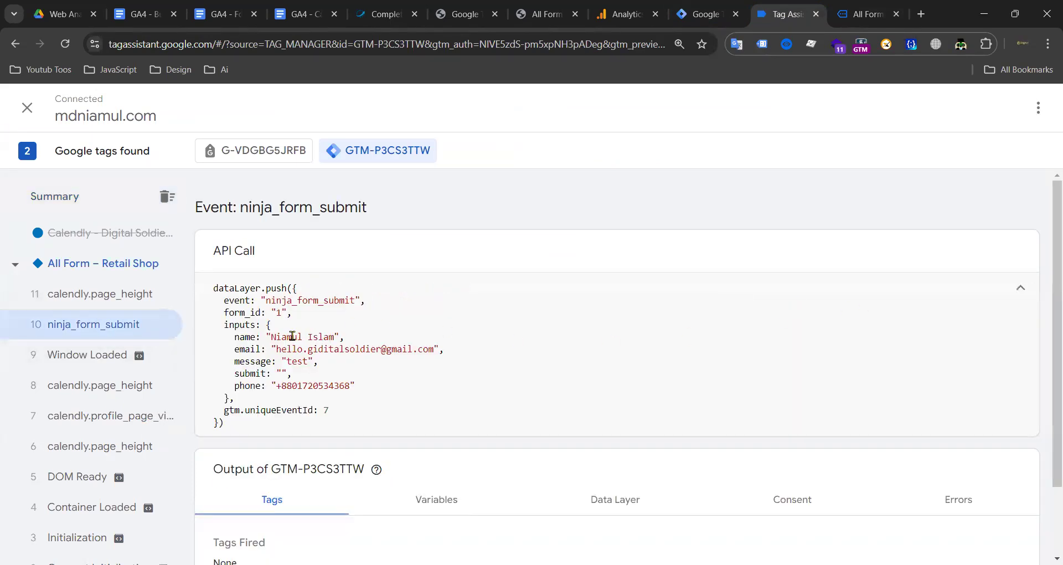
pyautogui.moveTo(244, 342); pyautogui.dragTo(475, 388)
pyautogui.click(474, 388)
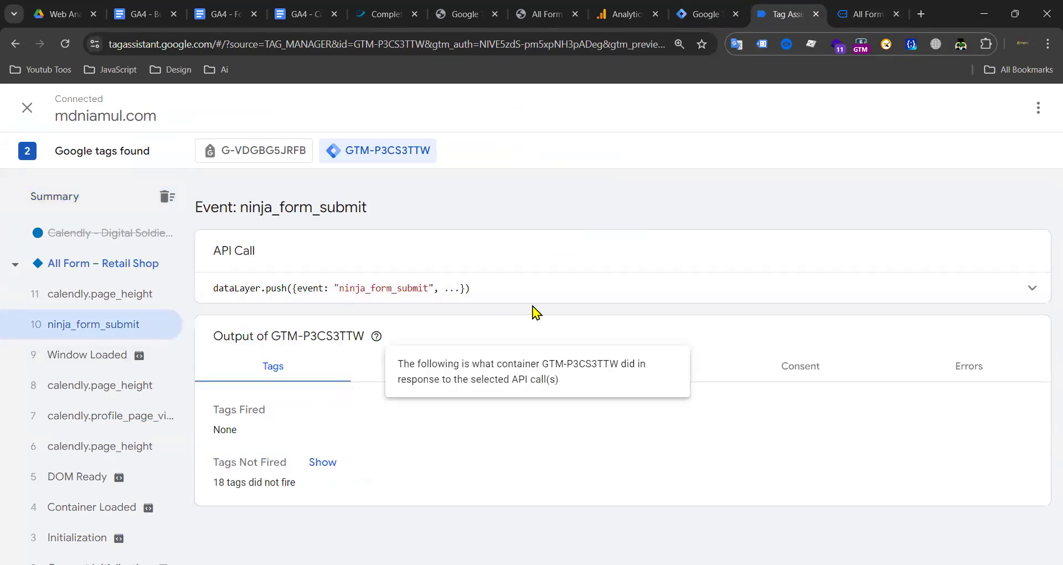
pyautogui.click(562, 301)
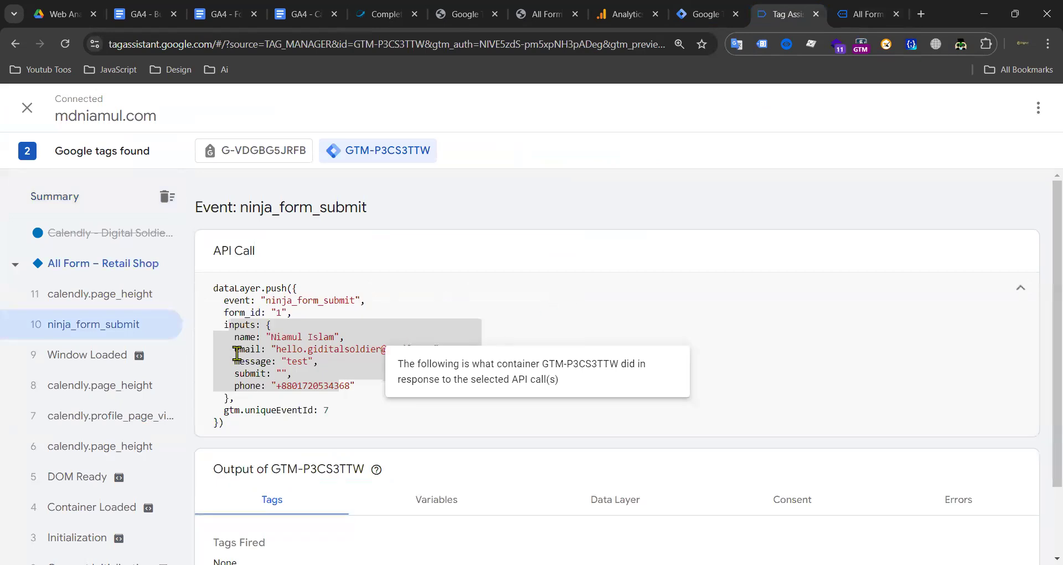
pyautogui.doubleClick(287, 306)
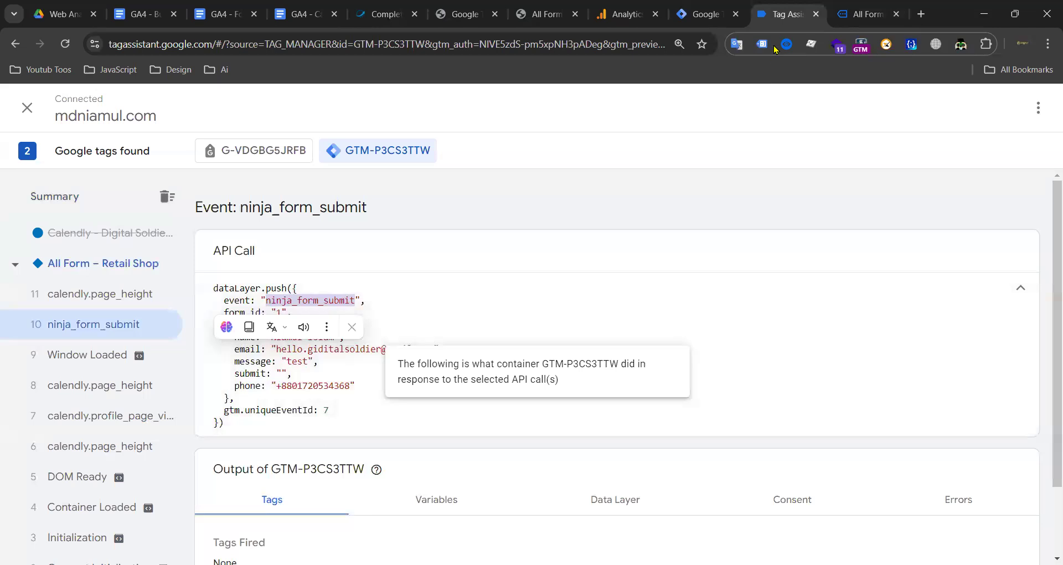
pyautogui.click(414, 308)
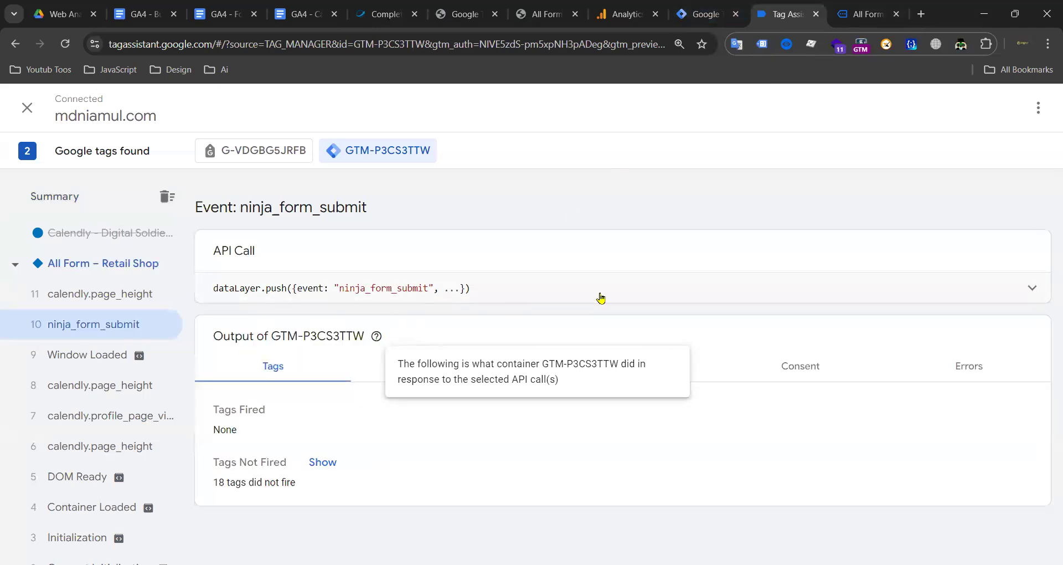
pyautogui.click(602, 299)
# Step: Examine the name, email, message and phone inputs passed in the event's data layer push
pyautogui.moveTo(266, 336); pyautogui.dragTo(356, 339)
pyautogui.tripleClick(294, 350)
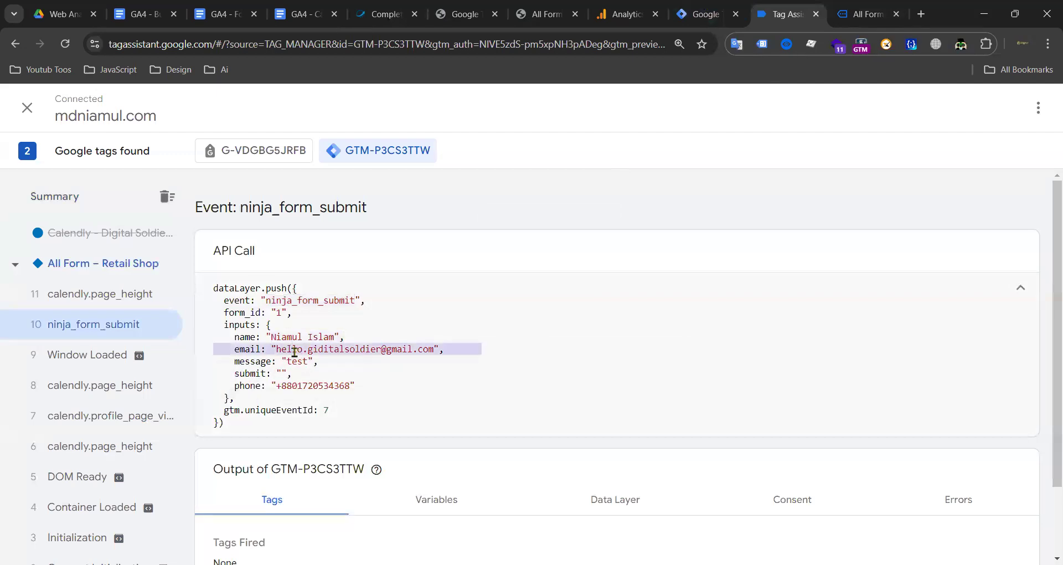
pyautogui.moveTo(294, 351); pyautogui.dragTo(417, 356)
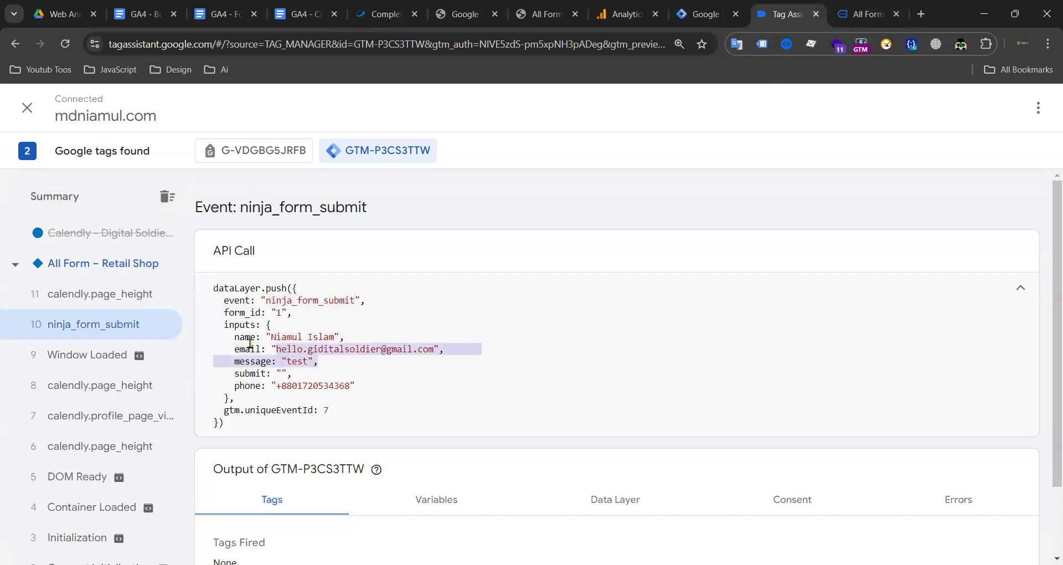
pyautogui.click(233, 344)
pyautogui.tripleClick(371, 394)
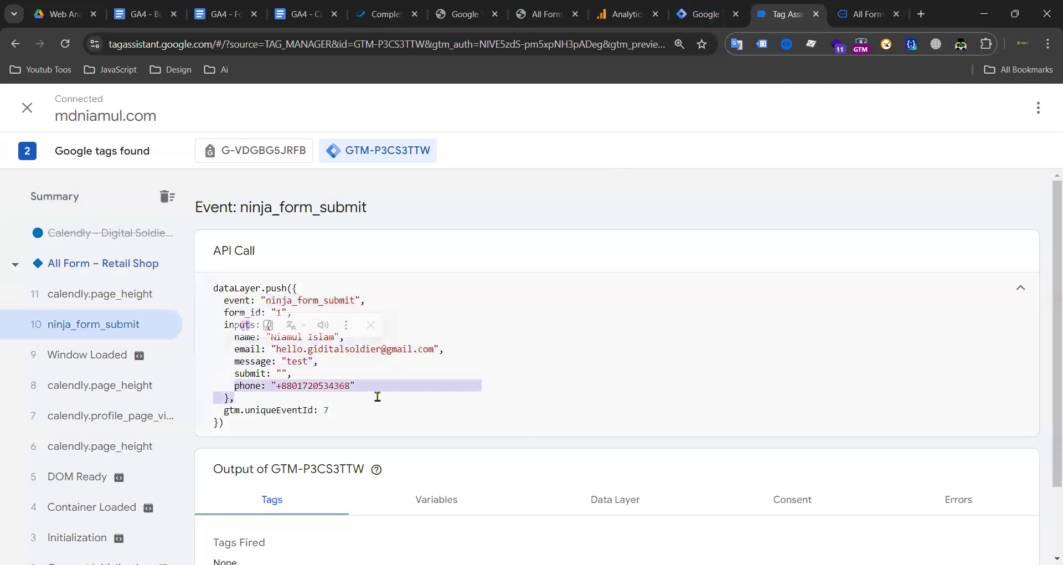
pyautogui.click(469, 391)
pyautogui.moveTo(368, 386); pyautogui.dragTo(227, 382)
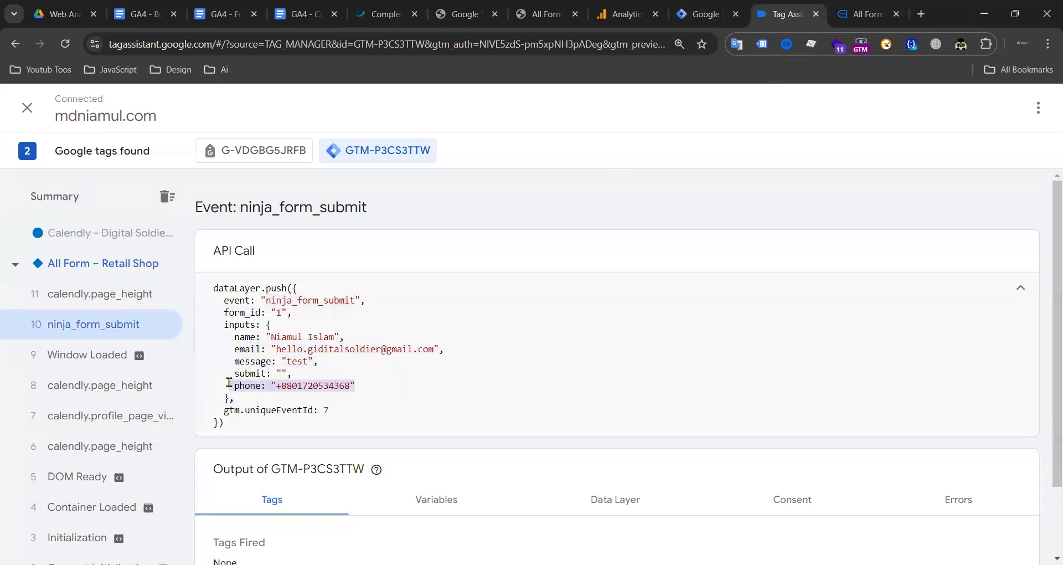
pyautogui.click(252, 366)
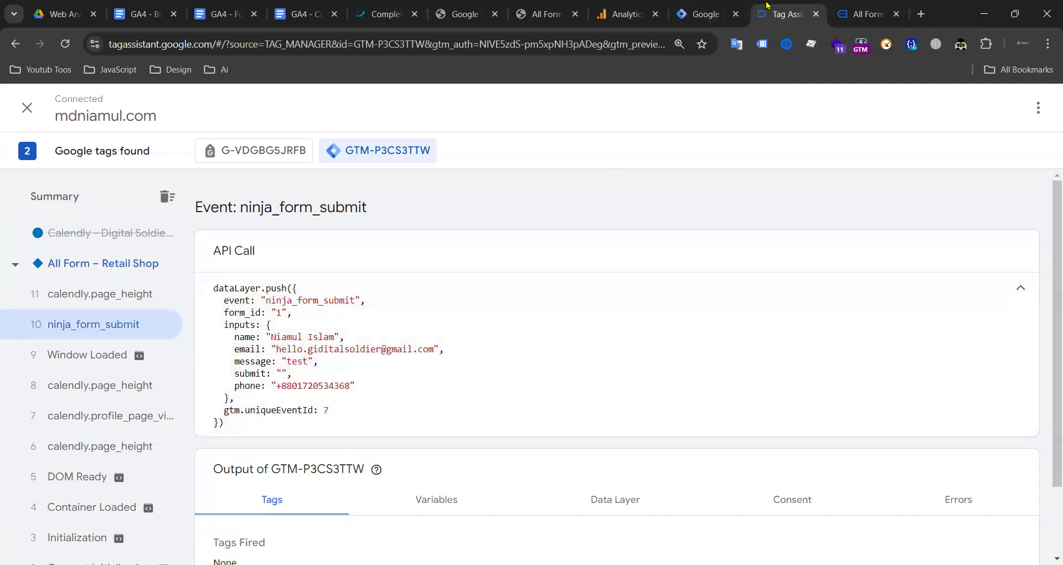
# Step: Return to the Tag Manager workspace and create a new tag of type Google Analytics: GA4 Event
pyautogui.click(702, 14)
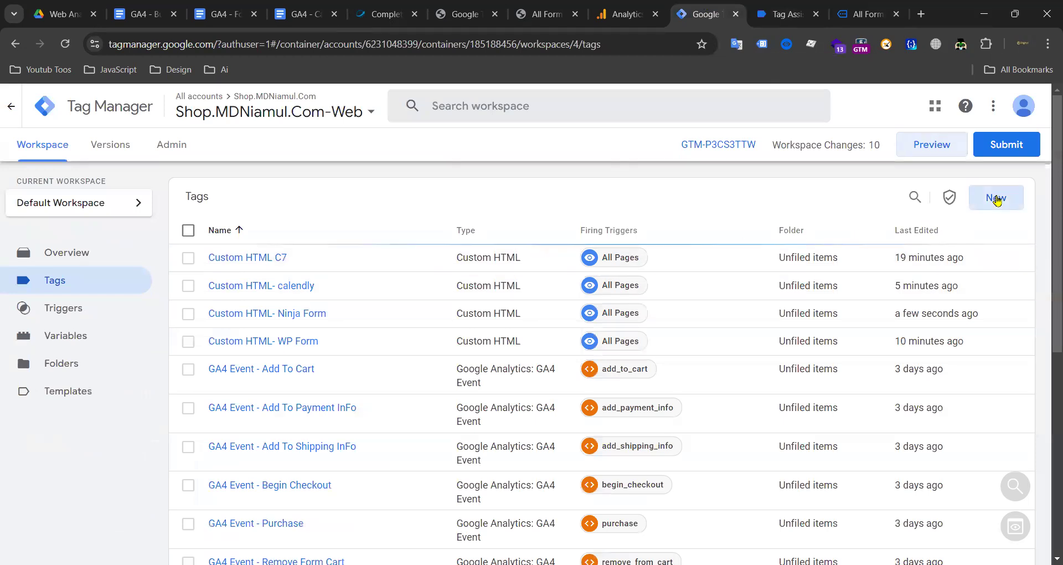
pyautogui.click(996, 198)
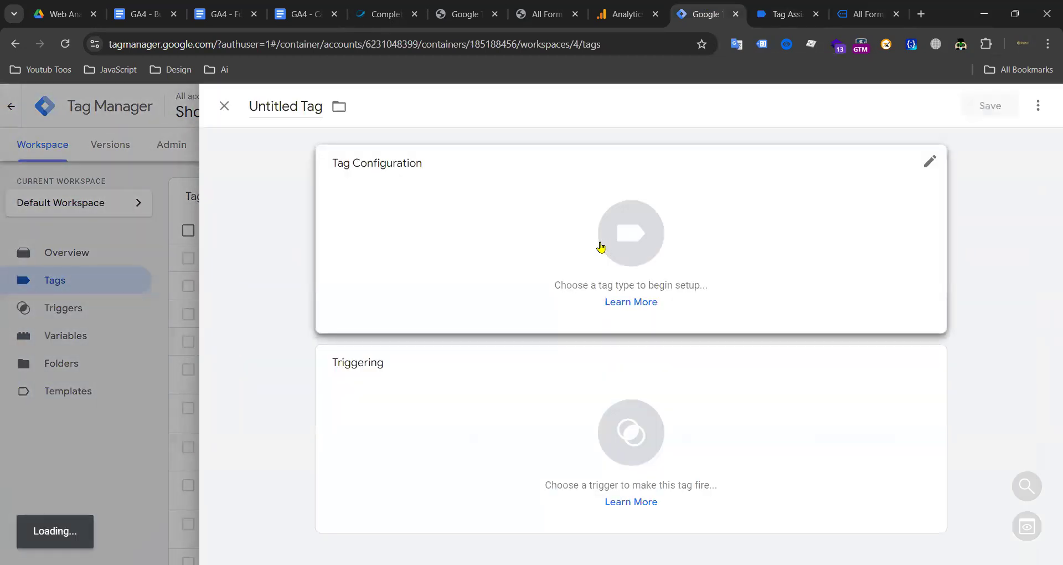
pyautogui.click(666, 234)
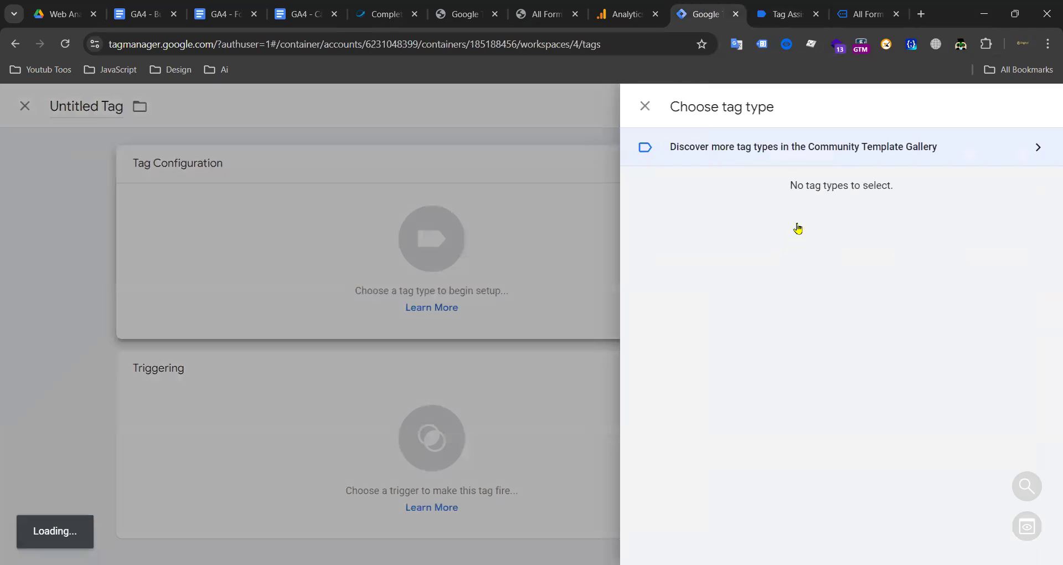
pyautogui.click(766, 237)
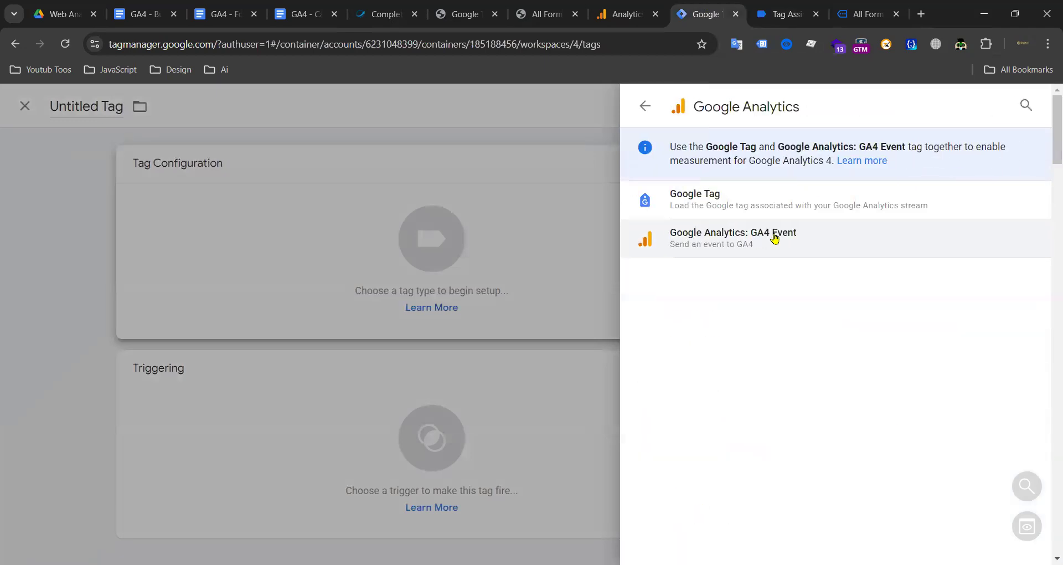
pyautogui.click(767, 238)
# Step: Set the tag's measurement ID to the {{Ga4 Id}} variable and its event name to ninja_form_submit
pyautogui.click(389, 308)
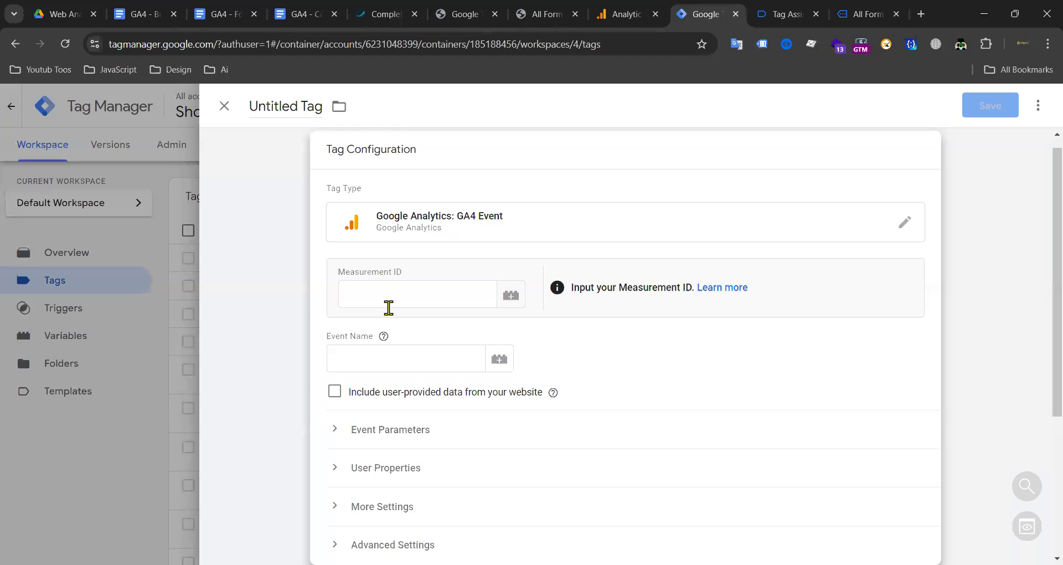
pyautogui.click(390, 300)
pyautogui.write('{{g')
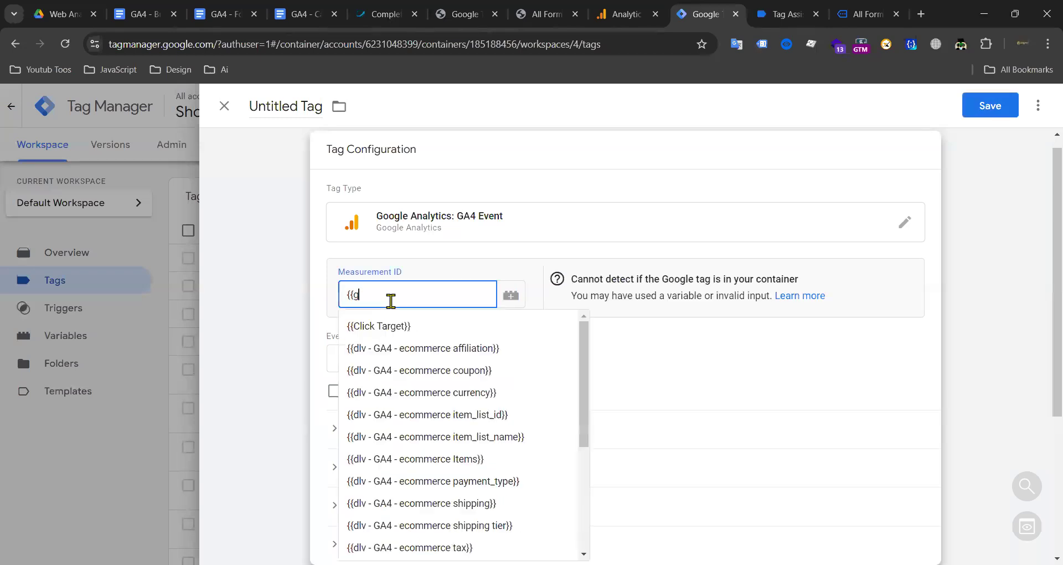
pyautogui.write('a4 id')
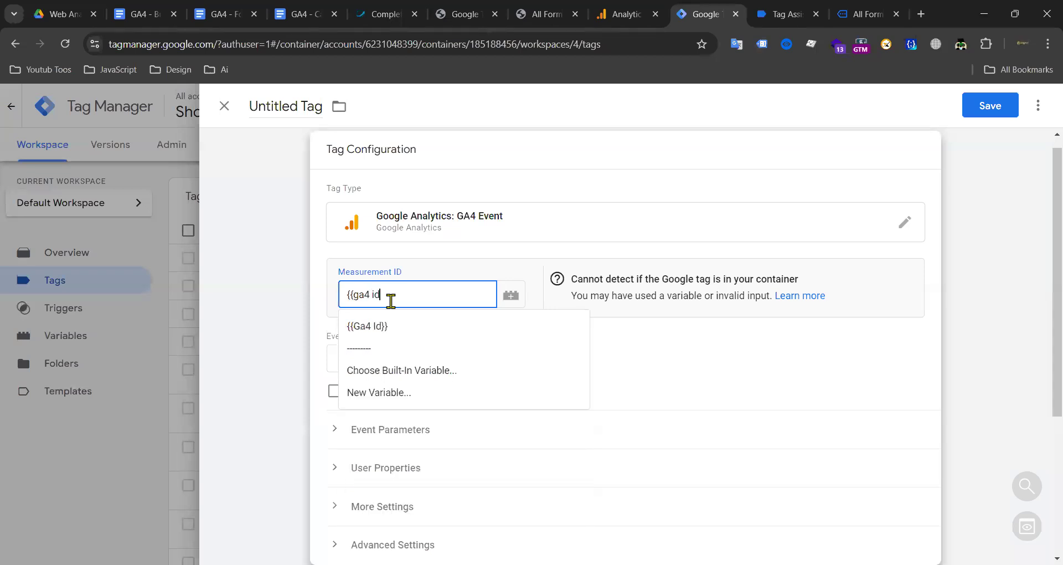
pyautogui.click(381, 327)
pyautogui.click(396, 359)
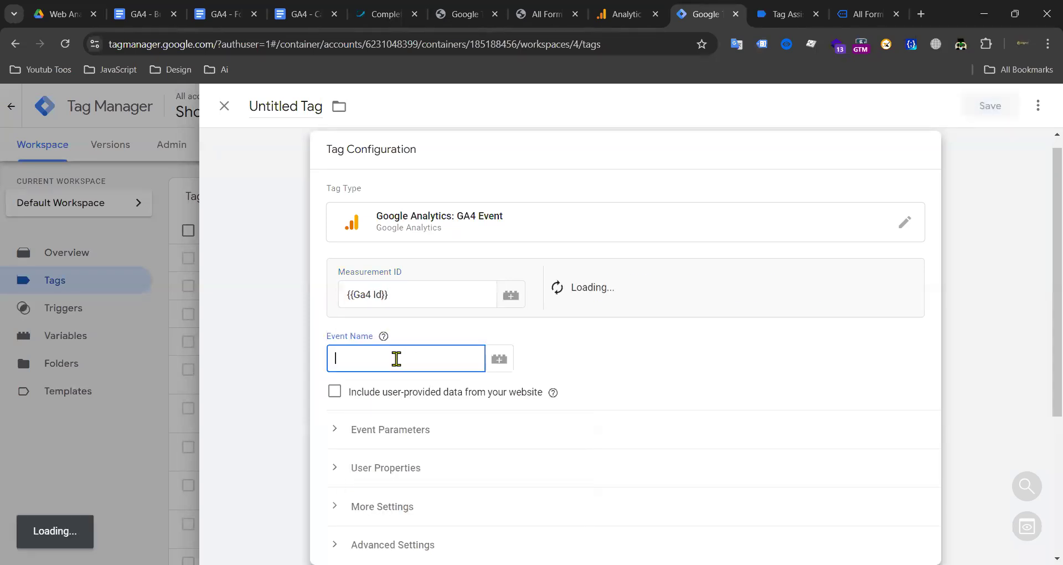
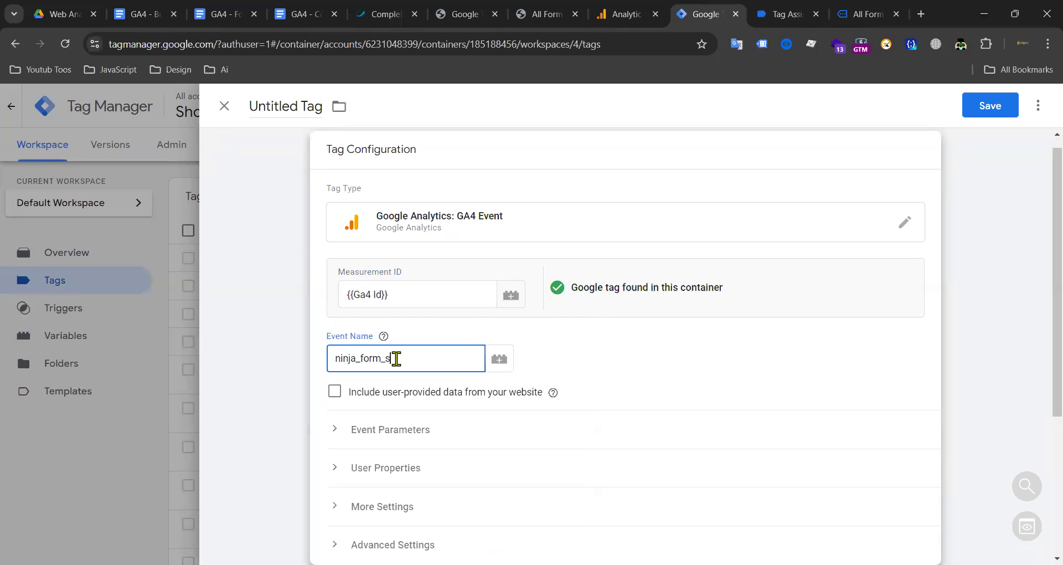
pyautogui.scroll(-4, 396, 358)
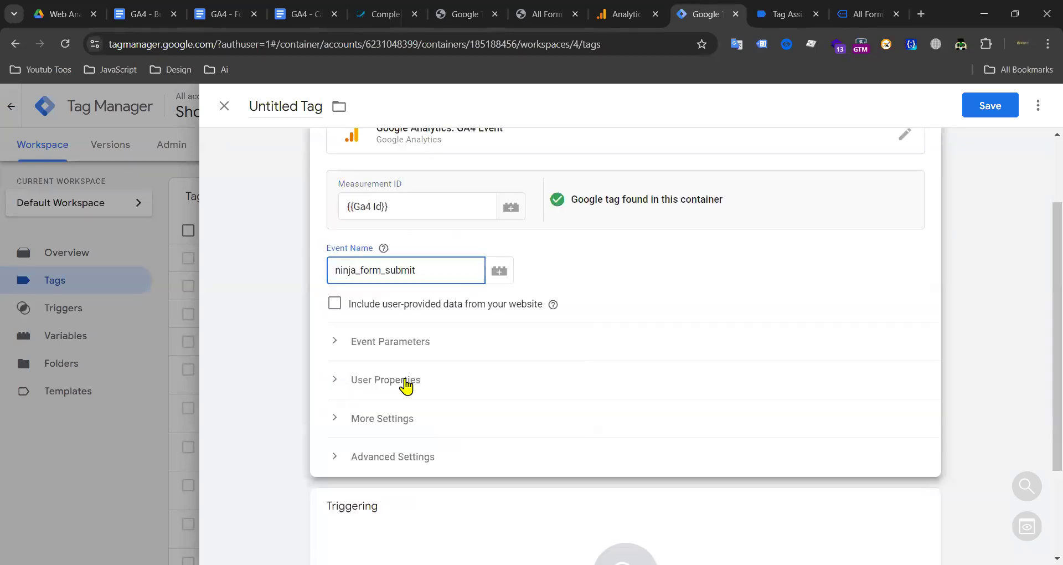
pyautogui.click(390, 222)
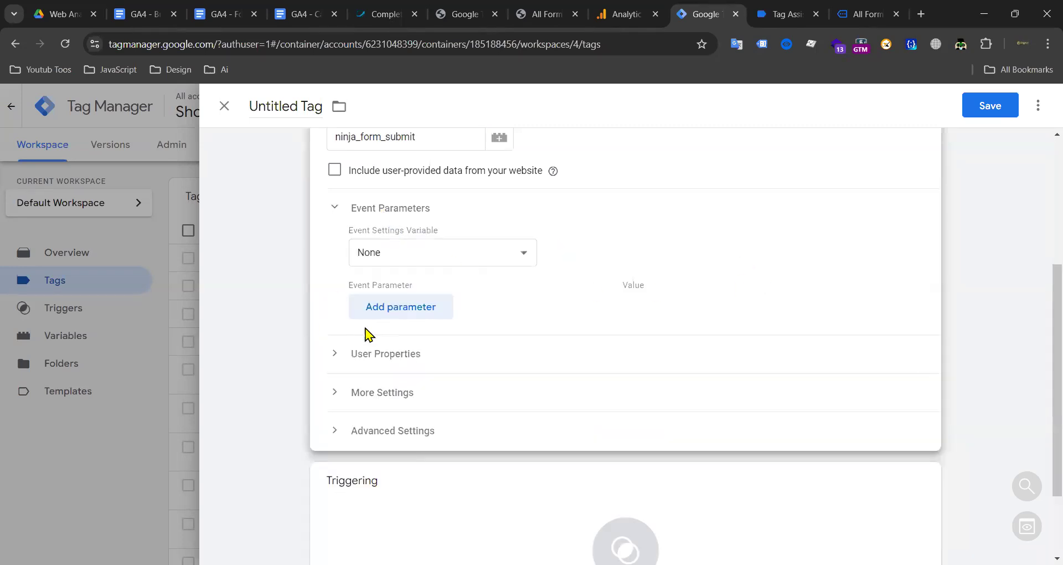
pyautogui.click(387, 208)
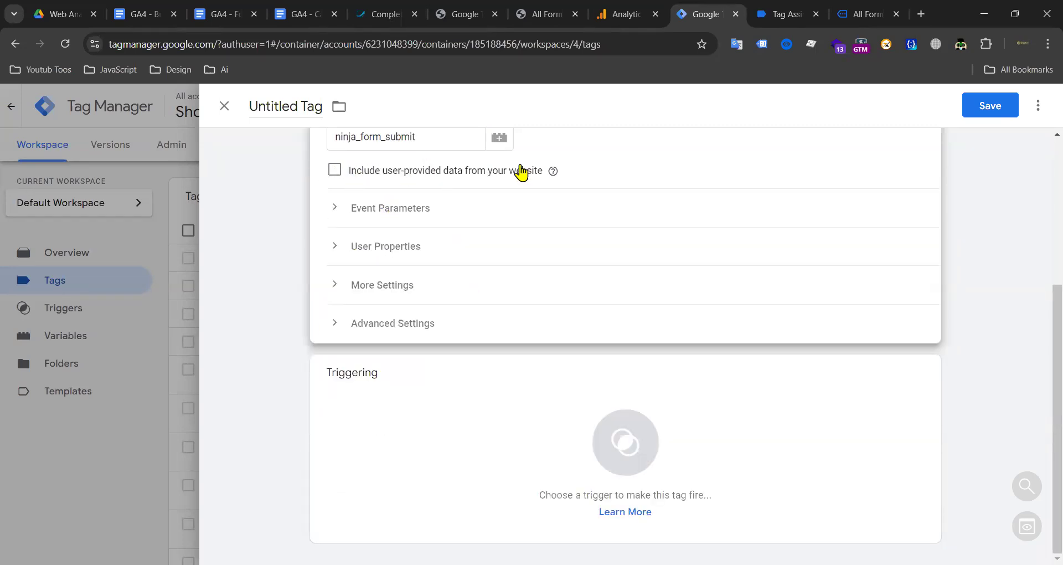
# Step: Add a new Custom Event trigger to the tag with the event name ninja_form_submit
pyautogui.click(614, 425)
pyautogui.scroll(-2, 422, 254)
pyautogui.scroll(1, 980, 130)
pyautogui.click(1018, 108)
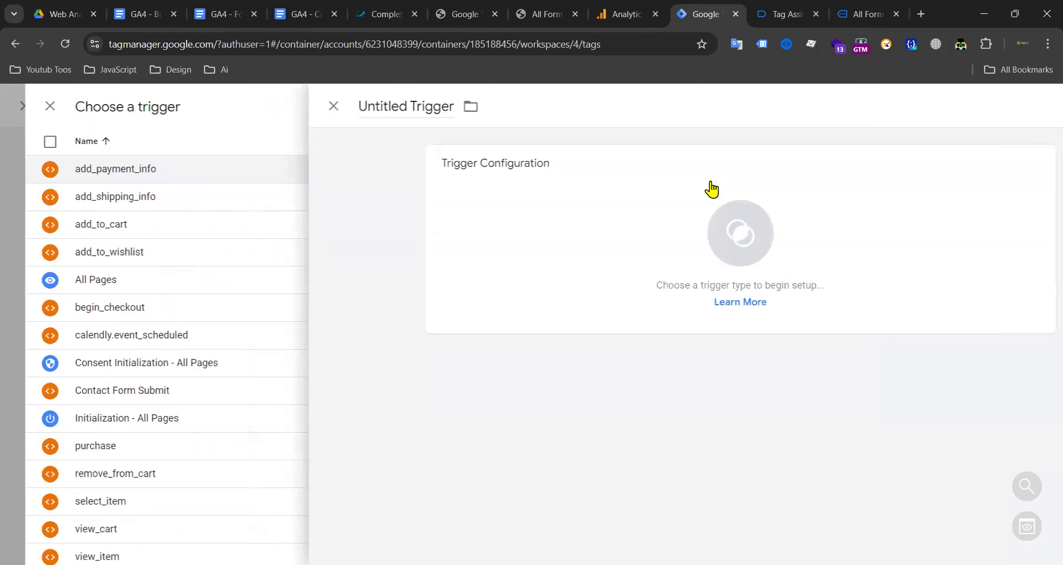
pyautogui.click(707, 188)
pyautogui.scroll(-5, 761, 347)
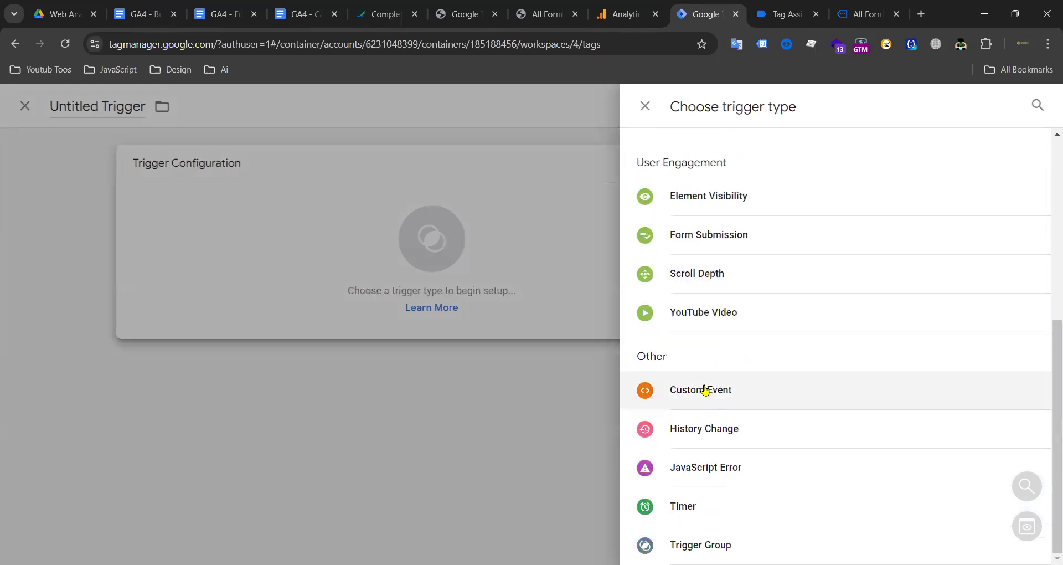
pyautogui.click(705, 388)
pyautogui.click(439, 304)
pyautogui.write('ninja_form_submit')
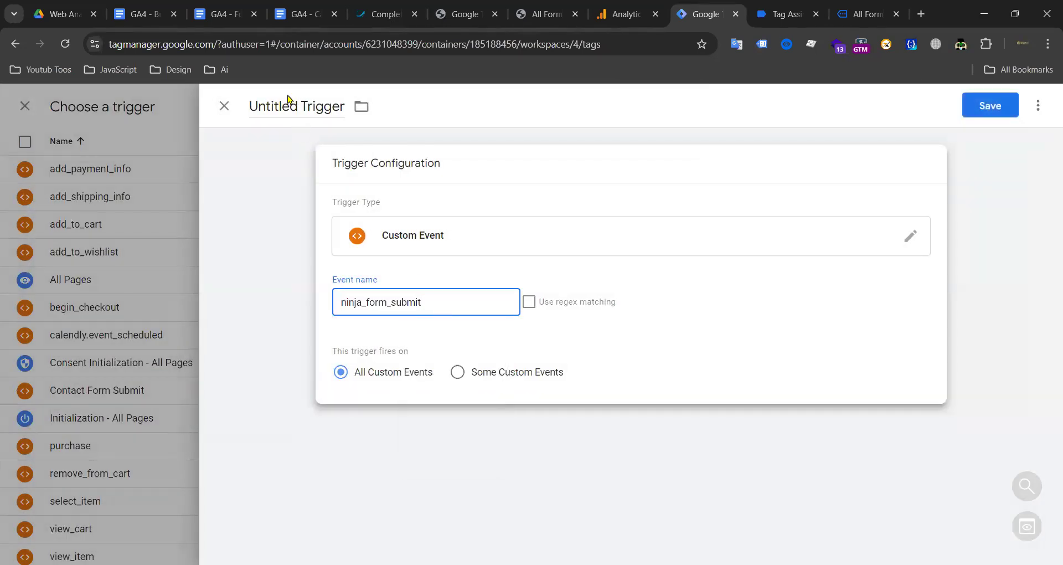
# Step: Name the trigger ninja_form_submit and save it
pyautogui.tripleClick(288, 104)
pyautogui.write('ninja_form_submit')
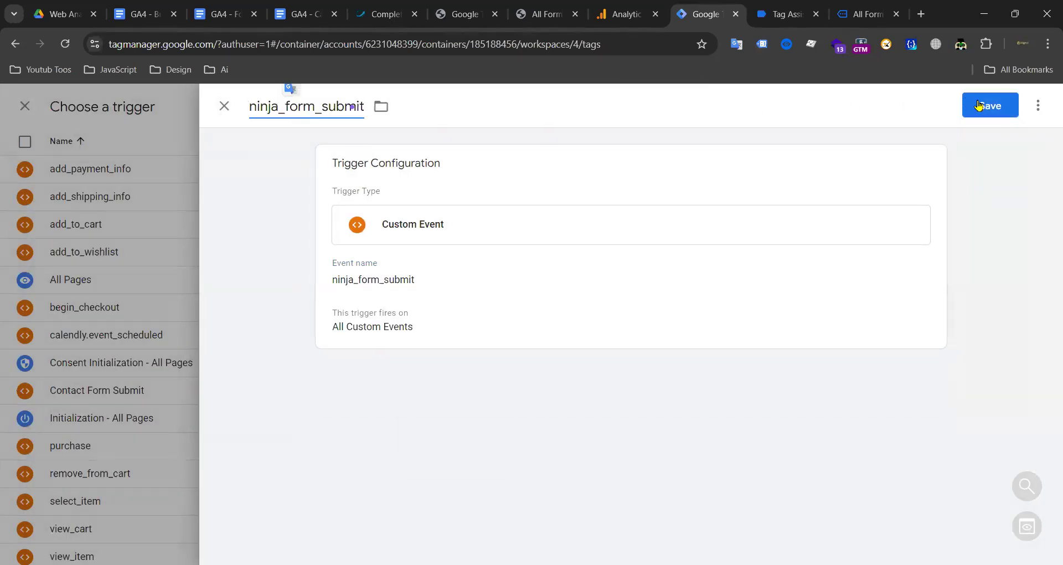
pyautogui.click(978, 105)
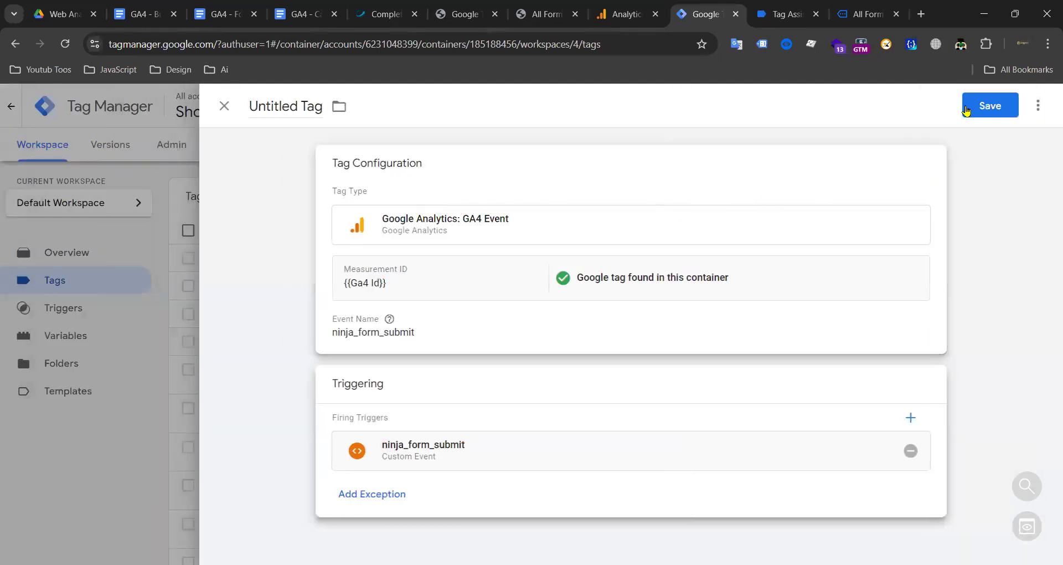
# Step: Save the tag under the name "GA4 Event- Ninja FOrm Submit"
pyautogui.click(989, 105)
pyautogui.moveTo(476, 275); pyautogui.dragTo(394, 287)
pyautogui.press('BackSpace')
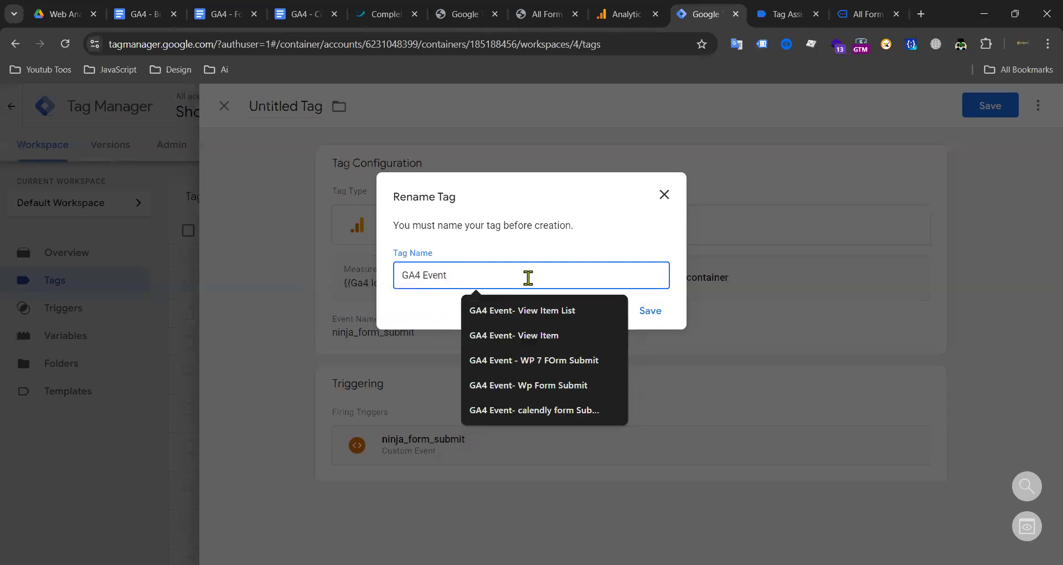
pyautogui.write('- Ninja FOrm Submit')
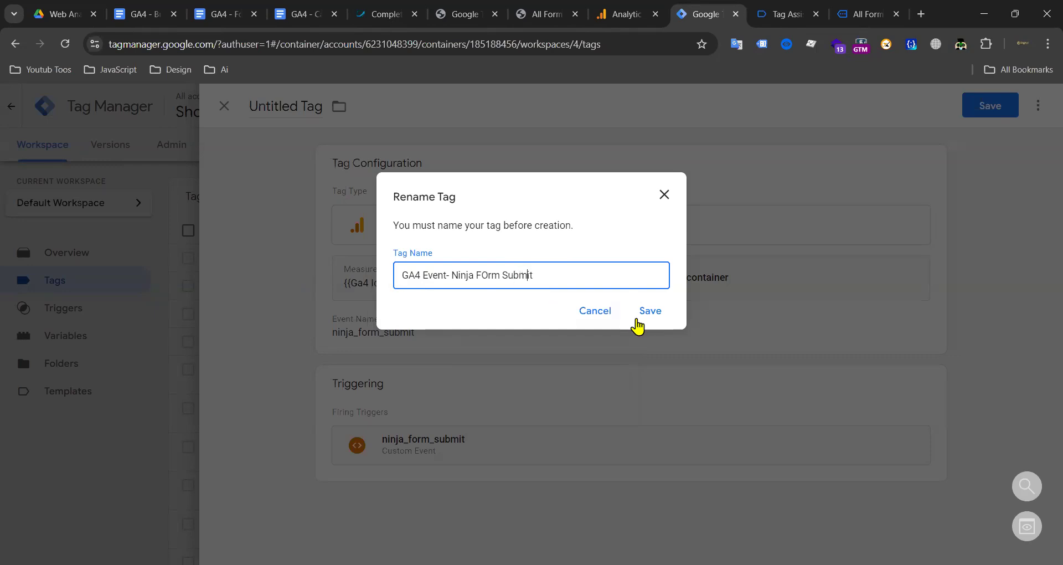
pyautogui.click(641, 314)
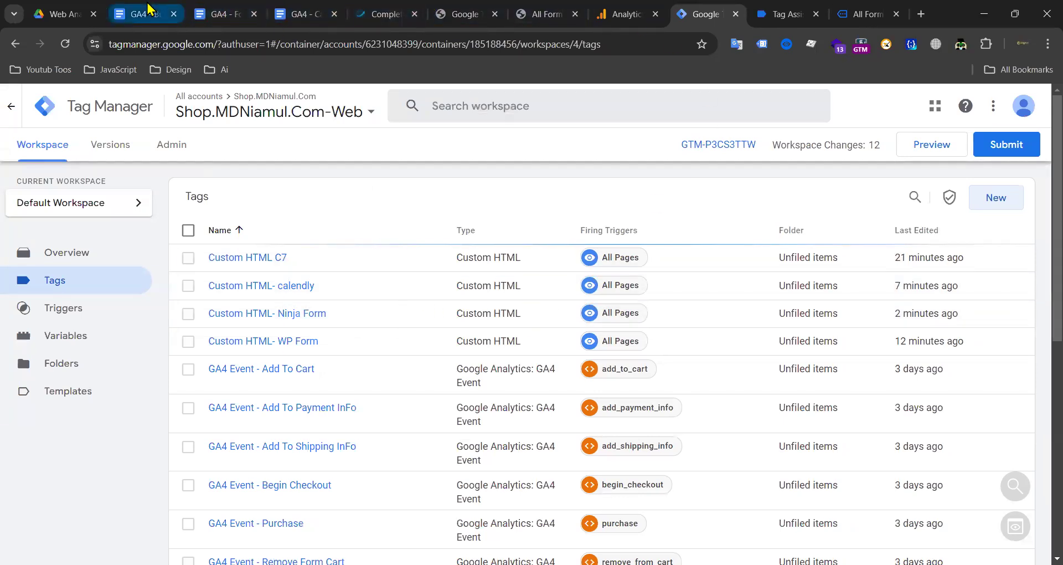
# Step: Close the GA4 - Calendly Event Tracking document and return to the GA4 - Form Submission Tracking document
pyautogui.click(302, 13)
pyautogui.scroll(-6, 288, 158)
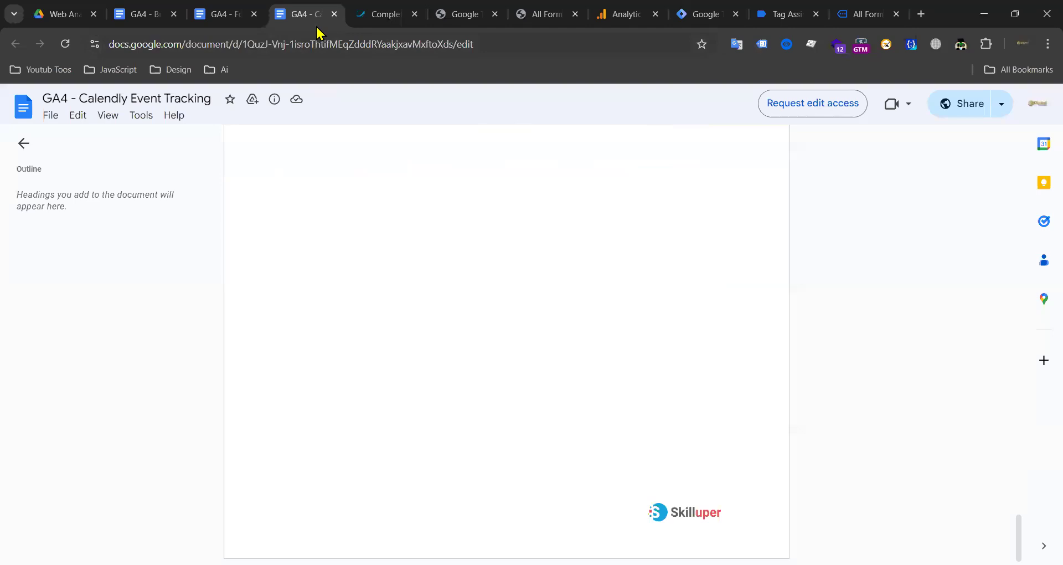
pyautogui.hotkey('ctrl', 'w')
pyautogui.click(238, 14)
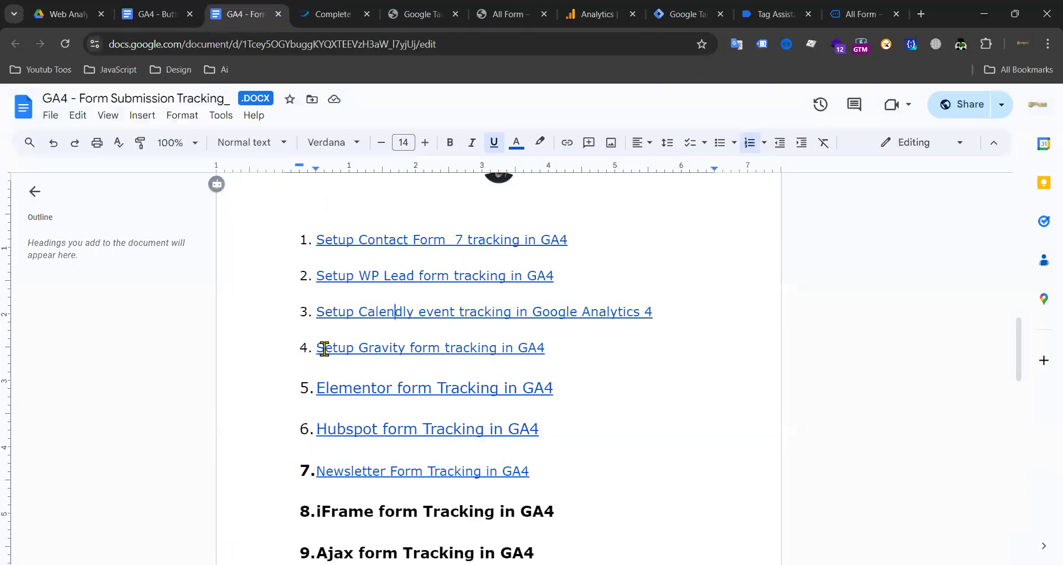
# Step: Review the Gravity form and Elementor form tracking entries in the numbered list of form guides
pyautogui.moveTo(321, 348); pyautogui.dragTo(602, 352)
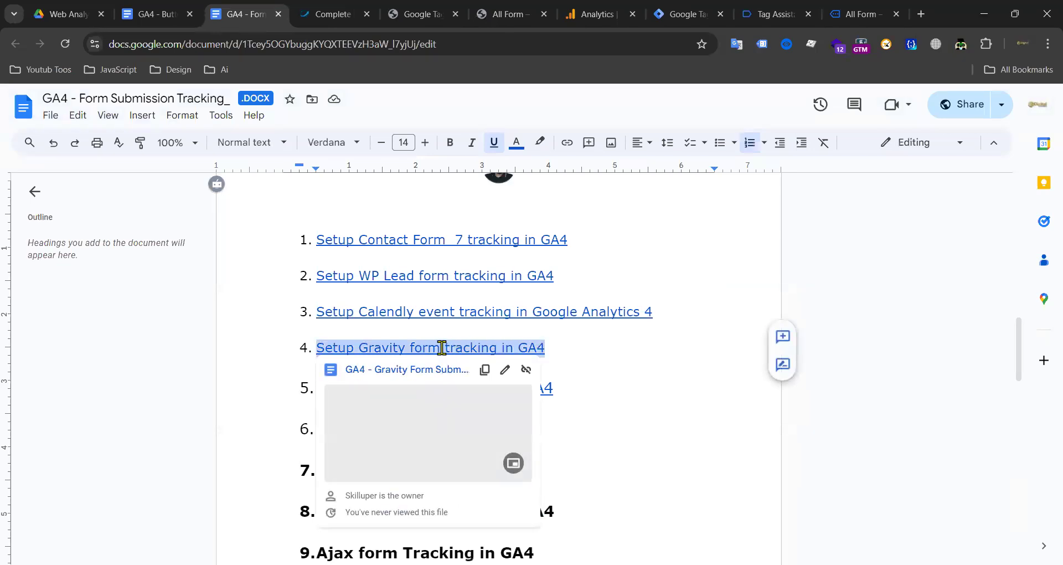
pyautogui.click(620, 356)
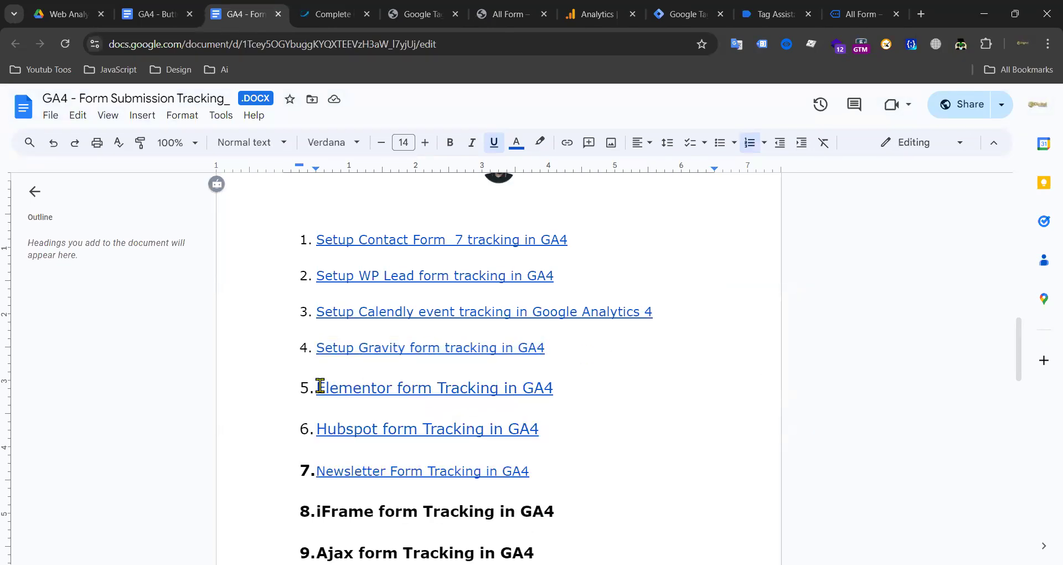
pyautogui.moveTo(320, 387); pyautogui.dragTo(636, 388)
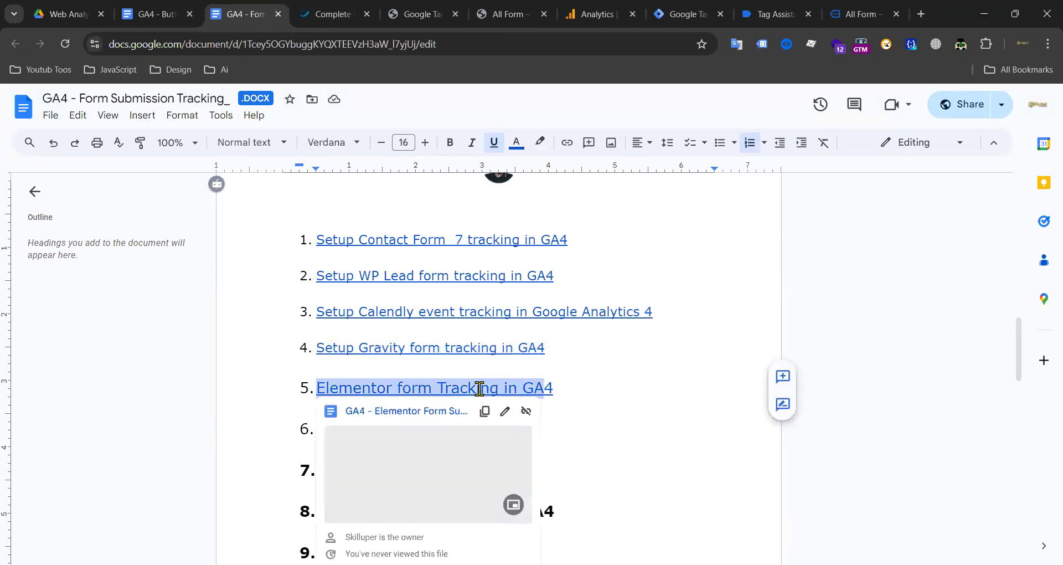
pyautogui.click(480, 388)
pyautogui.click(646, 387)
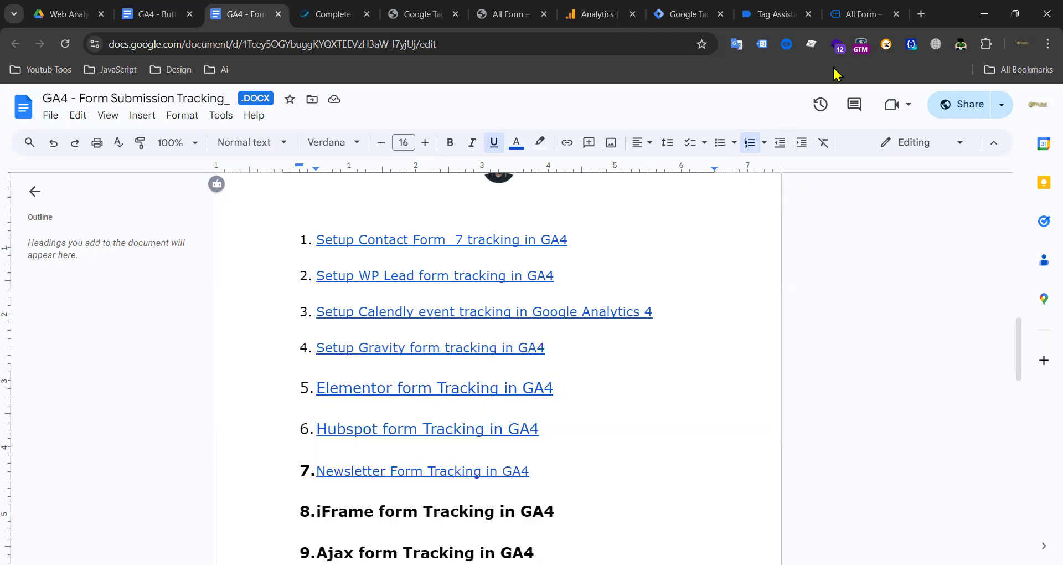
# Step: Copy the list entry "Elementor form Tracking in GA4" and search Google for it in a new browser tab
pyautogui.moveTo(317, 387); pyautogui.dragTo(567, 384)
pyautogui.hotkey('ctrl', 'c')
pyautogui.click(917, 16)
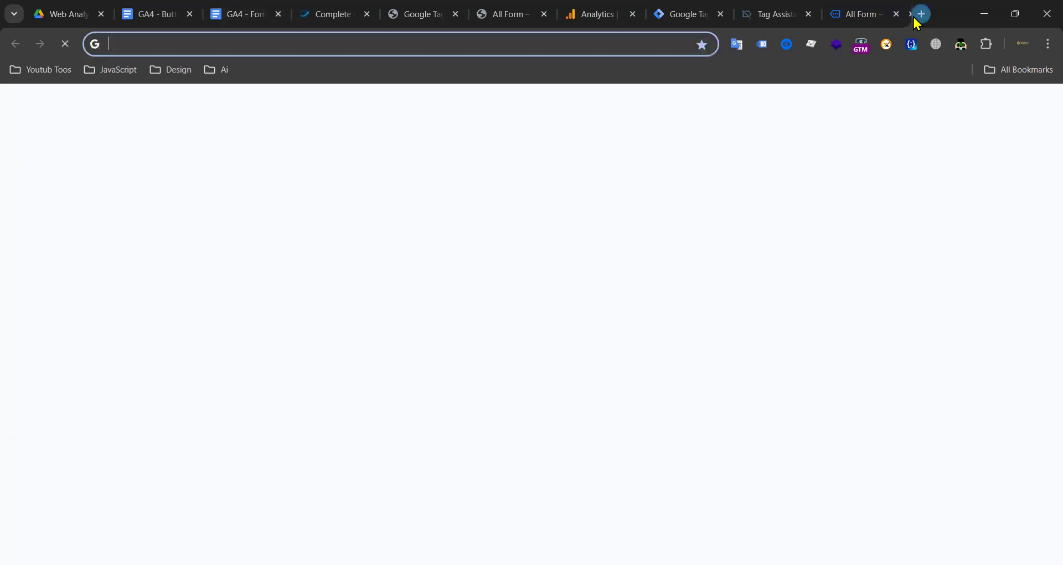
pyautogui.hotkey('ctrl', 'v')
pyautogui.press('Return')
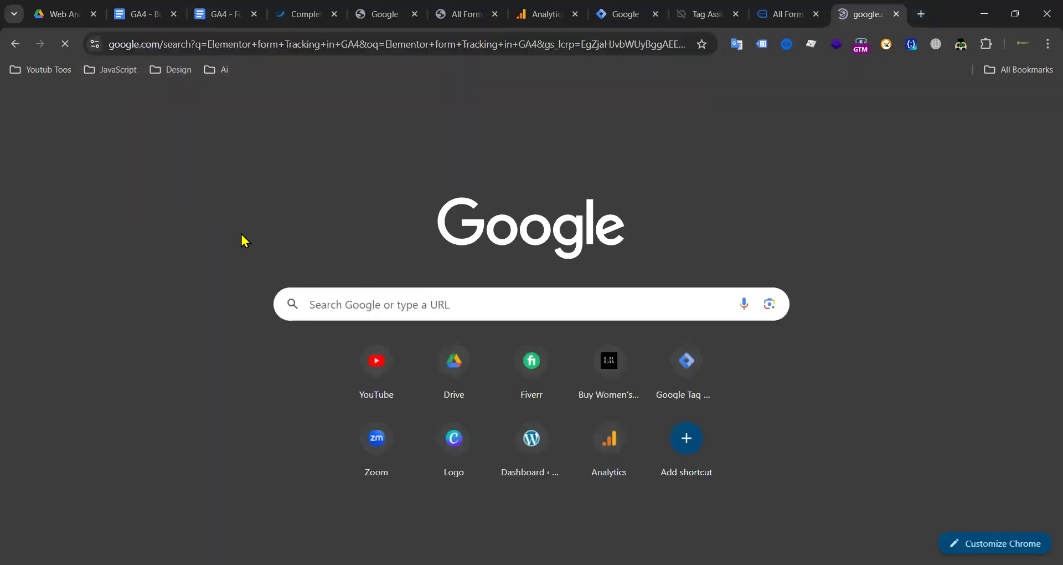
# Step: Examine the videos, articles and related searches on Elementor form tracking, then close the search results
pyautogui.scroll(-6, 266, 232)
pyautogui.scroll(3, 286, 202)
pyautogui.scroll(1, 431, 198)
pyautogui.scroll(3, 431, 197)
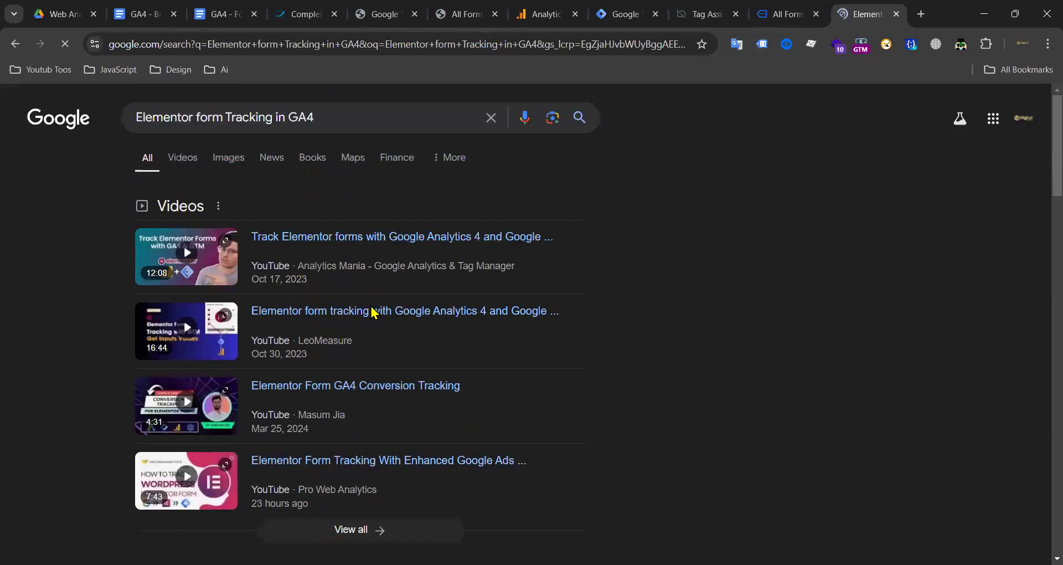
pyautogui.scroll(-6, 410, 315)
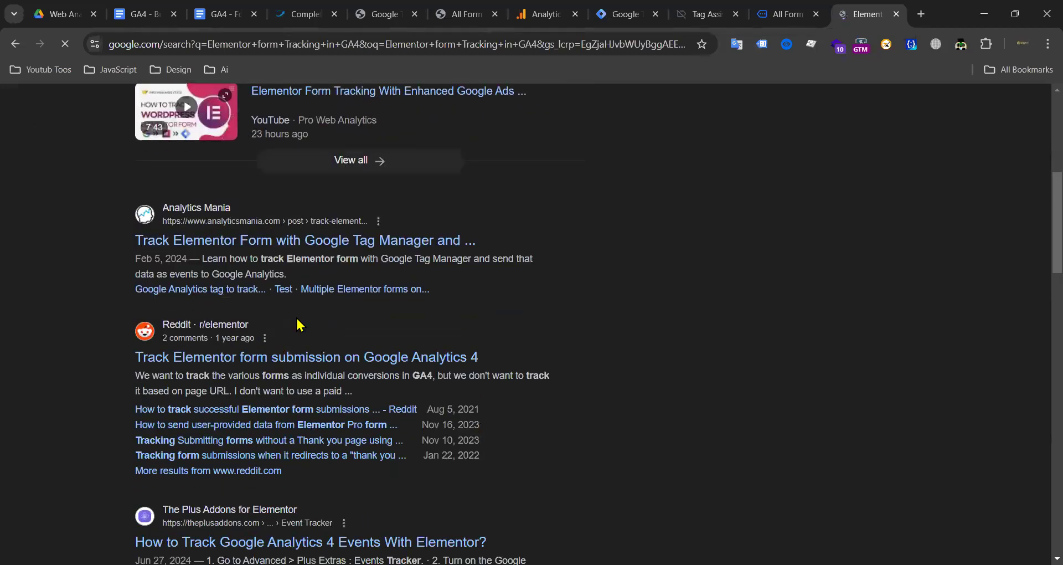
pyautogui.scroll(-3, 377, 319)
pyautogui.scroll(6, 183, 388)
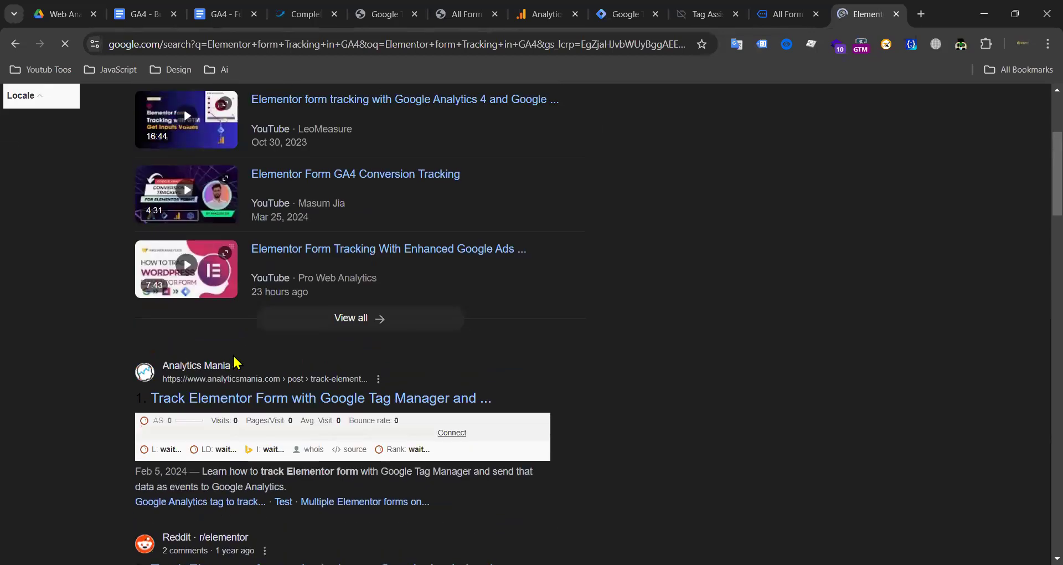
pyautogui.scroll(-3, 310, 362)
pyautogui.scroll(6, 355, 332)
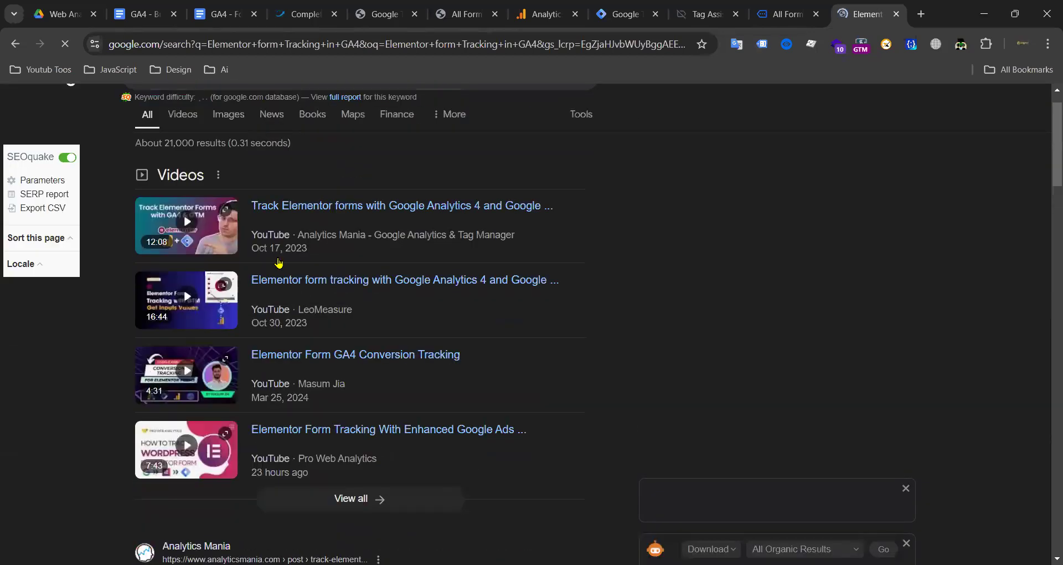
pyautogui.scroll(-5, 247, 322)
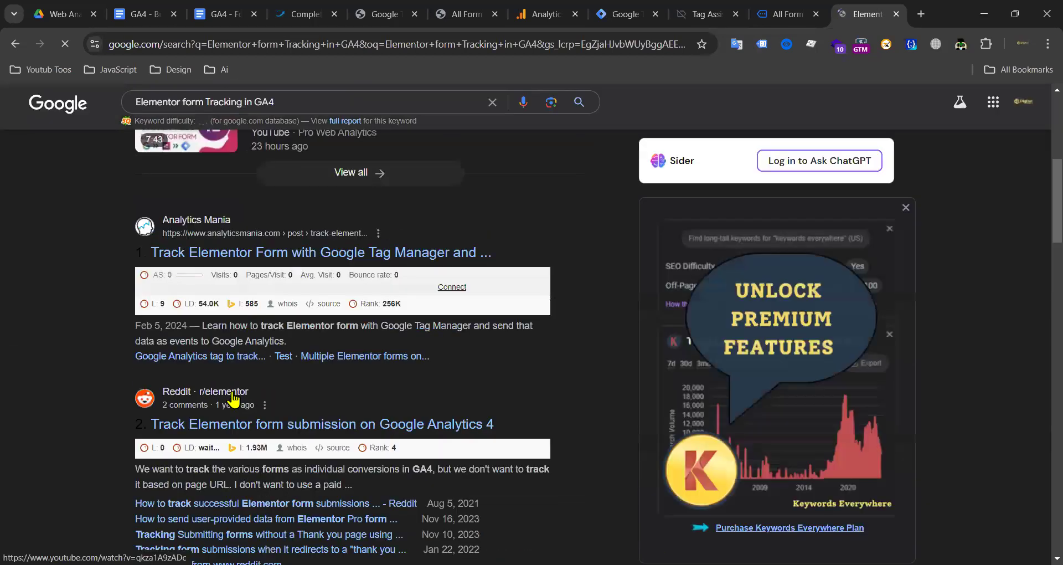
pyautogui.scroll(-15, 234, 398)
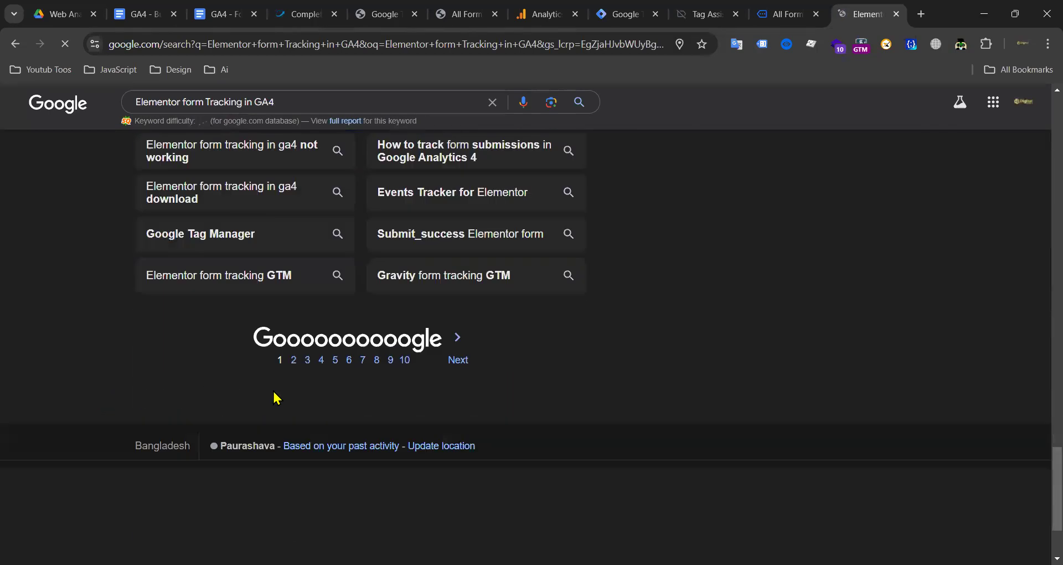
pyautogui.scroll(7, 354, 396)
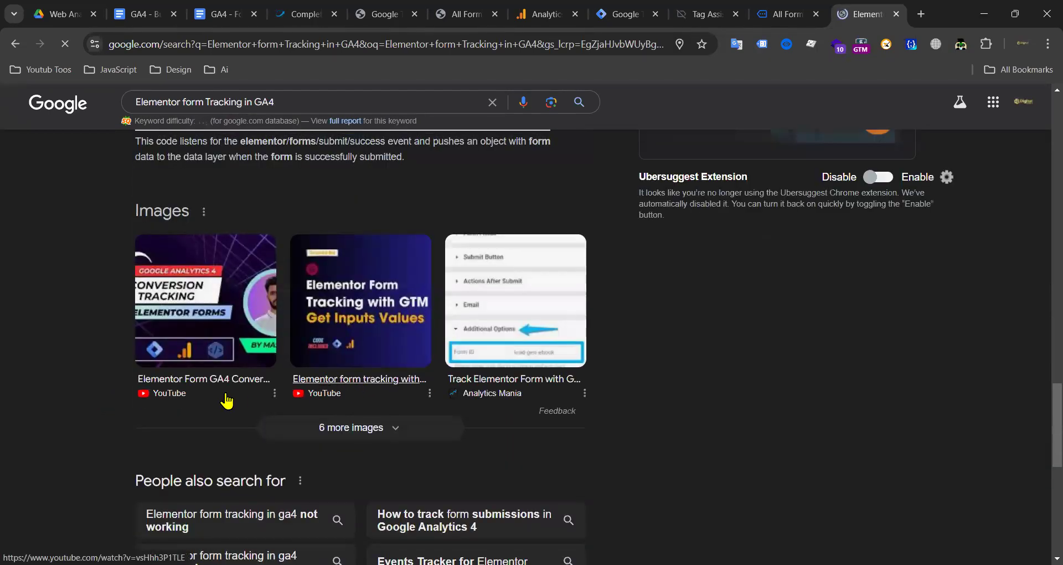
pyautogui.scroll(13, 227, 402)
pyautogui.click(333, 108)
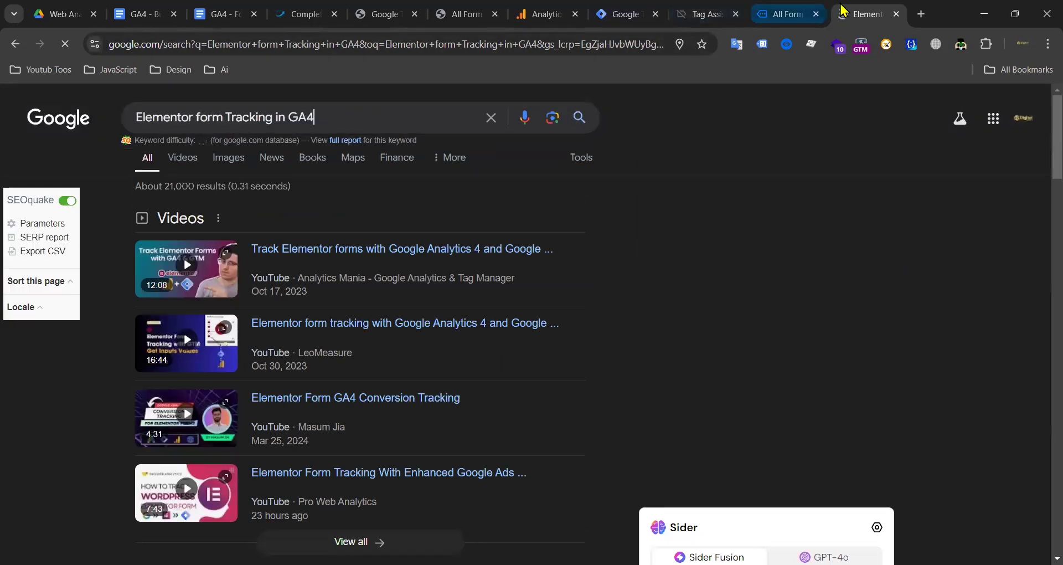
pyautogui.click(898, 16)
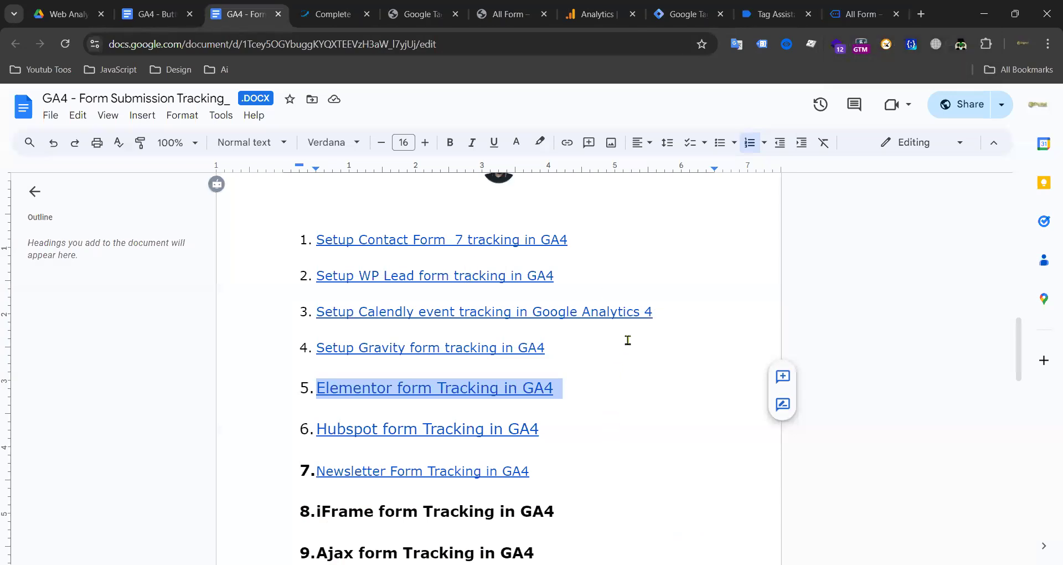
# Step: Review the Hubspot and remaining form entries, the Booking Platform section and the tracking methods in the document
pyautogui.moveTo(322, 428); pyautogui.dragTo(588, 417)
pyautogui.click(588, 417)
pyautogui.scroll(-3, 486, 308)
pyautogui.moveTo(319, 281); pyautogui.dragTo(600, 278)
pyautogui.scroll(-3, 637, 273)
pyautogui.click(602, 273)
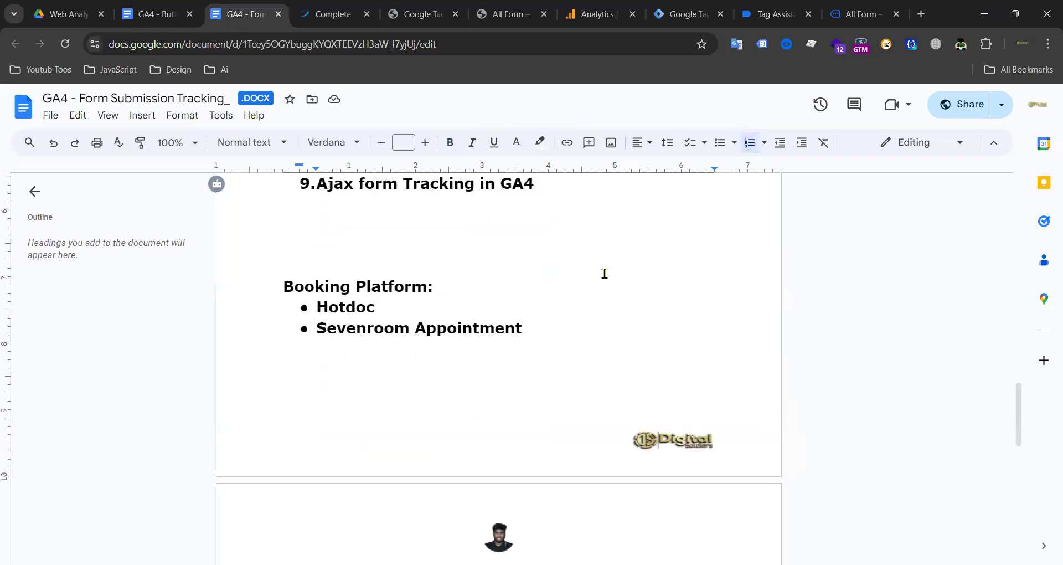
pyautogui.scroll(-3, 547, 282)
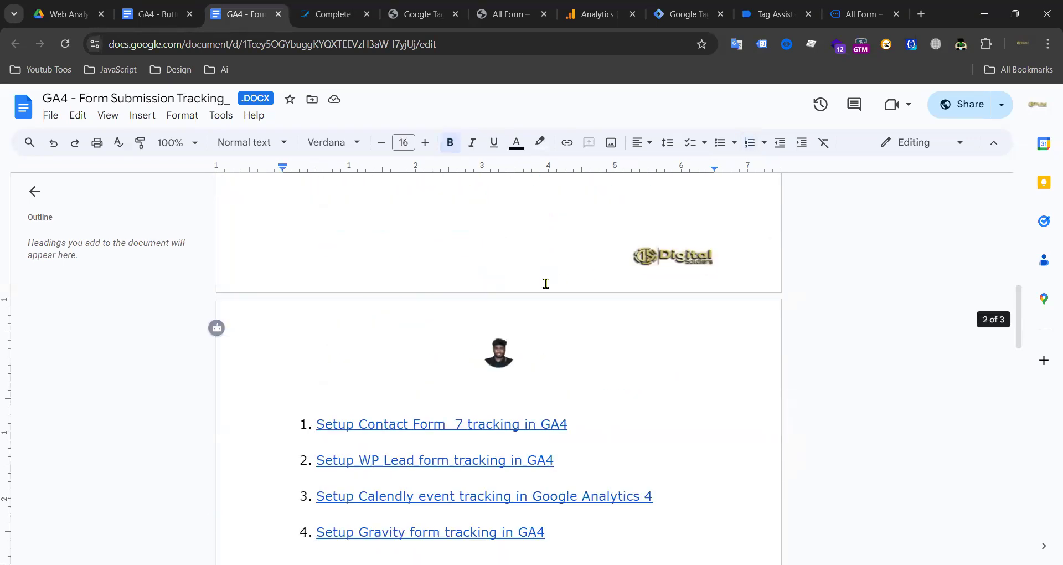
pyautogui.scroll(-3, 526, 311)
pyautogui.scroll(15, 431, 299)
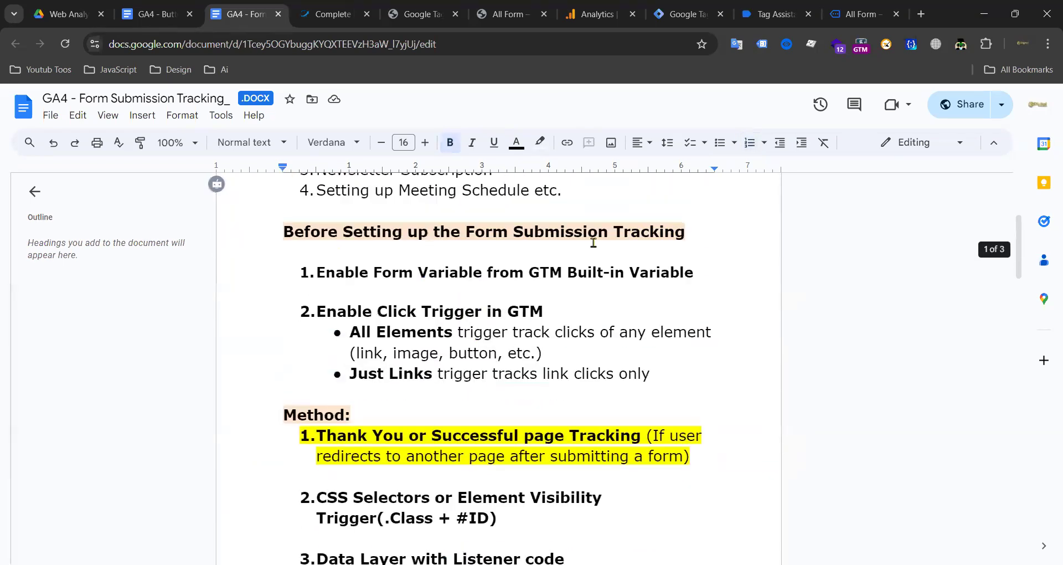
# Step: Examine the forms and embedded videos on the shop's All Form page
pyautogui.click(769, 14)
pyautogui.click(855, 14)
pyautogui.scroll(10, 731, 150)
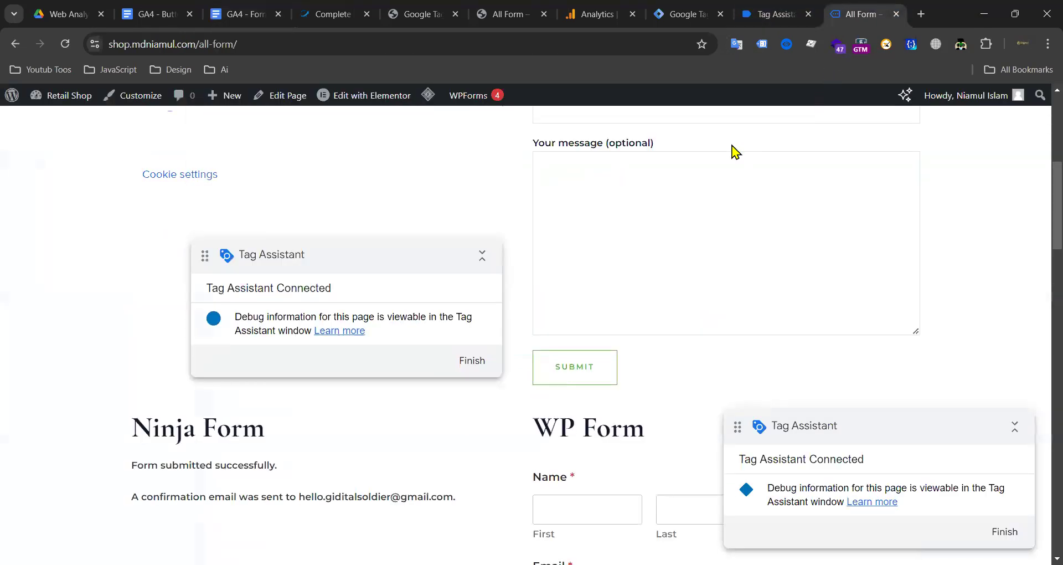
pyautogui.scroll(-10, 518, 206)
pyautogui.scroll(-12, 637, 197)
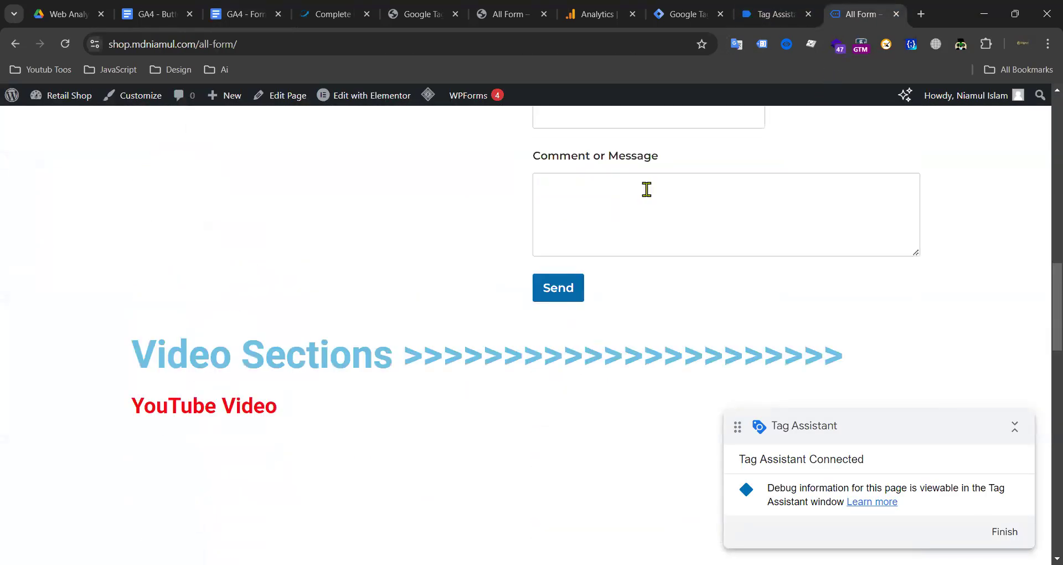
pyautogui.scroll(20, 494, 209)
pyautogui.scroll(-15, 422, 211)
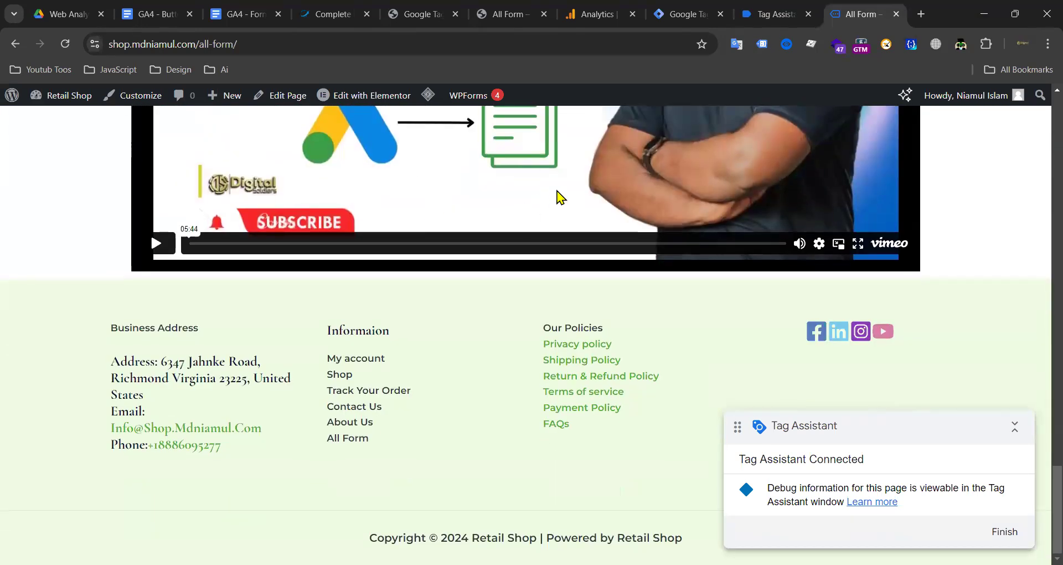
pyautogui.scroll(10, 554, 197)
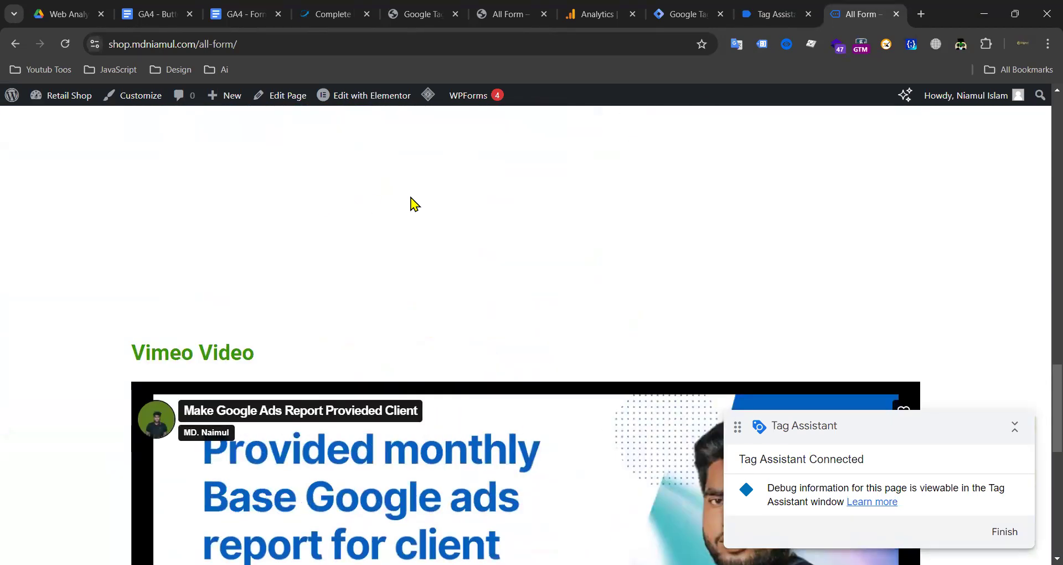
pyautogui.scroll(10, 368, 222)
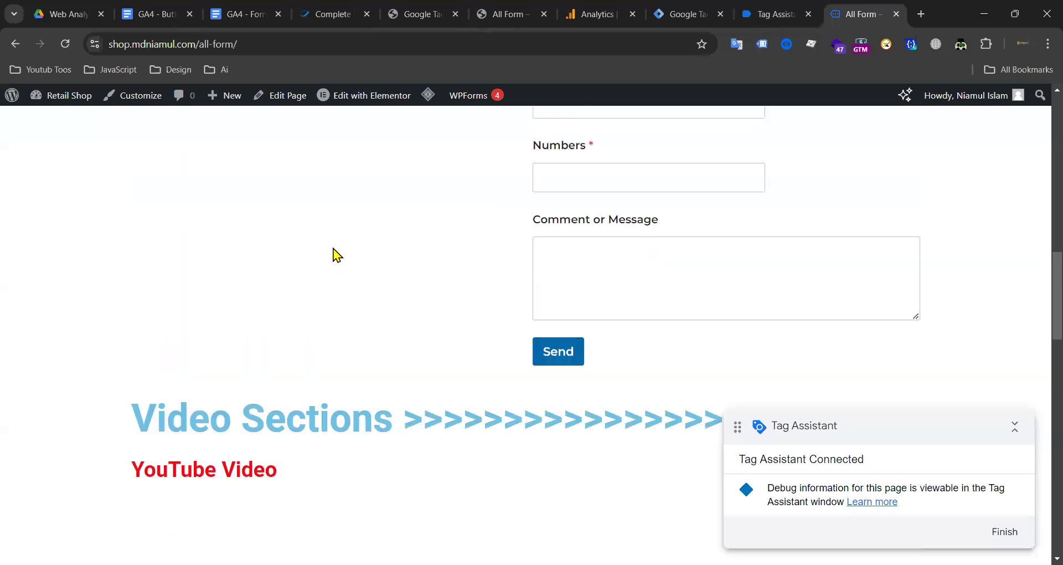
pyautogui.scroll(10, 334, 255)
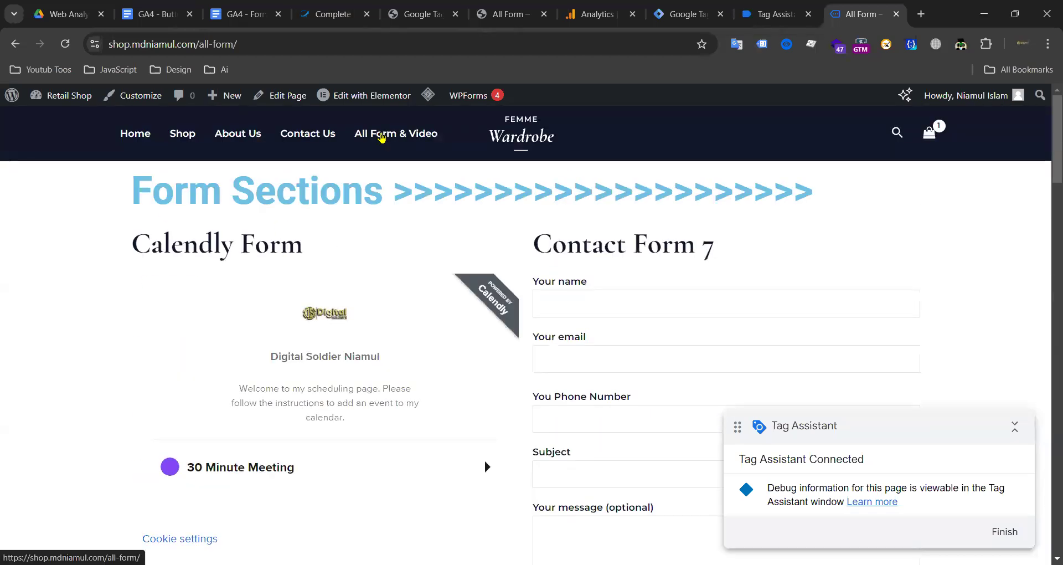
pyautogui.scroll(-13, 343, 260)
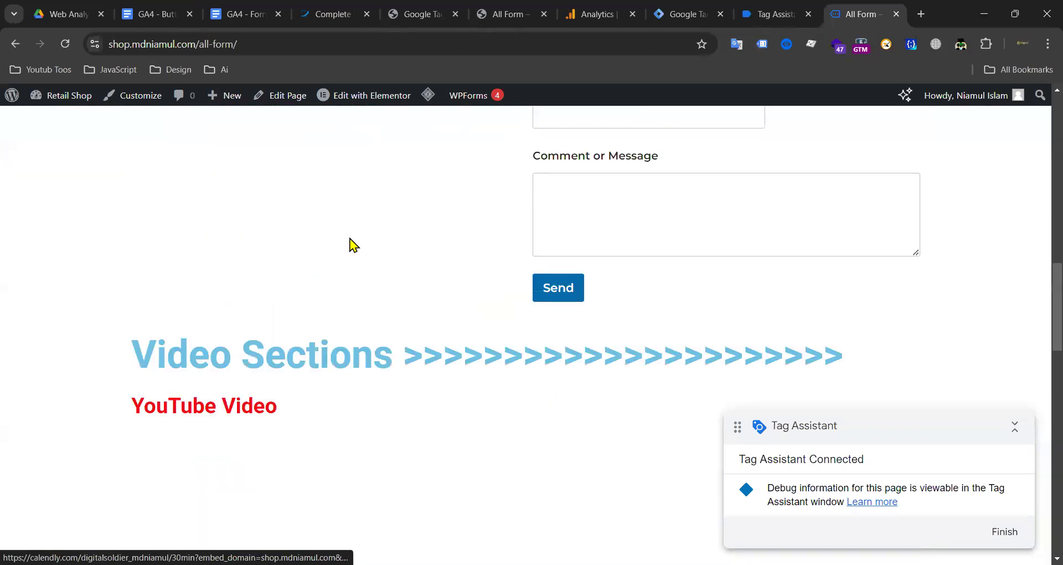
pyautogui.scroll(12, 353, 236)
pyautogui.scroll(2, 320, 136)
# Step: Open the shop's Contact Us page and find its WP Form and phone and email links
pyautogui.click(320, 135)
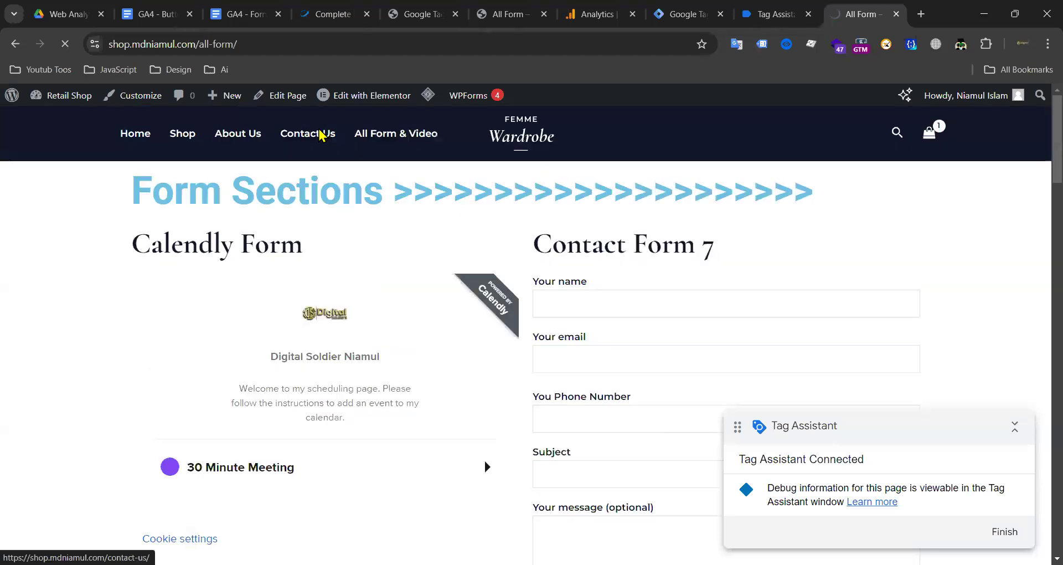
pyautogui.click(1015, 428)
pyautogui.moveTo(1014, 432); pyautogui.dragTo(239, 499)
pyautogui.click(239, 500)
pyautogui.scroll(-10, 554, 332)
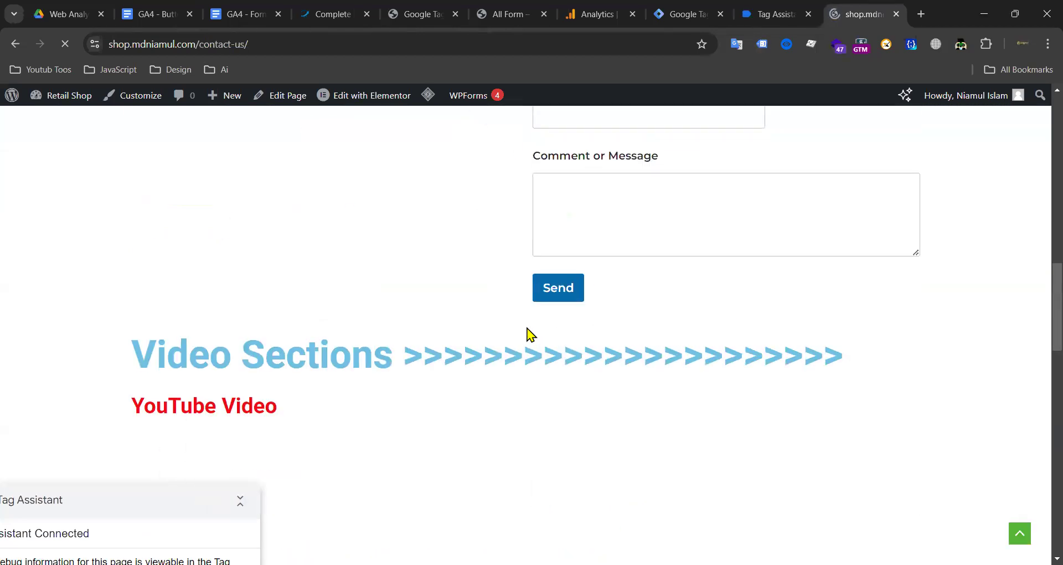
pyautogui.scroll(-11, 532, 297)
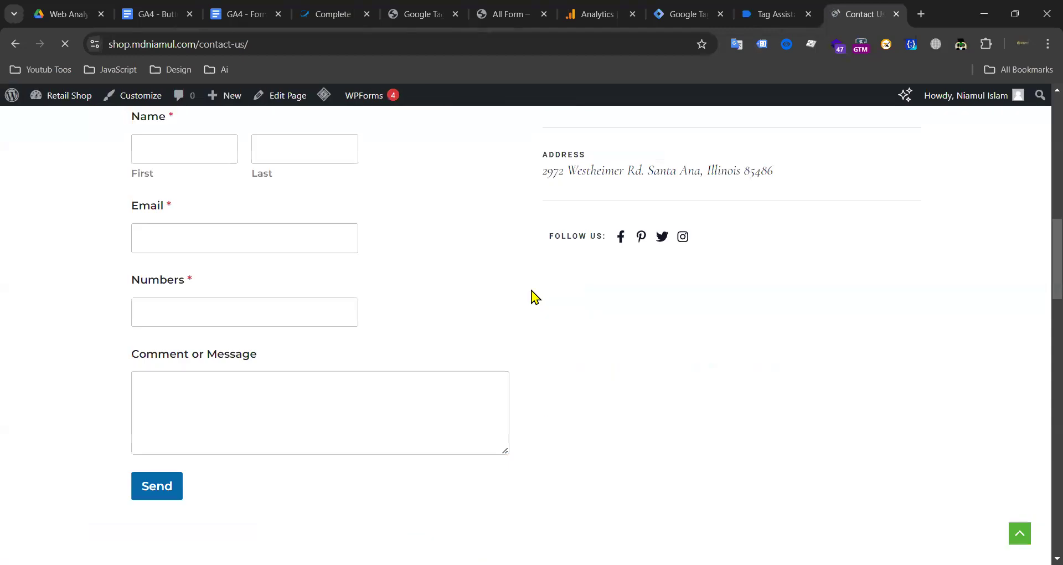
pyautogui.scroll(3, 642, 293)
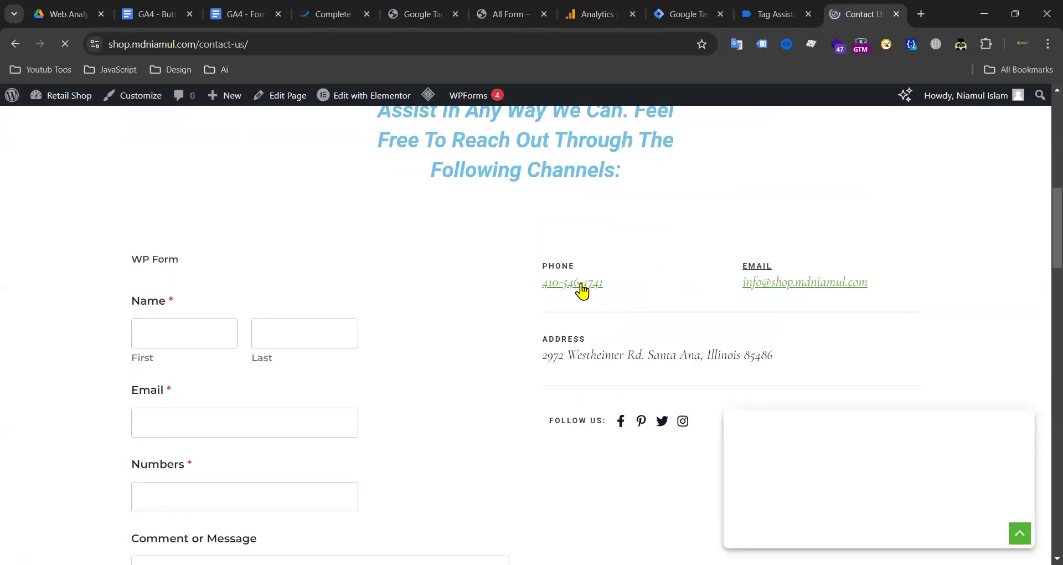
# Step: Follow the phone number link on the Contact Us page and check the event list in Tag Assistant
pyautogui.click(774, 14)
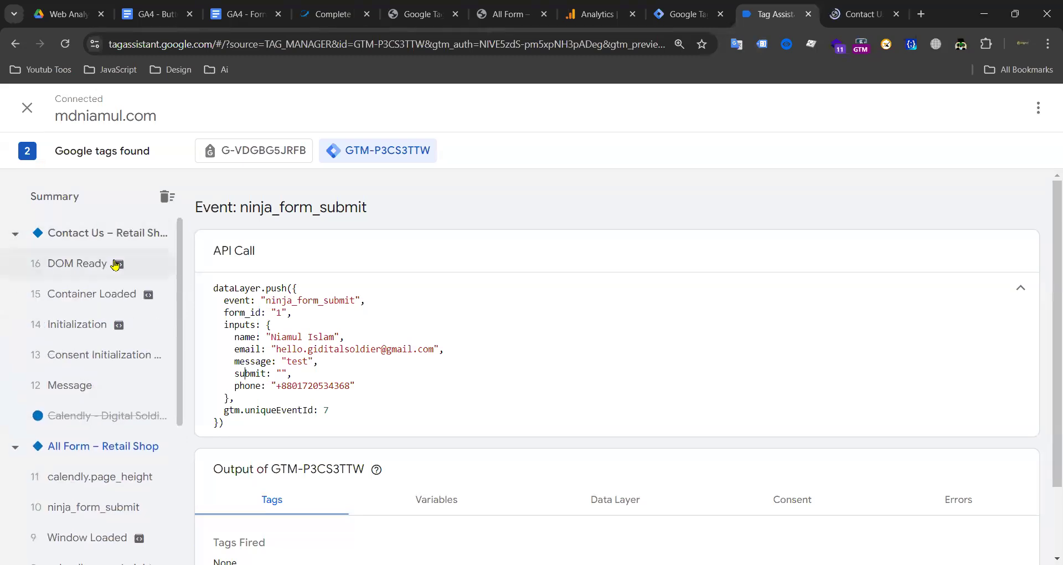
pyautogui.click(853, 14)
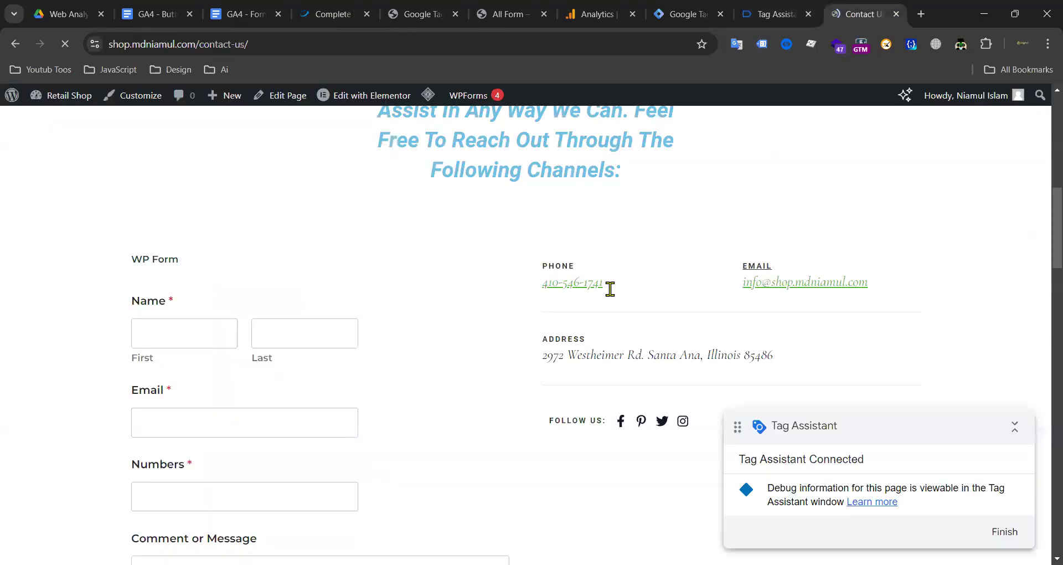
pyautogui.click(579, 289)
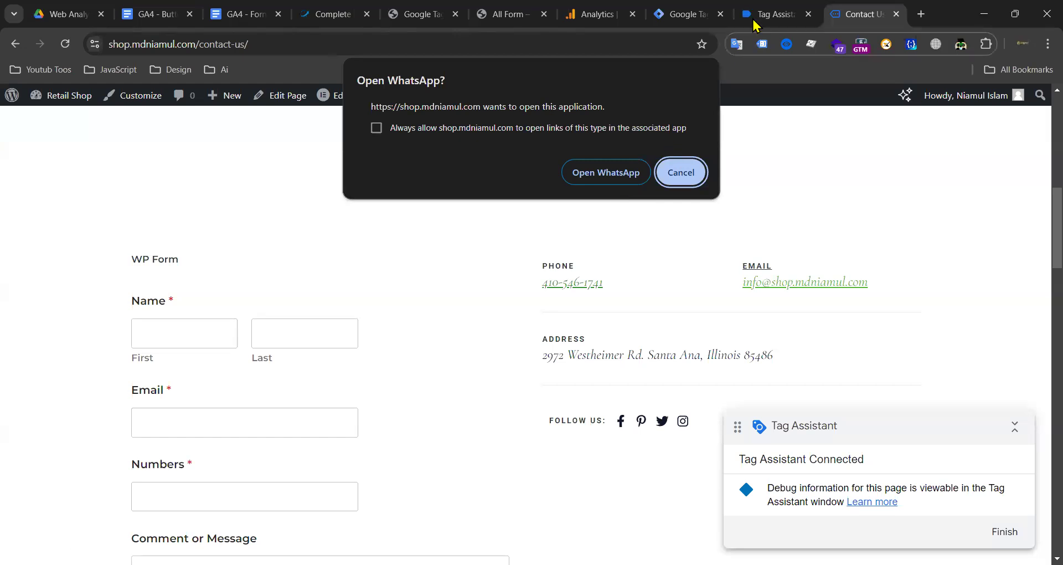
pyautogui.click(775, 14)
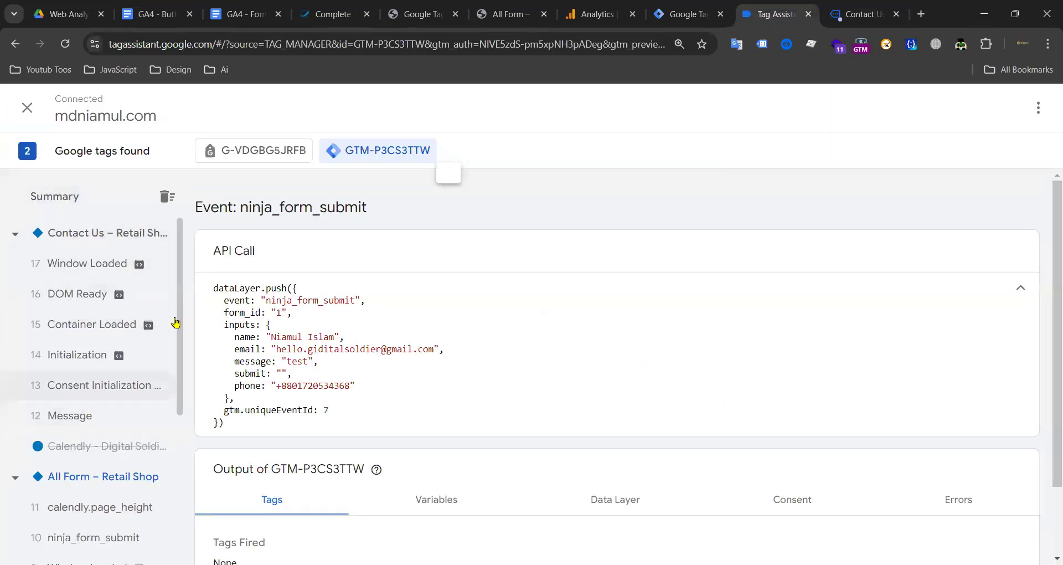
# Step: In Google Tag Manager, create and save a Click - All Elements trigger that fires on all clicks
pyautogui.click(679, 8)
pyautogui.click(775, 11)
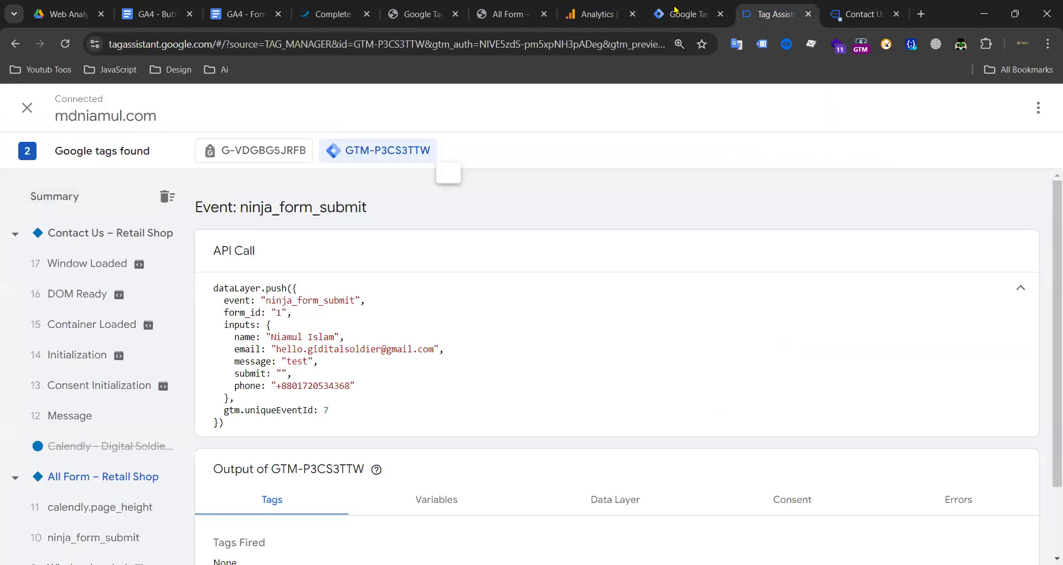
pyautogui.click(681, 11)
pyautogui.click(55, 306)
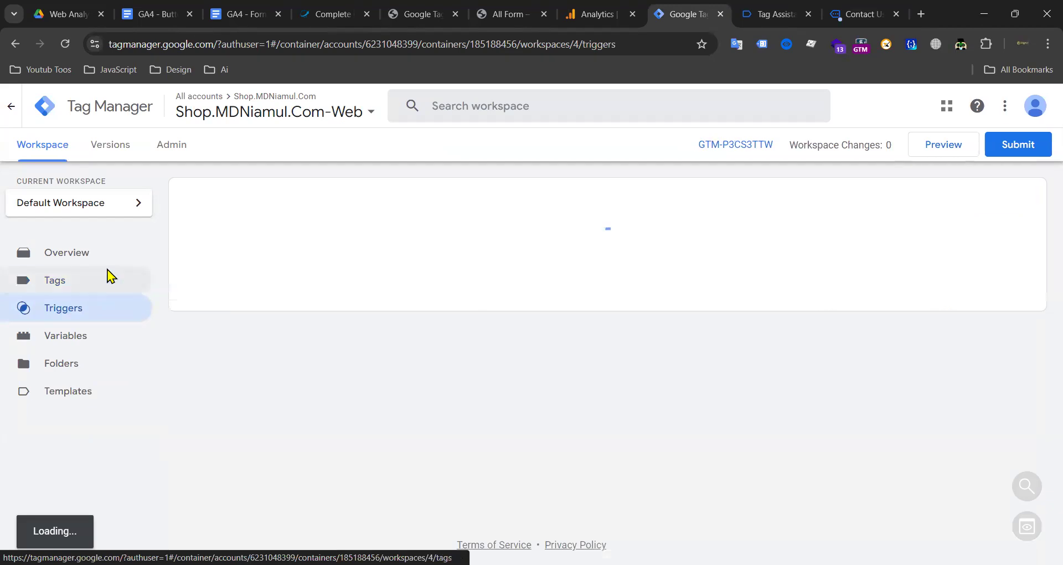
pyautogui.scroll(-3, 543, 296)
pyautogui.scroll(3, 543, 296)
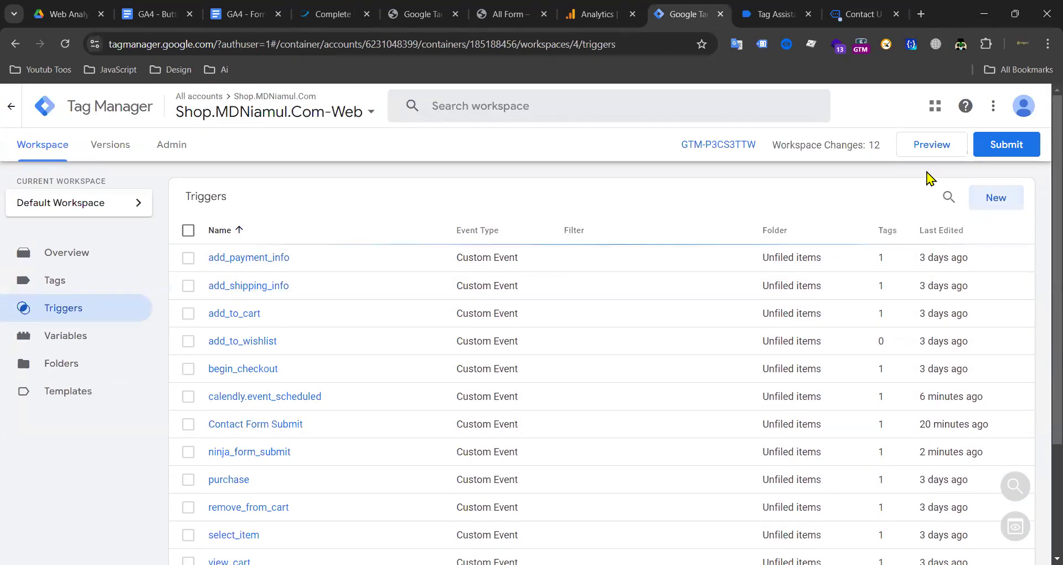
pyautogui.click(1007, 197)
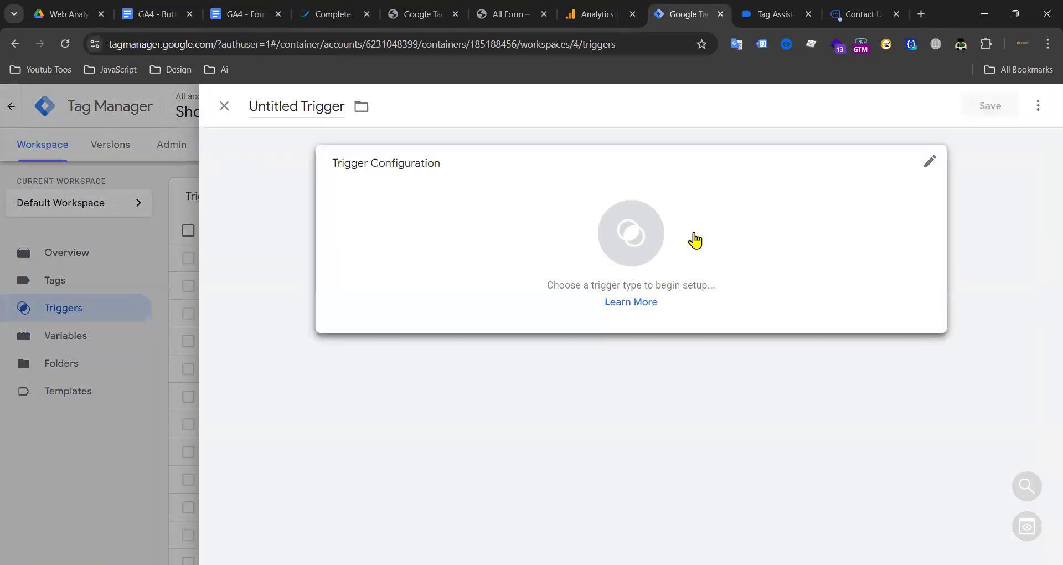
pyautogui.click(694, 238)
pyautogui.click(730, 426)
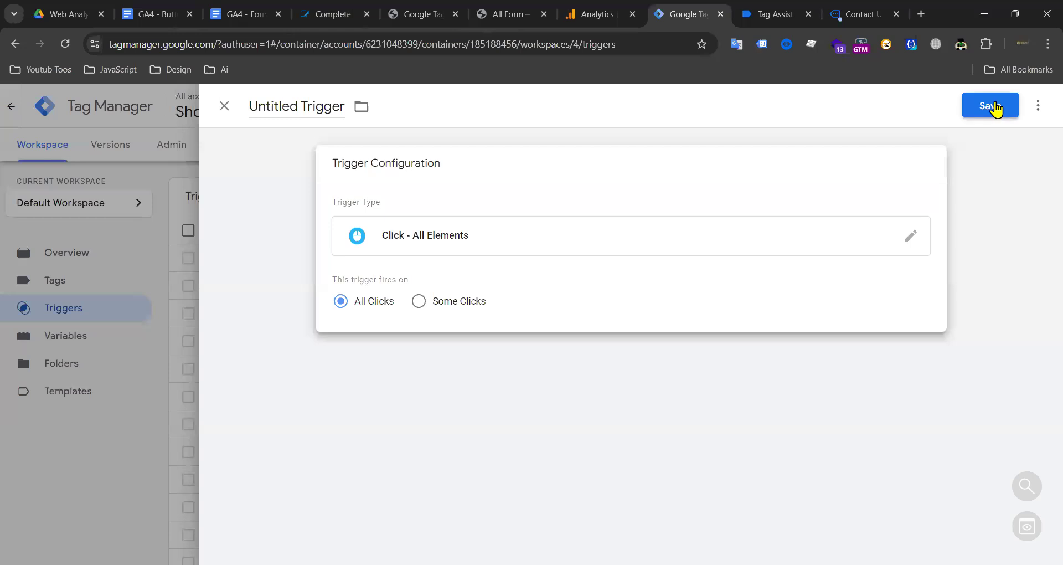
pyautogui.click(990, 106)
pyautogui.click(649, 311)
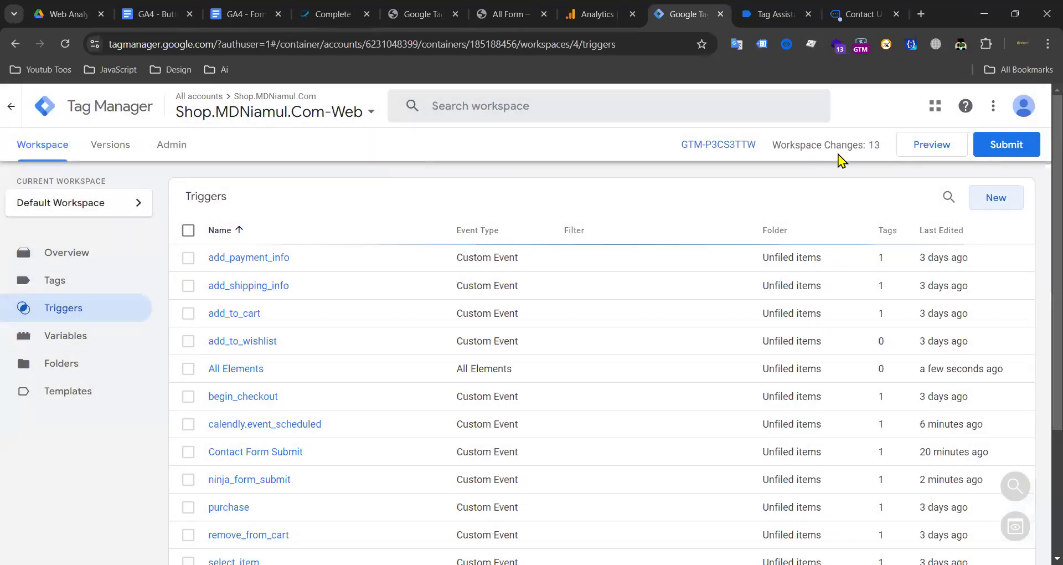
# Step: Start a new preview of the container and review the Method section of the GA4 Button Click Tracking document
pyautogui.click(917, 145)
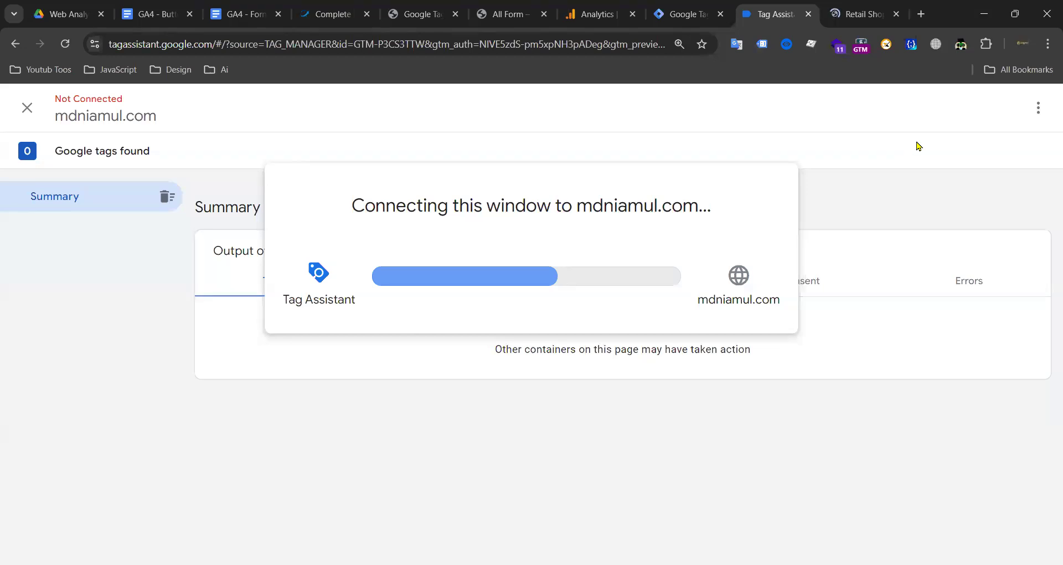
pyautogui.click(161, 14)
pyautogui.scroll(-3, 536, 363)
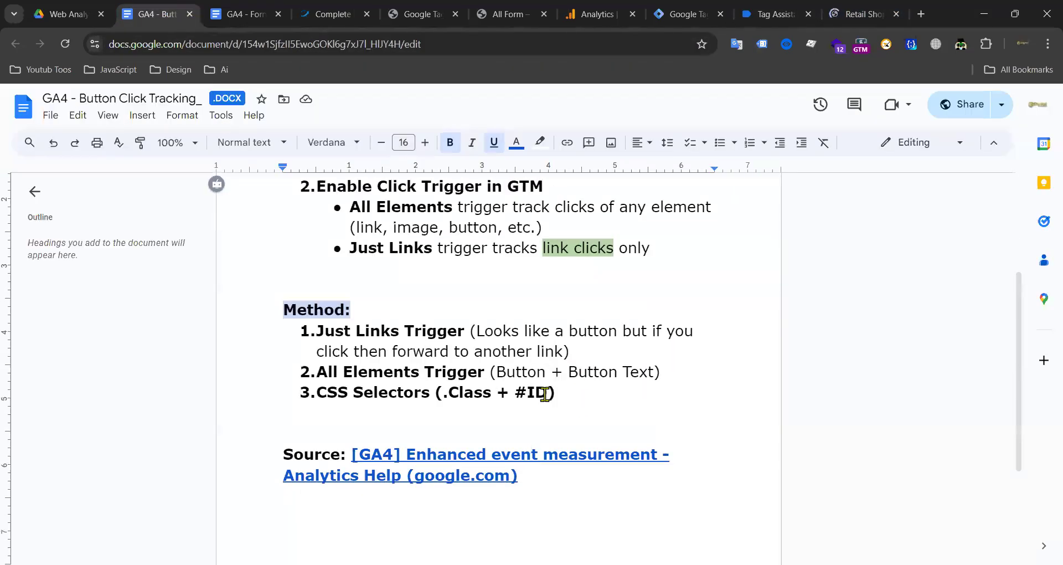
pyautogui.scroll(-3, 548, 390)
pyautogui.scroll(3, 564, 390)
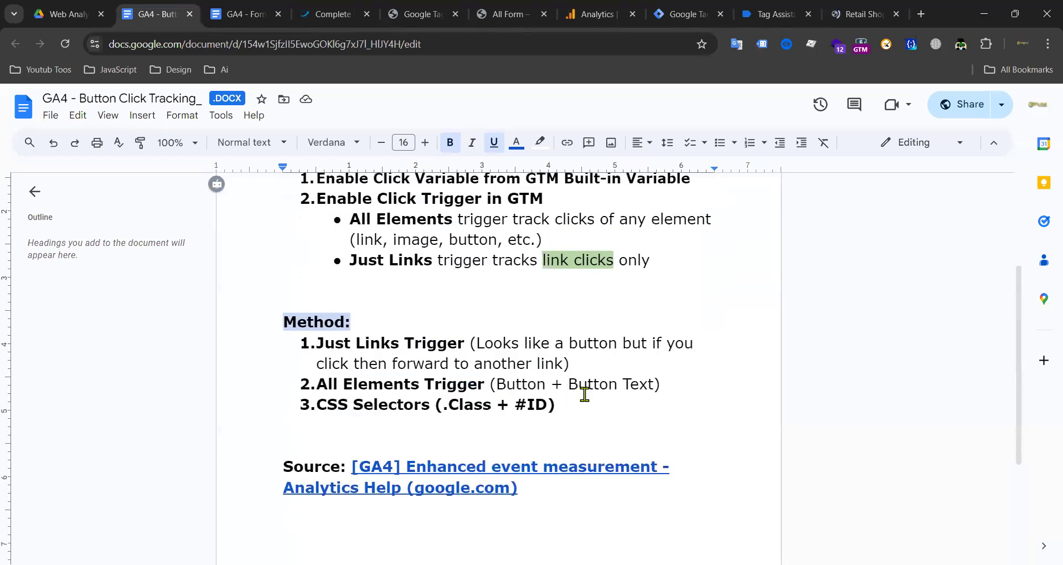
# Step: Open the shop's Contact Us page in the preview session and accept the Tag Assistant connection
pyautogui.click(850, 24)
pyautogui.click(681, 172)
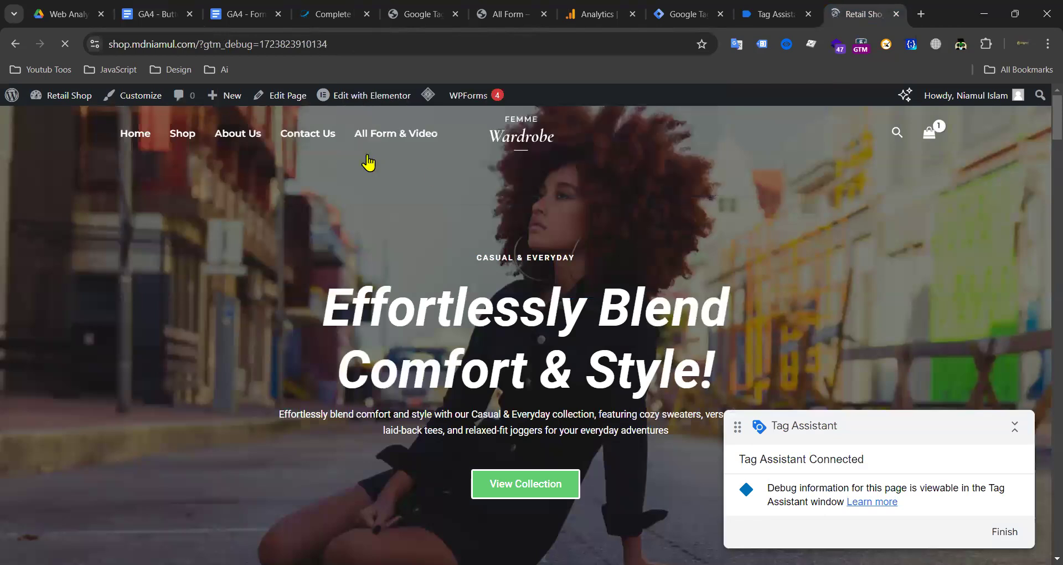
pyautogui.click(311, 134)
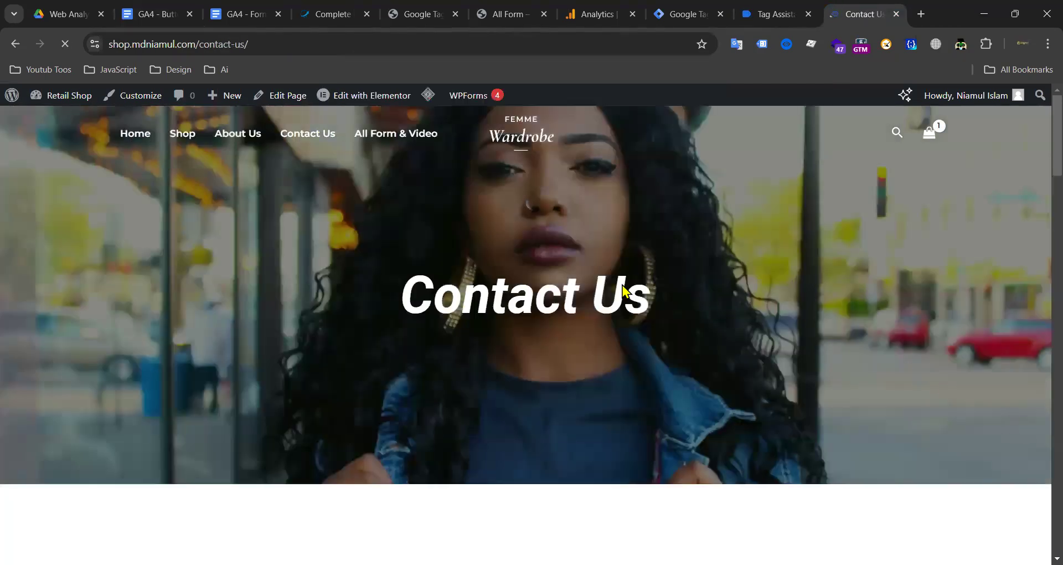
pyautogui.scroll(-8, 495, 282)
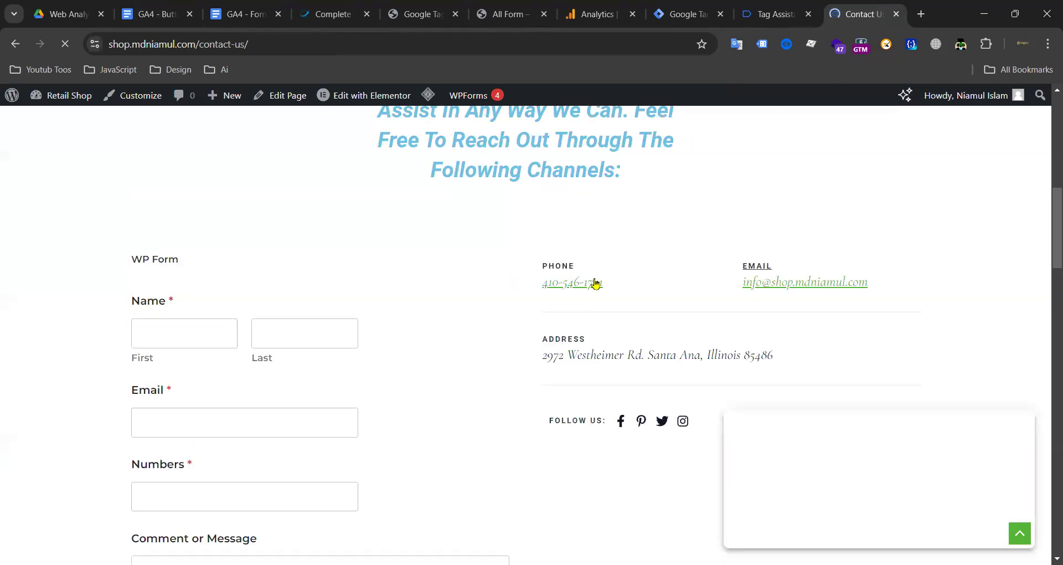
pyautogui.click(775, 14)
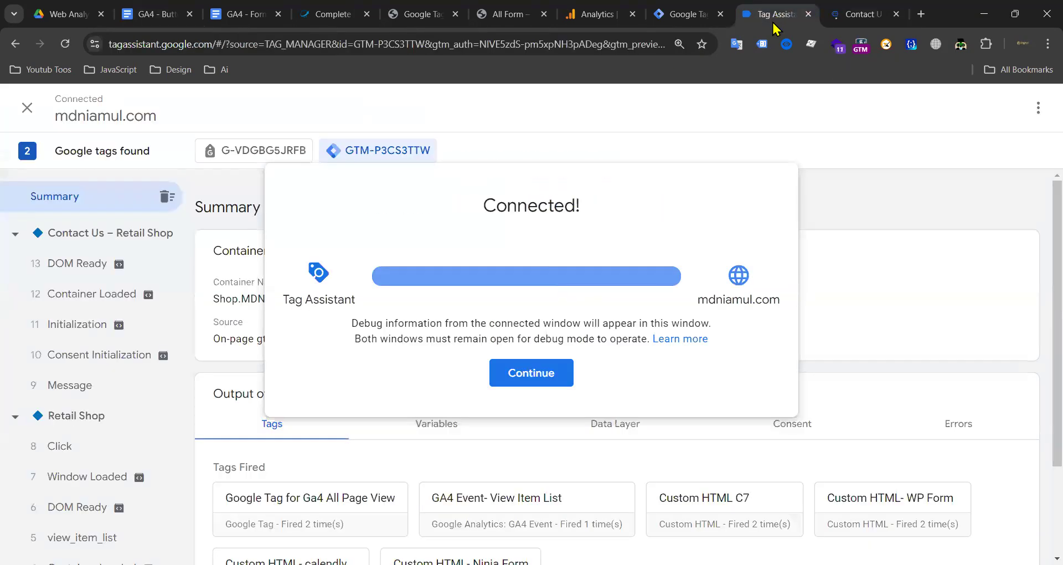
pyautogui.click(526, 372)
# Step: Follow the phone number link on the shop's Contact Us page
pyautogui.click(856, 14)
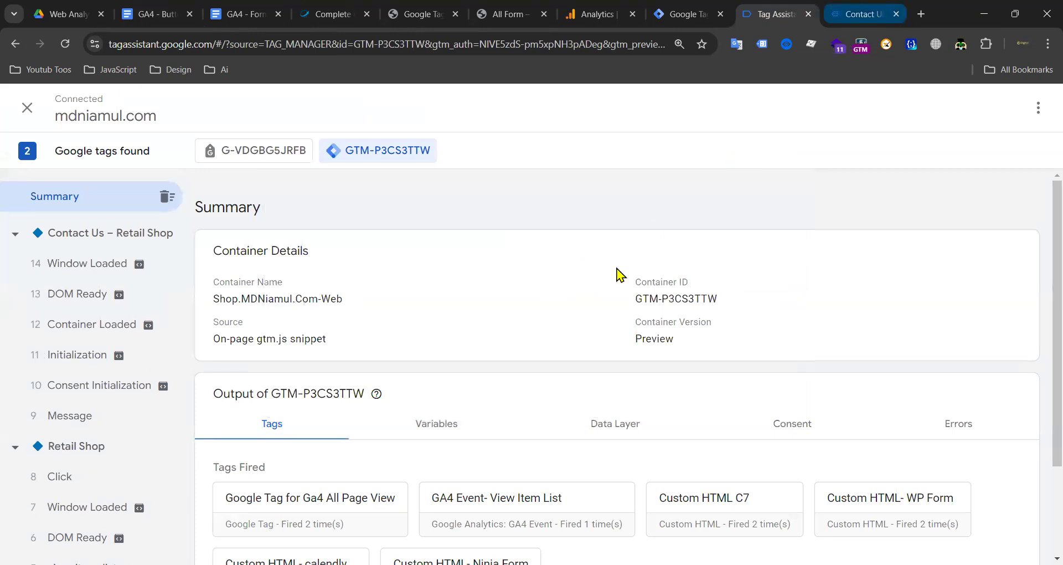
pyautogui.scroll(-3, 554, 321)
pyautogui.scroll(7, 515, 304)
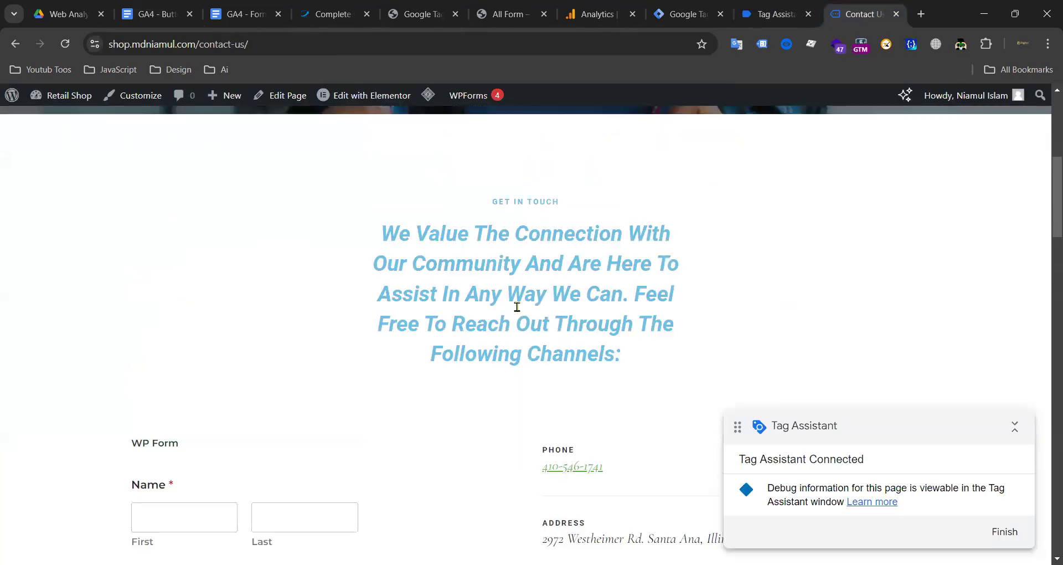
pyautogui.scroll(-3, 580, 306)
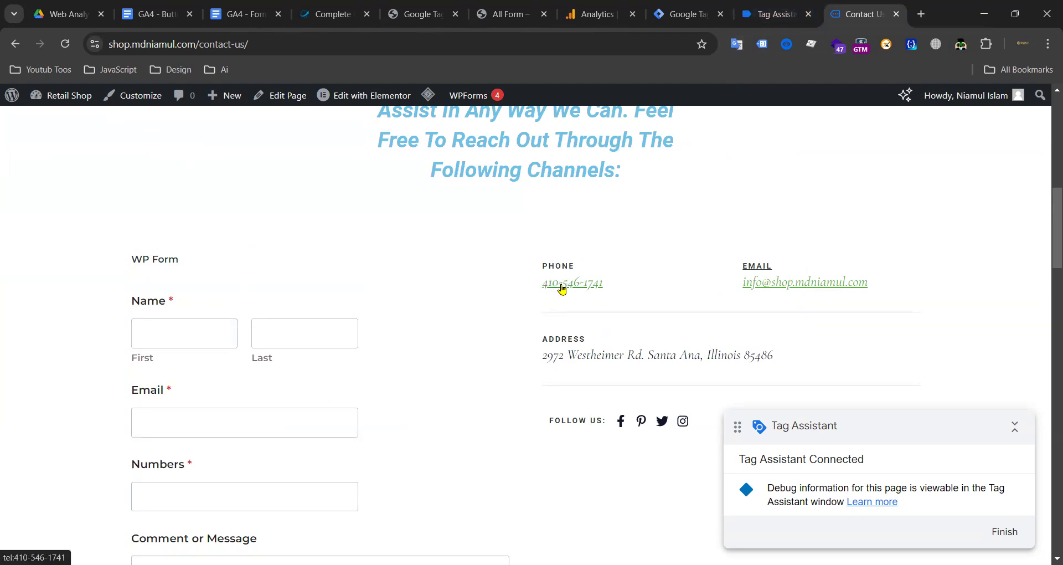
pyautogui.click(562, 288)
# Step: Examine the variables of the latest Click event in Tag Assistant and highlight the tel: prefix of its Click URL
pyautogui.click(752, 13)
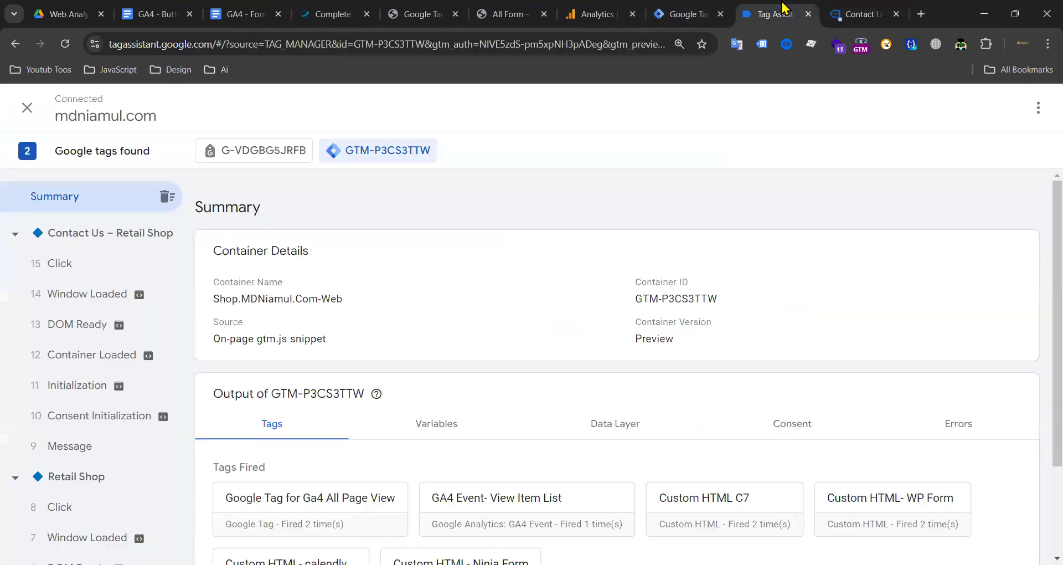
pyautogui.click(77, 272)
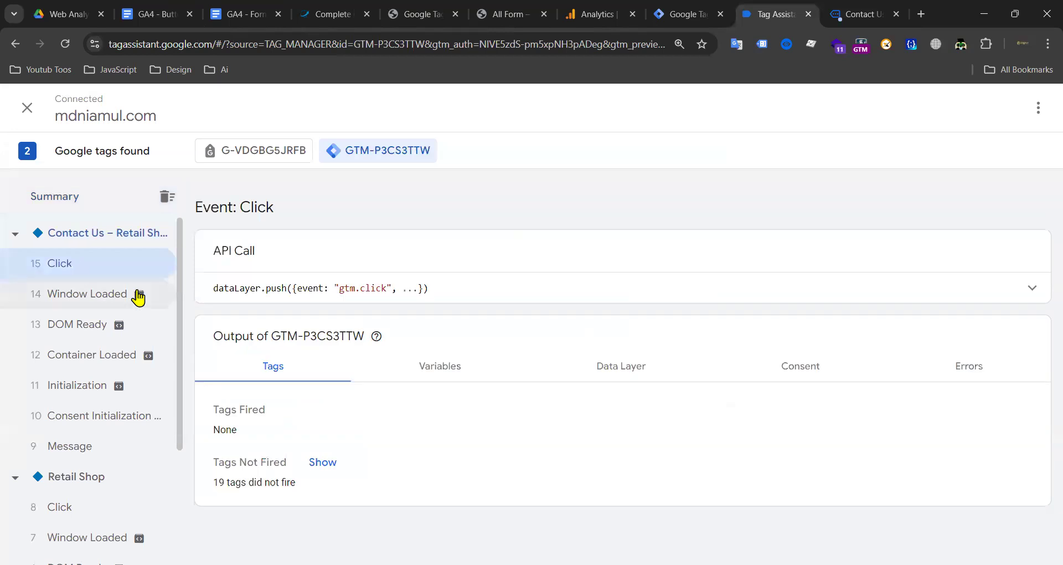
pyautogui.click(472, 371)
pyautogui.scroll(-3, 485, 361)
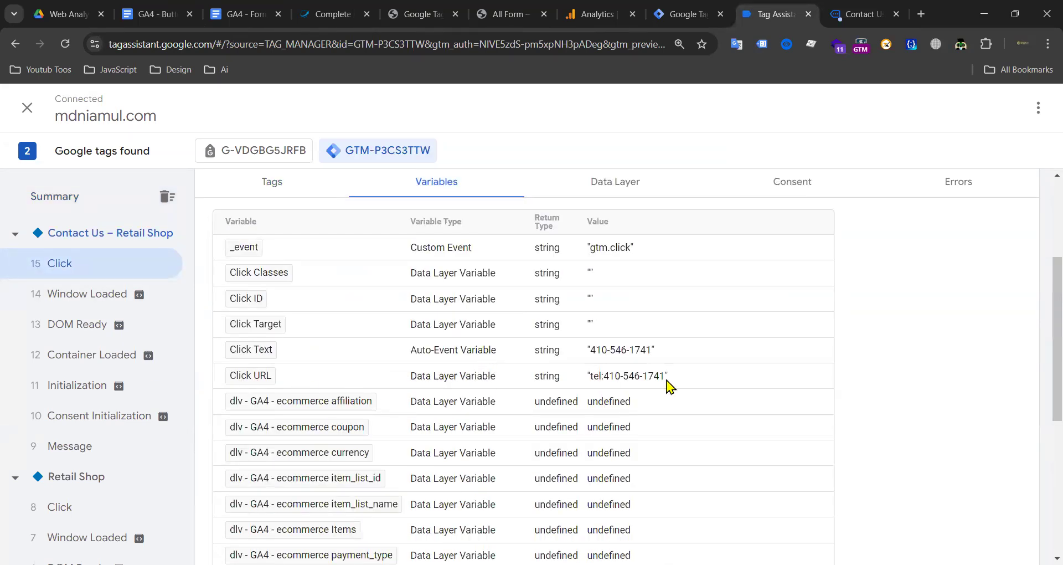
pyautogui.moveTo(590, 377); pyautogui.dragTo(608, 378)
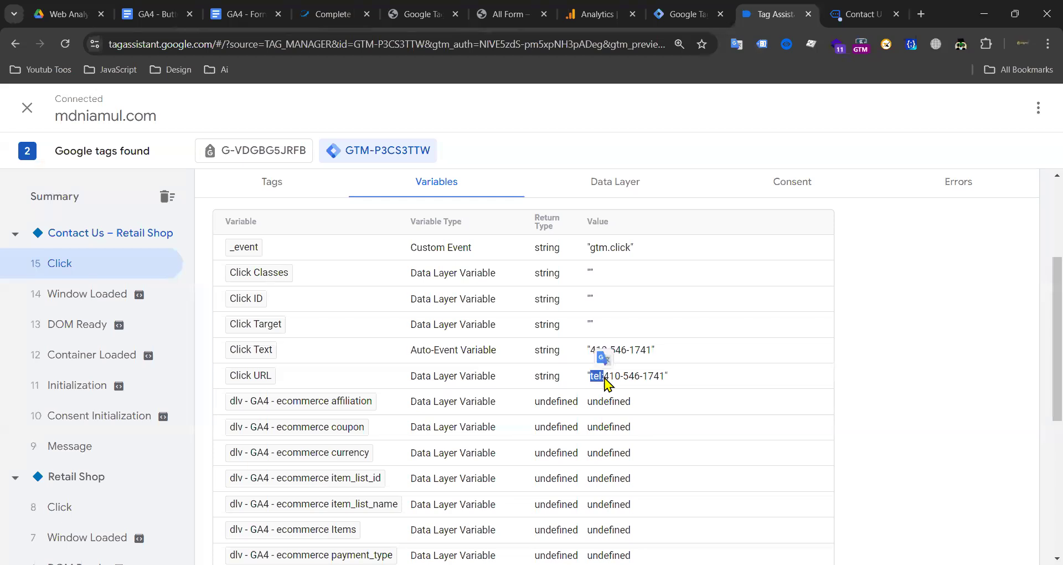
# Step: In Google Tag Manager, start another new trigger and set its type to Click - All Elements
pyautogui.click(677, 15)
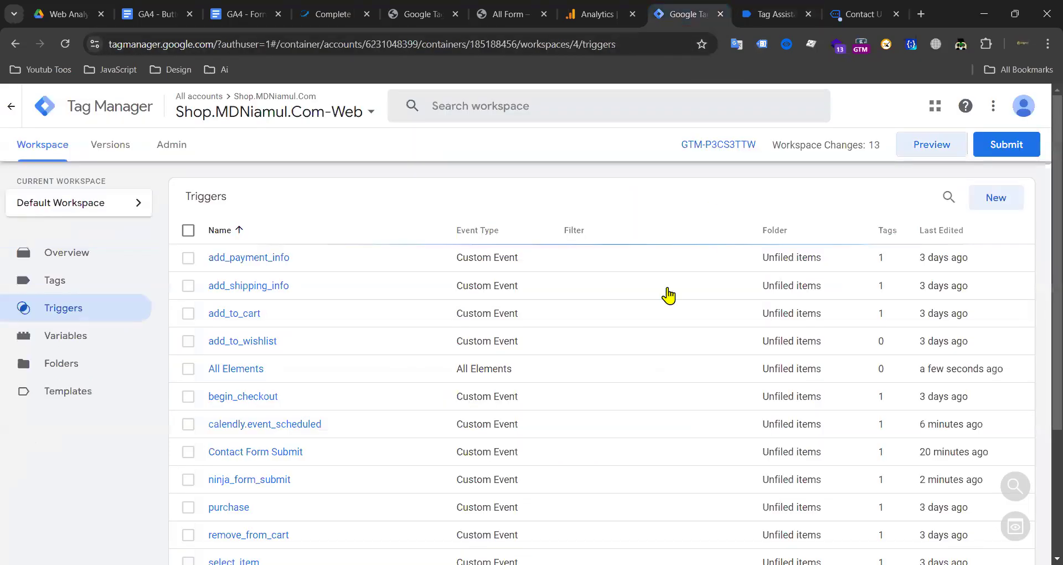
pyautogui.click(975, 200)
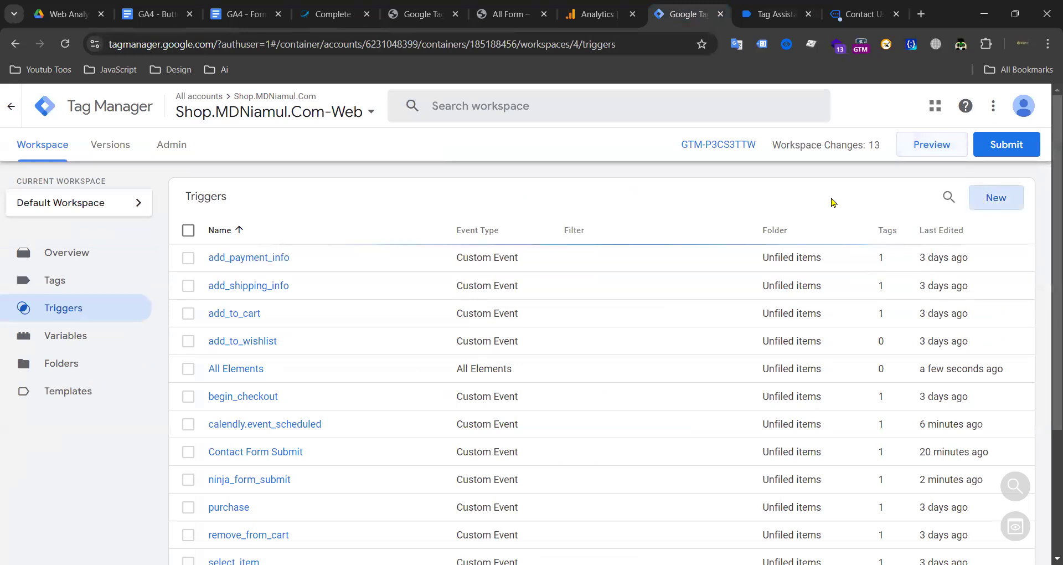
pyautogui.click(577, 209)
pyautogui.scroll(-3, 753, 294)
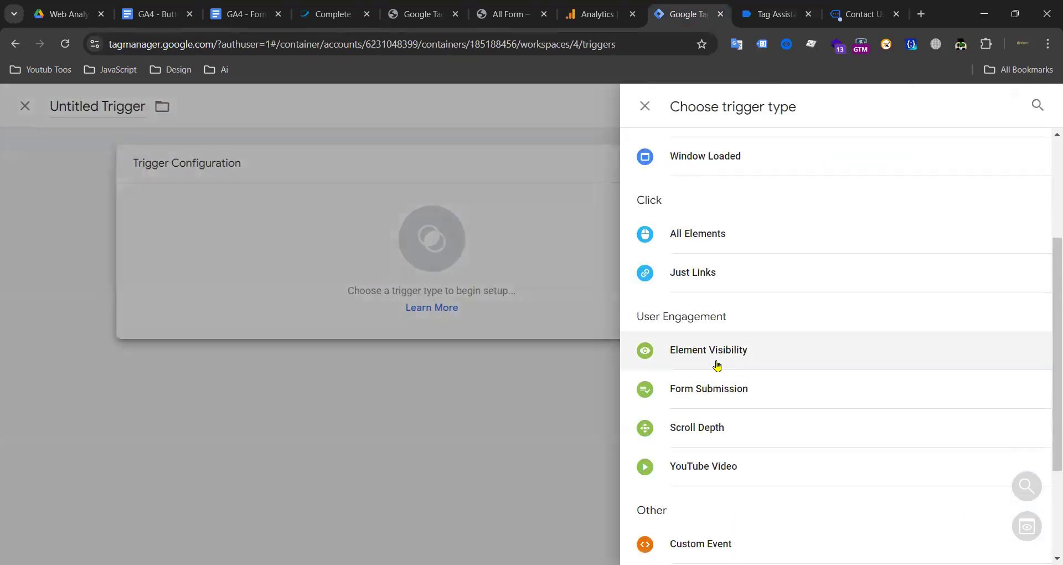
pyautogui.click(714, 235)
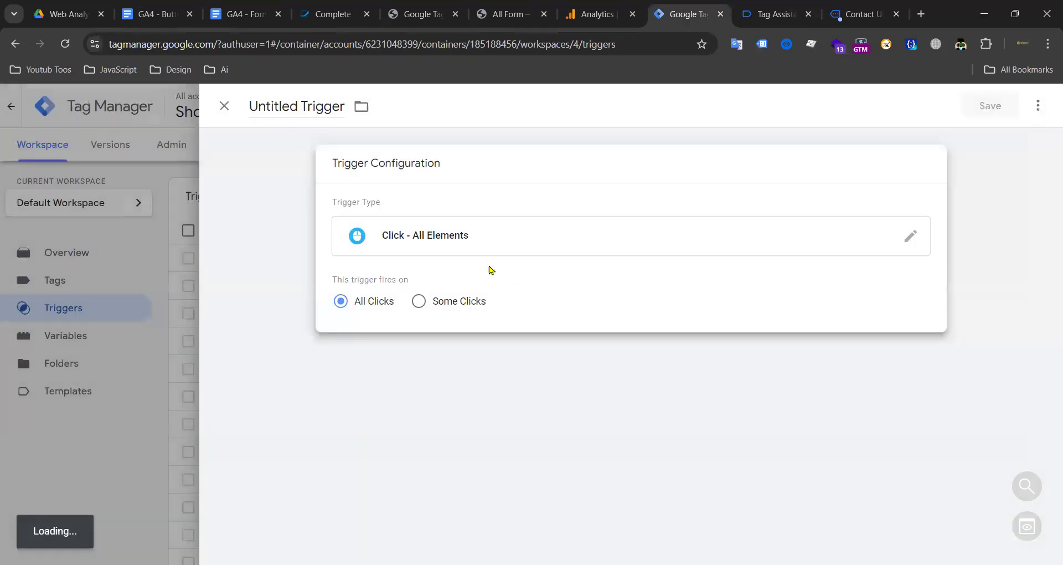
# Step: Limit the trigger to some clicks, with the condition Click URL contains tel:
pyautogui.click(463, 303)
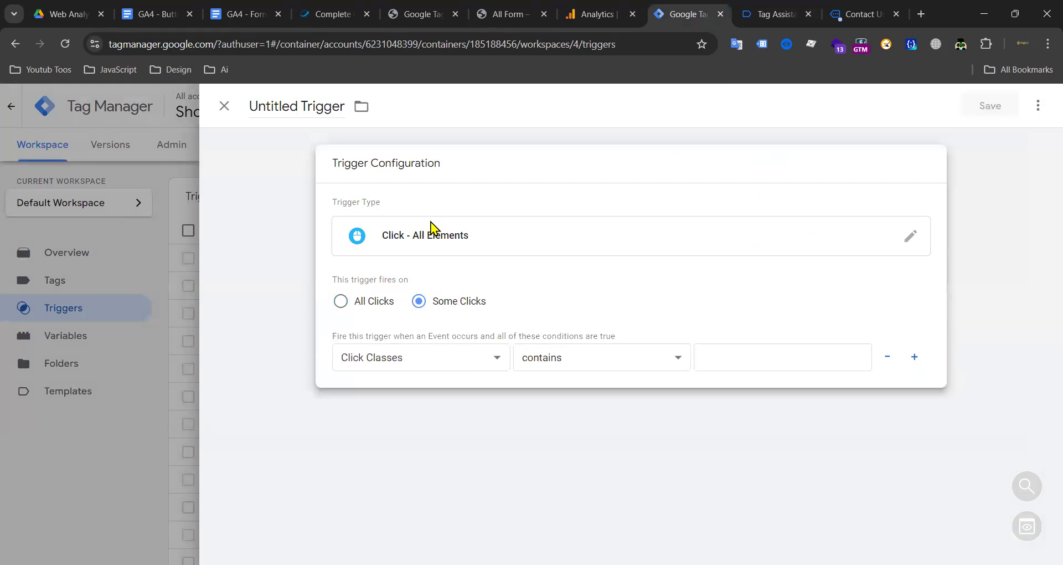
pyautogui.click(429, 357)
pyautogui.click(791, 11)
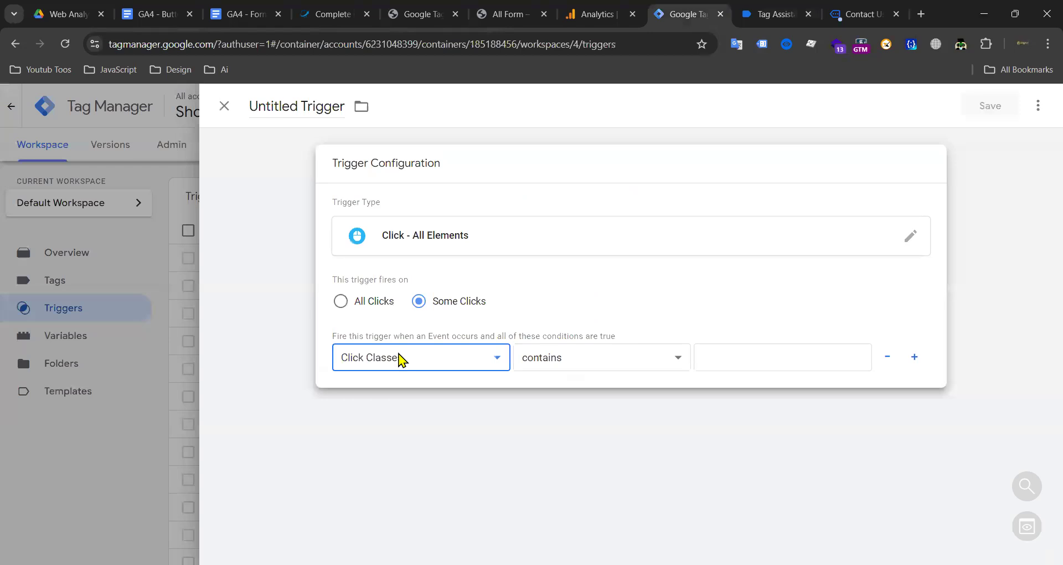
pyautogui.click(401, 360)
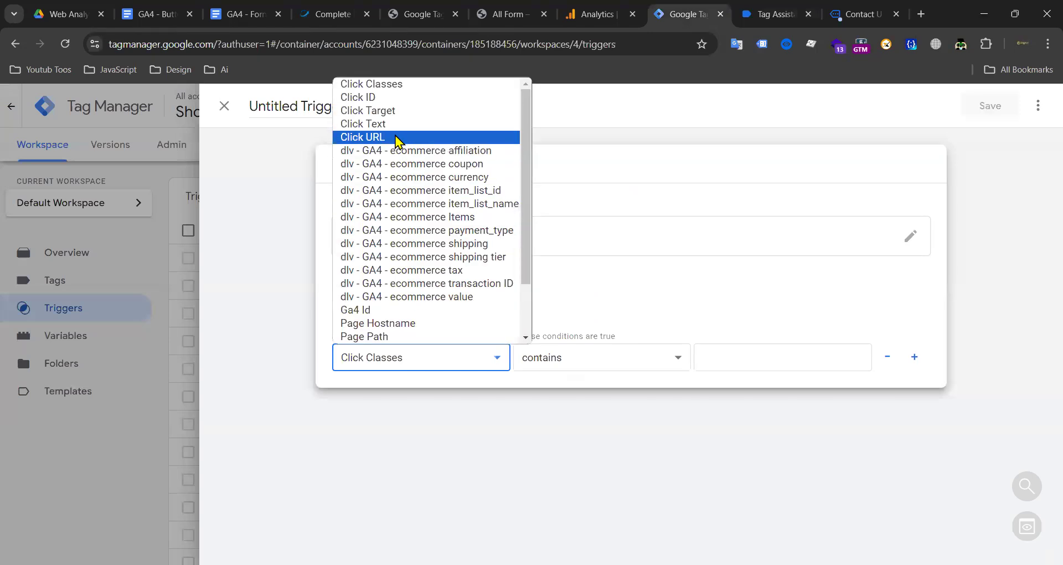
pyautogui.press('Return')
pyautogui.click(748, 370)
pyautogui.write('tel:')
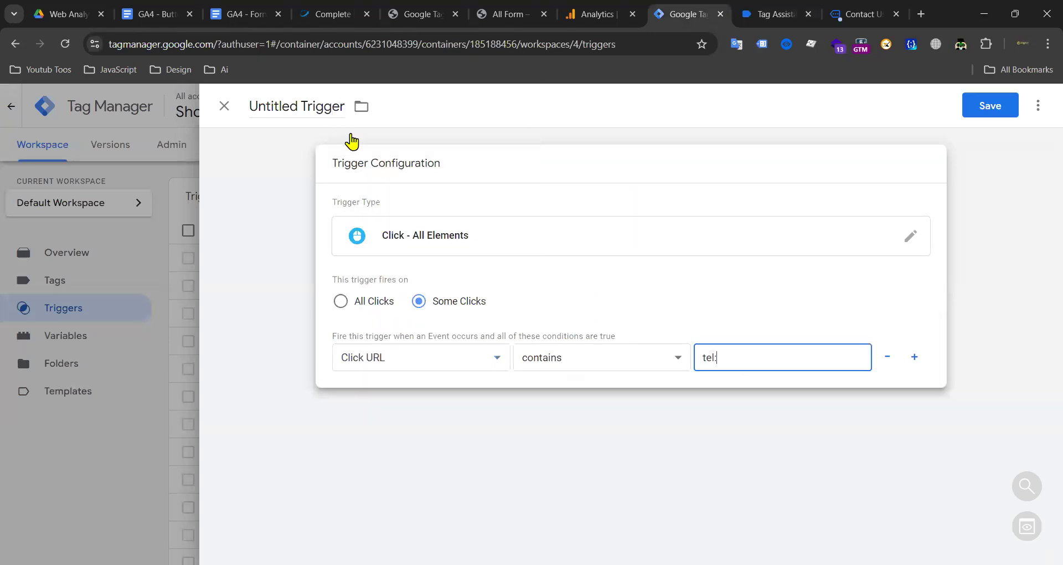
# Step: Name the trigger Call Click and save it
pyautogui.click(274, 104)
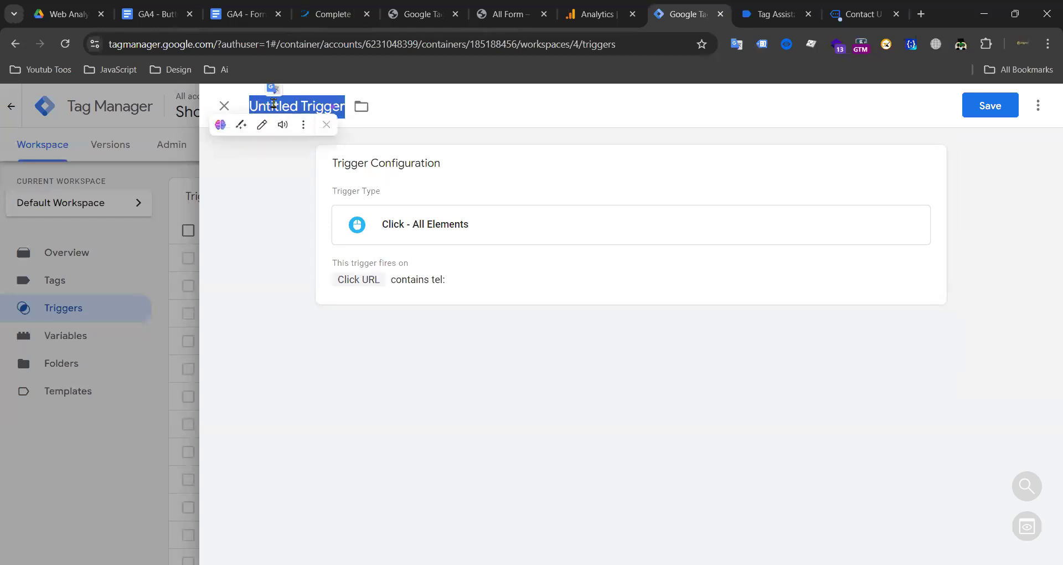
pyautogui.write('Call Click')
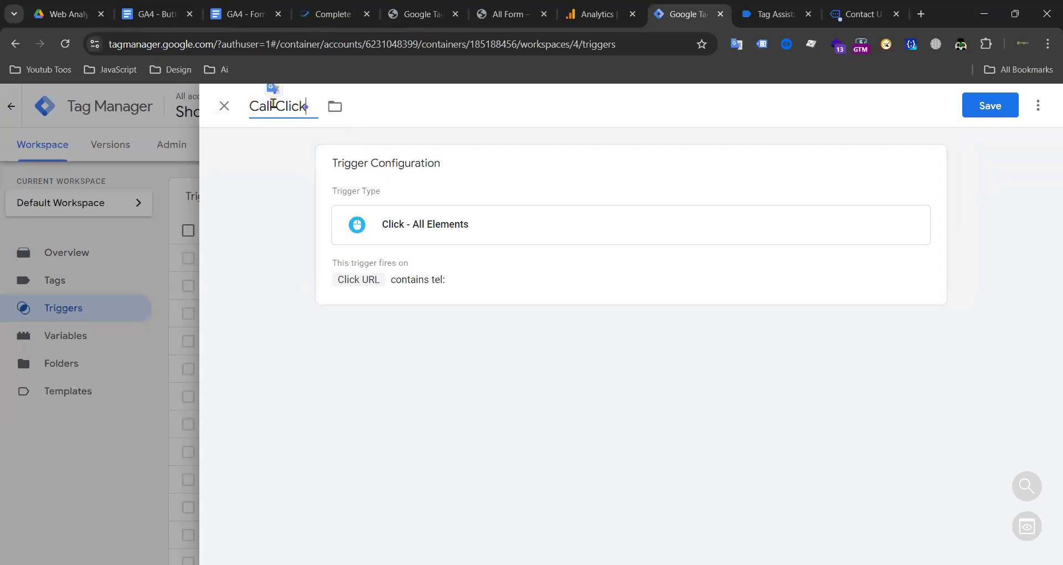
pyautogui.click(990, 105)
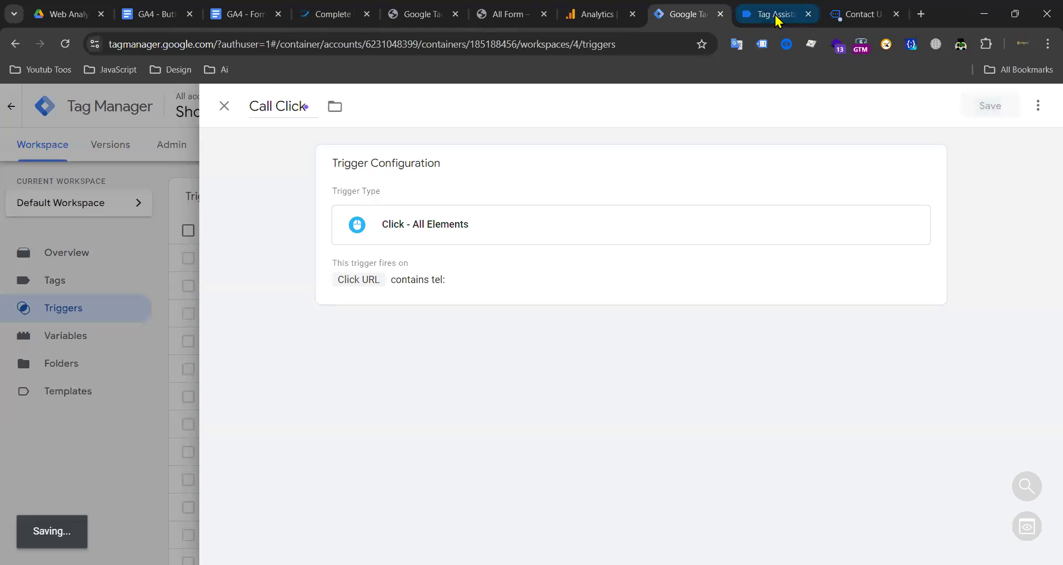
# Step: Decline opening WhatsApp on the shop's Contact Us page and follow the email address link
pyautogui.click(775, 14)
pyautogui.click(846, 16)
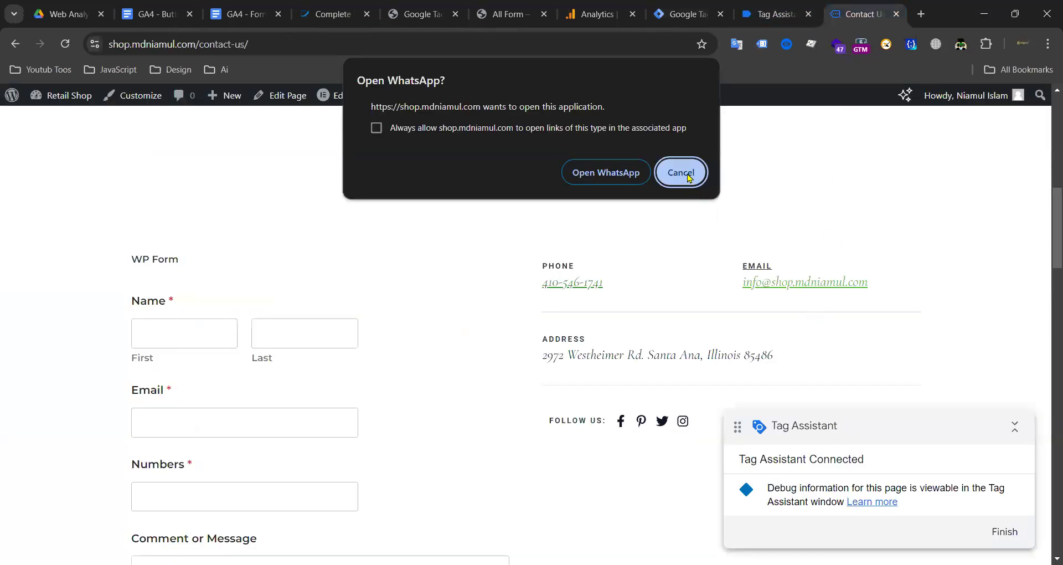
pyautogui.click(682, 173)
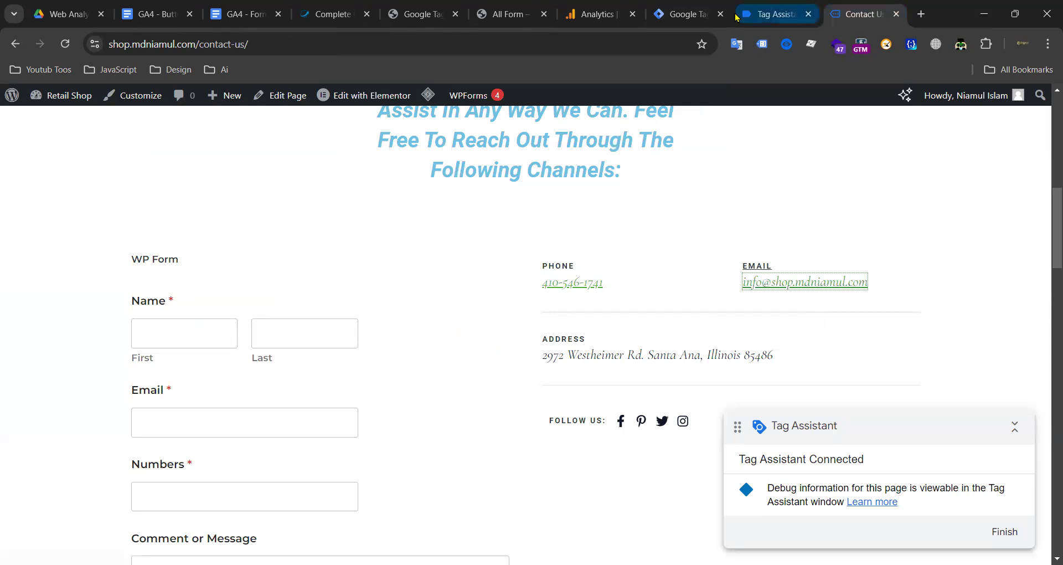
# Step: Copy the mailto: prefix from the latest Click event's Click URL in Tag Assistant and return to Google Tag Manager
pyautogui.click(775, 14)
pyautogui.click(65, 273)
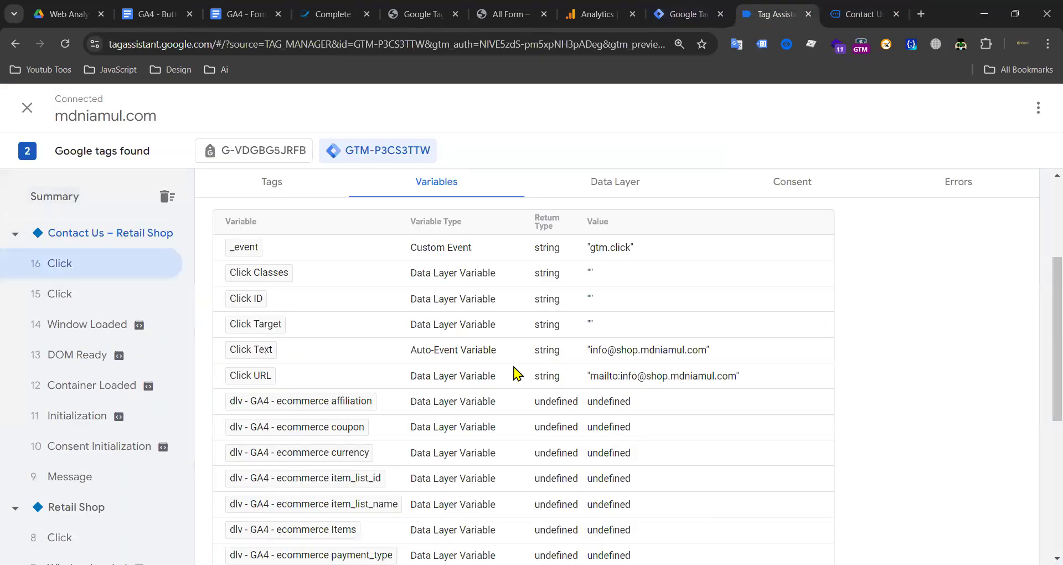
pyautogui.moveTo(622, 376); pyautogui.dragTo(591, 377)
pyautogui.hotkey('ctrl', 'c')
pyautogui.click(685, 14)
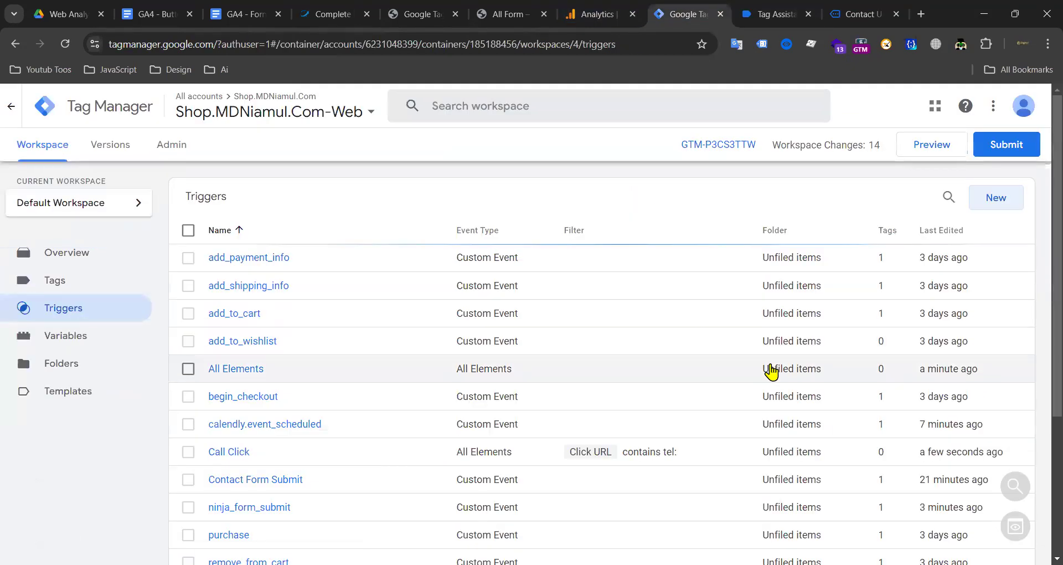
# Step: Start a new trigger of type Custom Event with the event name mailto:
pyautogui.click(1005, 198)
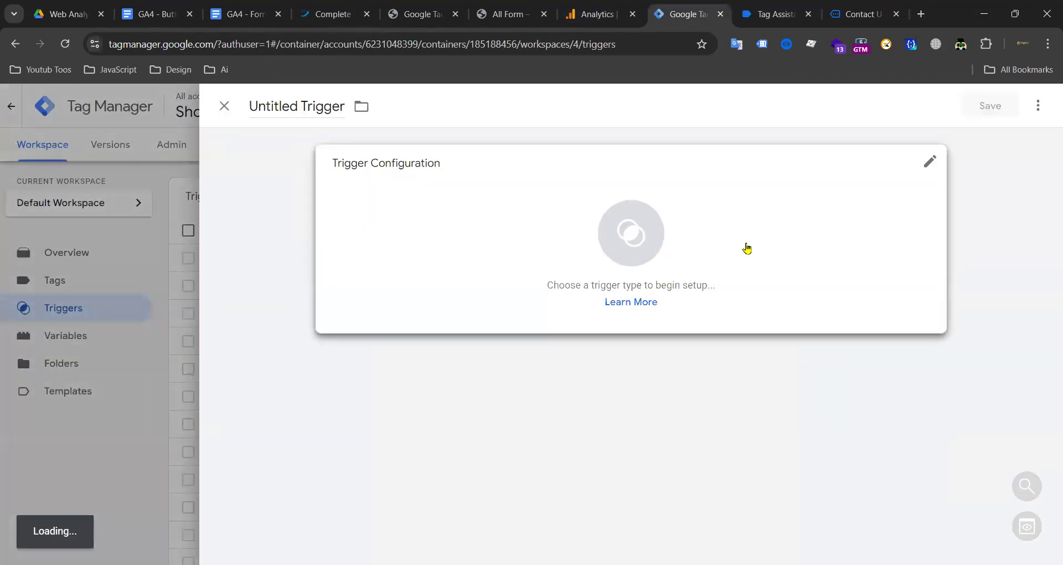
pyautogui.click(743, 247)
pyautogui.scroll(-5, 764, 288)
pyautogui.click(712, 390)
pyautogui.click(435, 301)
pyautogui.hotkey('ctrl', 'v')
# Step: Name the trigger Email CLick and save it
pyautogui.click(284, 106)
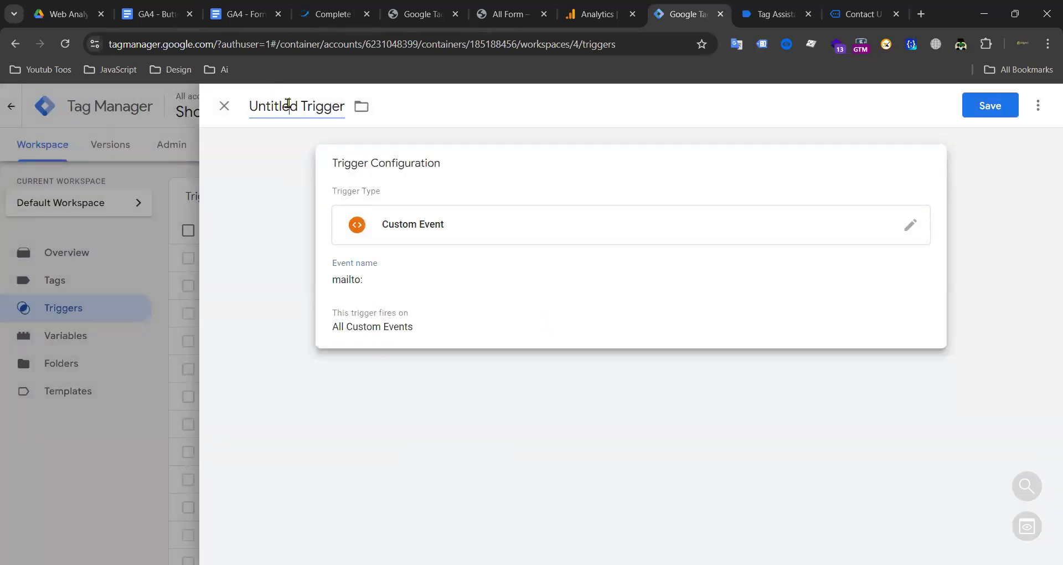
pyautogui.write('Email CLick')
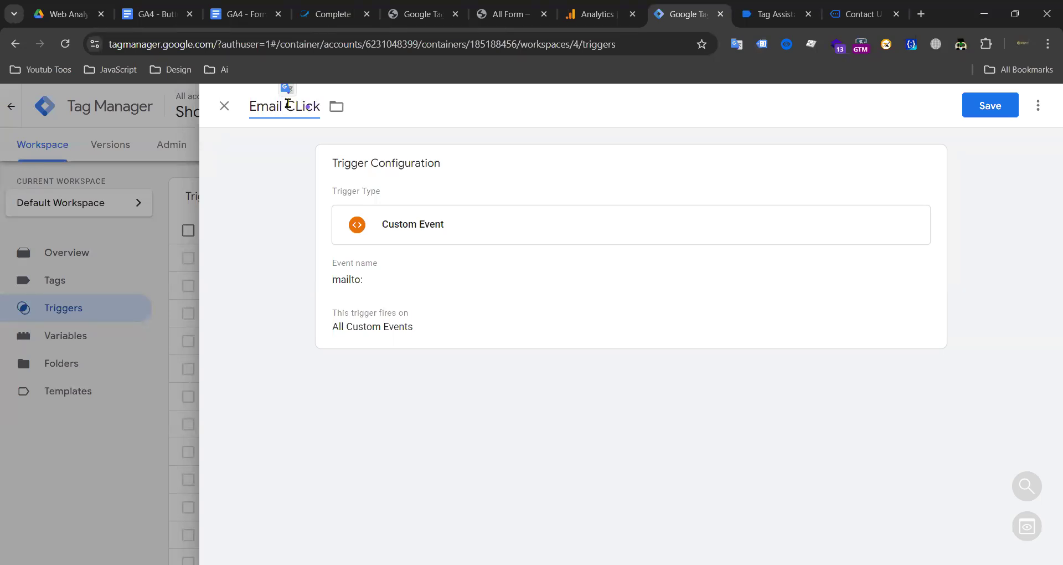
pyautogui.click(985, 109)
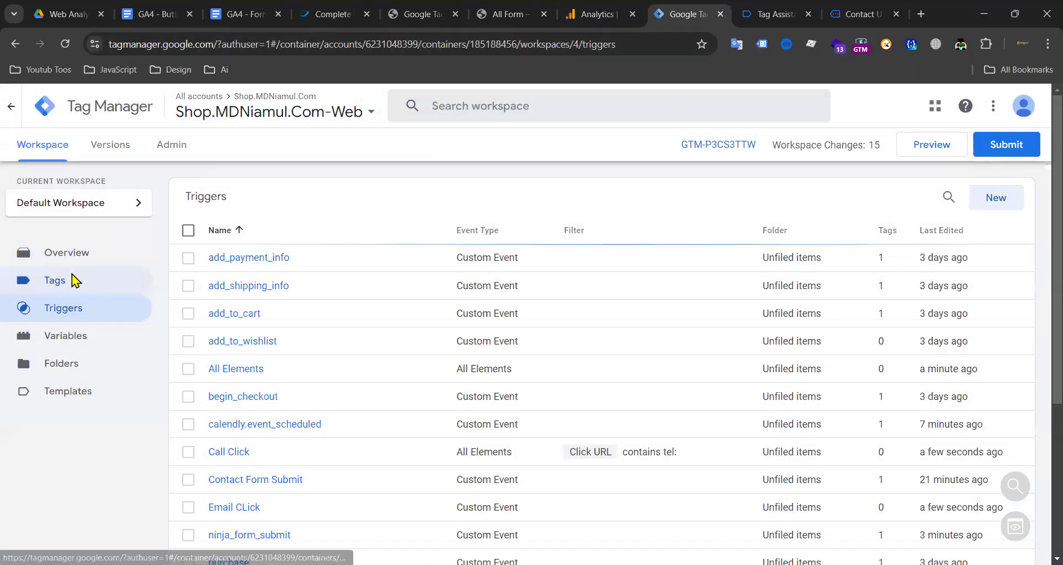
# Step: Start a new tag of type Google Analytics: GA4 Event
pyautogui.click(70, 280)
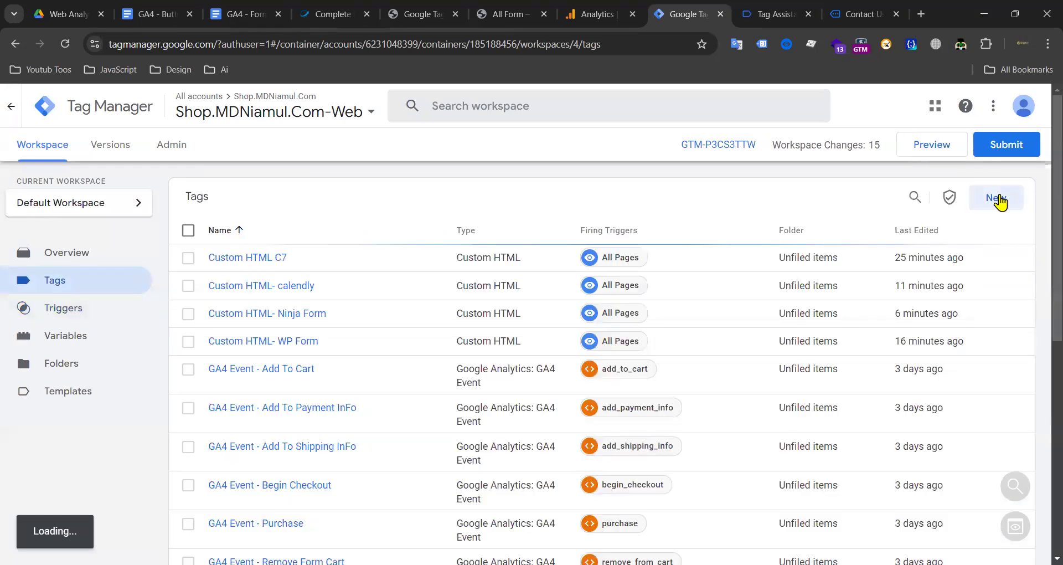
pyautogui.click(978, 198)
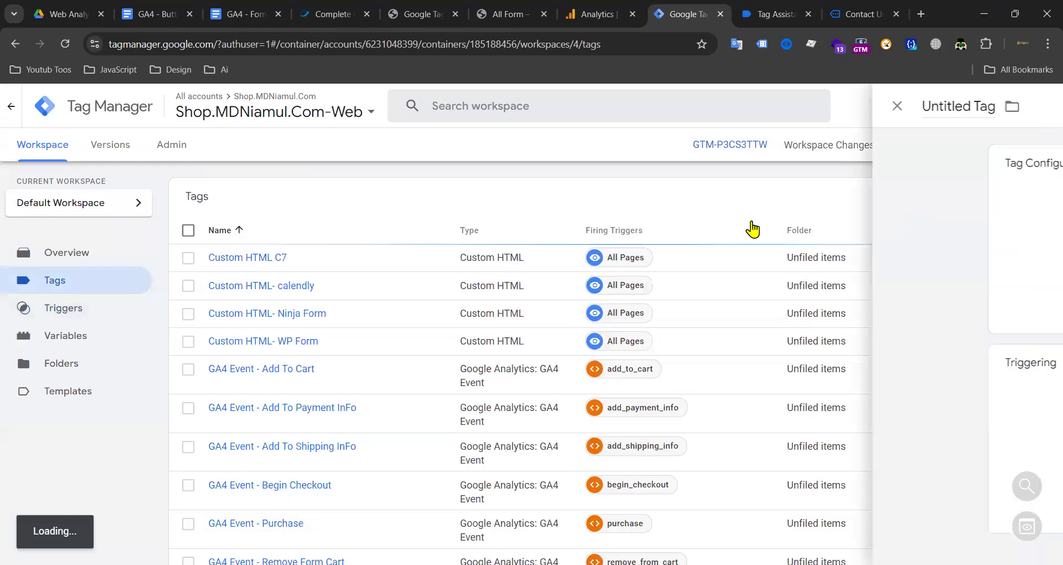
pyautogui.click(821, 250)
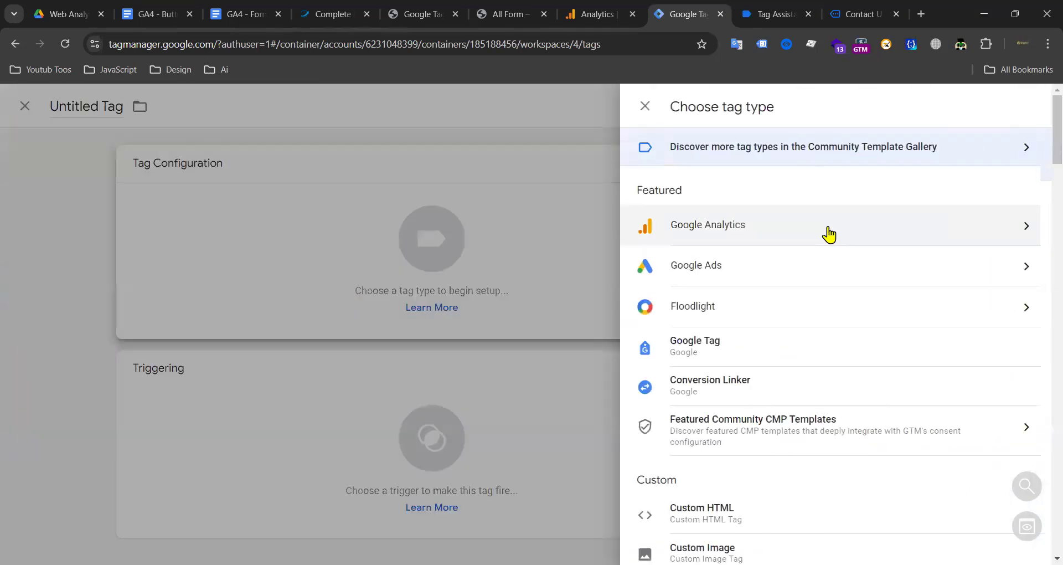
pyautogui.click(829, 233)
pyautogui.click(629, 251)
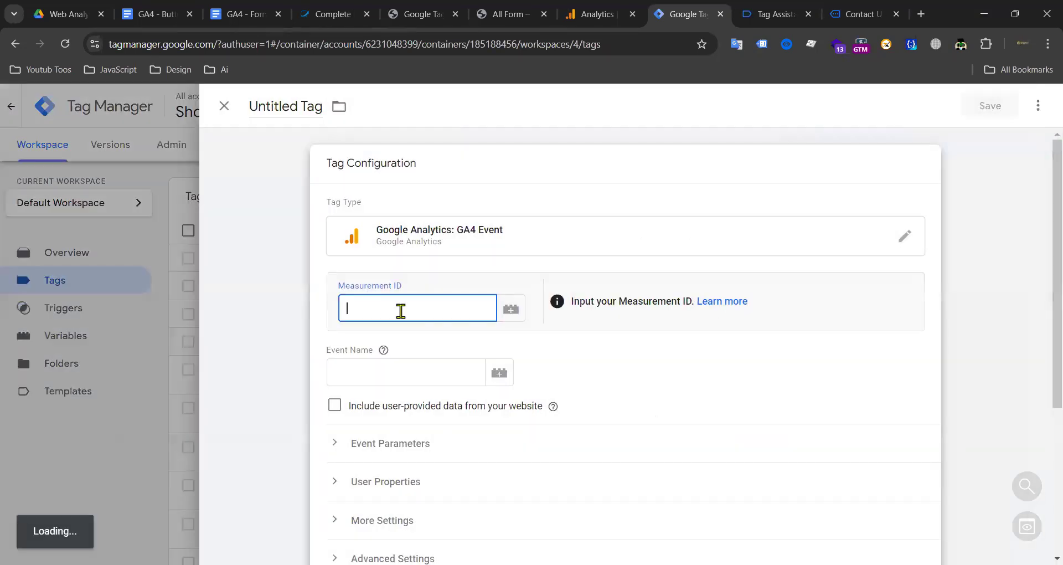
# Step: Set the tag's Measurement ID to the {{Ga4 Id}} variable
pyautogui.write('{{')
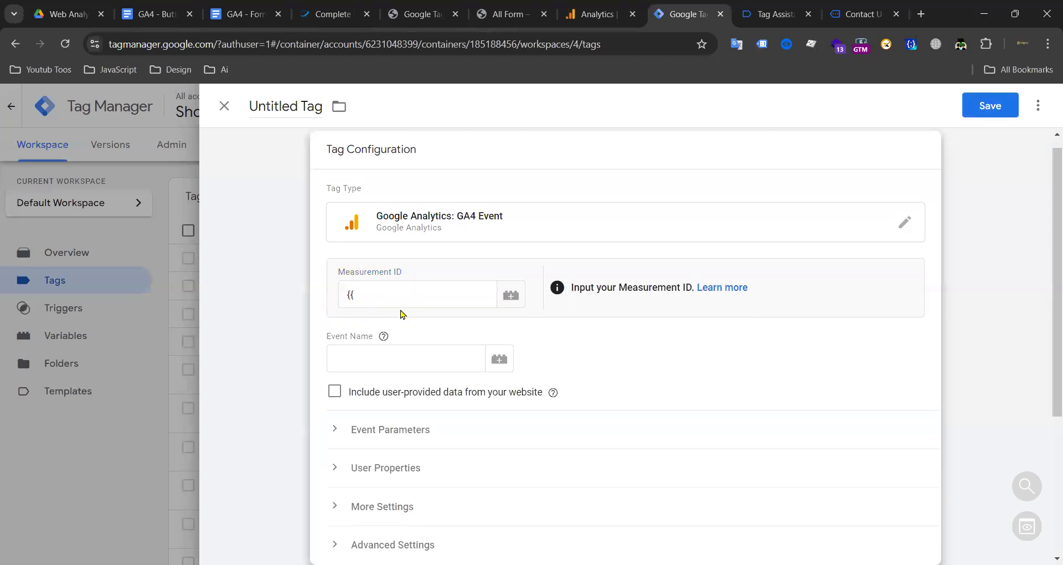
pyautogui.click(395, 299)
pyautogui.write('ga4 id')
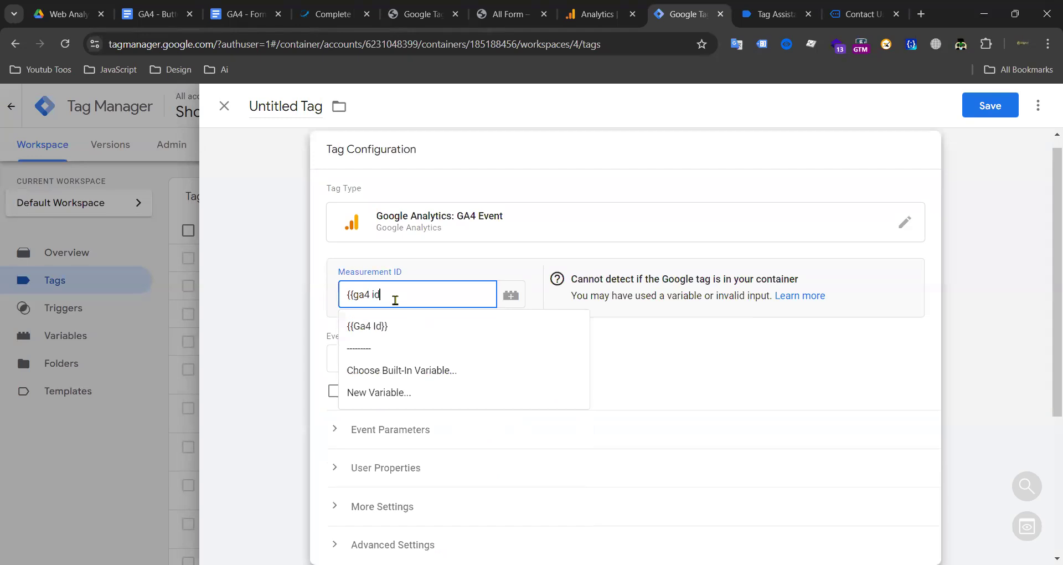
pyautogui.click(405, 327)
# Step: Set the tag's event name to call_click
pyautogui.click(376, 350)
pyautogui.write('click')
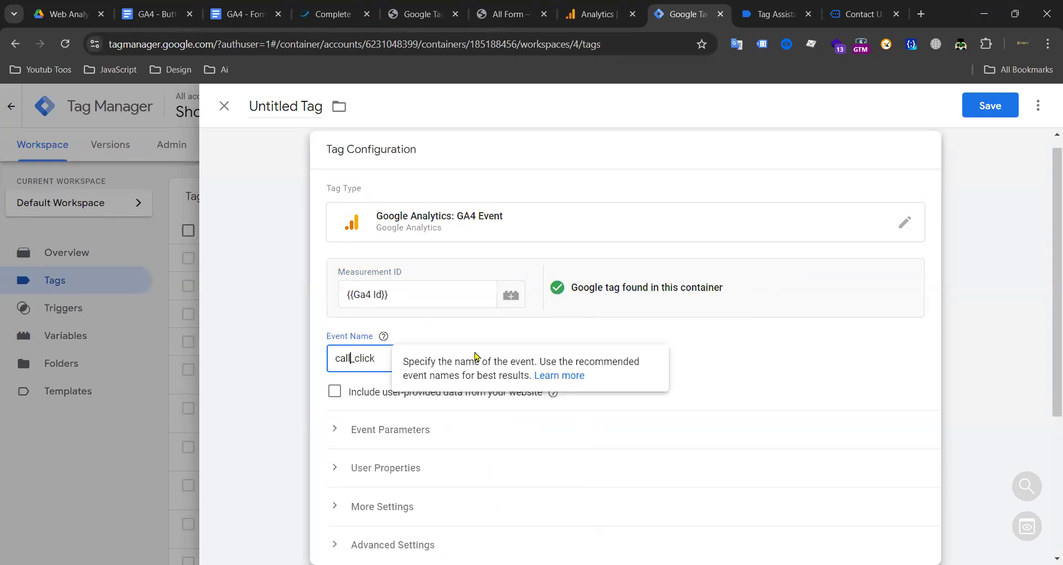
pyautogui.click(768, 338)
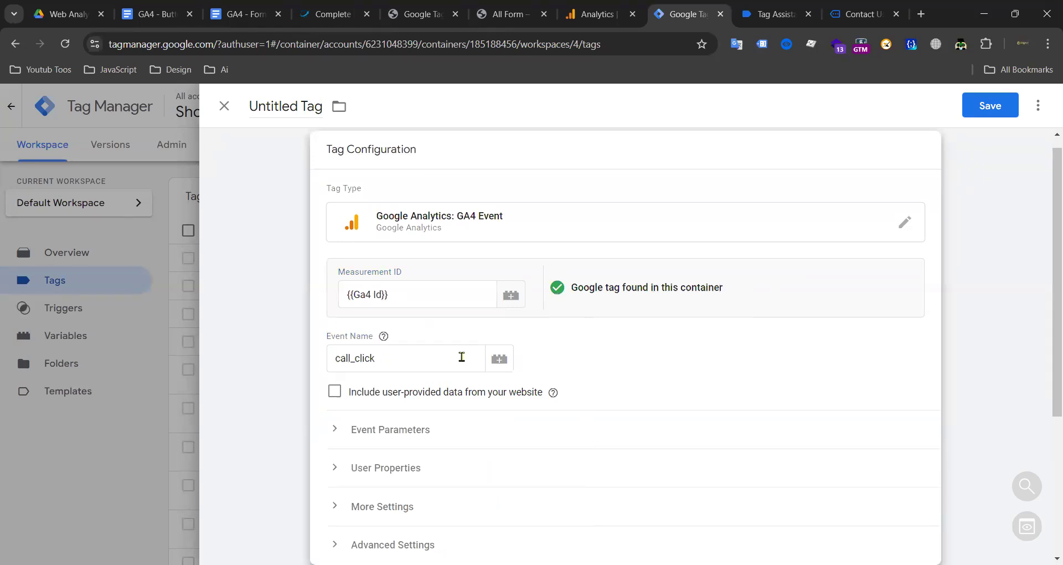
pyautogui.moveTo(361, 360); pyautogui.dragTo(338, 359)
pyautogui.click(420, 358)
pyautogui.click(699, 342)
pyautogui.scroll(-3, 535, 329)
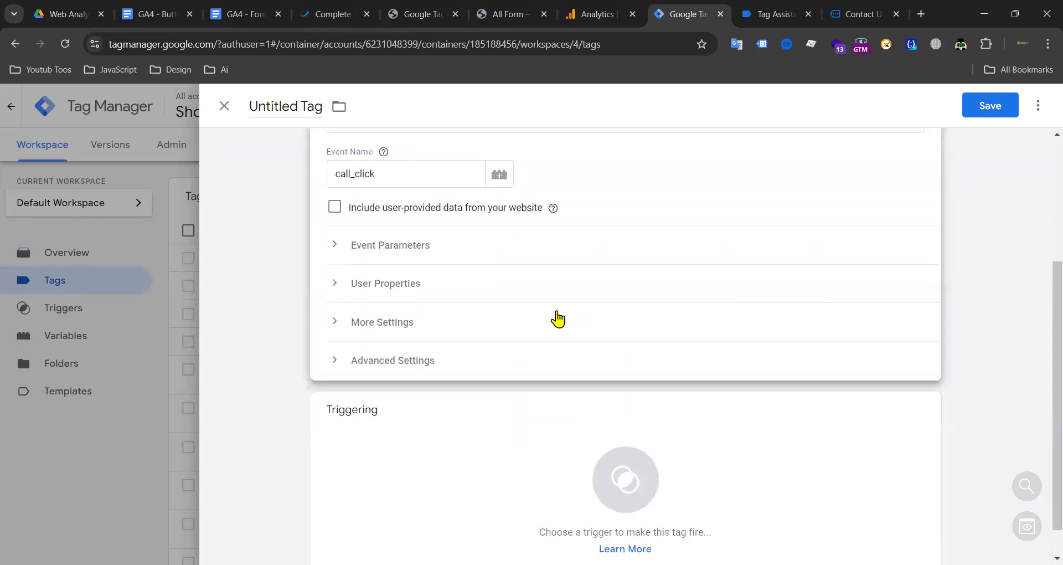
pyautogui.moveTo(399, 170); pyautogui.dragTo(328, 182)
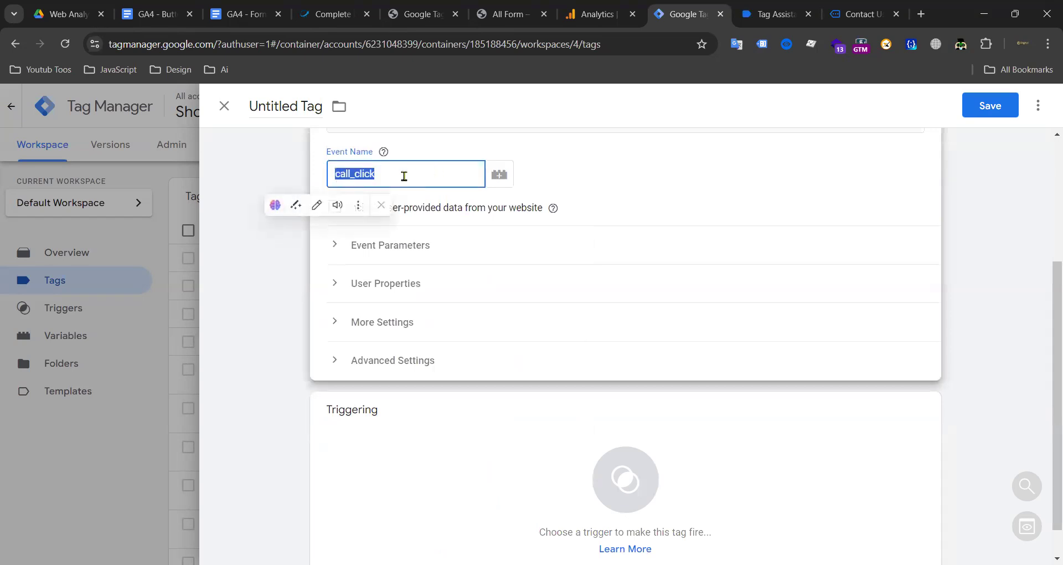
pyautogui.click(719, 188)
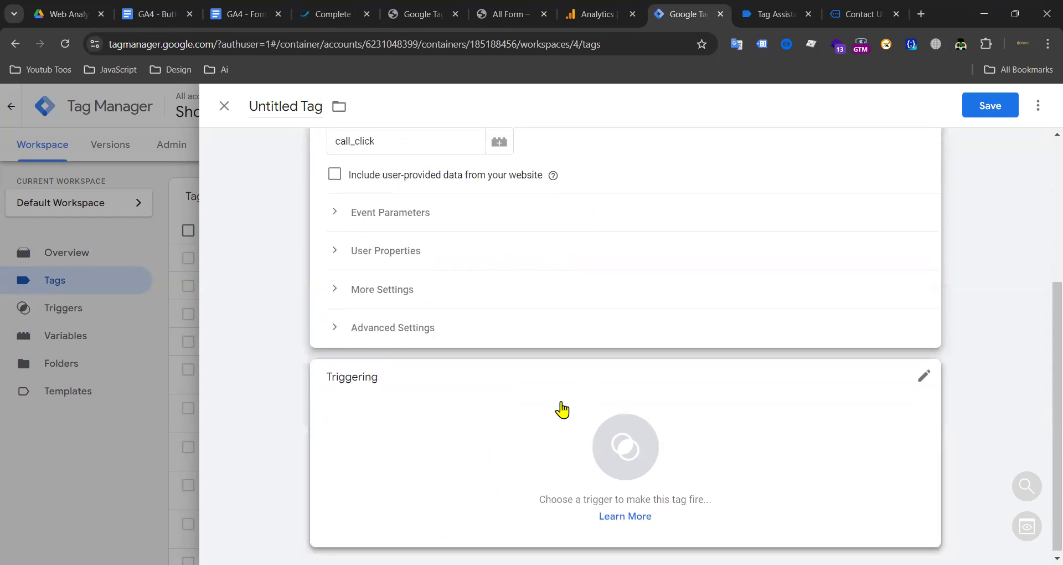
# Step: Assign the Call Click trigger to the tag as its firing trigger
pyautogui.click(587, 403)
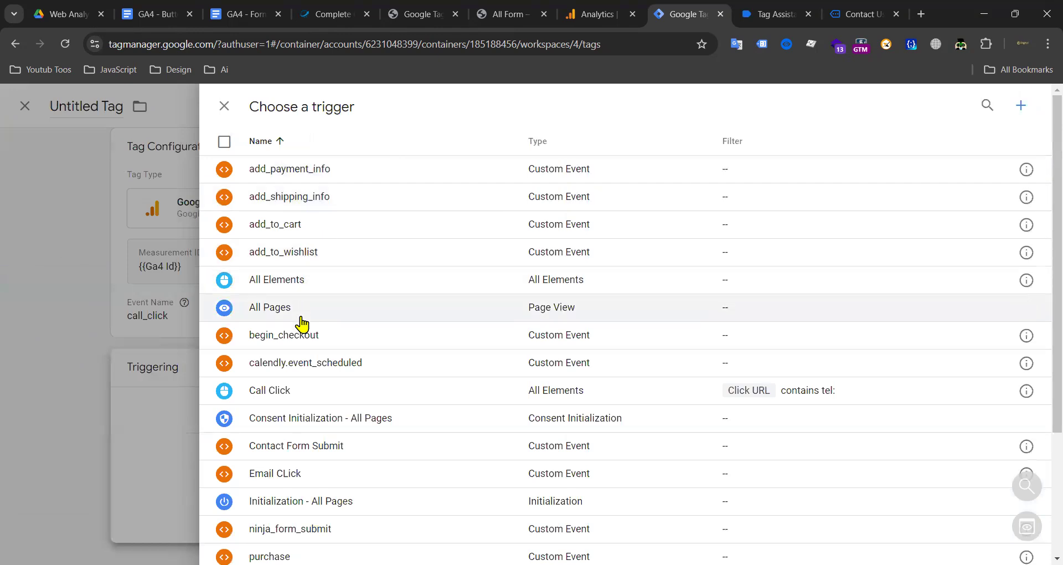
pyautogui.scroll(-2, 309, 379)
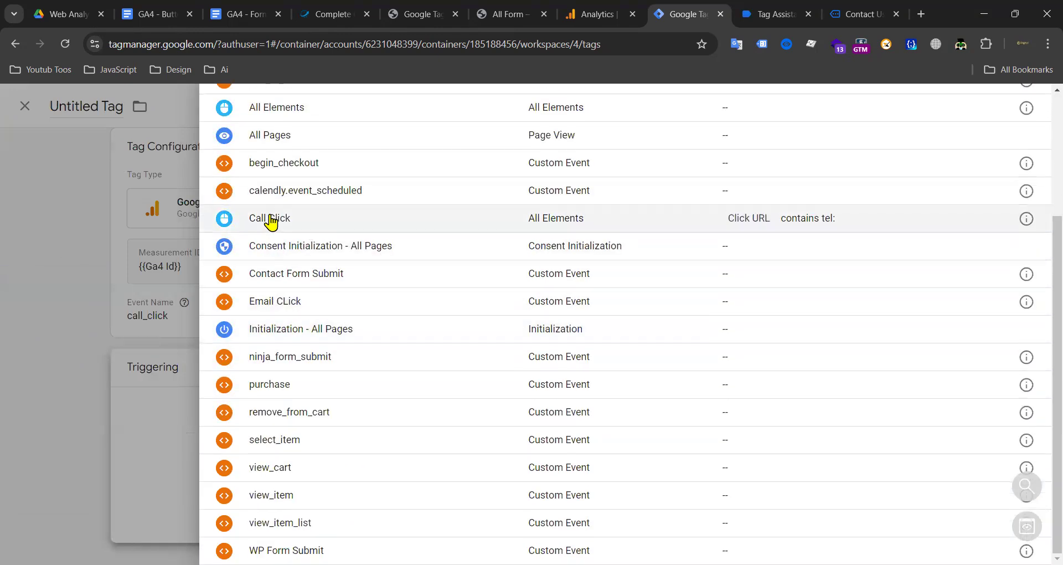
pyautogui.click(273, 219)
# Step: Save the tag under the name GA4 Event - Call Click
pyautogui.click(990, 105)
pyautogui.moveTo(475, 275); pyautogui.dragTo(393, 274)
pyautogui.press('BackSpace')
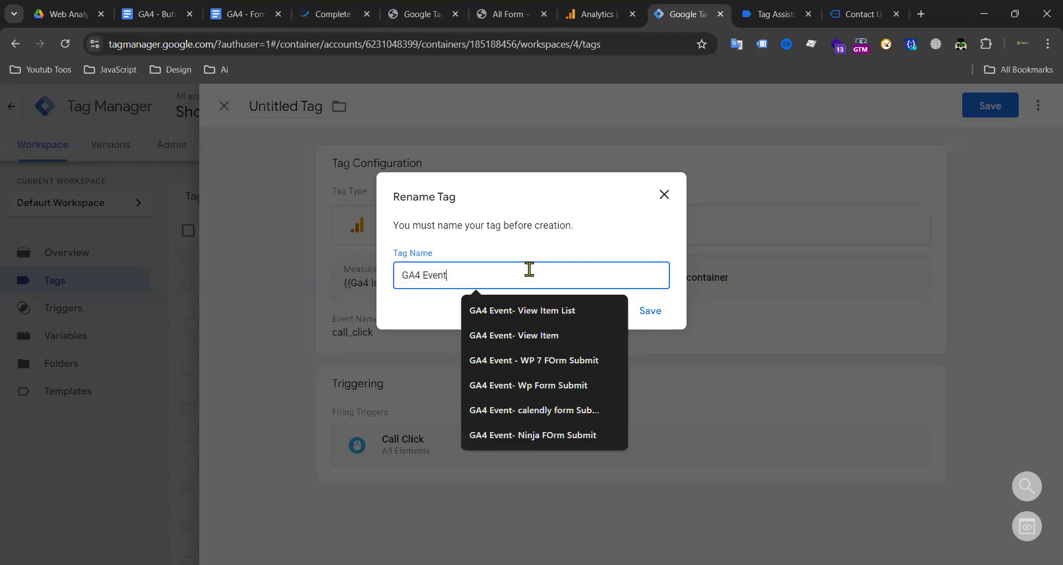
pyautogui.write('- Call Click')
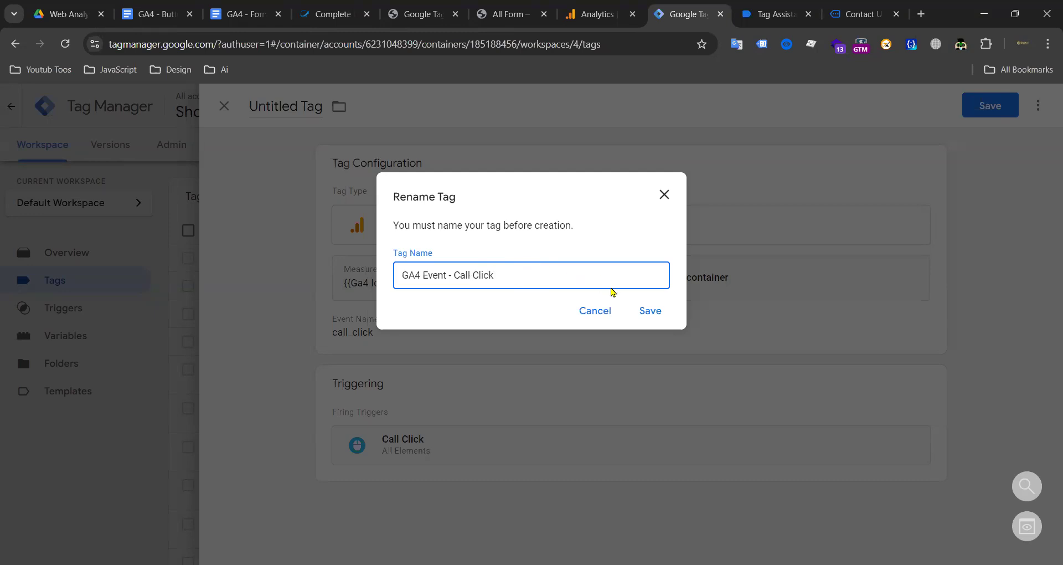
pyautogui.click(642, 309)
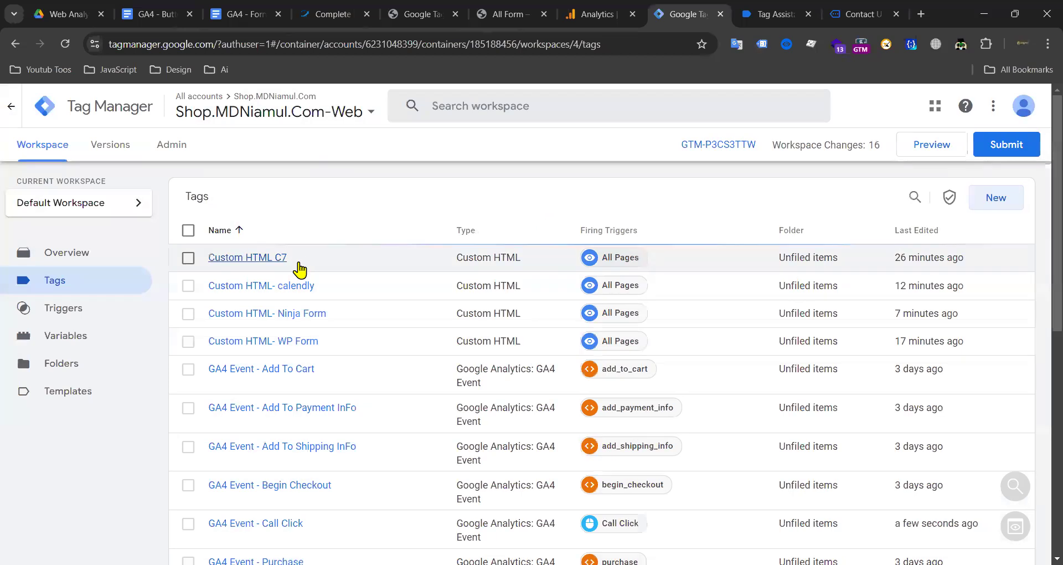
# Step: Open the GA4 Event - Call Click tag and make a copy of it
pyautogui.scroll(-3, 287, 379)
pyautogui.click(275, 340)
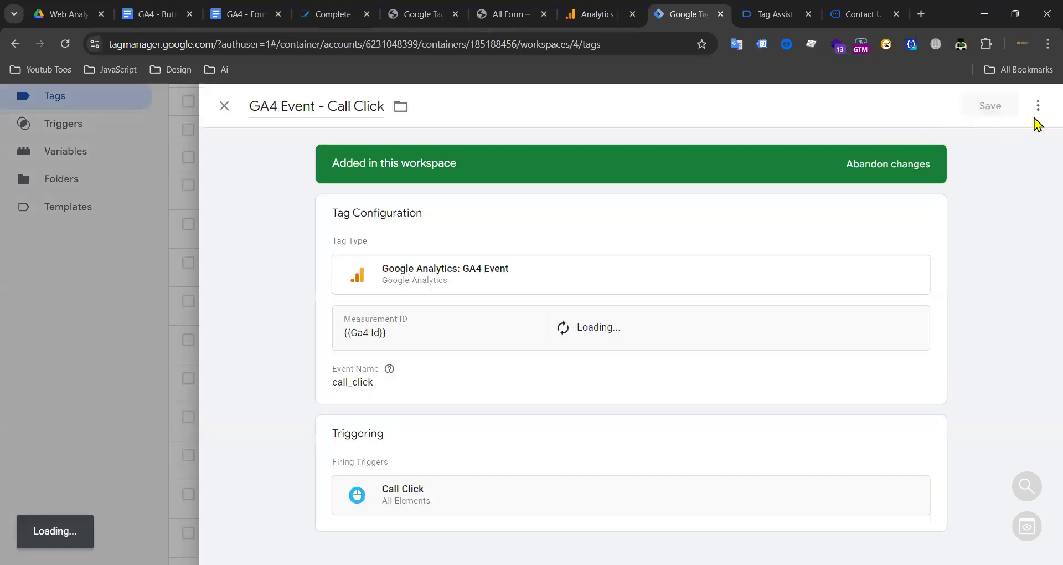
pyautogui.click(1037, 105)
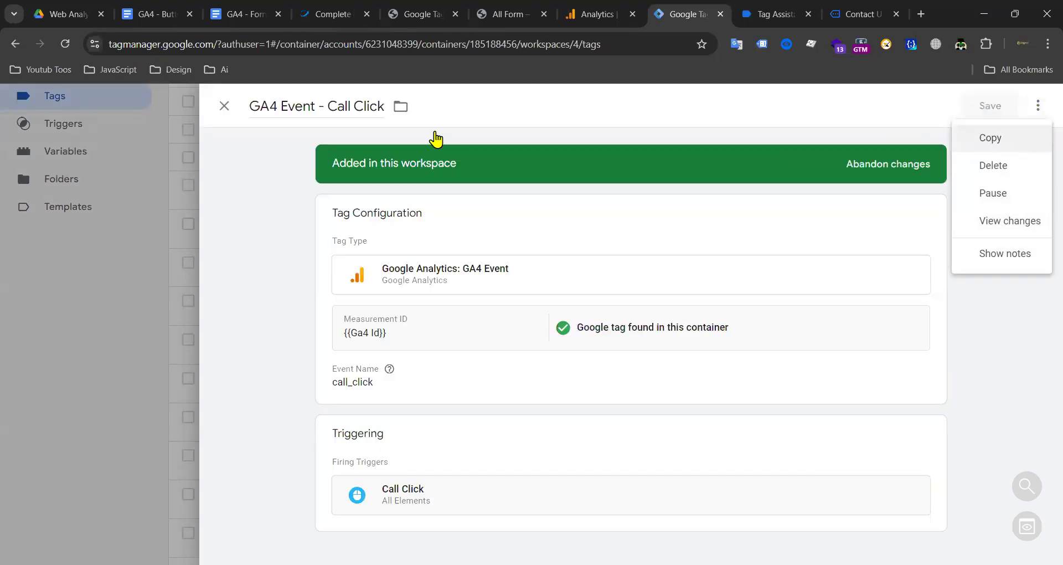
# Step: Rename the copied tag GA4 Event - Email Click
pyautogui.moveTo(306, 106); pyautogui.dragTo(221, 111)
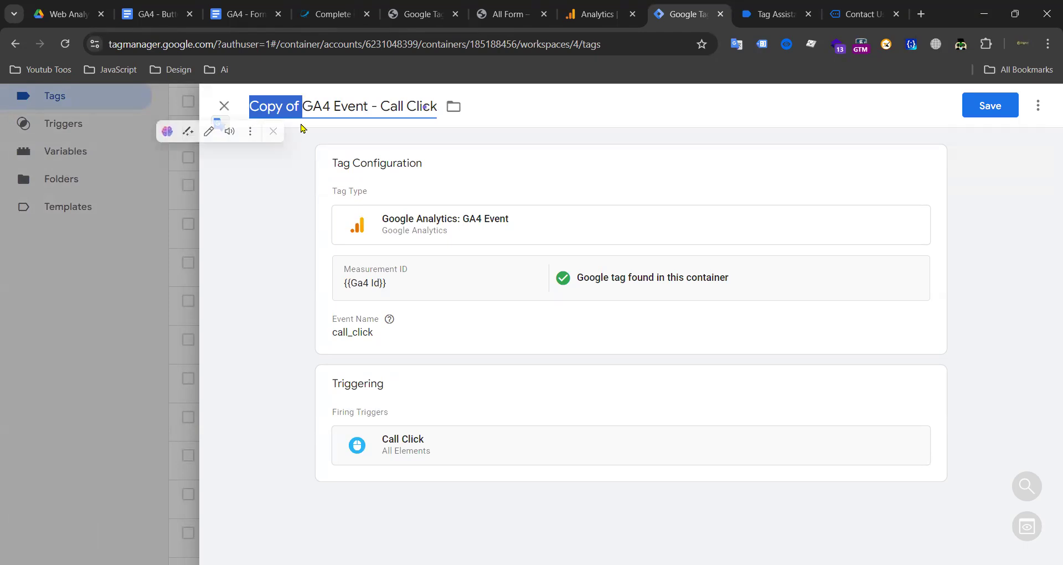
pyautogui.press('BackSpace')
pyautogui.doubleClick(339, 106)
pyautogui.write('Emial')
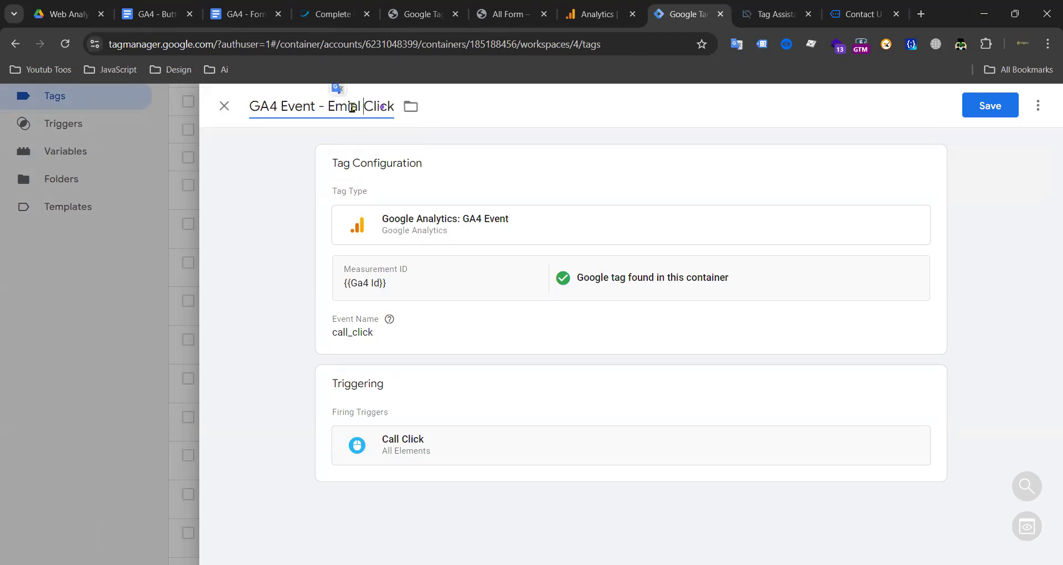
pyautogui.press('BackSpace')
pyautogui.write('i')
# Step: Change the copied tag's event name to email_click
pyautogui.click(354, 333)
pyautogui.moveTo(349, 371); pyautogui.dragTo(330, 371)
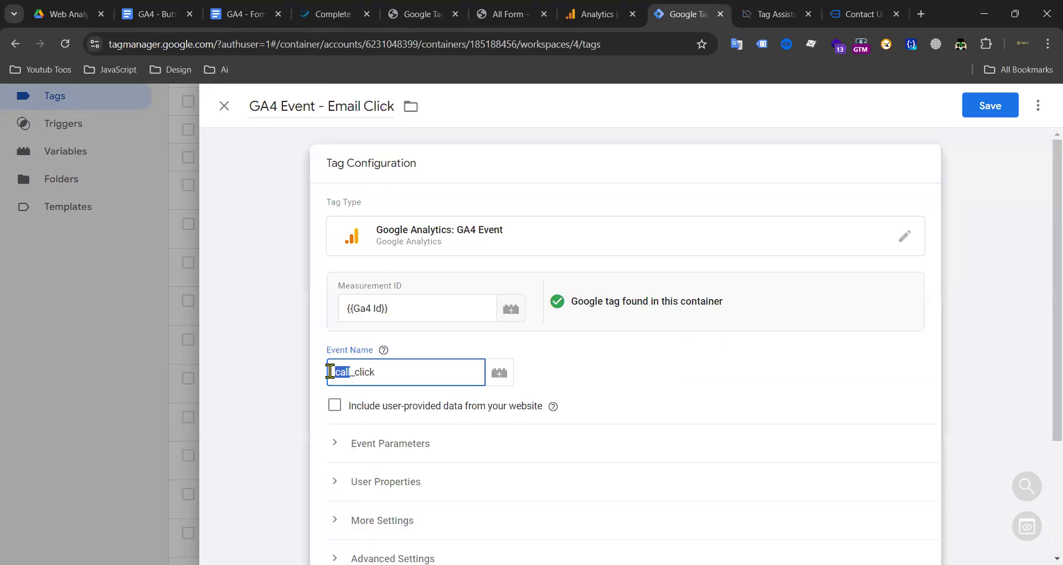
pyautogui.write('emai')
# Step: Replace the copied tag's Call Click firing trigger with the Email CLick trigger
pyautogui.scroll(-3, 415, 348)
pyautogui.click(504, 455)
pyautogui.click(911, 451)
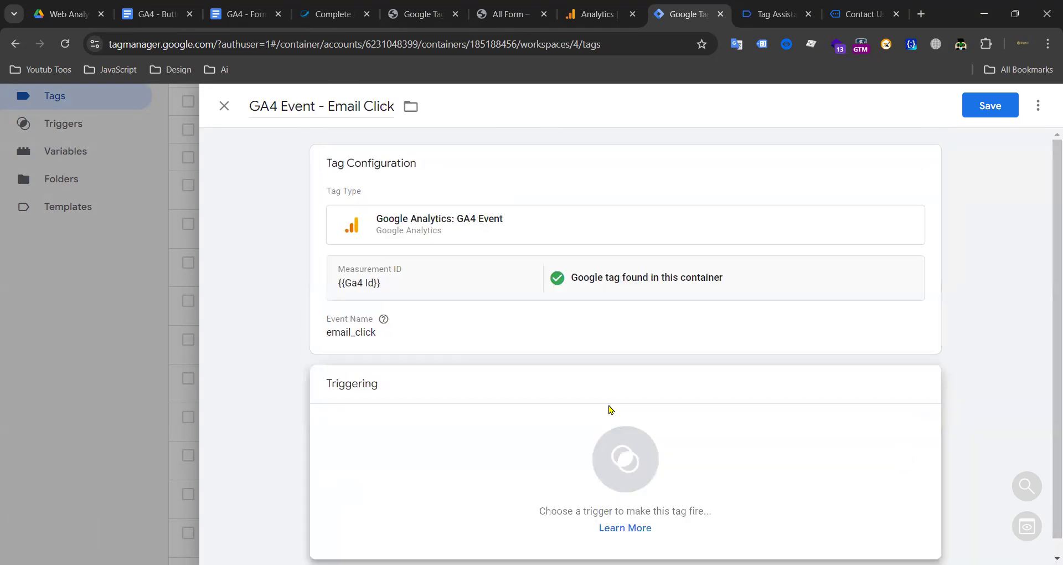
pyautogui.click(590, 442)
pyautogui.scroll(-3, 310, 326)
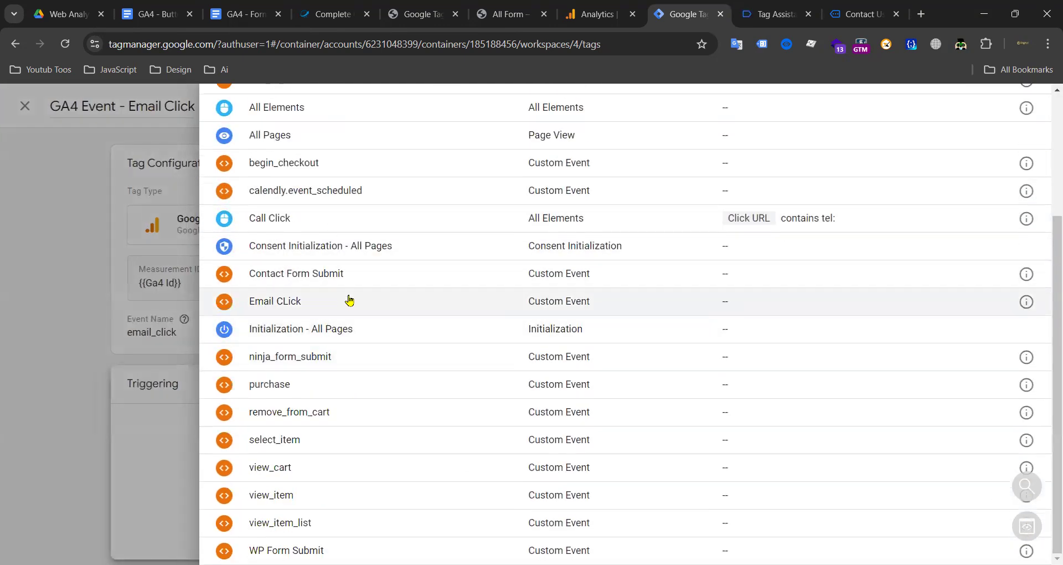
pyautogui.click(297, 301)
# Step: Open the Email CLick trigger from the tag and change its type to Click - All Elements
pyautogui.click(429, 325)
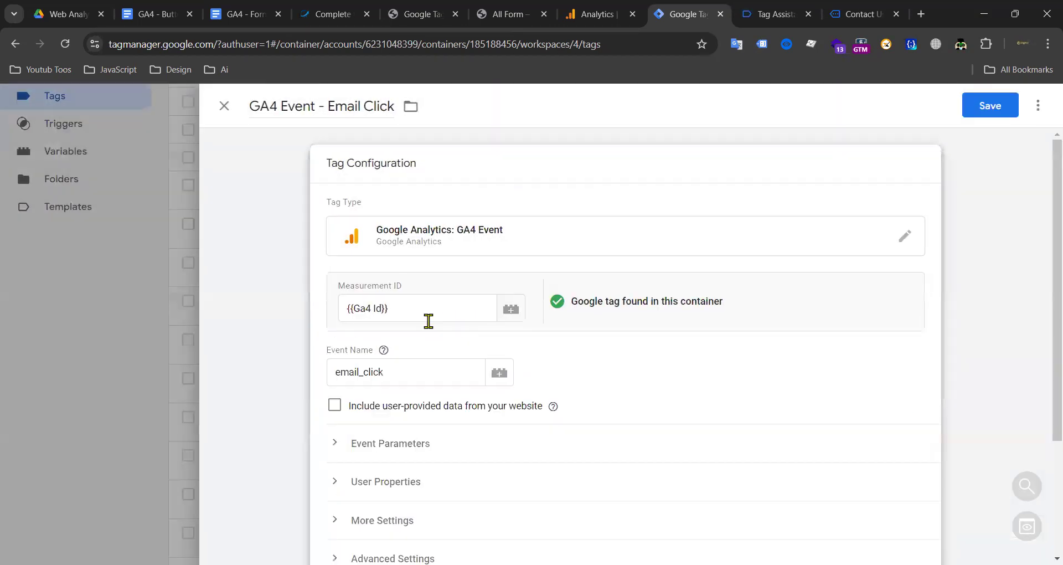
pyautogui.scroll(-5, 439, 482)
pyautogui.click(426, 505)
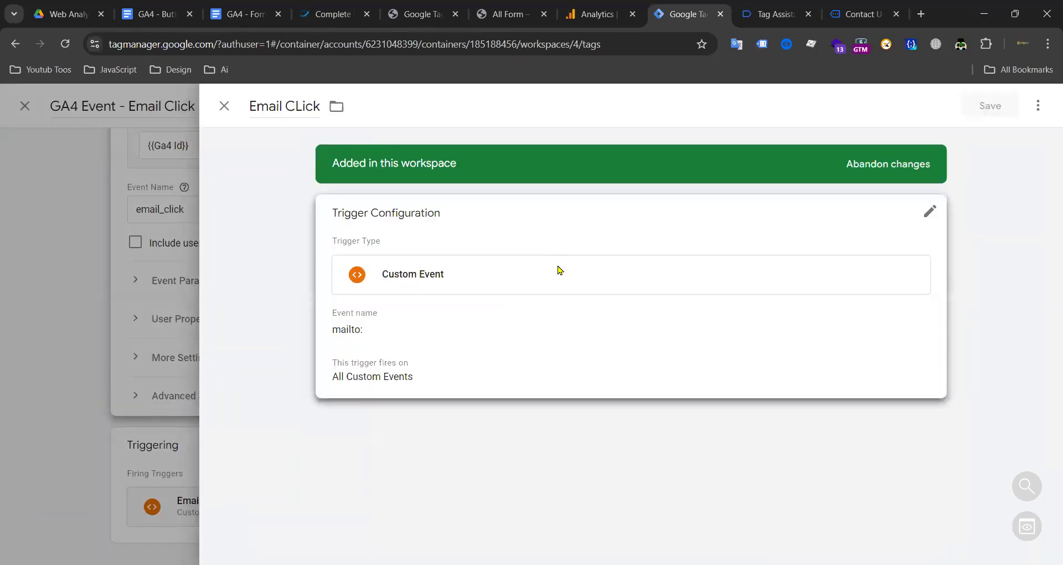
pyautogui.click(557, 268)
pyautogui.tripleClick(399, 361)
pyautogui.press('BackSpace')
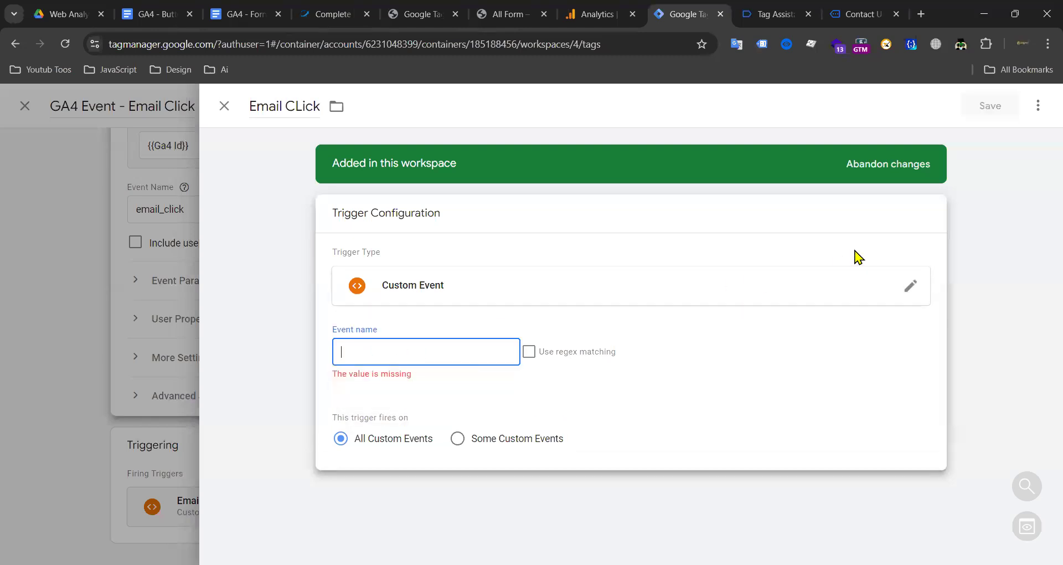
pyautogui.click(844, 285)
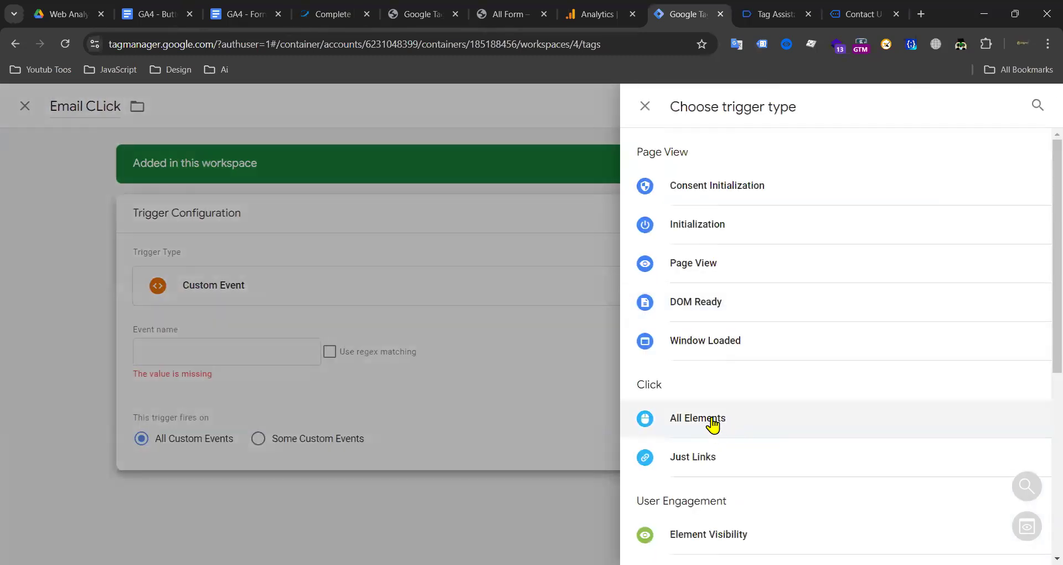
pyautogui.click(687, 421)
# Step: Limit the trigger to some clicks where Click URL contains mailto:, and save both the trigger and the Email Click tag
pyautogui.click(432, 357)
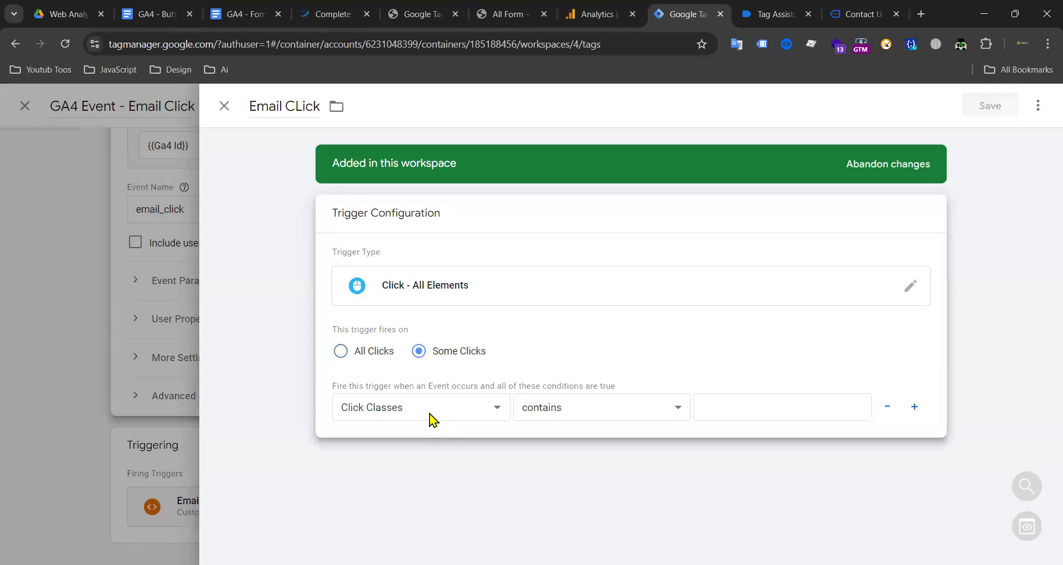
pyautogui.click(430, 414)
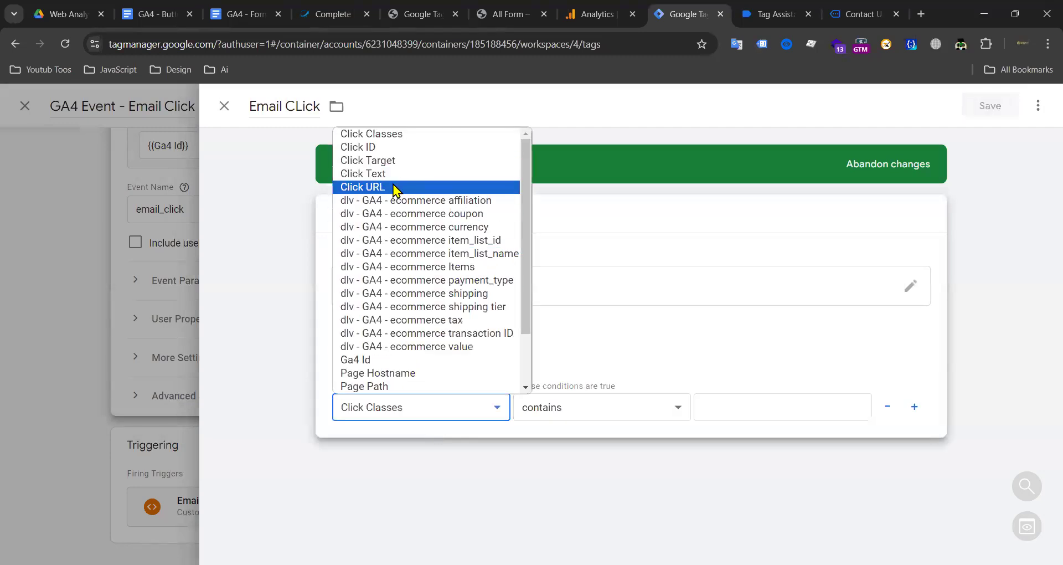
pyautogui.click(396, 187)
pyautogui.click(763, 407)
pyautogui.hotkey('ctrl', 'v')
pyautogui.click(990, 106)
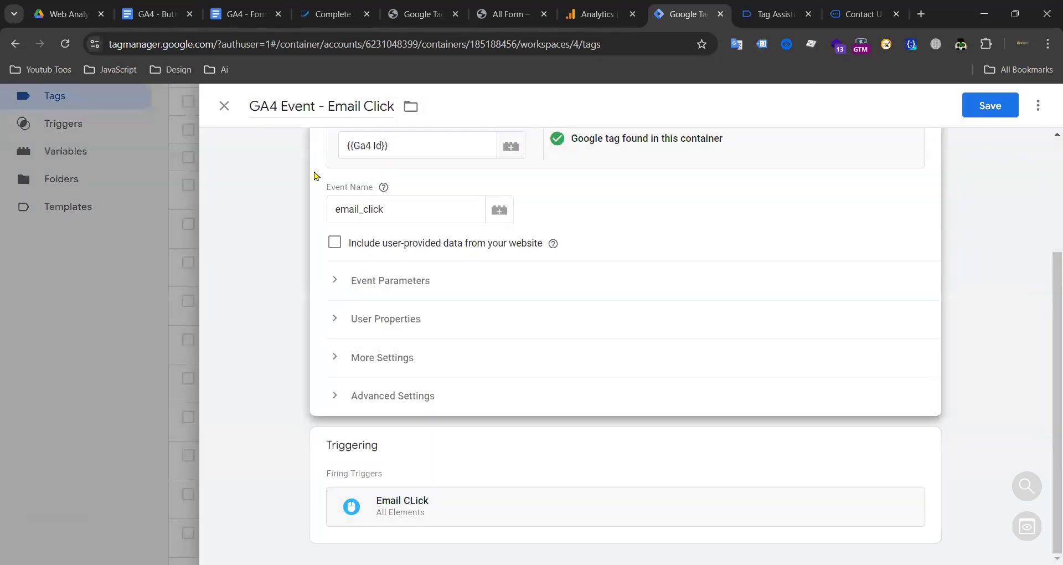
pyautogui.click(991, 107)
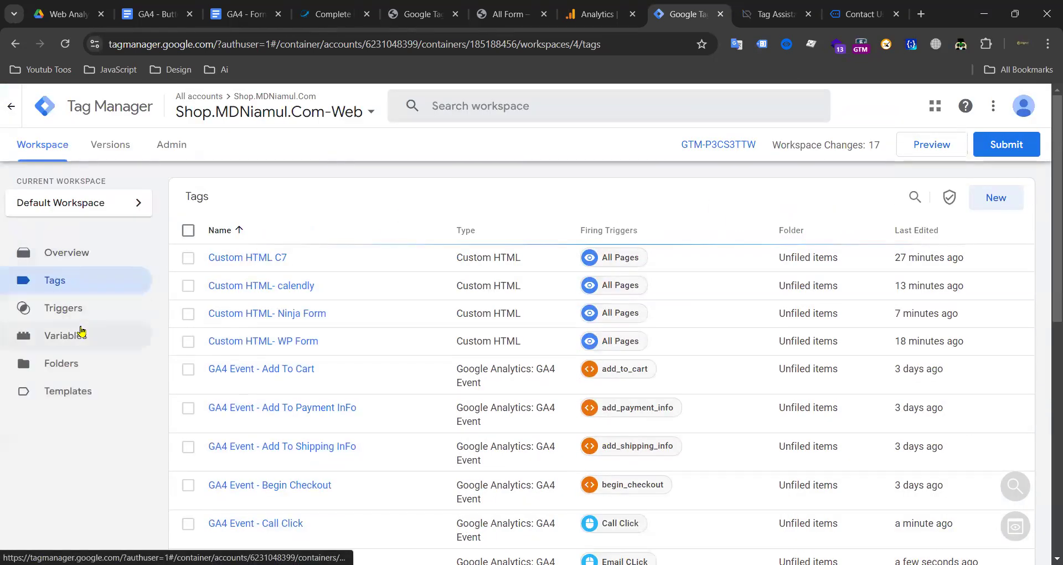
# Step: Start a new trigger in the container and open its choice of trigger types
pyautogui.click(73, 310)
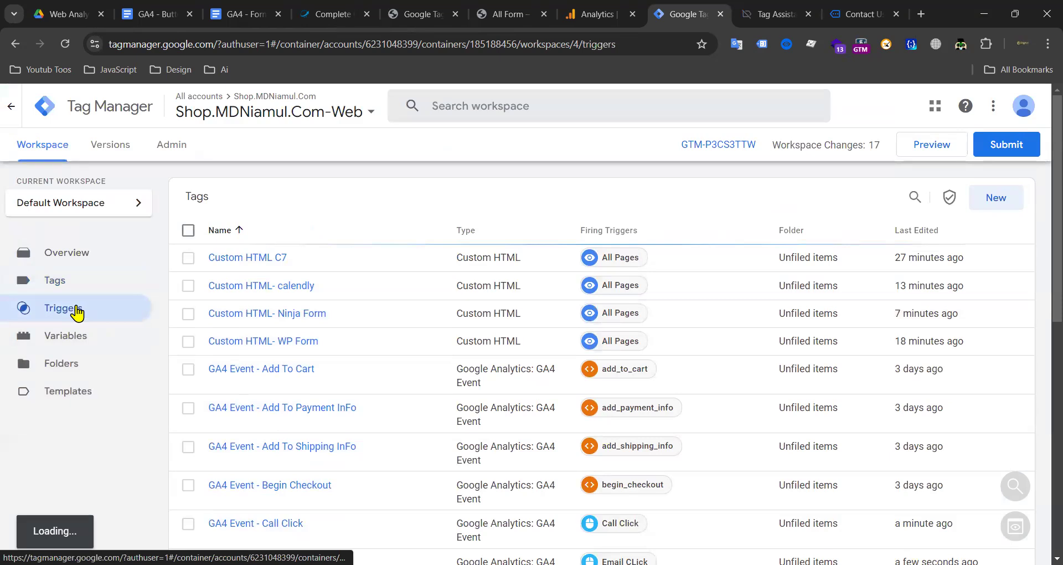
pyautogui.scroll(-3, 731, 266)
pyautogui.scroll(3, 991, 202)
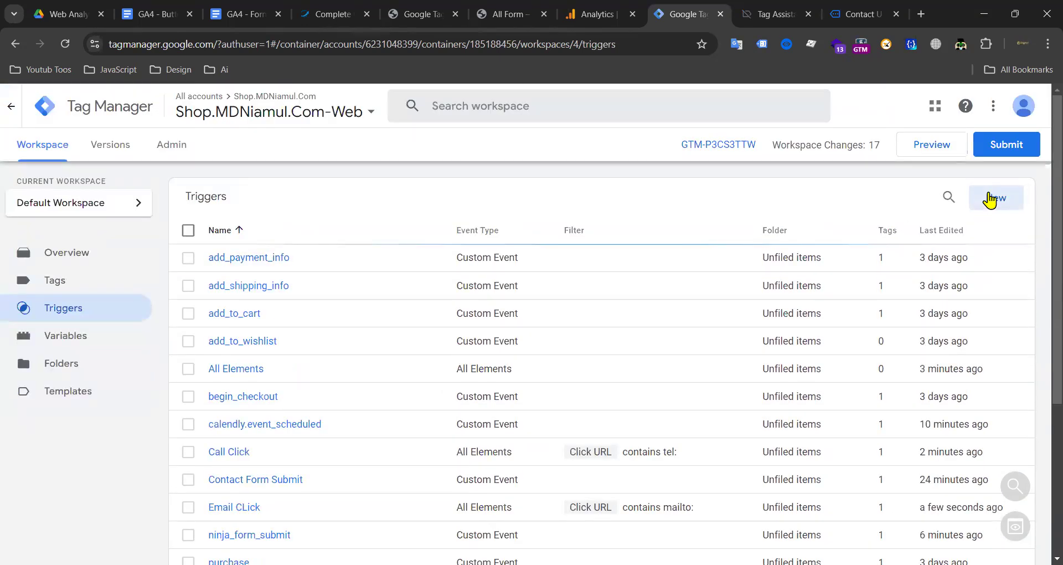
pyautogui.click(991, 200)
pyautogui.click(642, 232)
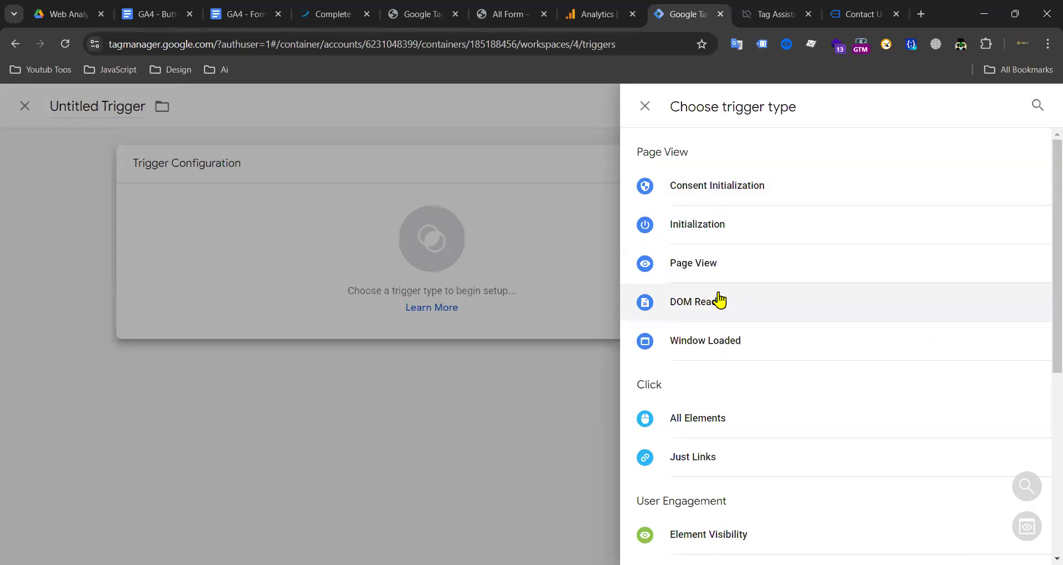
# Step: Review the recorded events in Tag Assistant and the shop's Contact Us page, and return to the new trigger in Tag Manager
pyautogui.click(769, 14)
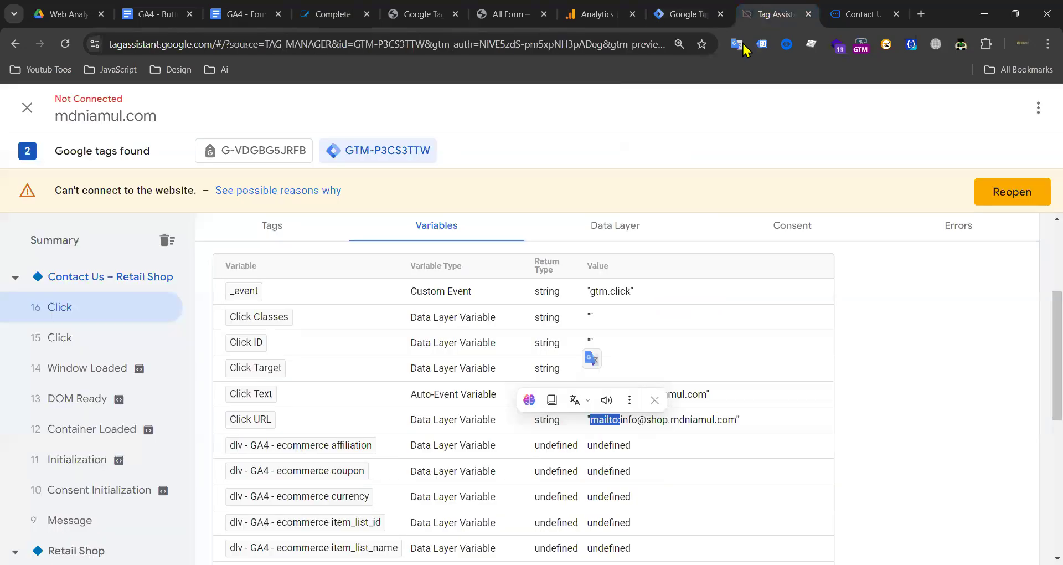
pyautogui.click(836, 14)
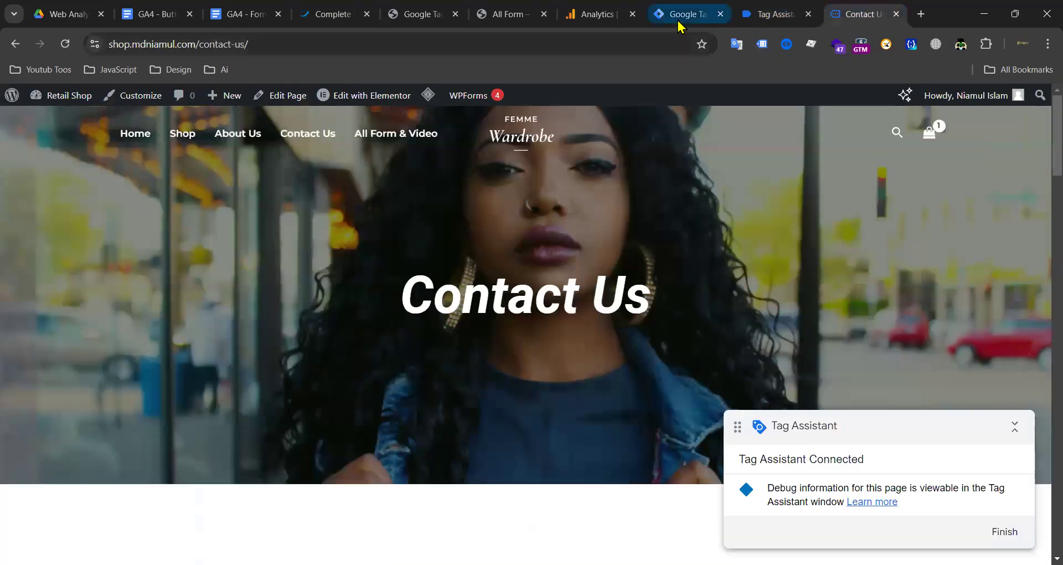
pyautogui.click(753, 16)
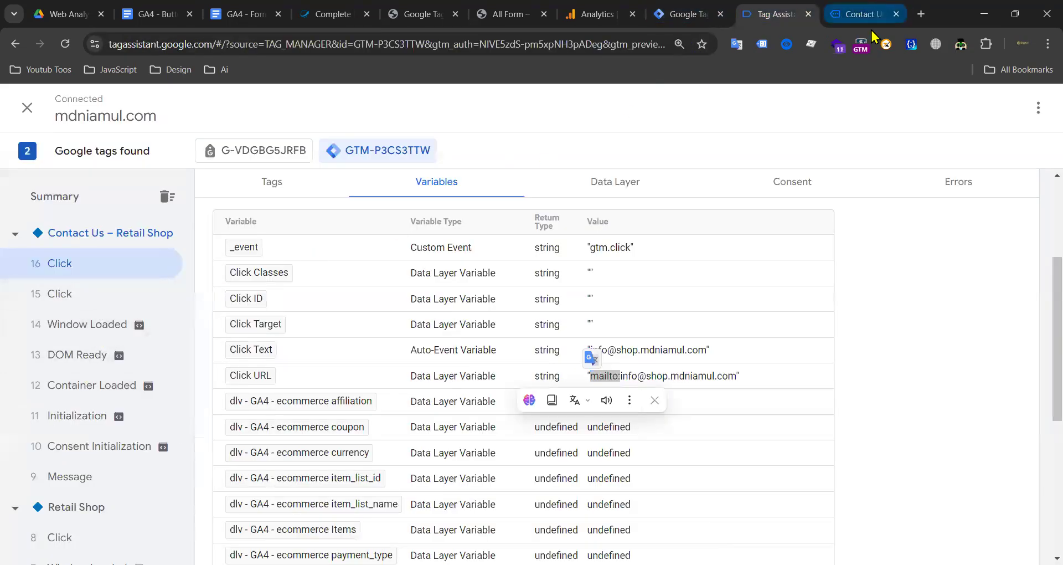
pyautogui.click(863, 14)
pyautogui.click(682, 12)
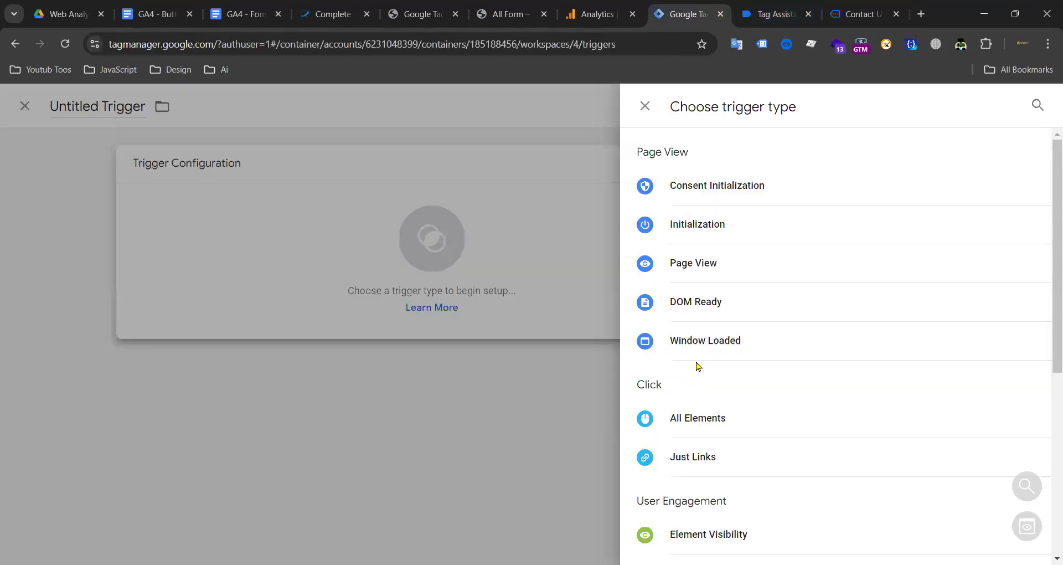
pyautogui.click(859, 12)
pyautogui.scroll(-1, 266, 289)
pyautogui.scroll(-20, 266, 288)
pyautogui.scroll(20, 446, 254)
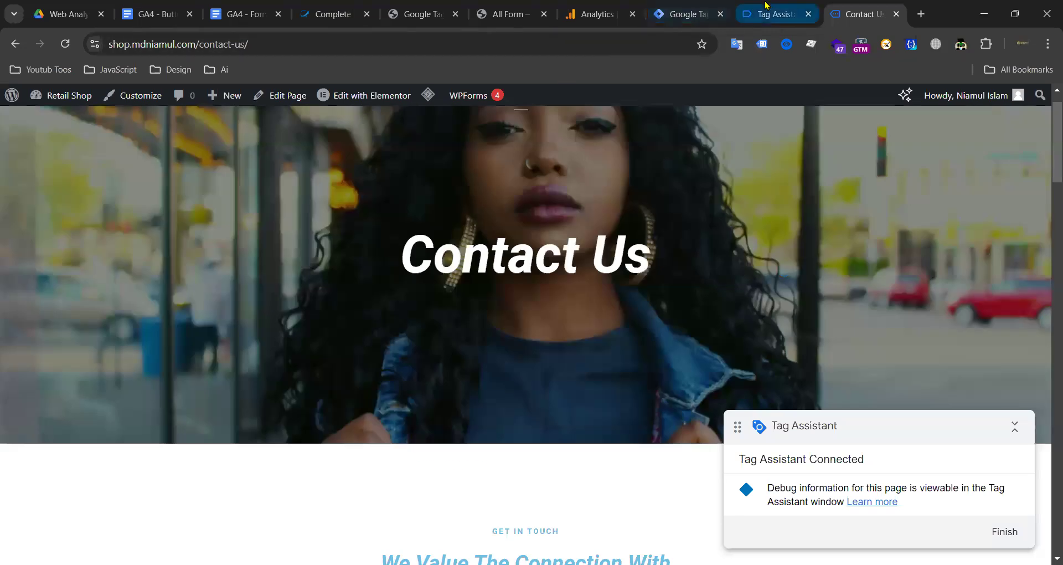
pyautogui.click(775, 14)
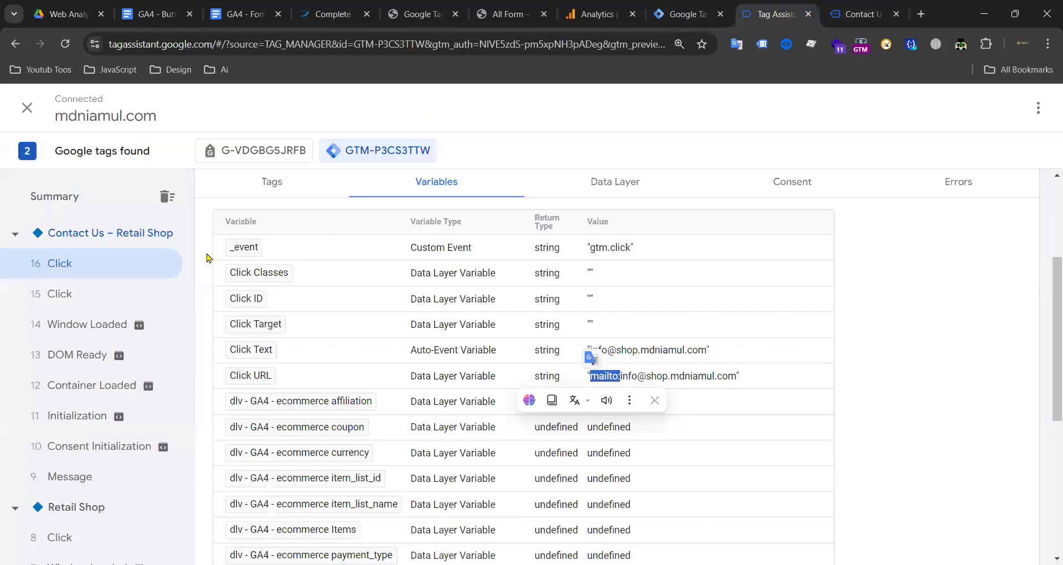
pyautogui.click(72, 333)
pyautogui.click(872, 12)
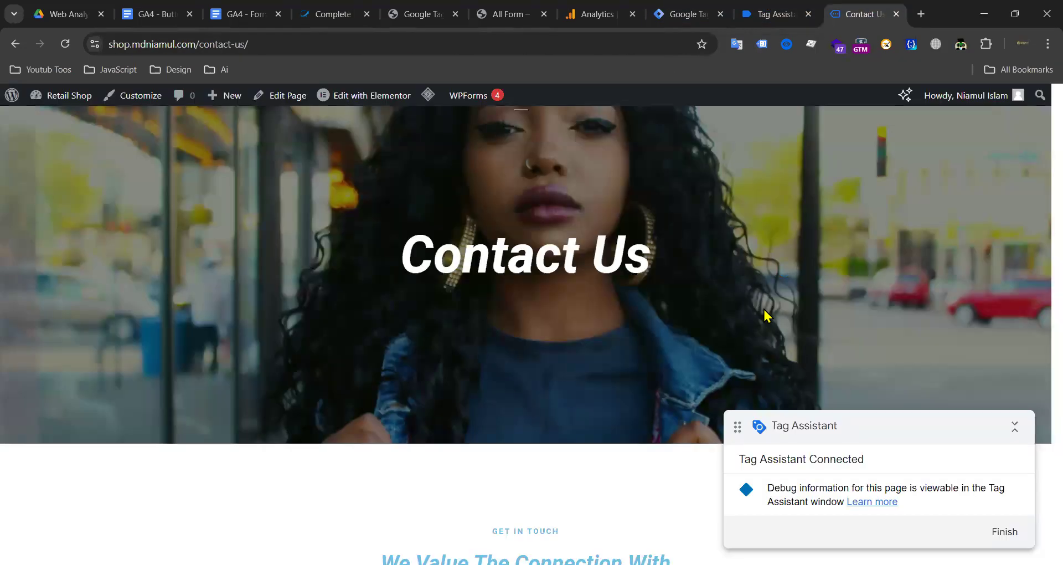
pyautogui.click(687, 14)
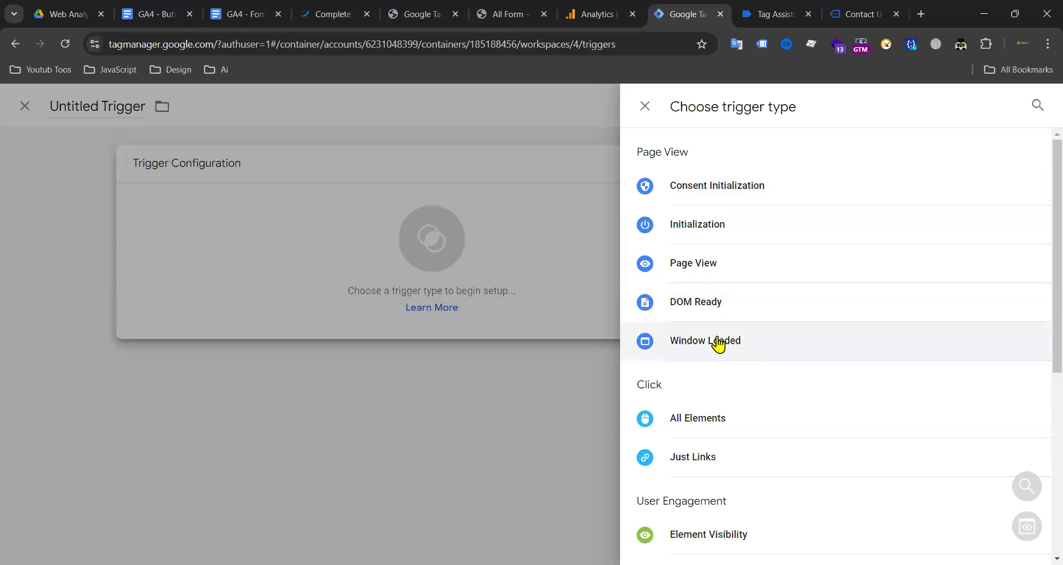
# Step: Choose YouTube Video as the new trigger's type
pyautogui.scroll(-3, 712, 346)
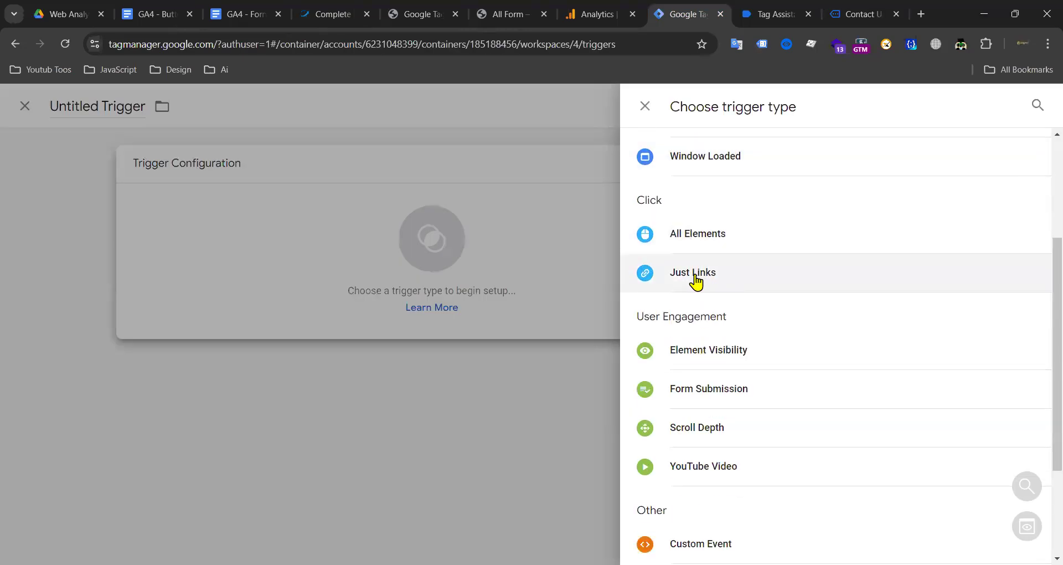
pyautogui.scroll(-3, 772, 351)
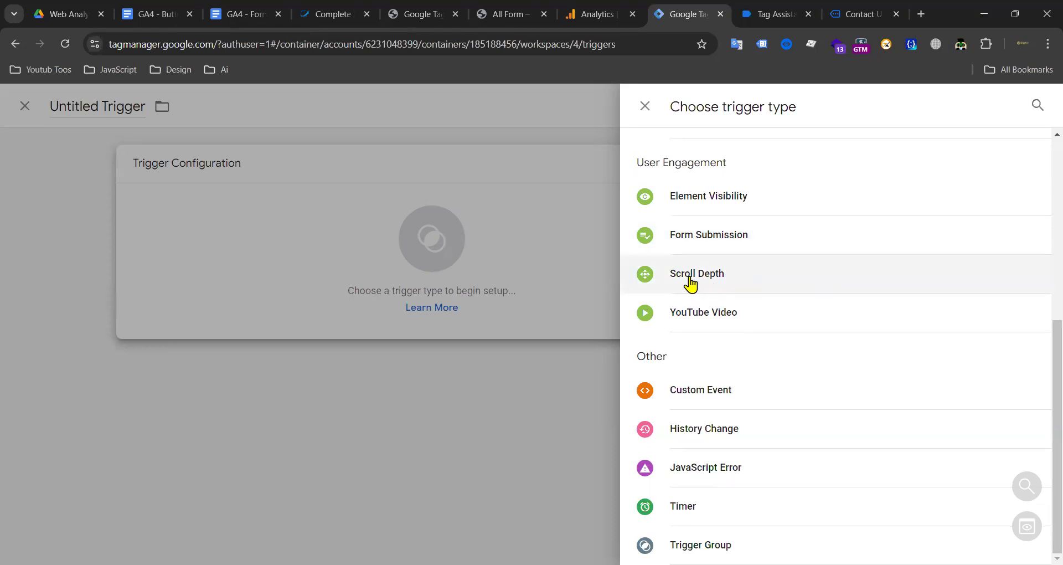
pyautogui.click(812, 313)
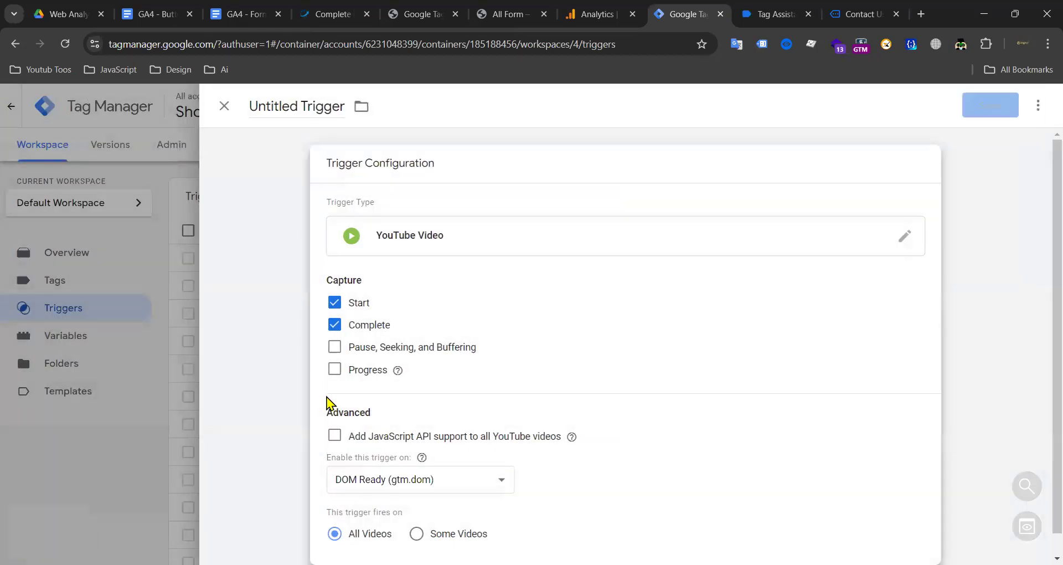
# Step: Change the trigger's type to JavaScript Error, firing on all JavaScript errors, and save it under the suggested name
pyautogui.click(905, 236)
pyautogui.scroll(-5, 787, 277)
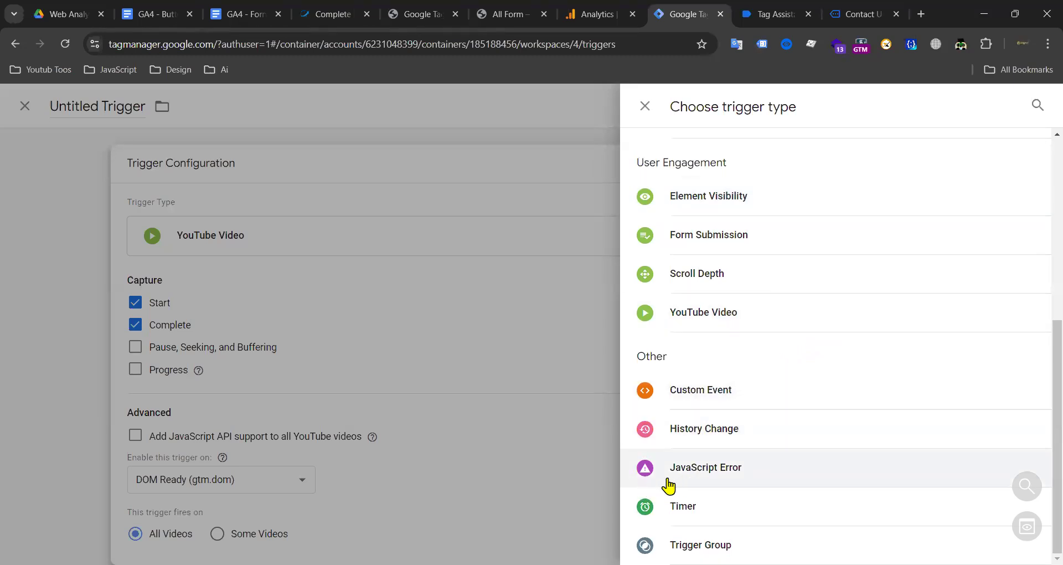
pyautogui.click(698, 468)
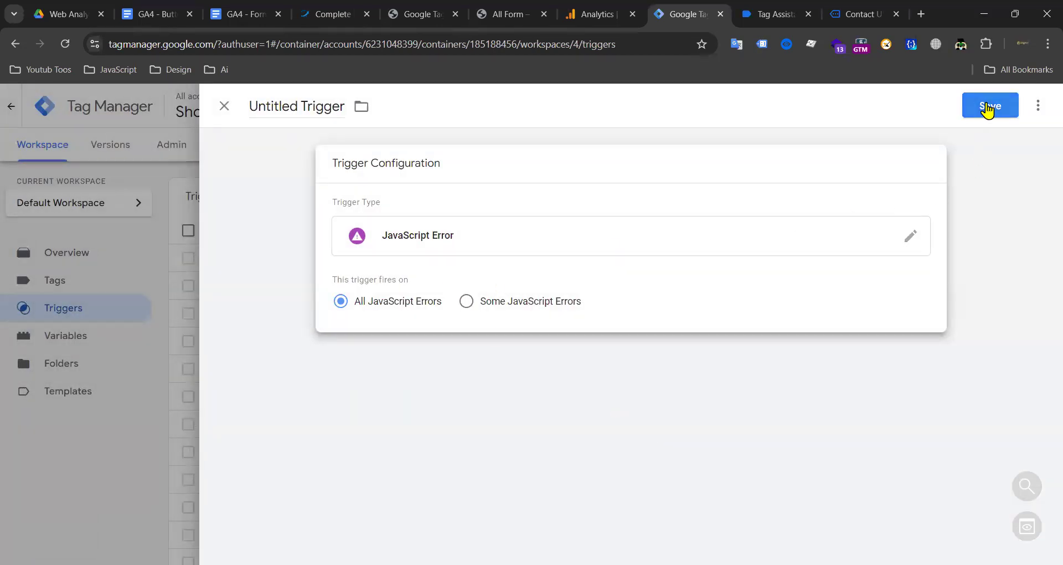
pyautogui.click(987, 106)
pyautogui.click(650, 311)
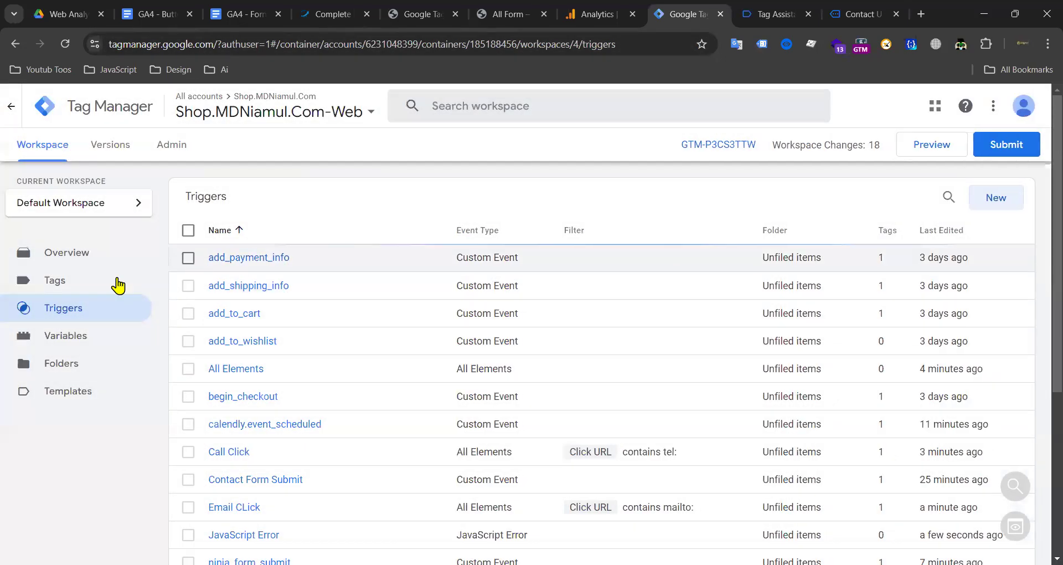
# Step: Create a new tag of the type Google Analytics: GA4 Event
pyautogui.click(71, 285)
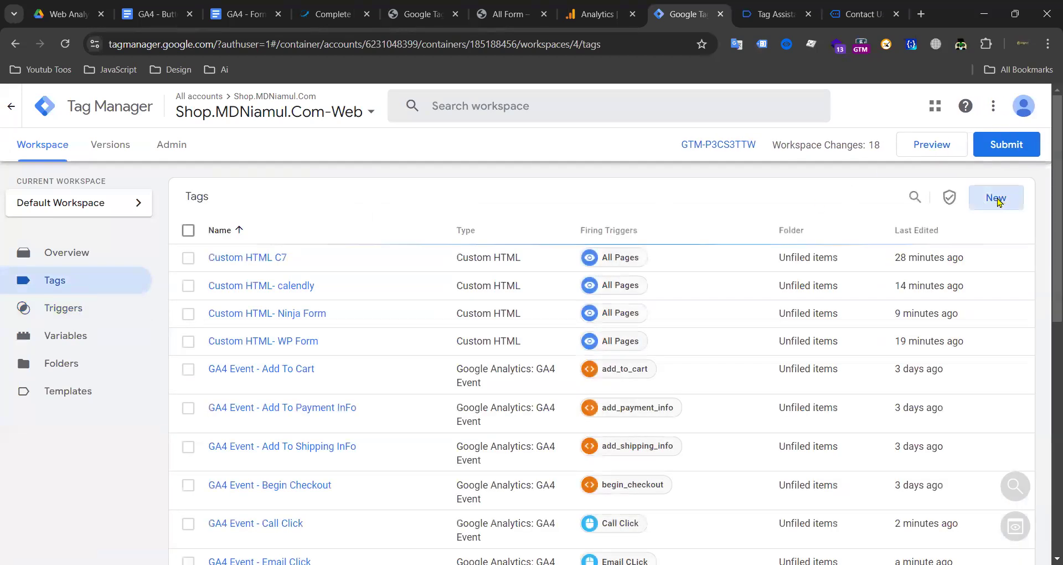
pyautogui.click(997, 200)
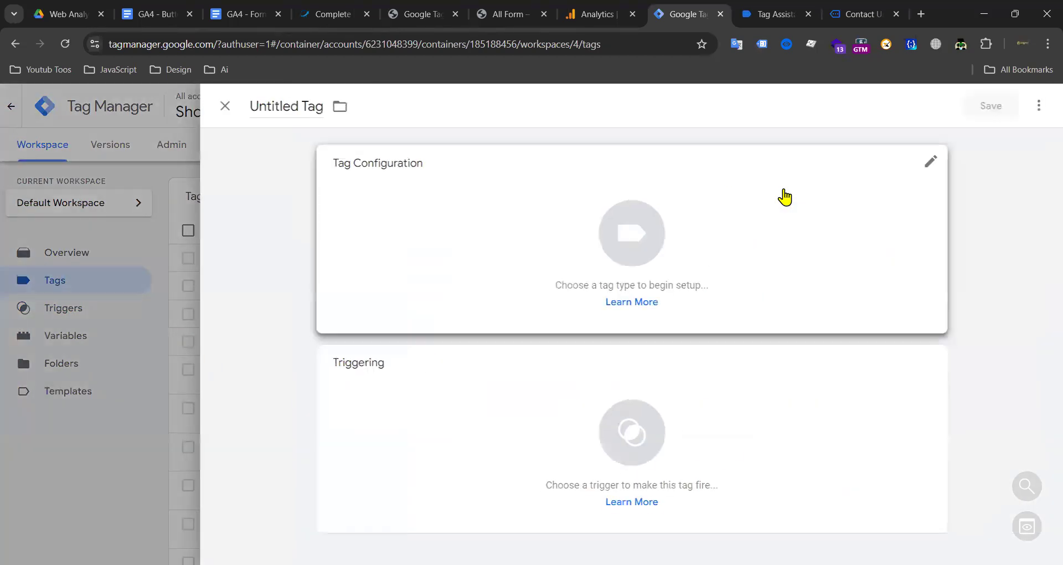
pyautogui.click(742, 280)
pyautogui.scroll(-3, 756, 267)
pyautogui.scroll(3, 754, 260)
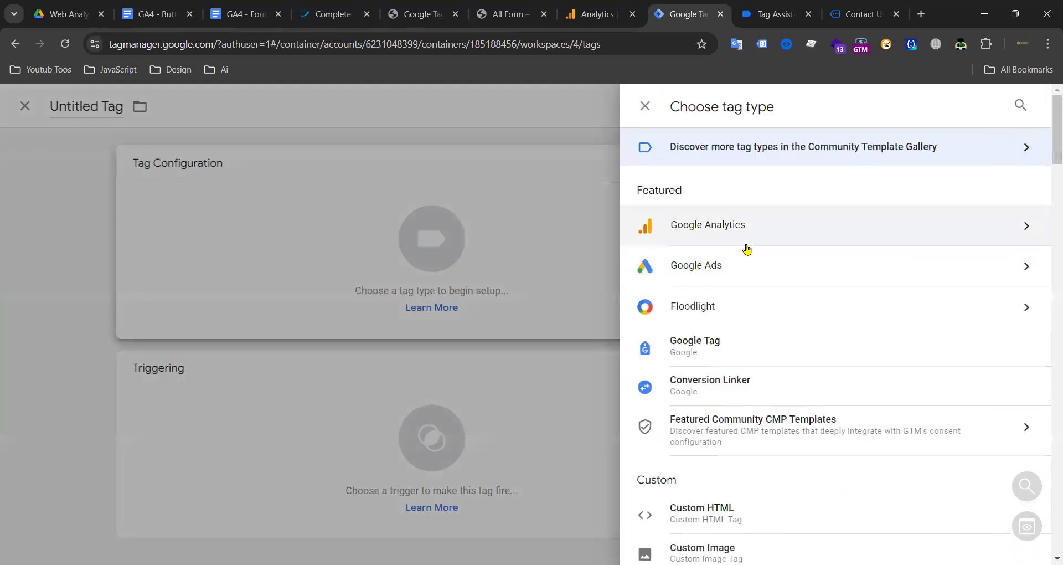
pyautogui.click(748, 227)
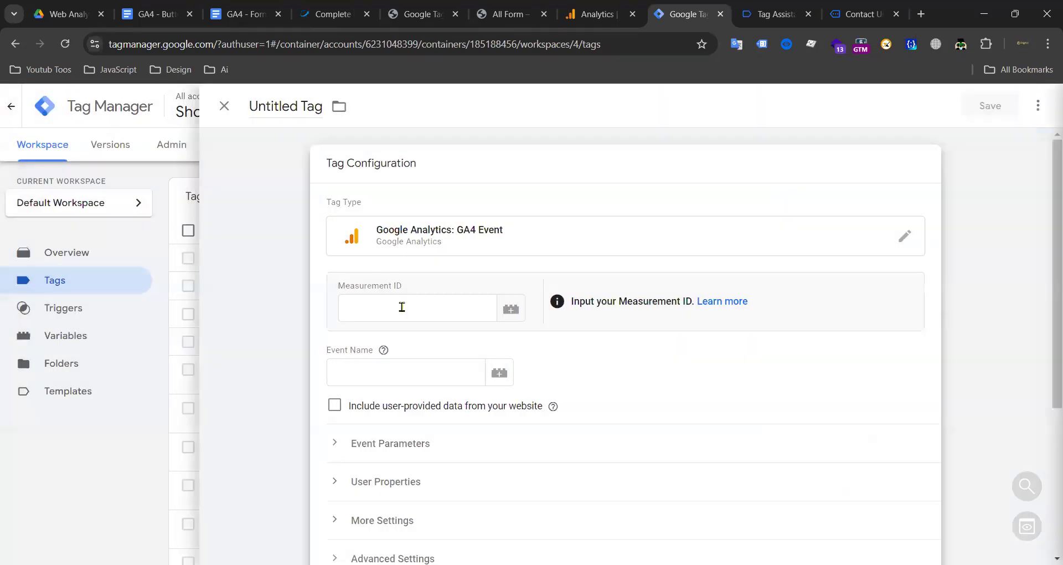
# Step: Set the new tag's measurement ID to the {{Ga4 Id}} variable
pyautogui.click(402, 306)
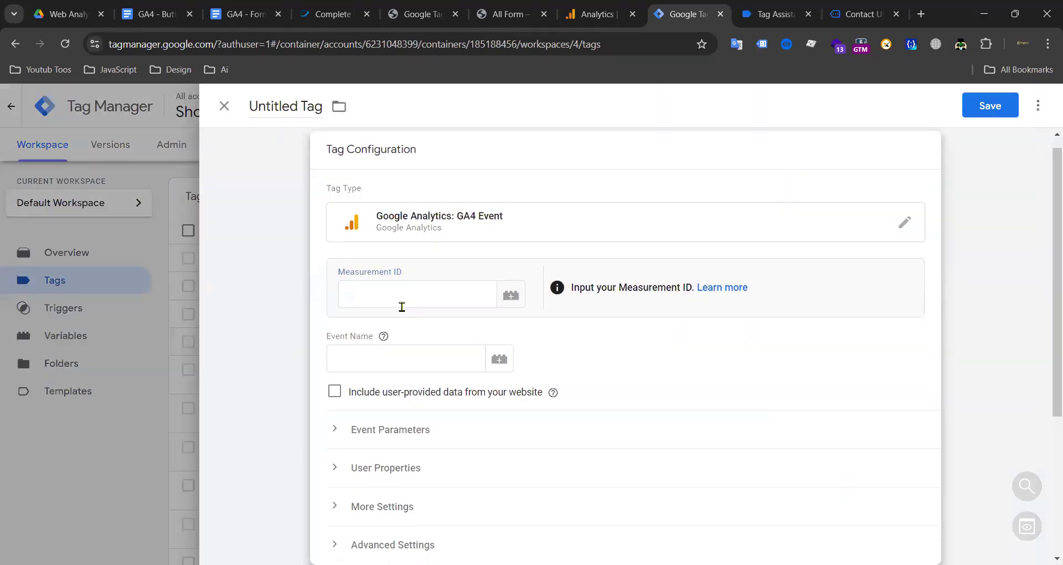
pyautogui.click(389, 294)
pyautogui.write('{{ga4 id')
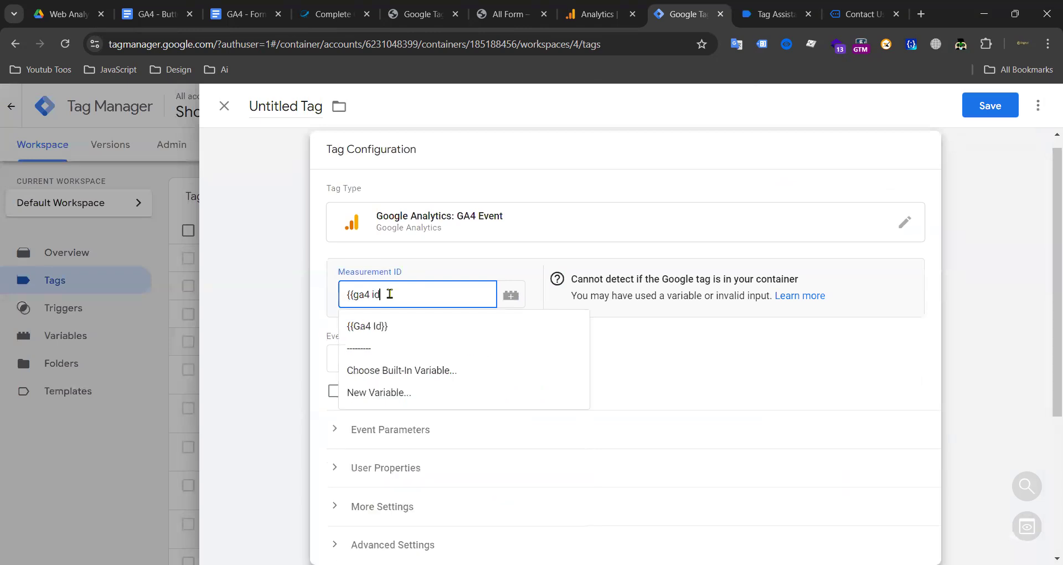
pyautogui.click(394, 331)
# Step: Enter js_ as the start of the tag's event name and add JavaScript Error as its firing trigger
pyautogui.click(382, 353)
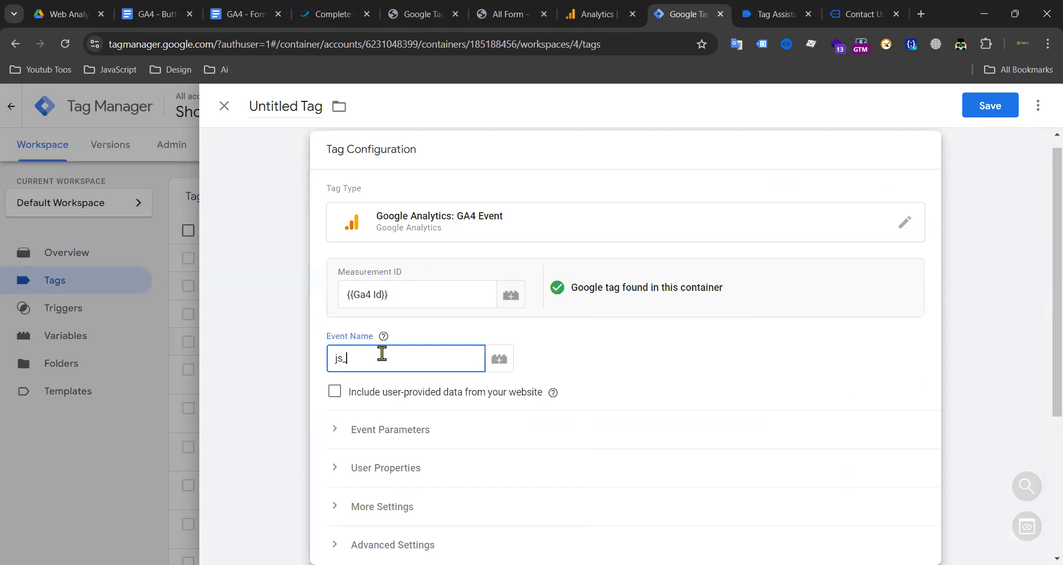
pyautogui.scroll(-4, 506, 413)
pyautogui.click(540, 389)
pyautogui.scroll(-2, 373, 321)
pyautogui.scroll(-2, 372, 321)
pyautogui.click(290, 347)
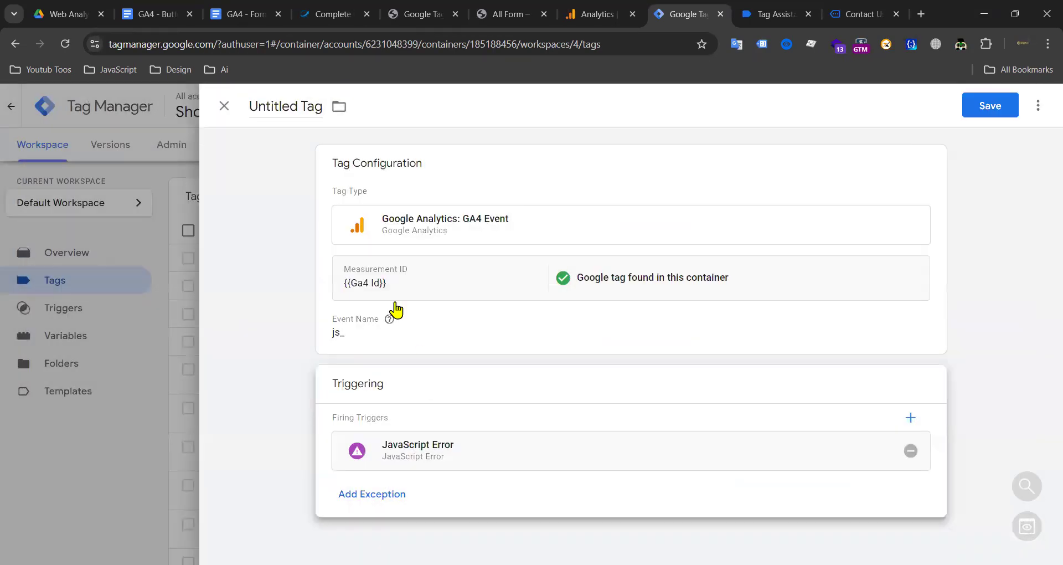
# Step: Complete the tag's event name as js_error
pyautogui.click(391, 330)
pyautogui.scroll(-3, 387, 375)
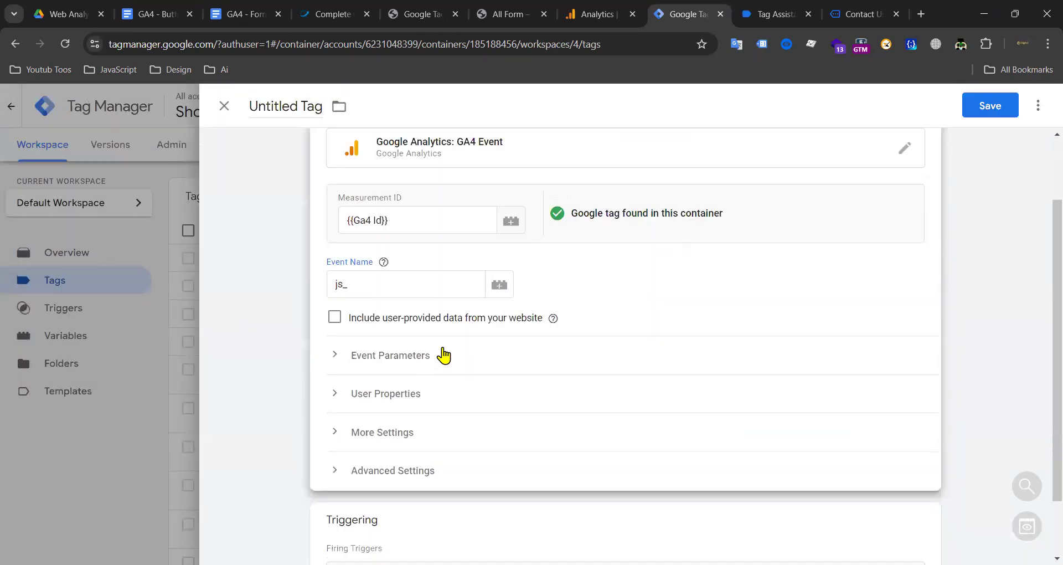
pyautogui.click(404, 227)
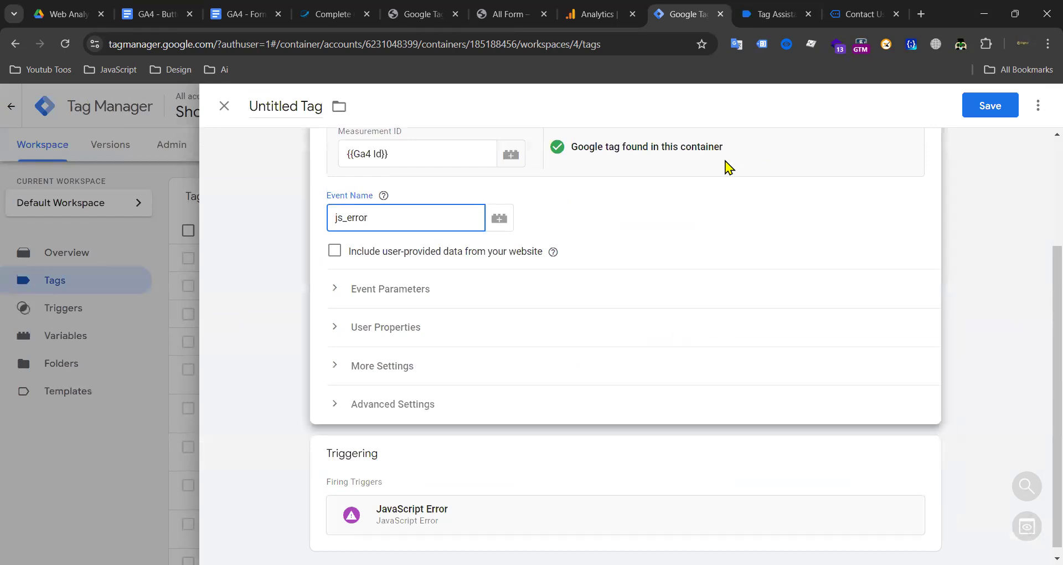
# Step: Name the new tag GA4 Event-JS Error and save it
pyautogui.click(985, 108)
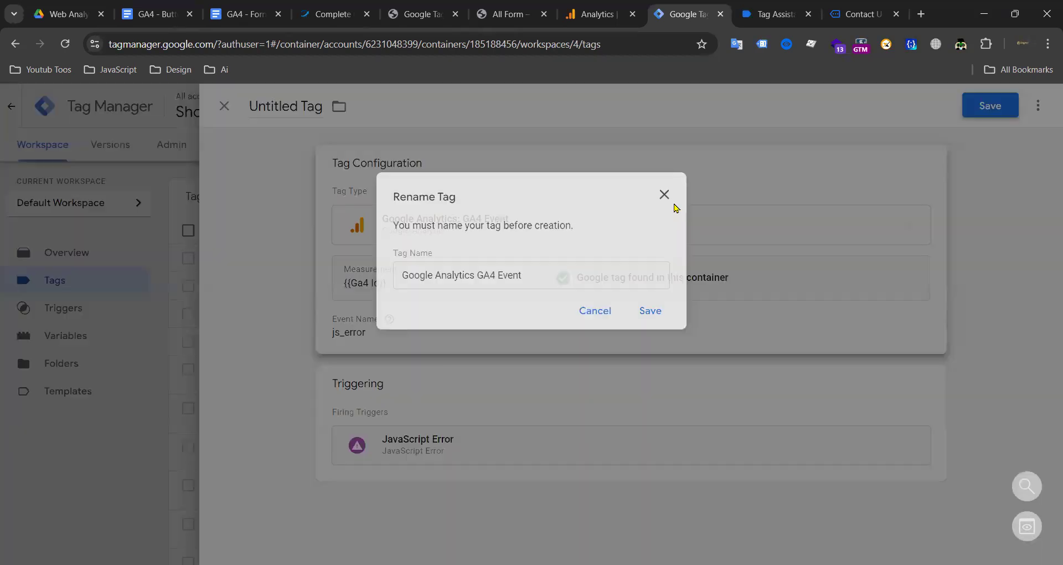
pyautogui.click(503, 279)
pyautogui.moveTo(424, 275); pyautogui.dragTo(399, 277)
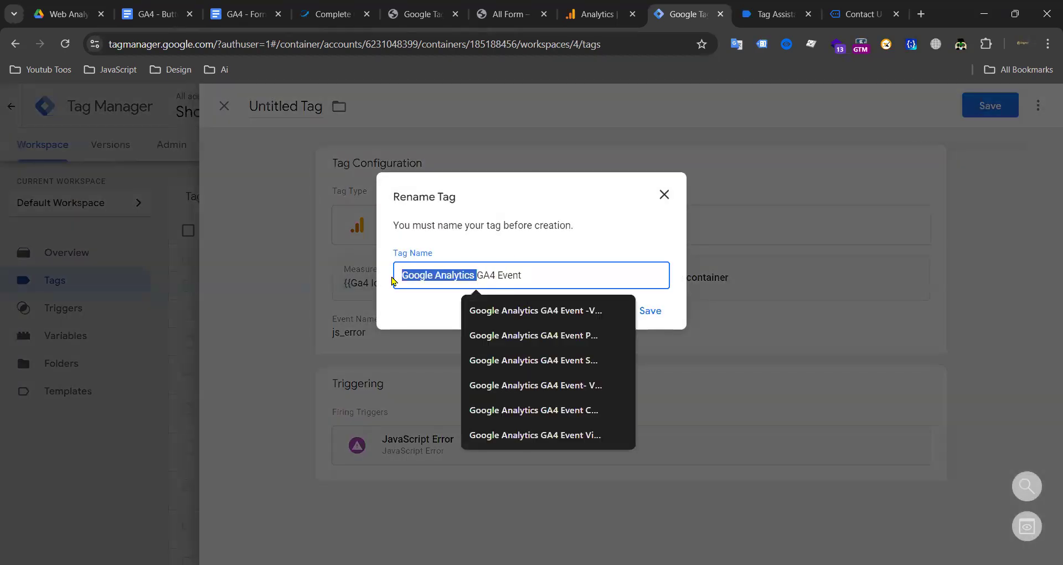
pyautogui.press('BackSpace')
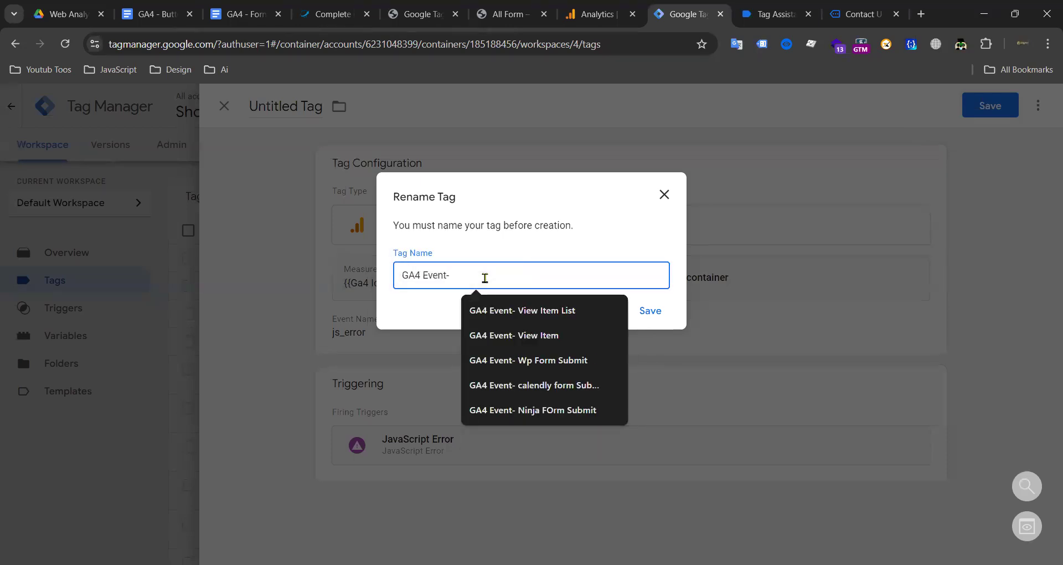
pyautogui.write('SJ')
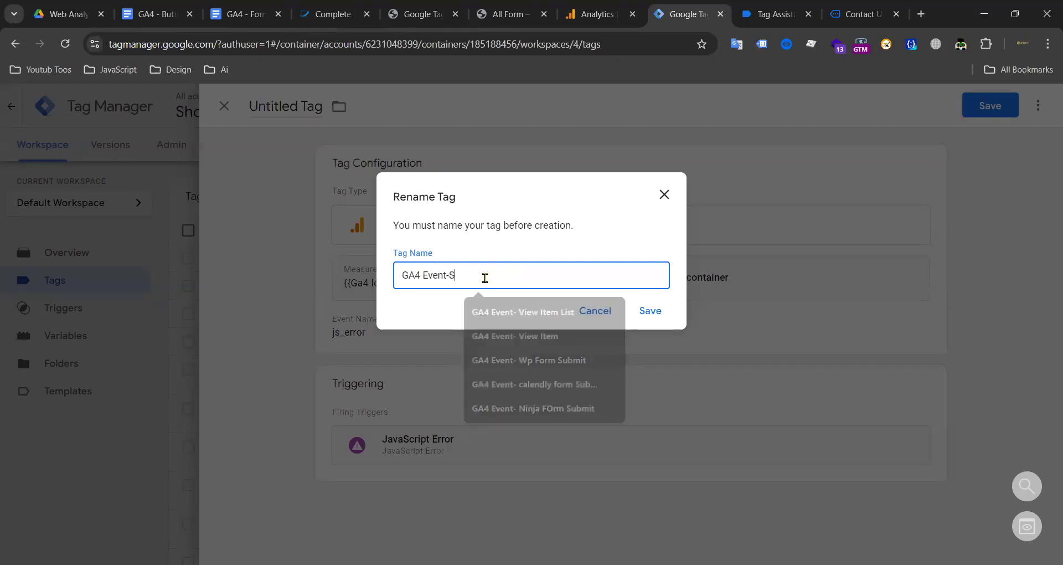
pyautogui.press('BackSpace')
pyautogui.press('BackSpace')
pyautogui.write('JS')
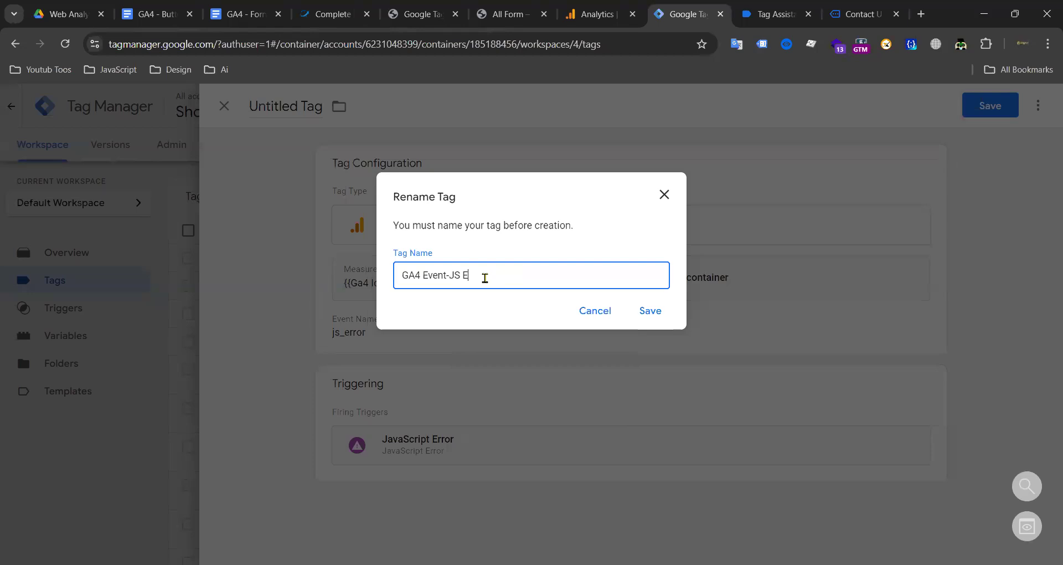
pyautogui.write(' Error')
pyautogui.click(645, 312)
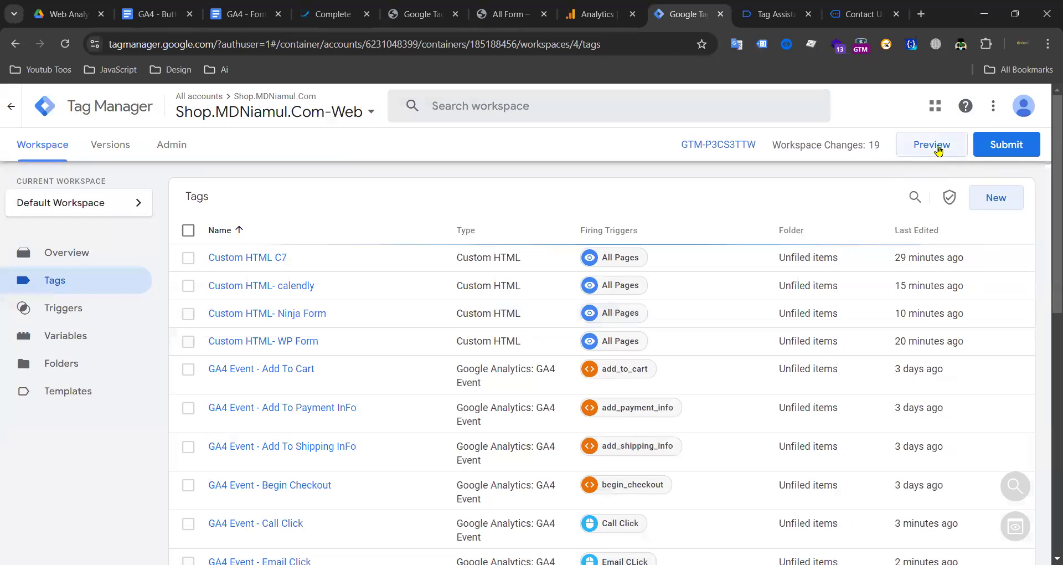
# Step: Start a preview of the container, then switch to Google Analytics and open DebugView from the property's admin settings
pyautogui.click(937, 150)
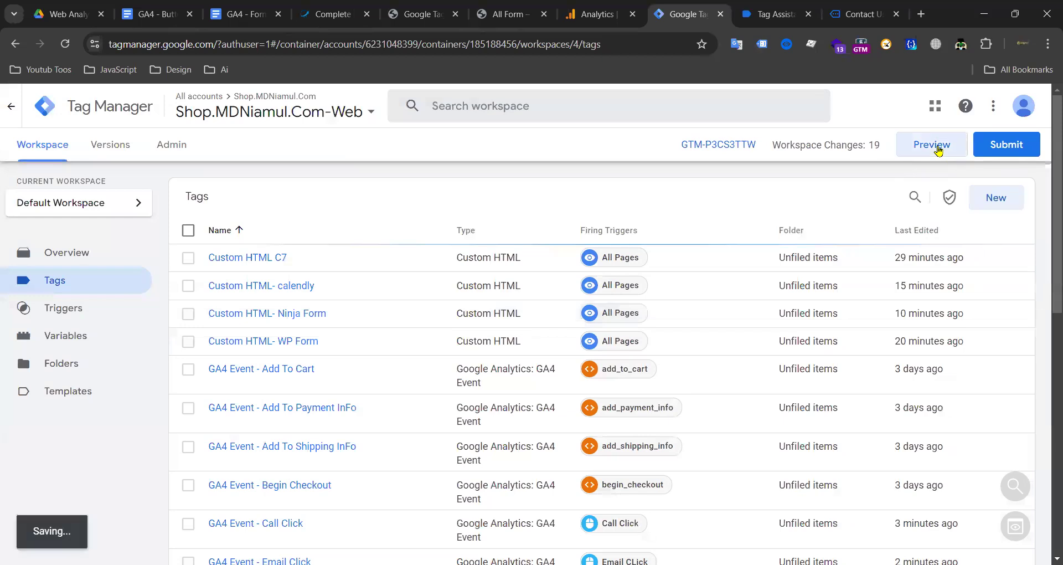
pyautogui.click(604, 17)
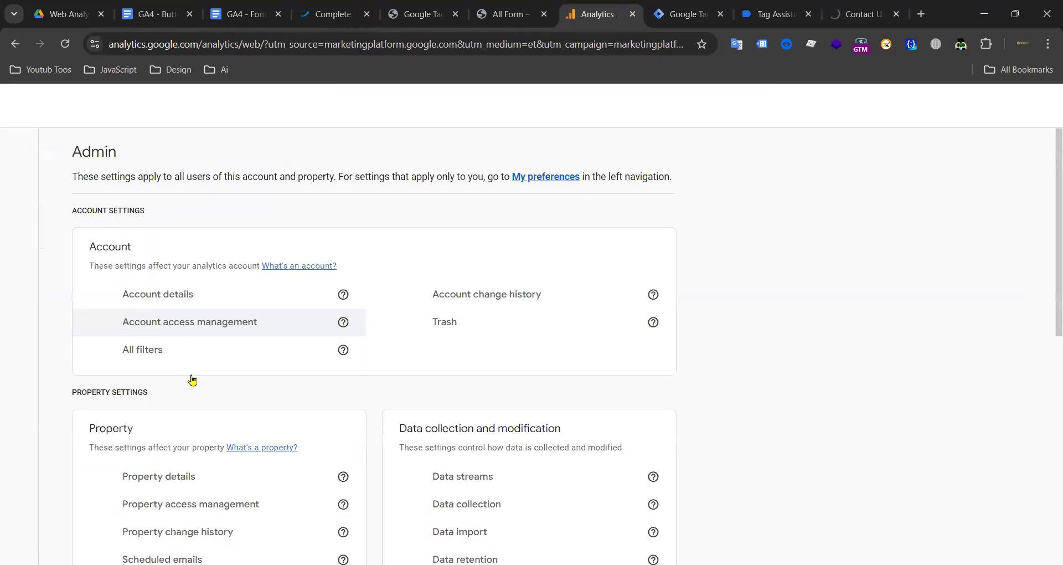
pyautogui.scroll(-5, 492, 366)
pyautogui.scroll(-2, 185, 467)
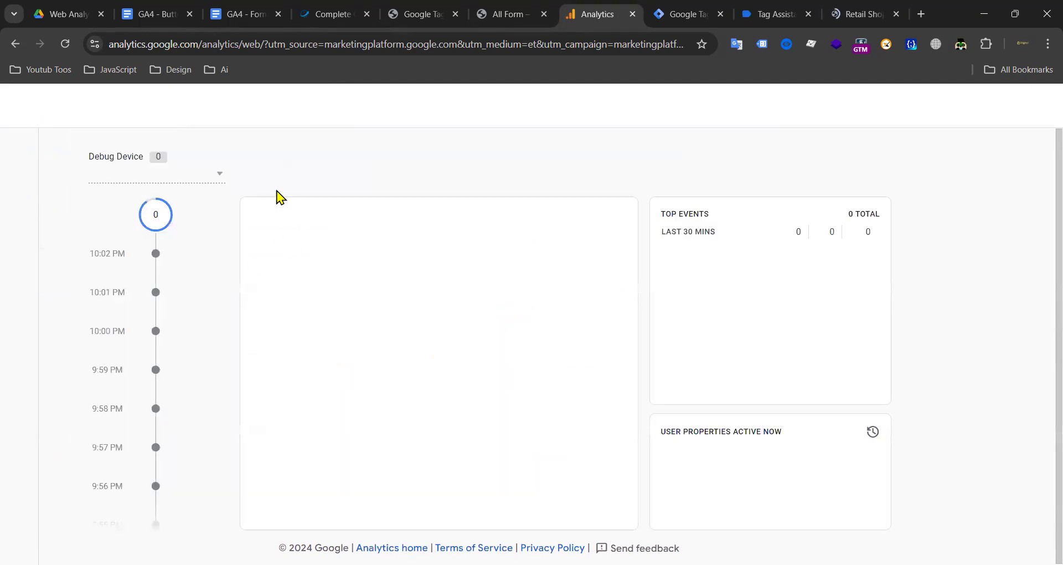
# Step: Choose Google as the debug device in DebugView
pyautogui.click(220, 178)
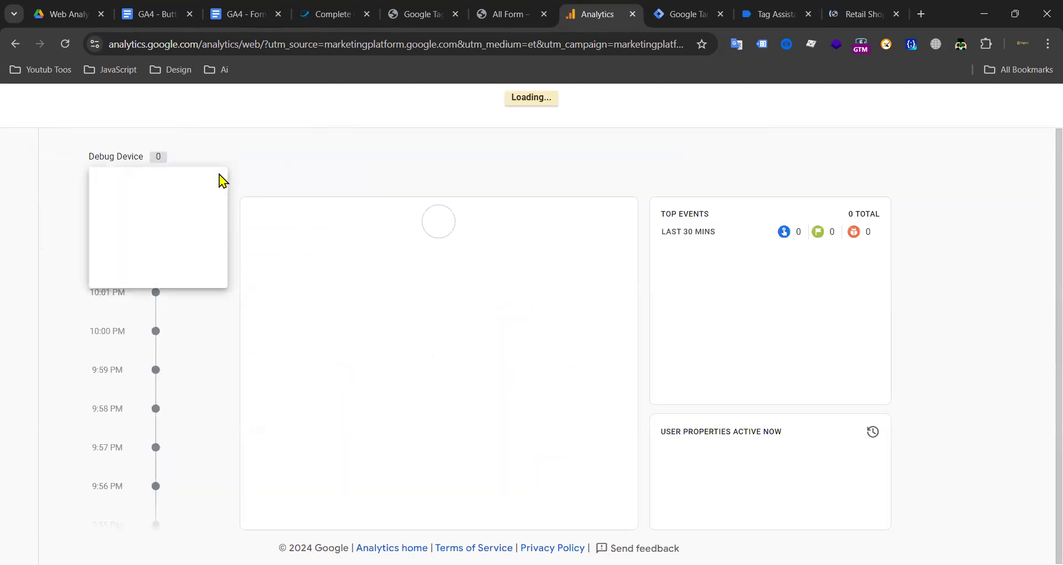
pyautogui.click(219, 174)
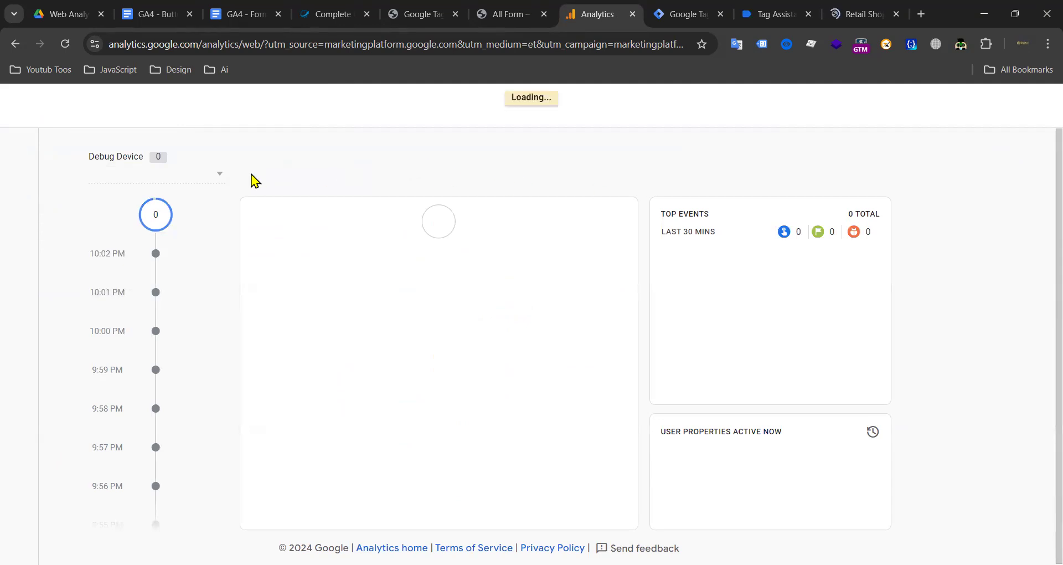
pyautogui.click(220, 176)
pyautogui.click(166, 187)
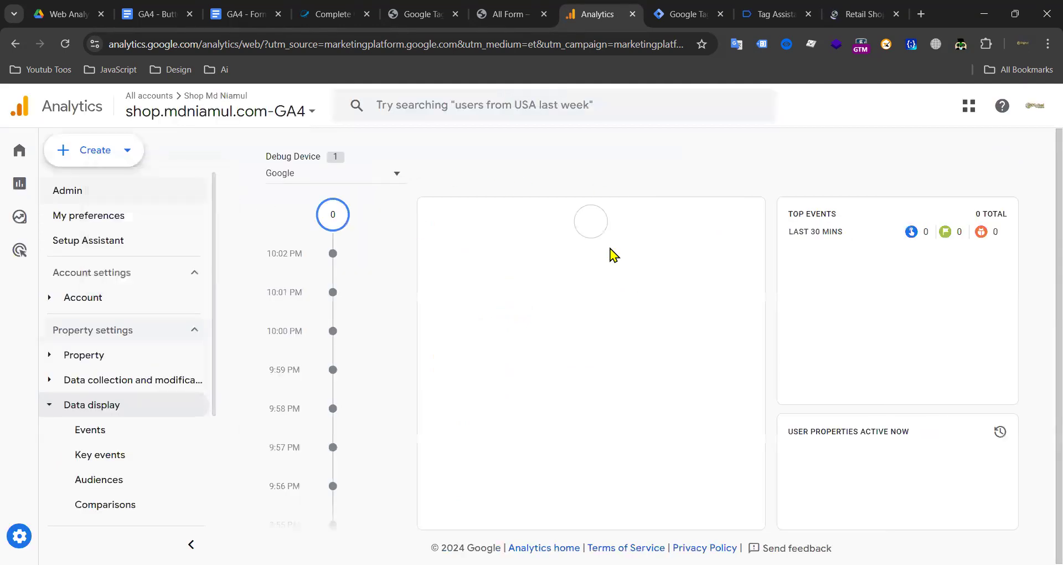
# Step: Continue into the connected Tag Assistant session and check DebugView in Google Analytics for incoming events
pyautogui.click(781, 14)
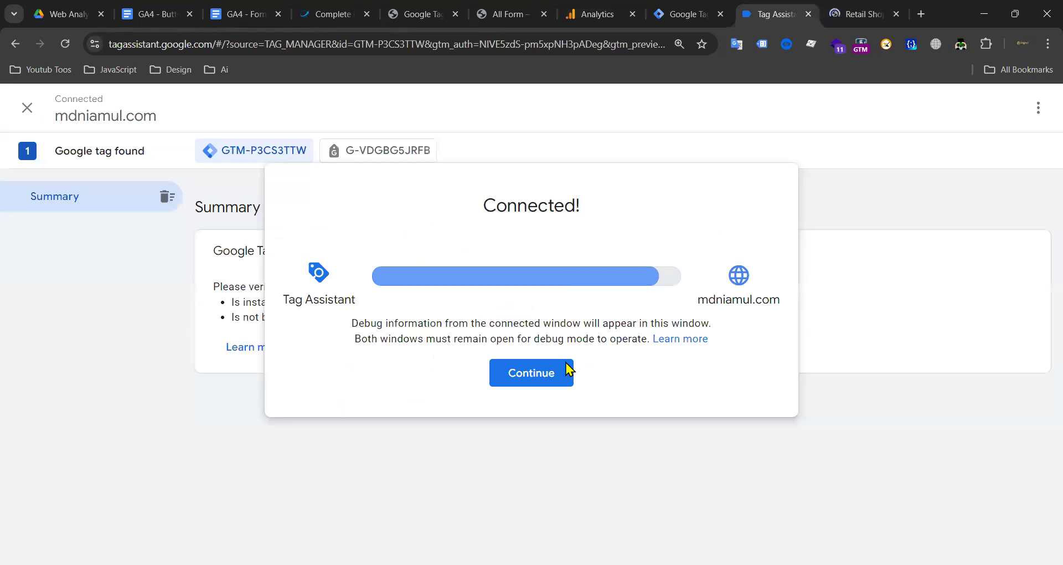
pyautogui.click(550, 376)
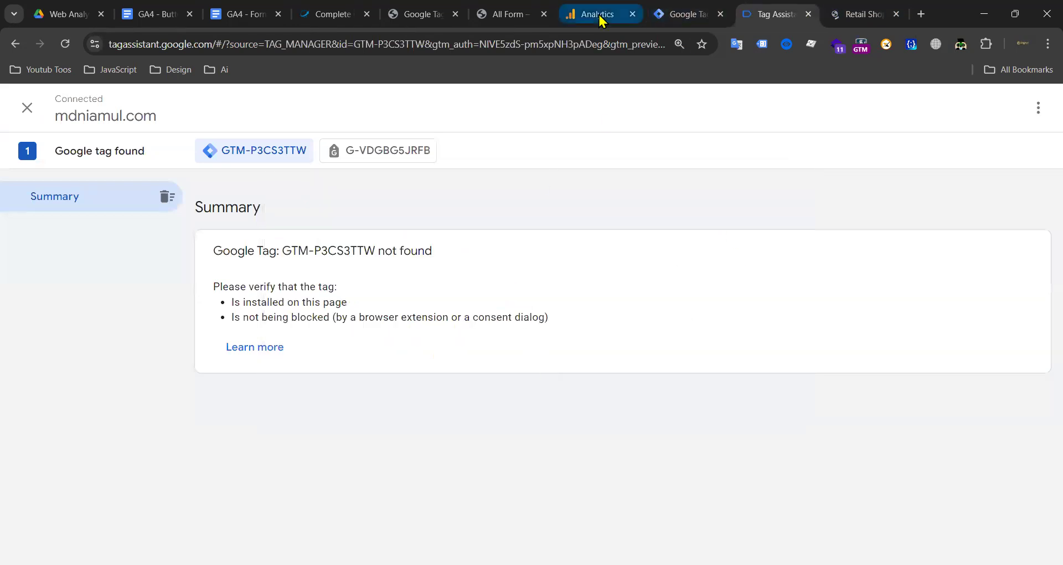
pyautogui.click(662, 16)
pyautogui.click(598, 14)
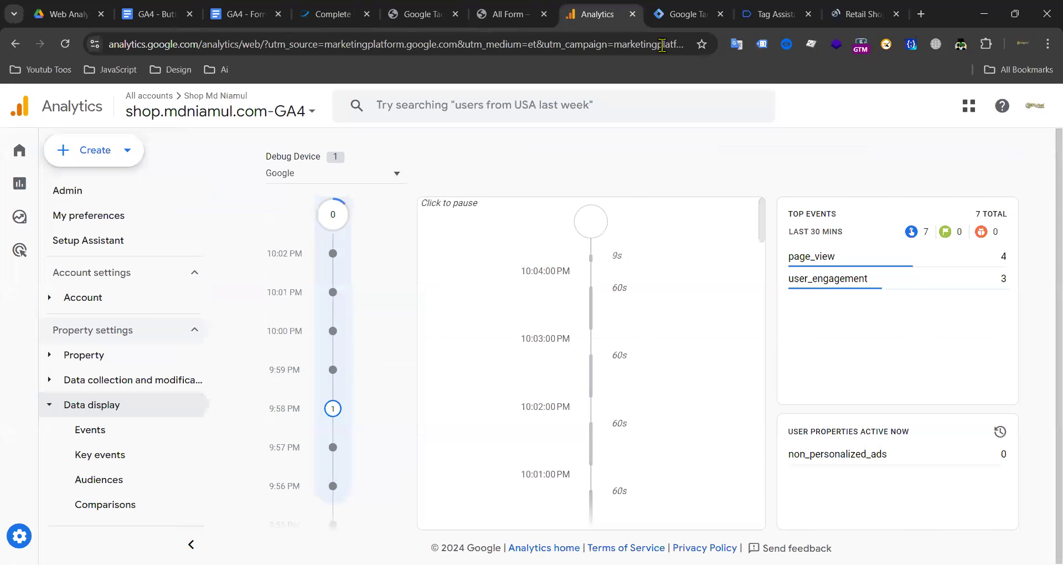
# Step: Switch to the shop site and open its Contact Us page at the phone and email links
pyautogui.click(784, 14)
pyautogui.click(860, 15)
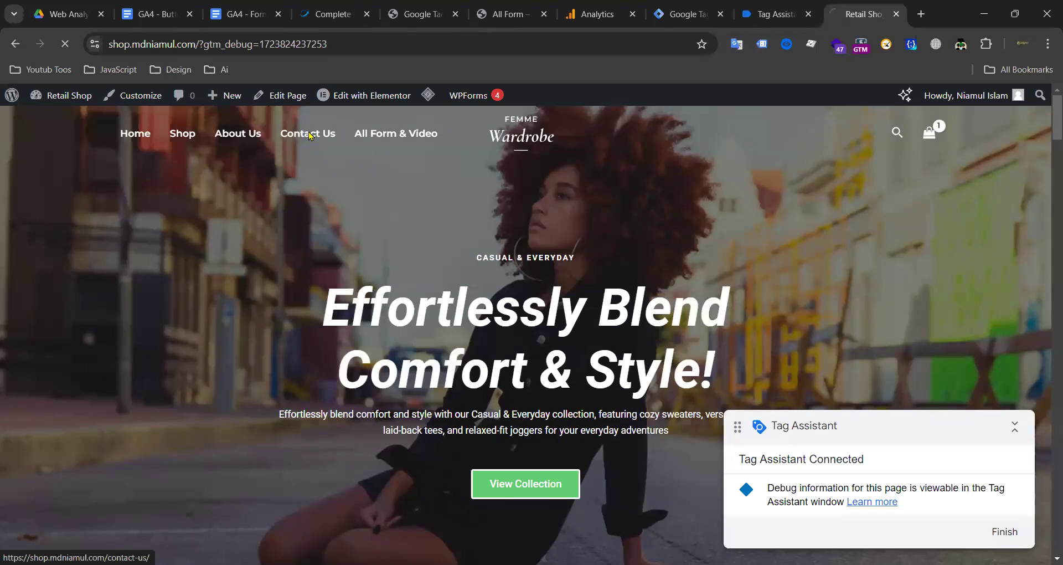
pyautogui.click(311, 138)
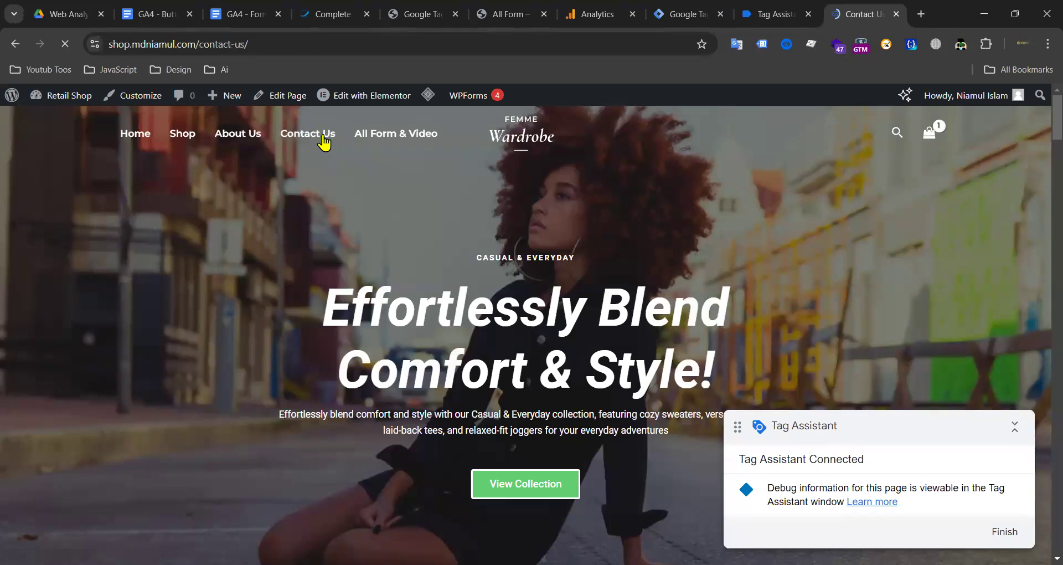
pyautogui.scroll(-14, 443, 176)
pyautogui.scroll(6, 448, 178)
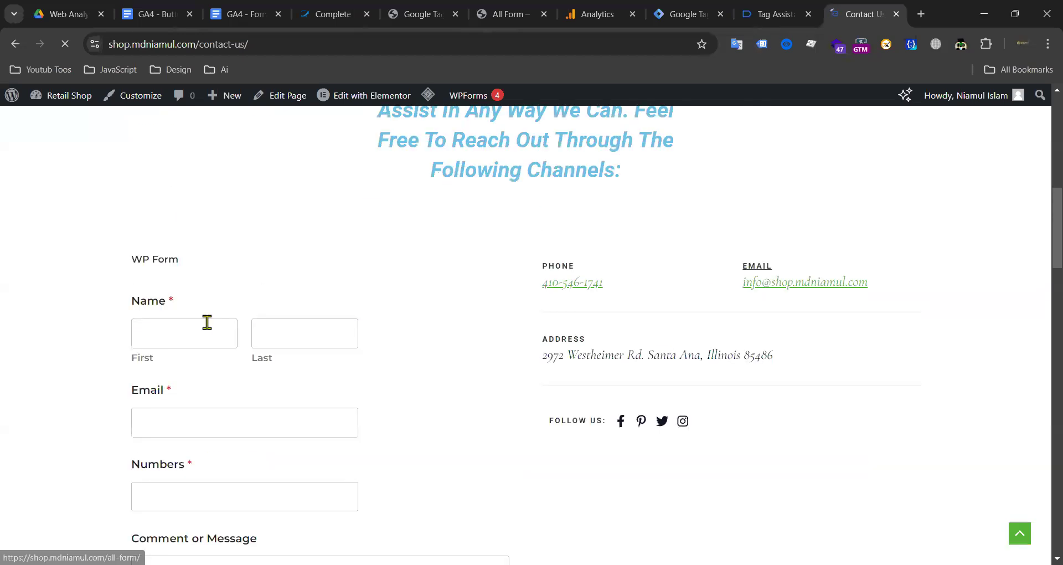
pyautogui.scroll(-3, 607, 171)
pyautogui.scroll(3, 636, 181)
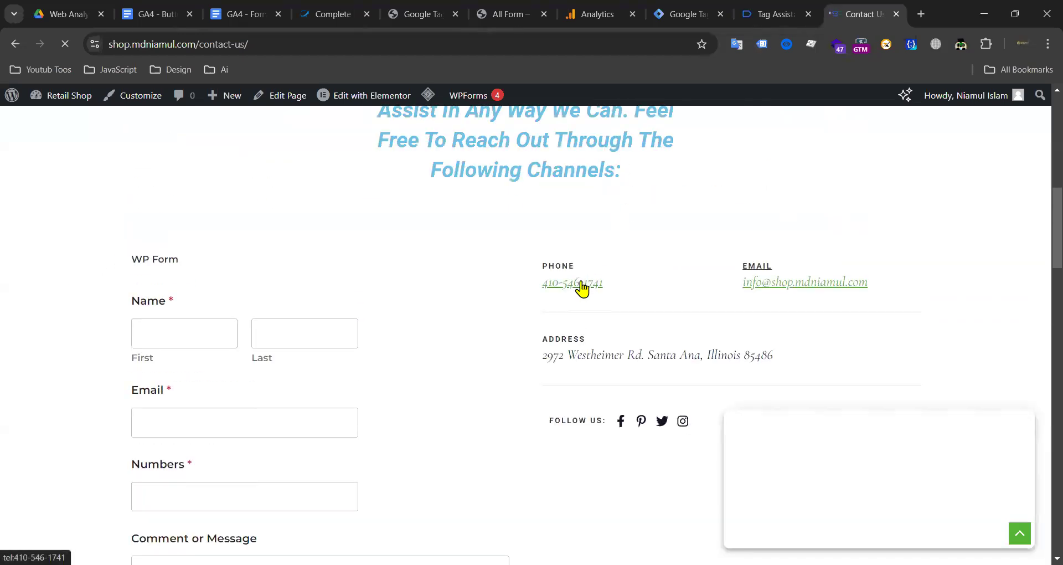
# Step: Trigger the phone link on the Contact Us page and inspect the resulting Click event in Tag Assistant
pyautogui.click(774, 13)
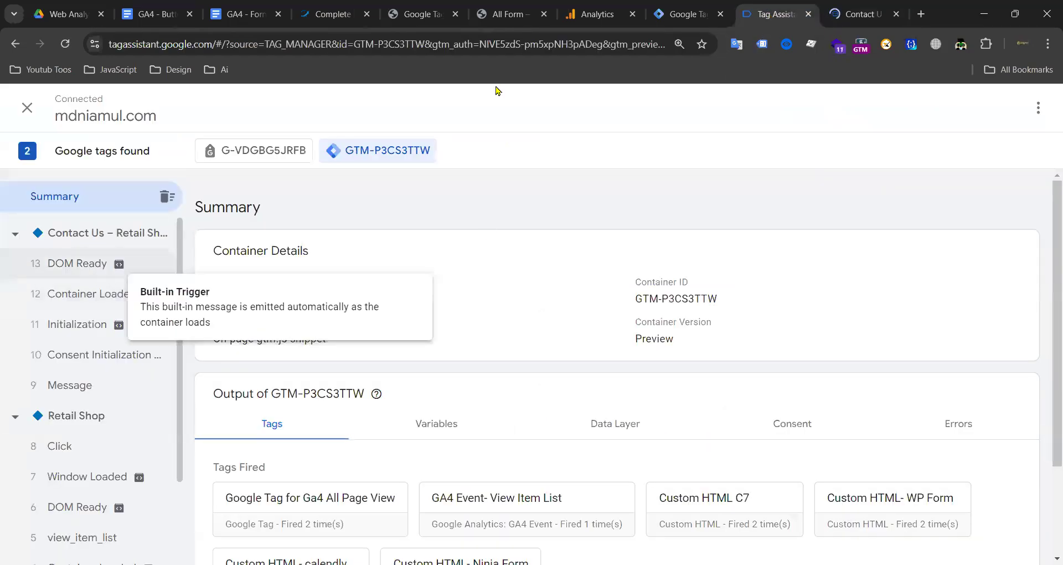
pyautogui.click(863, 15)
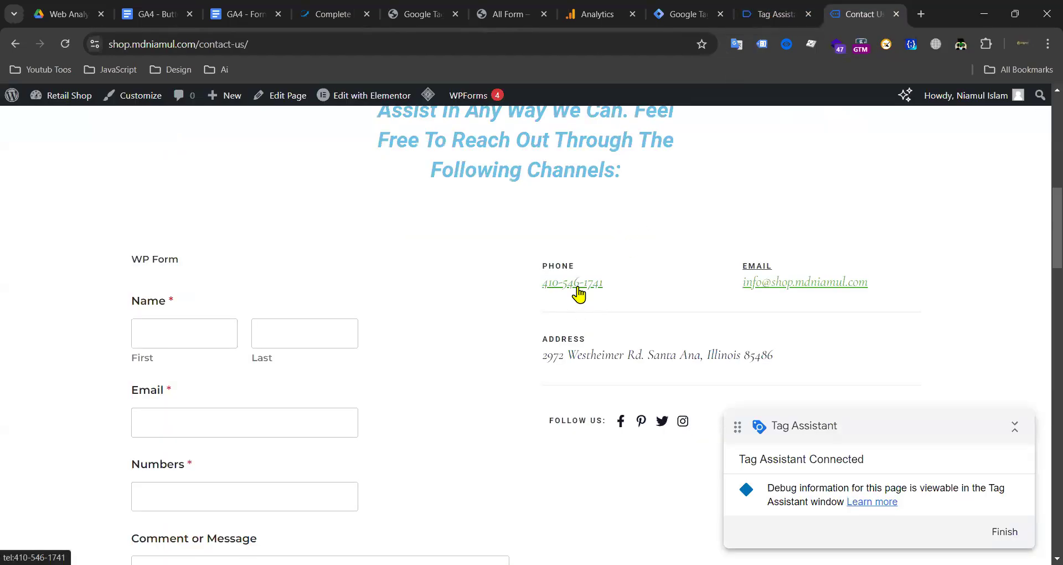
pyautogui.click(576, 288)
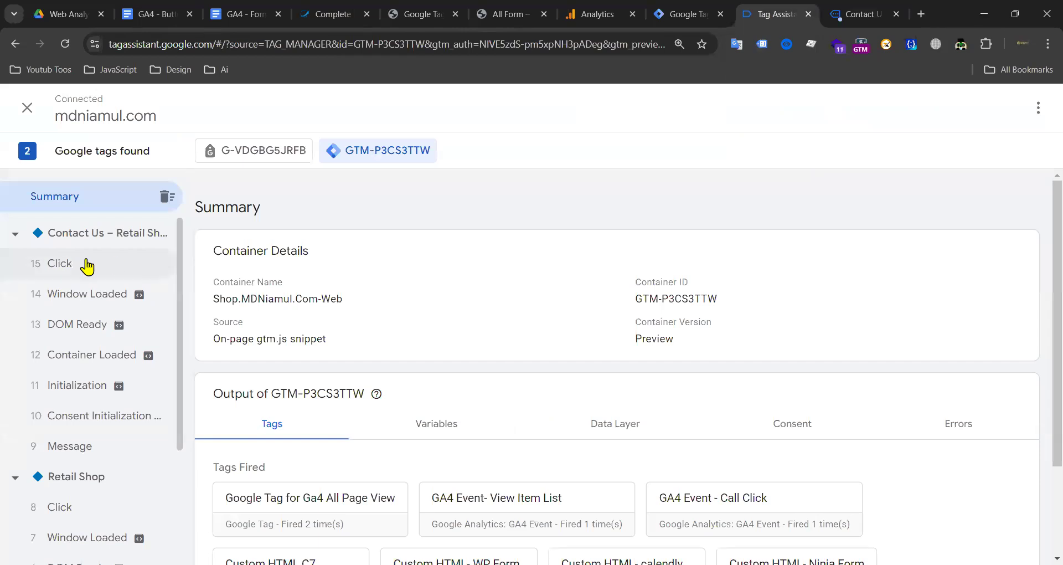
pyautogui.click(85, 265)
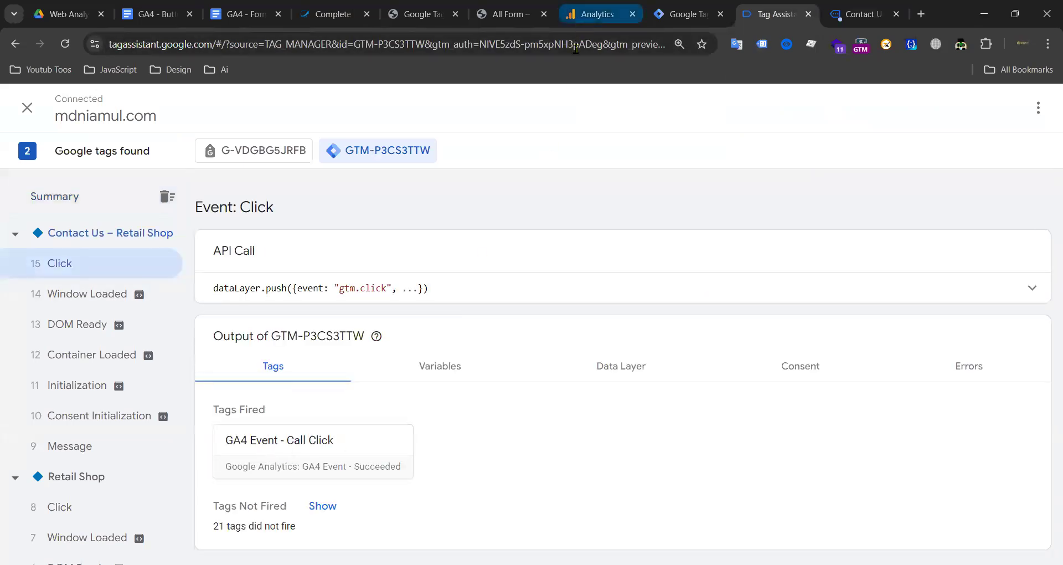
# Step: Check DebugView in Google Analytics for the phone click event with Google as the debug device
pyautogui.click(582, 17)
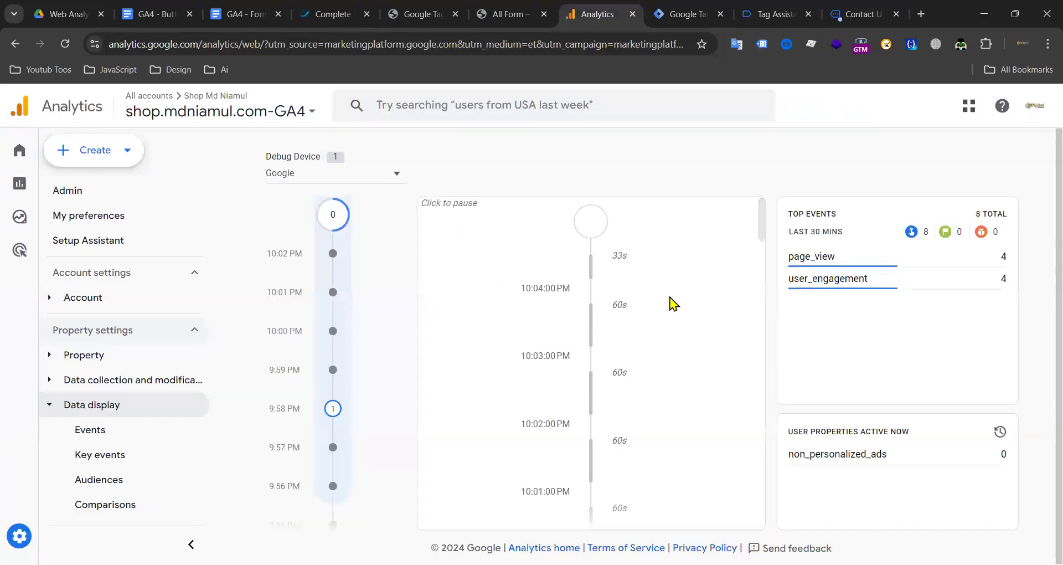
pyautogui.click(395, 183)
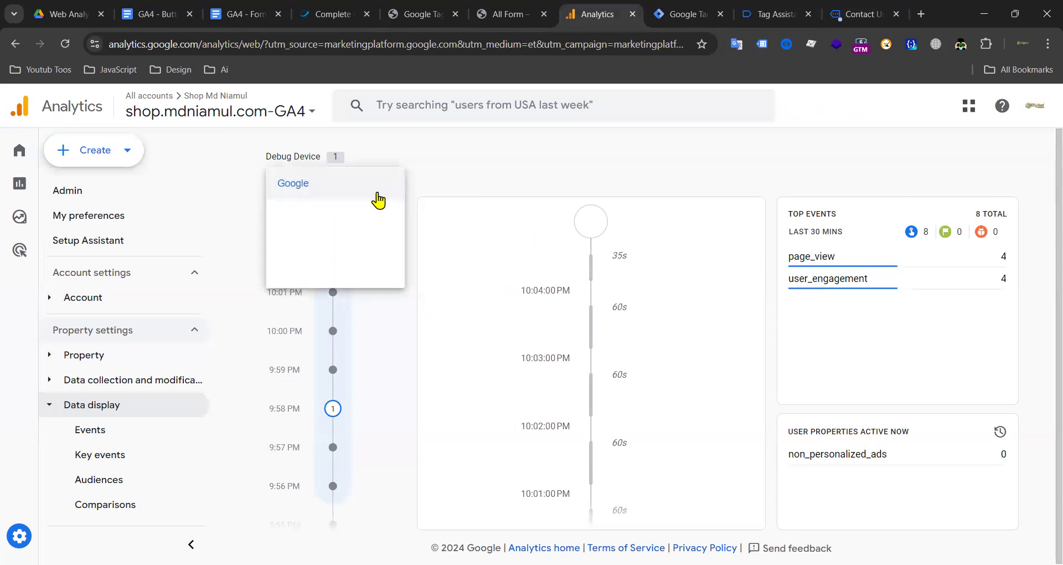
pyautogui.click(381, 189)
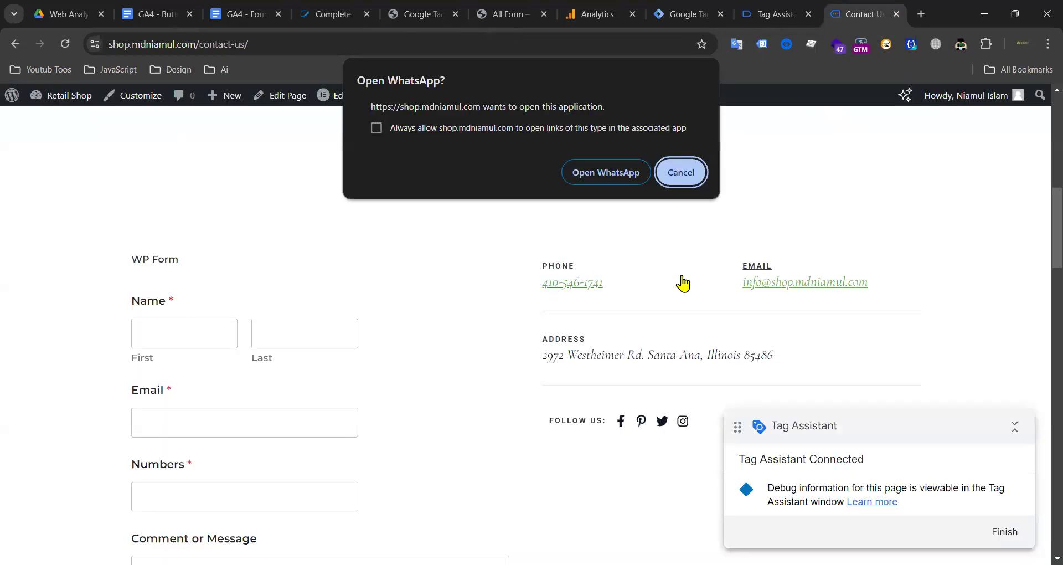
# Step: Decline opening WhatsApp, trigger the email link on the Contact Us page, and examine the GA4 tag's sent hits in Tag Assistant
pyautogui.click(706, 181)
pyautogui.click(796, 283)
pyautogui.click(772, 14)
pyautogui.click(13, 264)
pyautogui.click(265, 155)
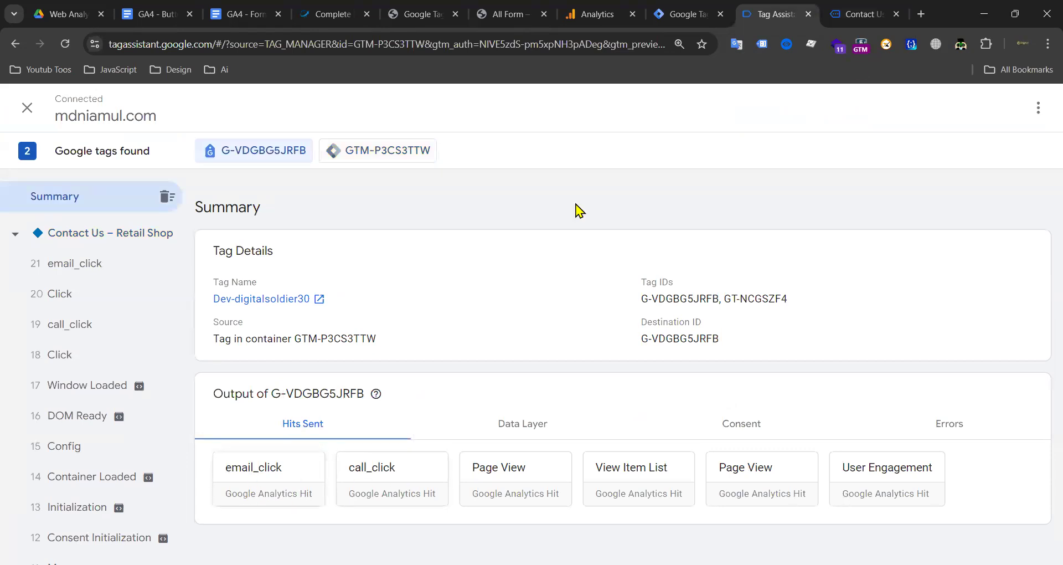
# Step: Open the Realtime report in Google Analytics and check the event counts by event name
pyautogui.click(859, 13)
pyautogui.click(598, 13)
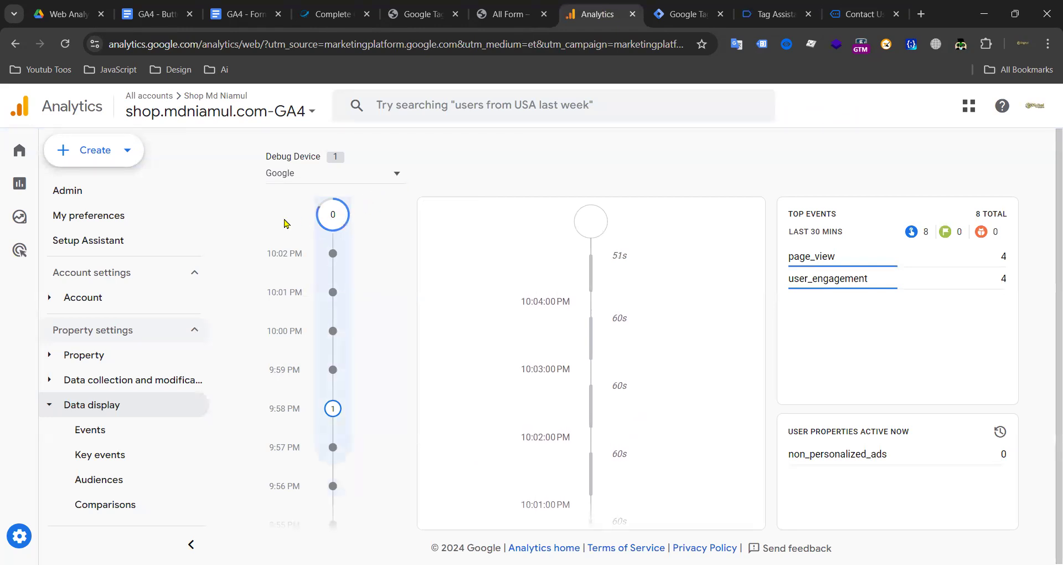
pyautogui.click(26, 187)
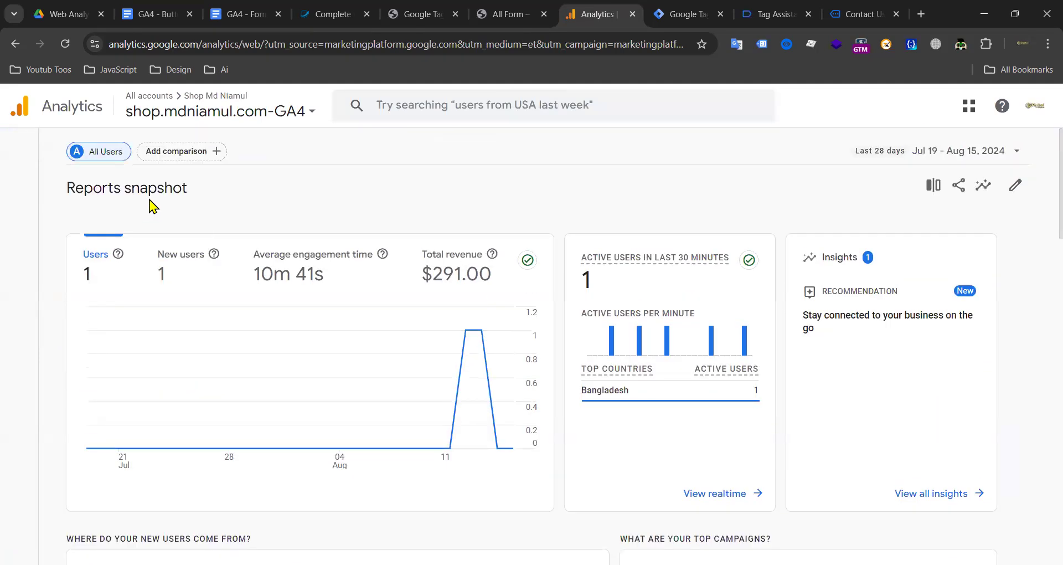
pyautogui.click(52, 182)
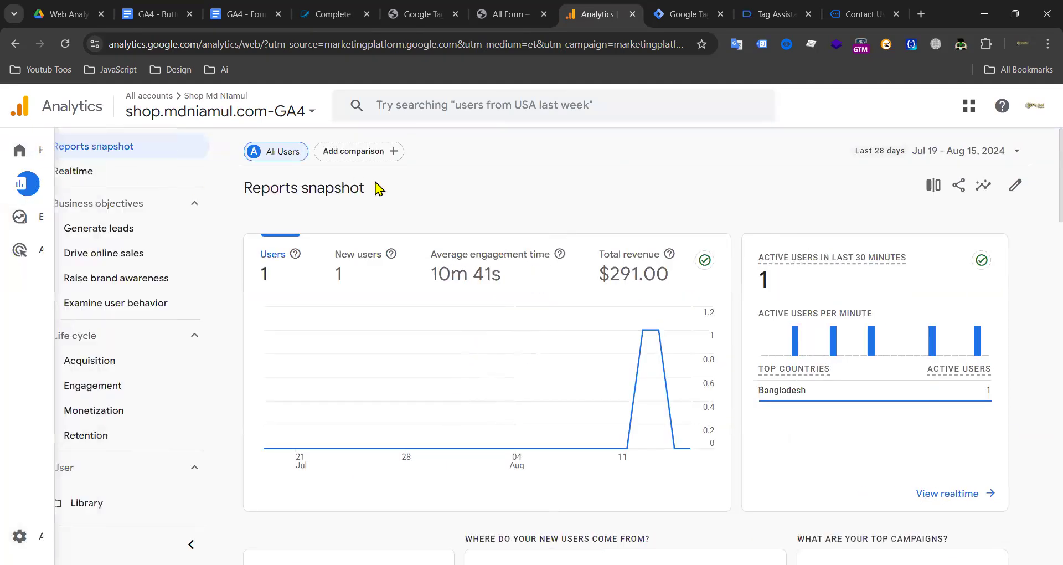
pyautogui.click(100, 172)
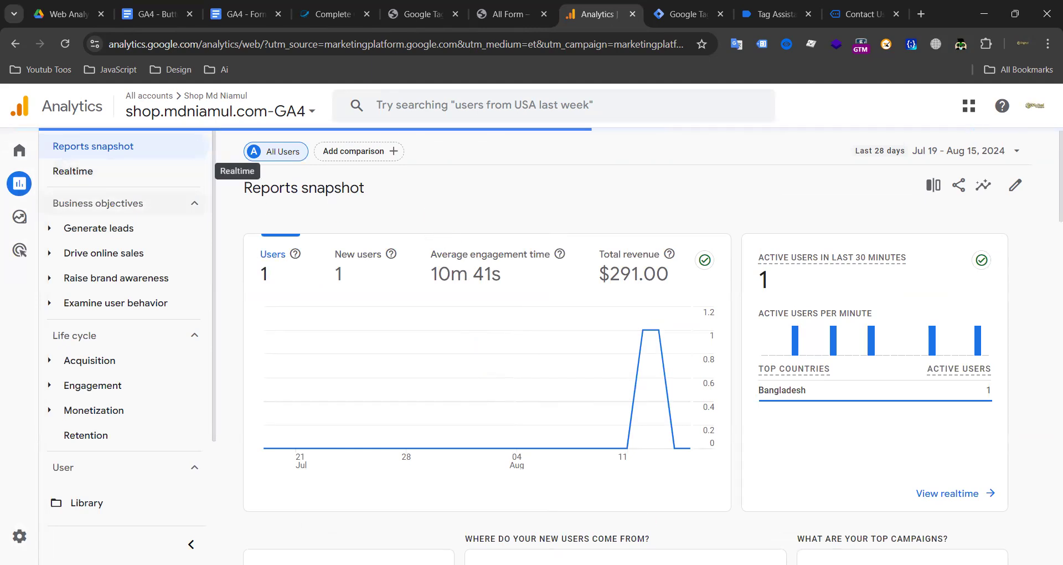
pyautogui.scroll(-10, 666, 274)
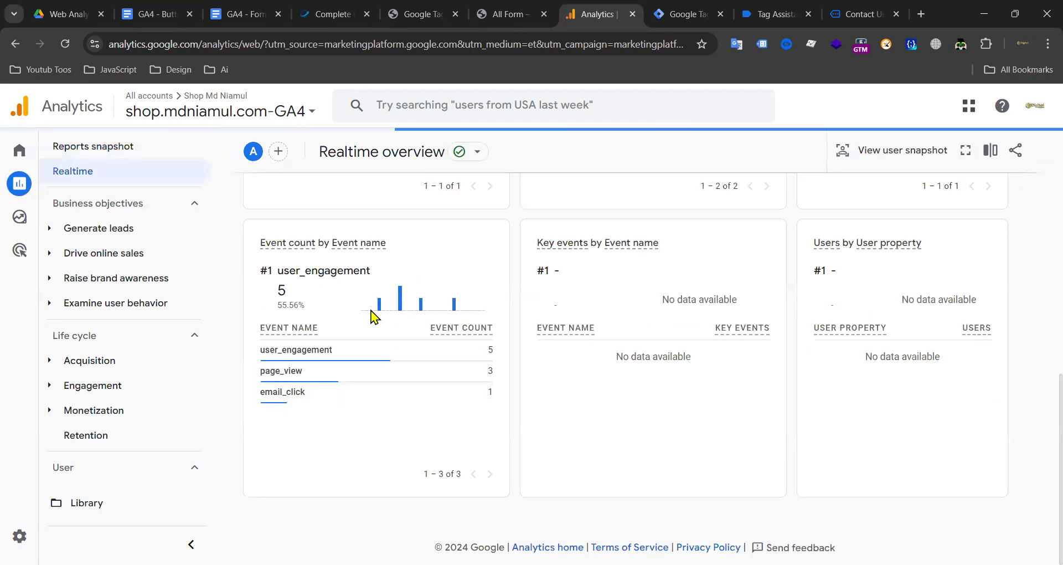
# Step: Trigger the phone link on the shop's Contact Us page again and decline opening the external app
pyautogui.click(836, 14)
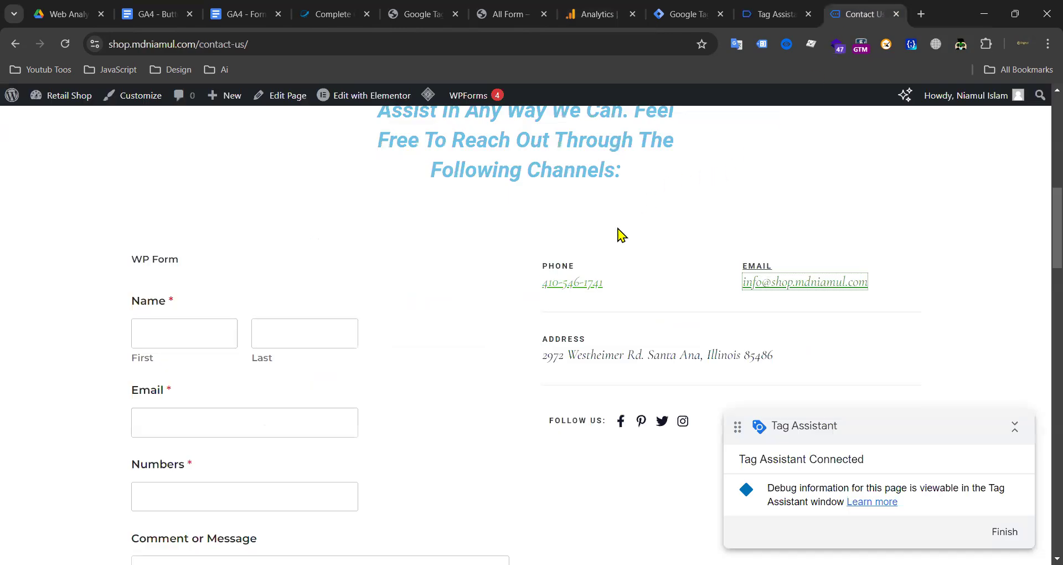
pyautogui.click(577, 284)
pyautogui.click(677, 180)
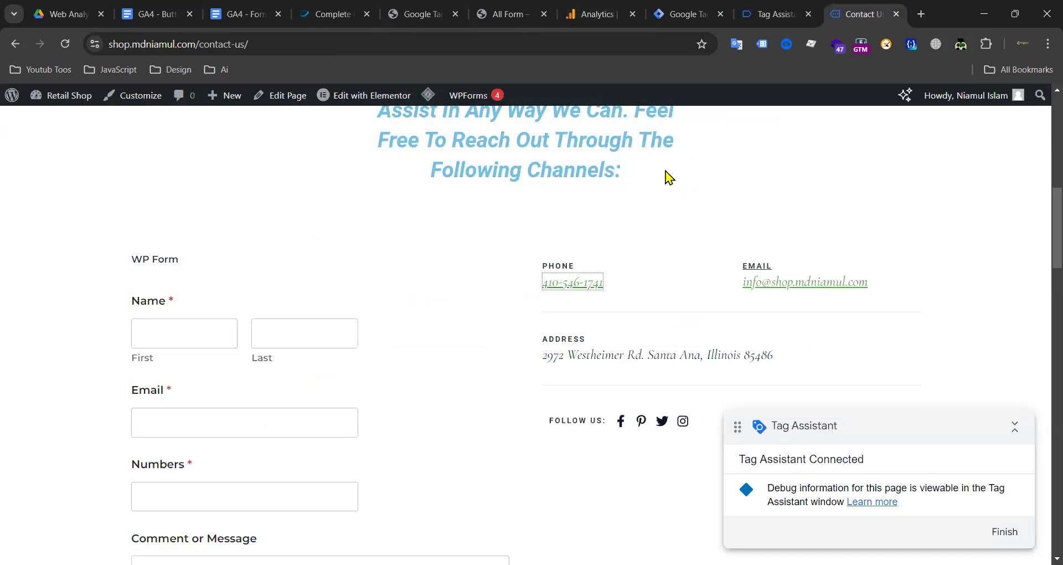
# Step: Load shop.mdniamul.com/car in place of the Contact Us page, check Tag Assistant for a JavaScript error event, and return to the shop
pyautogui.scroll(9, 344, 214)
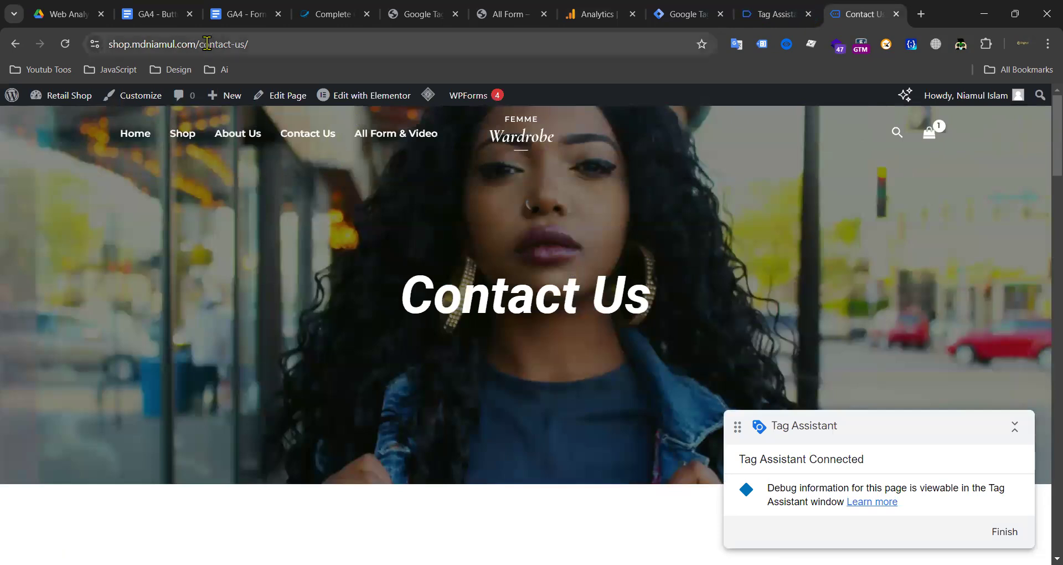
pyautogui.moveTo(197, 43); pyautogui.dragTo(249, 43)
pyautogui.write('ca')
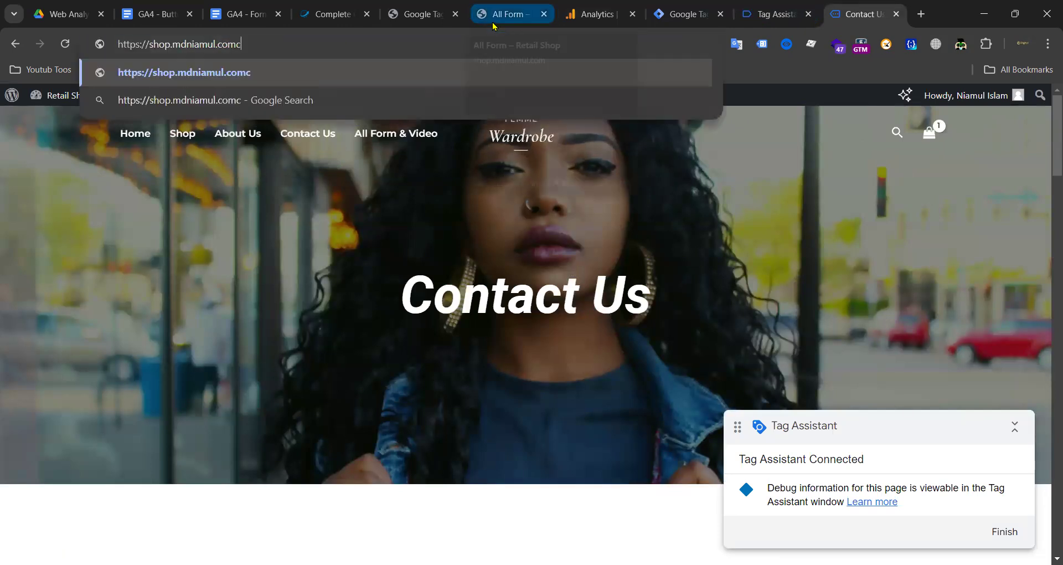
pyautogui.press('BackSpace')
pyautogui.press('BackSpace')
pyautogui.write('/ca')
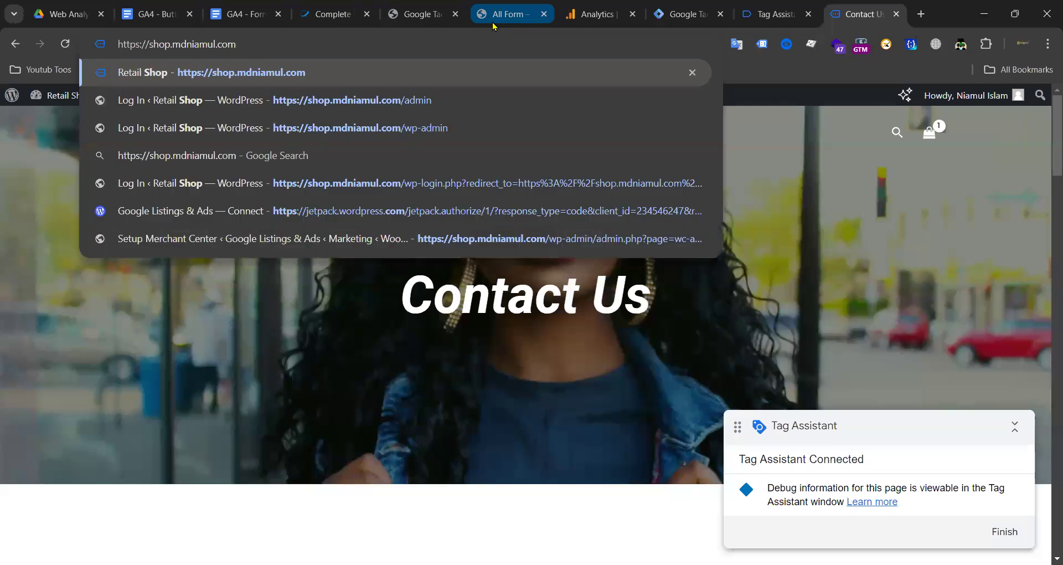
pyautogui.write('r')
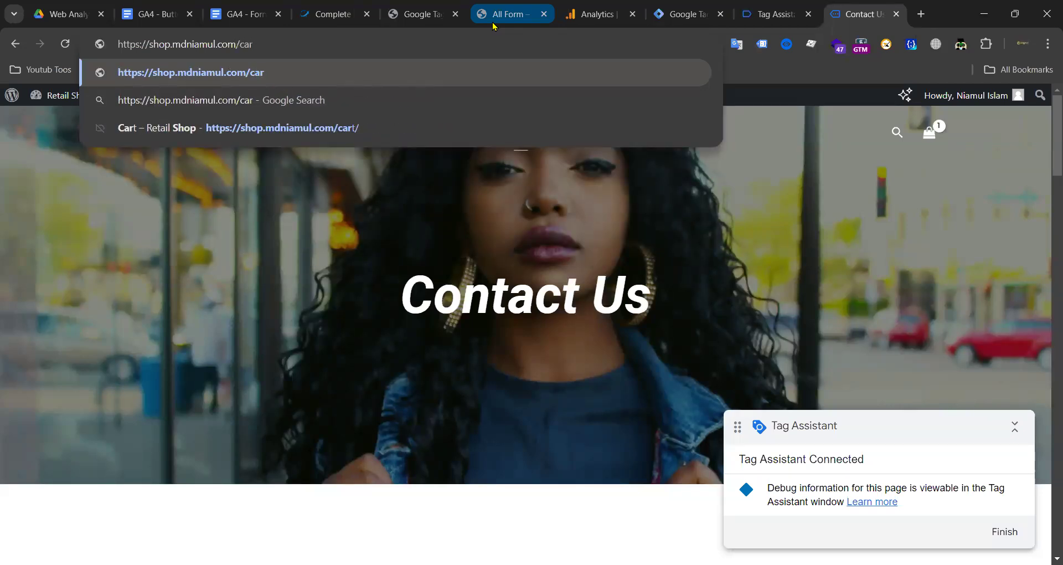
pyautogui.press('Return')
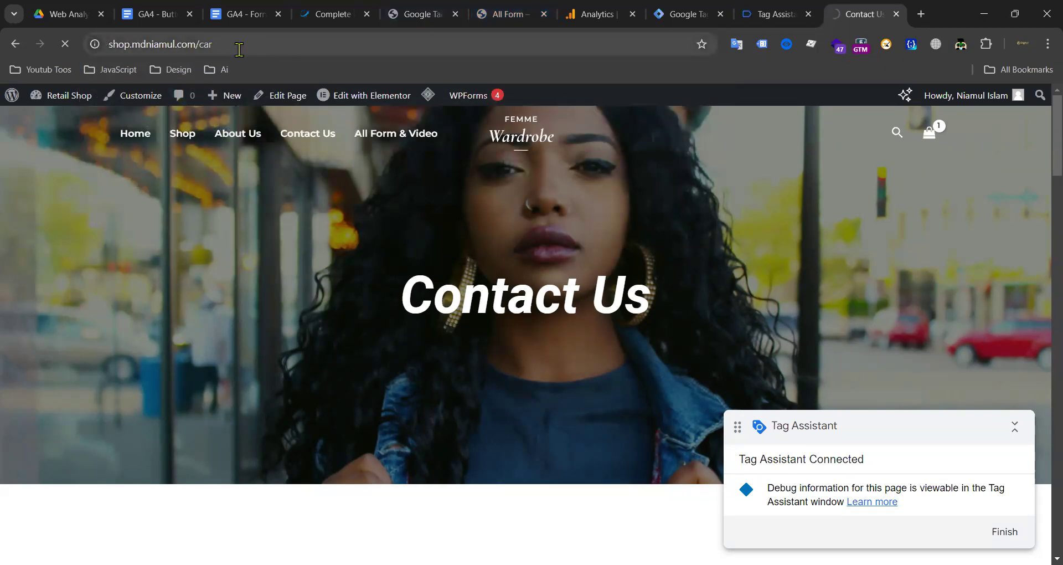
pyautogui.click(776, 14)
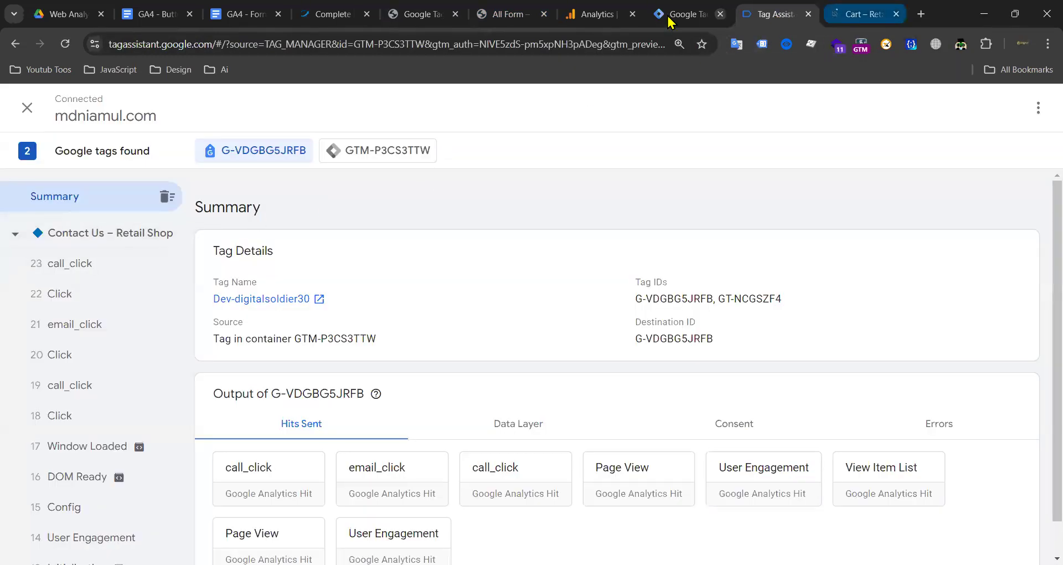
pyautogui.click(866, 19)
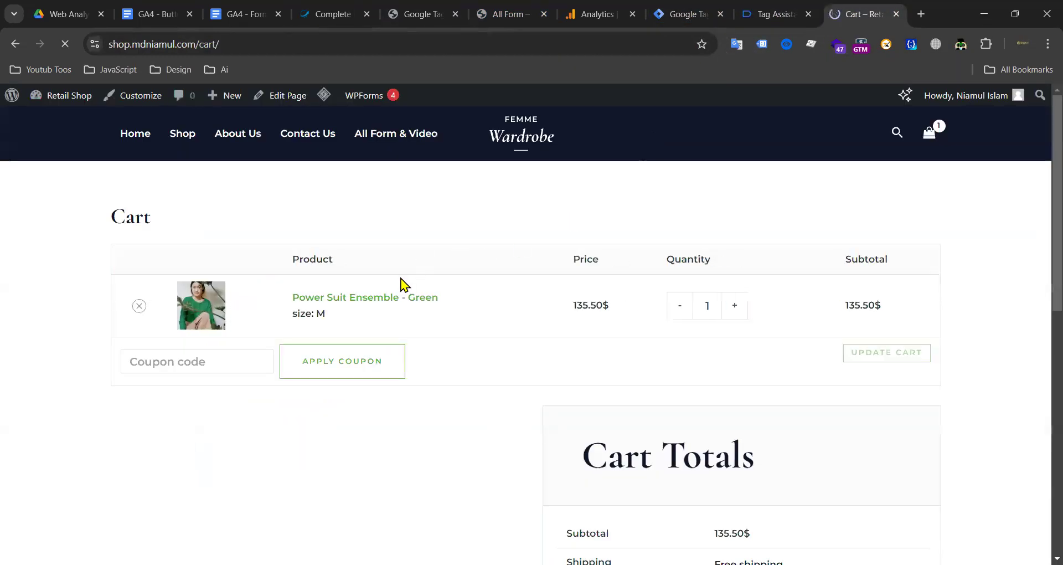
# Step: Load the address shop.mdniamul.com/carct in place of the Cart page
pyautogui.moveTo(213, 43); pyautogui.dragTo(257, 48)
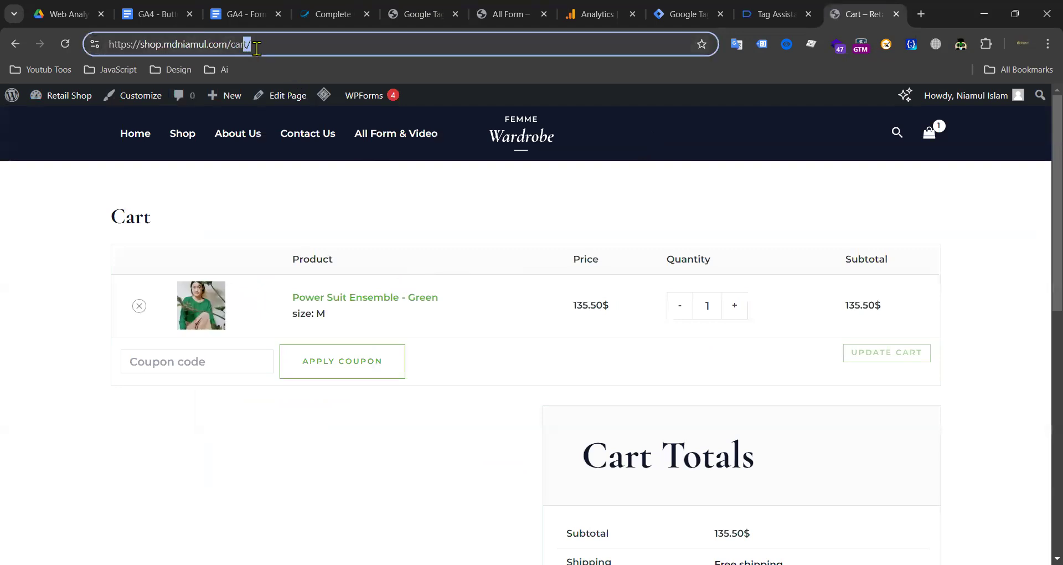
pyautogui.press('BackSpace')
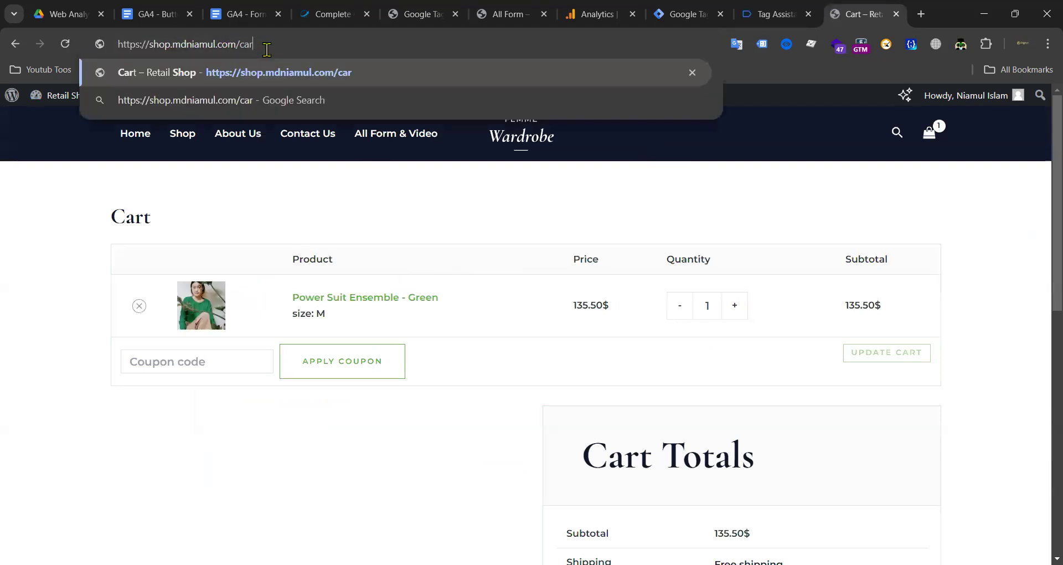
pyautogui.write('t')
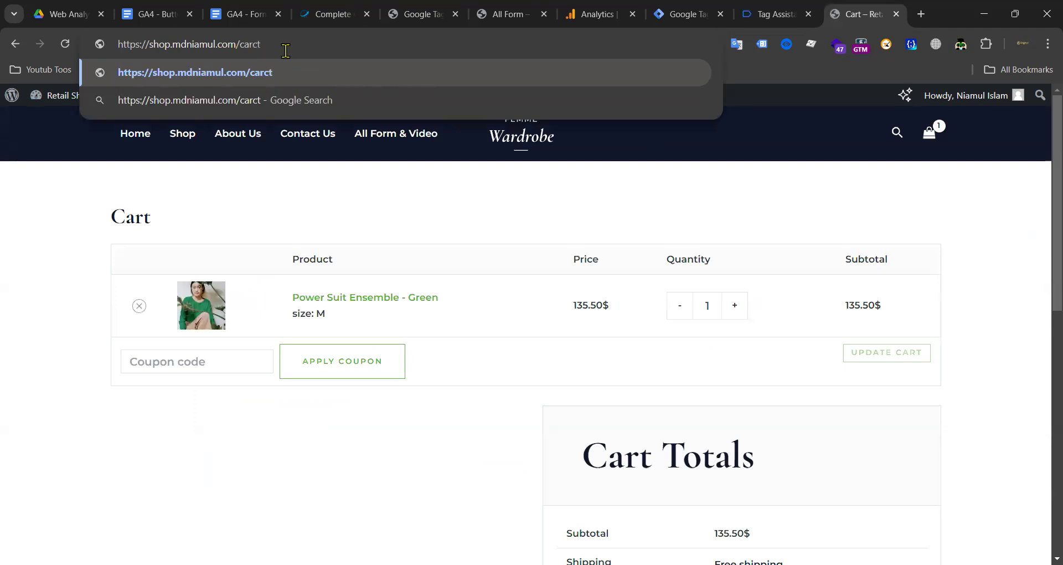
pyautogui.press('Return')
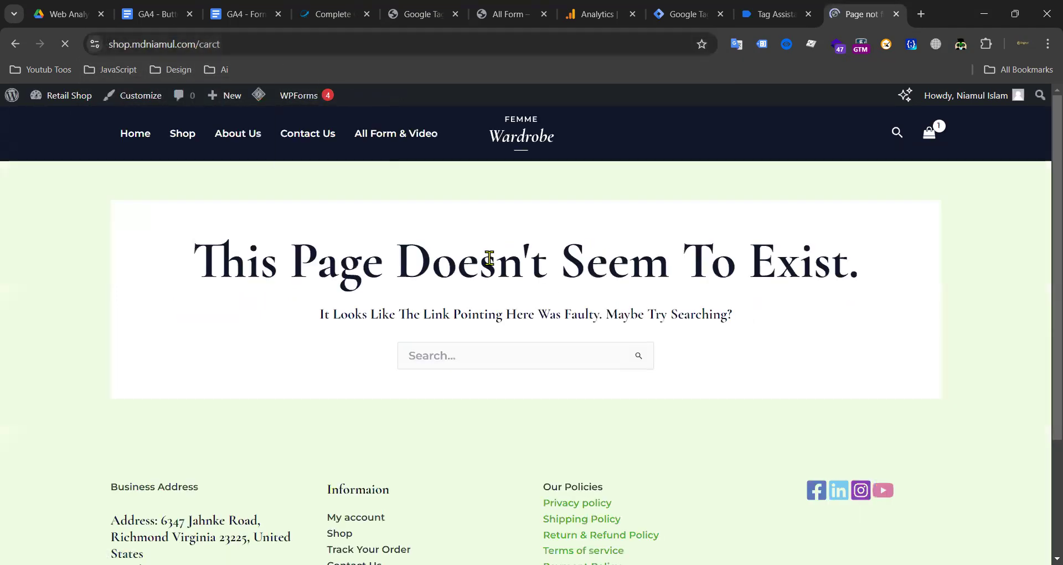
# Step: Check Tag Assistant's GTM-P3CS3TTW container and its Contact Us page entry for a JavaScript error event
pyautogui.click(775, 13)
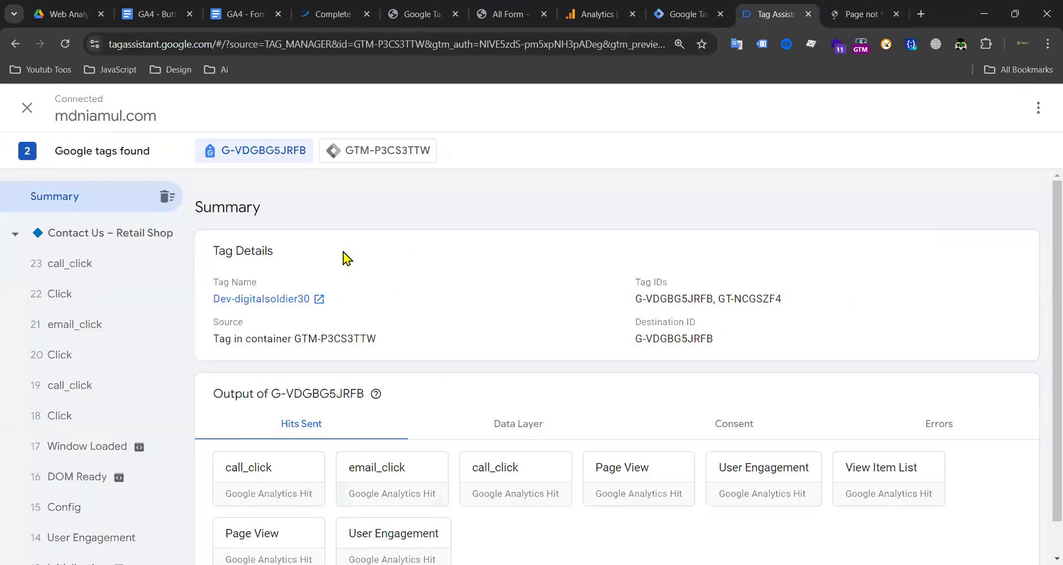
pyautogui.click(368, 156)
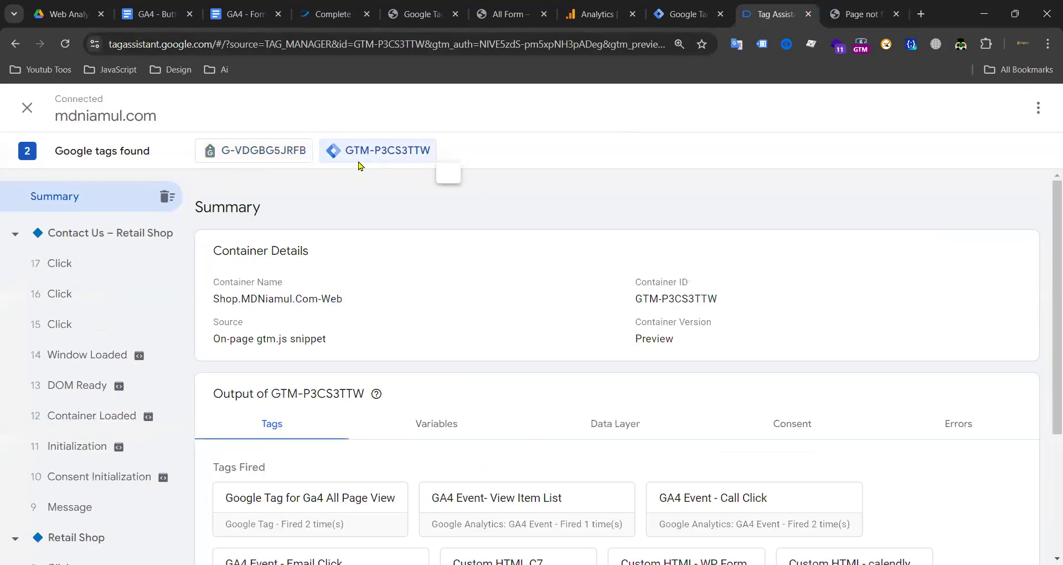
pyautogui.scroll(-8, 105, 344)
pyautogui.scroll(1, 115, 343)
pyautogui.scroll(4, 114, 343)
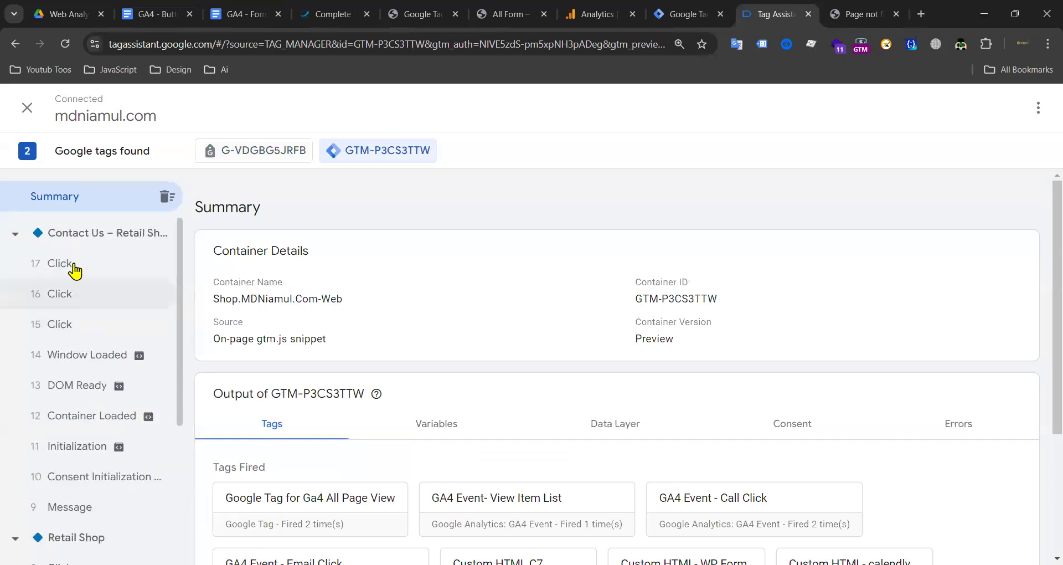
pyautogui.click(74, 264)
pyautogui.click(83, 233)
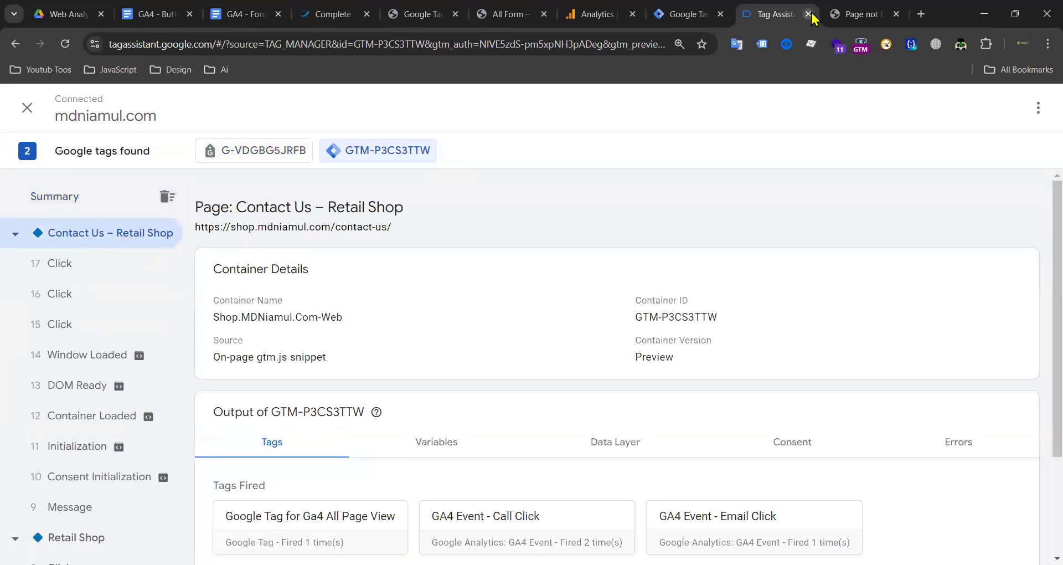
# Step: Reload the shop's /carct page, inspect its tags with Tag Assistant Legacy, and check the Tag Assistant preview session
pyautogui.click(847, 14)
pyautogui.scroll(-3, 629, 354)
pyautogui.scroll(3, 629, 354)
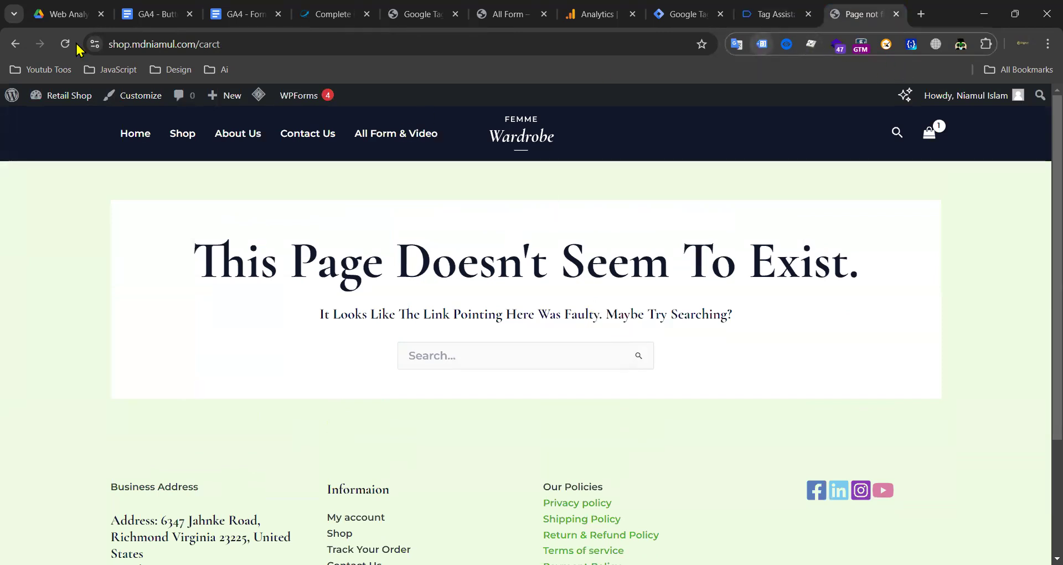
pyautogui.press('F5')
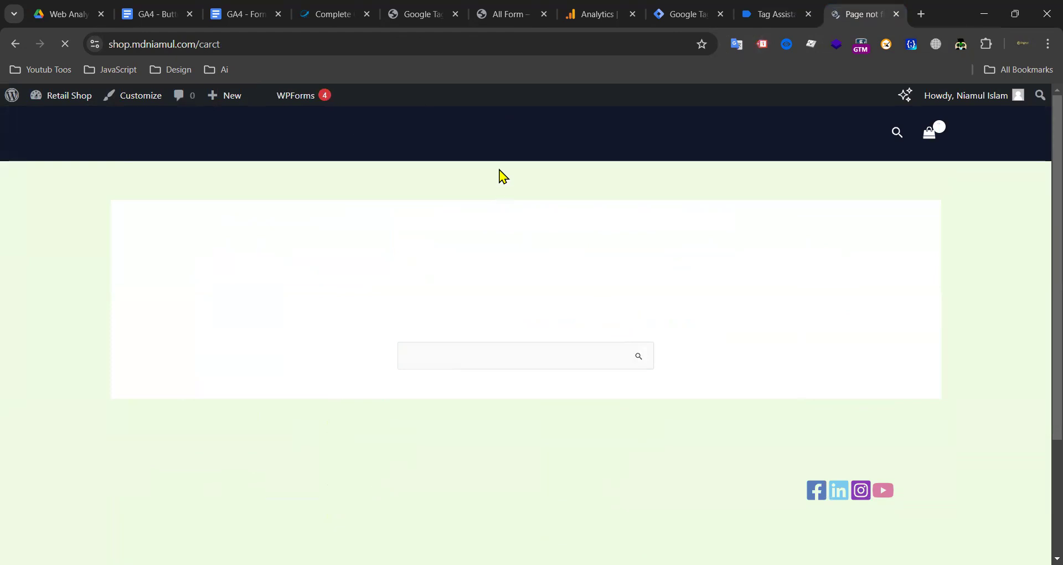
pyautogui.click(762, 45)
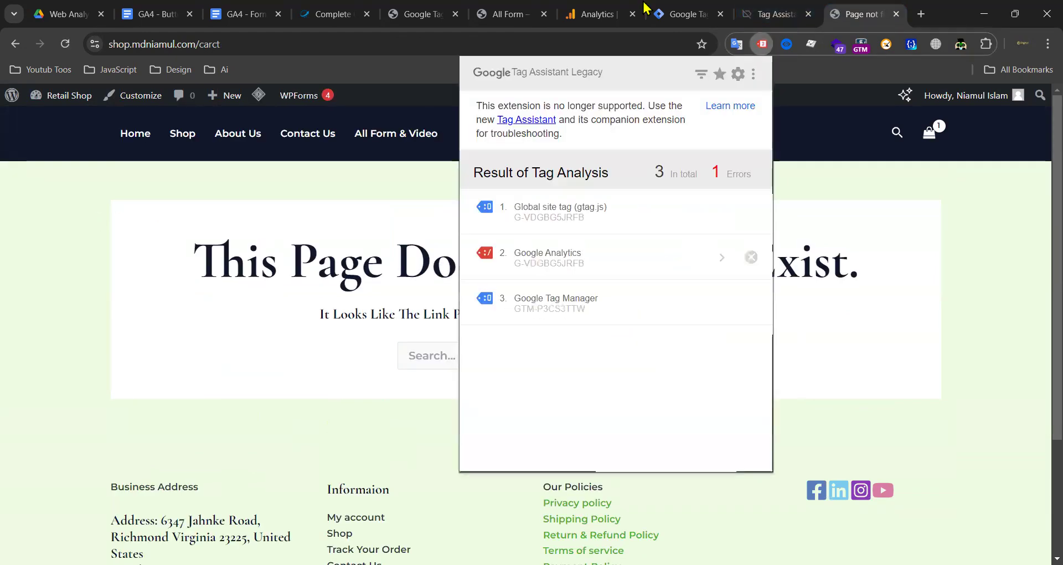
pyautogui.click(775, 14)
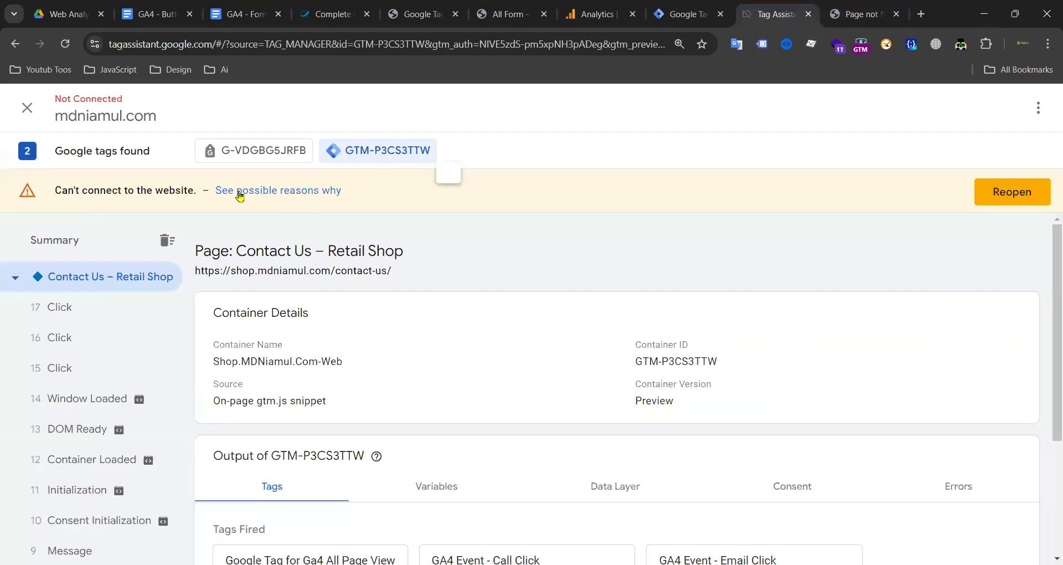
pyautogui.click(856, 14)
pyautogui.scroll(-3, 487, 241)
pyautogui.scroll(3, 651, 225)
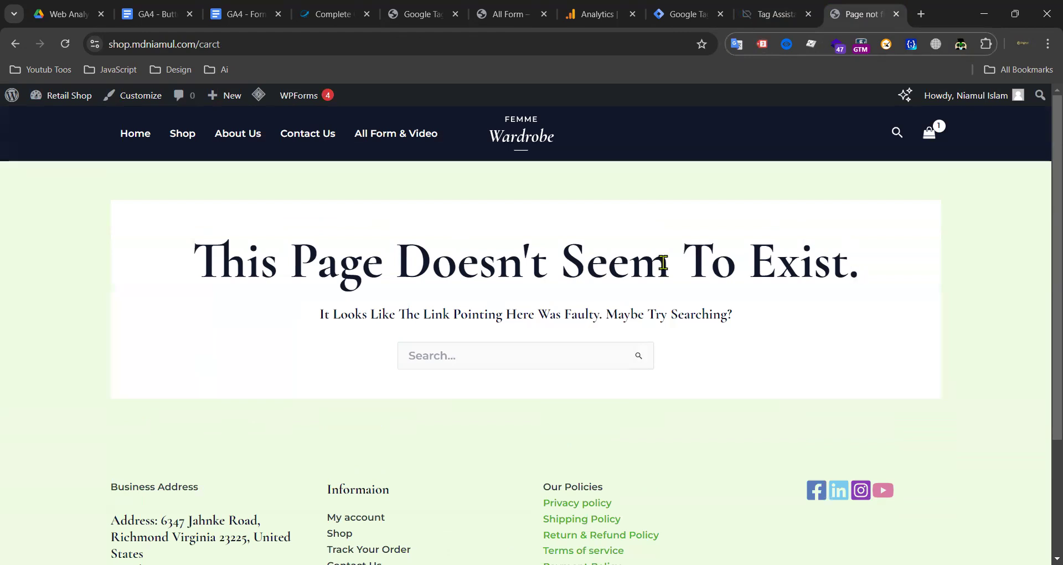
# Step: Load shop.mdniamul.com/car in place of the /carct page and look over the Cart page down to its footer
pyautogui.moveTo(206, 261); pyautogui.dragTo(178, 285)
pyautogui.click(578, 308)
pyautogui.click(710, 249)
pyautogui.moveTo(212, 44); pyautogui.dragTo(244, 41)
pyautogui.press('BackSpace')
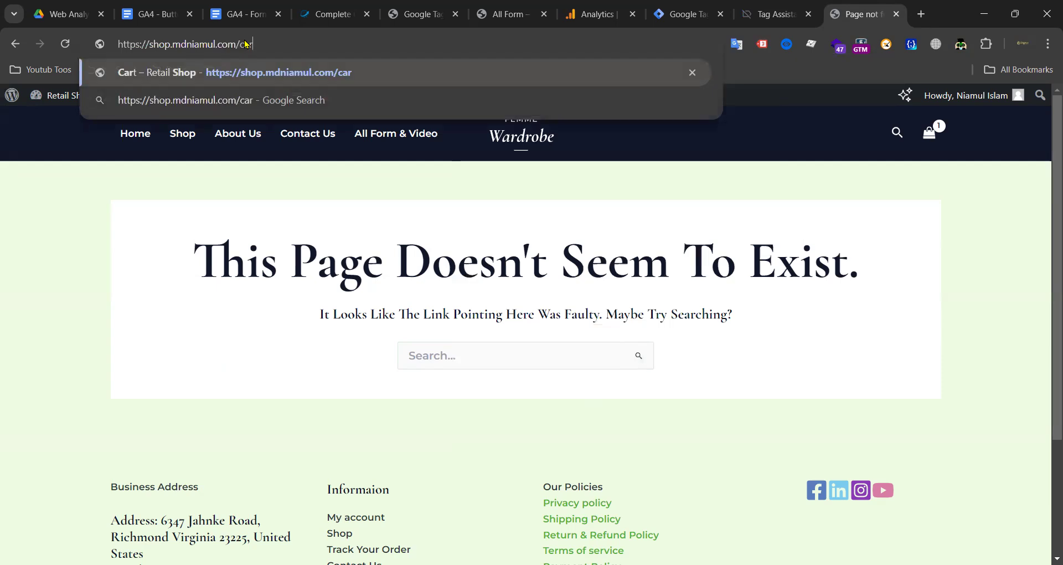
pyautogui.press('Return')
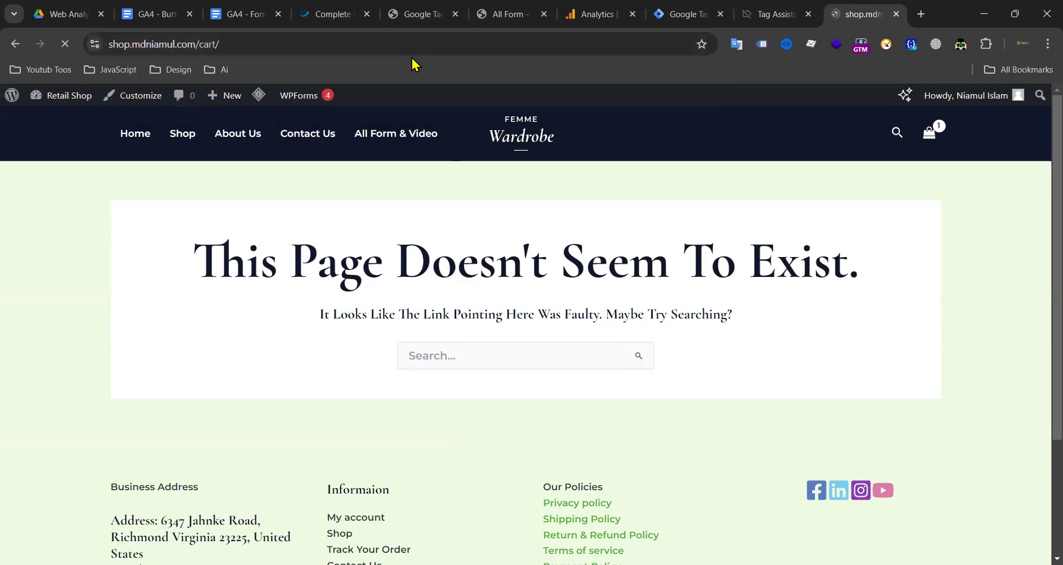
pyautogui.moveTo(388, 95)
pyautogui.scroll(-10, 795, 184)
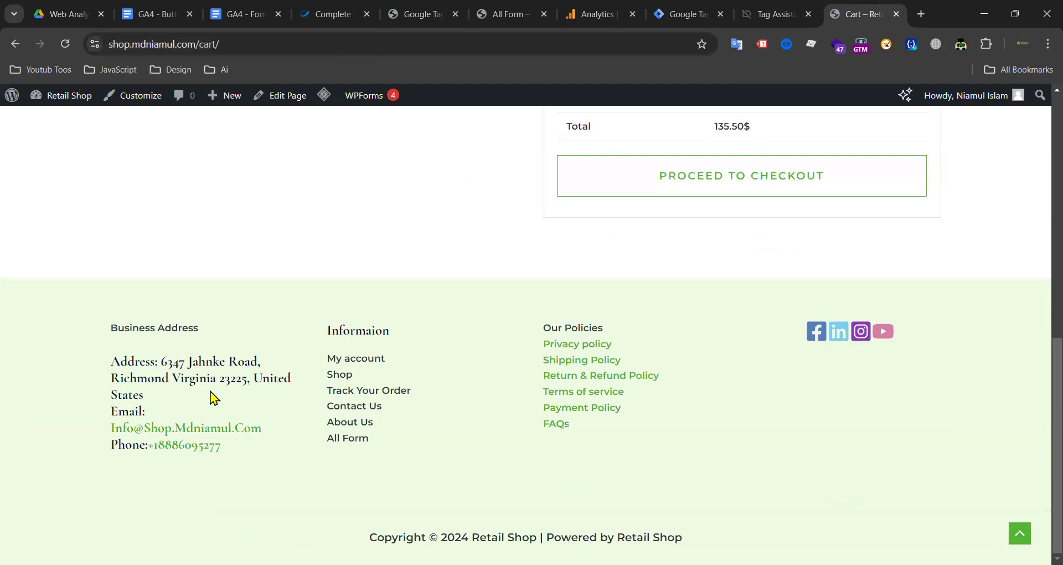
pyautogui.scroll(10, 255, 376)
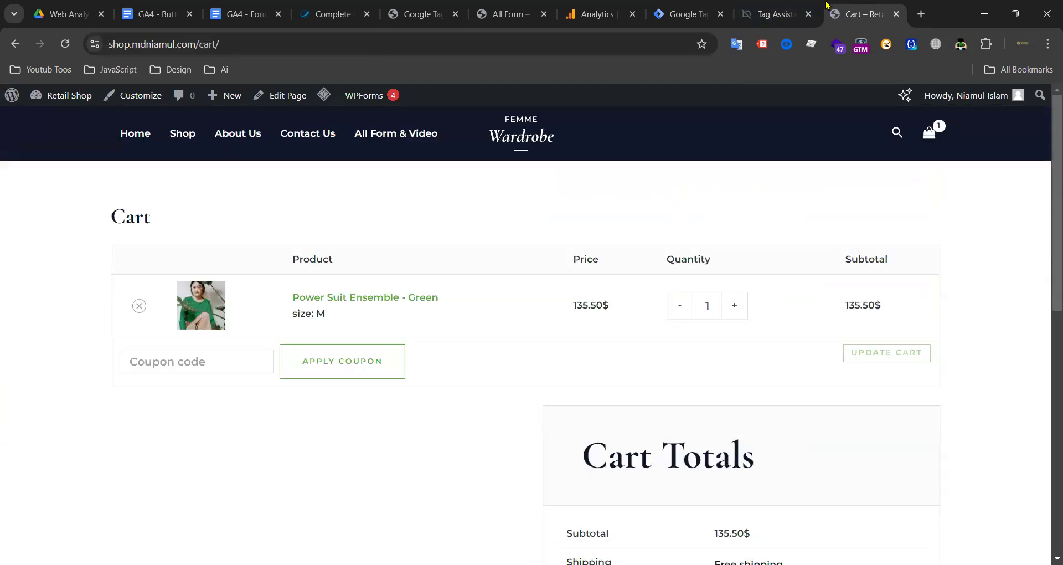
# Step: Check Tag Assistant, and examine the event counts by event name in the Google Analytics Realtime overview
pyautogui.click(780, 12)
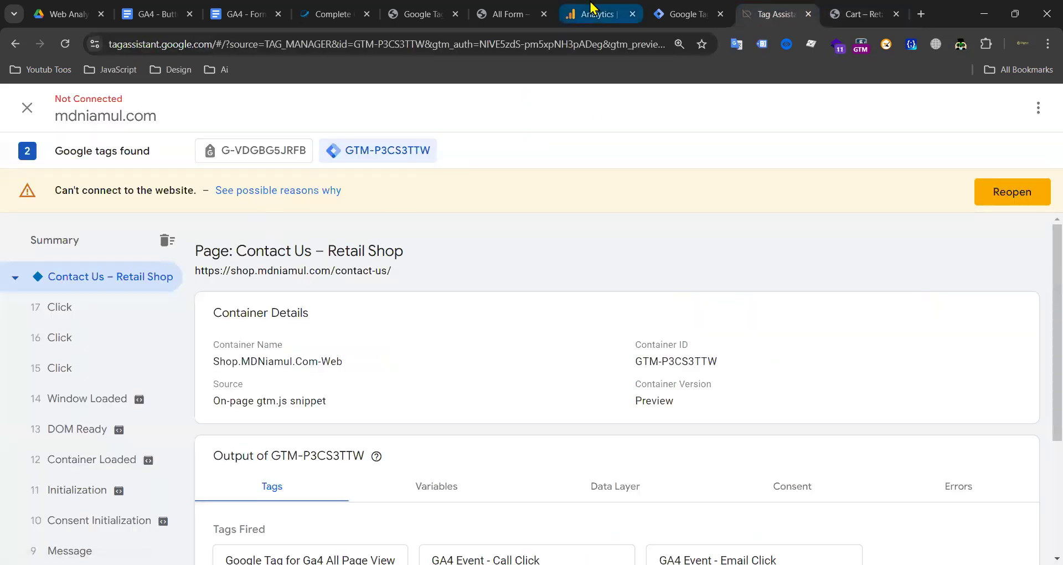
pyautogui.click(591, 10)
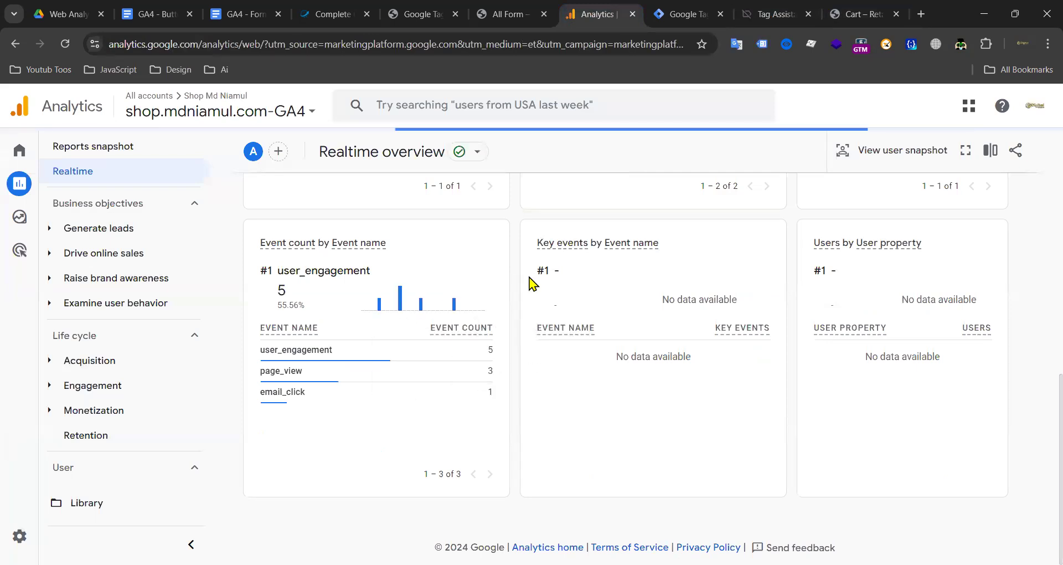
pyautogui.moveTo(445, 295)
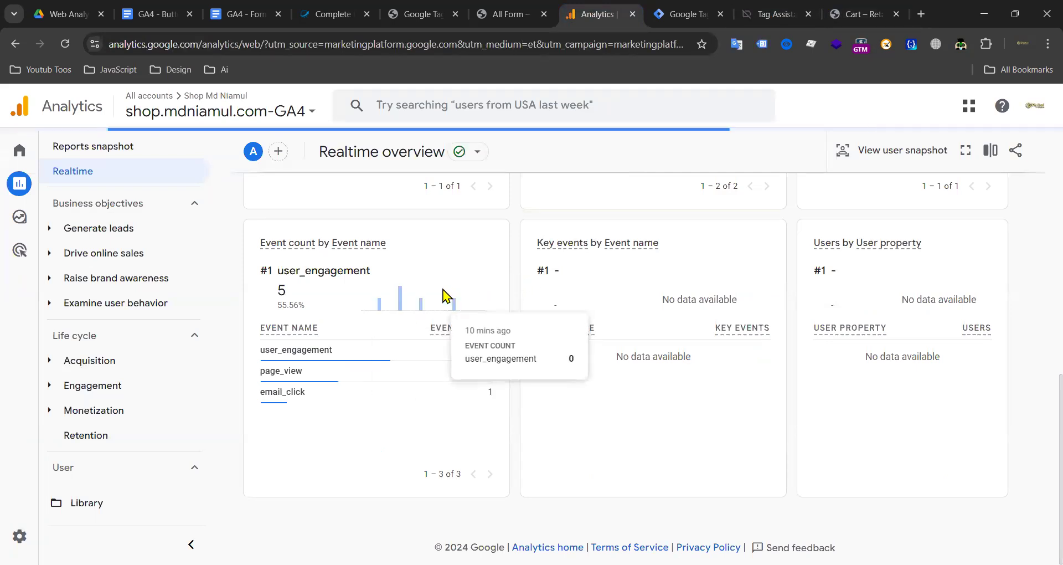
pyautogui.moveTo(286, 413)
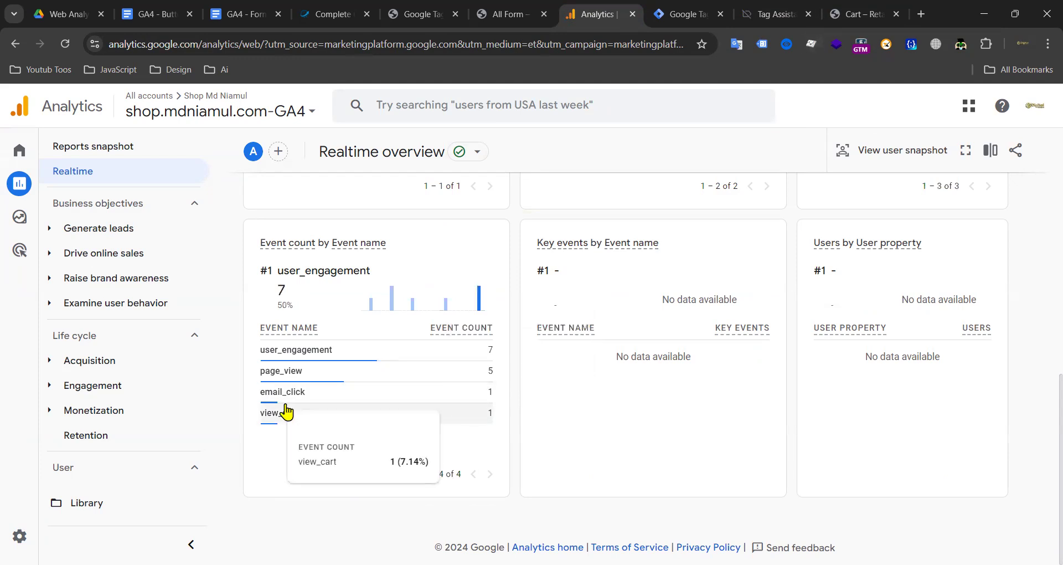
# Step: Open the All Form & Video page on the shop site and bring up its Contact Form 7
pyautogui.click(833, 17)
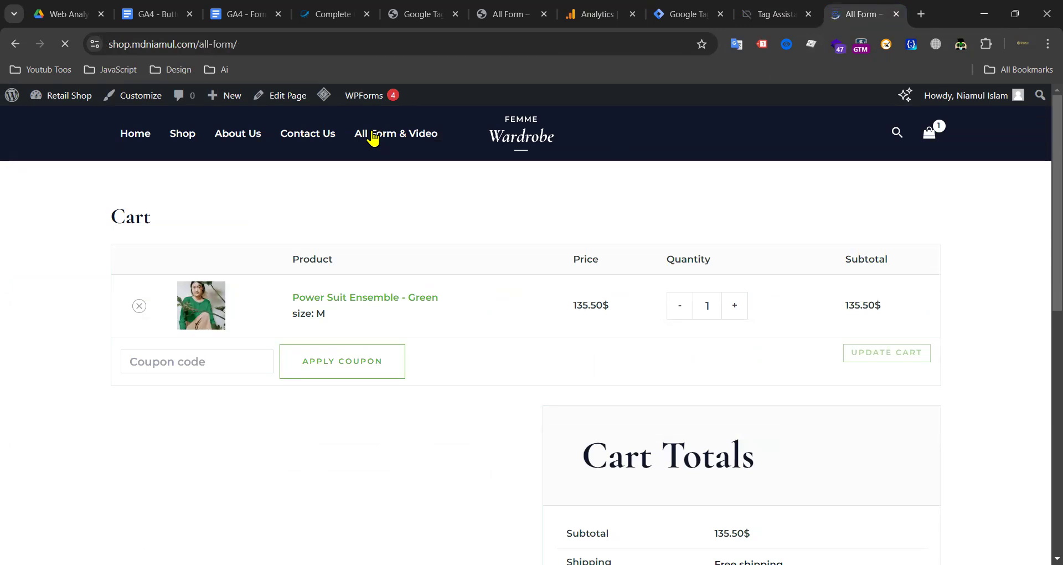
pyautogui.scroll(-3, 610, 191)
pyautogui.scroll(3, 597, 199)
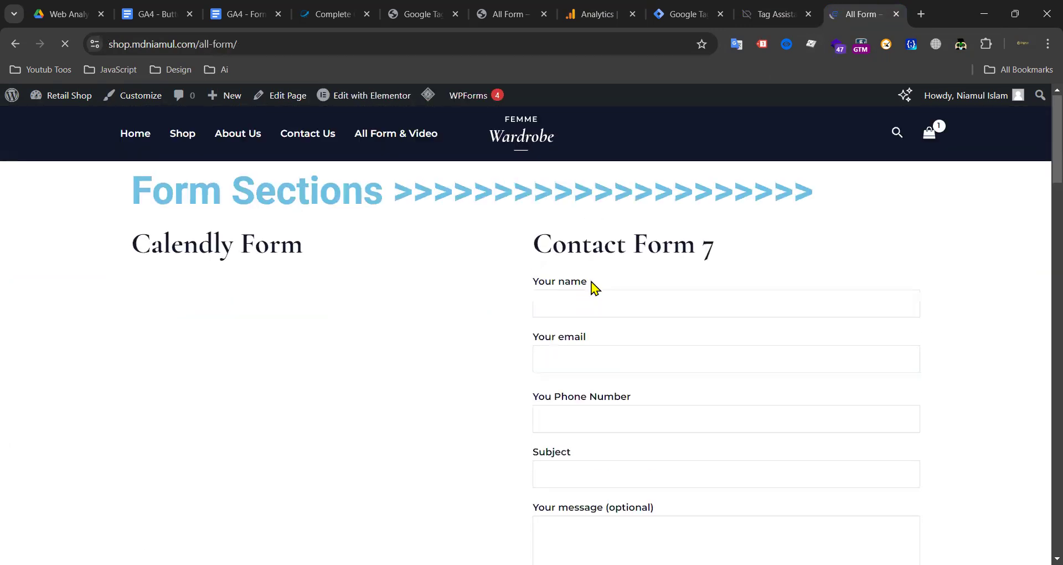
pyautogui.scroll(-2, 590, 249)
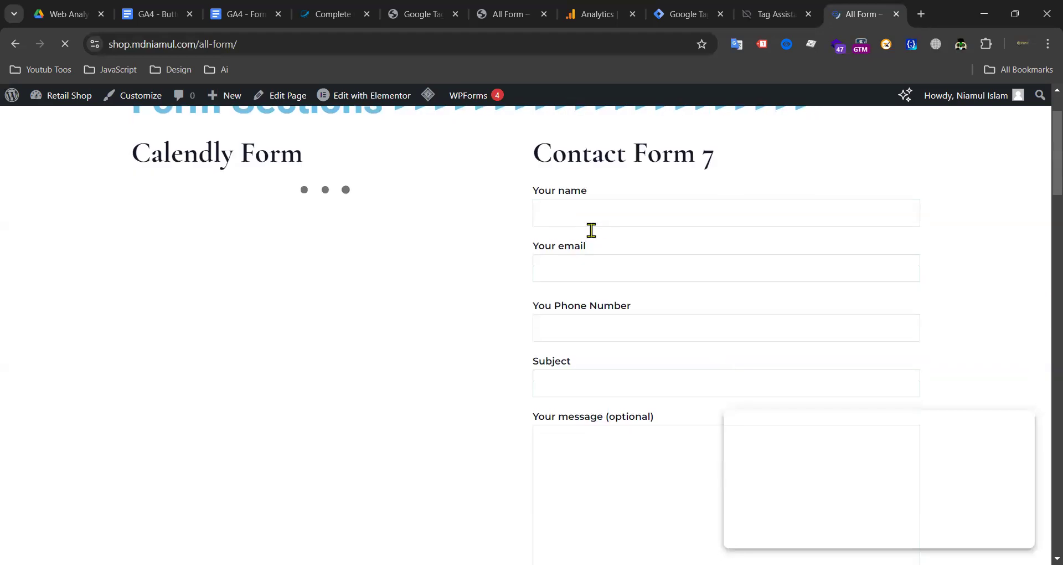
# Step: Fill in Contact Form 7 with the saved name, email and phone number, the subject yufyuf and the message tesr
pyautogui.click(602, 213)
pyautogui.click(671, 261)
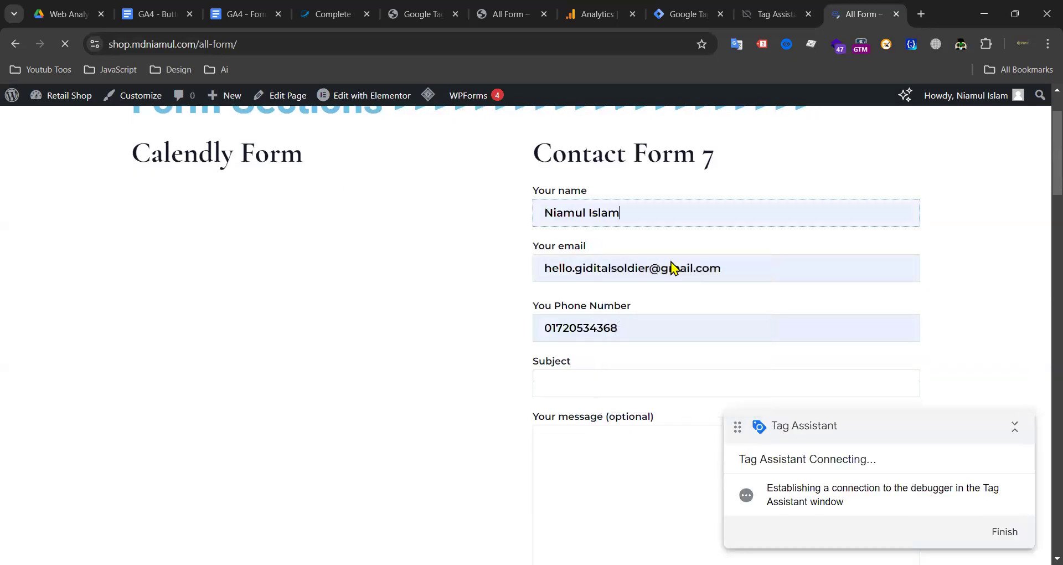
pyautogui.scroll(-2, 582, 297)
pyautogui.click(581, 297)
pyautogui.click(632, 334)
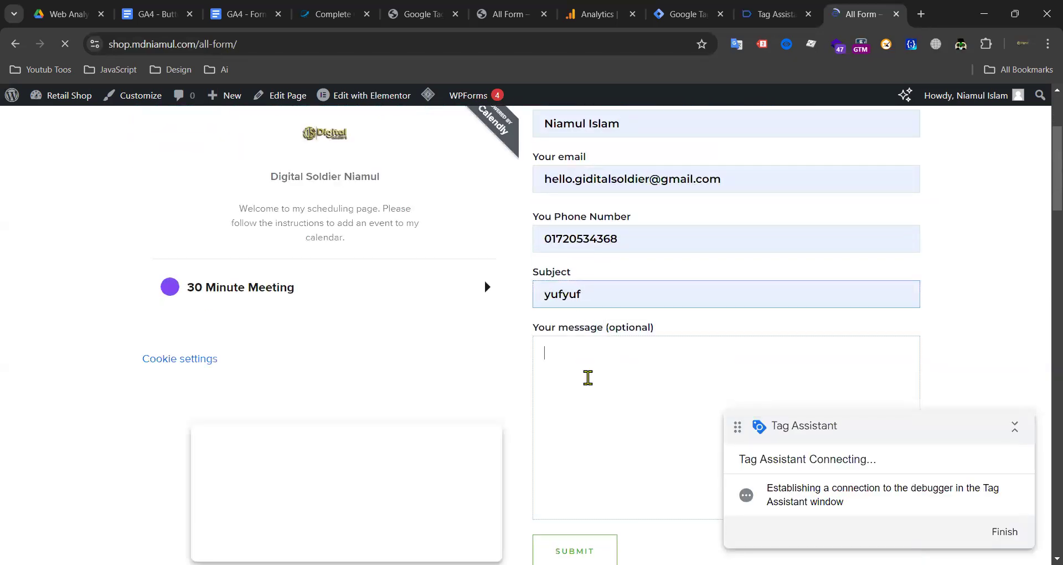
pyautogui.scroll(-1, 589, 379)
pyautogui.click(589, 378)
pyautogui.write('tesr')
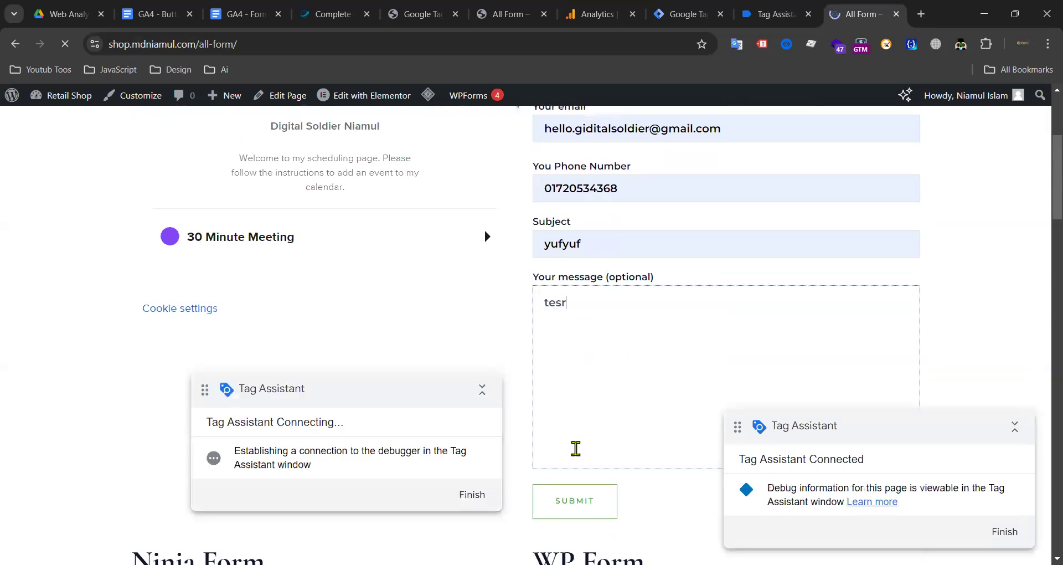
# Step: Check Tag Assistant's event list for the All Form page and return to the form
pyautogui.click(756, 14)
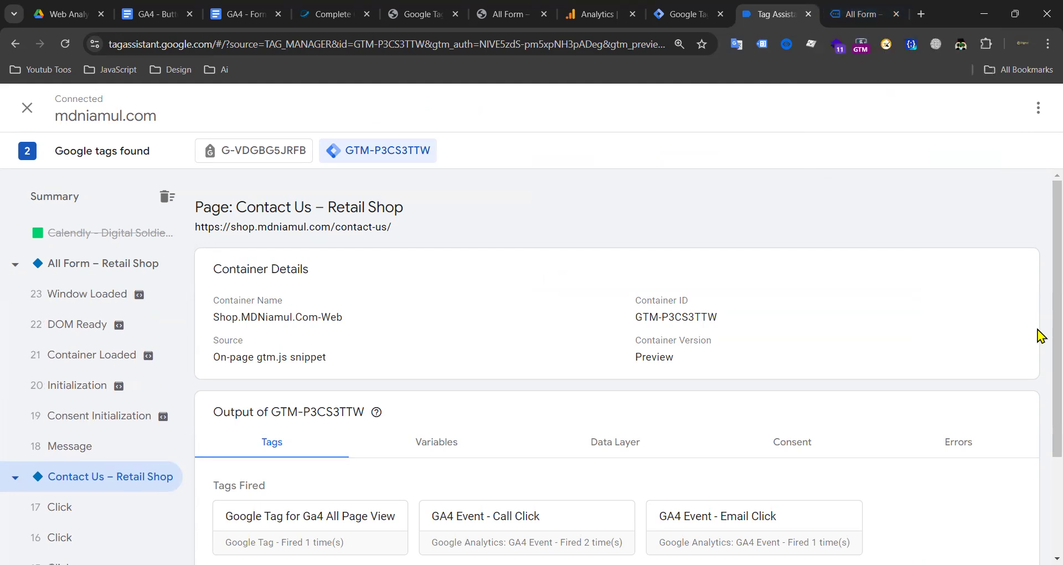
pyautogui.click(852, 10)
pyautogui.scroll(3, 599, 206)
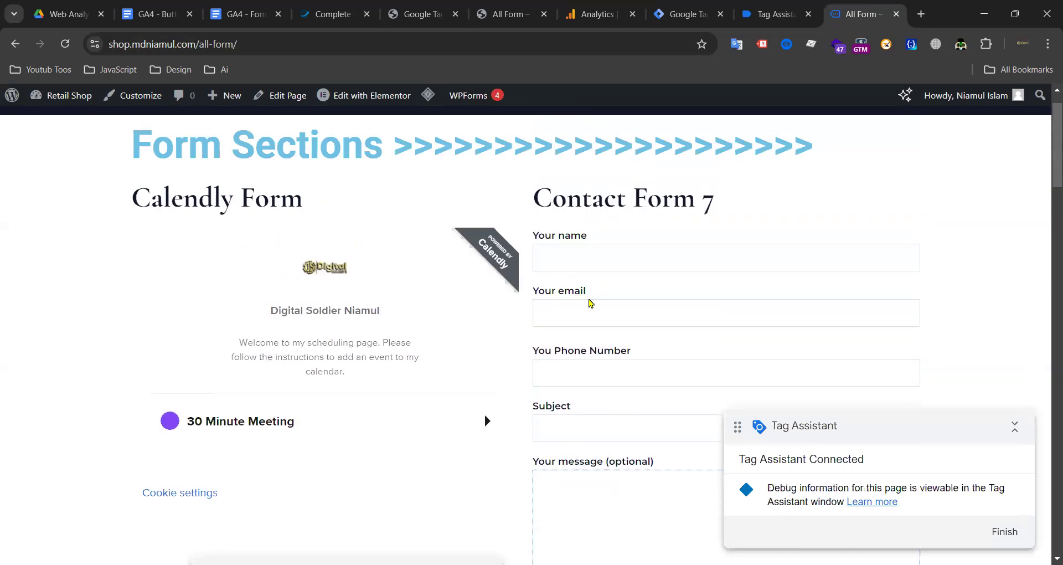
# Step: Fill in Contact Form 7 with the saved contact details and the subject yufyuf, and submit it without a message
pyautogui.click(589, 263)
pyautogui.click(630, 299)
pyautogui.scroll(-2, 633, 296)
pyautogui.click(633, 293)
pyautogui.click(652, 346)
pyautogui.click(610, 364)
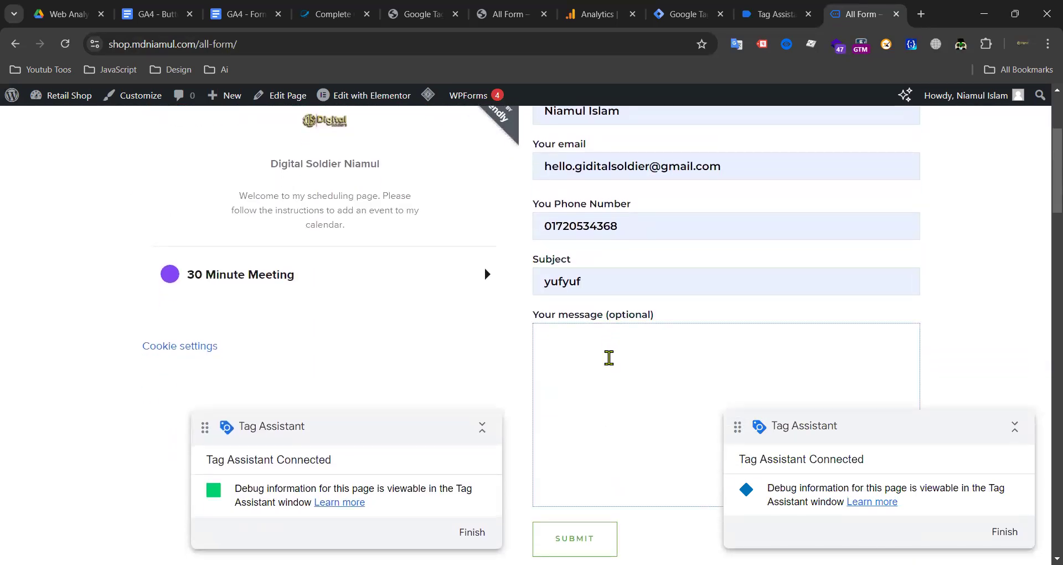
pyautogui.scroll(-3, 606, 377)
pyautogui.click(580, 357)
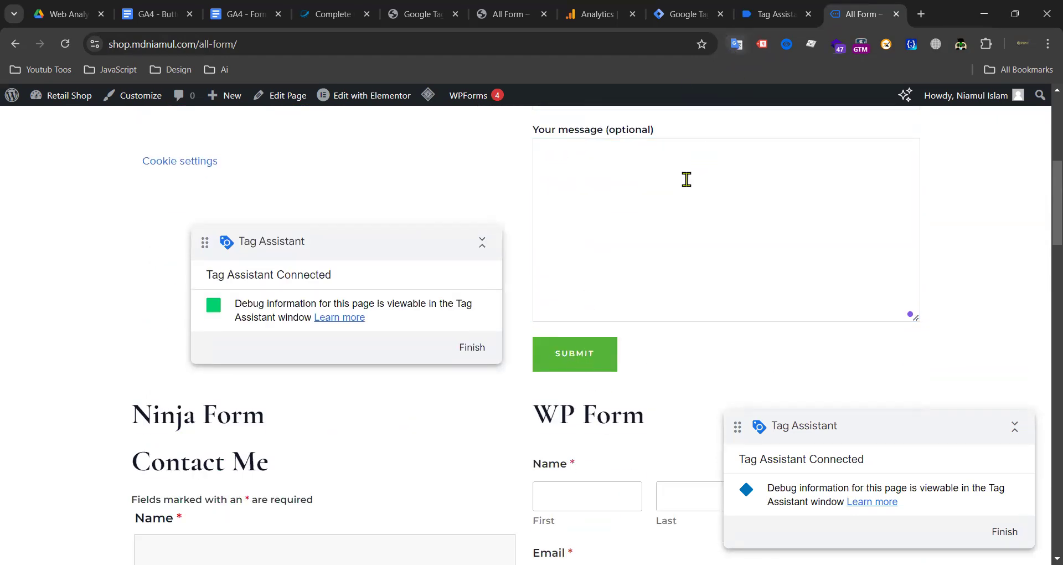
# Step: Examine the cf7_submit event in Tag Assistant and the event counts in the Google Analytics Realtime overview
pyautogui.hotkey('ctrl', 'shift', 'Tab')
pyautogui.click(49, 298)
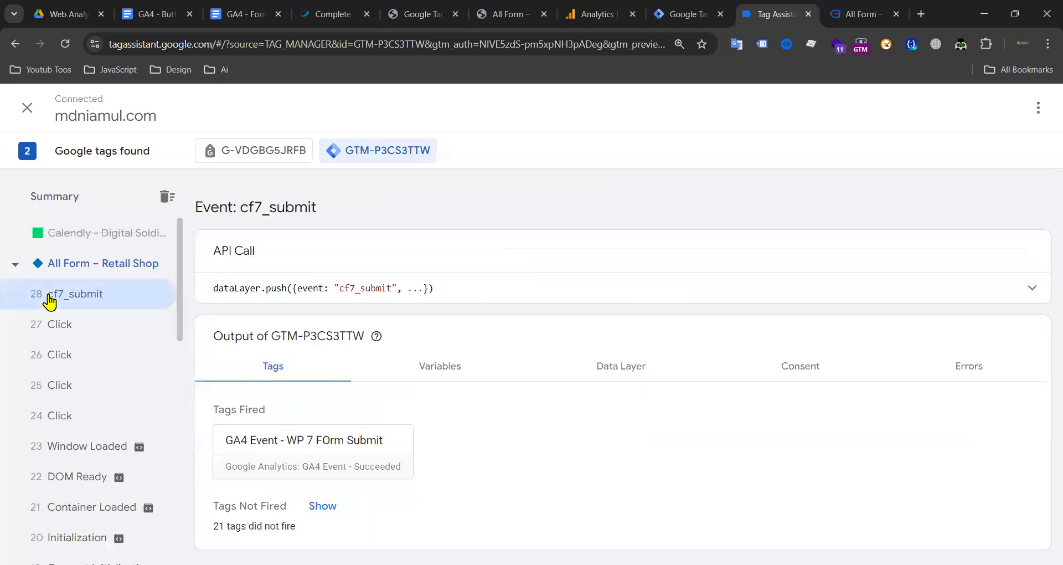
pyautogui.click(595, 14)
pyautogui.scroll(10, 526, 340)
pyautogui.scroll(-10, 519, 328)
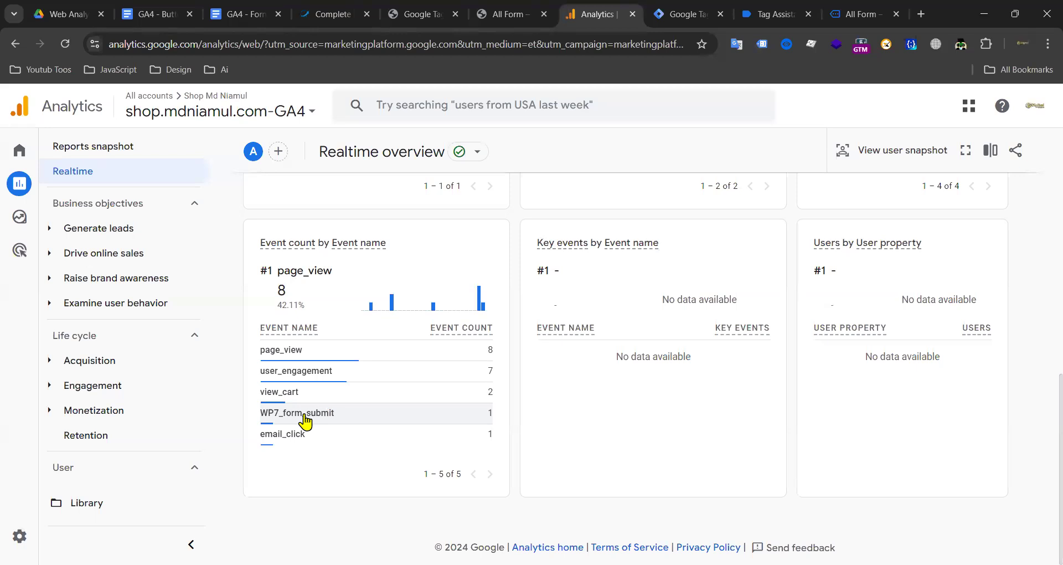
# Step: Choose the 30 Minute Meeting in the All Form page's Calendly form and select an available day and the 10:30am slot
pyautogui.click(862, 10)
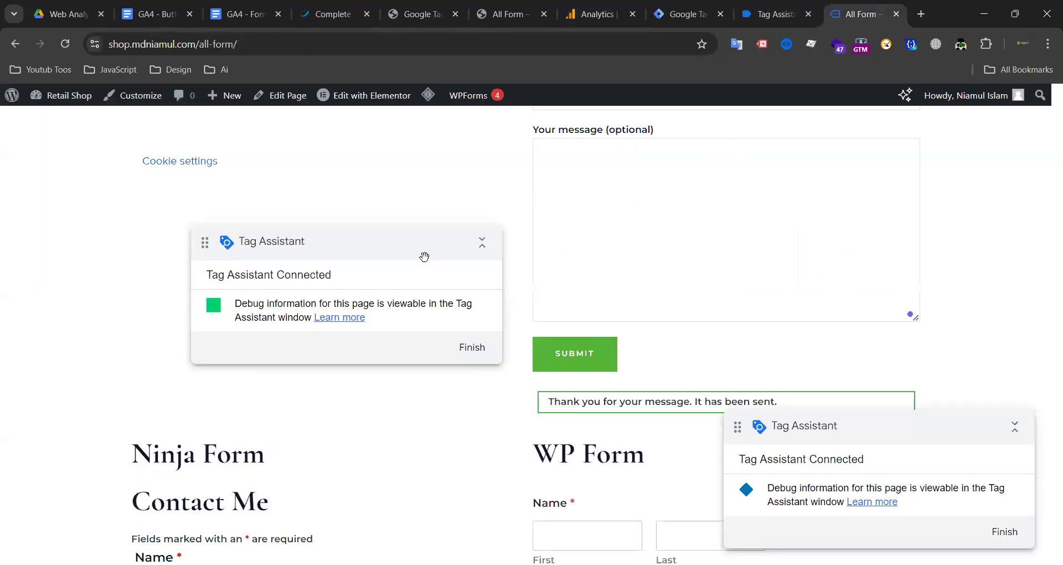
pyautogui.scroll(6, 325, 270)
pyautogui.scroll(-3, 292, 277)
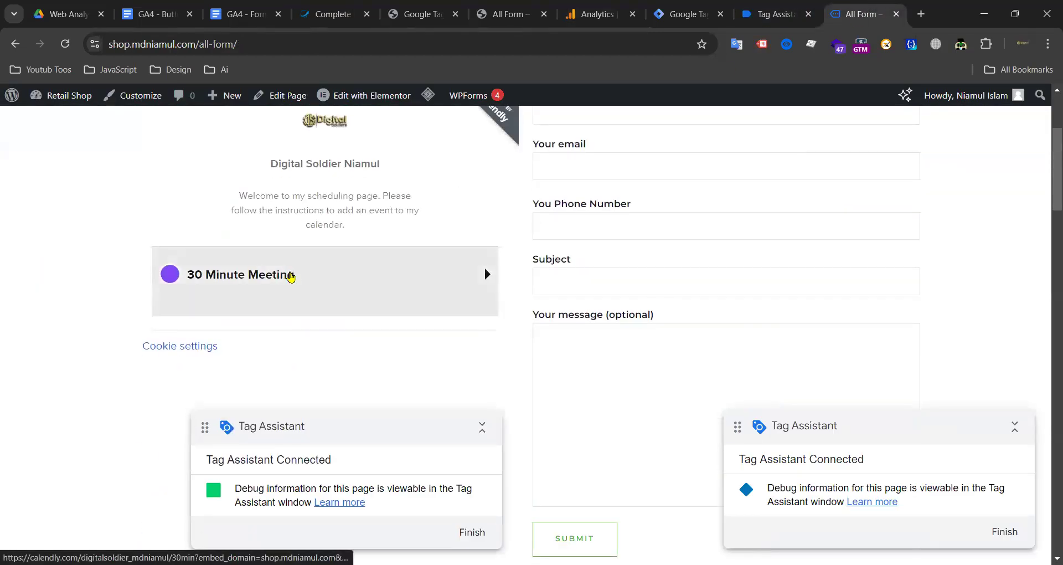
pyautogui.click(291, 277)
pyautogui.scroll(-3, 323, 279)
pyautogui.scroll(6, 332, 244)
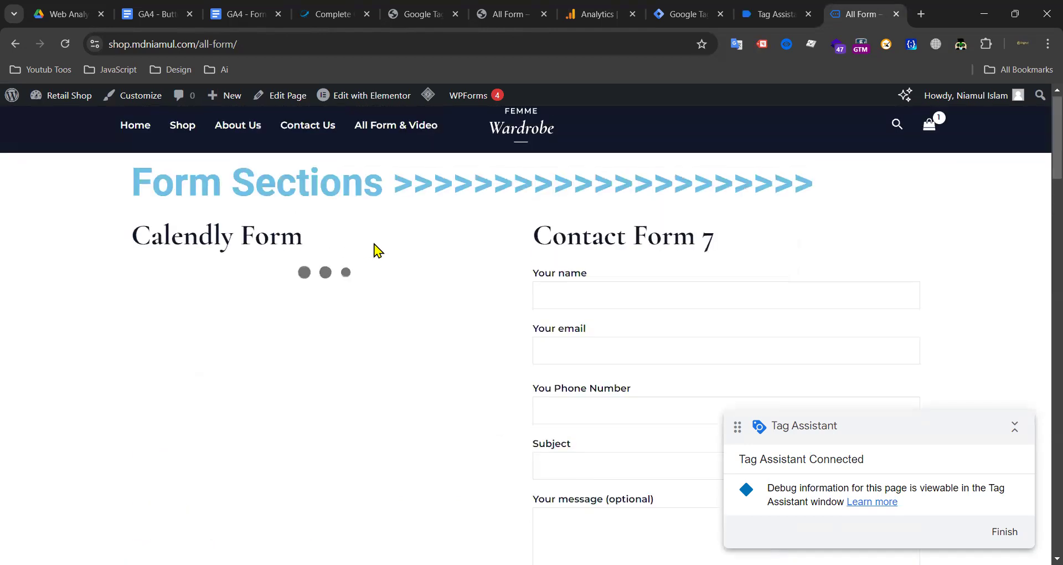
pyautogui.scroll(-3, 327, 280)
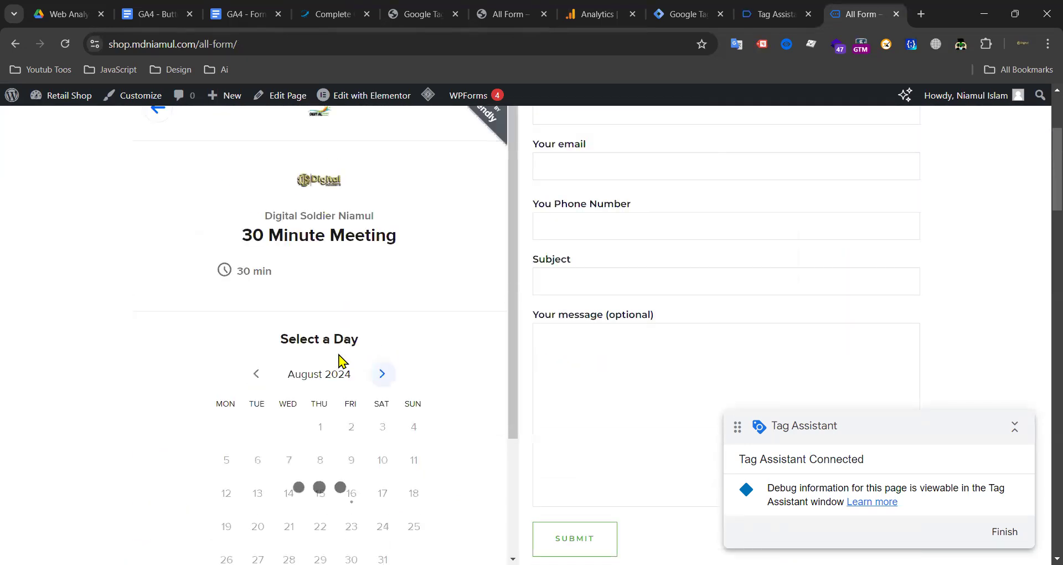
pyautogui.scroll(-3, 337, 352)
pyautogui.click(382, 339)
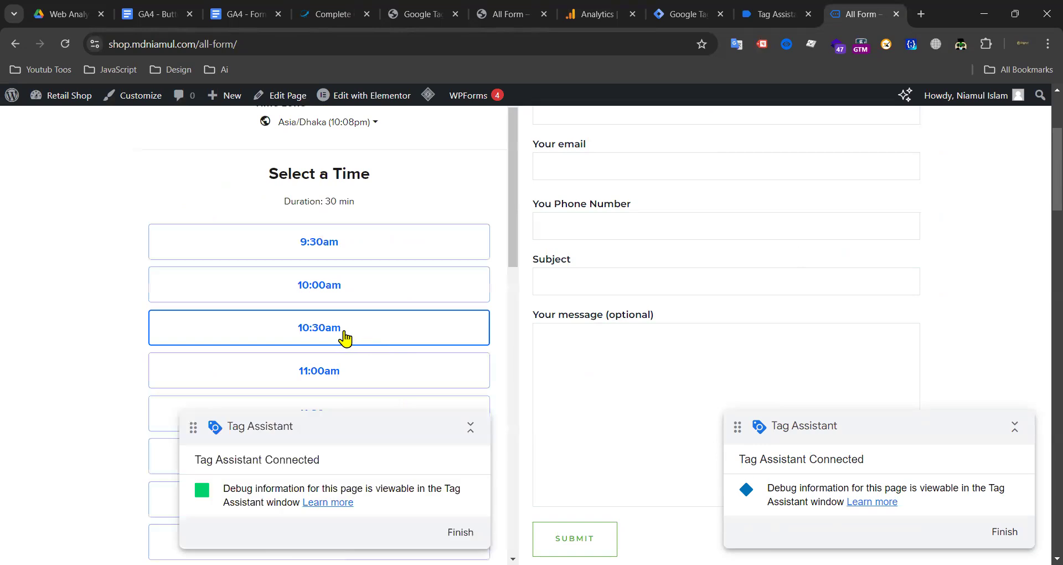
pyautogui.click(348, 335)
pyautogui.click(394, 333)
# Step: Fill in the Calendly booking details with the saved name and email and the note testgt, and schedule the event
pyautogui.scroll(-2, 392, 325)
pyautogui.click(230, 280)
pyautogui.click(322, 319)
pyautogui.scroll(-3, 322, 308)
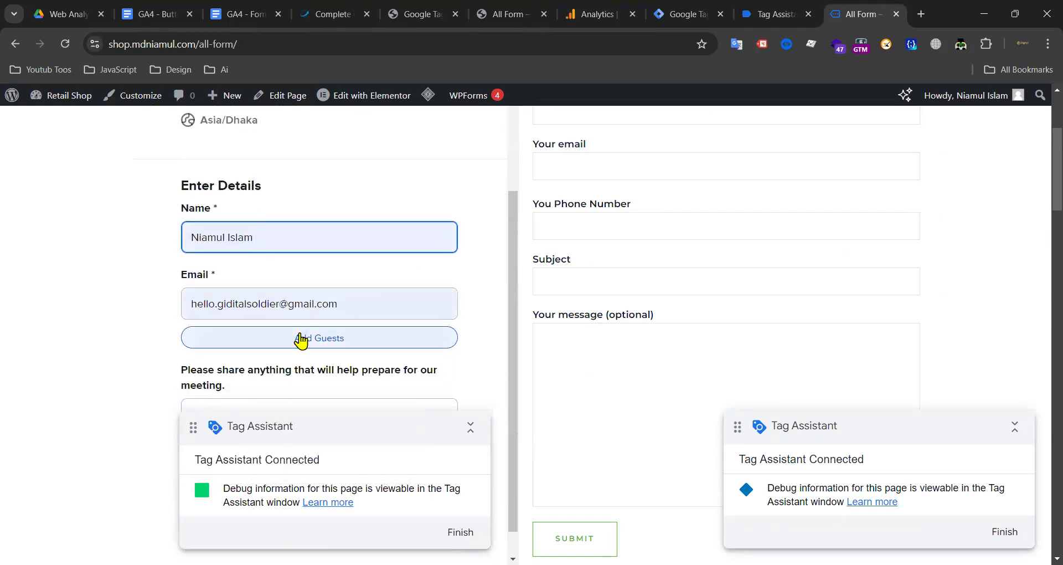
pyautogui.click(351, 385)
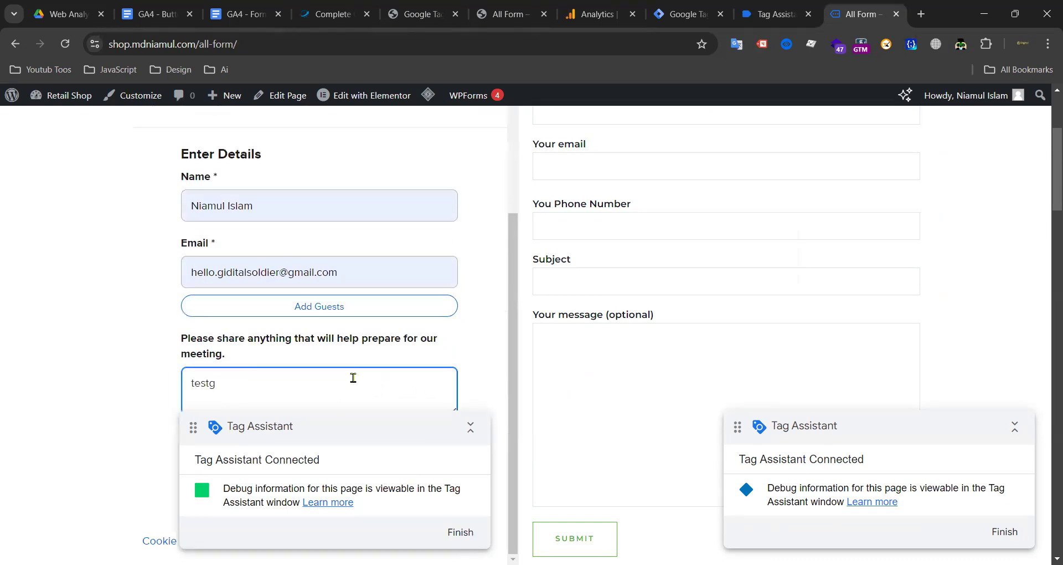
pyautogui.scroll(-15, 353, 378)
pyautogui.scroll(10, 441, 283)
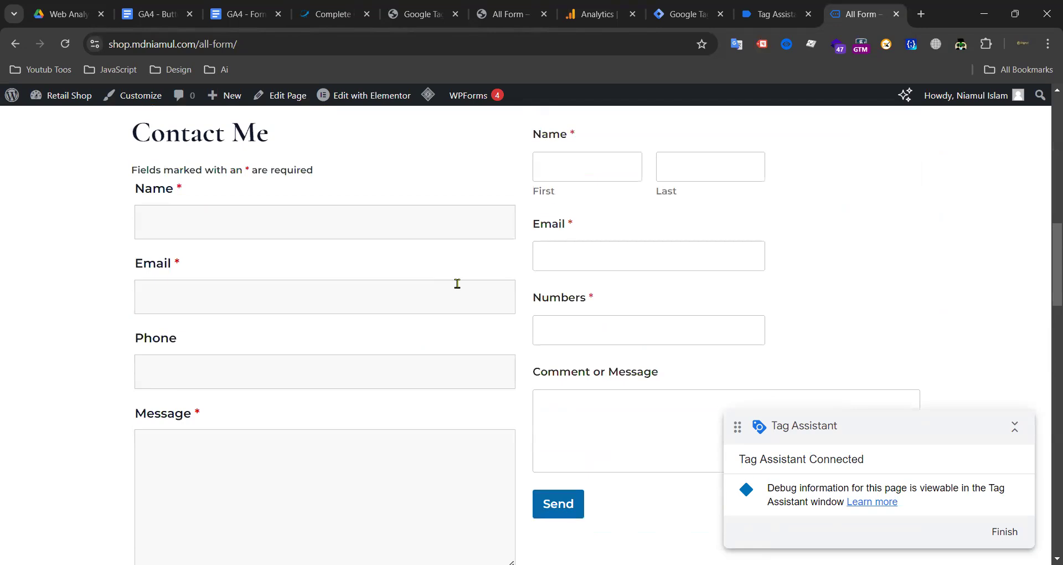
pyautogui.scroll(5, 464, 283)
pyautogui.click(470, 328)
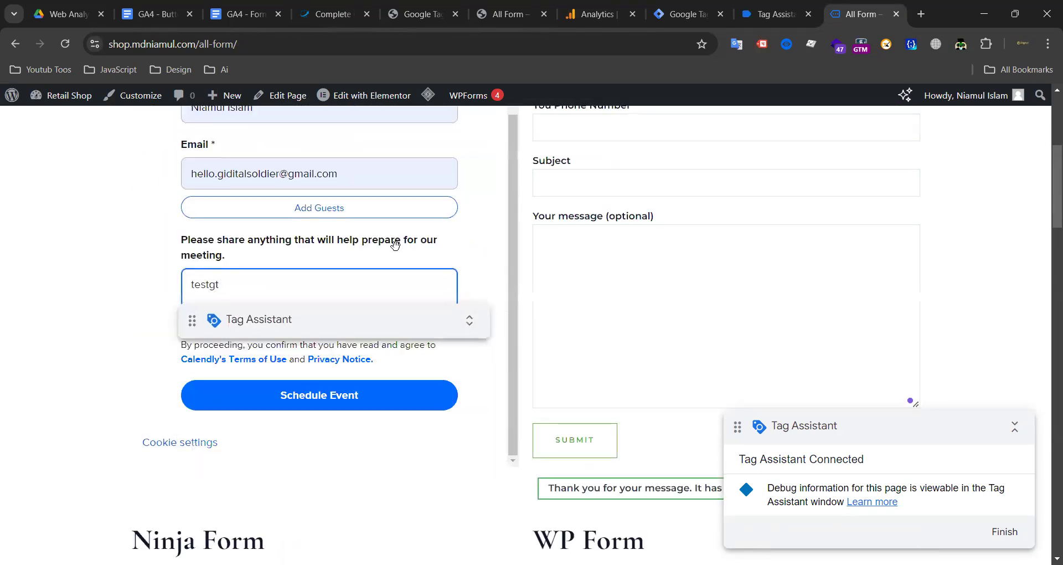
pyautogui.click(360, 397)
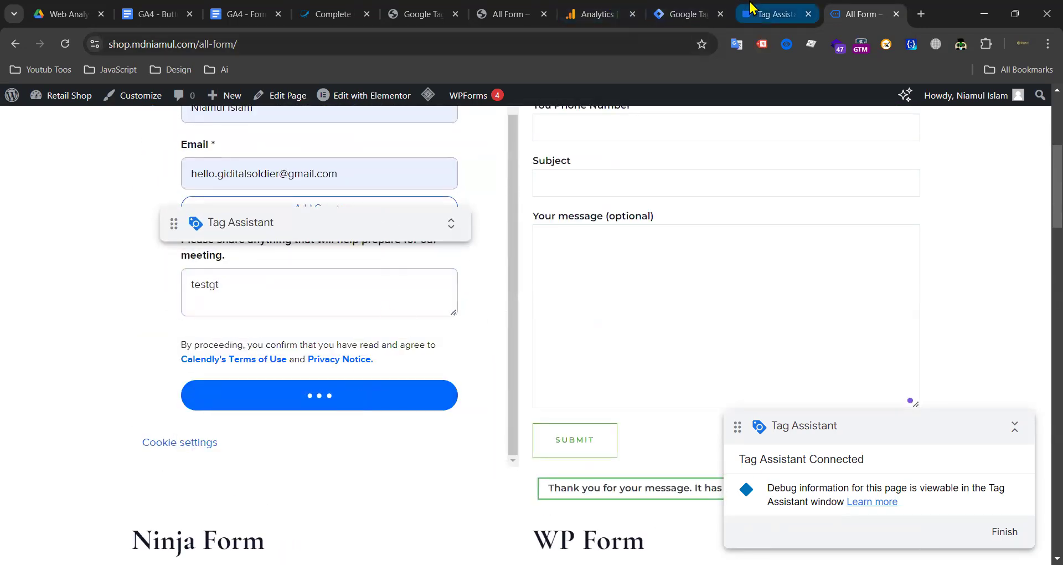
# Step: Examine the calendly.event_scheduled event and its fired tag in Tag Assistant, and check the Google Analytics Realtime overview
pyautogui.click(232, 223)
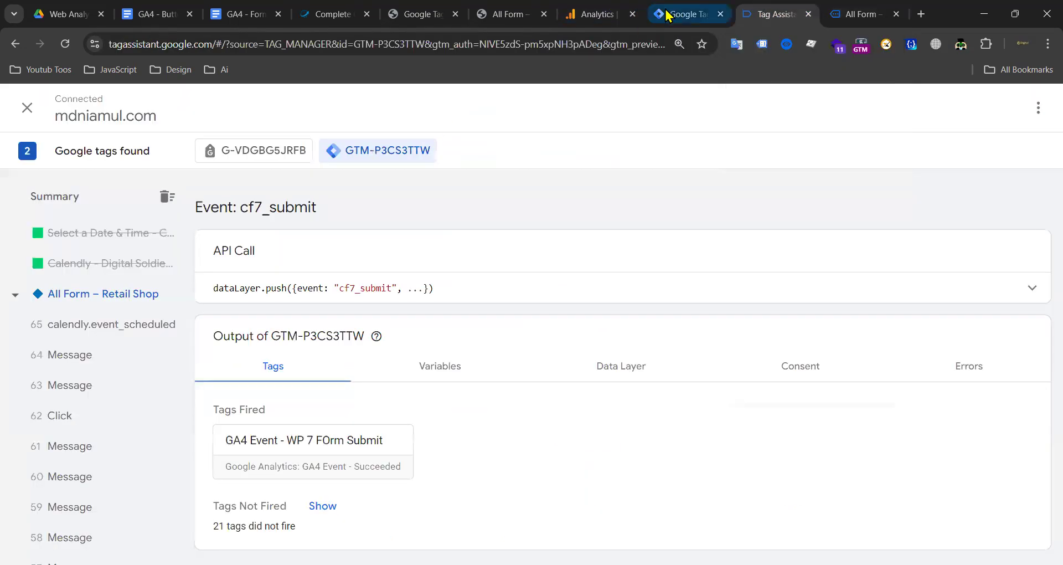
pyautogui.click(107, 386)
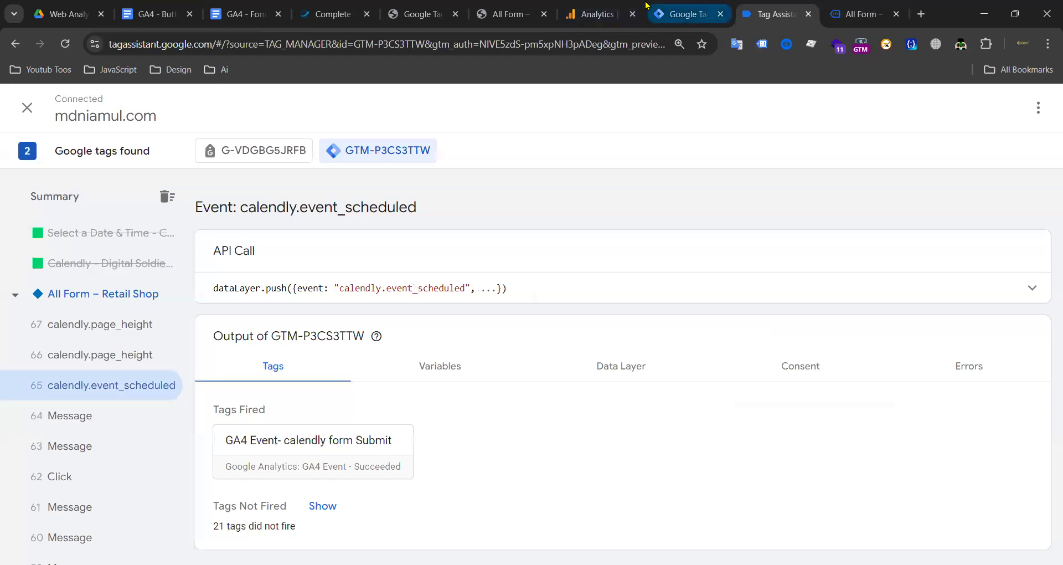
pyautogui.click(598, 14)
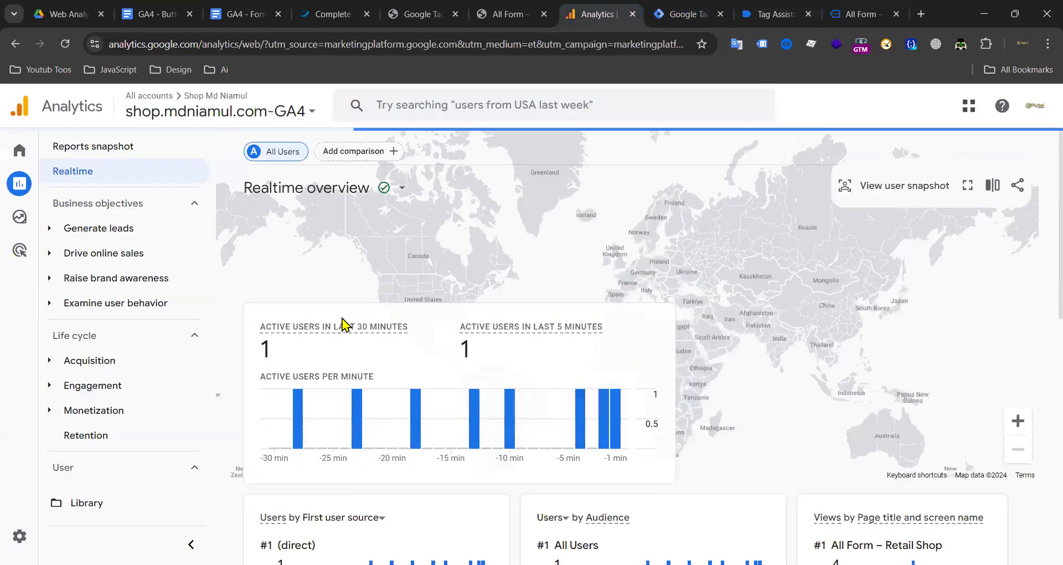
# Step: Open the GA4 property's DebugView and examine the debug device's event stream
pyautogui.click(19, 536)
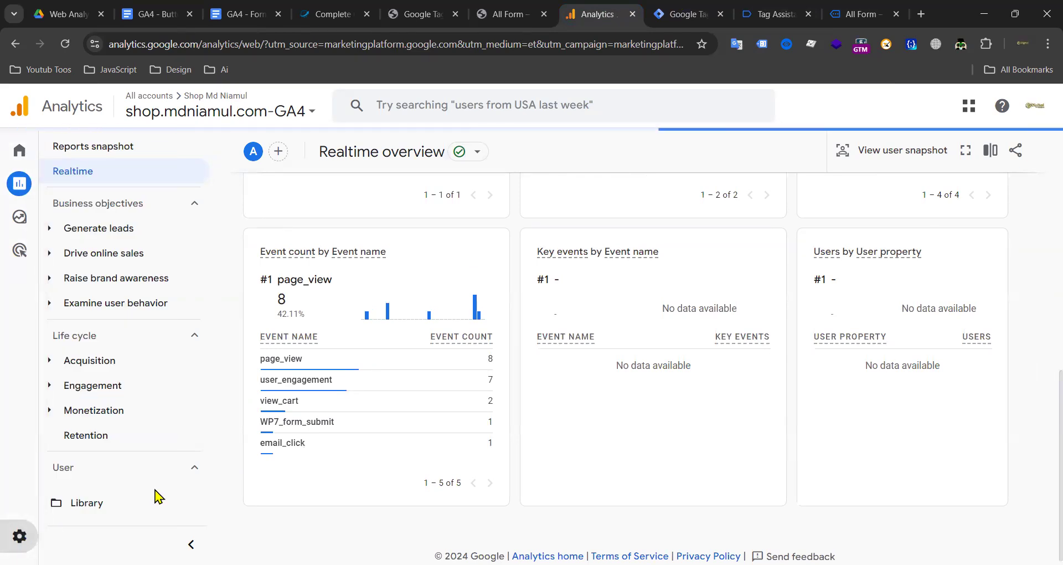
pyautogui.scroll(-10, 686, 256)
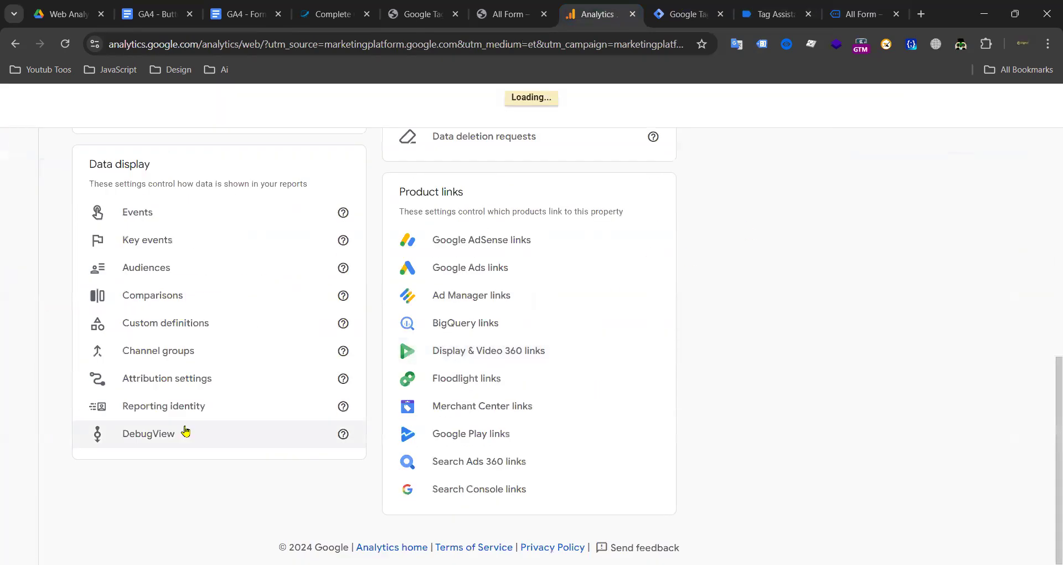
pyautogui.click(185, 431)
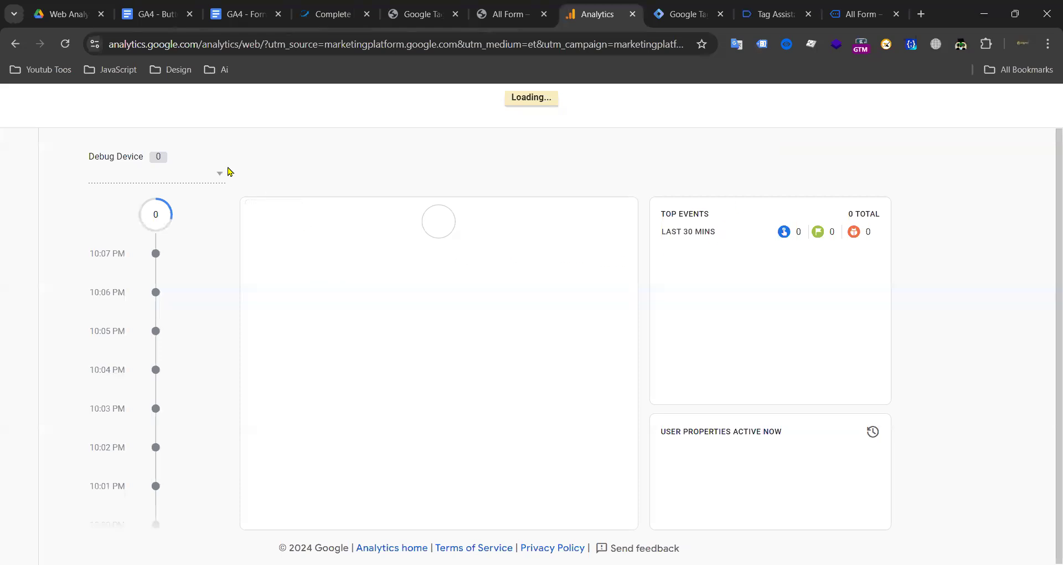
pyautogui.click(214, 176)
pyautogui.click(211, 179)
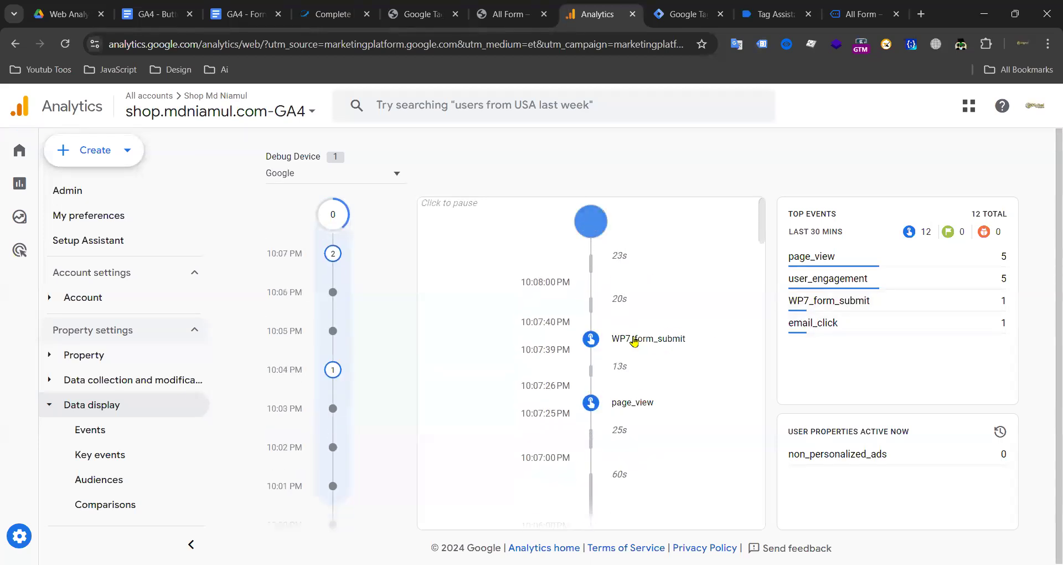
# Step: Fill in the WP Form on the All Form page with the saved name and email, a phone number and the message test, and send it
pyautogui.click(850, 14)
pyautogui.scroll(-6, 444, 323)
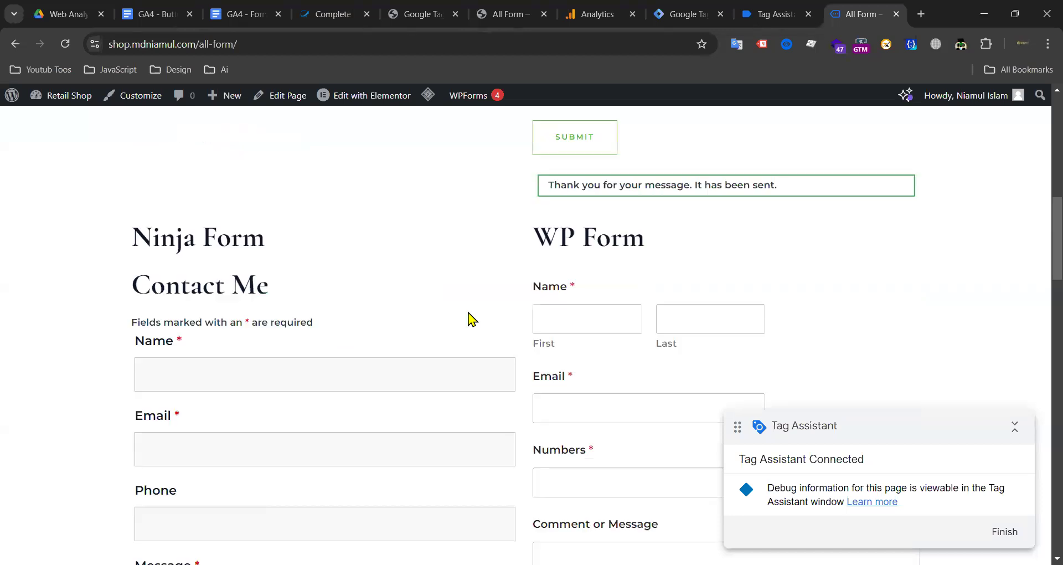
pyautogui.click(568, 258)
pyautogui.click(603, 295)
pyautogui.scroll(-3, 617, 273)
pyautogui.click(554, 228)
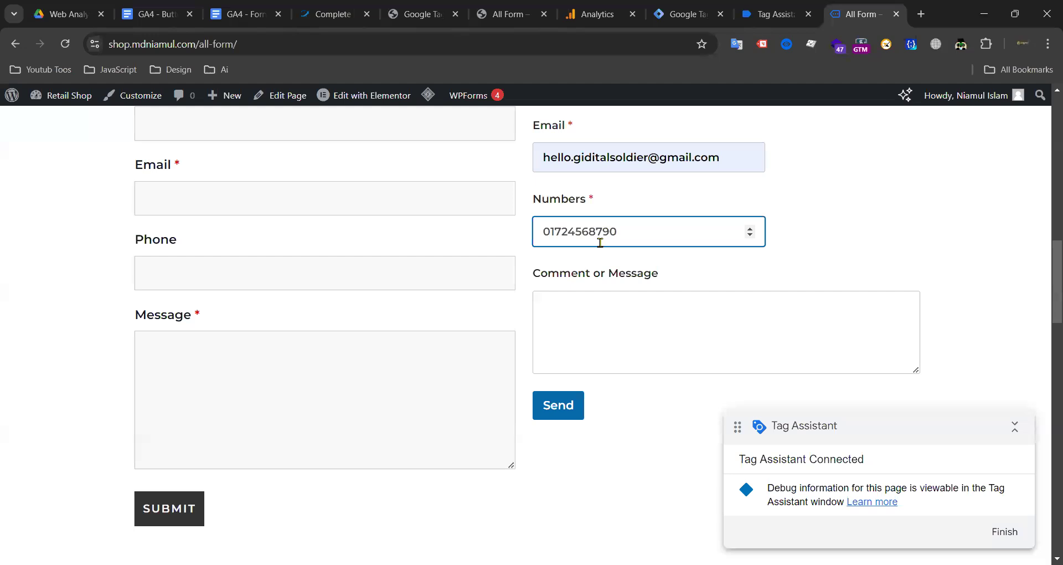
pyautogui.scroll(-3, 577, 272)
pyautogui.click(598, 125)
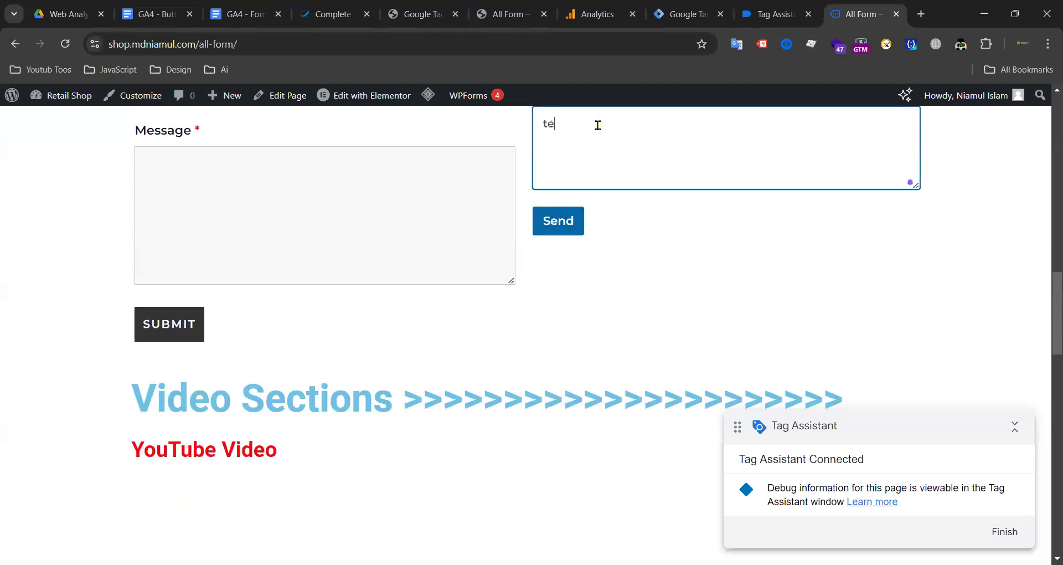
pyautogui.click(570, 222)
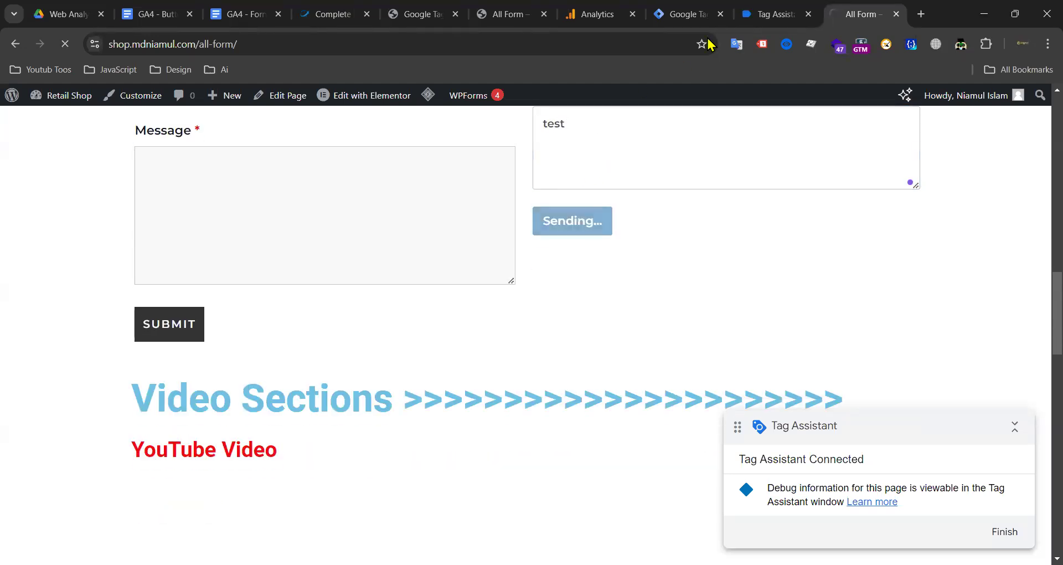
# Step: Examine the wpform_submit event's fired tag and API call in Tag Assistant, and the hits sent by the GA4 measurement tag
pyautogui.click(786, 15)
pyautogui.click(87, 327)
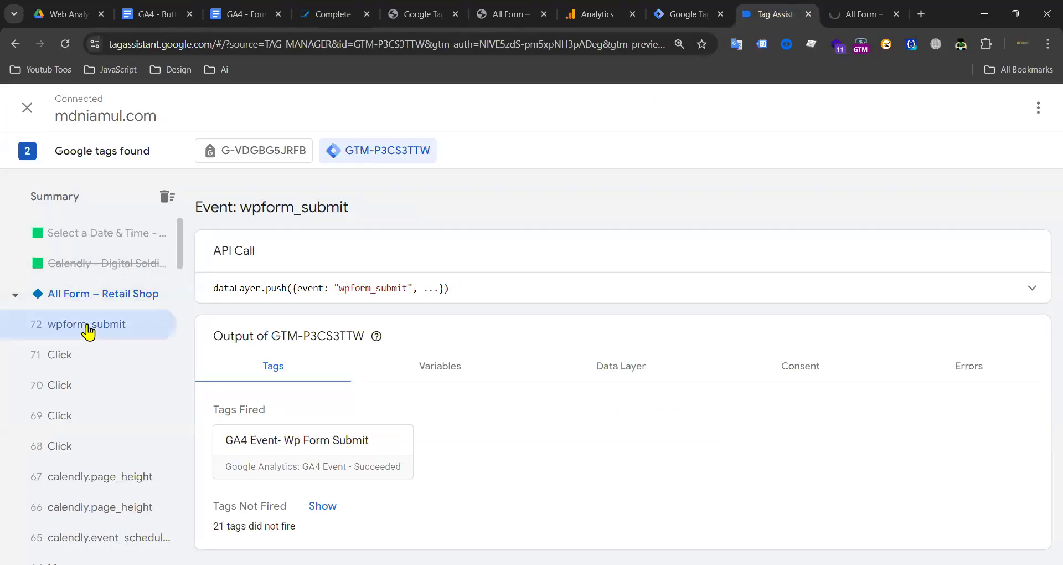
pyautogui.click(330, 440)
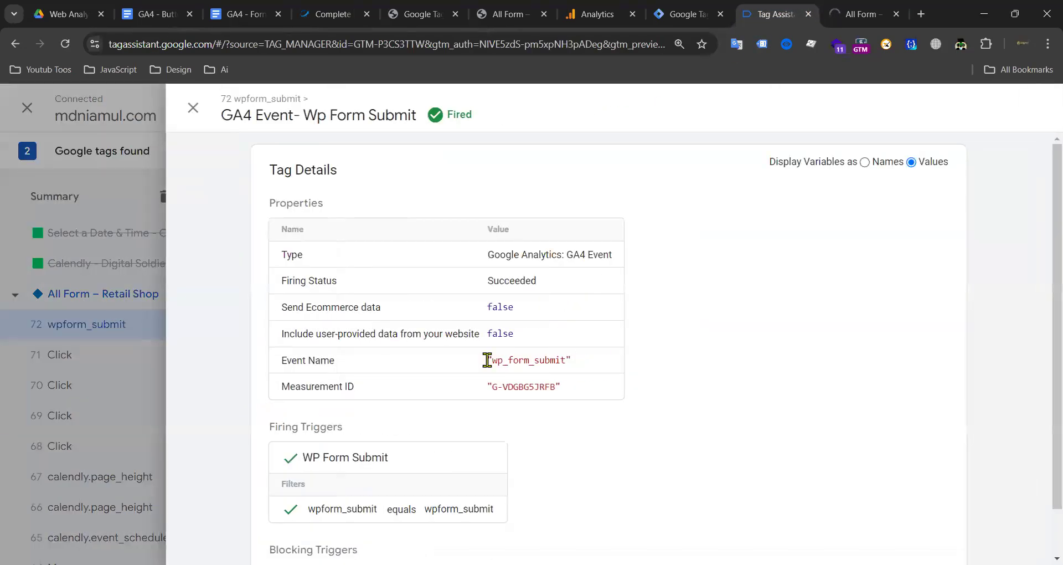
pyautogui.press('Escape')
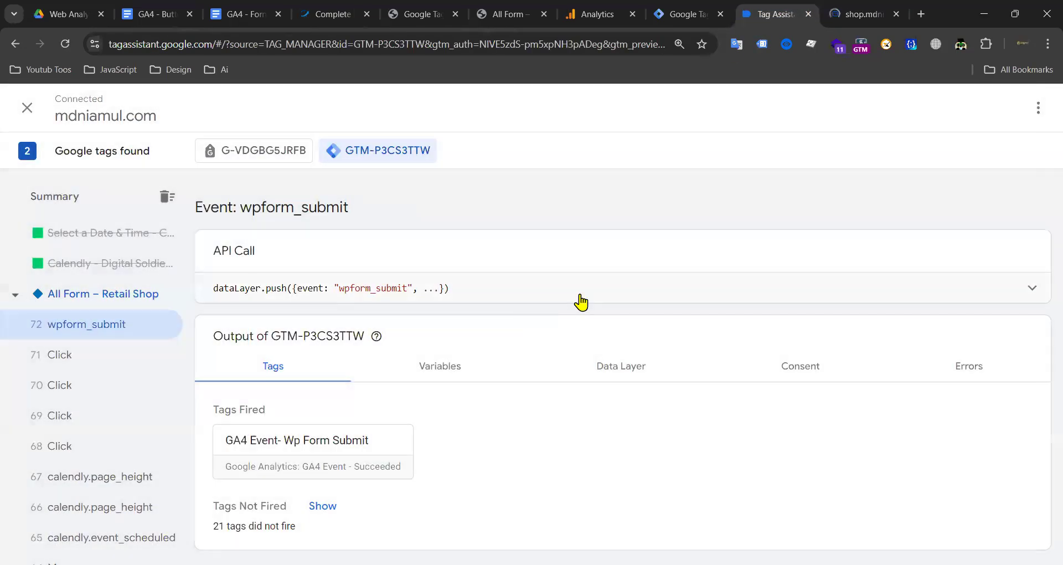
pyautogui.click(579, 299)
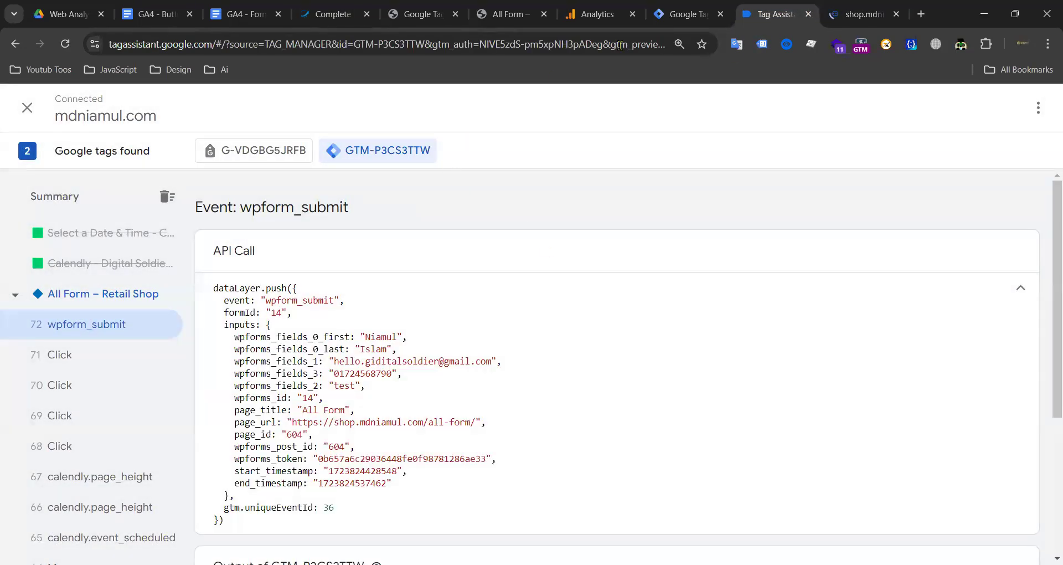
pyautogui.click(243, 150)
pyautogui.scroll(-1, 324, 305)
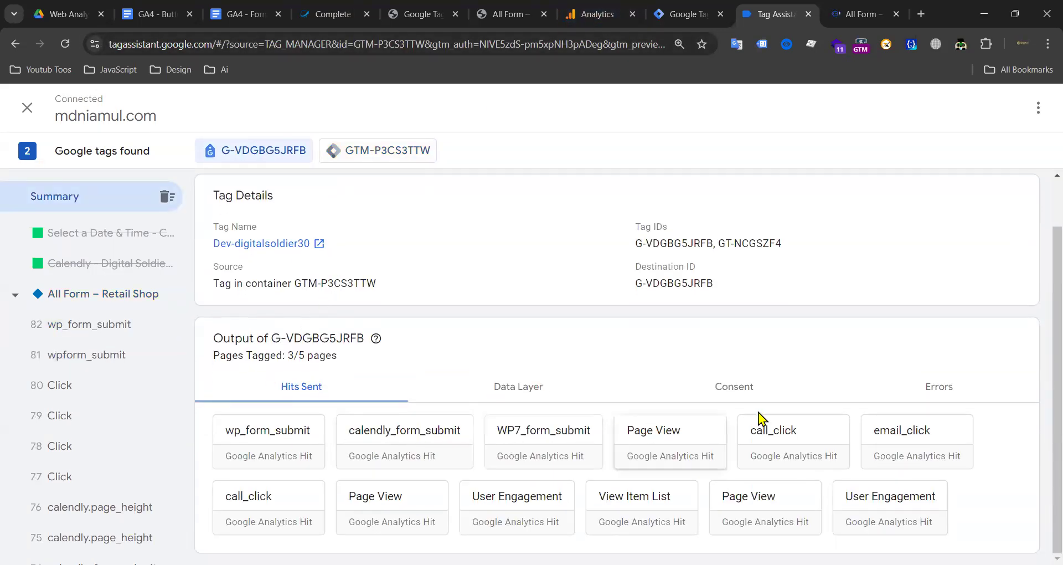
# Step: Fill in the Ninja Form with the saved name, email and phone number and the message tets, and submit it
pyautogui.click(864, 14)
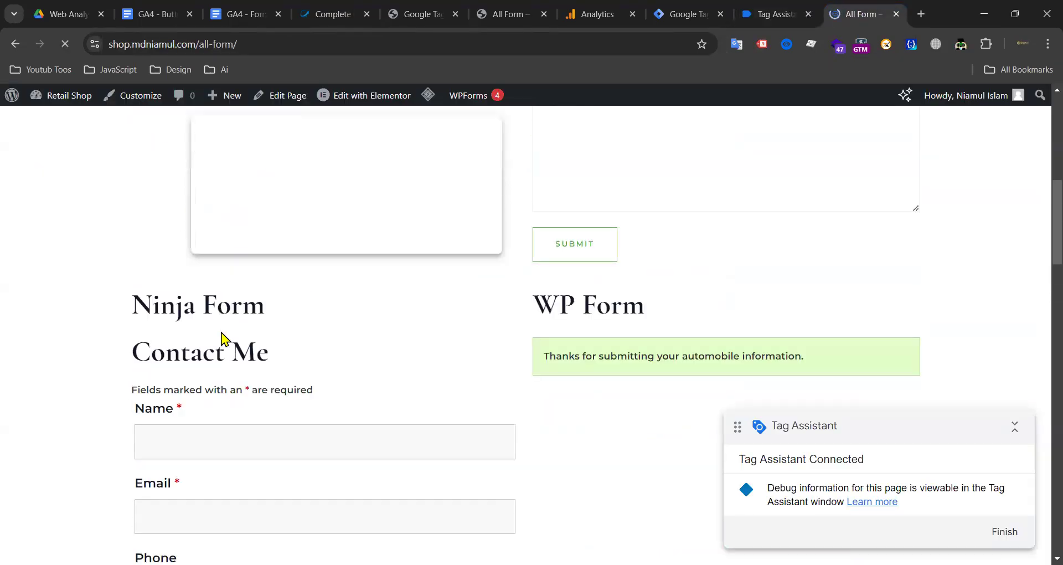
pyautogui.click(183, 254)
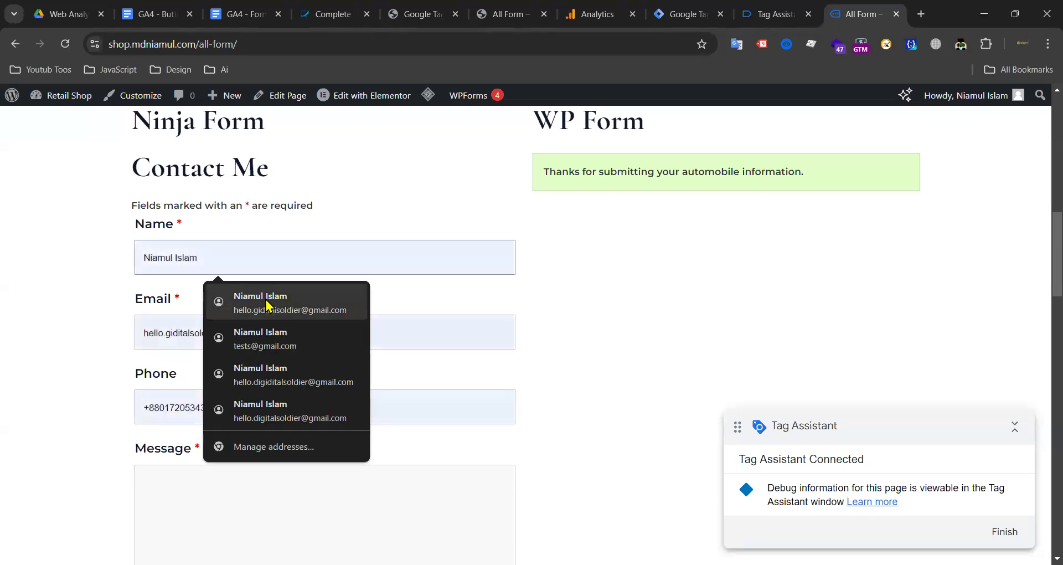
pyautogui.click(238, 297)
pyautogui.click(199, 477)
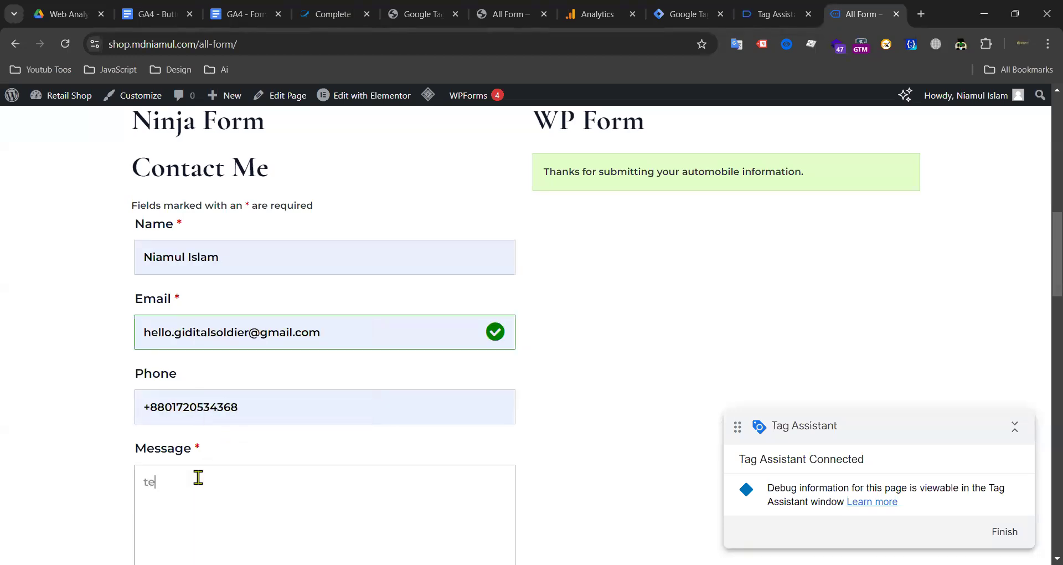
pyautogui.scroll(-3, 308, 450)
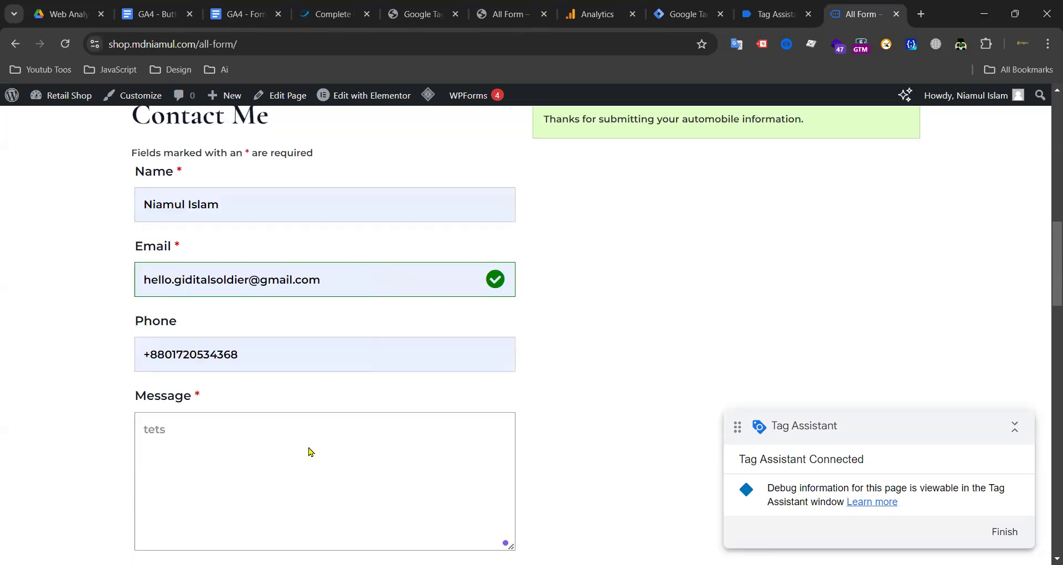
pyautogui.click(200, 460)
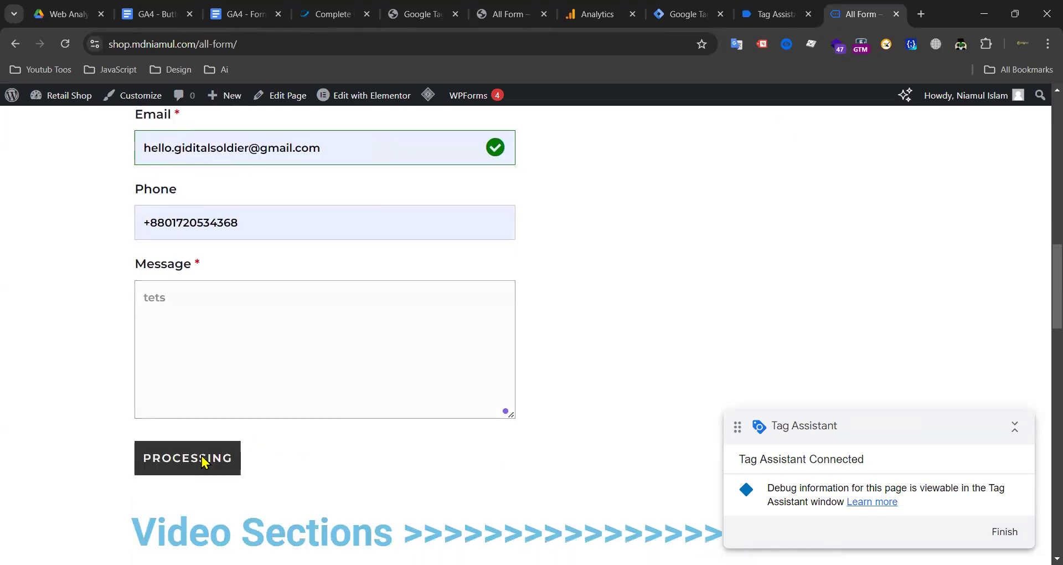
# Step: Check Tag Assistant's event list for the Ninja Form submission and review the form's status on the All Form page
pyautogui.click(769, 22)
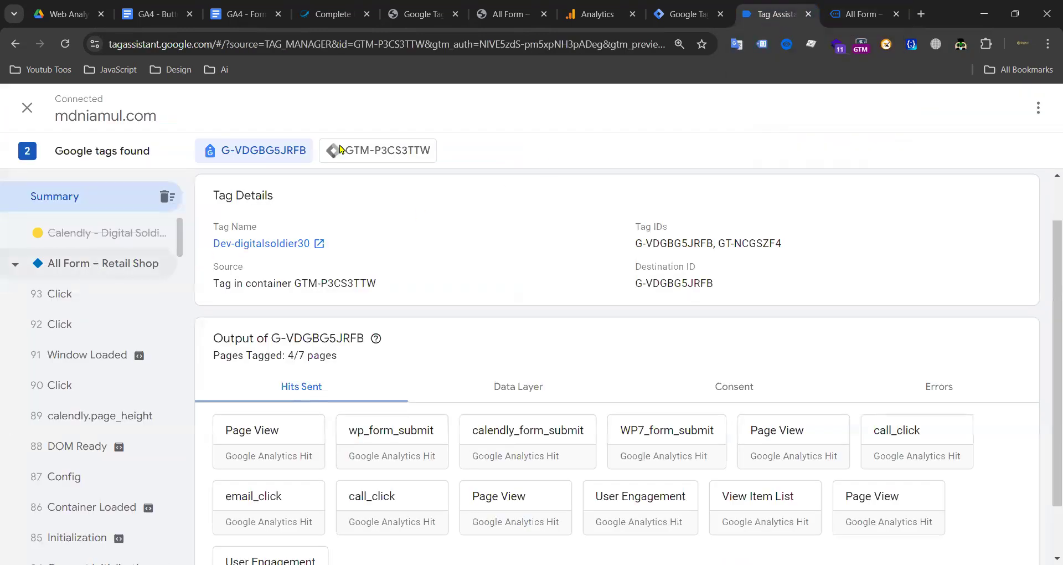
pyautogui.click(856, 14)
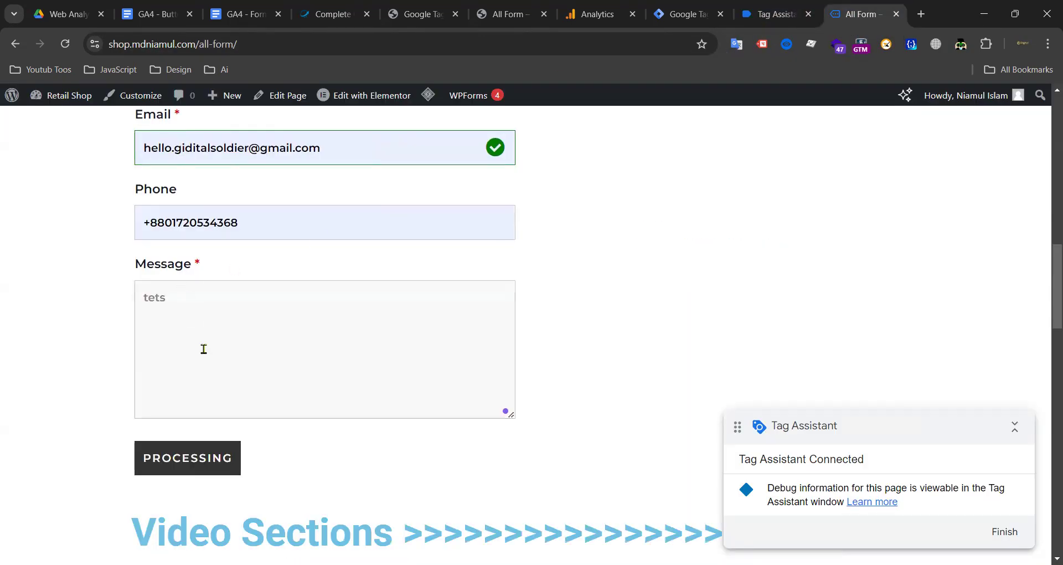
pyautogui.scroll(3, 203, 349)
pyautogui.scroll(-3, 287, 313)
pyautogui.click(775, 14)
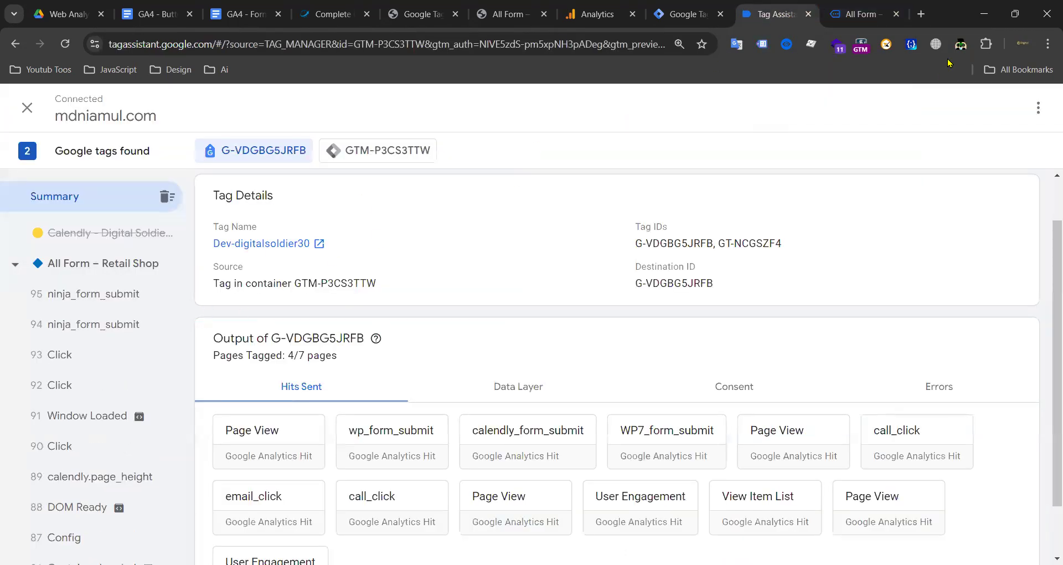
pyautogui.click(861, 14)
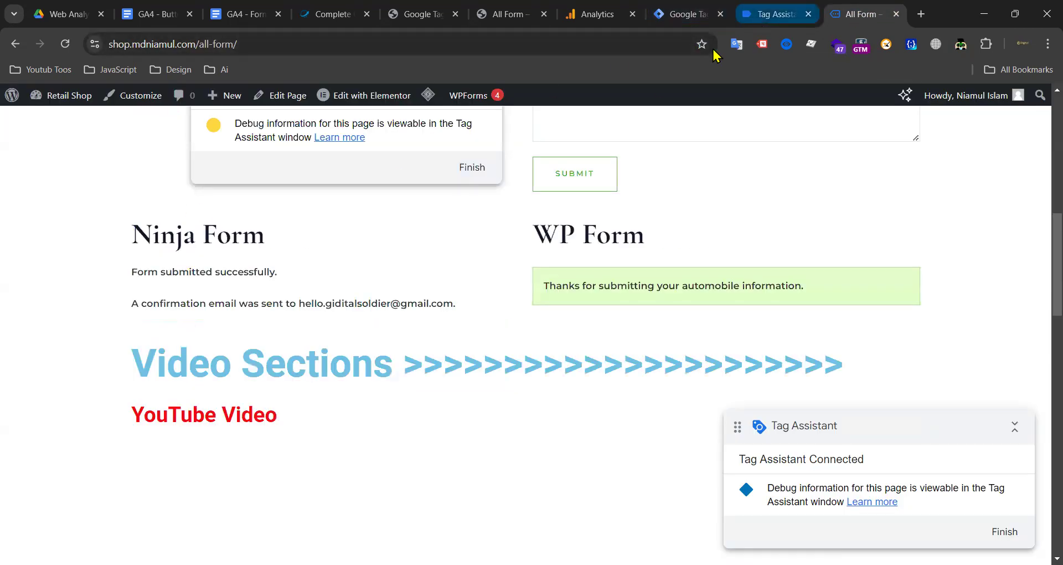
# Step: Examine the ninja_form_submit event's fired tag in Tag Assistant's GTM container and the hits sent by the GA4 measurement tag
pyautogui.click(774, 15)
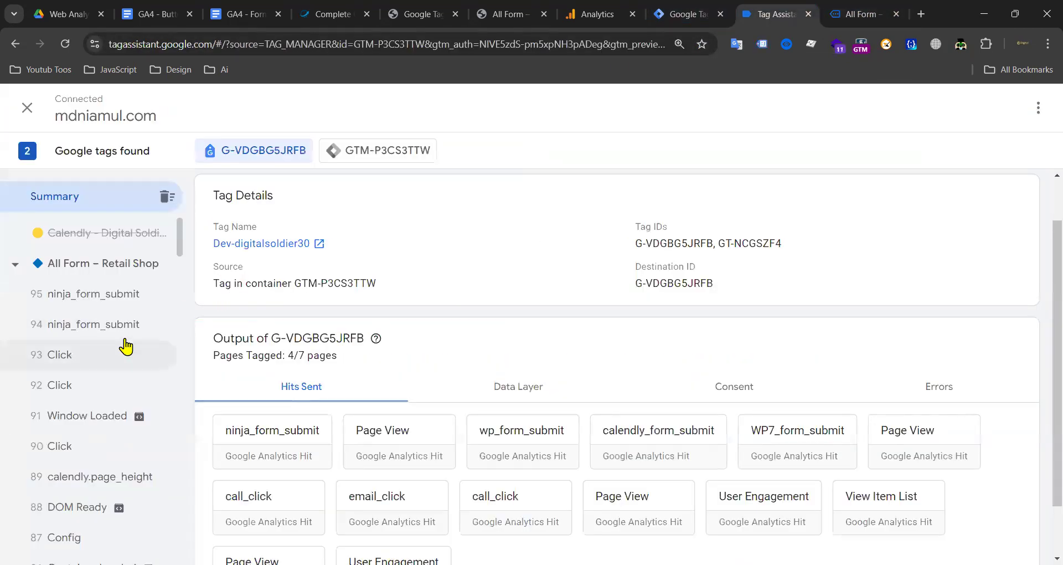
pyautogui.click(413, 148)
pyautogui.click(111, 295)
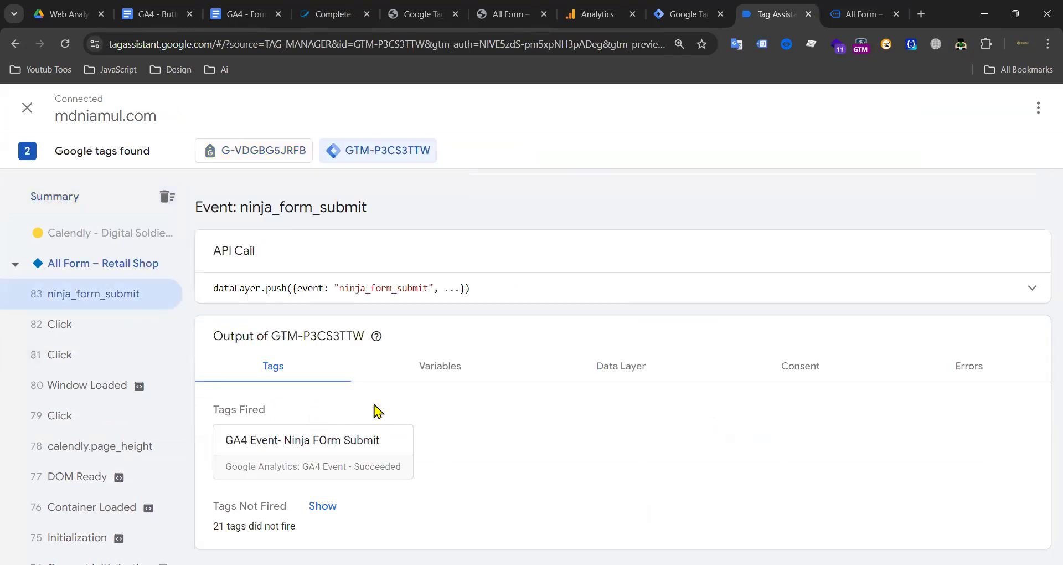
pyautogui.click(272, 154)
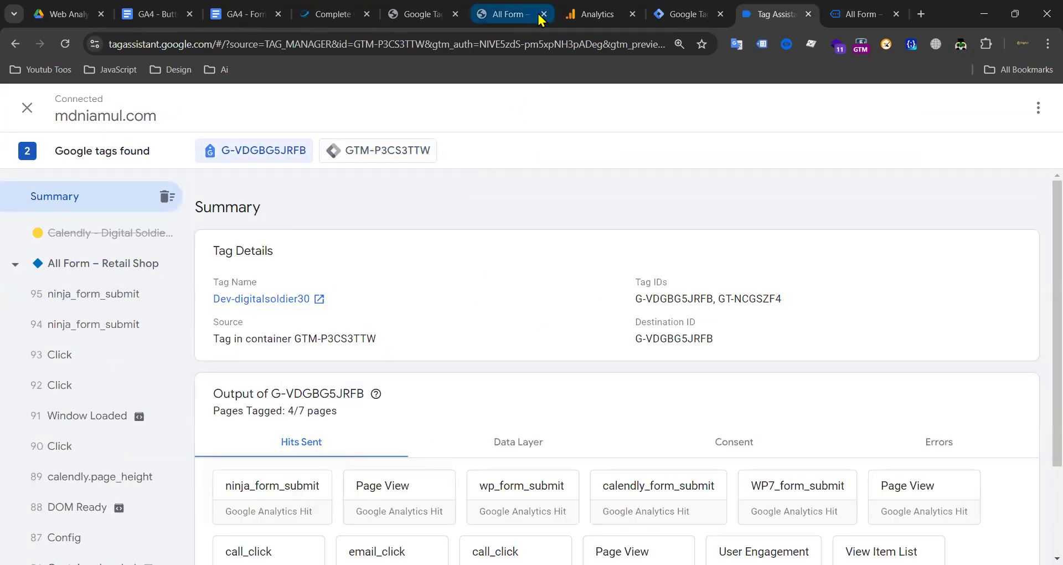
# Step: Switch to Google Analytics, check DebugView for the form events, and look over the Reports snapshot
pyautogui.click(601, 17)
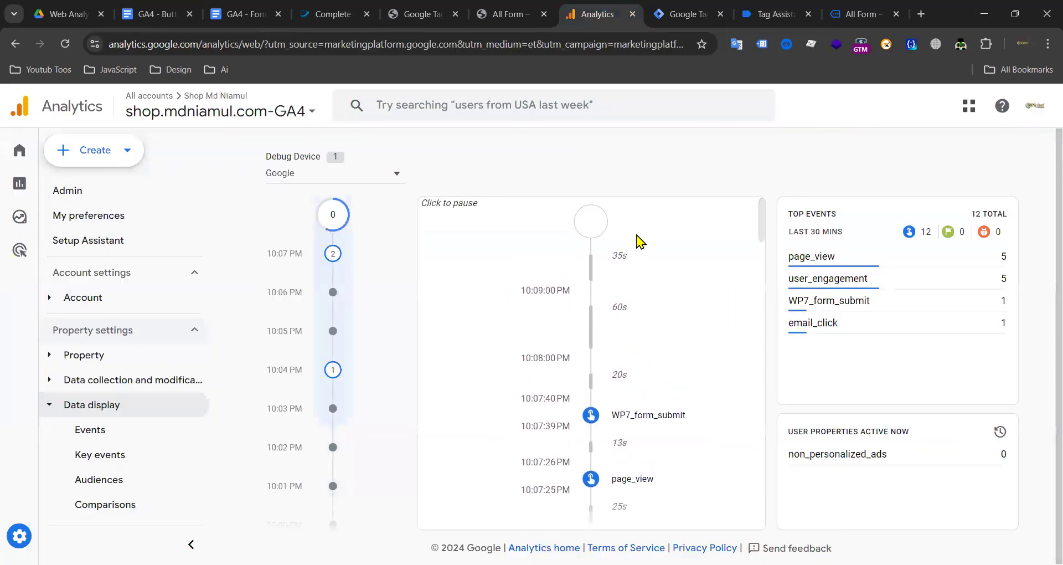
pyautogui.click(20, 184)
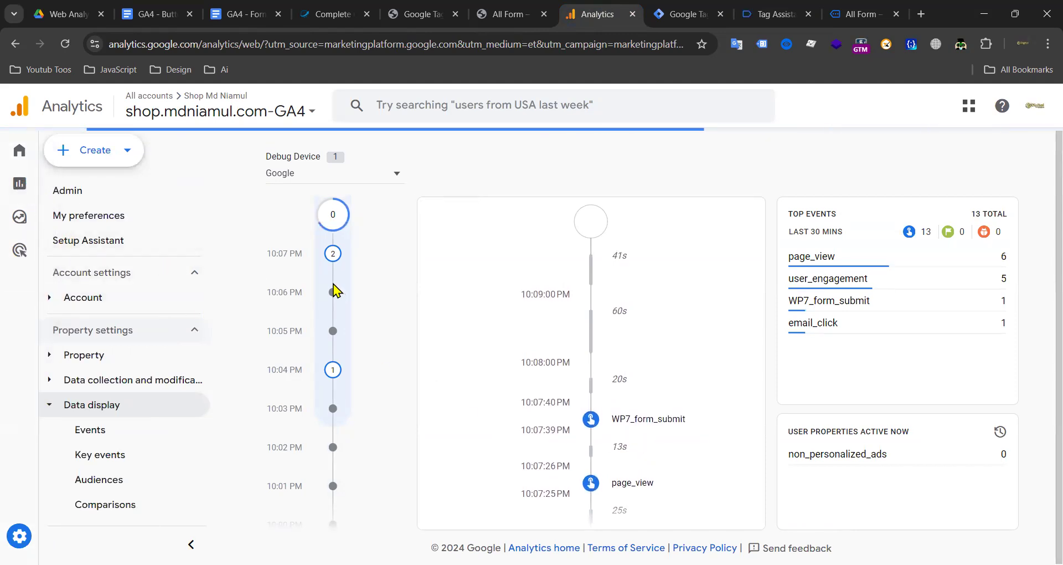
pyautogui.click(19, 187)
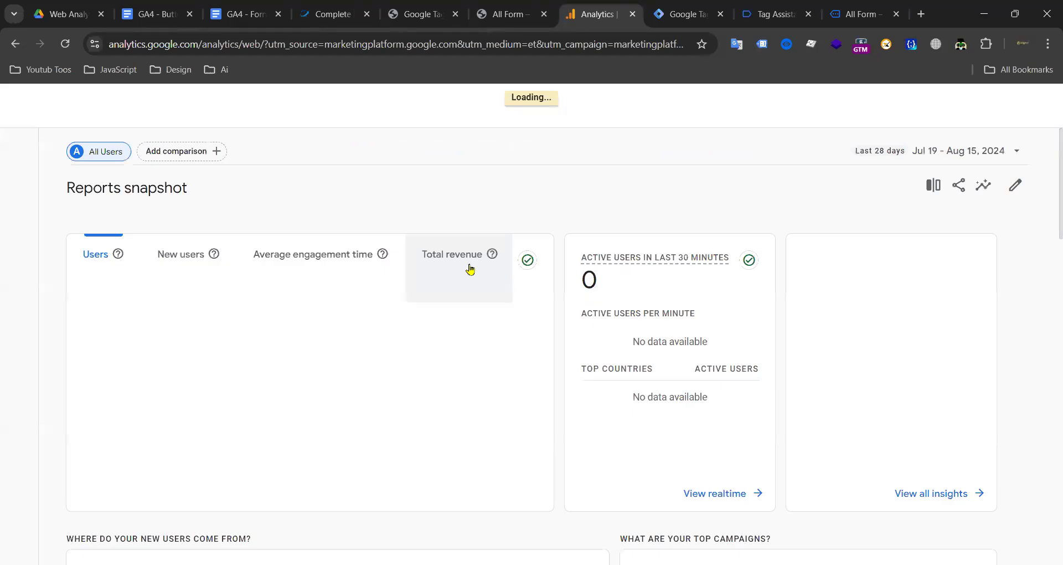
pyautogui.scroll(-6, 222, 292)
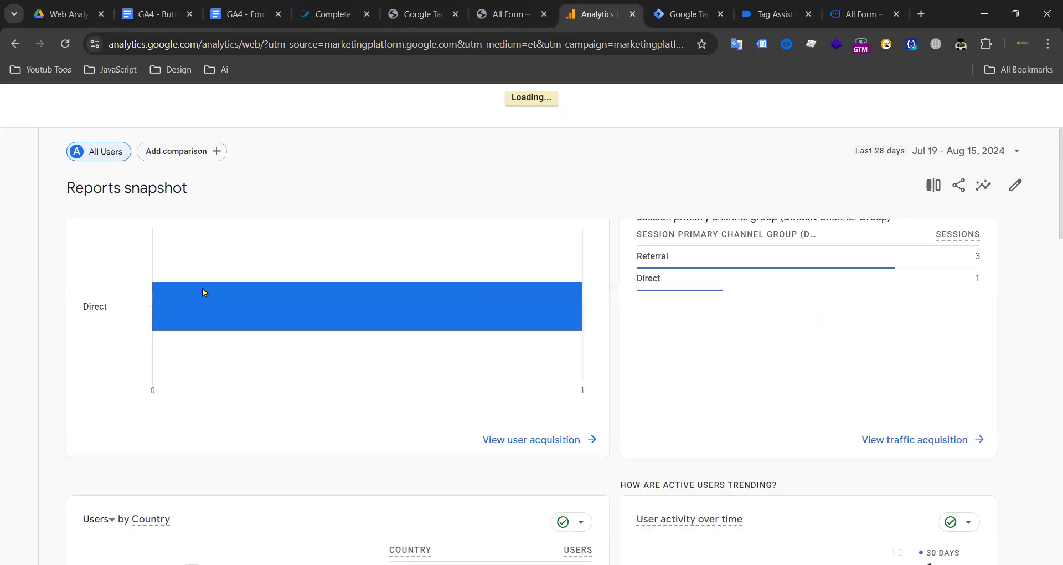
pyautogui.scroll(6, 70, 300)
pyautogui.click(243, 283)
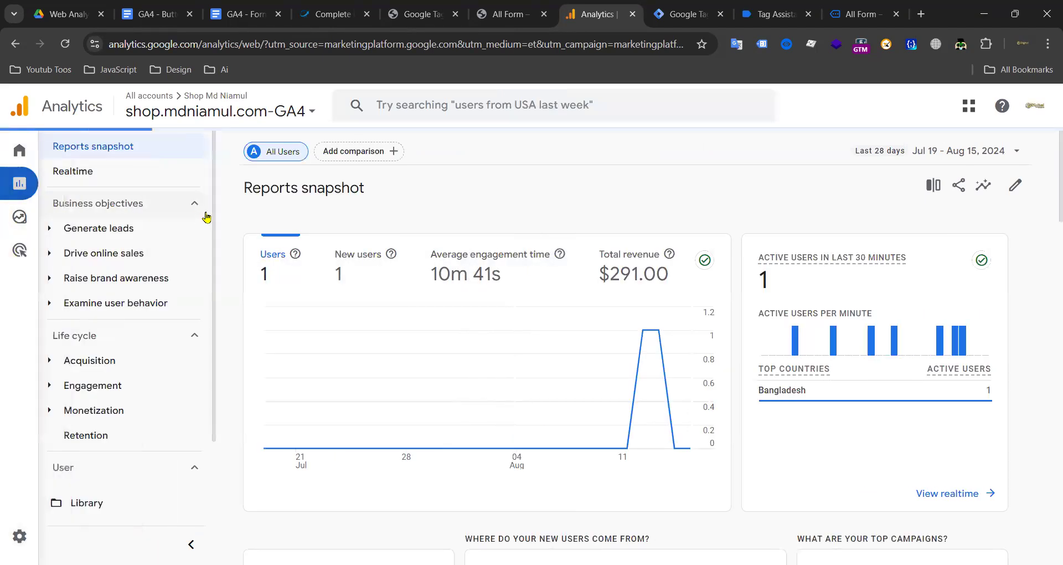
pyautogui.scroll(-5, 444, 284)
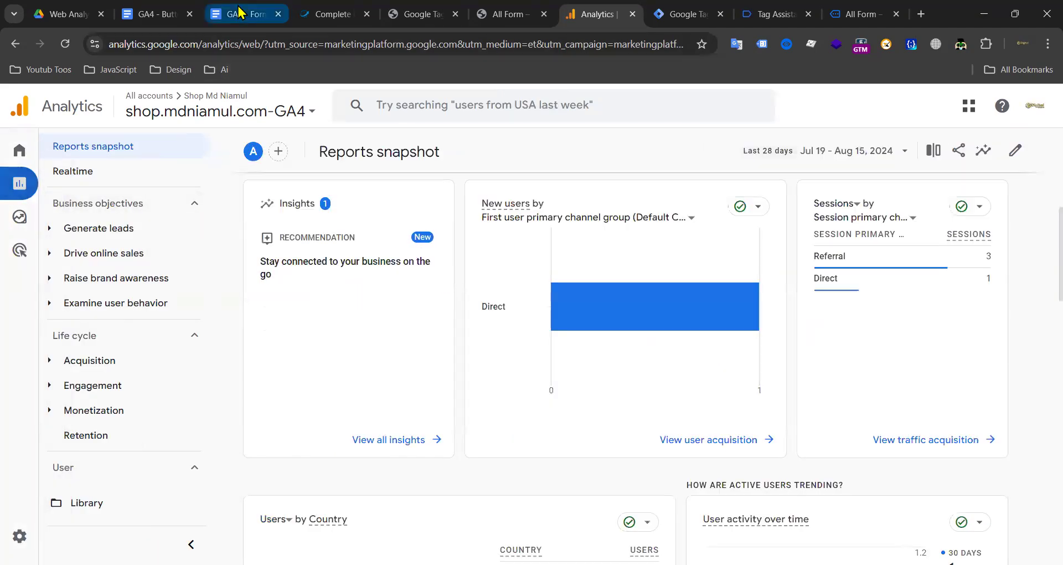
# Step: Review the form types listed in the GA4 - Form Submission Tracking document and the LeoMeasure guide to Calendly form tracking
pyautogui.click(240, 13)
pyautogui.scroll(-10, 347, 351)
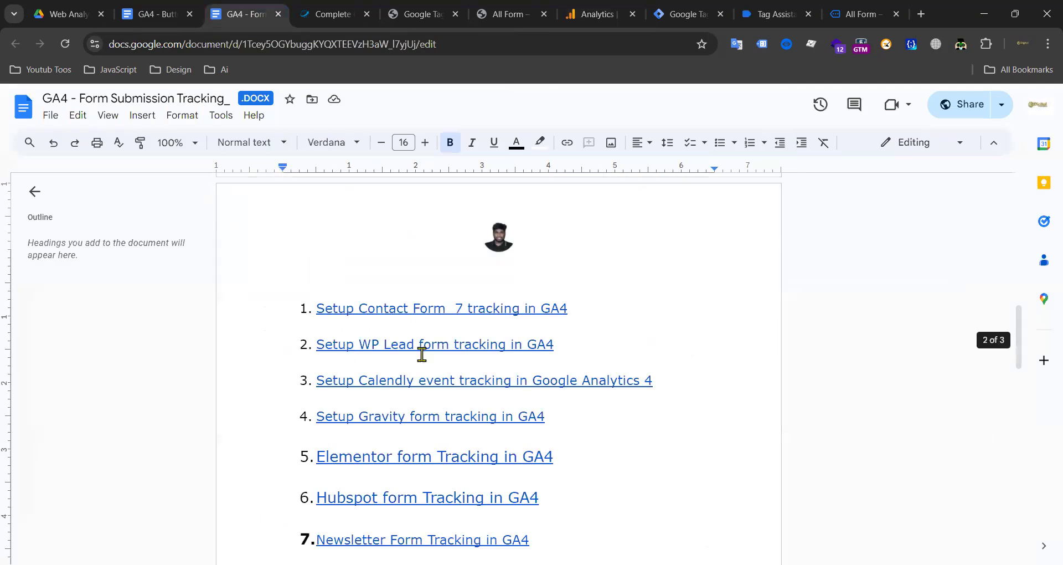
pyautogui.scroll(-3, 366, 332)
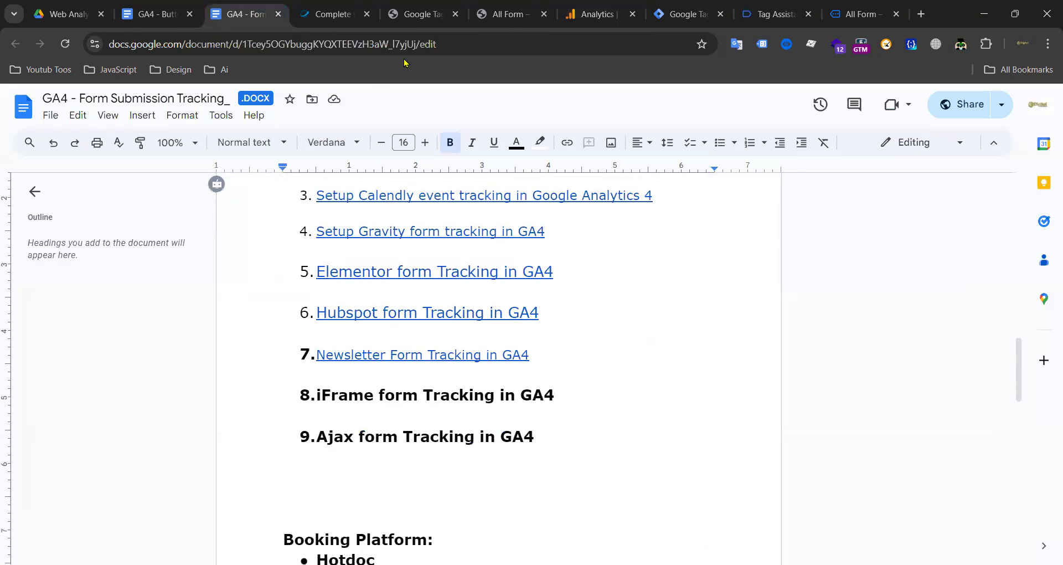
pyautogui.click(331, 14)
pyautogui.click(240, 14)
pyautogui.click(331, 14)
pyautogui.scroll(10, 201, 154)
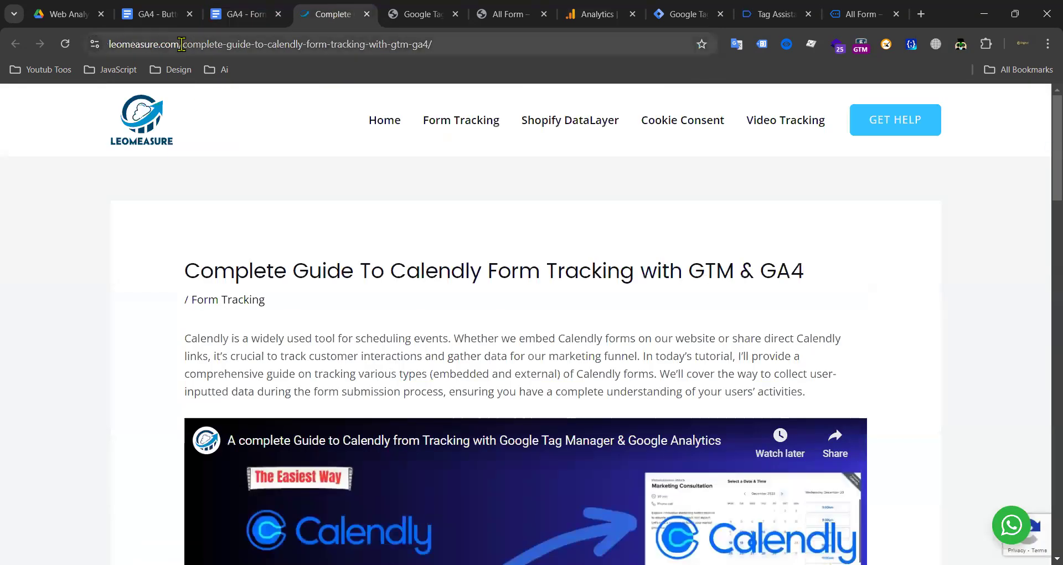
# Step: Remove the domain from the Calendly guide's web address and close the guide page
pyautogui.moveTo(183, 46); pyautogui.dragTo(66, 47)
pyautogui.press('BackSpace')
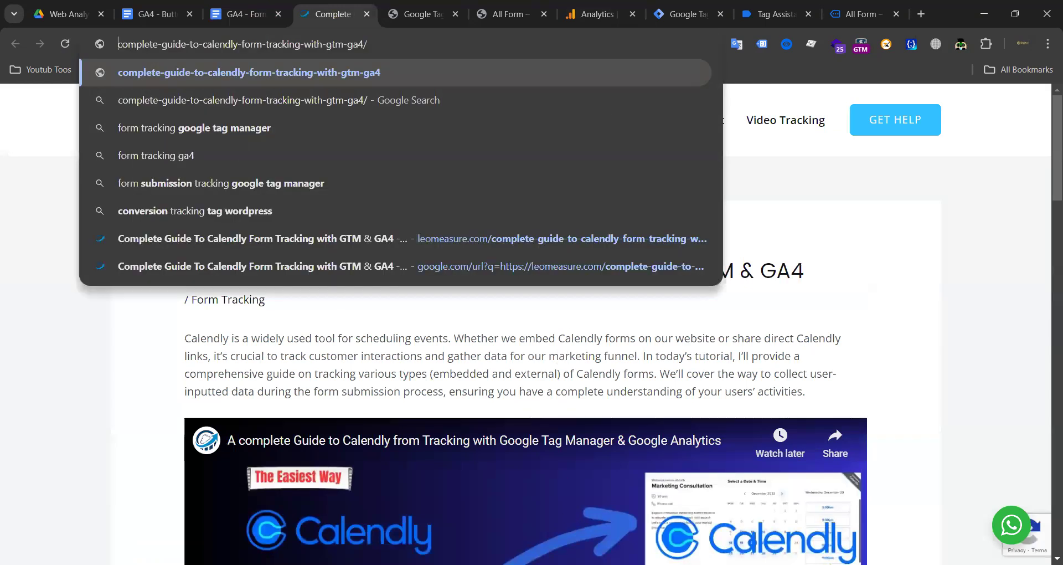
pyautogui.hotkey('alt', 'Tab')
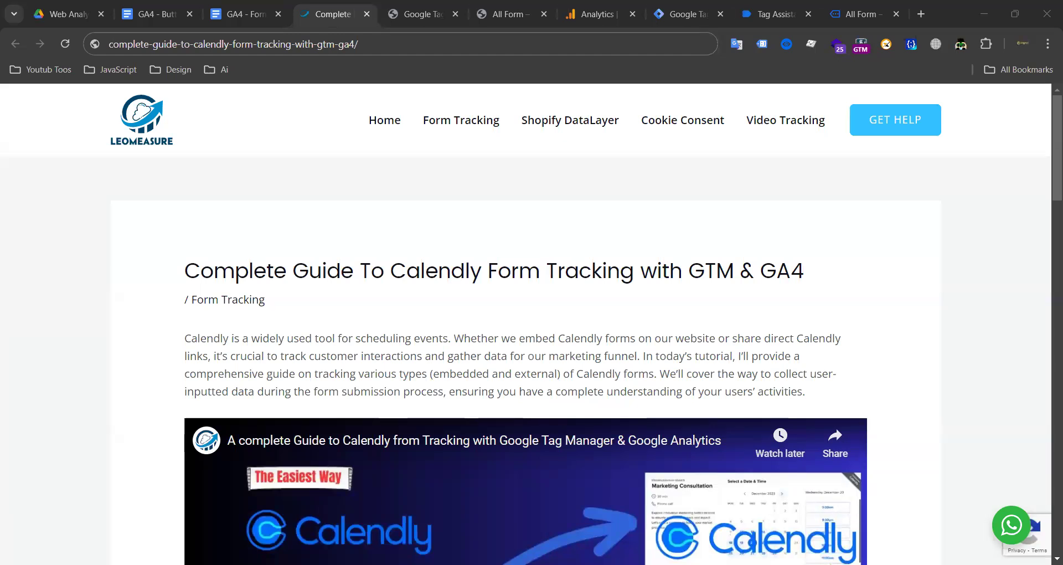
pyautogui.hotkey('alt', 'Tab')
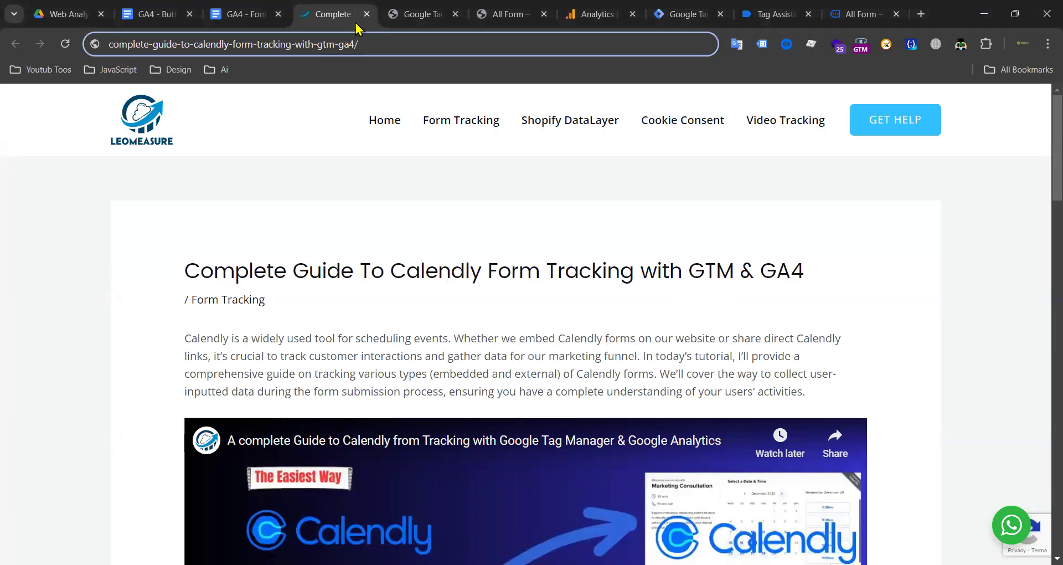
pyautogui.click(366, 14)
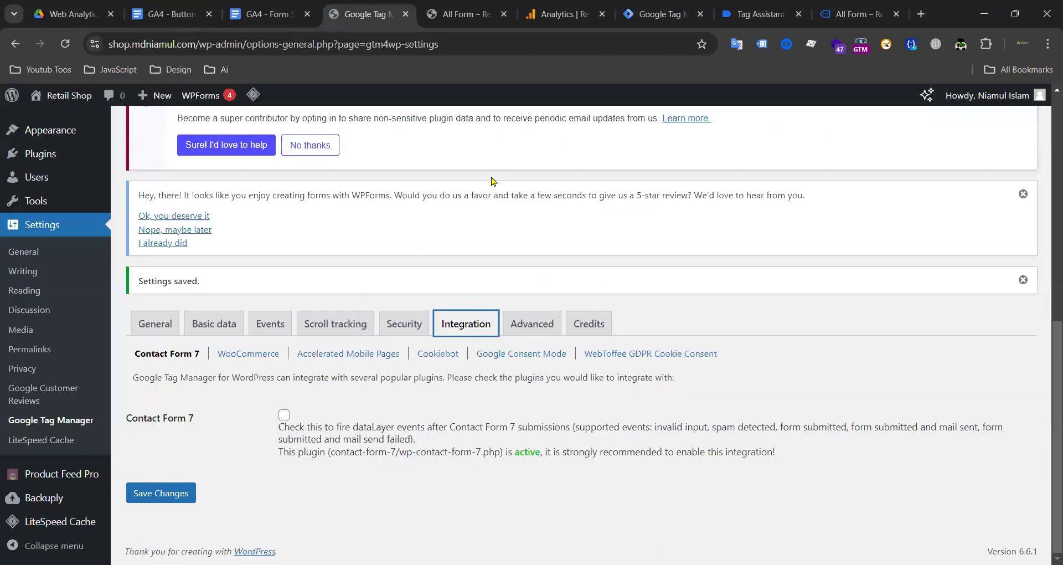
# Step: Examine the event counts by event name in the Realtime overview and the tracking links in the Form Submission Tracking document
pyautogui.click(559, 12)
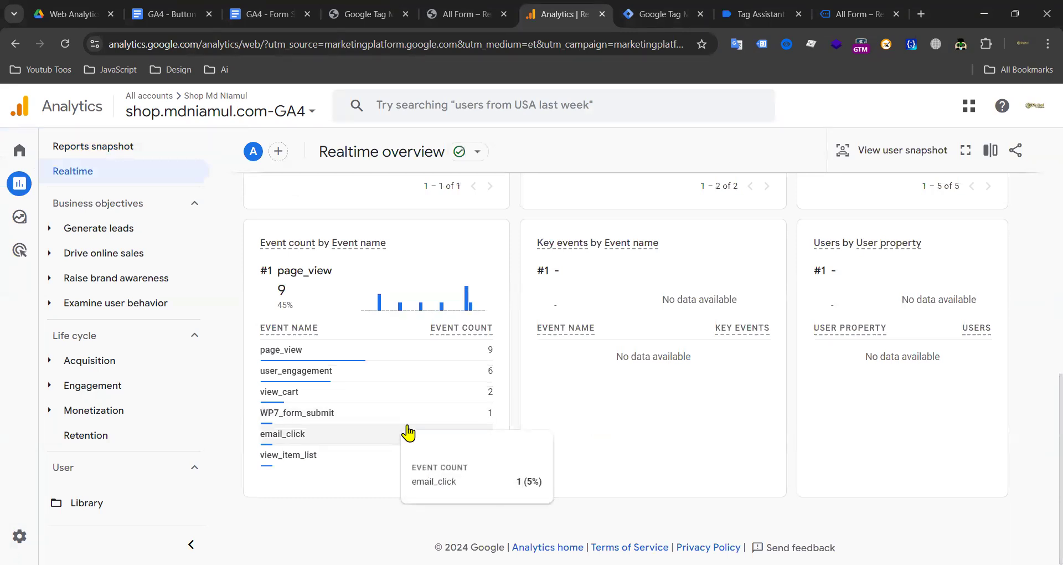
pyautogui.scroll(10, 421, 426)
pyautogui.scroll(-10, 813, 272)
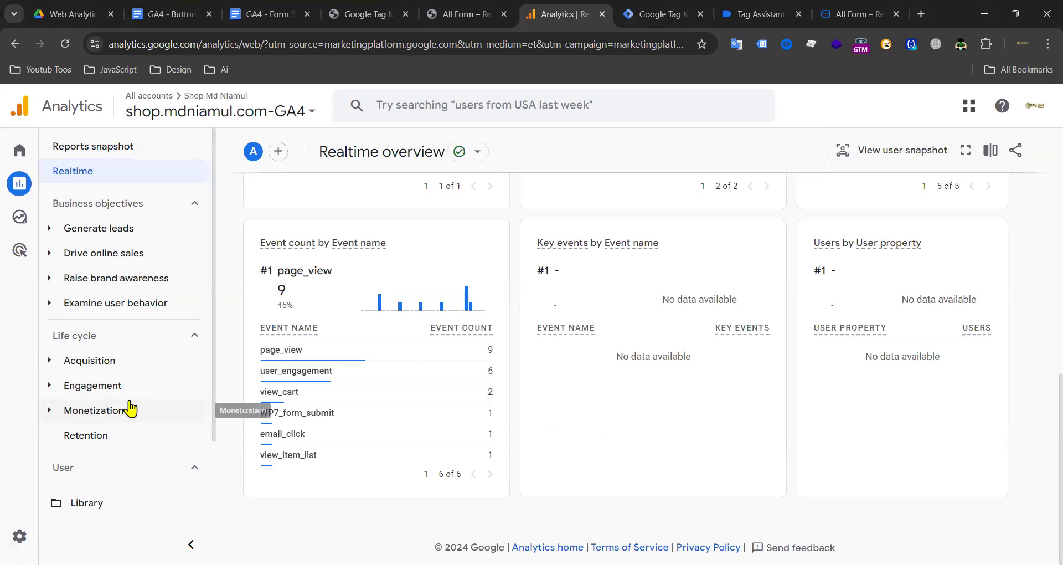
pyautogui.scroll(10, 429, 369)
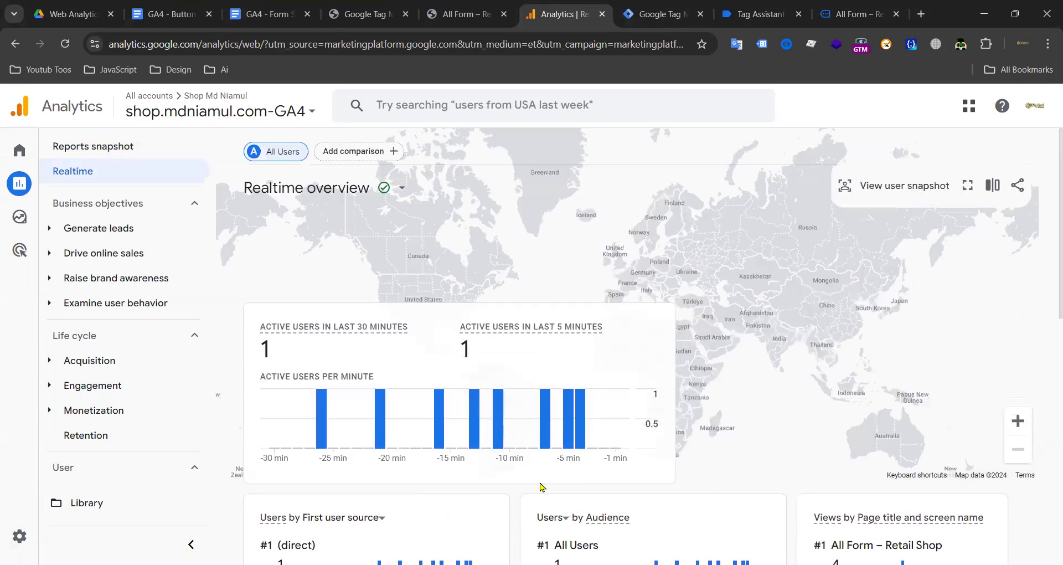
pyautogui.click(459, 14)
pyautogui.click(265, 11)
pyautogui.scroll(10, 421, 249)
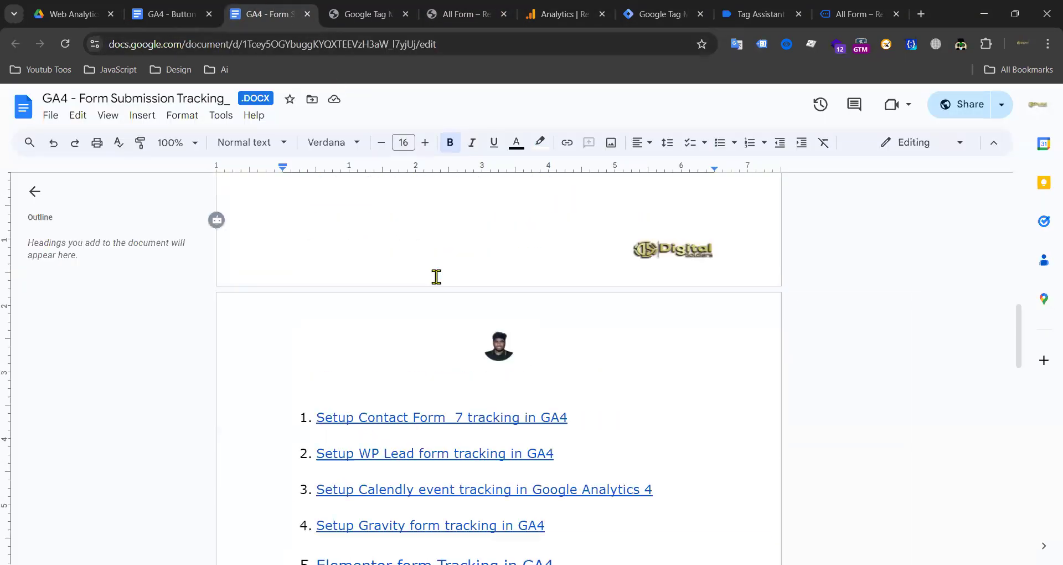
# Step: Close the WordPress Google Tag Manager settings page and the All Form page beside it
pyautogui.click(379, 15)
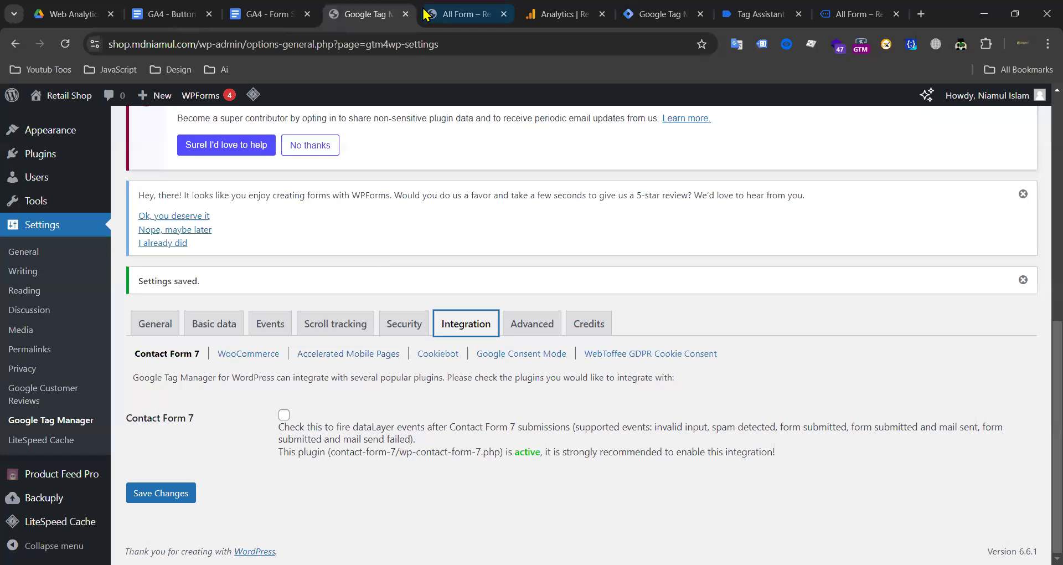
pyautogui.click(407, 15)
pyautogui.click(407, 17)
pyautogui.click(407, 17)
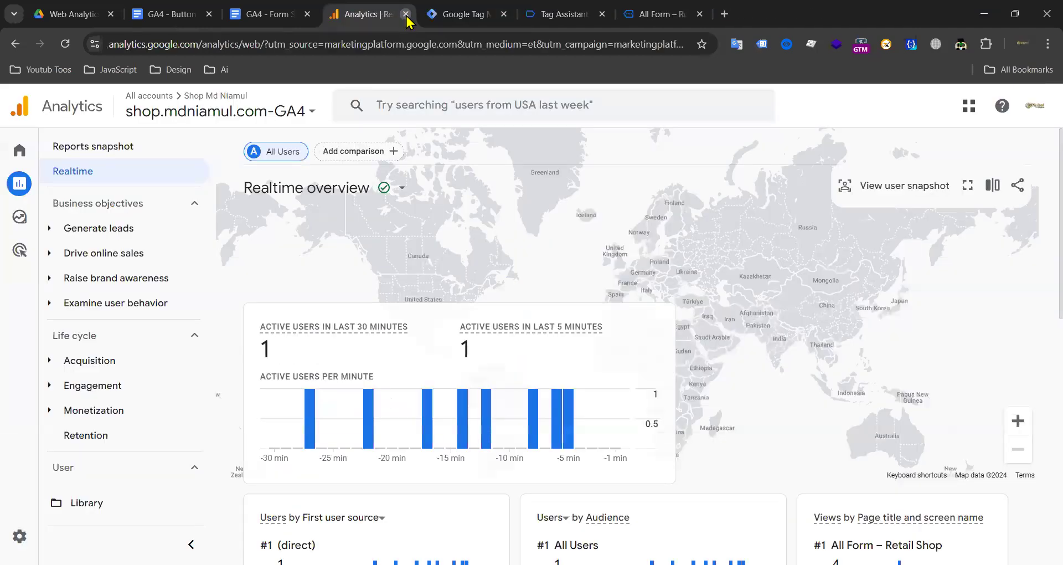
# Step: Review the methods in the Button Click Tracking document and the form list in the Form Submission Tracking document
pyautogui.click(270, 18)
pyautogui.click(238, 12)
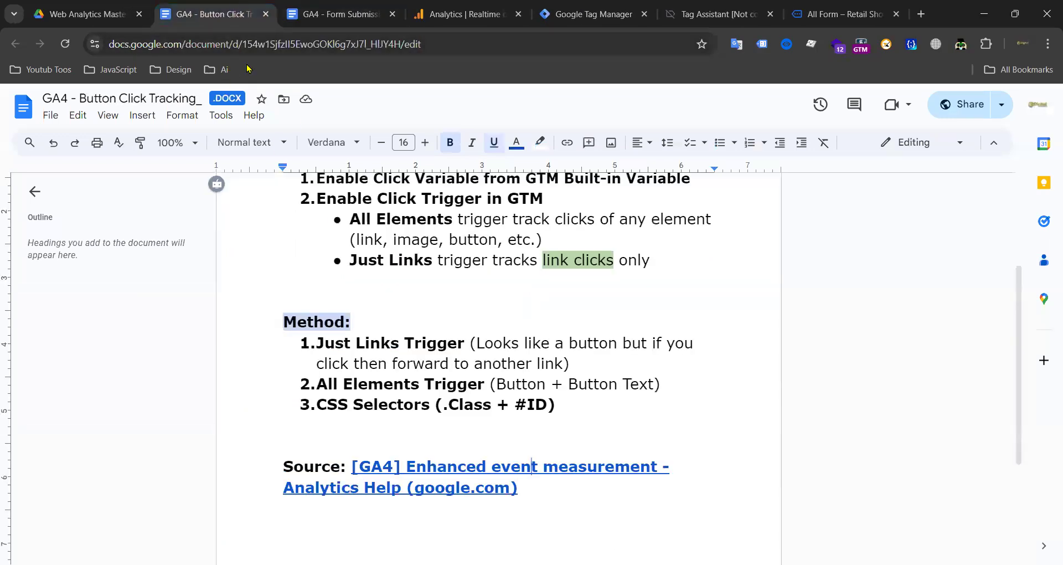
pyautogui.scroll(4, 375, 216)
pyautogui.click(345, 9)
pyautogui.scroll(-1, 393, 302)
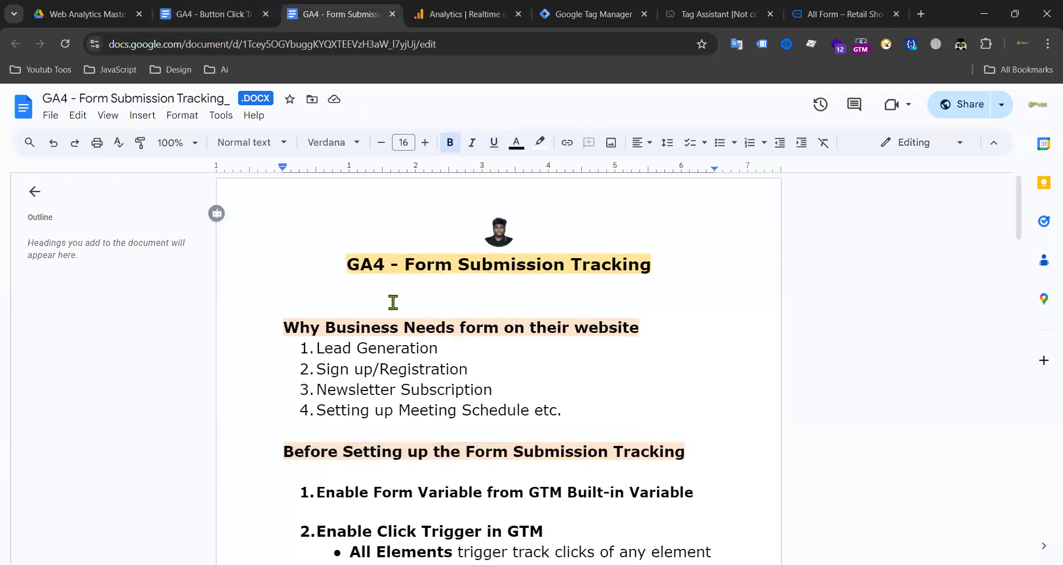
pyautogui.scroll(-20, 393, 302)
pyautogui.scroll(3, 401, 271)
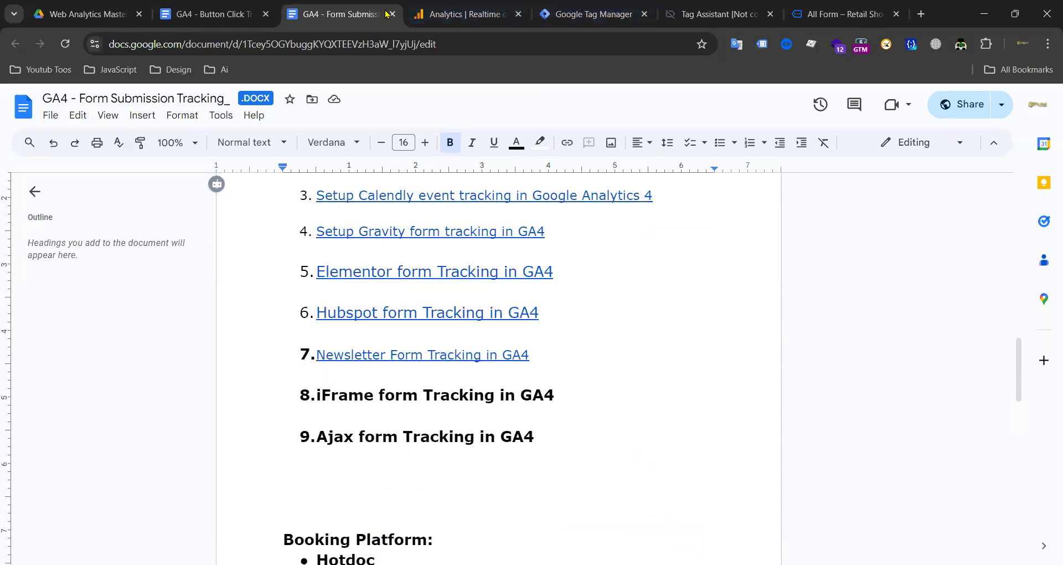
# Step: Reopen the closed WordPress Google Tag Manager settings page and show its Contact Form 7 integration settings
pyautogui.click(1048, 44)
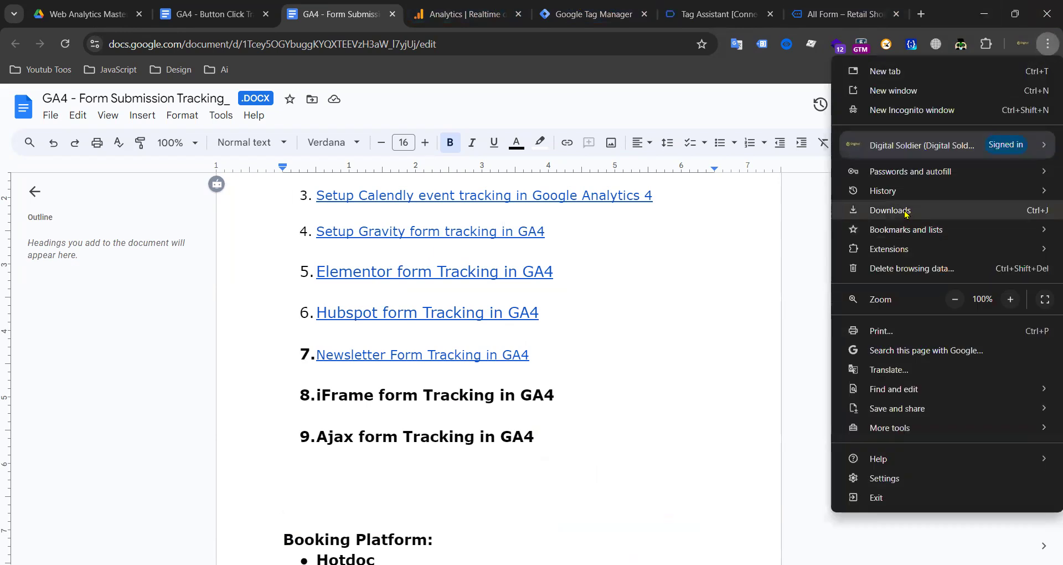
pyautogui.click(508, 283)
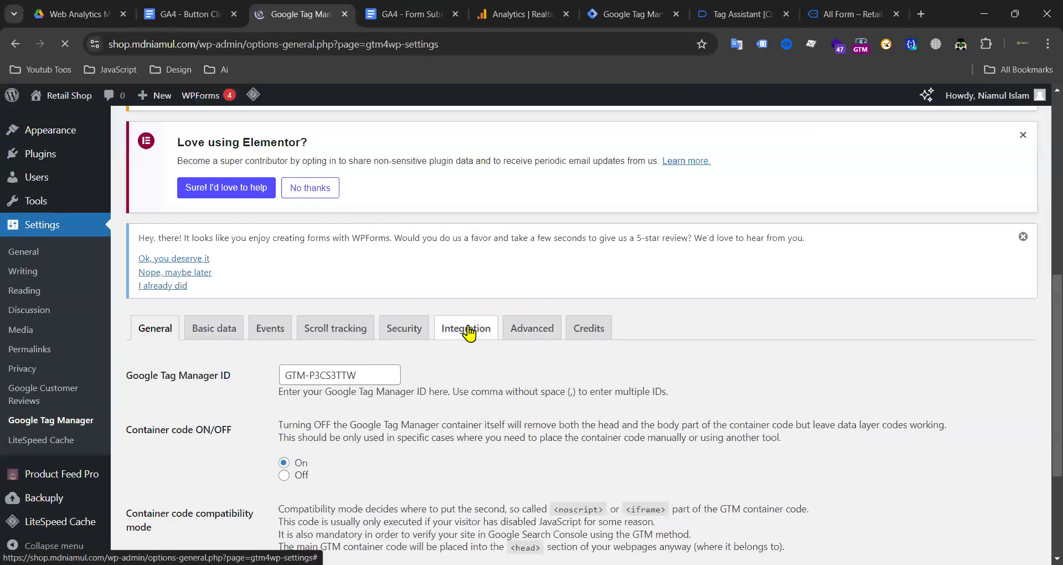
pyautogui.click(469, 331)
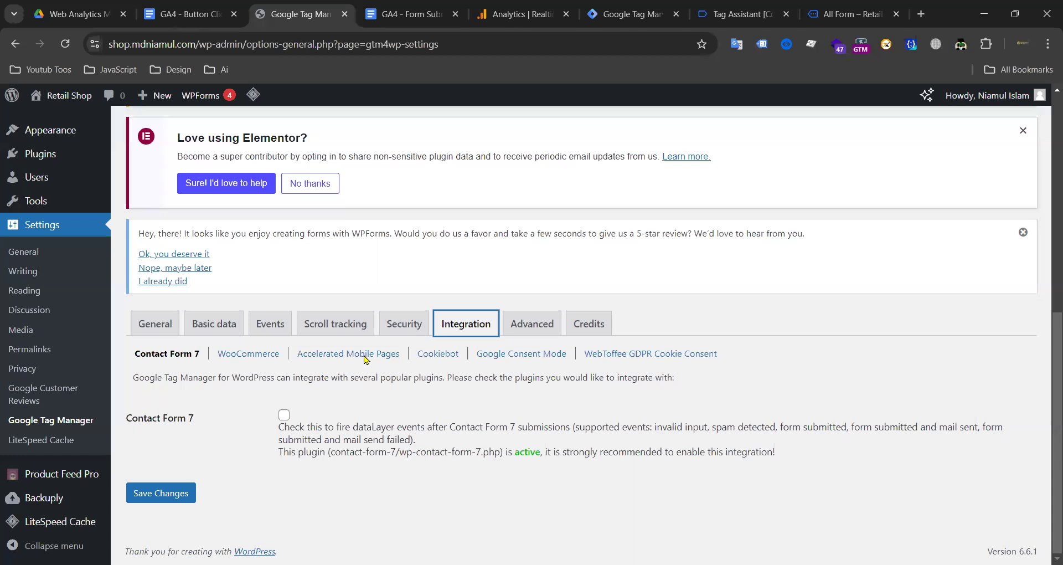
# Step: Read the Contact Form 7 integration option's description, including its supported dataLayer events and the plugin recommendation
pyautogui.moveTo(127, 423); pyautogui.dragTo(283, 418)
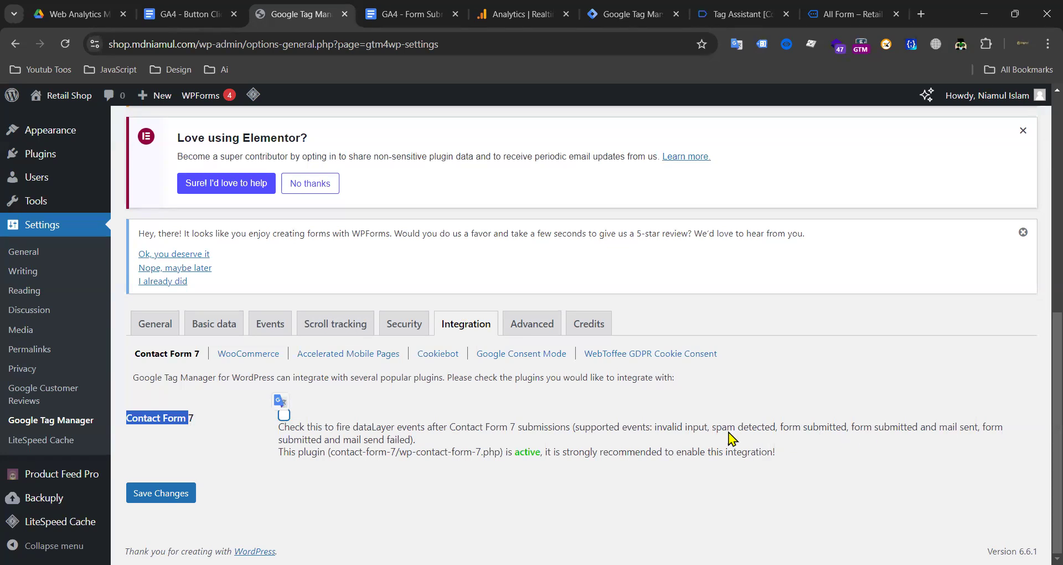
pyautogui.click(585, 429)
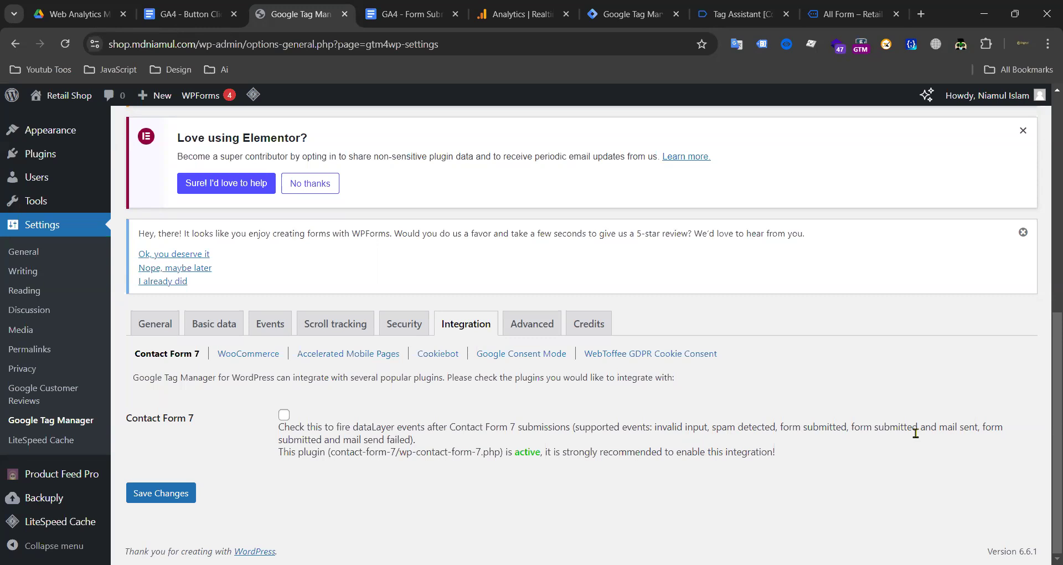
pyautogui.moveTo(879, 430); pyautogui.dragTo(960, 431)
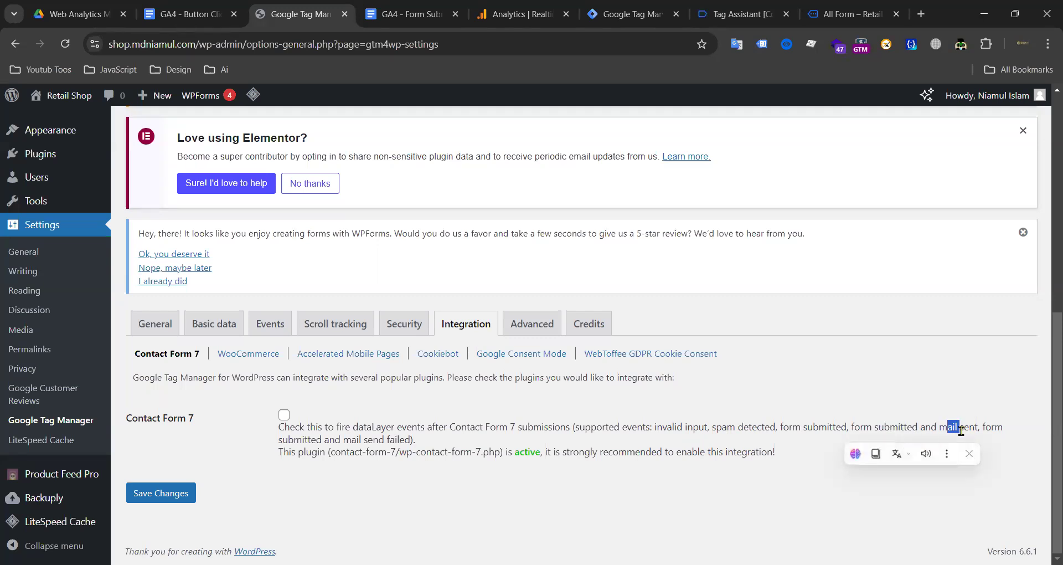
pyautogui.moveTo(344, 439); pyautogui.dragTo(310, 441)
pyautogui.click(419, 441)
pyautogui.click(490, 421)
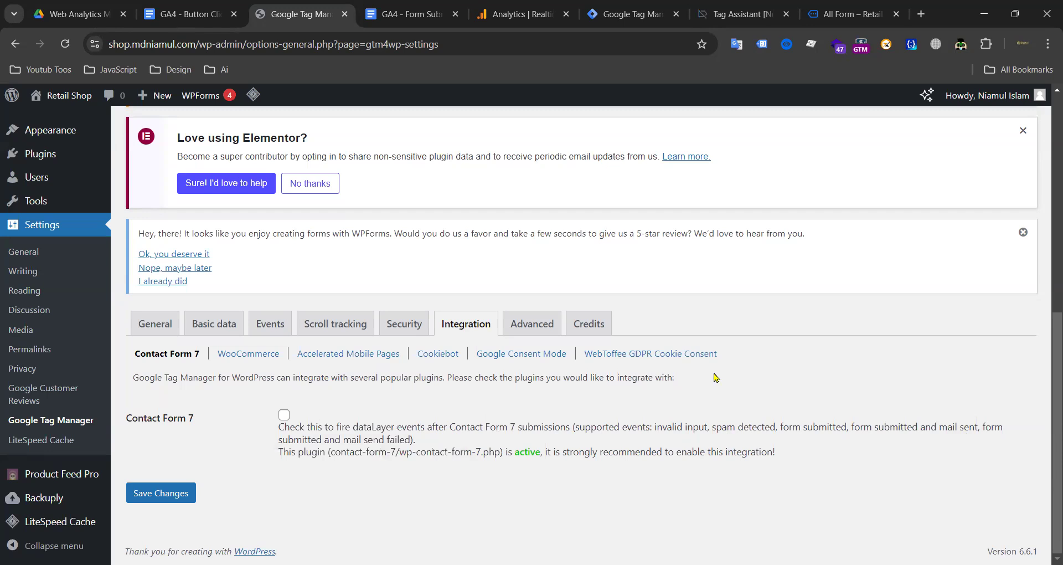
pyautogui.moveTo(865, 467); pyautogui.dragTo(279, 428)
pyautogui.click(525, 390)
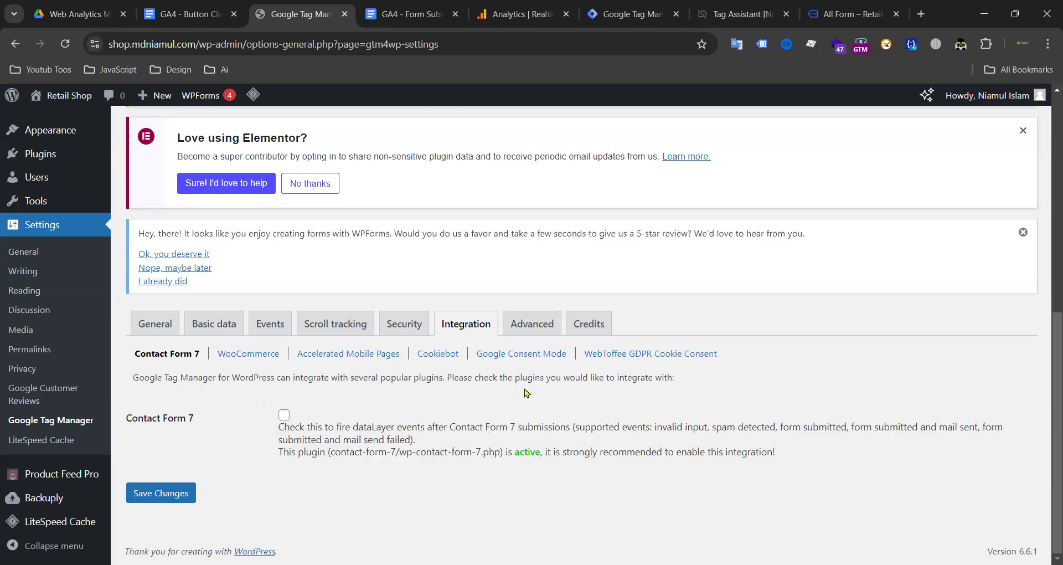